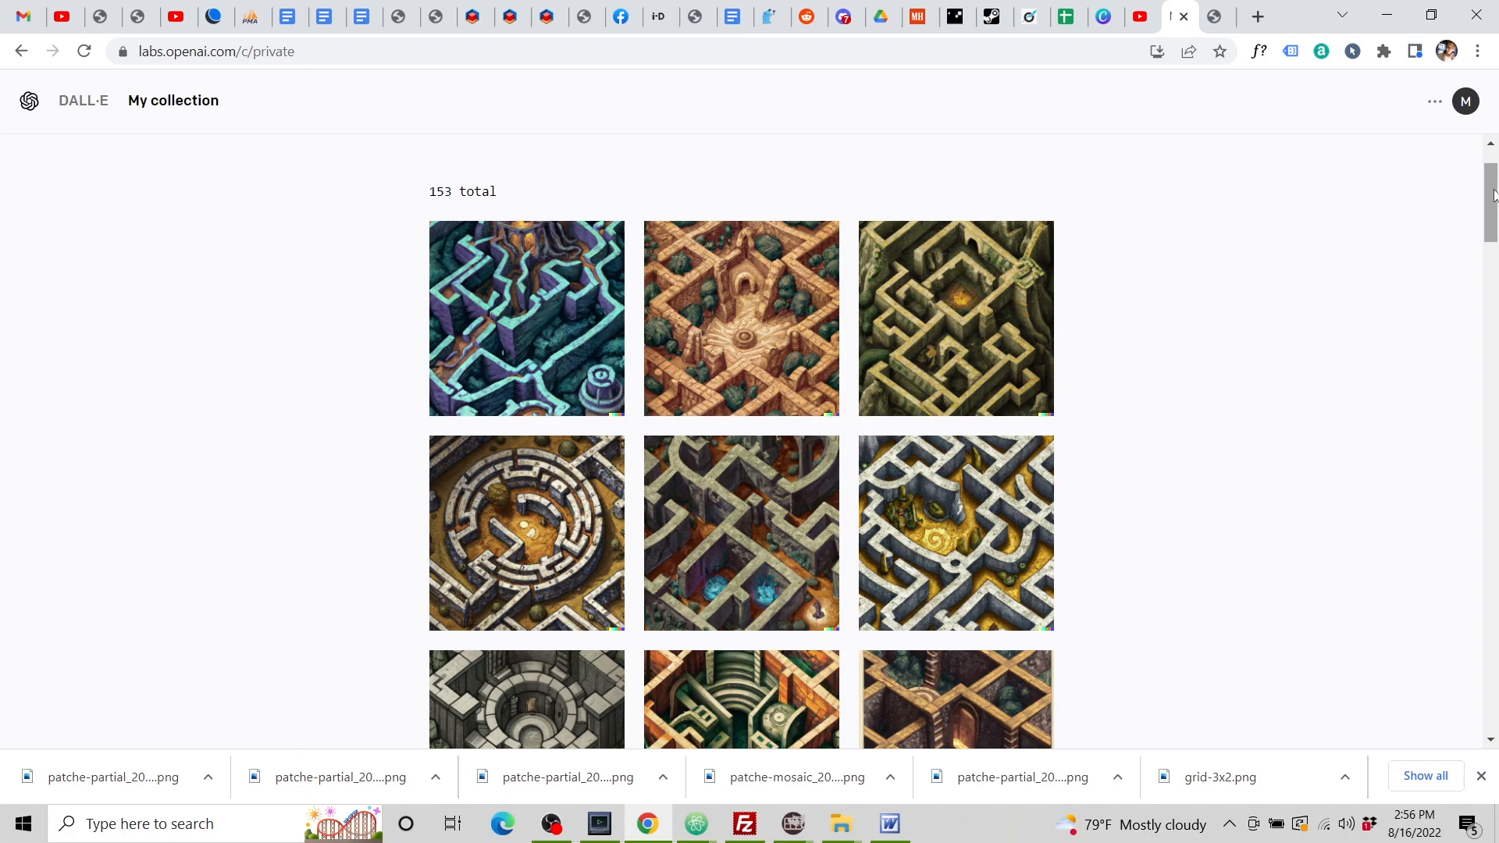
# Download the circular labyrinth image and the golden spiral labyrinth image from the DALL·E collection.
pyautogui.moveTo(1493, 195)
pyautogui.mouseDown()
pyautogui.moveTo(1494, 372)
pyautogui.moveTo(1494, 164)
pyautogui.moveTo(1494, 203)
pyautogui.mouseUp()
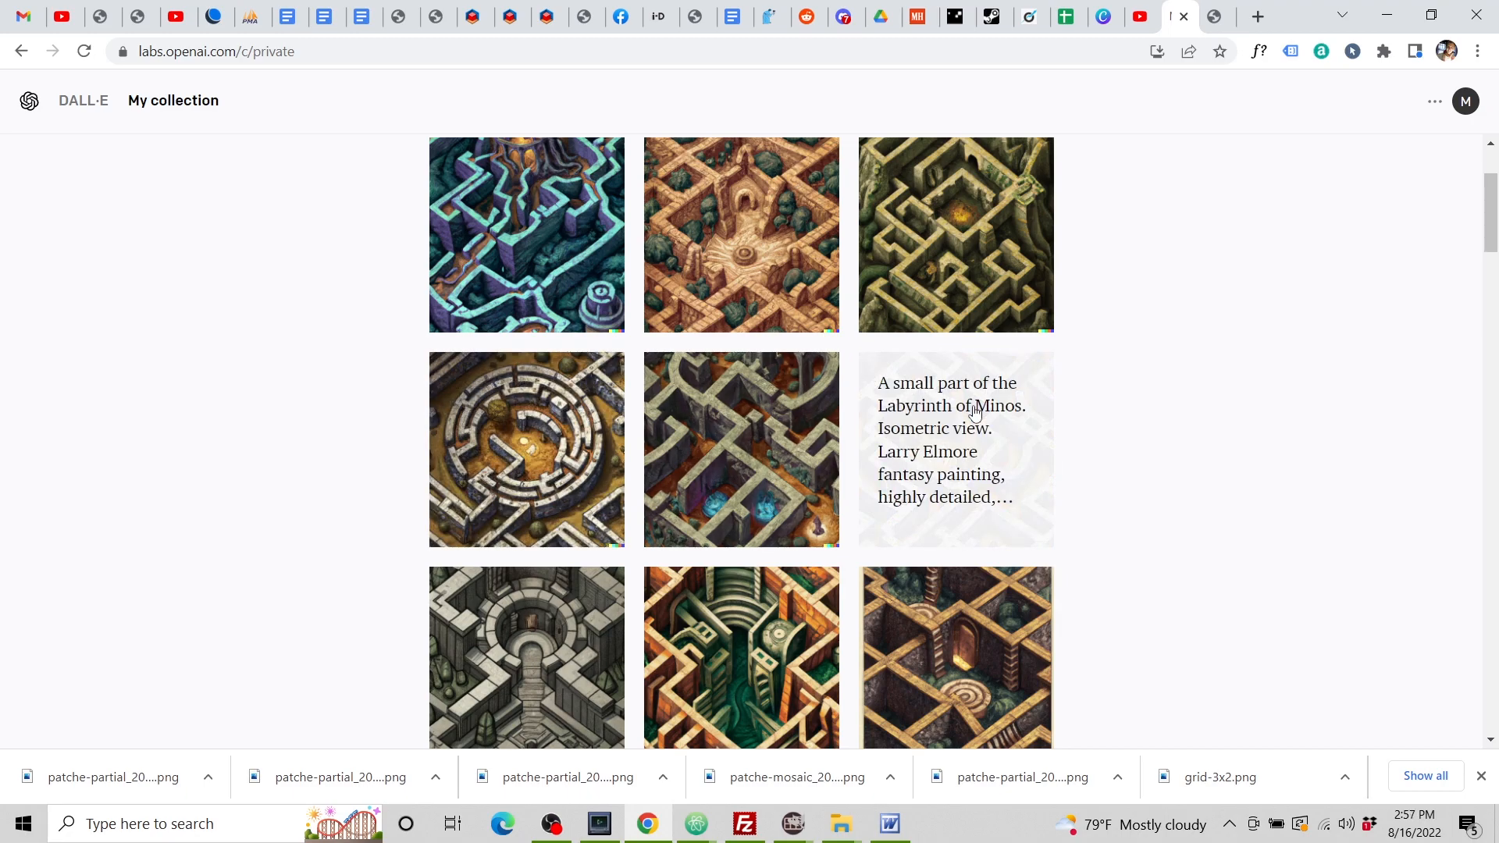
pyautogui.click(578, 435)
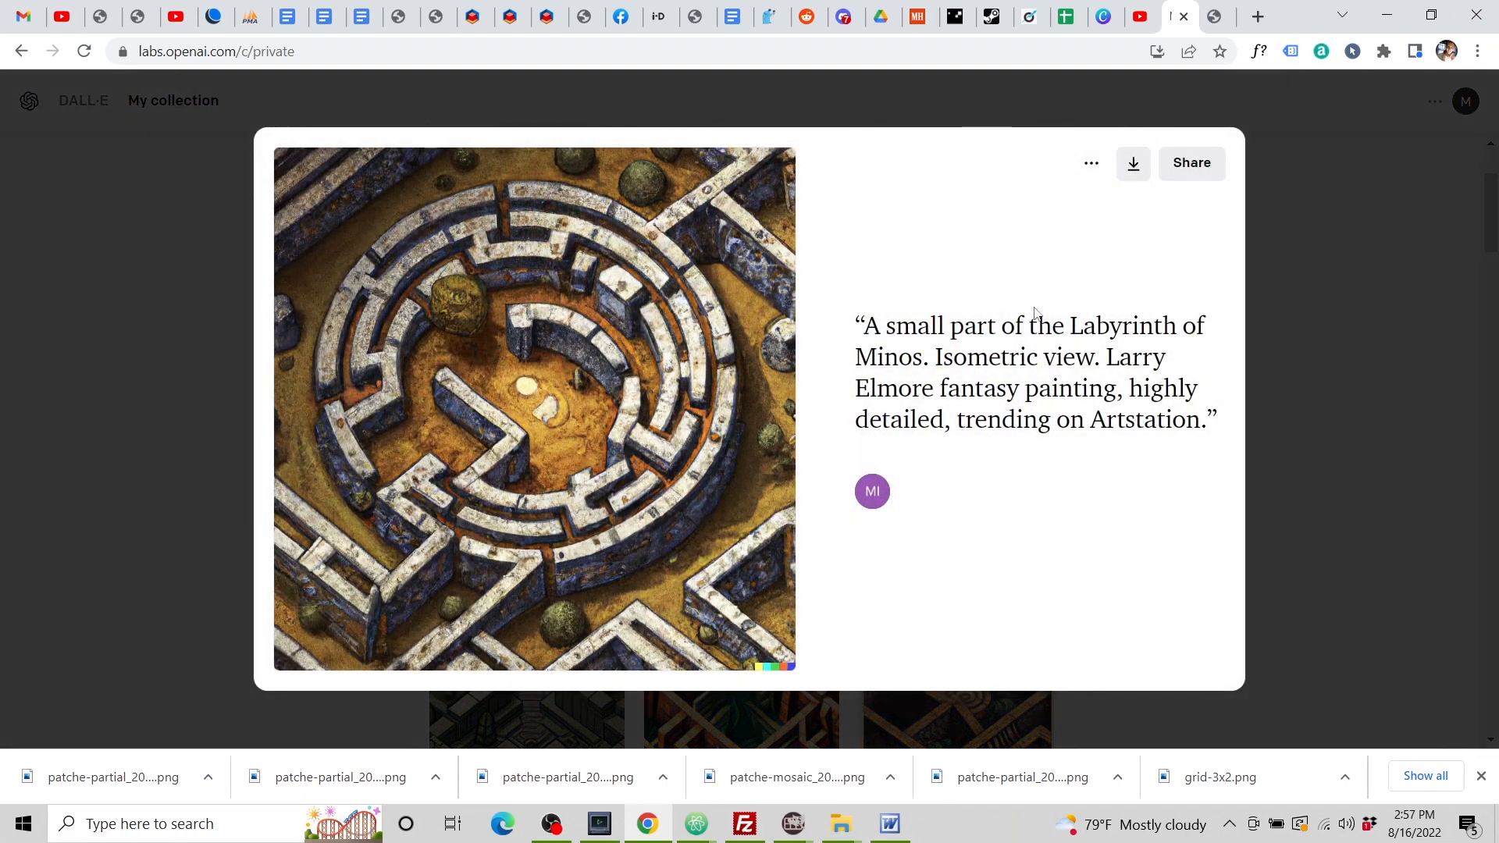
pyautogui.click(1134, 164)
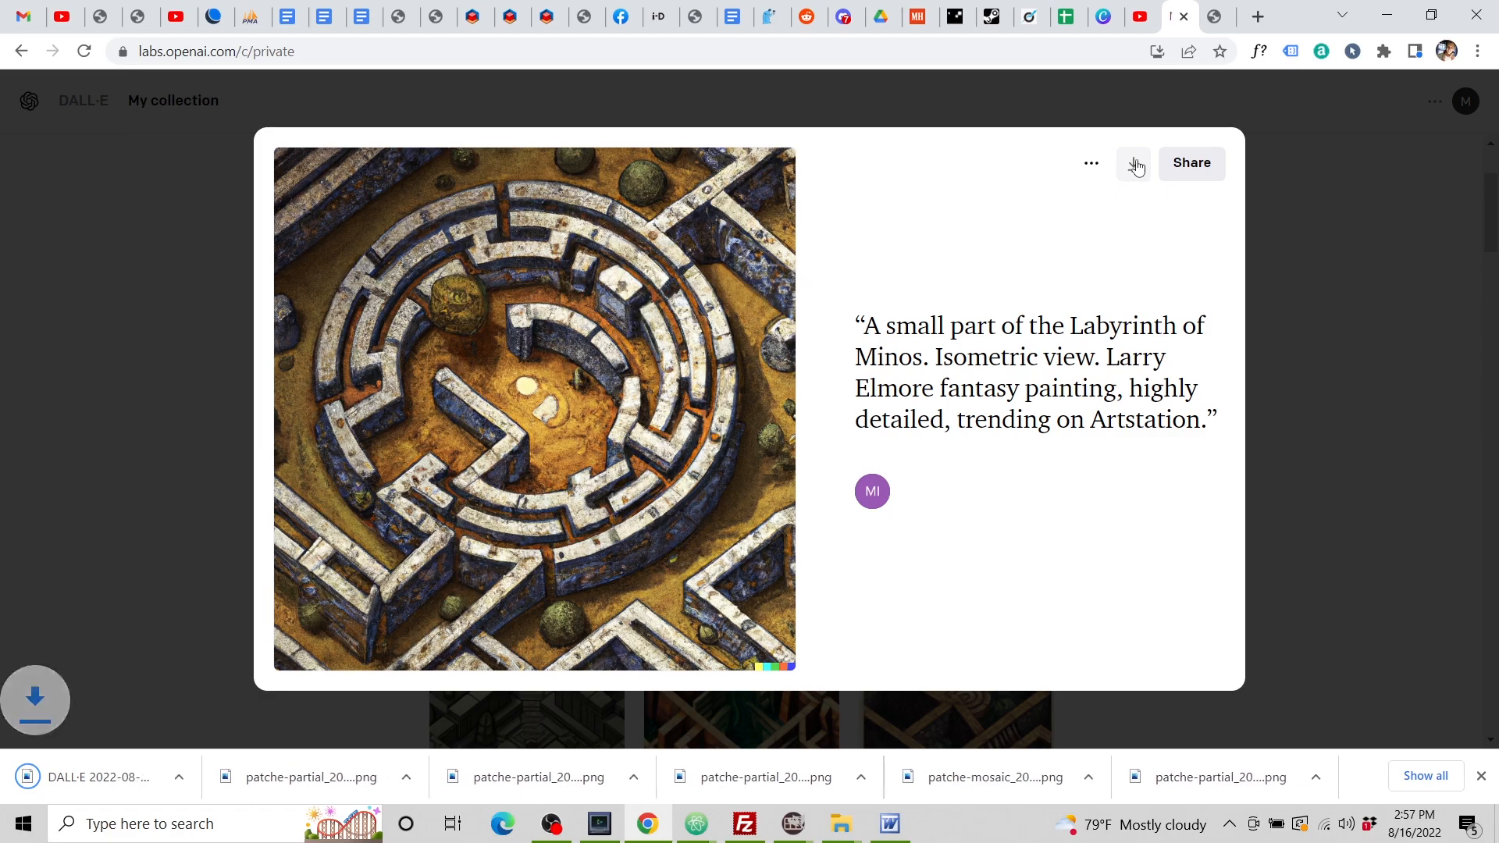
pyautogui.click(1320, 323)
pyautogui.click(1046, 437)
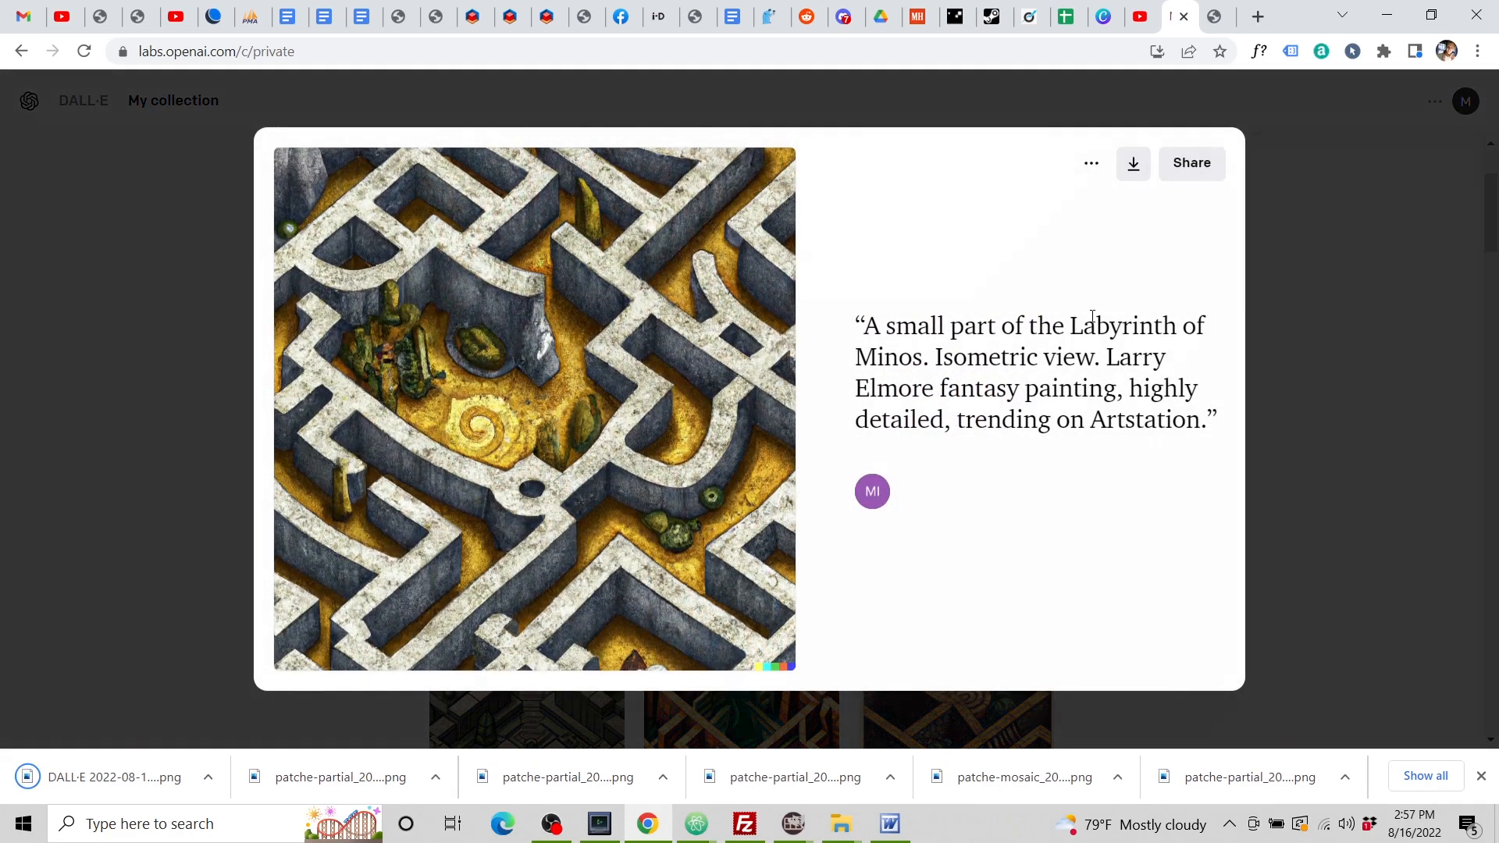
pyautogui.click(1135, 162)
pyautogui.click(1322, 259)
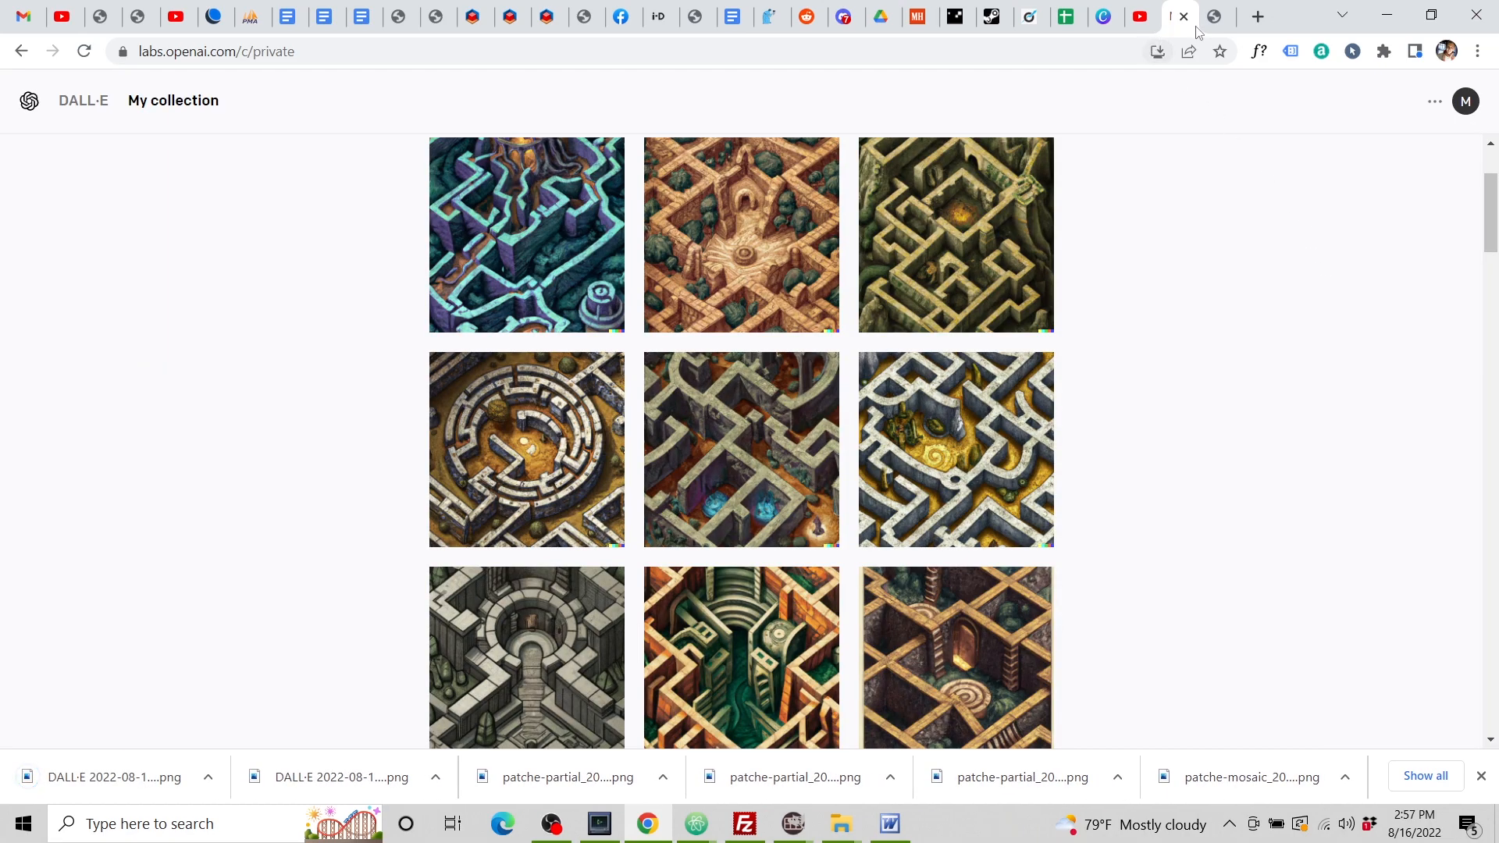
# Switch to PATCH-E and upload the DALL·E 2022-08-16 14.57.14 Labyrinth of Minos picture as the initial image in the outlined square.
pyautogui.click(1210, 17)
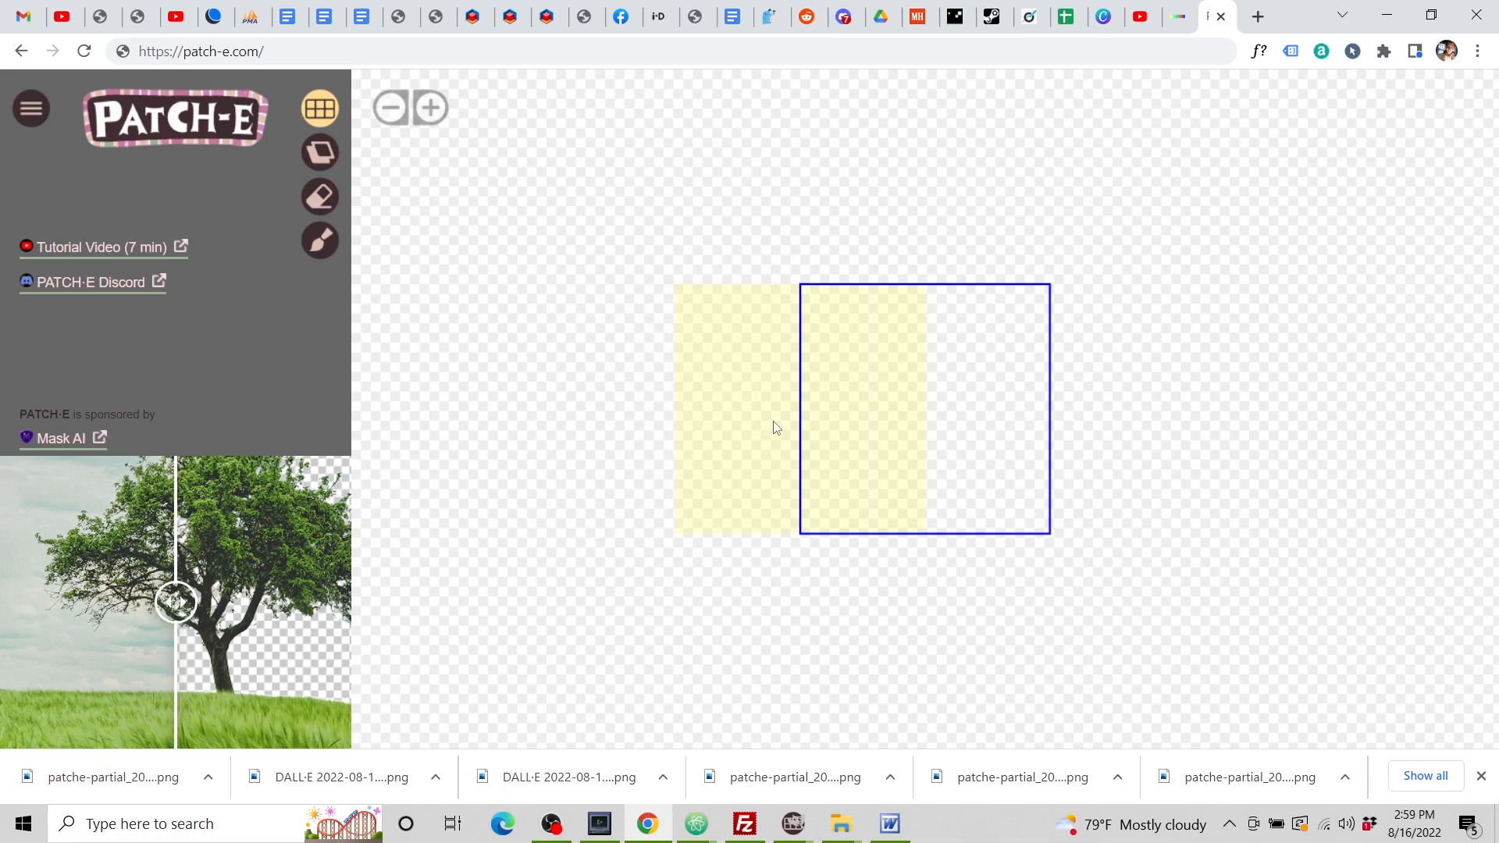
pyautogui.click(922, 417)
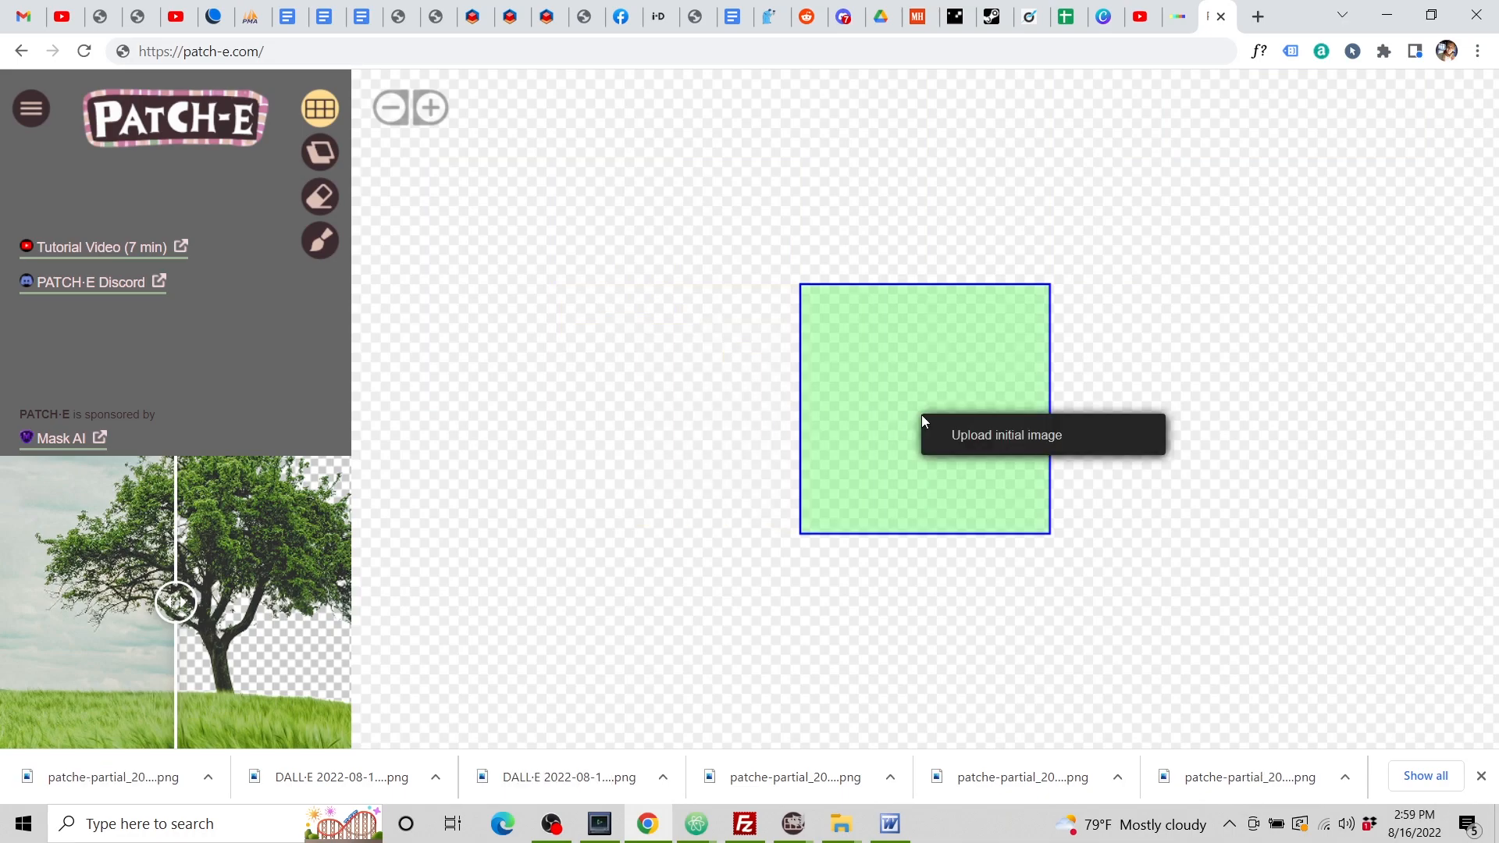
pyautogui.click(949, 437)
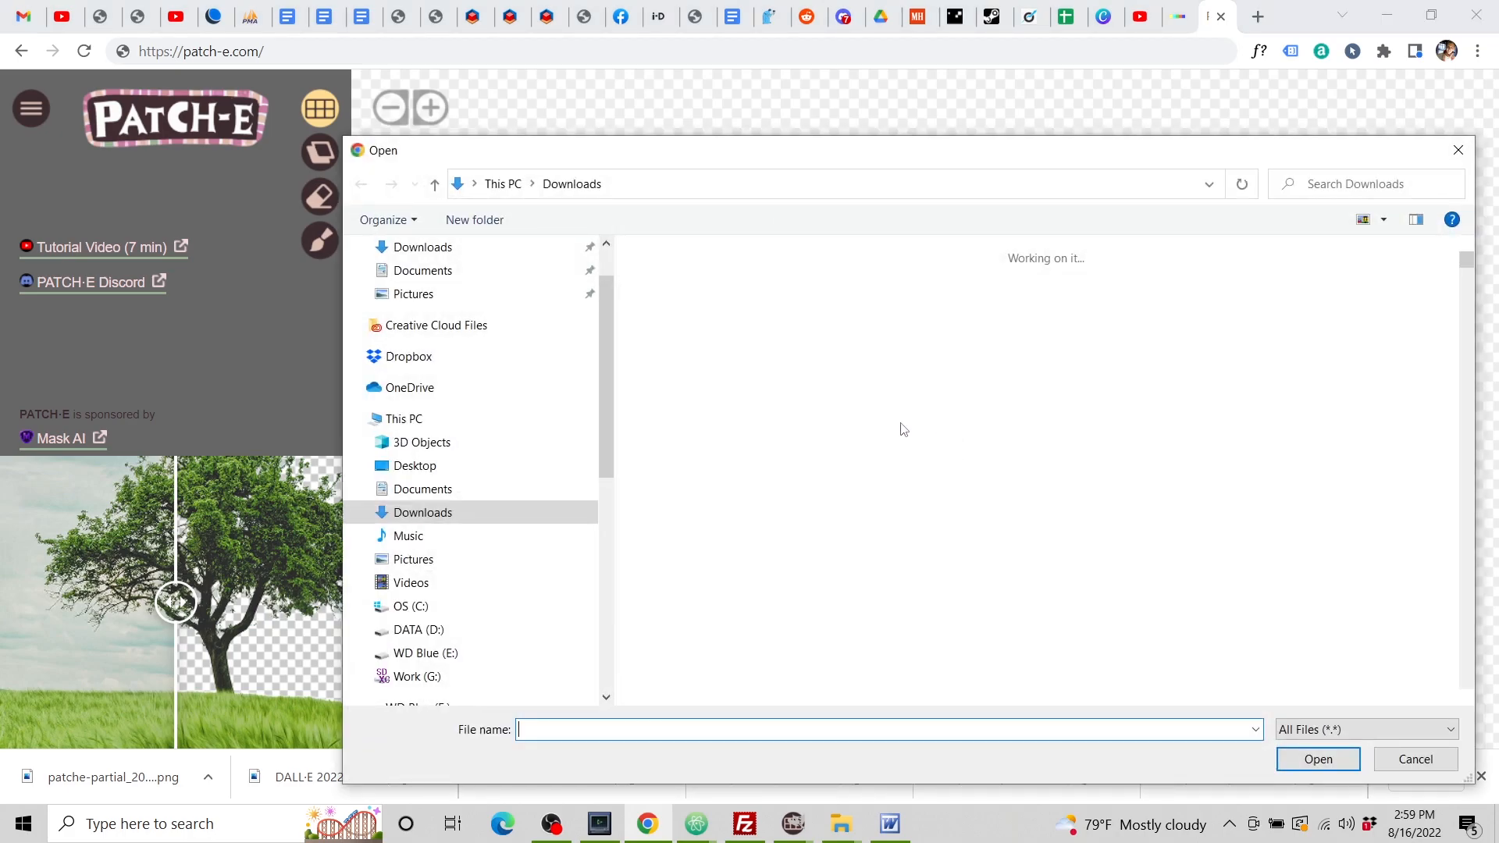
pyautogui.click(1000, 373)
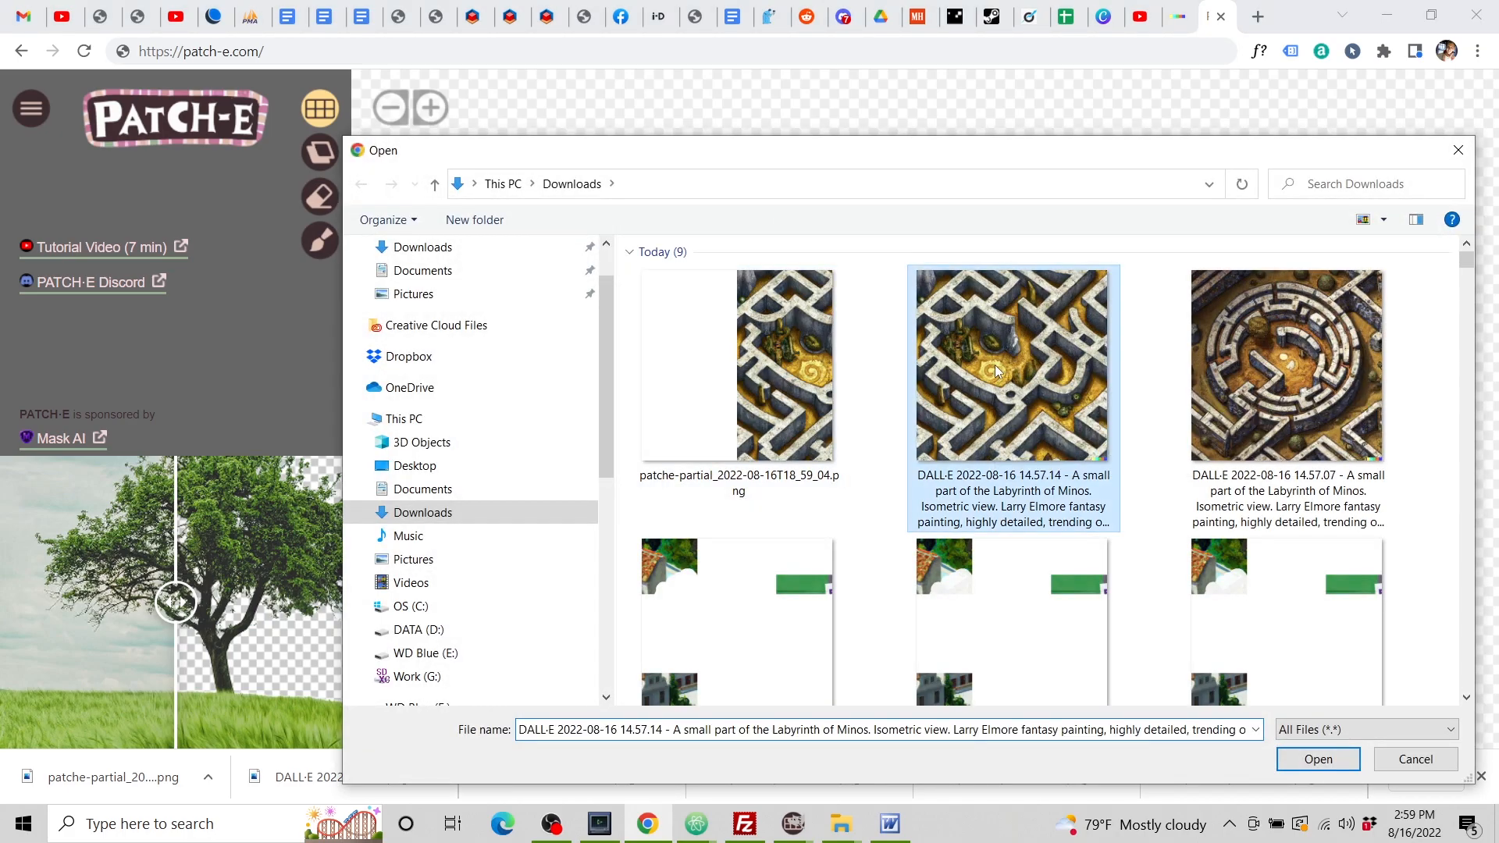
pyautogui.click(1318, 759)
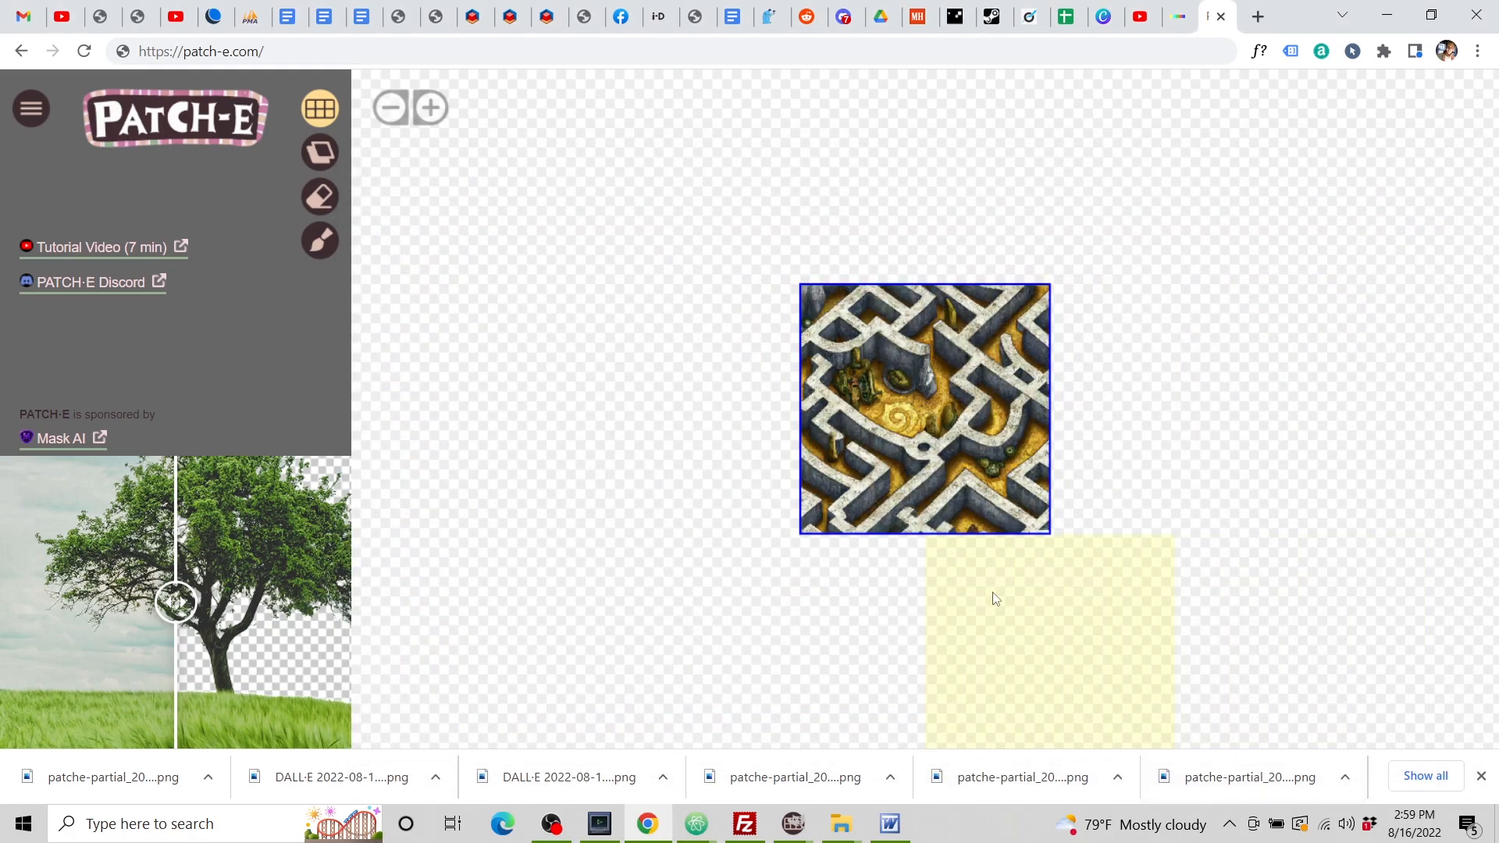
pyautogui.click(797, 419)
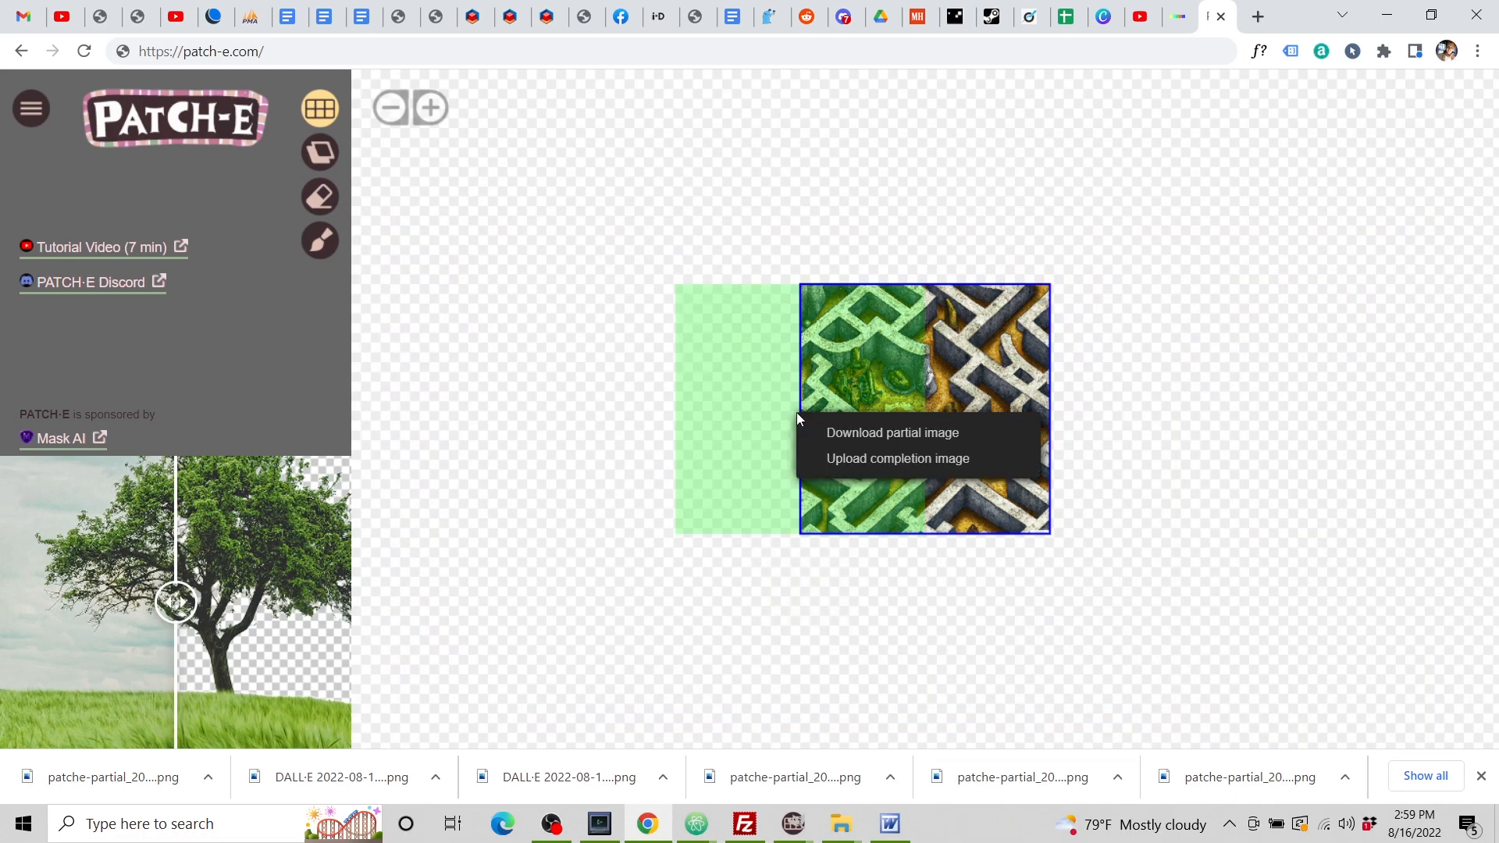
pyautogui.click(480, 322)
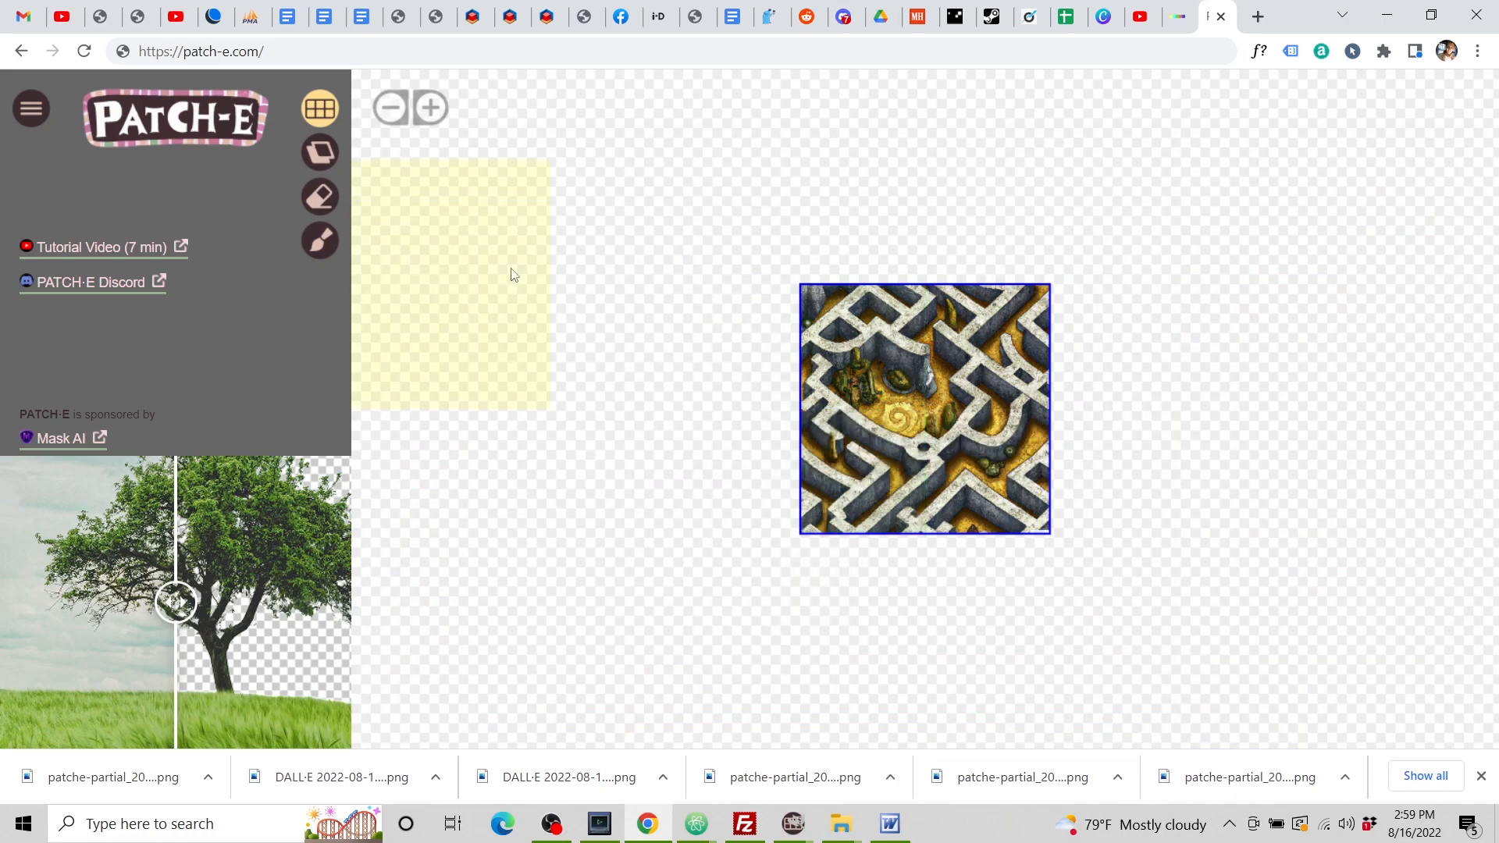
# Set the project's Overlap X and Overlap Y to 350 and its saturation cap to 0.75.
pyautogui.click(31, 118)
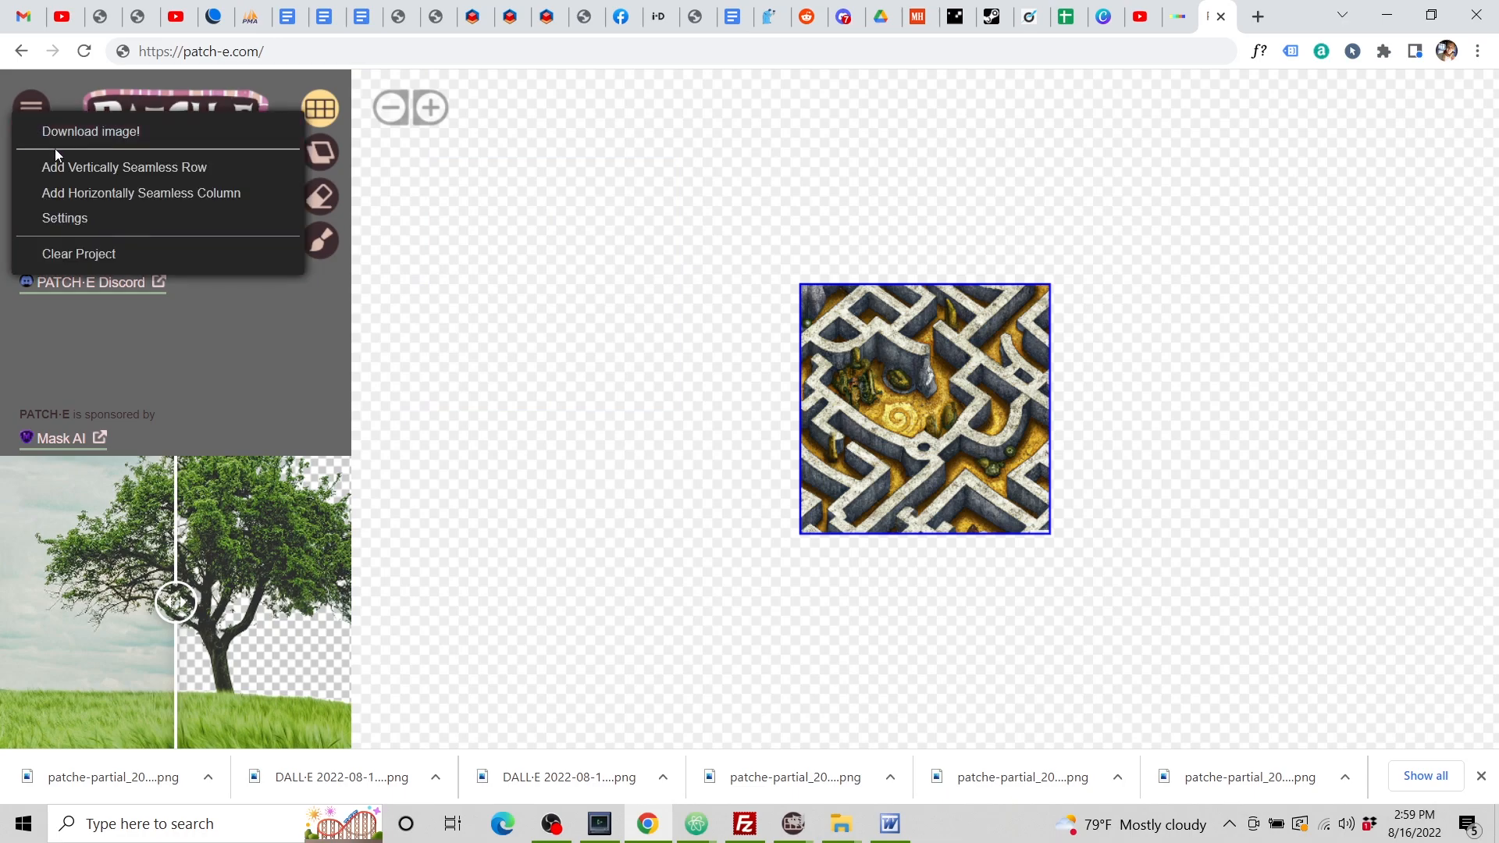
pyautogui.click(84, 217)
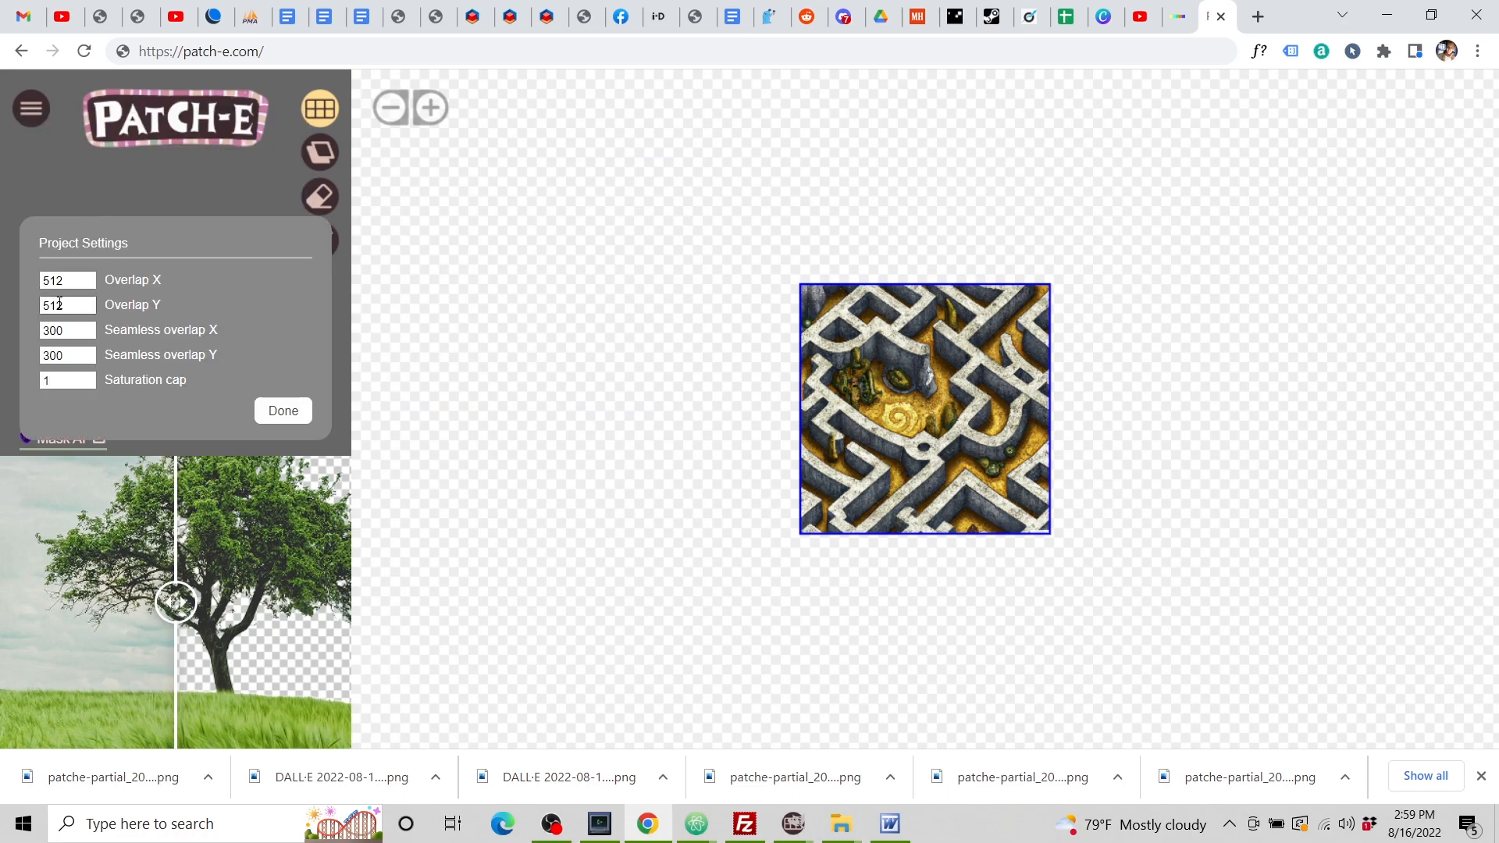
pyautogui.click(71, 281)
pyautogui.write('350')
pyautogui.press('Tab')
pyautogui.write('350')
pyautogui.click(62, 380)
pyautogui.press('BackSpace')
pyautogui.write('0.75')
pyautogui.click(285, 412)
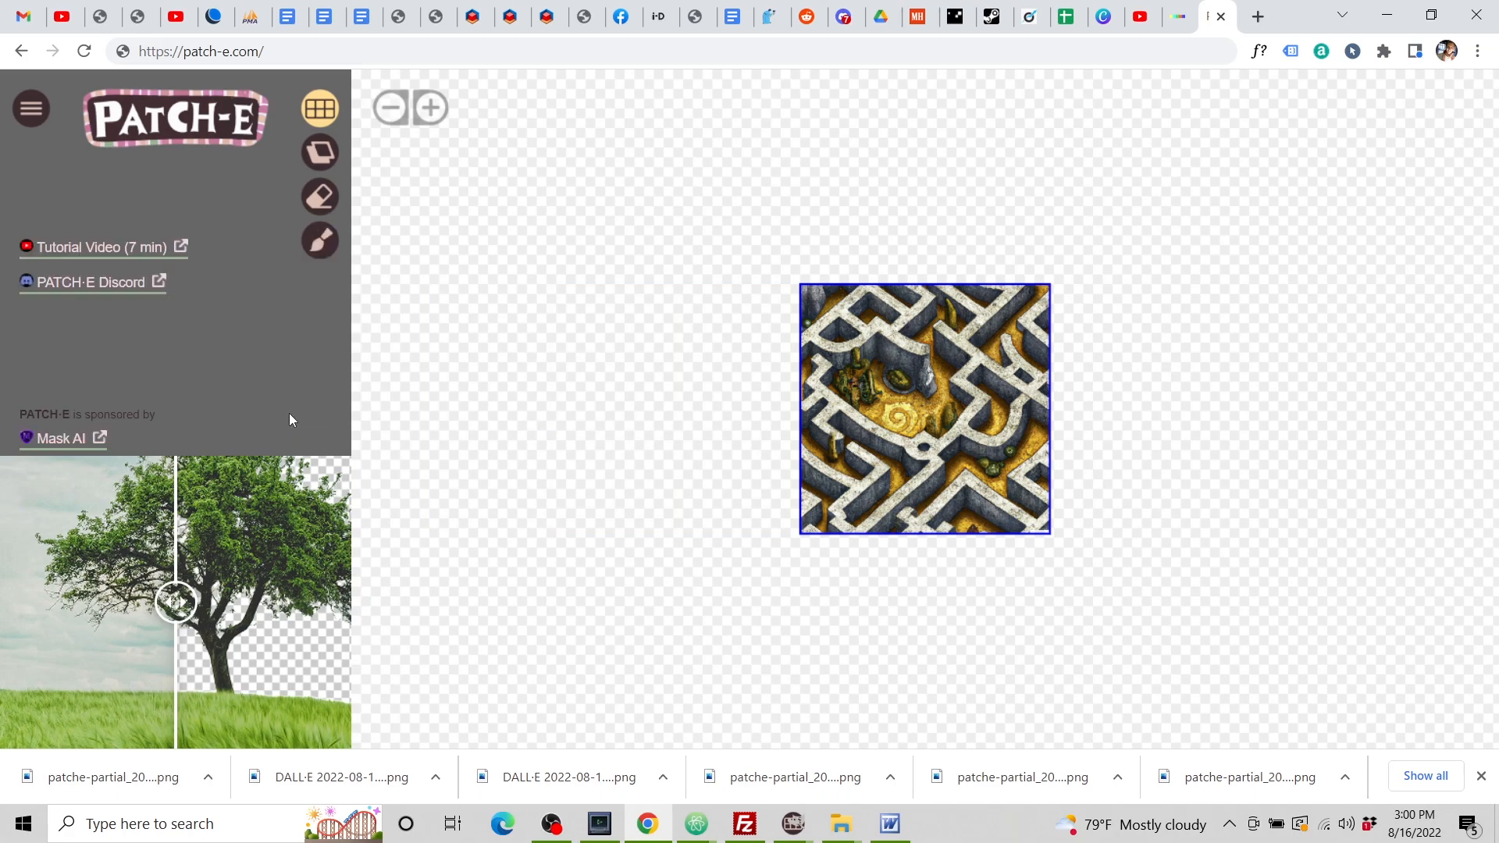
# Download the partial image for the tile overlapping the maze's left edge.
pyautogui.click(776, 426)
pyautogui.click(819, 450)
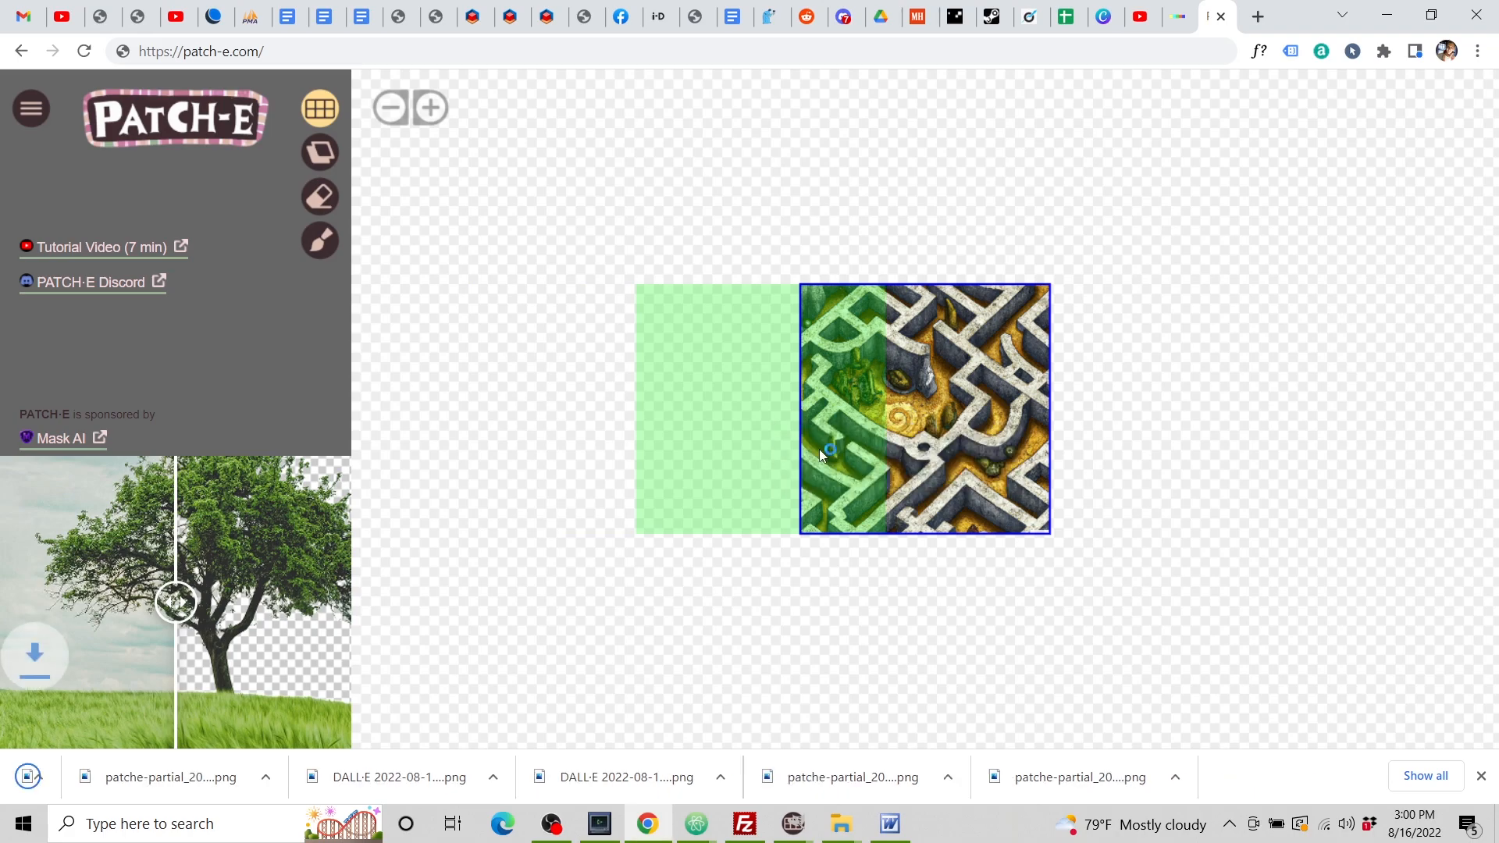
# Switch to the DALL·E collection and copy the full prompt text of the golden spiral labyrinth image.
pyautogui.click(1171, 16)
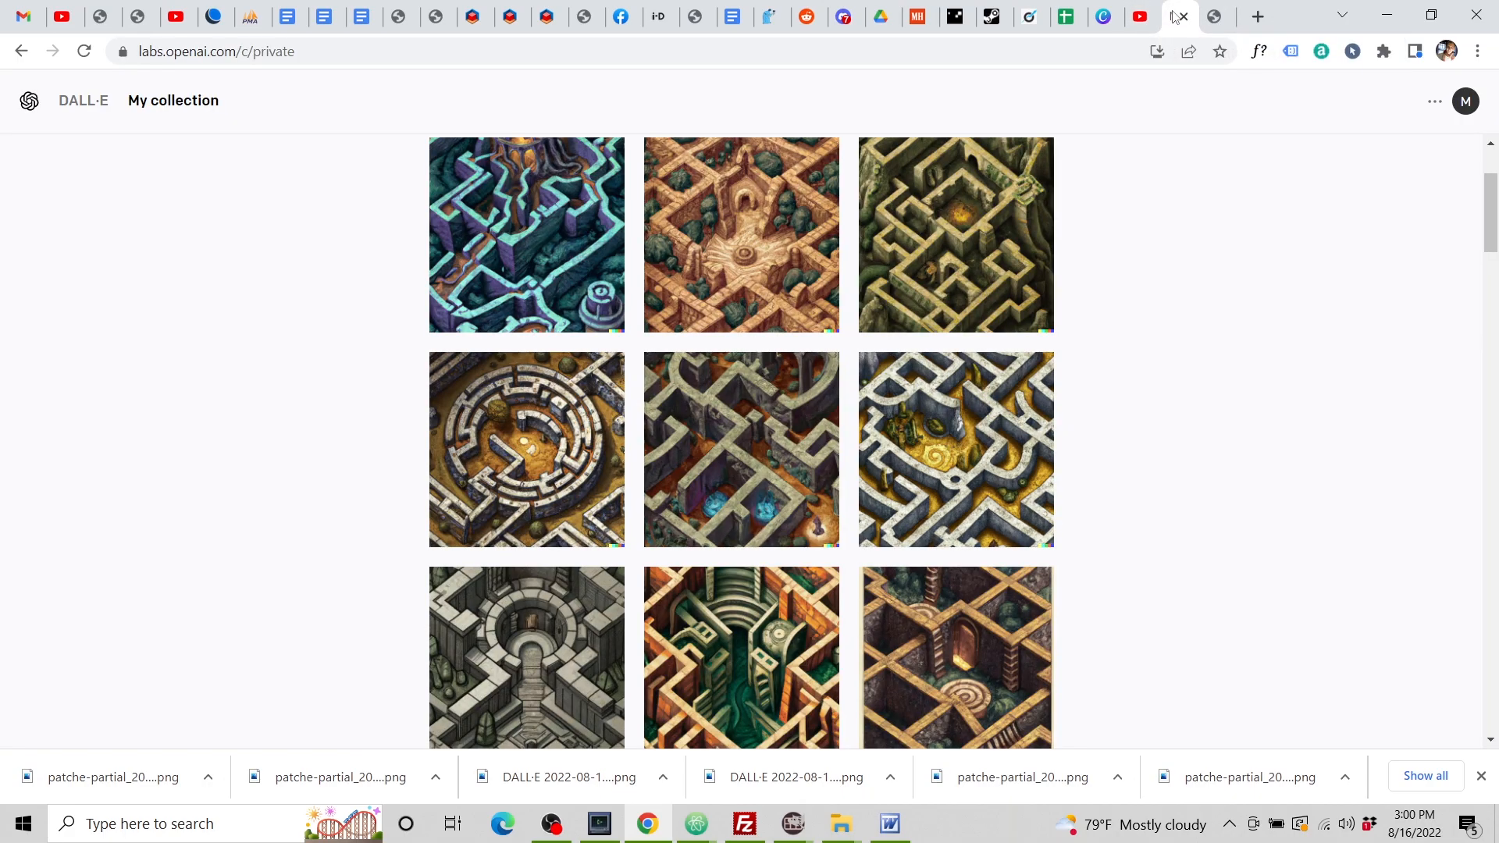
pyautogui.click(1014, 546)
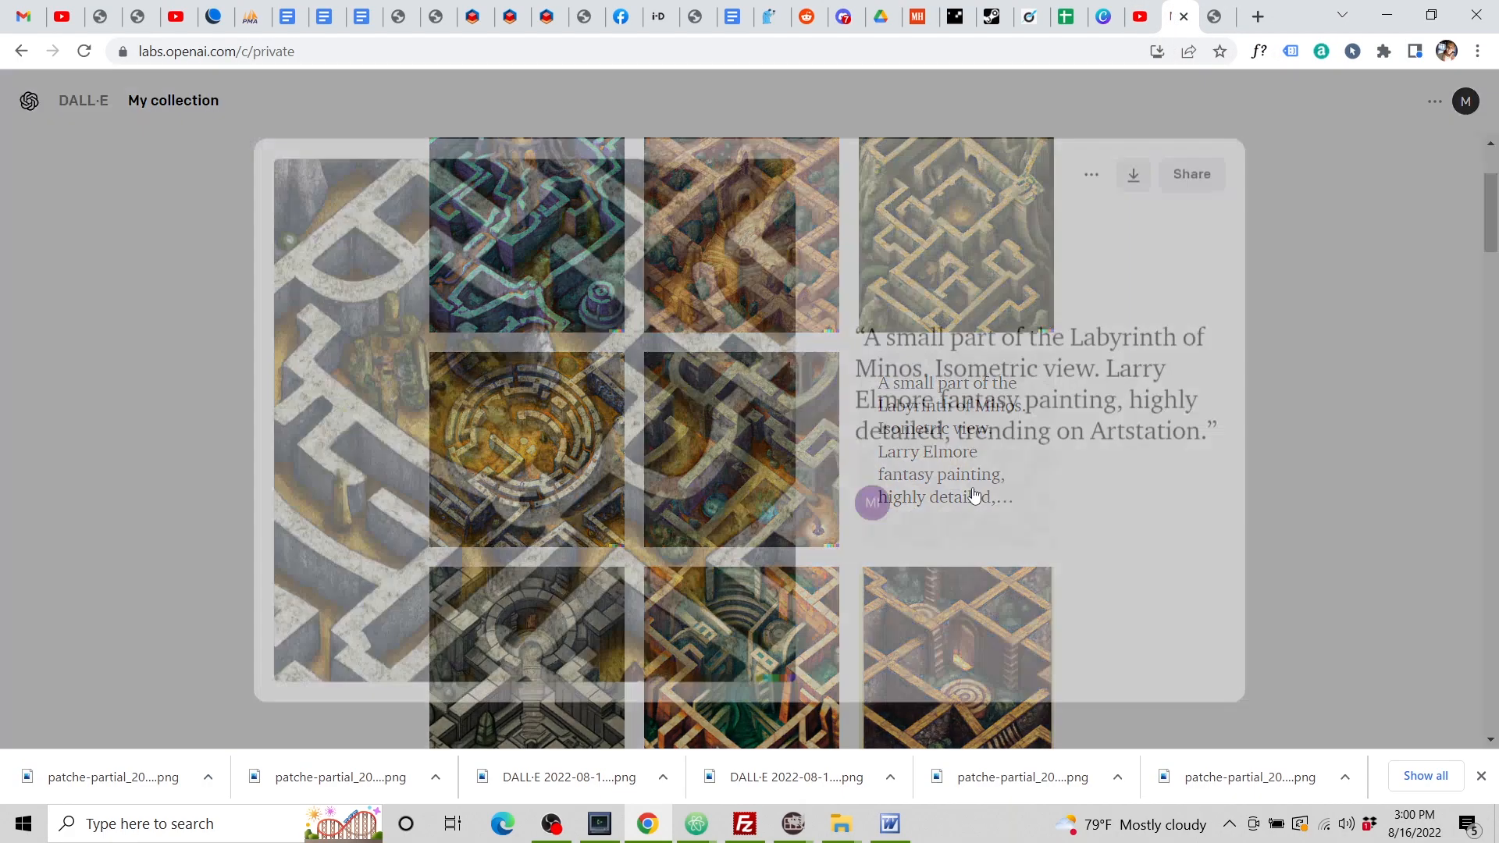
pyautogui.moveTo(862, 326); pyautogui.dragTo(1207, 427)
pyautogui.hotkey('ctrl', 'c')
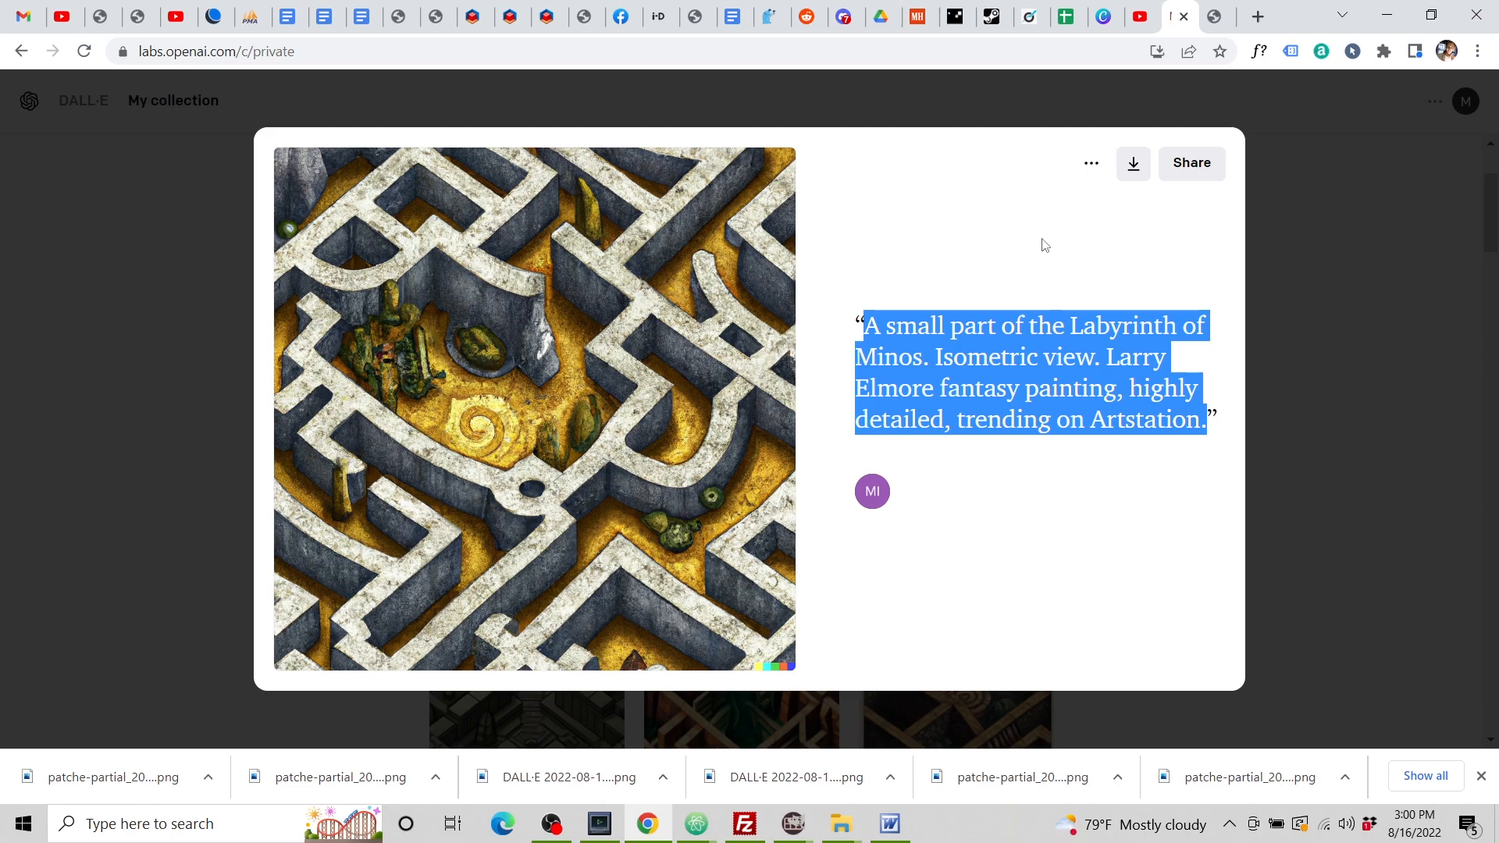
pyautogui.click(1305, 298)
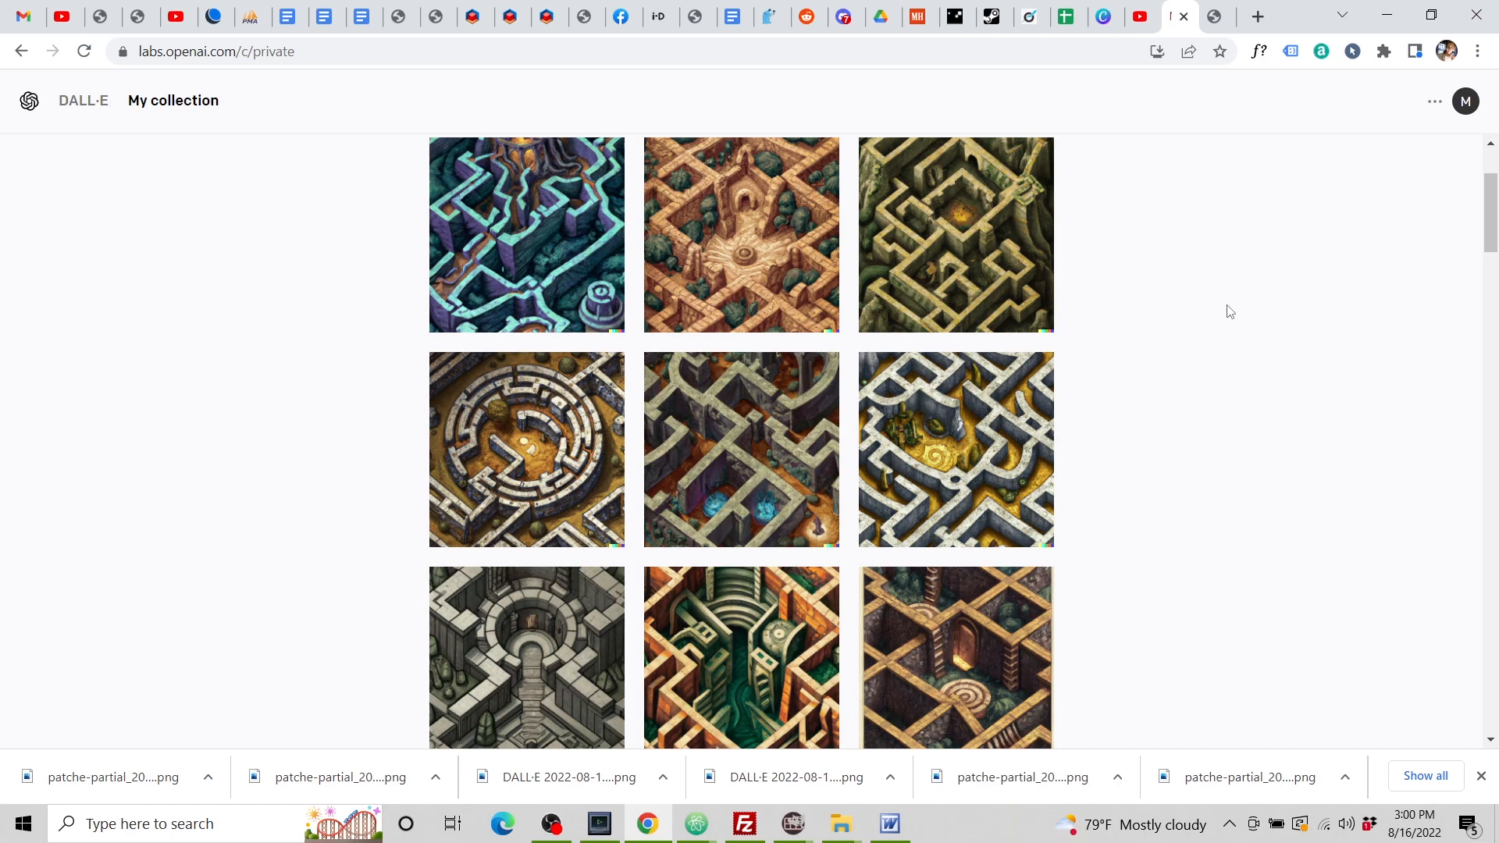
# Upload patche-partial_2022-08-16T19_00_38.png to DALL·E, keep the full square crop, and open it for image editing.
pyautogui.click(76, 107)
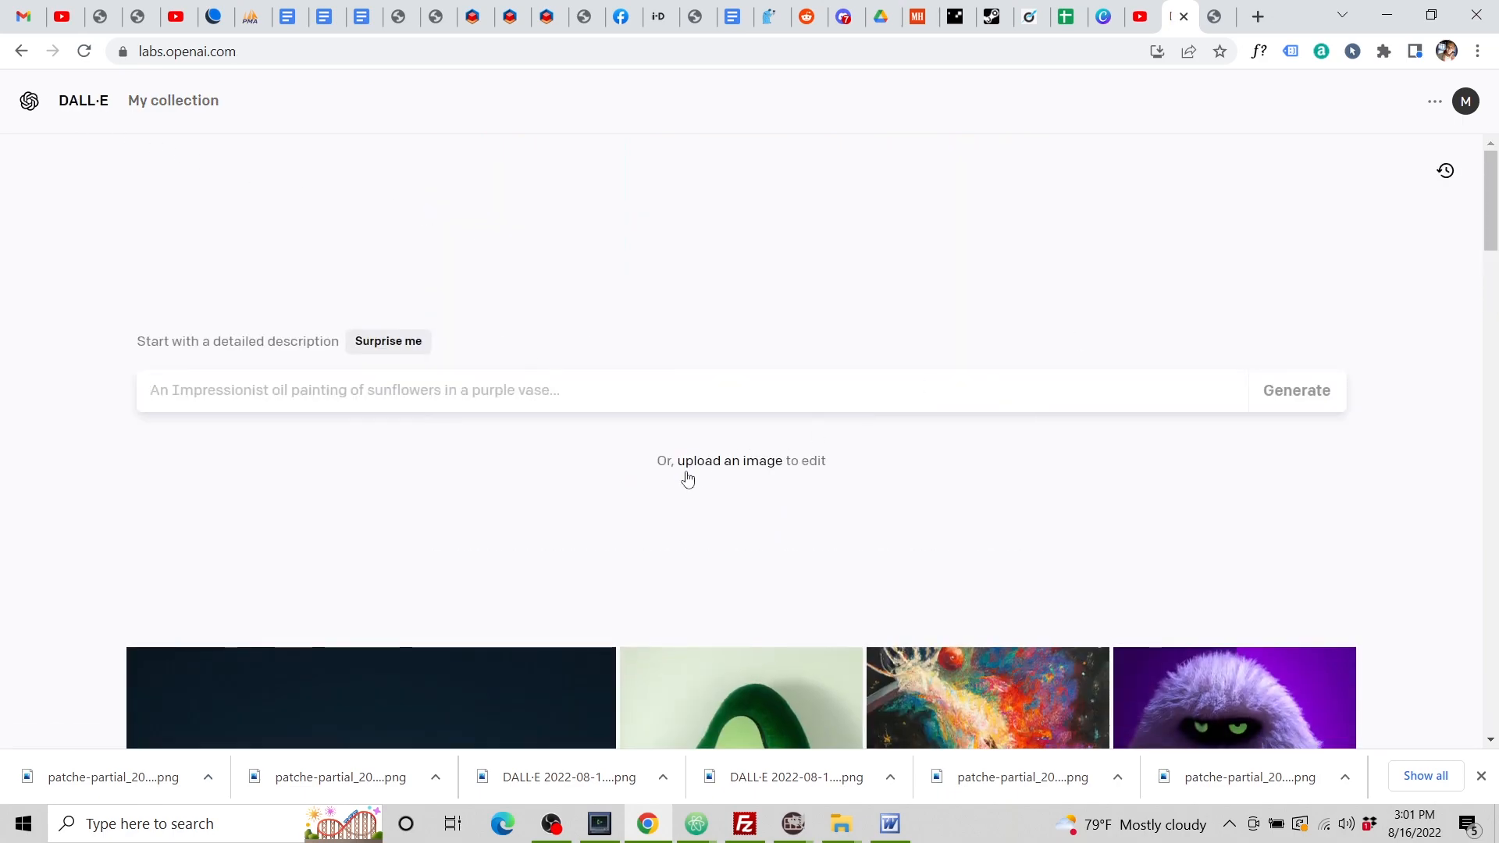
pyautogui.click(746, 462)
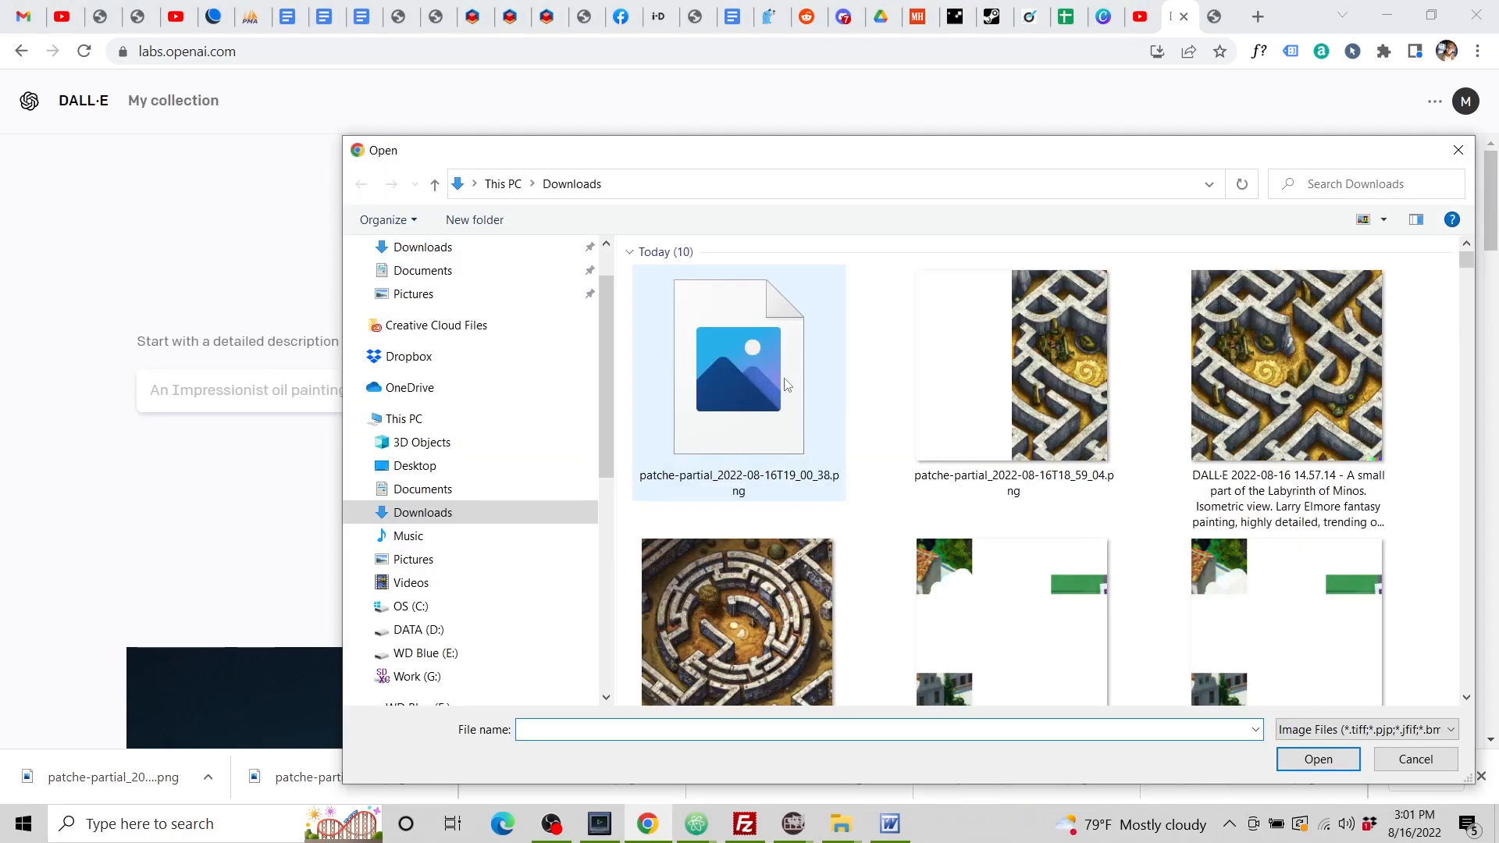
pyautogui.click(1323, 759)
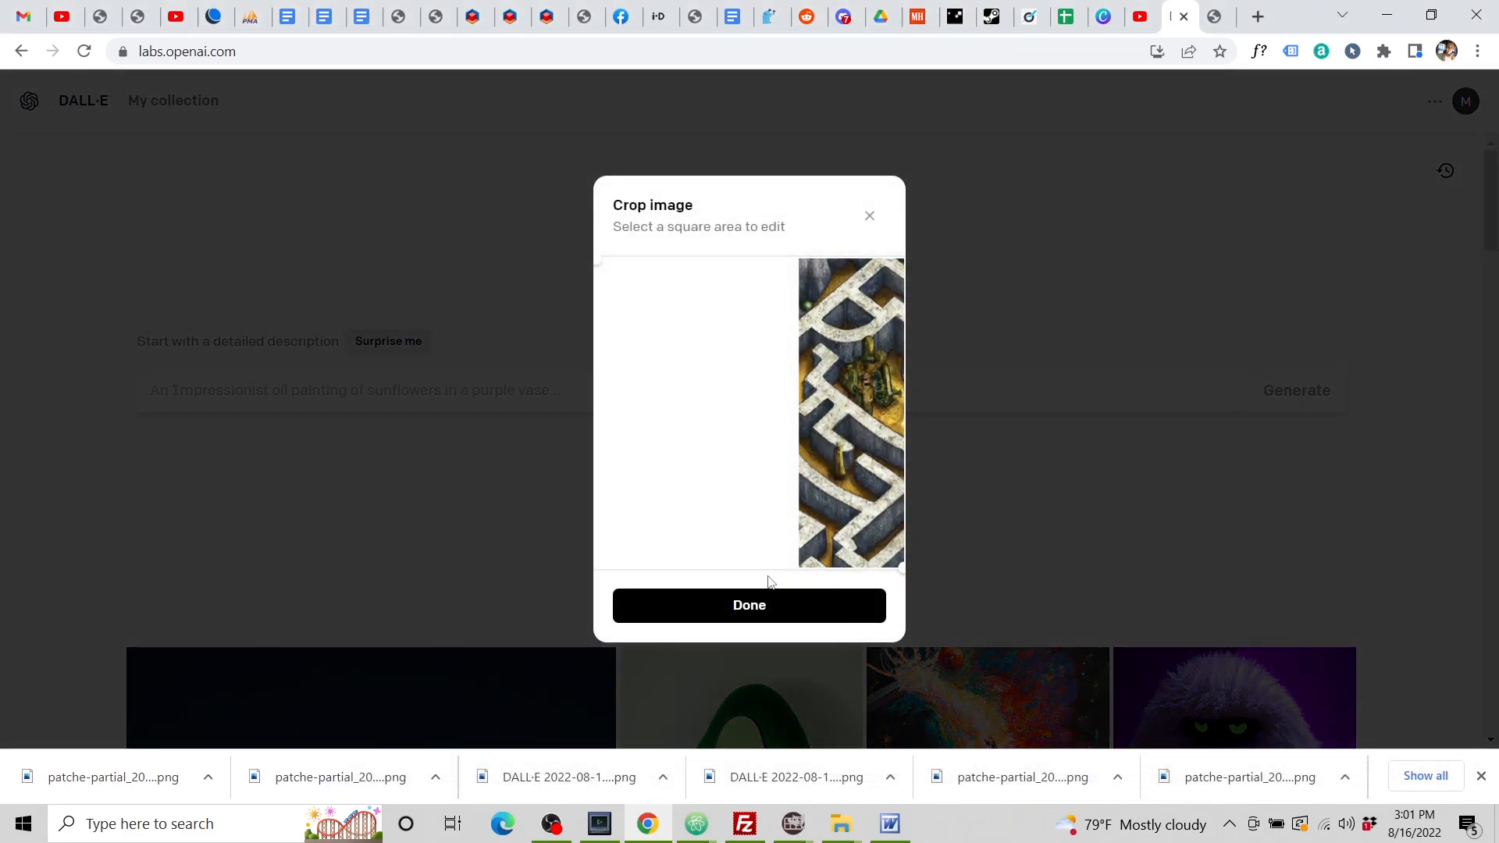
pyautogui.click(769, 603)
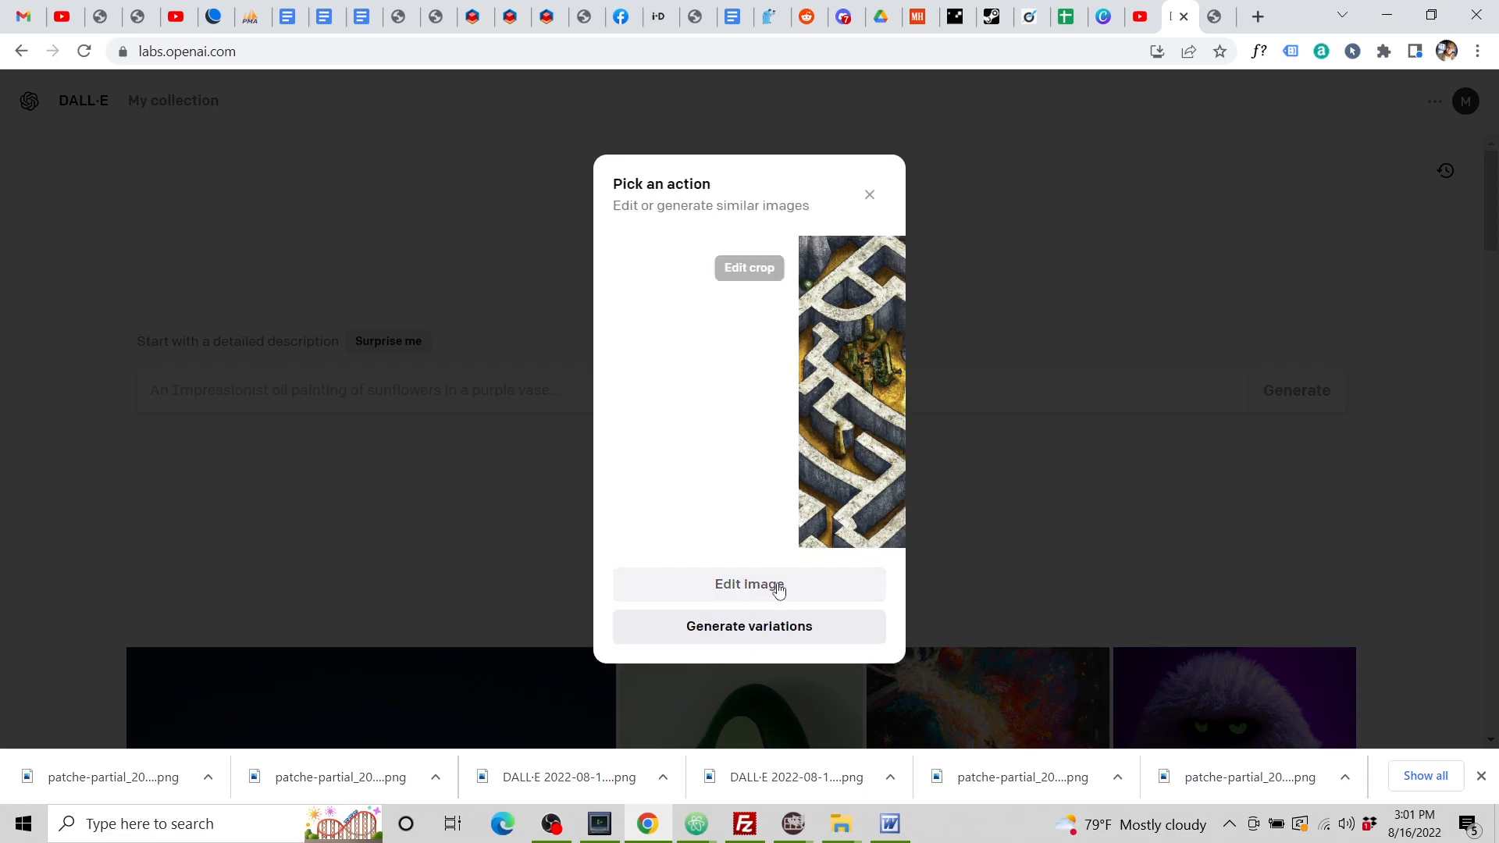
pyautogui.click(773, 587)
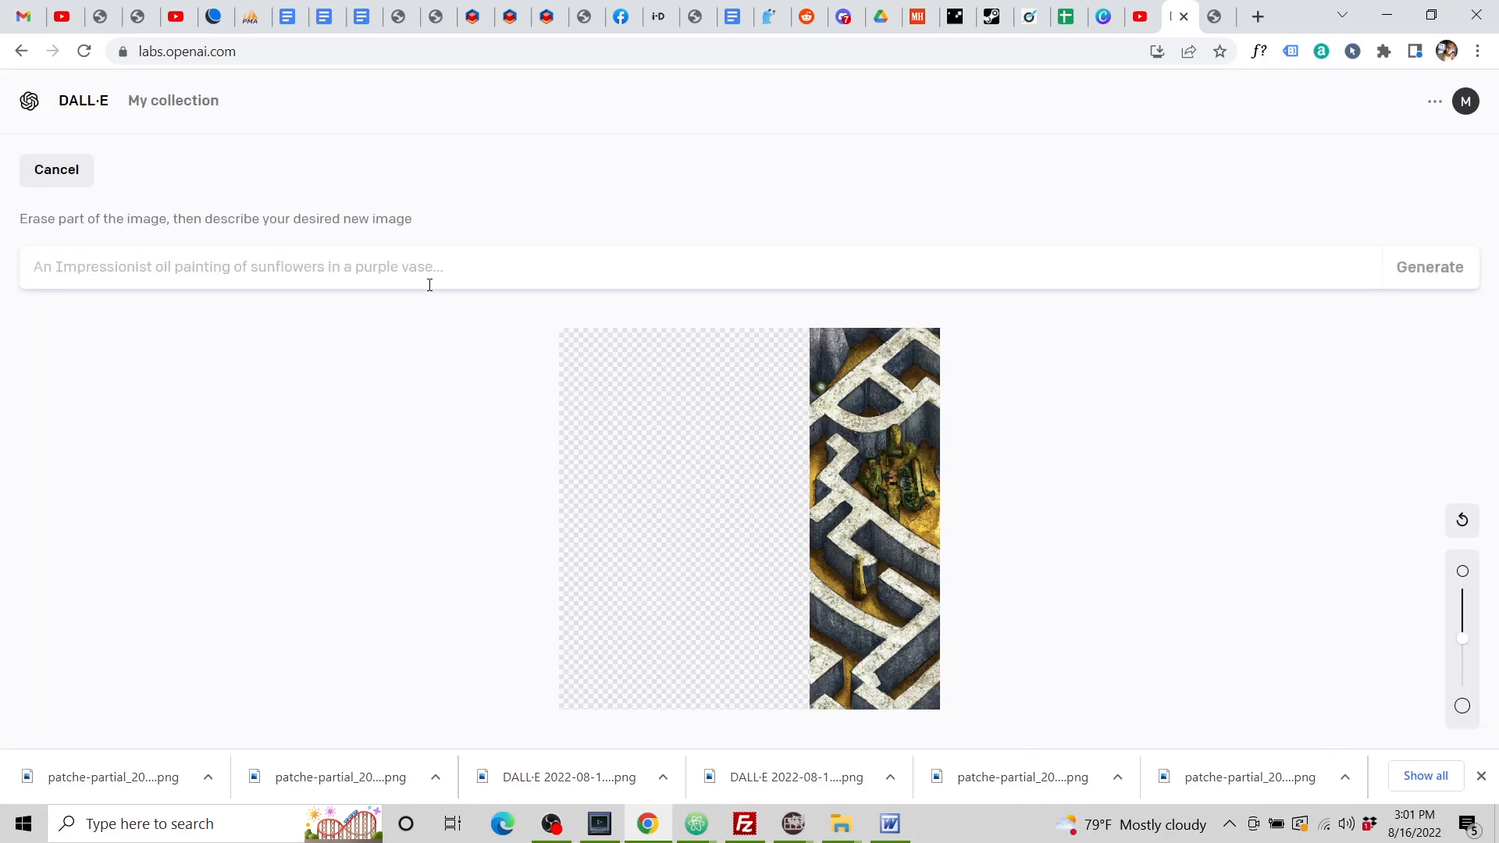
# Generate completions of the partial image using the copied prompt "A small part of the Labyrinth of Minos. Isometric view. Larry Elmore fantasy painting, highly detailed, trending on Artstation.".
pyautogui.click(437, 255)
pyautogui.hotkey('ctrl', 'v')
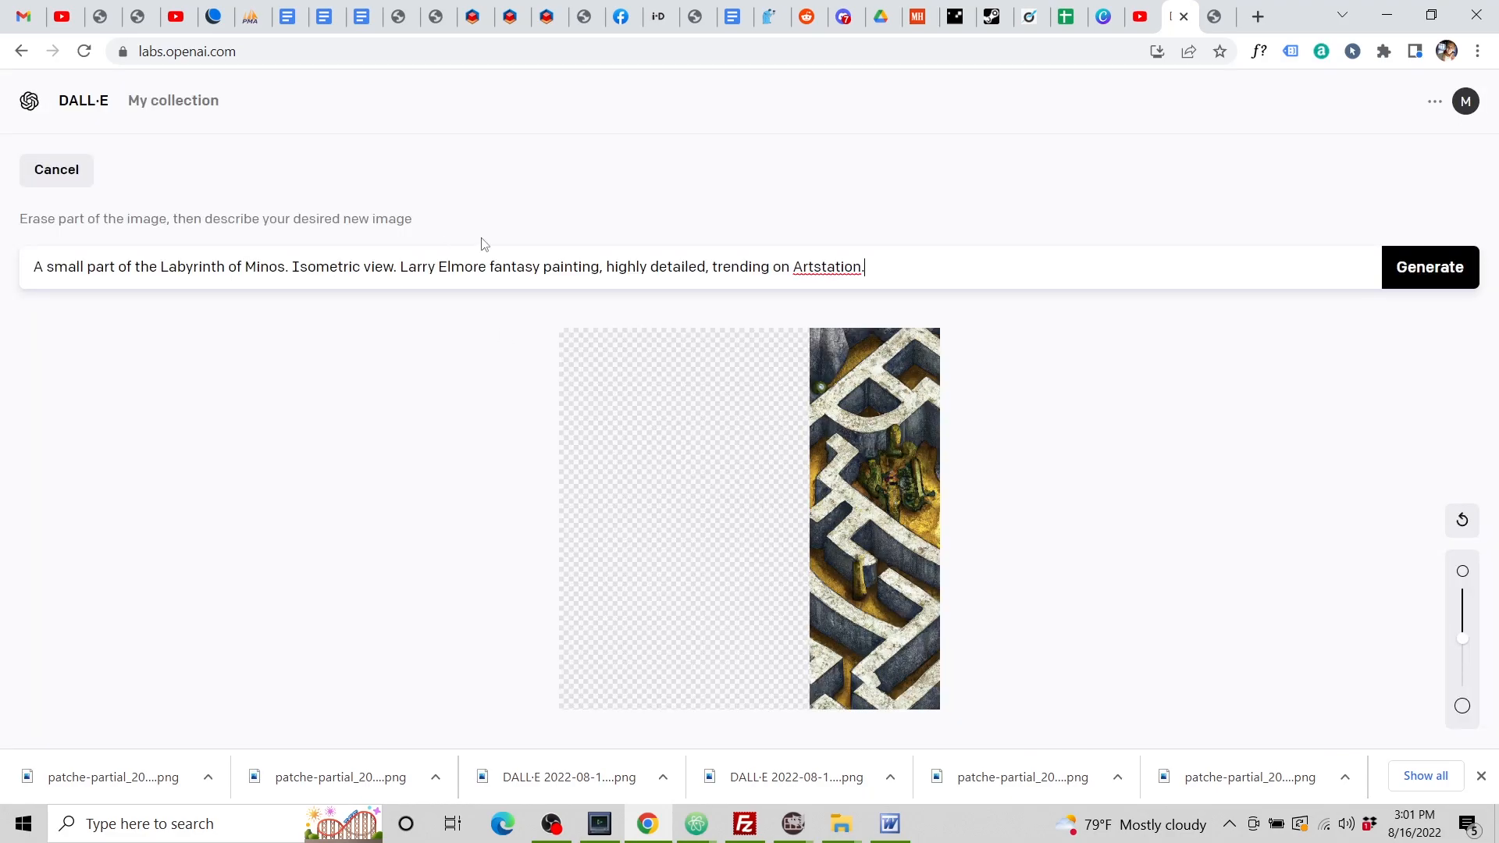
pyautogui.click(1403, 291)
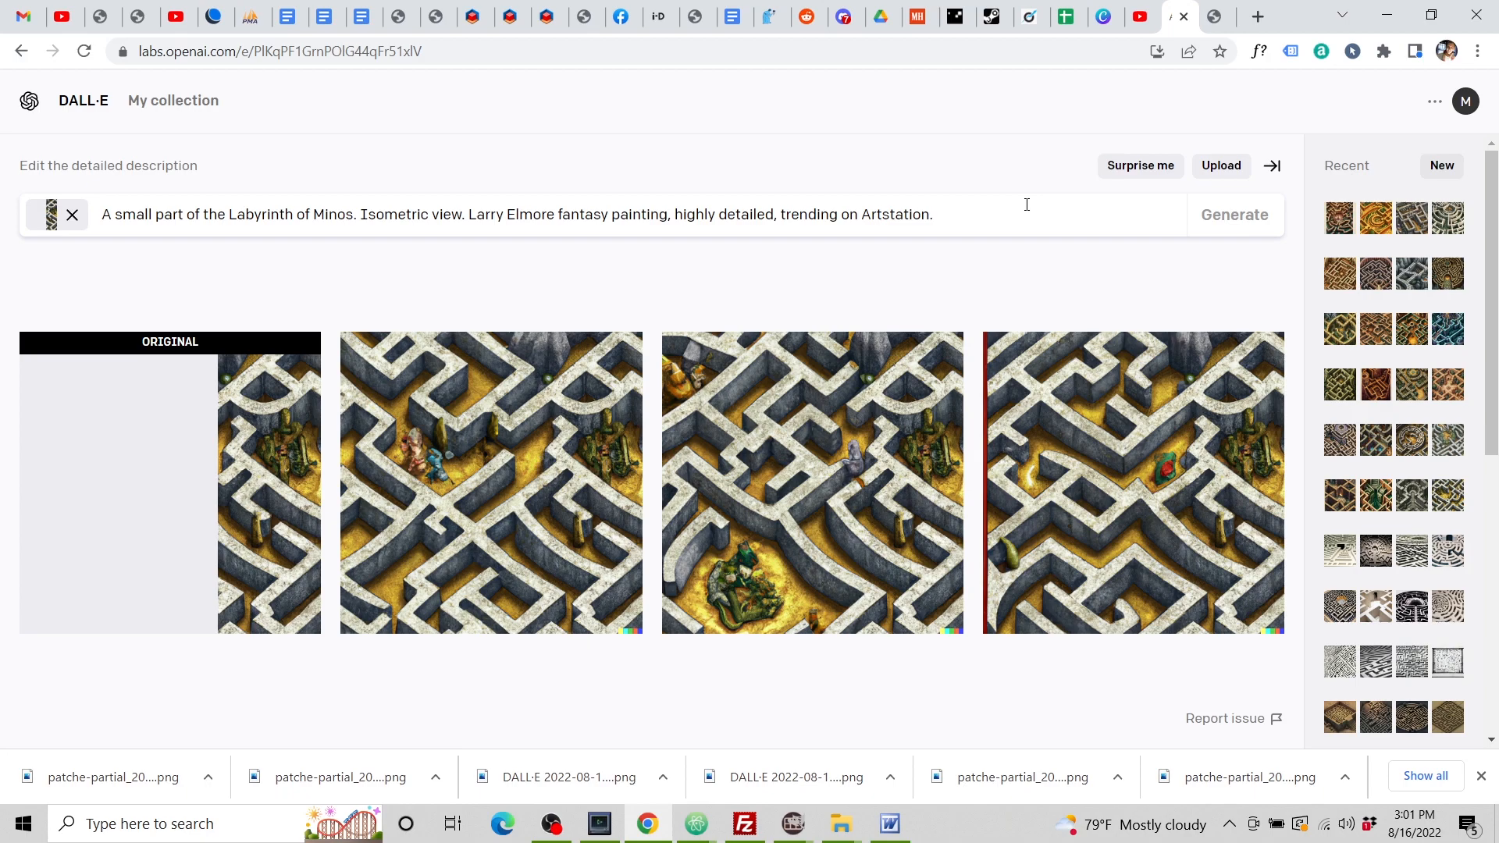
# Download all three generated labyrinth completions one after another from the results.
pyautogui.click(546, 468)
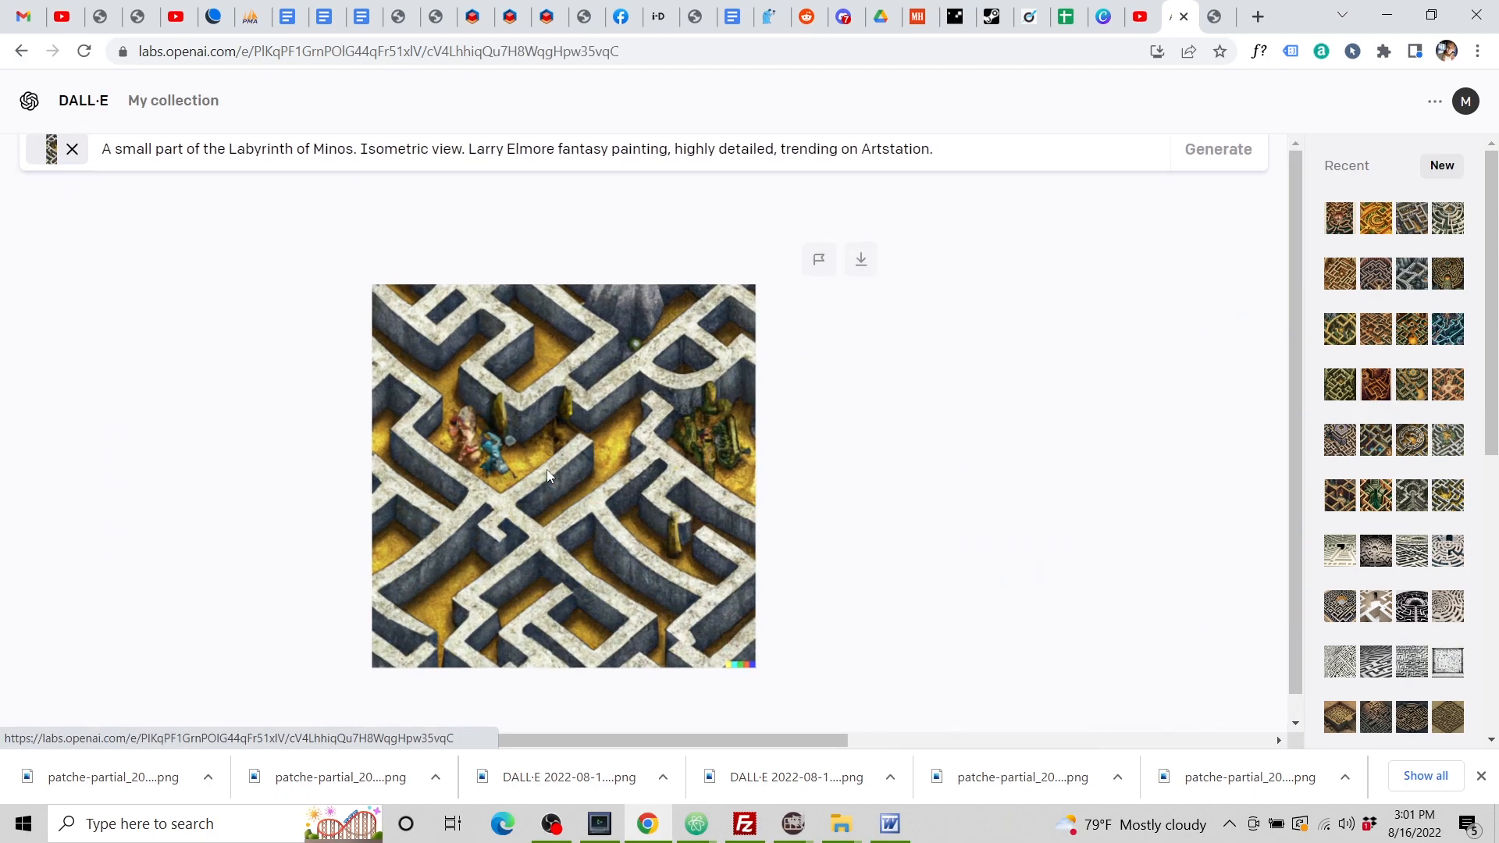
pyautogui.click(861, 259)
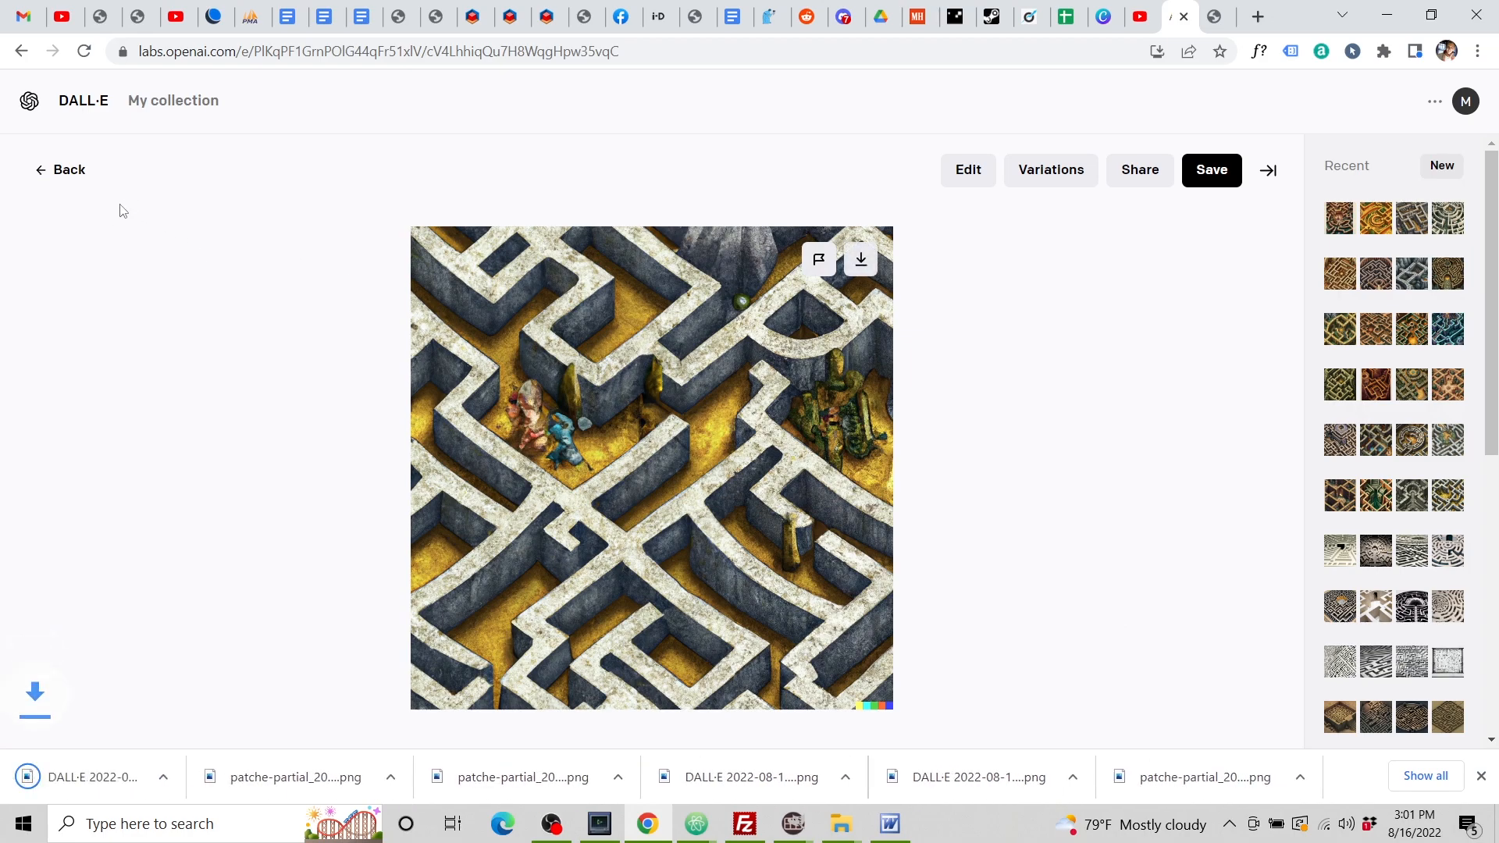
pyautogui.click(61, 187)
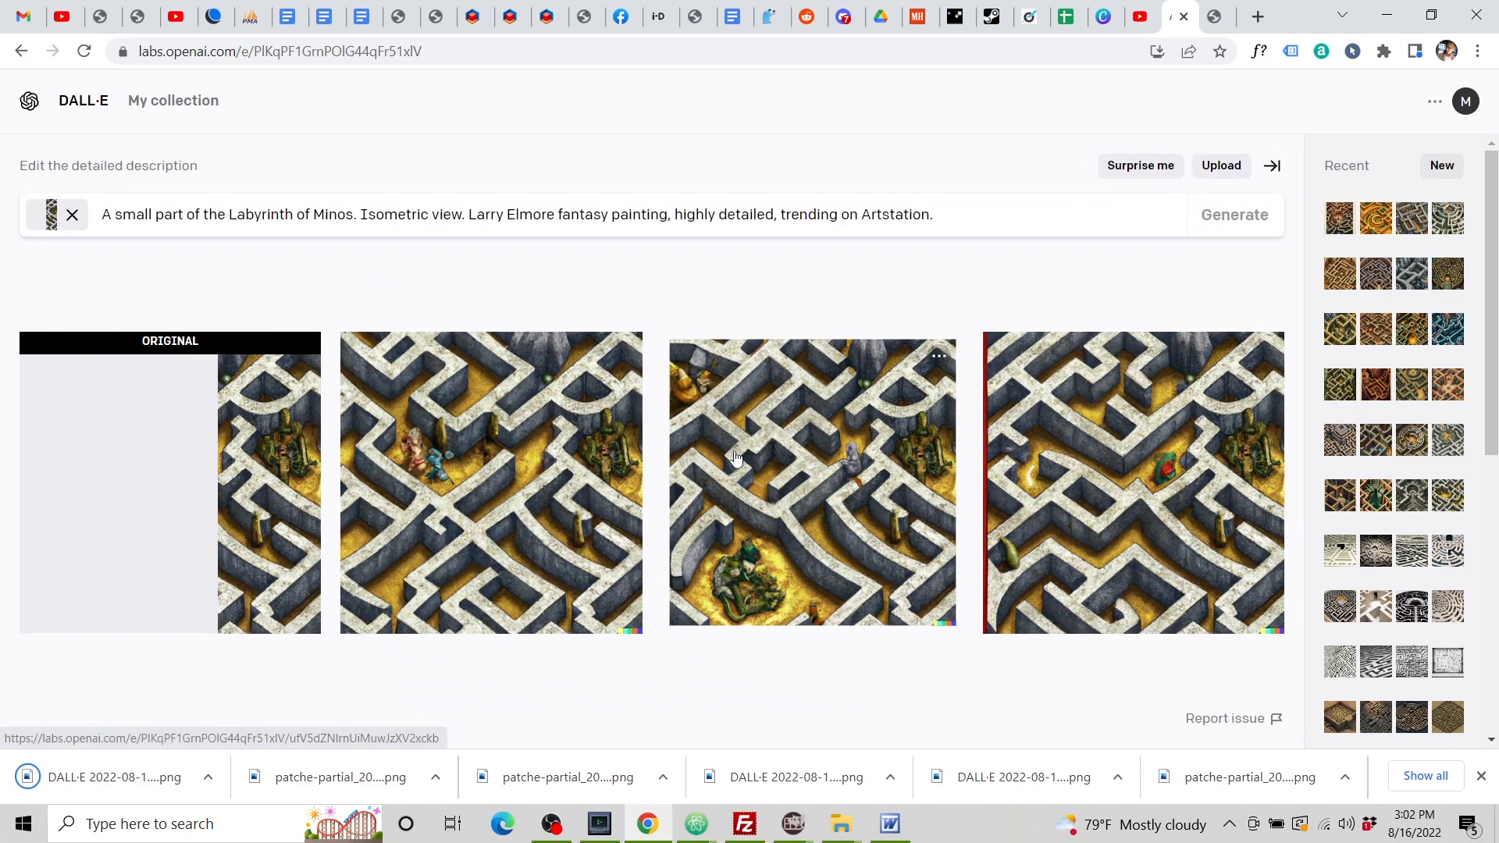
pyautogui.click(769, 343)
pyautogui.click(858, 260)
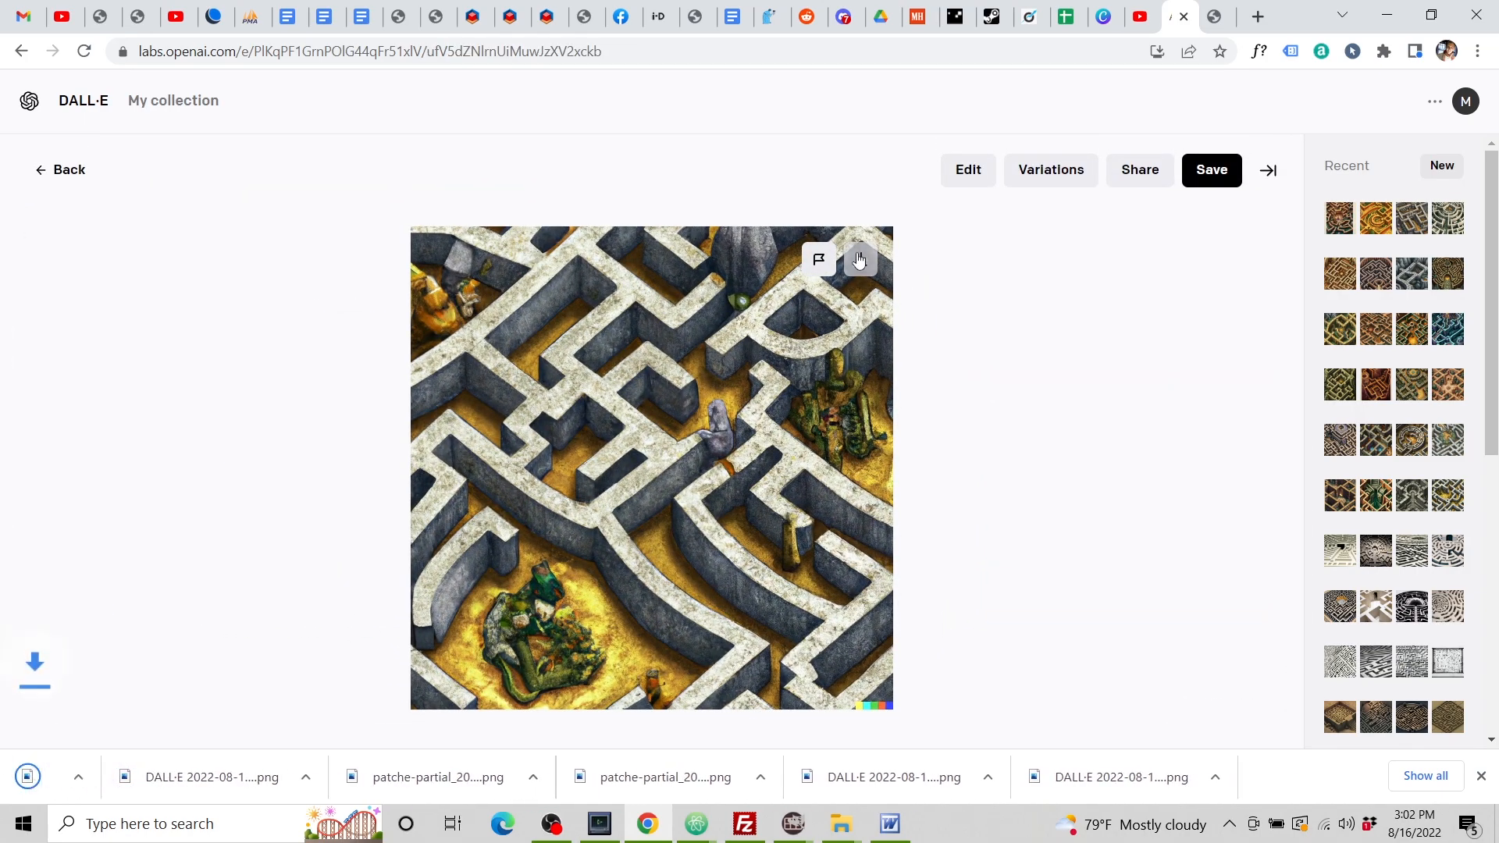
pyautogui.click(61, 169)
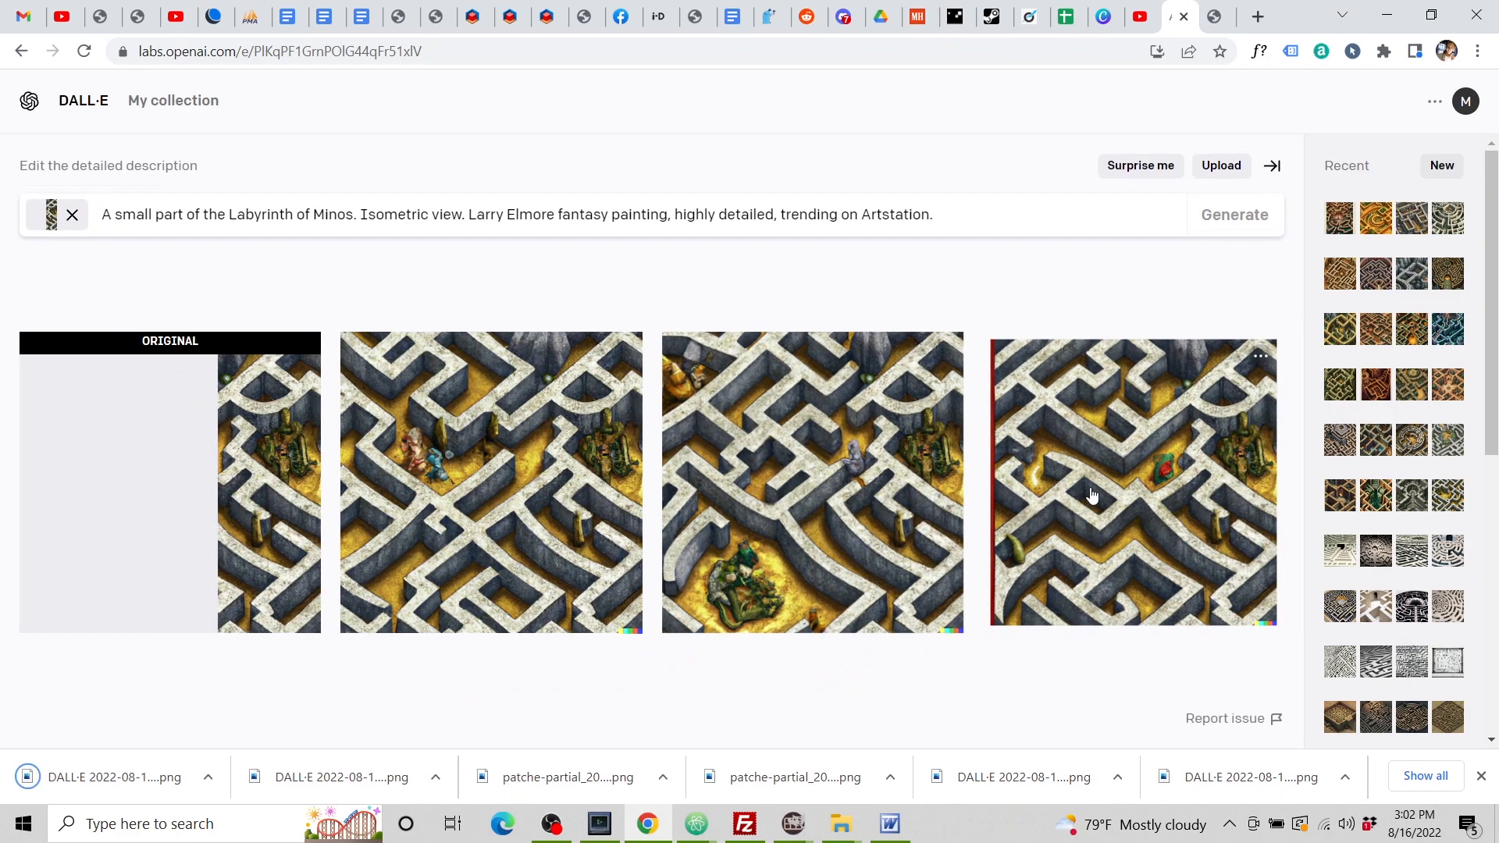
pyautogui.click(1125, 468)
pyautogui.click(858, 262)
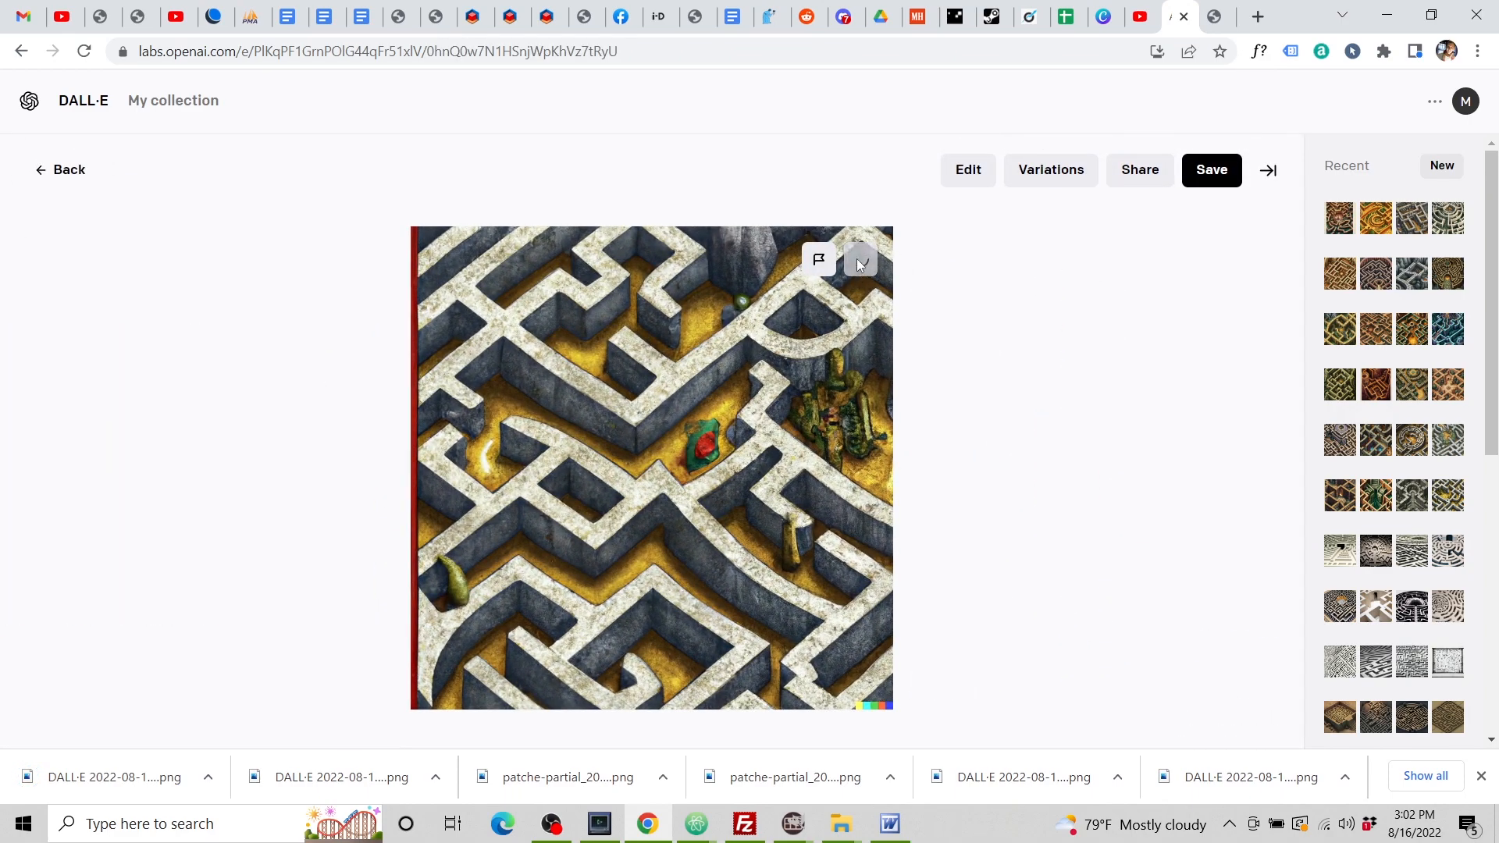
# Switch to PATCH-E, activate the layer tool, and add DALL·E 2022-08-16 15.01.58 as a background image beside the blue-outlined labyrinth tile.
pyautogui.click(1212, 16)
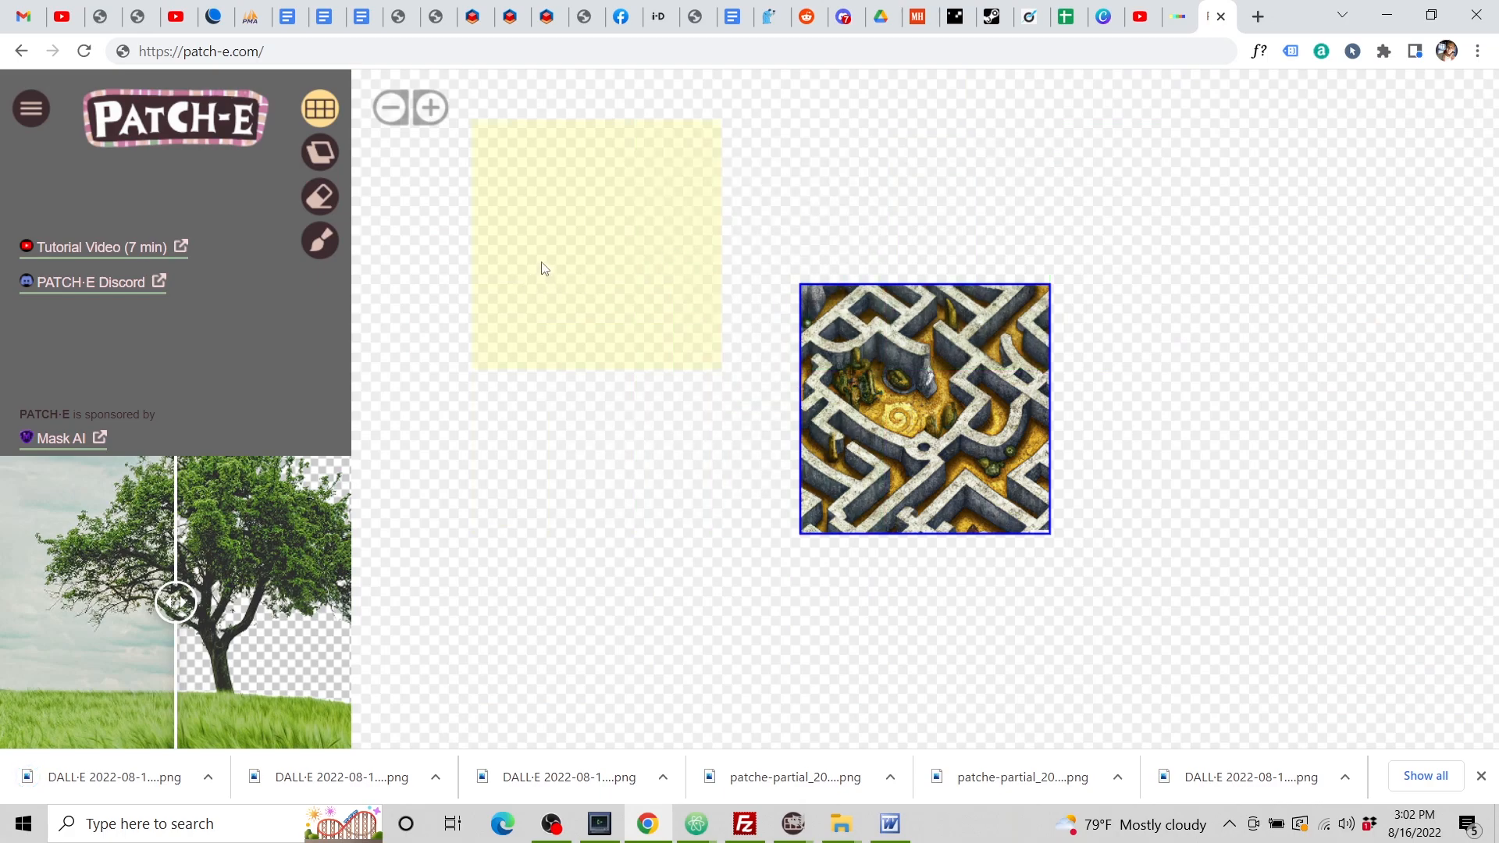
pyautogui.moveTo(1202, 372); pyautogui.dragTo(1135, 414)
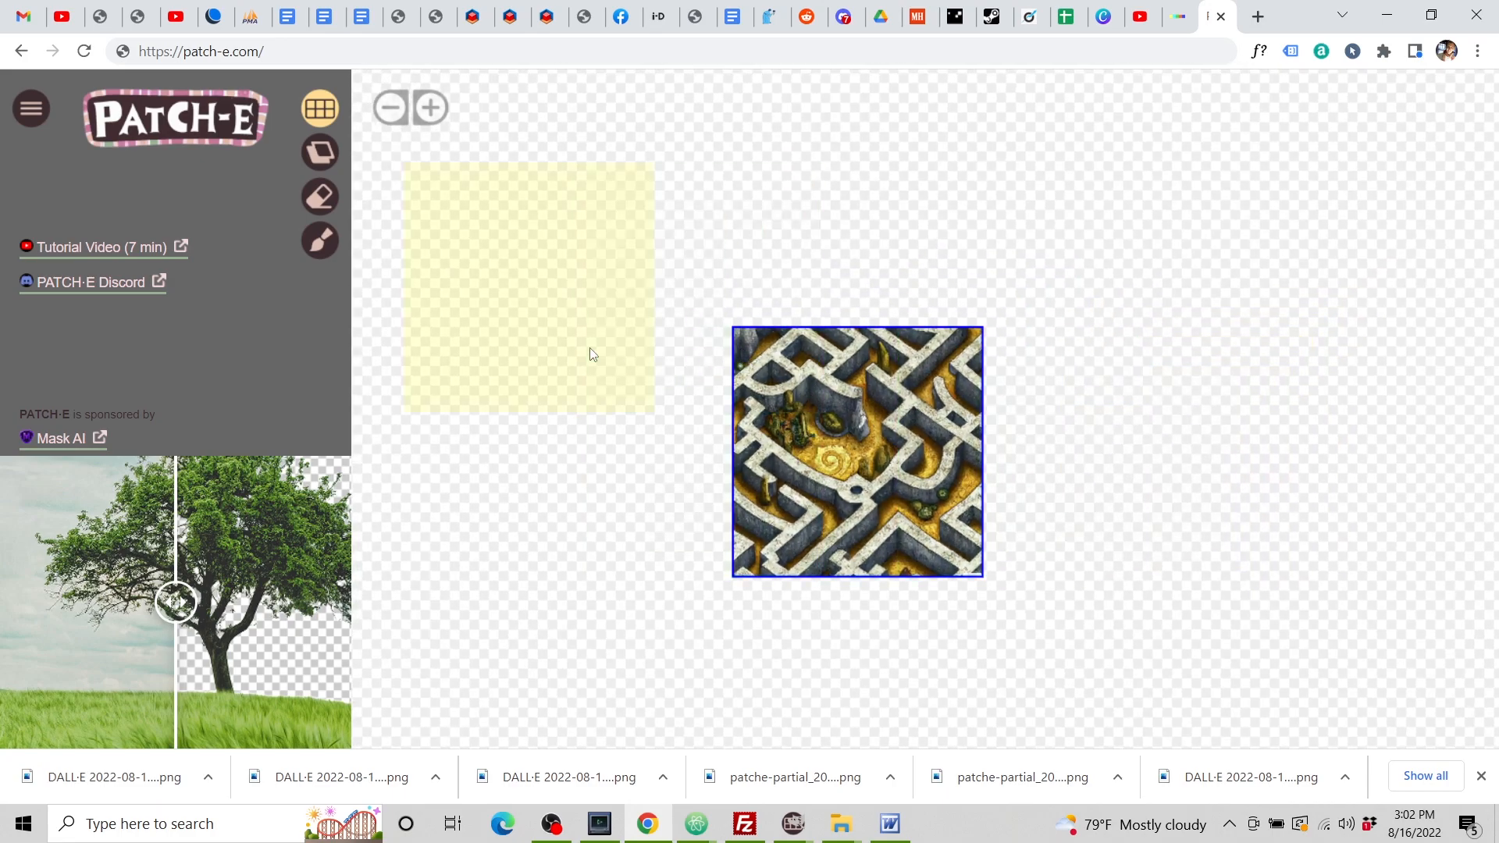
pyautogui.click(320, 153)
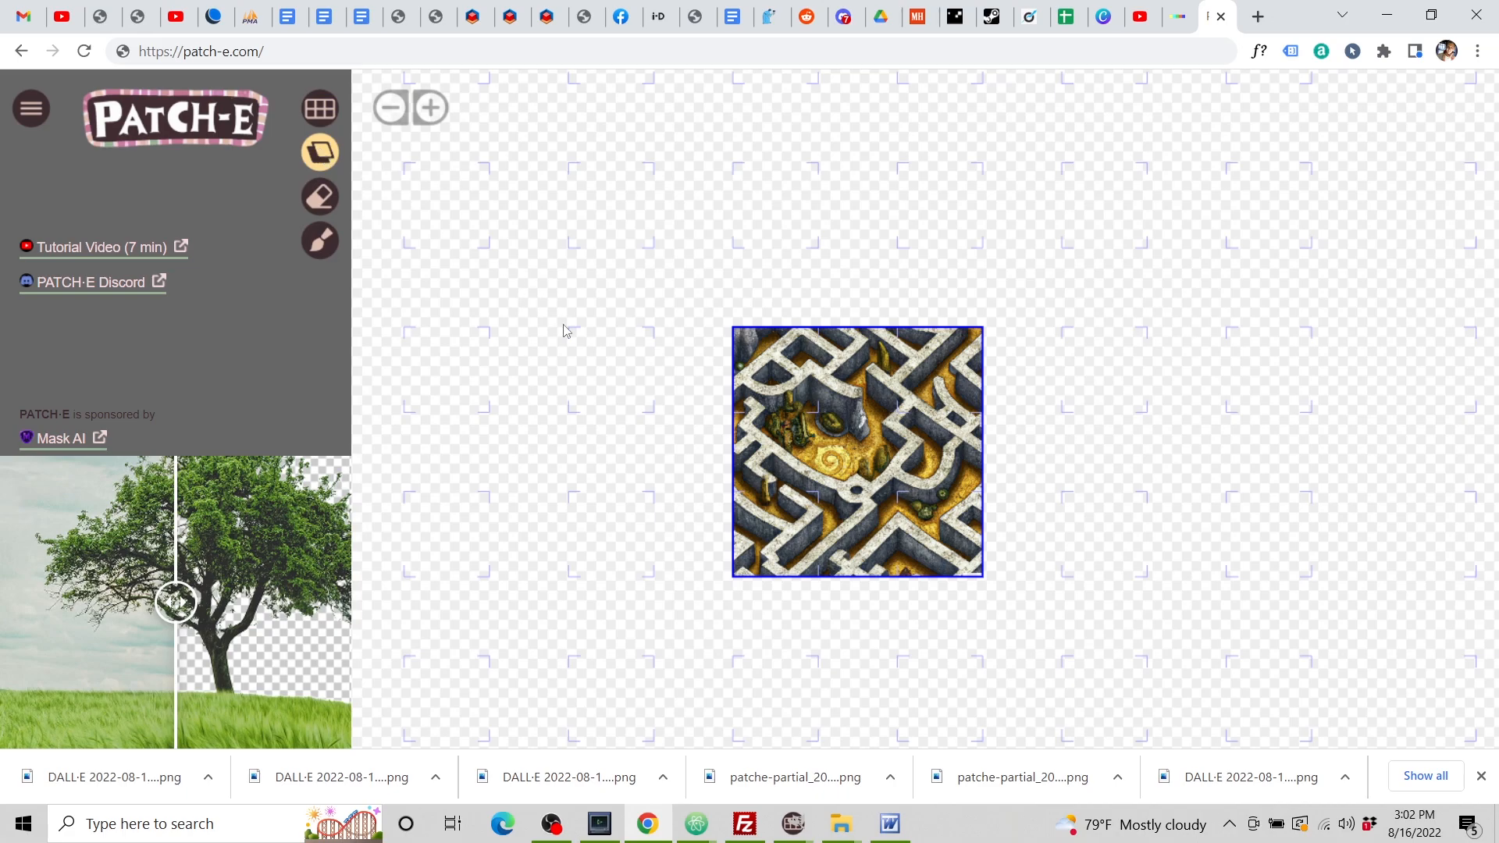
pyautogui.scroll(-1, 573, 281)
pyautogui.moveTo(534, 238); pyautogui.dragTo(635, 358)
pyautogui.click(609, 321)
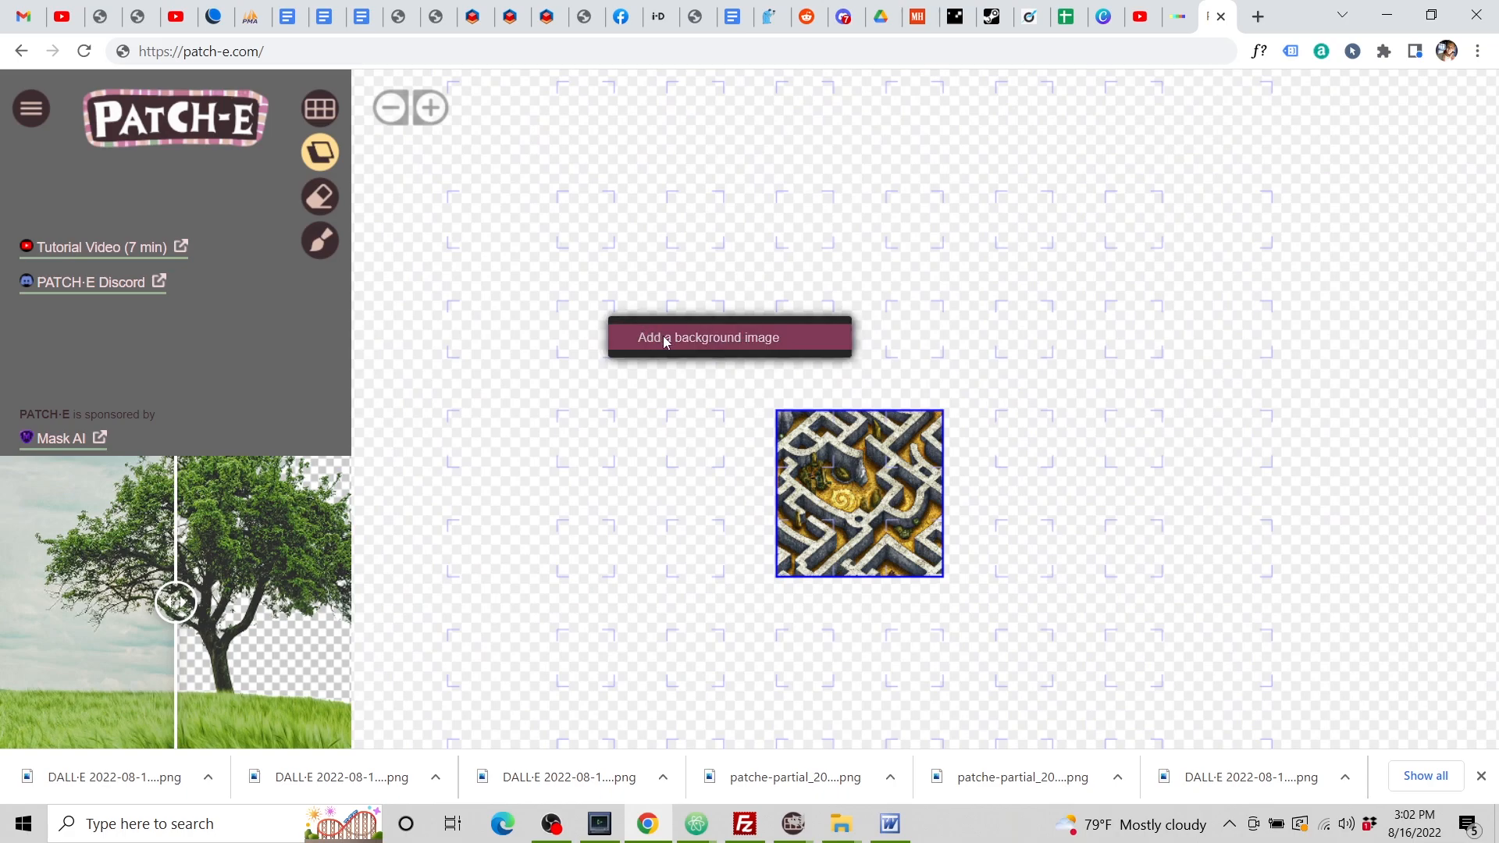
pyautogui.click(663, 335)
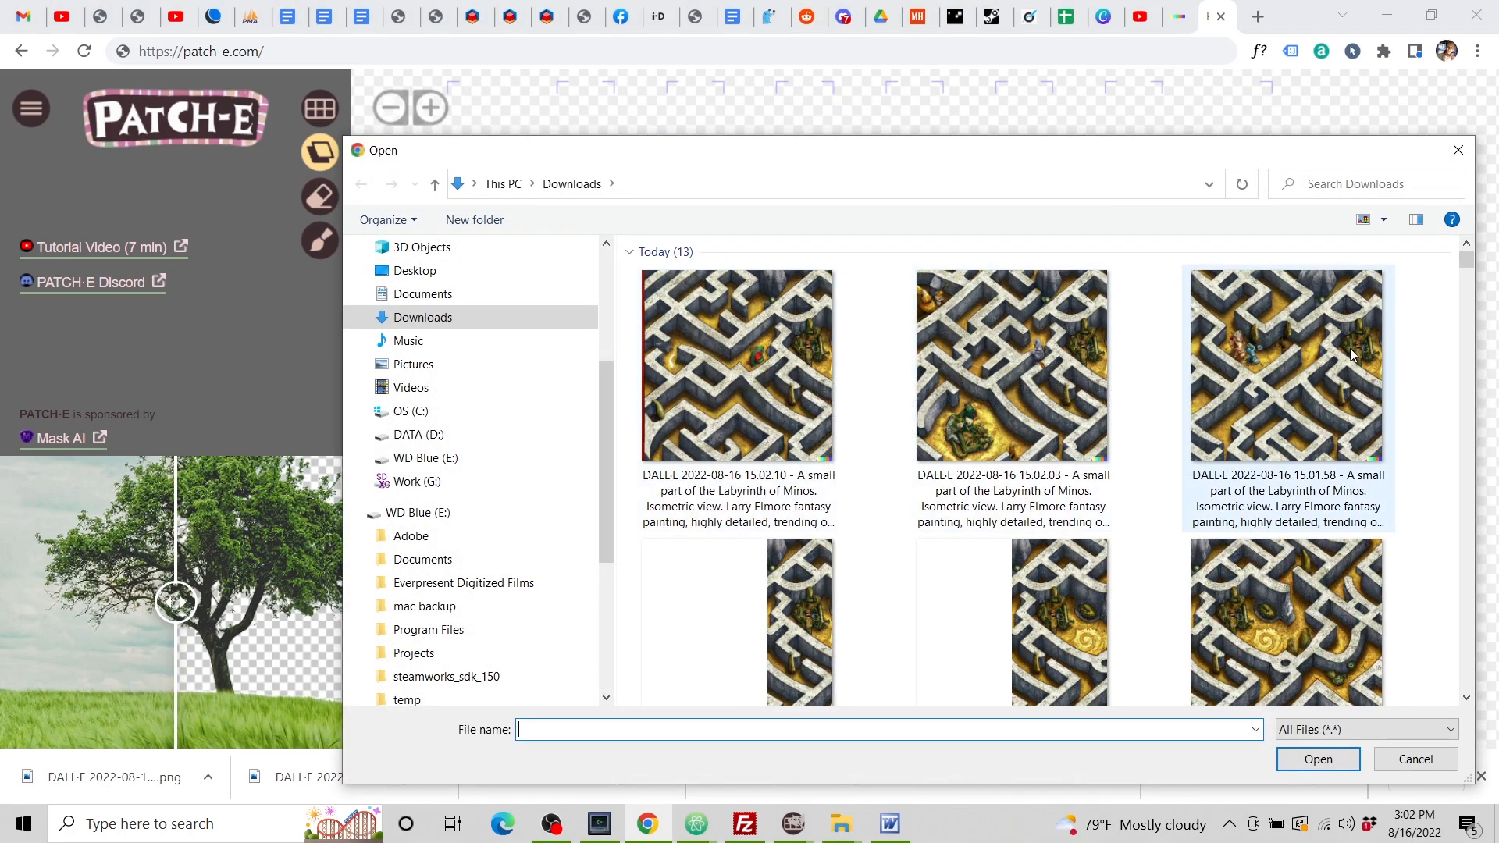
pyautogui.click(1320, 379)
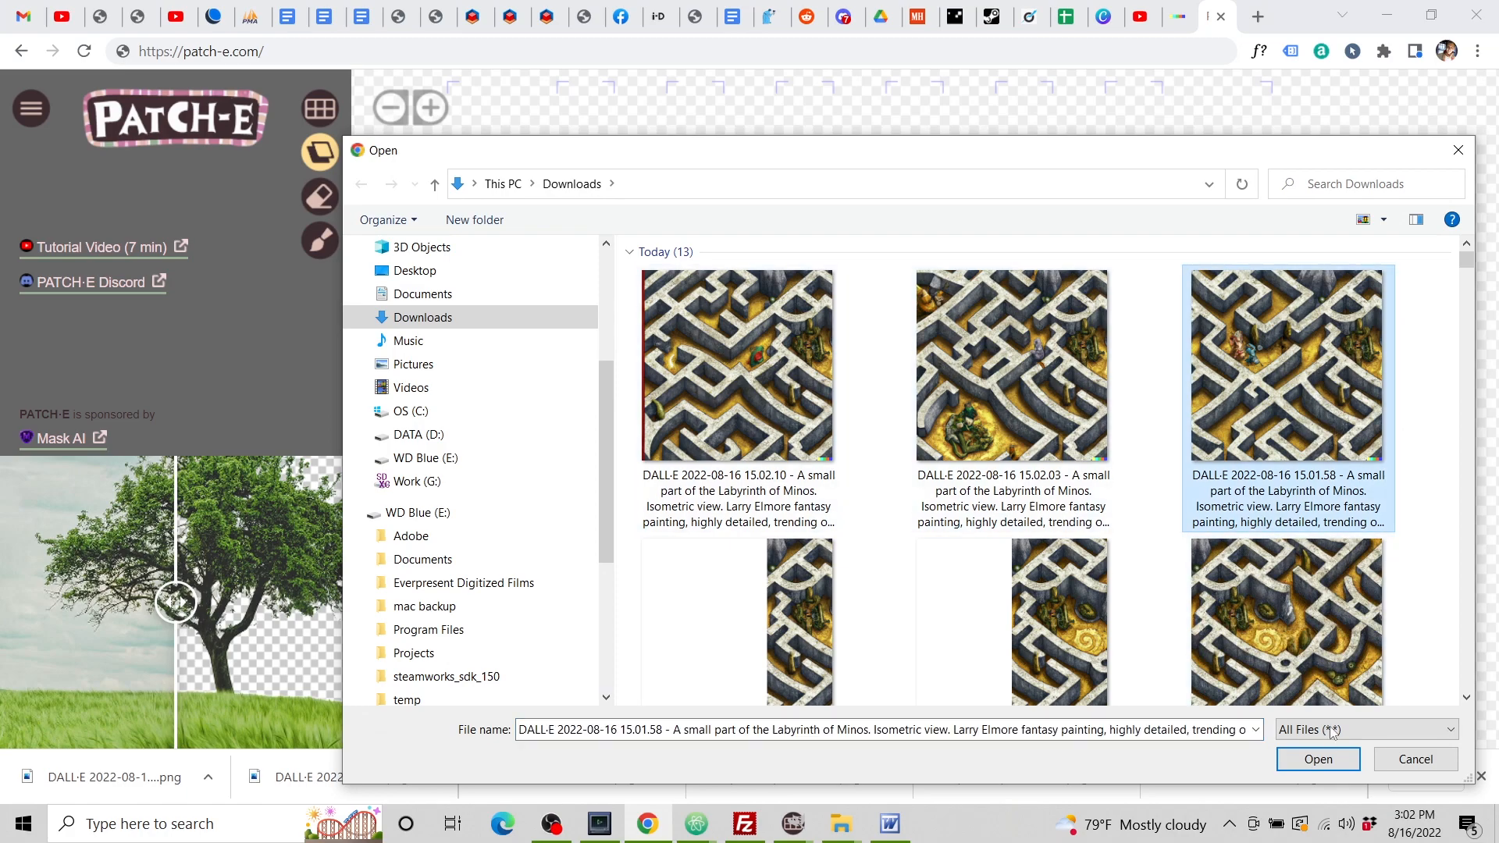
pyautogui.click(1318, 759)
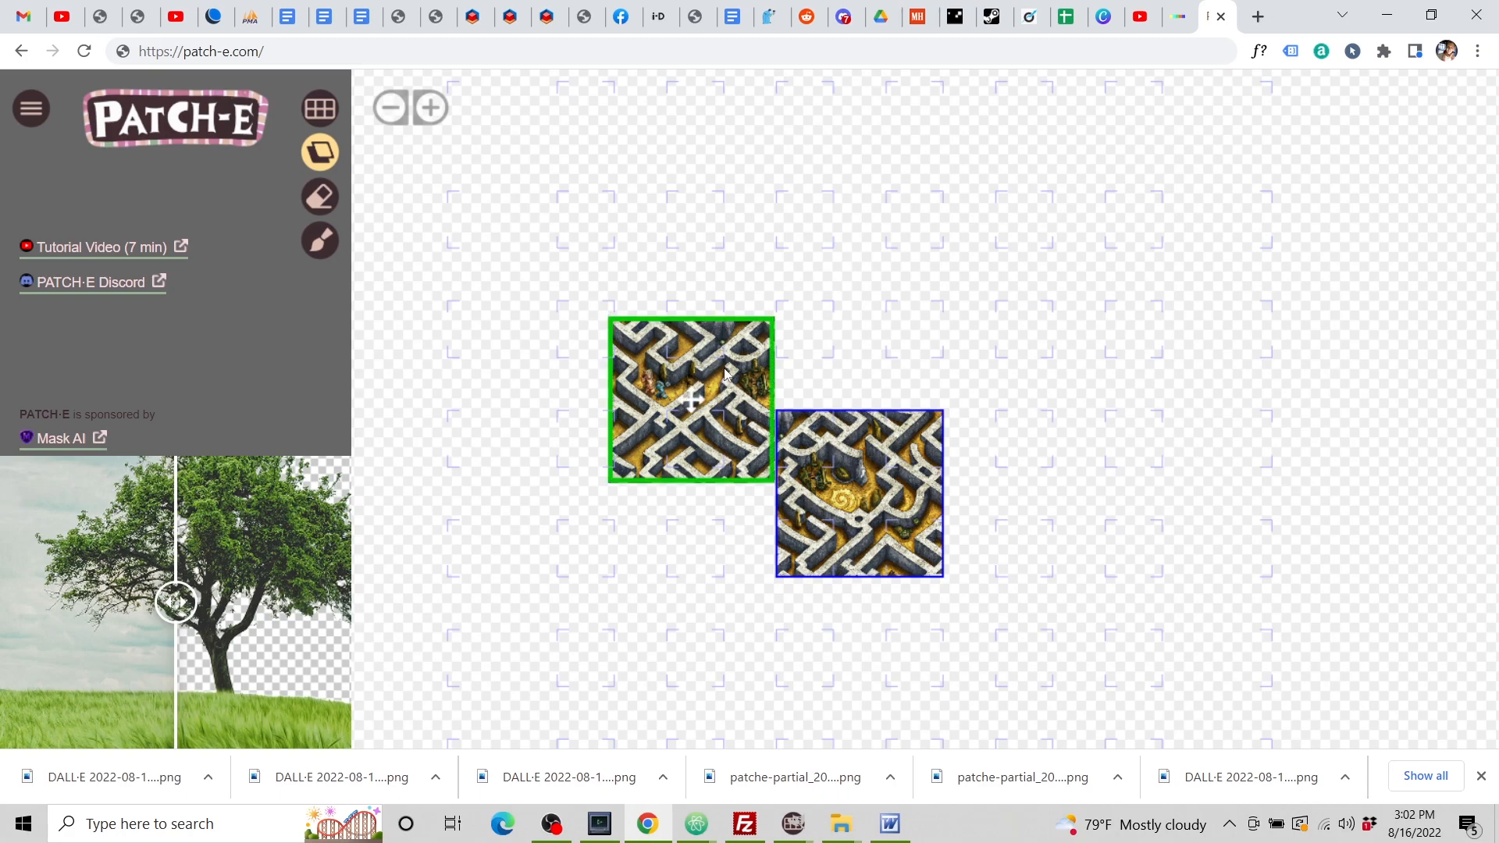
# Move the added labyrinth image clear of the blue-outlined tile and crop off the strip along its right edge.
pyautogui.moveTo(850, 378); pyautogui.dragTo(738, 386)
pyautogui.scroll(2, 707, 368)
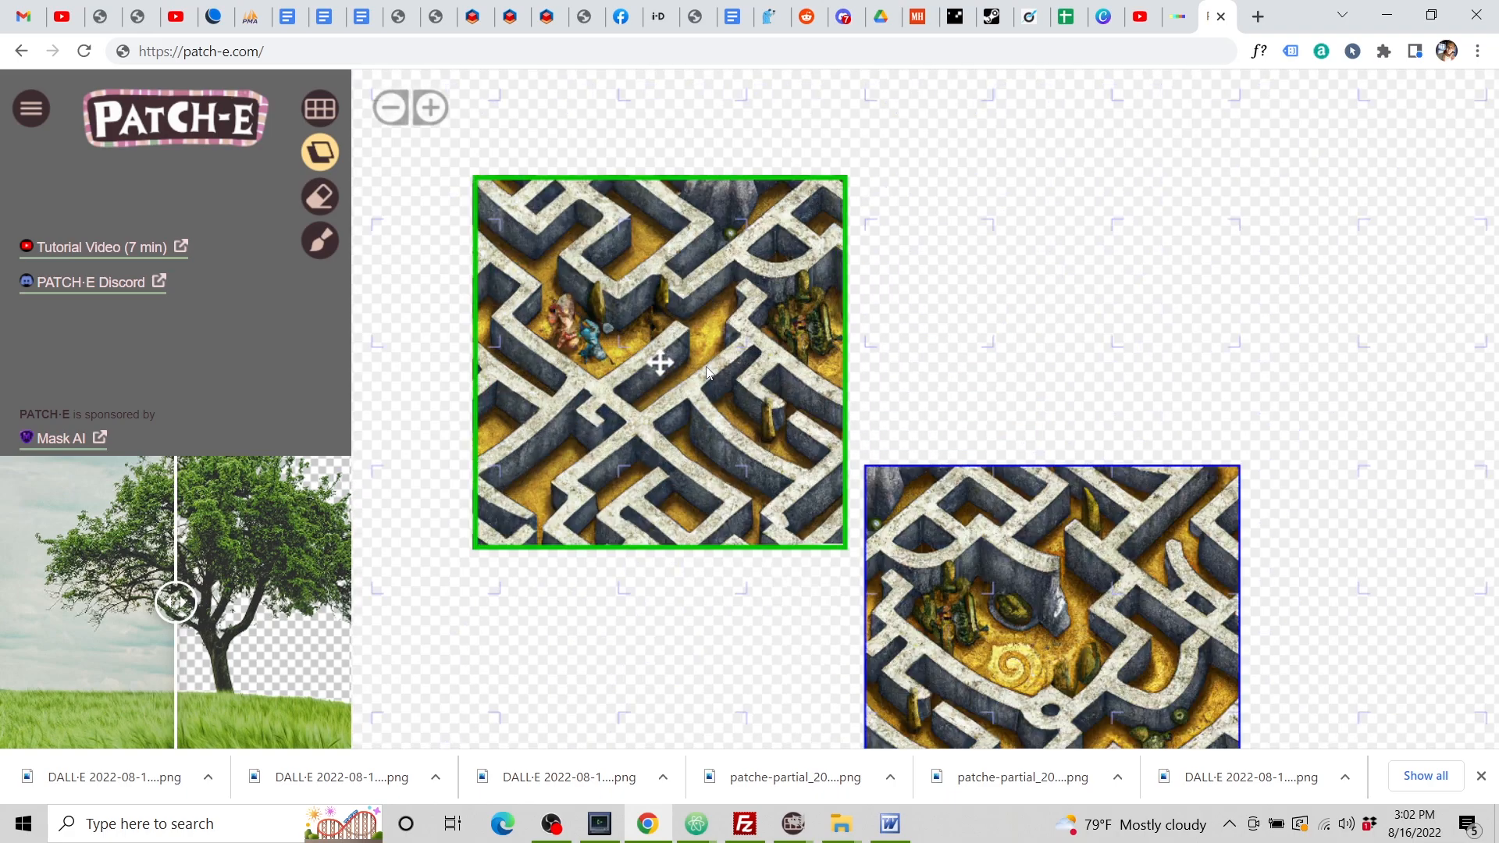
pyautogui.moveTo(924, 289); pyautogui.dragTo(864, 170)
pyautogui.moveTo(602, 241); pyautogui.dragTo(572, 274)
pyautogui.scroll(-1, 776, 285)
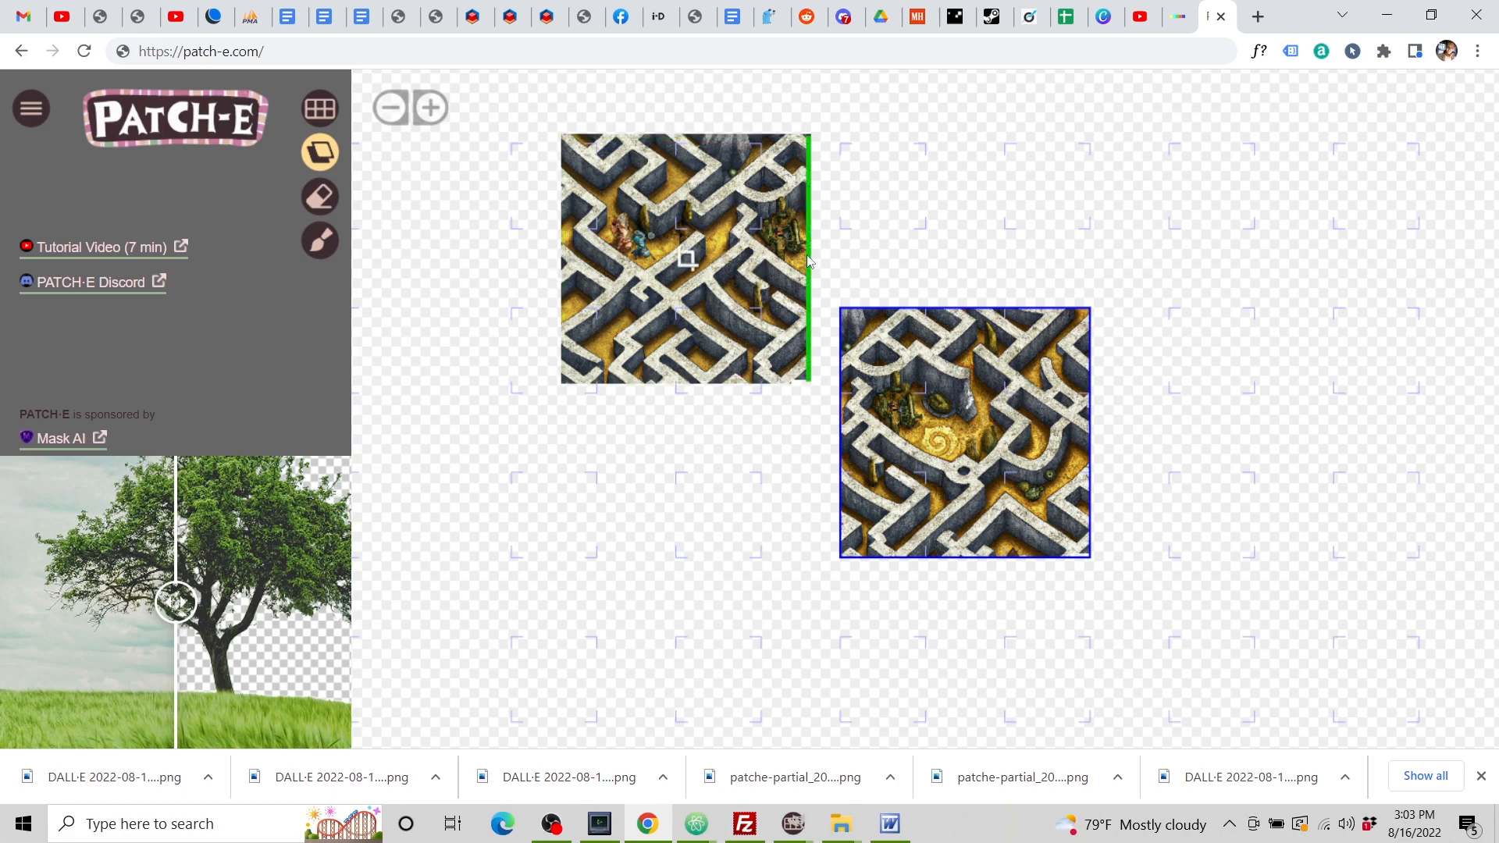
pyautogui.moveTo(806, 260); pyautogui.dragTo(736, 285)
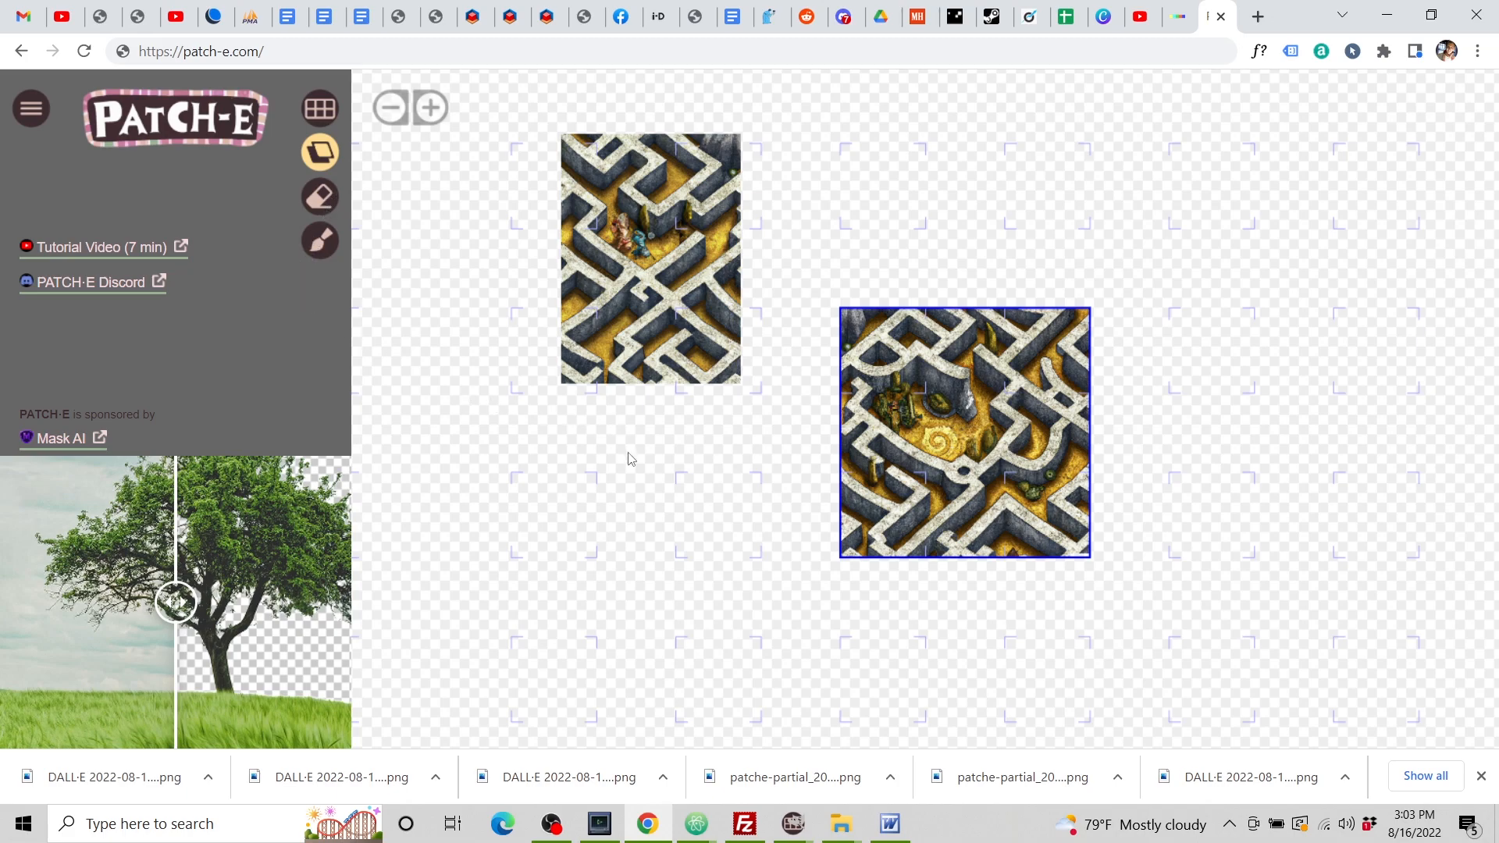
# Add DALL·E 2022-08-16 15.02.03 as a background image below the first cropped piece and crop off its right strip.
pyautogui.moveTo(579, 540)
pyautogui.click(620, 559)
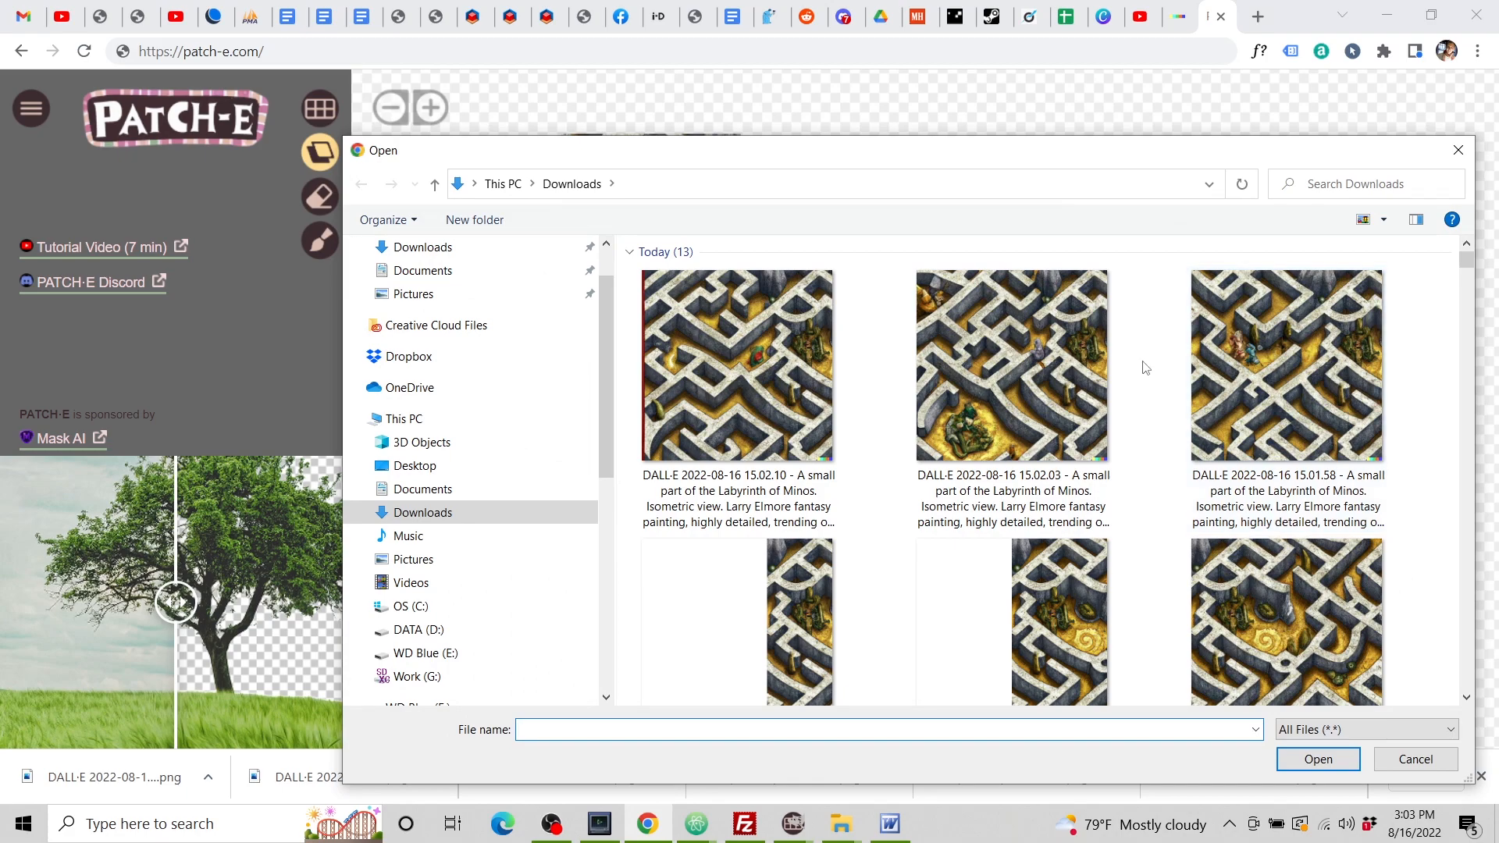
pyautogui.click(1058, 353)
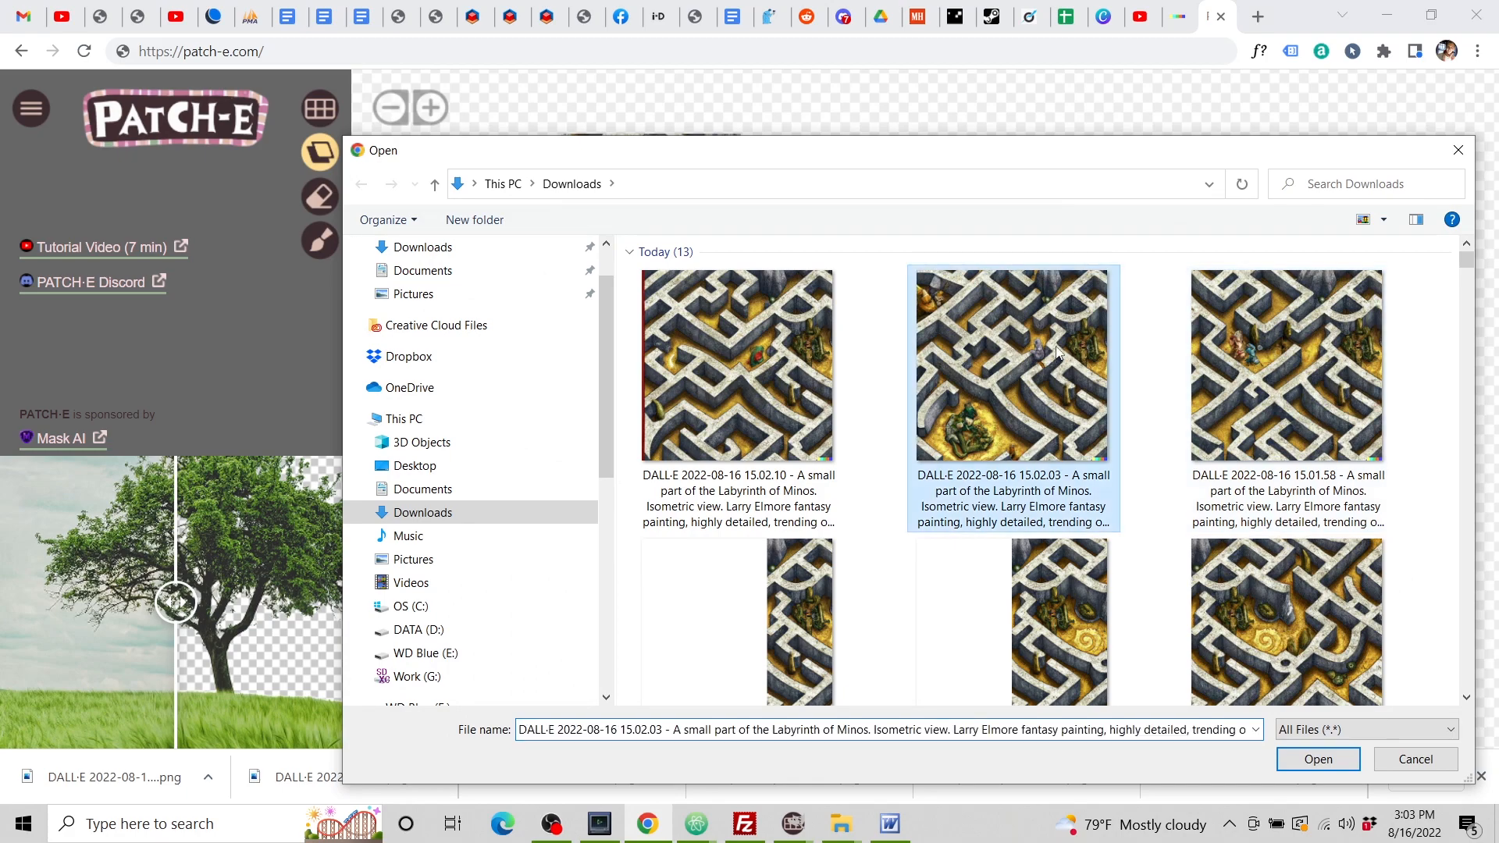
pyautogui.click(1301, 767)
pyautogui.moveTo(703, 664); pyautogui.dragTo(671, 506)
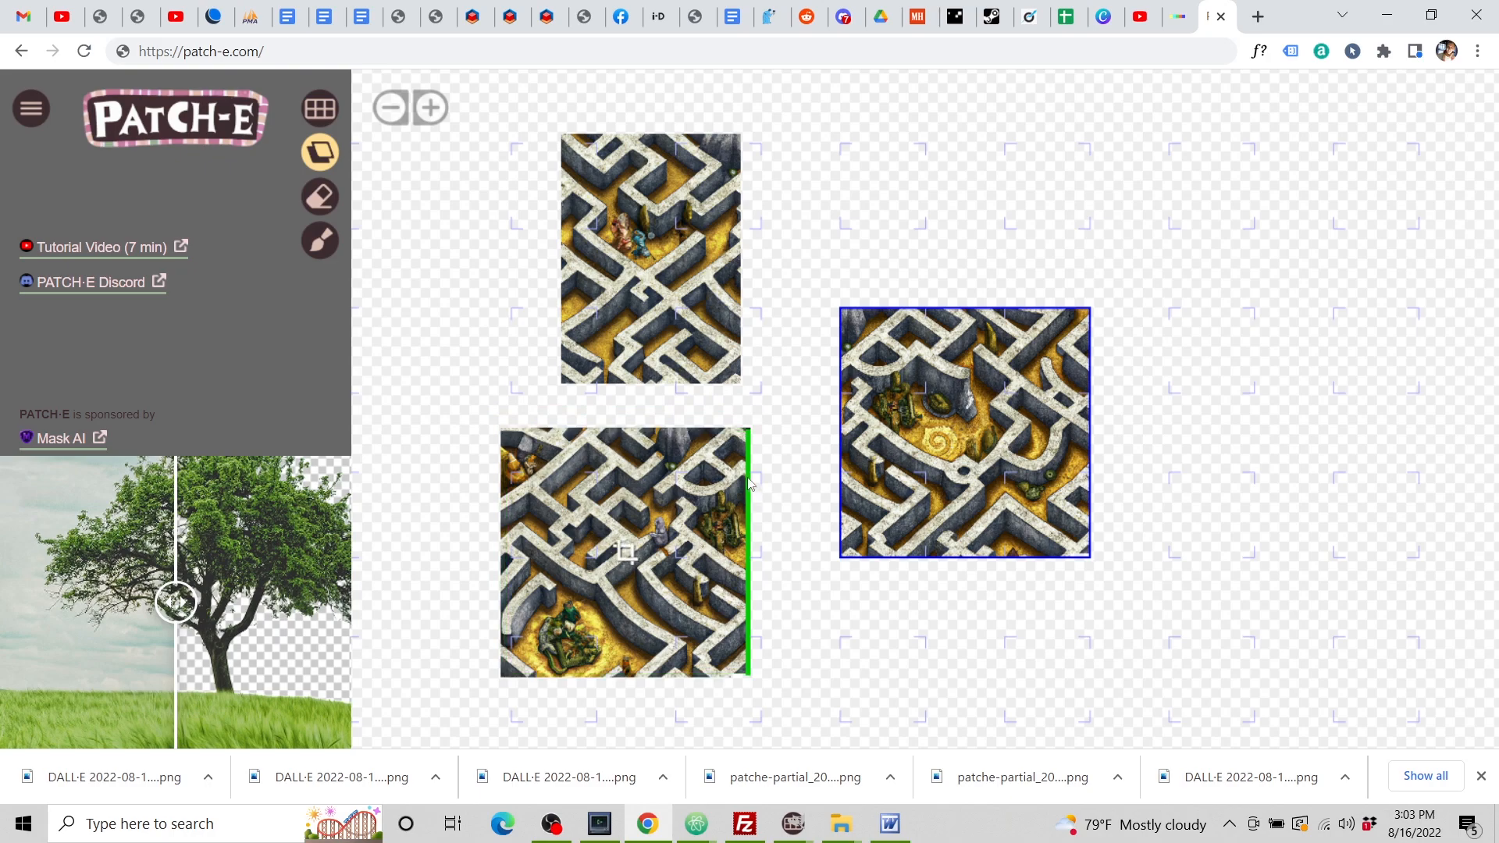
pyautogui.moveTo(748, 484); pyautogui.dragTo(676, 504)
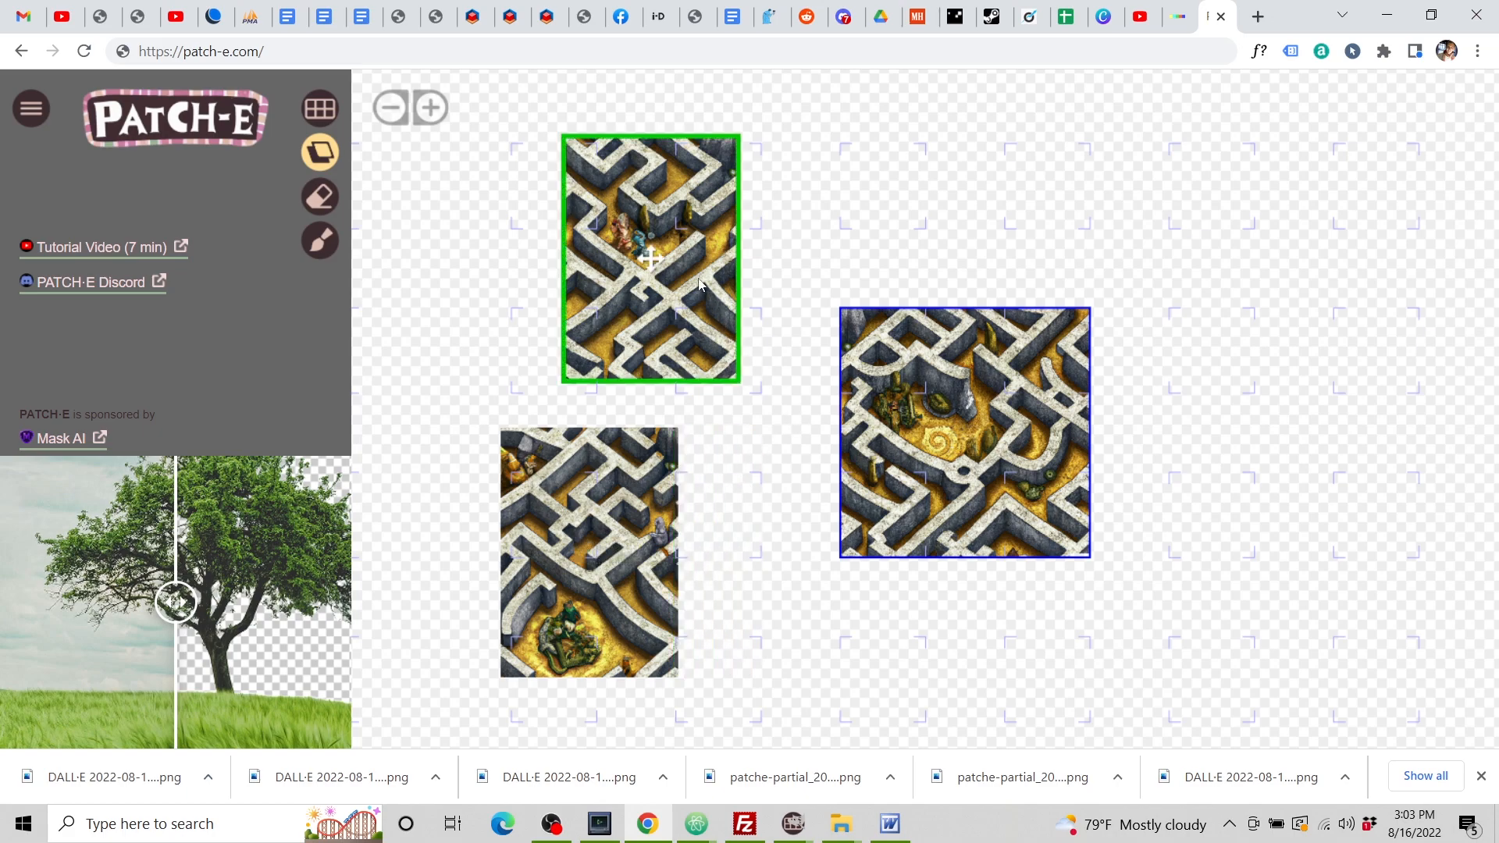
# Add DALL·E 2022-08-16 15.02.10 as a background image, place it to the right of the blue-outlined tile, and crop off its right strip.
pyautogui.rightClick(995, 199)
pyautogui.click(1076, 212)
pyautogui.click(747, 365)
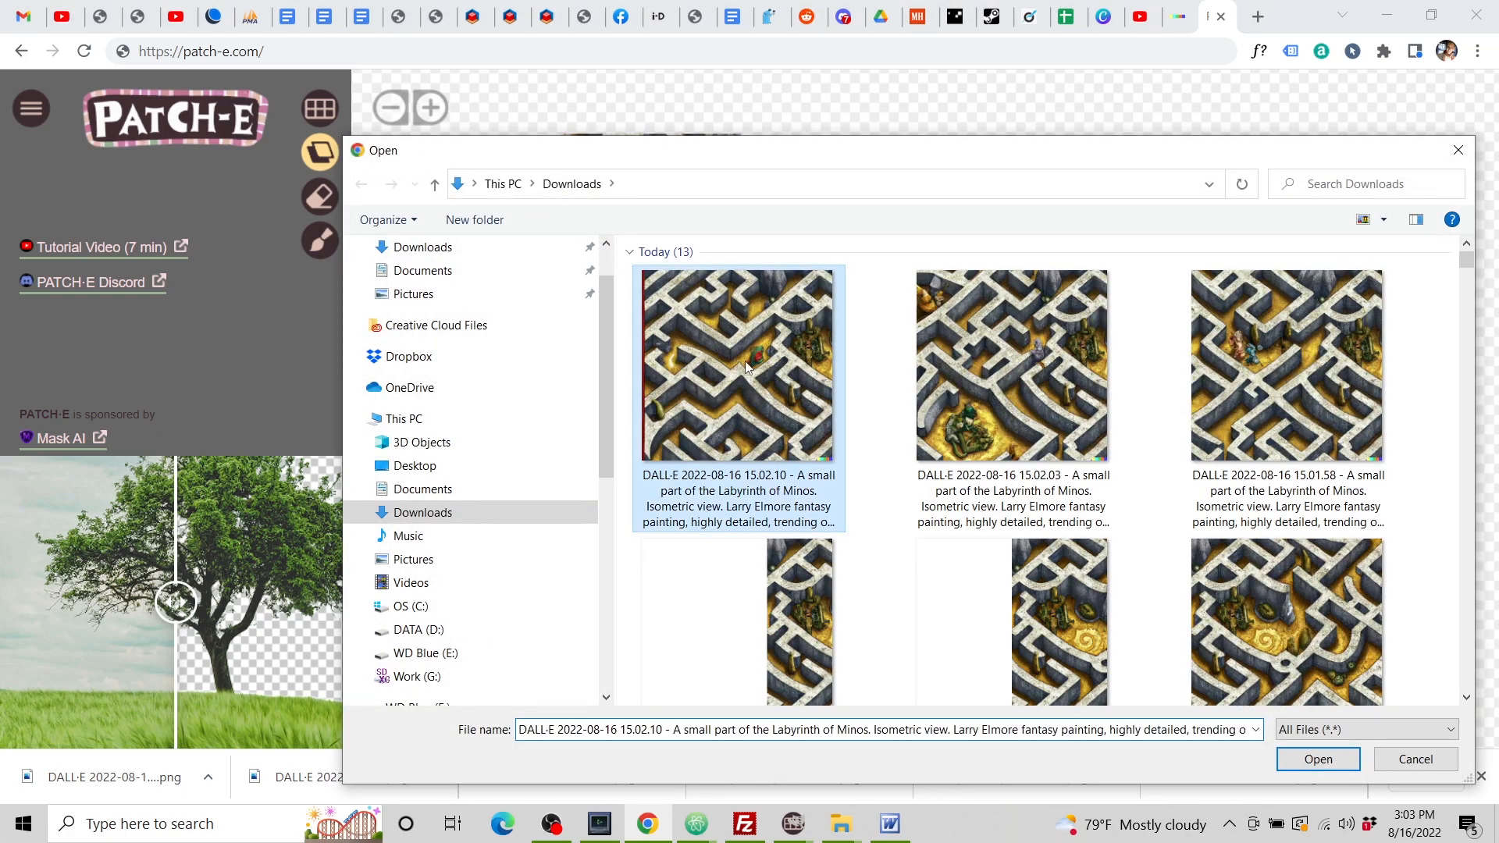
pyautogui.click(1317, 760)
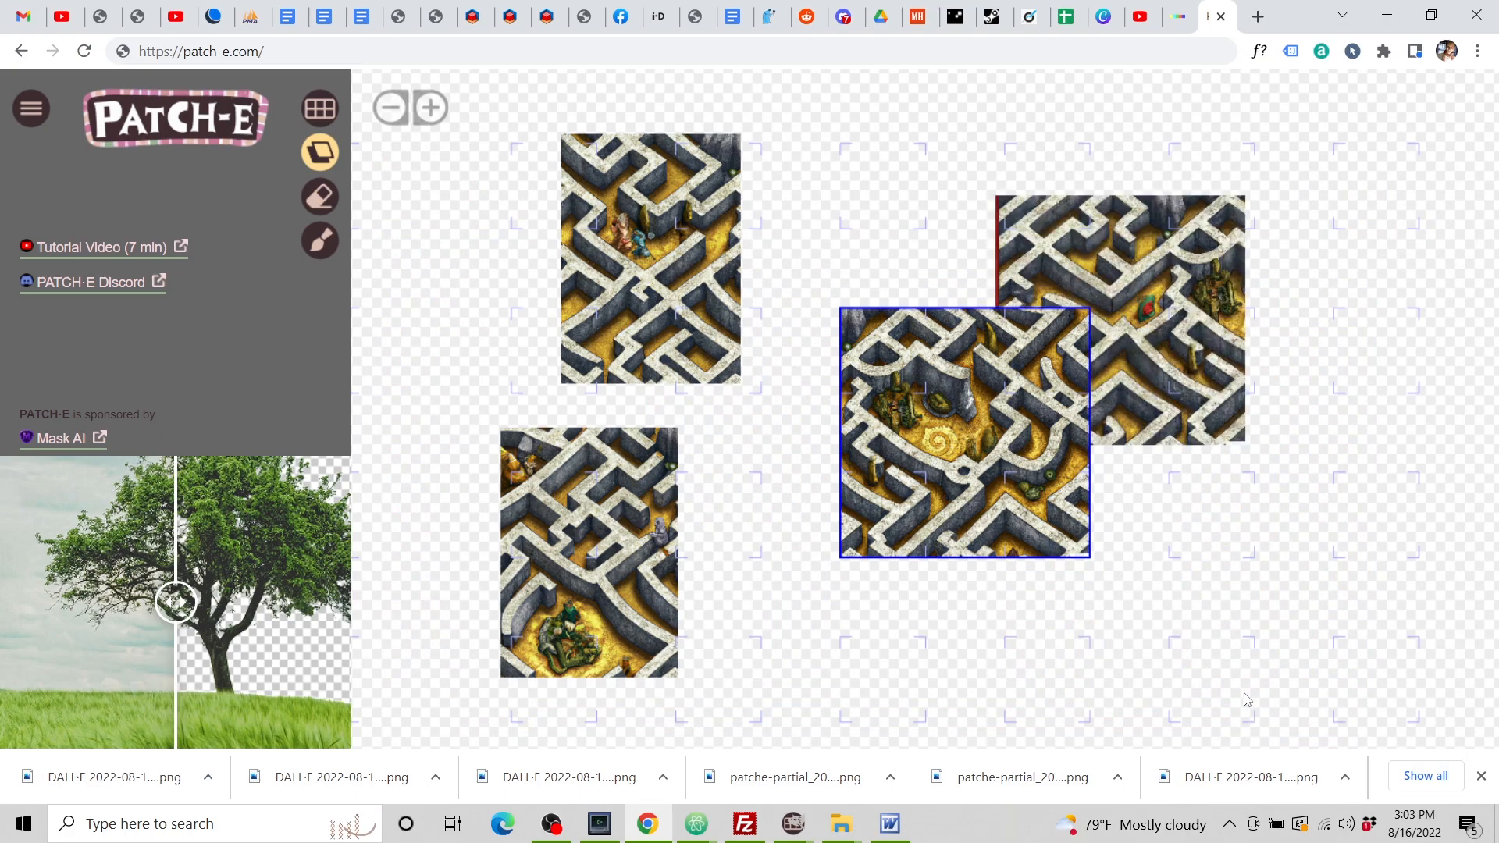
pyautogui.moveTo(1226, 293); pyautogui.dragTo(1387, 300)
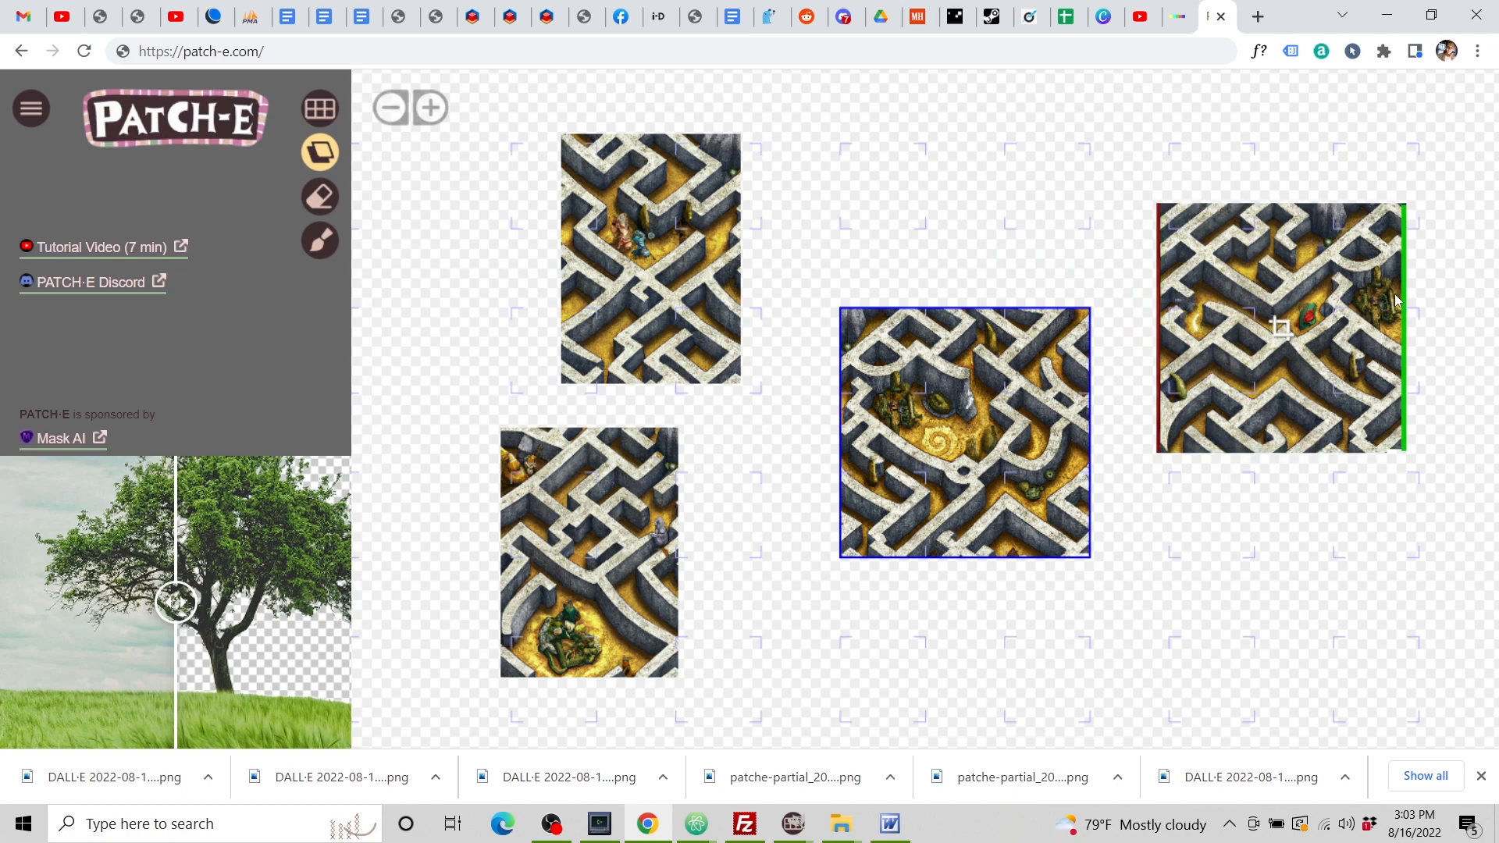
pyautogui.moveTo(1398, 282); pyautogui.dragTo(1323, 314)
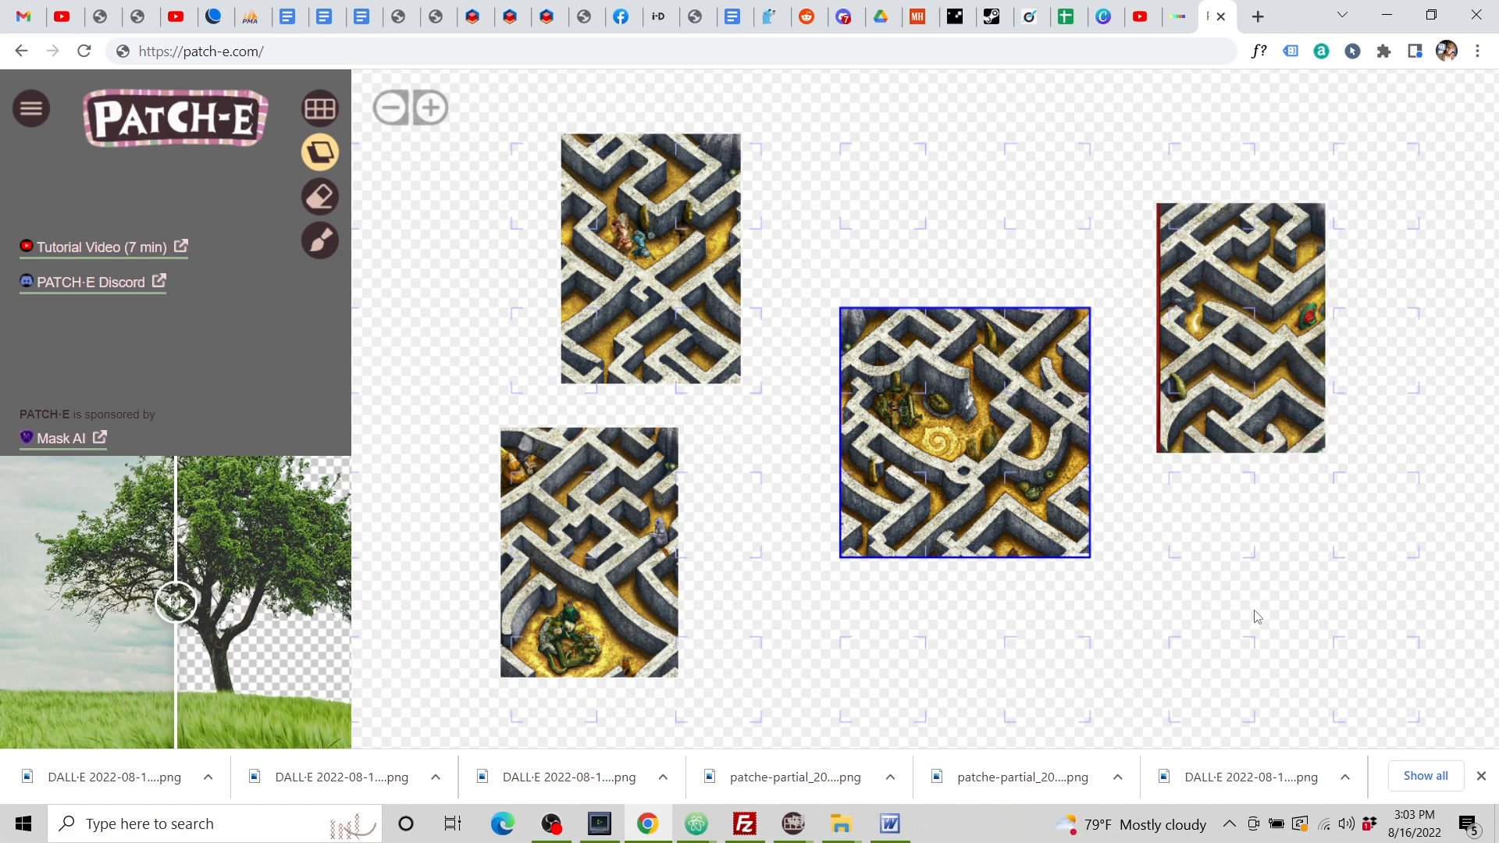
# Spread the three cropped labyrinth pieces apart around the blue-outlined tile.
pyautogui.scroll(-4, 1218, 614)
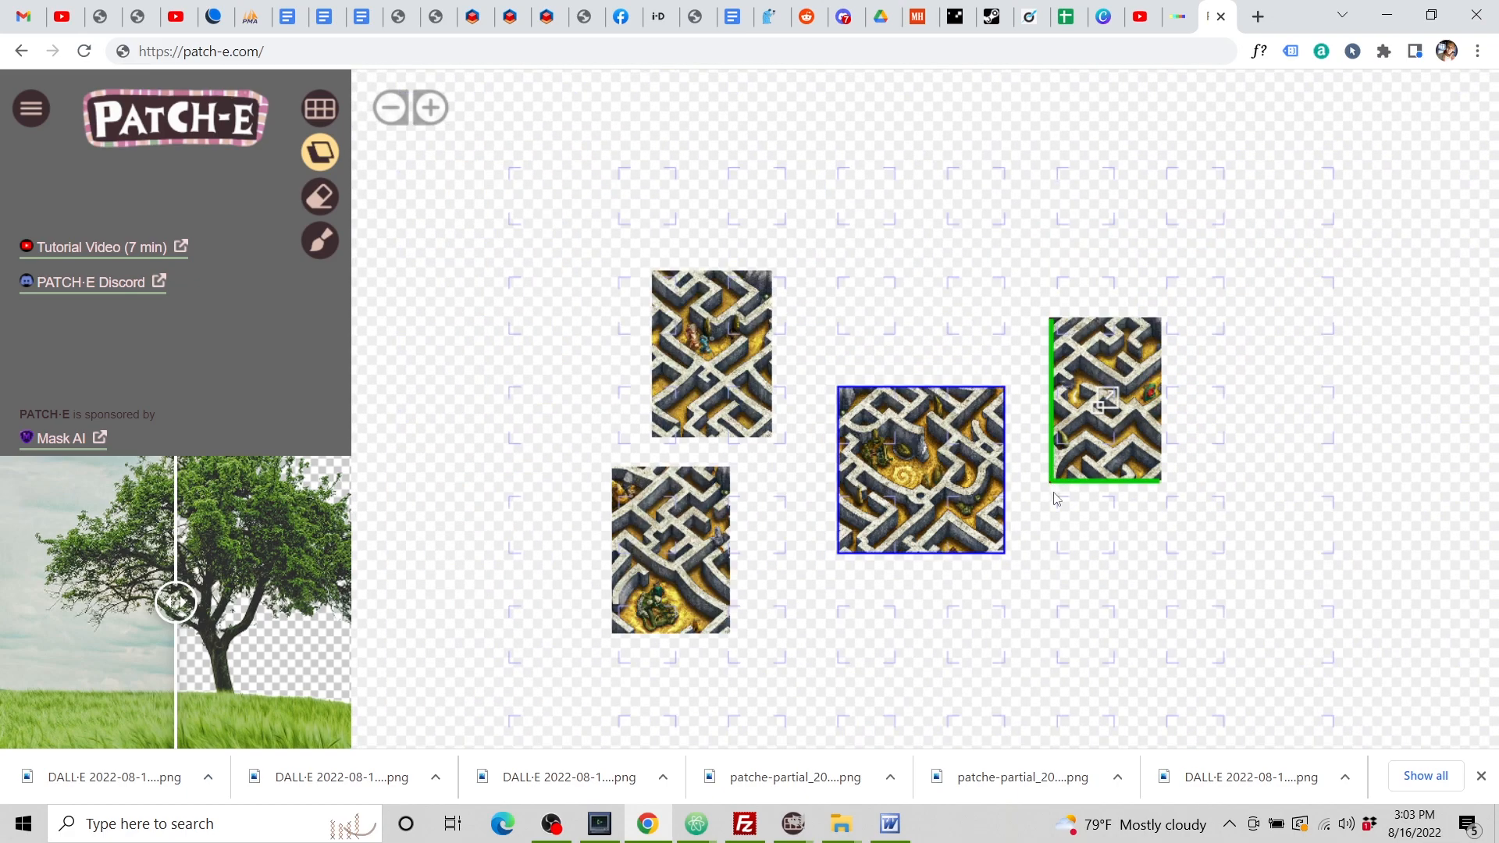
pyautogui.moveTo(732, 338); pyautogui.dragTo(602, 343)
pyautogui.moveTo(705, 540); pyautogui.dragTo(764, 575)
pyautogui.moveTo(1139, 360); pyautogui.dragTo(1124, 337)
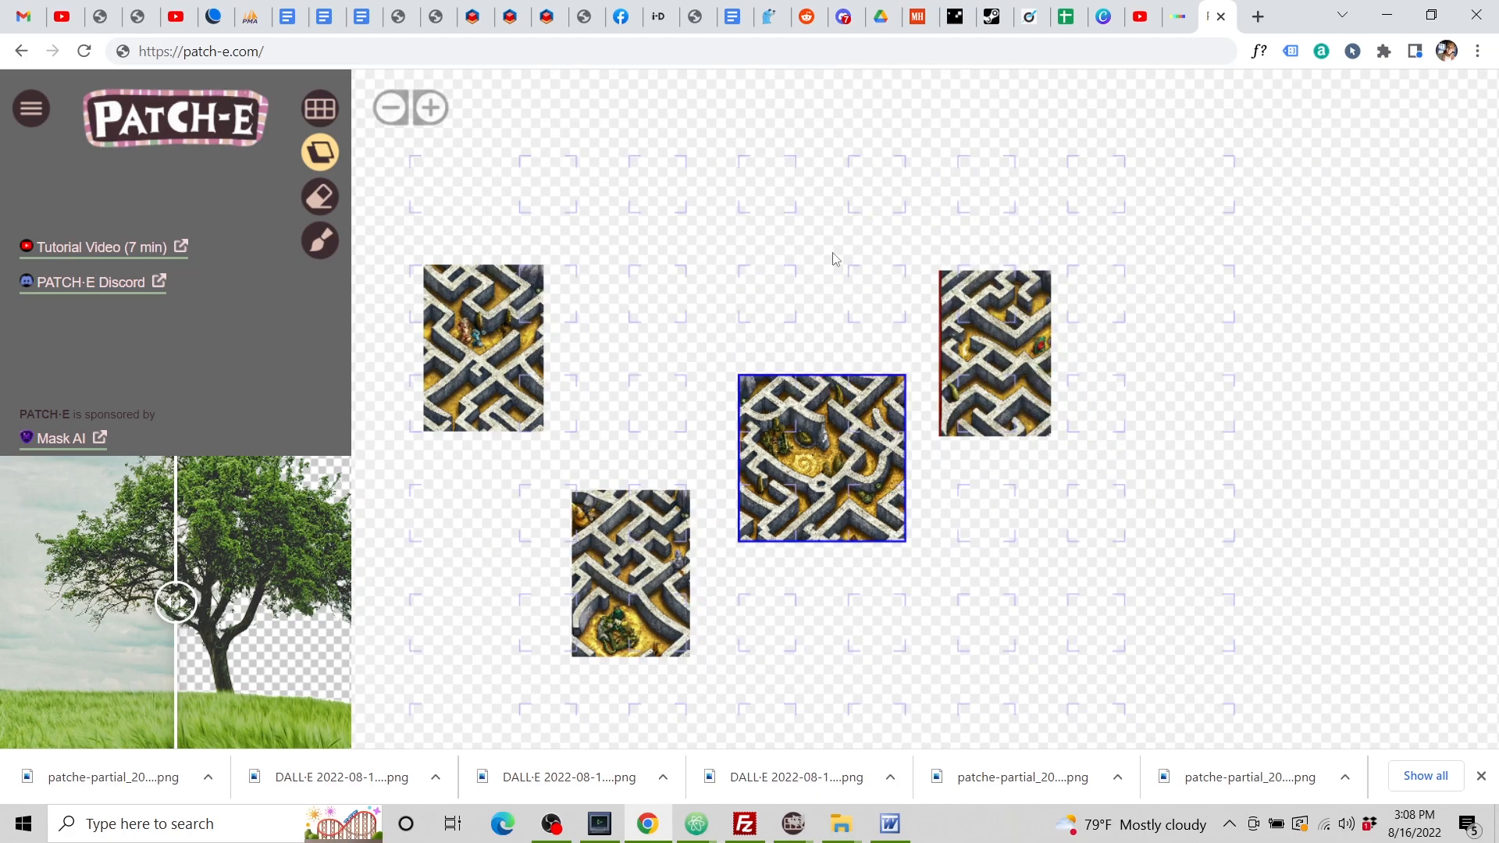
# Switch to DALL·E, upload the circular labyrinth DALL·E 2022-08-16 14.57.07, keep the full square crop, and open it for image editing.
pyautogui.click(1175, 17)
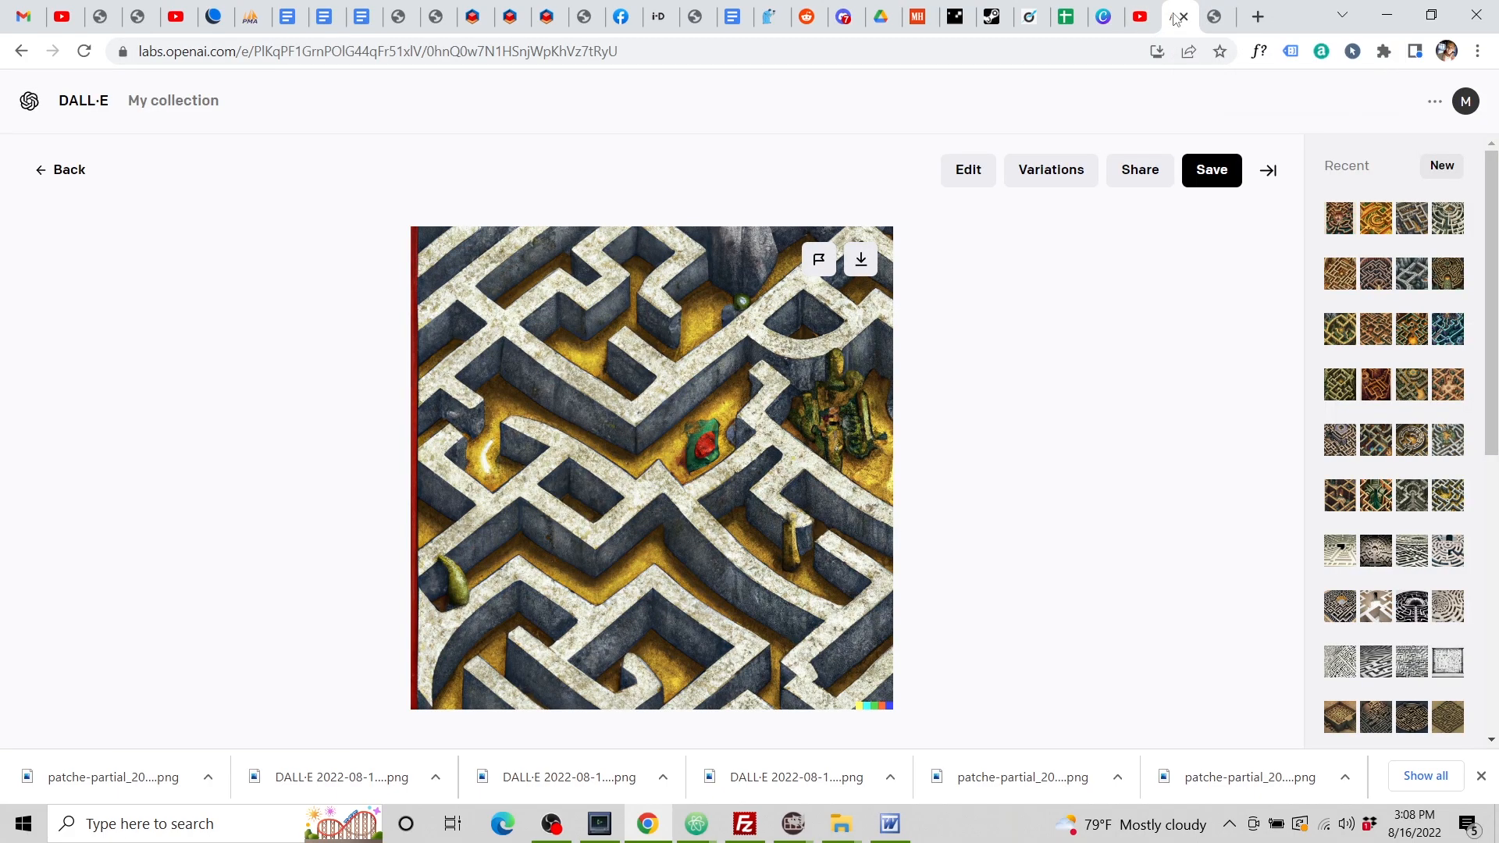
pyautogui.click(93, 169)
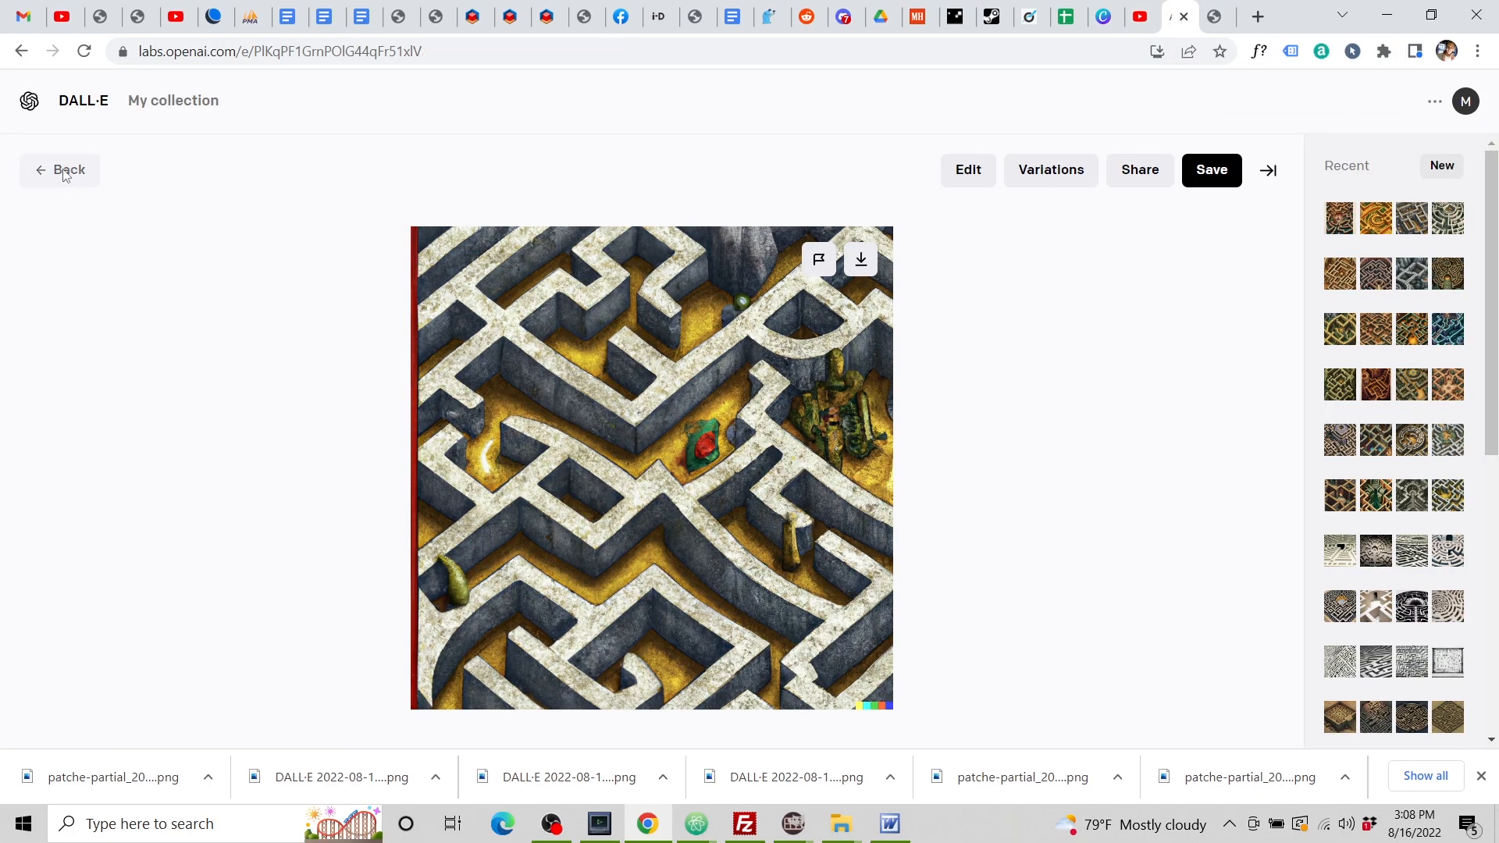
pyautogui.click(1220, 165)
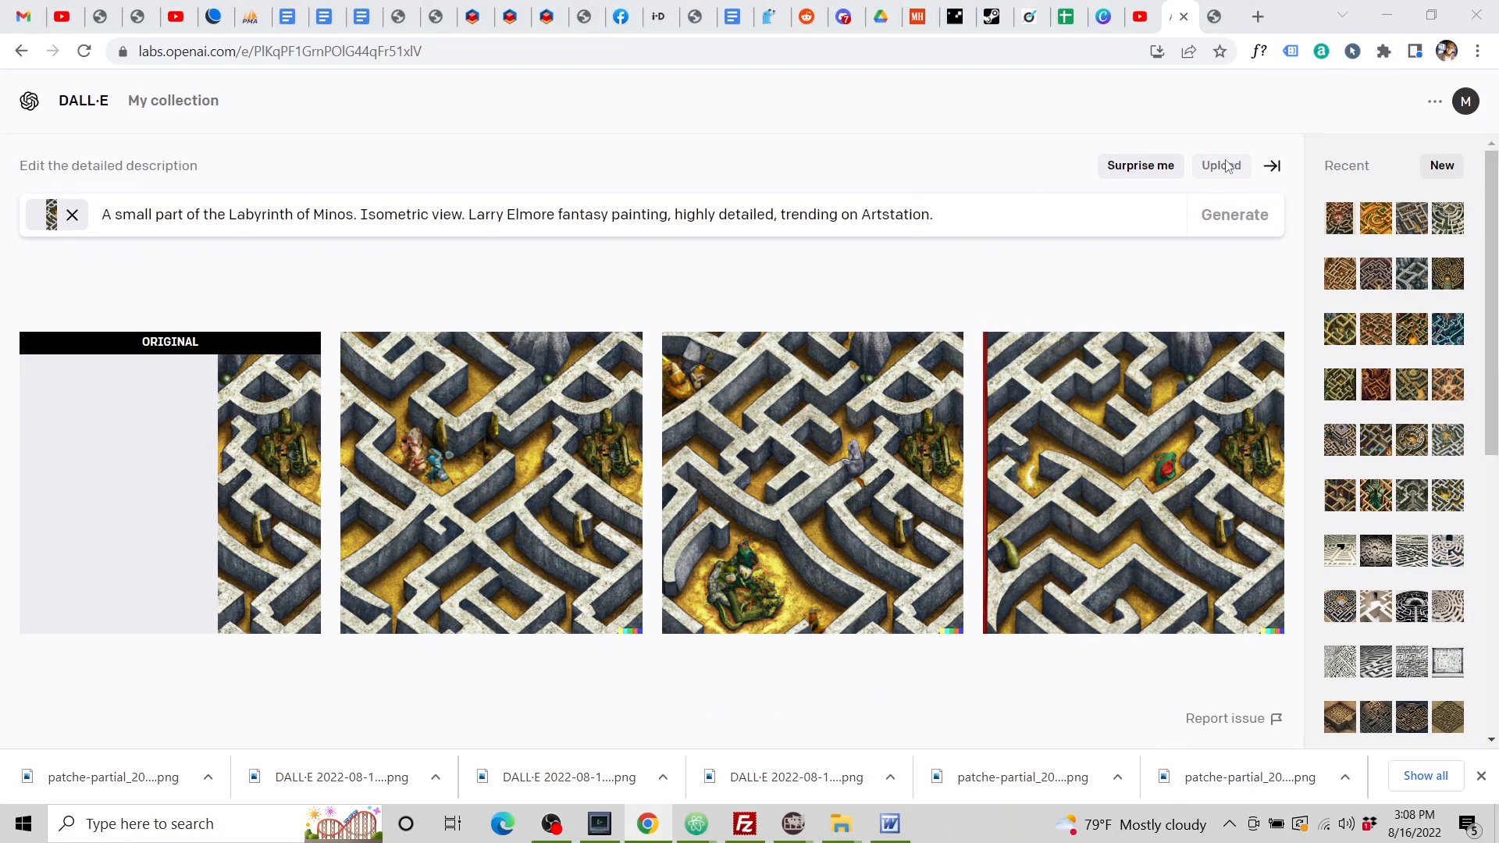
pyautogui.scroll(-4, 1093, 373)
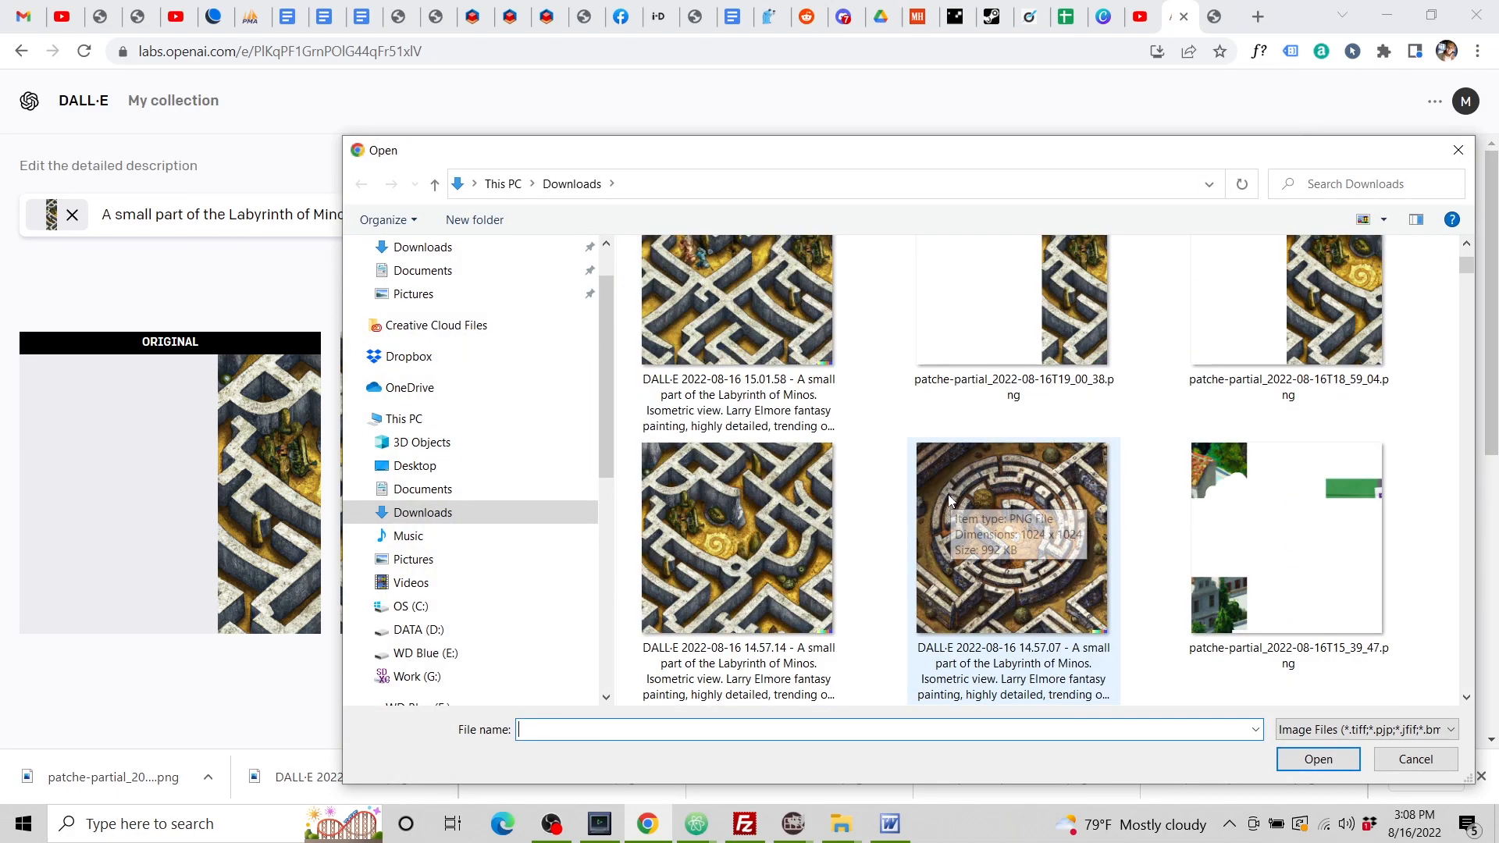
pyautogui.click(1004, 503)
pyautogui.click(1318, 759)
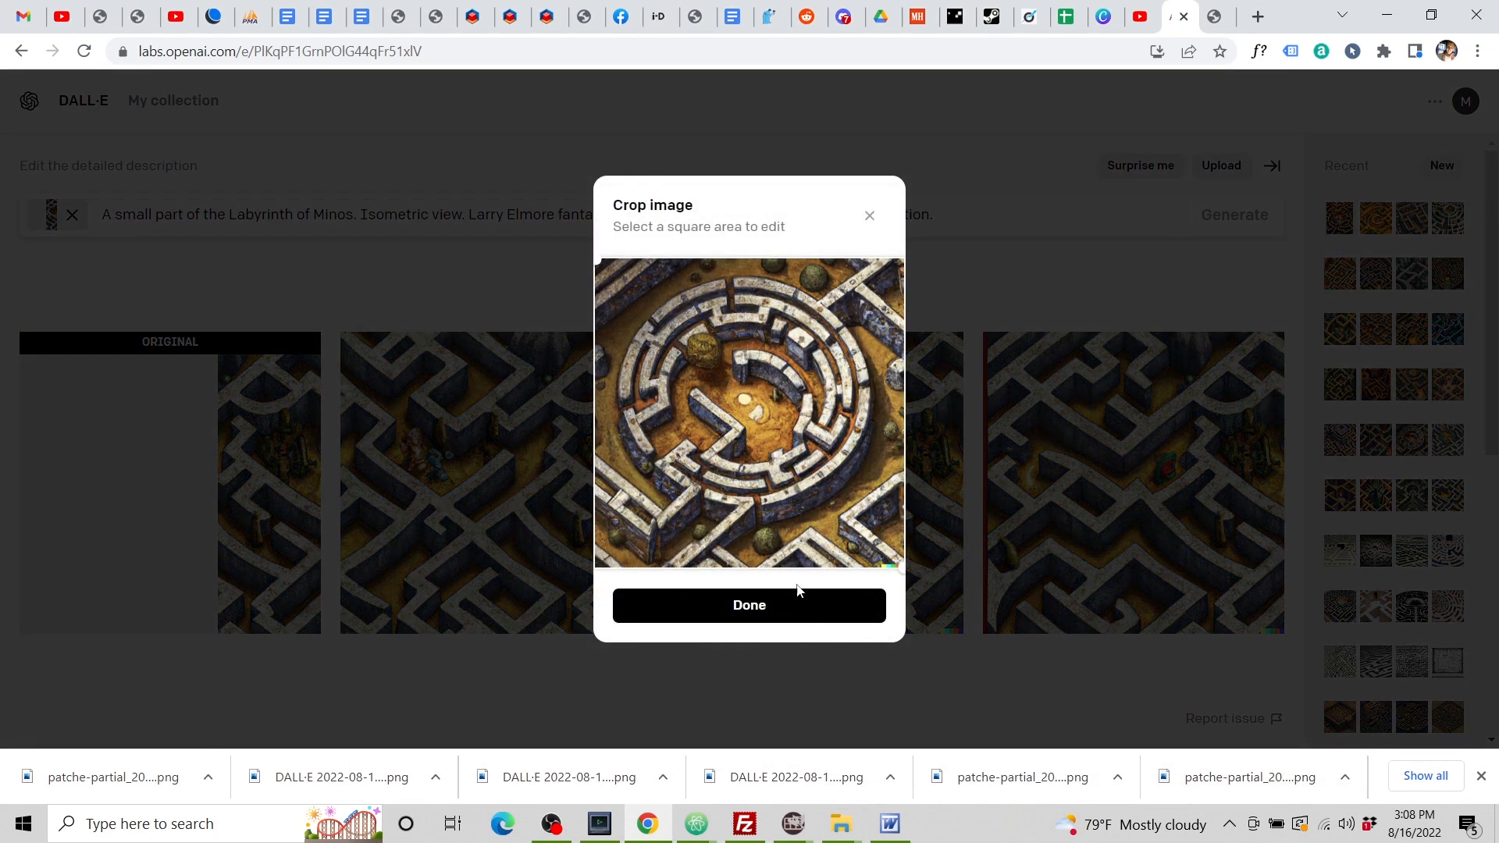
pyautogui.click(747, 609)
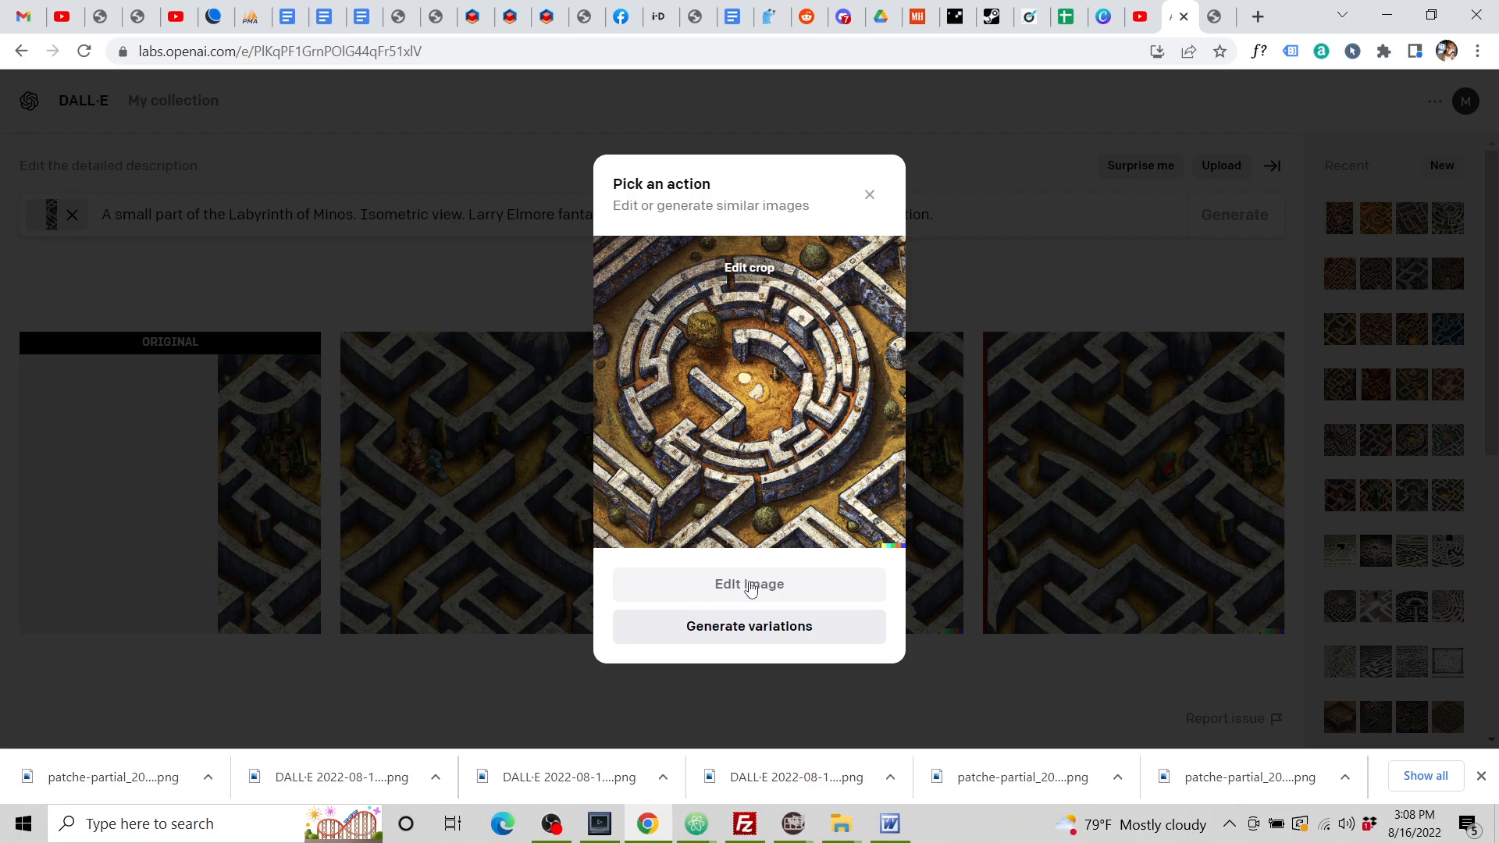
pyautogui.click(753, 588)
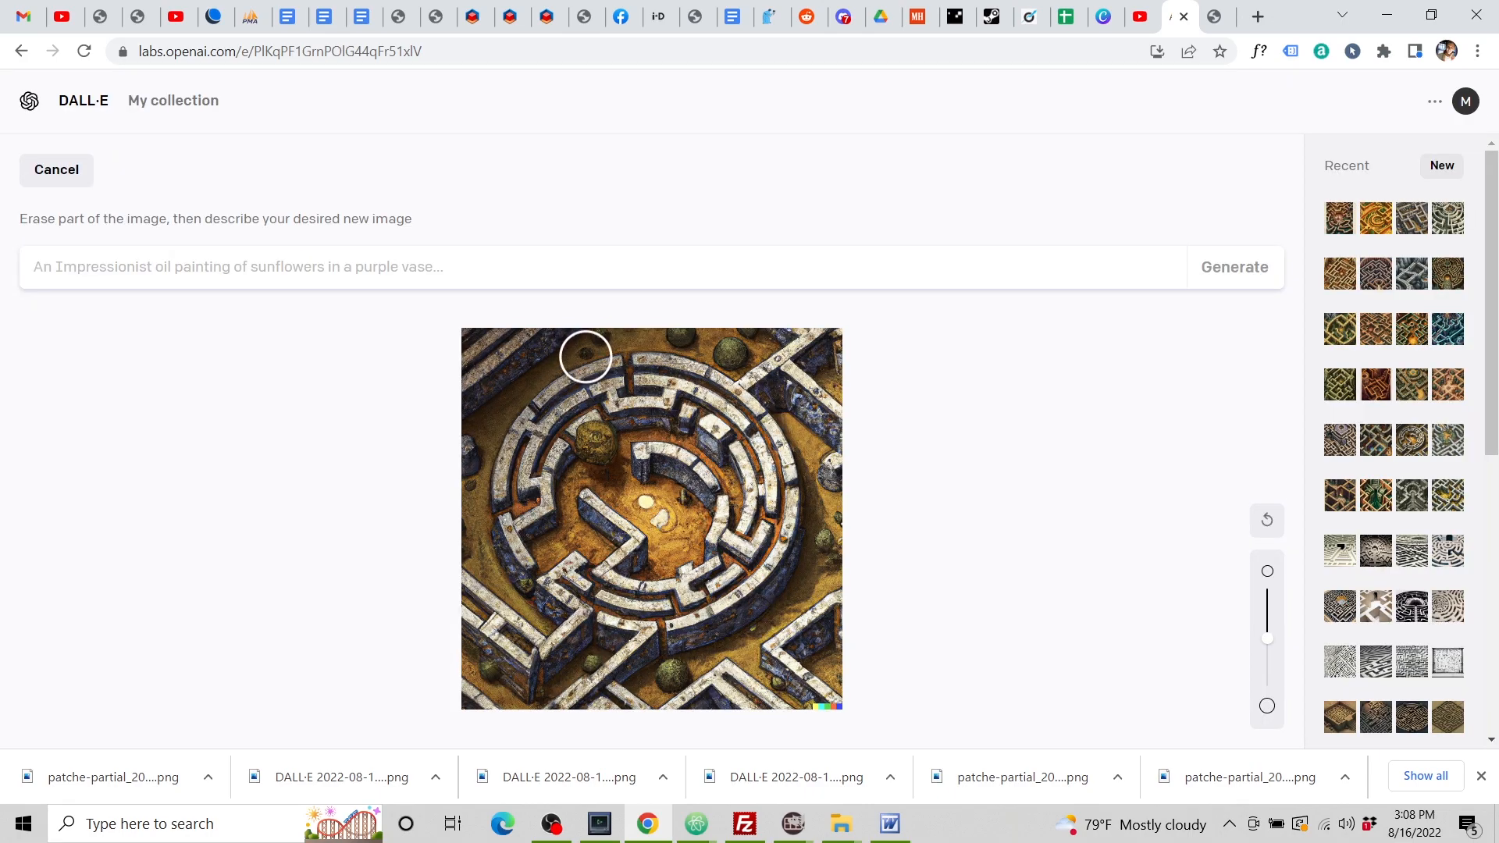
# Erase the left part of the circular labyrinth with an enlarged eraser and generate completions using the same Labyrinth of Minos prompt.
pyautogui.moveTo(1263, 640)
pyautogui.mouseDown()
pyautogui.moveTo(1267, 590)
pyautogui.moveTo(1267, 687)
pyautogui.mouseUp()
pyautogui.moveTo(550, 394)
pyautogui.mouseDown()
pyautogui.moveTo(580, 370)
pyautogui.moveTo(550, 494)
pyautogui.moveTo(621, 560)
pyautogui.moveTo(607, 665)
pyautogui.moveTo(618, 613)
pyautogui.moveTo(656, 687)
pyautogui.moveTo(610, 356)
pyautogui.moveTo(502, 646)
pyautogui.moveTo(526, 753)
pyautogui.mouseUp()
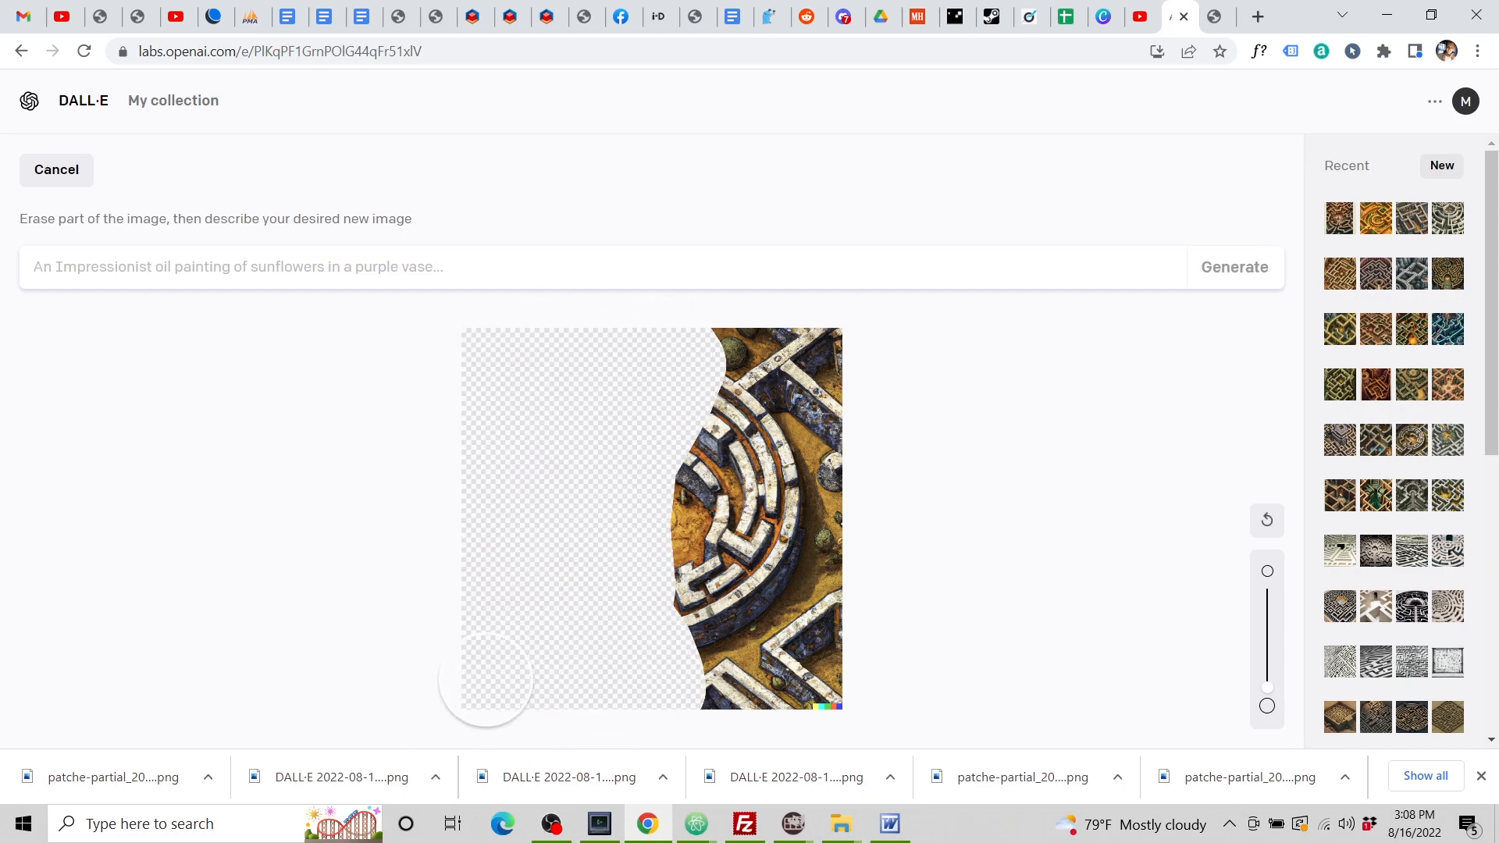
pyautogui.write('A small part of the Labyrinth of Minos. Isometric view. Larry Elmore fantasy painting, highly detailed, trending on Artstation.')
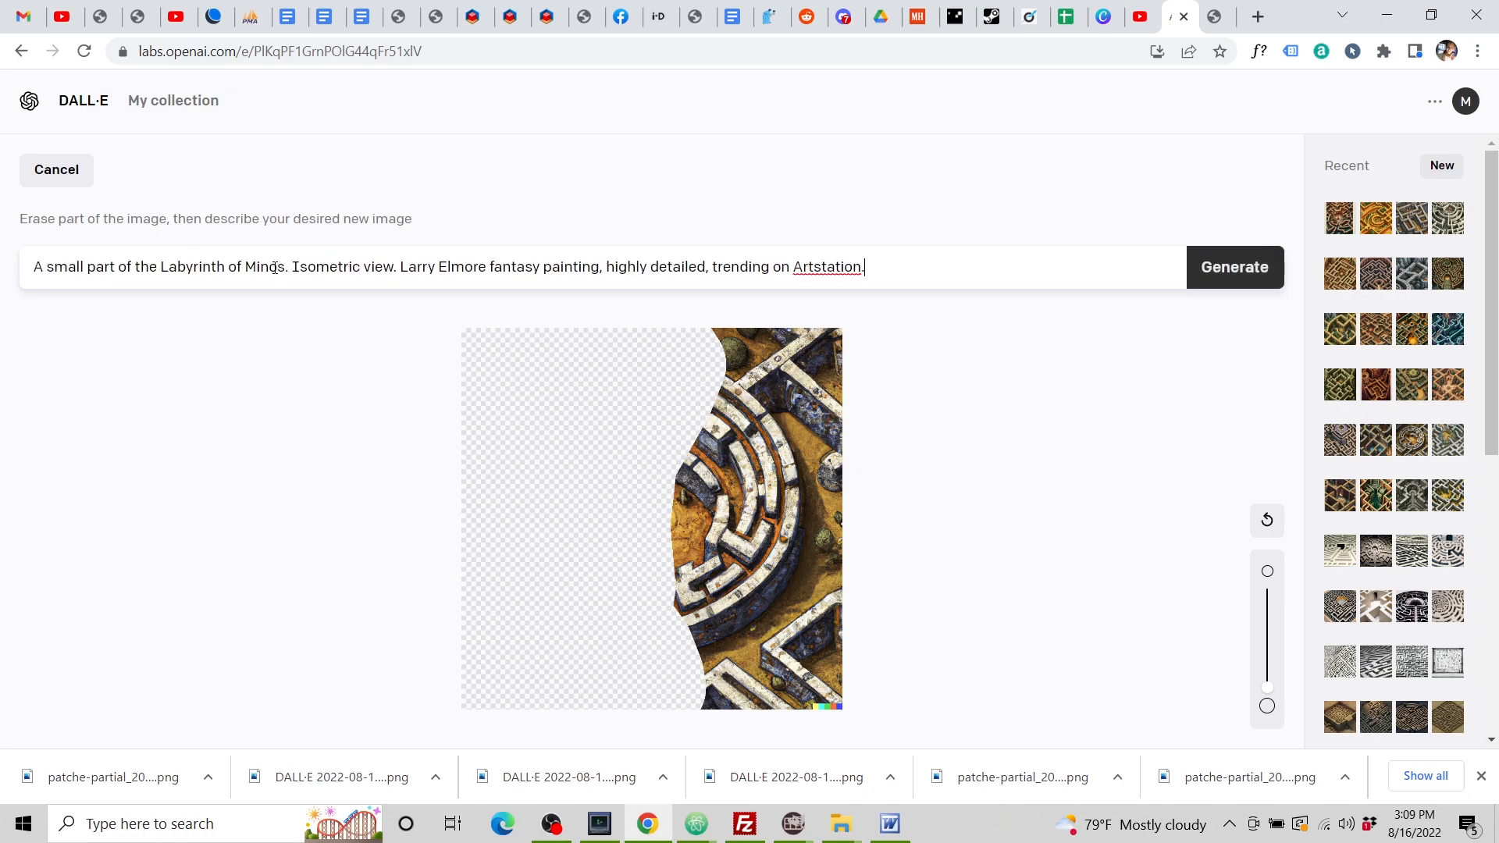
pyautogui.click(1234, 271)
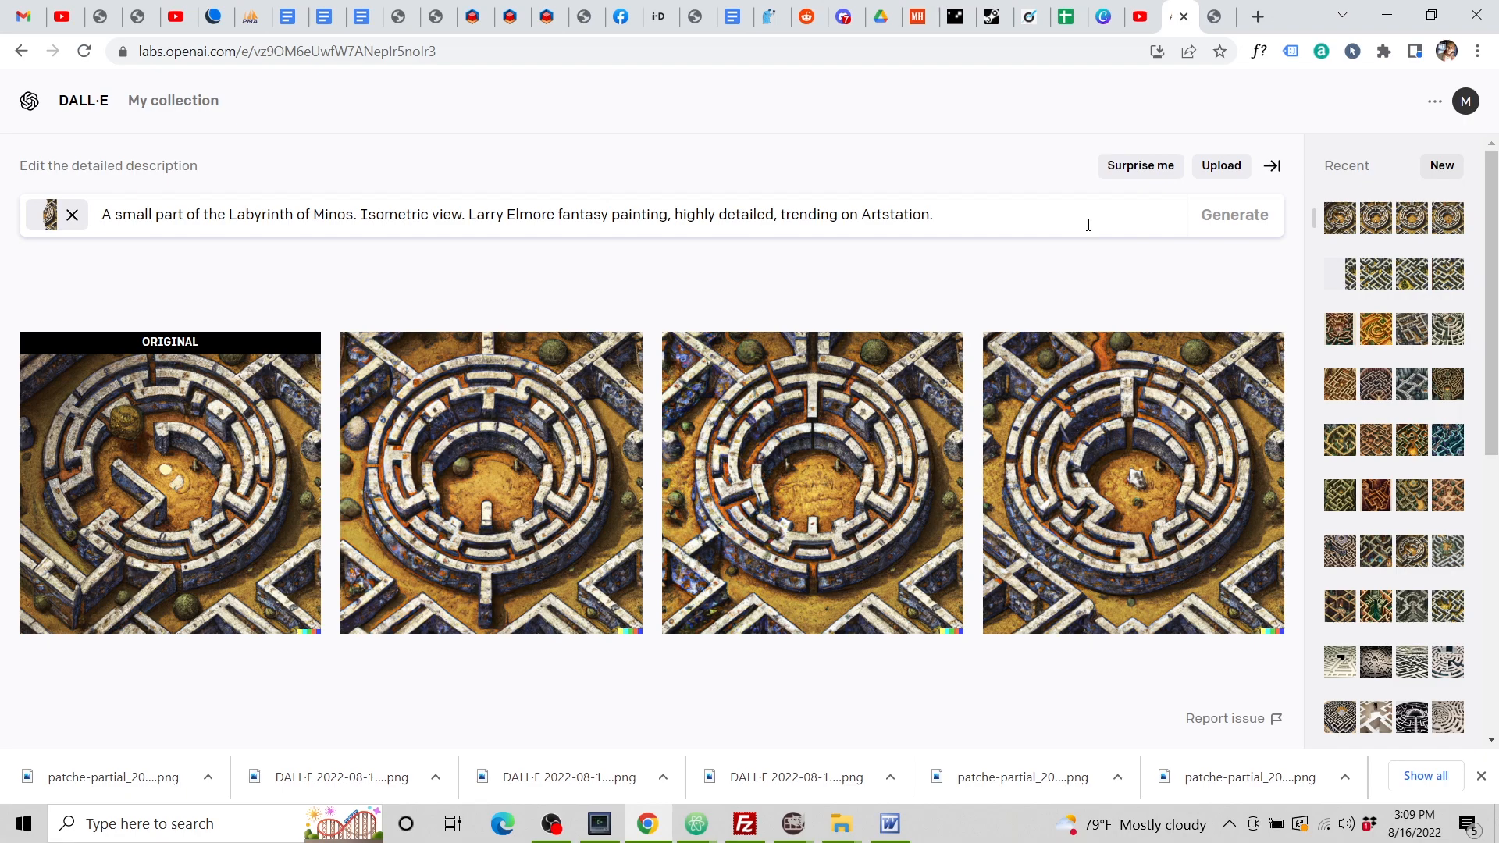
# Download the third and the second generated completions of the circular labyrinth.
pyautogui.click(1146, 445)
pyautogui.click(858, 264)
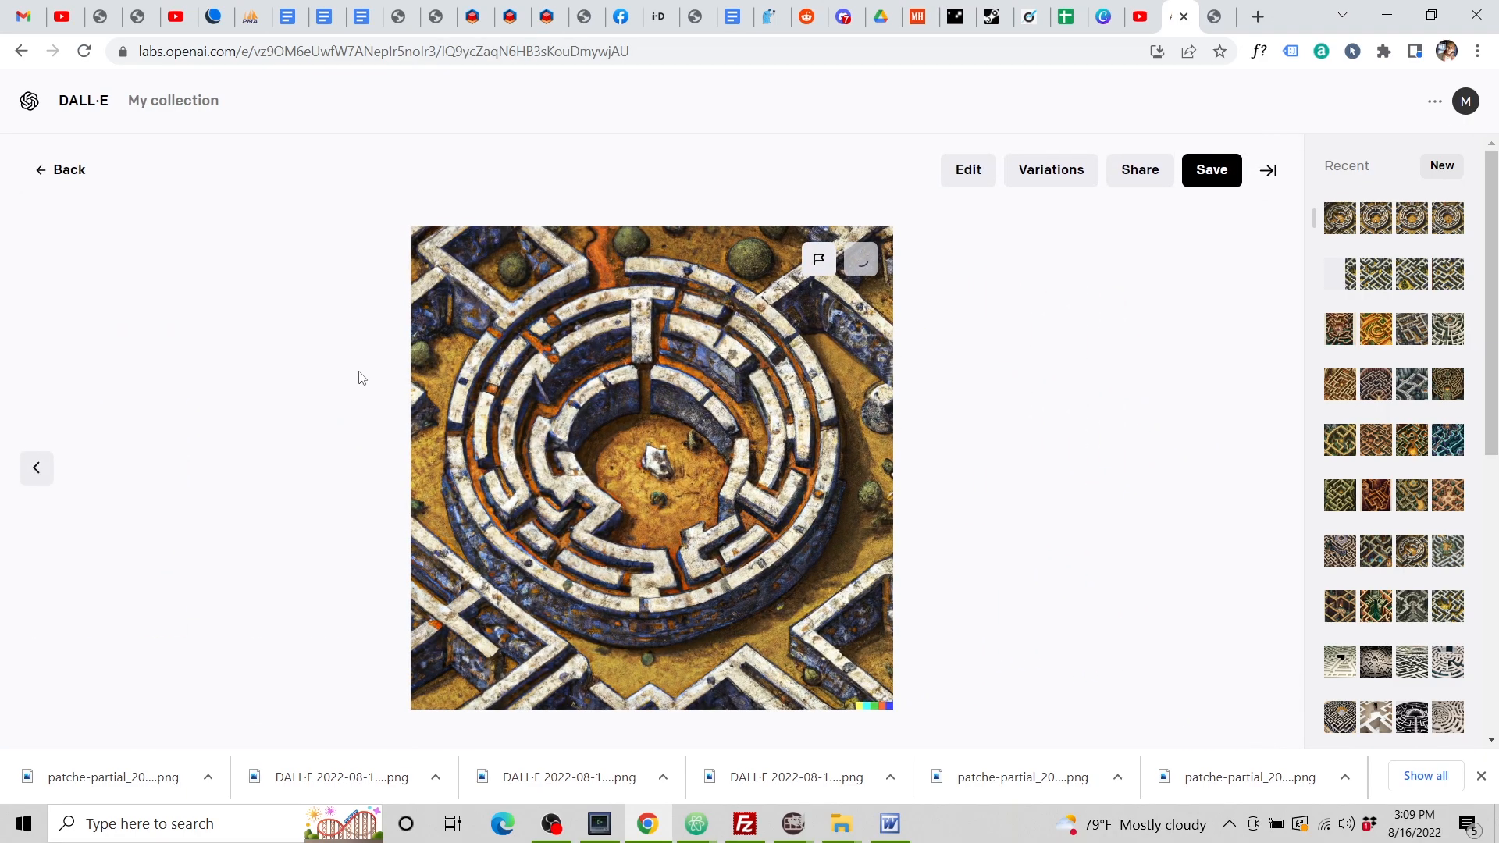
pyautogui.click(64, 177)
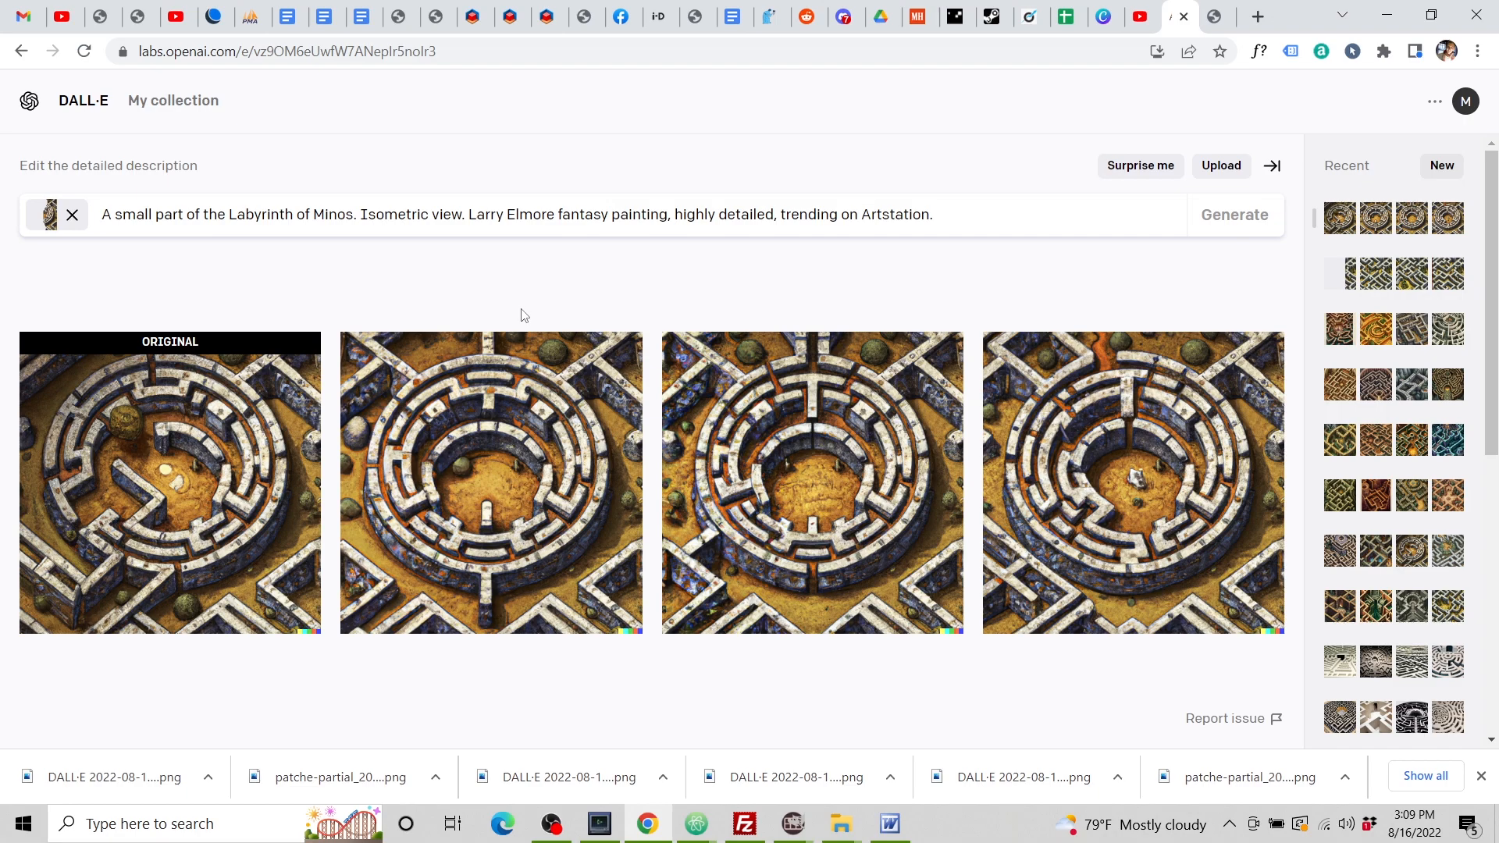
pyautogui.click(804, 449)
pyautogui.click(861, 259)
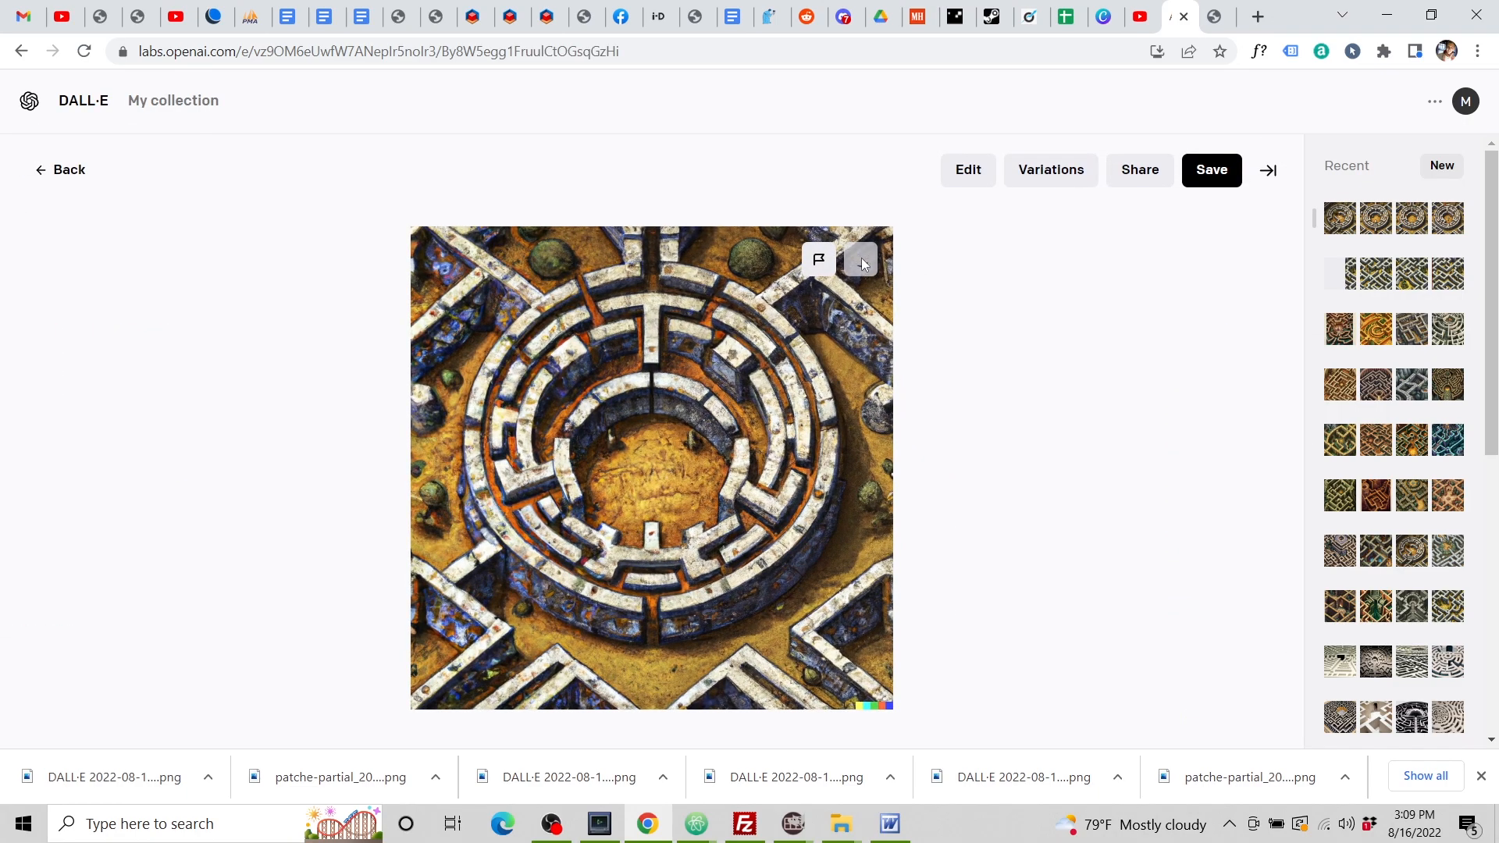
# Switch to PATCH-E and add the circular labyrinth image DALL·E 2022-08-16 14.57.07 as a background piece above the blue-outlined tile.
pyautogui.click(1215, 17)
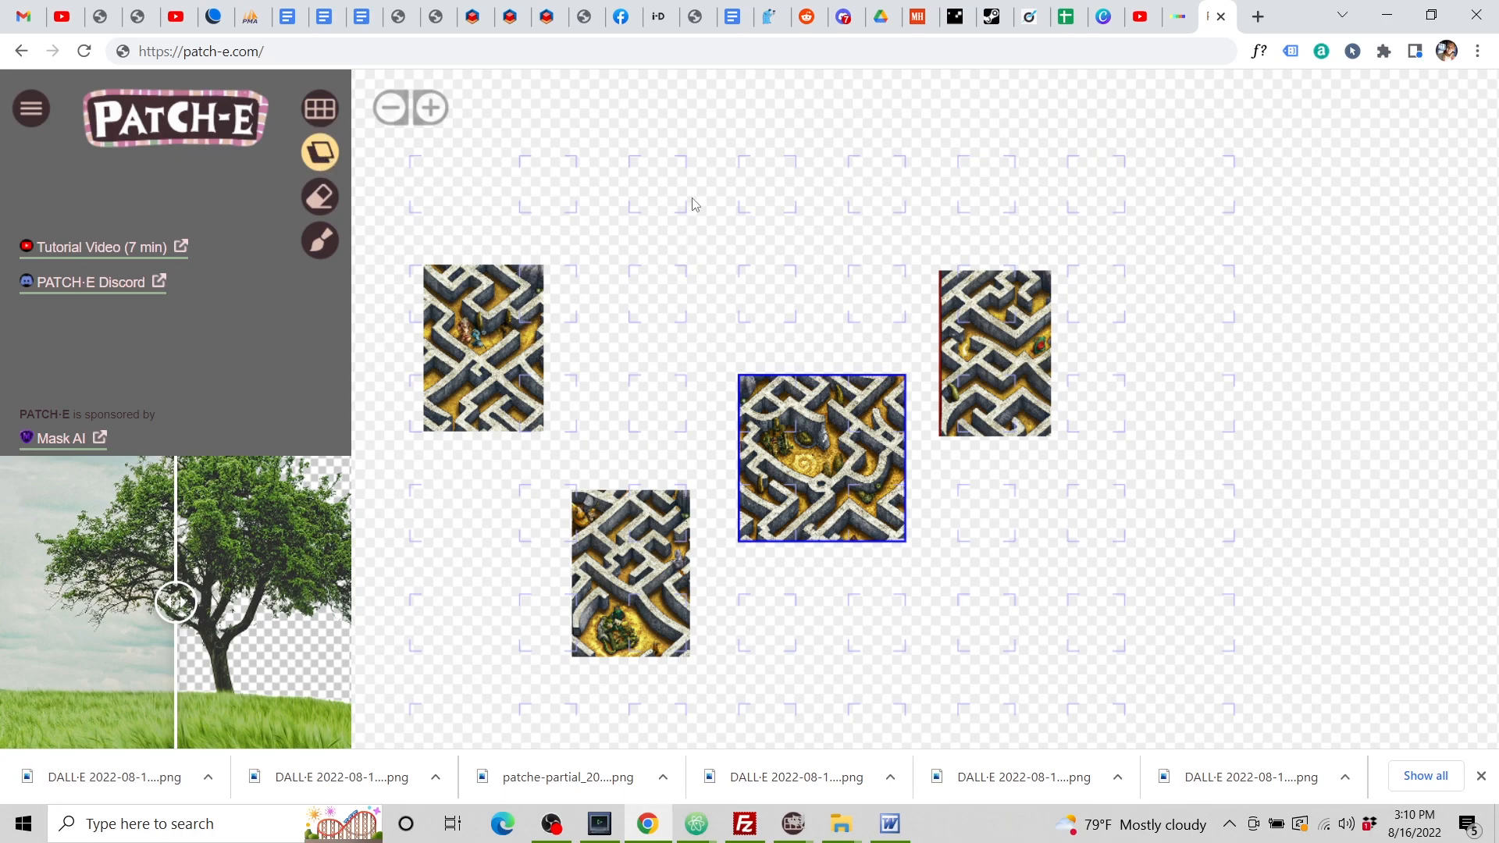
pyautogui.click(725, 216)
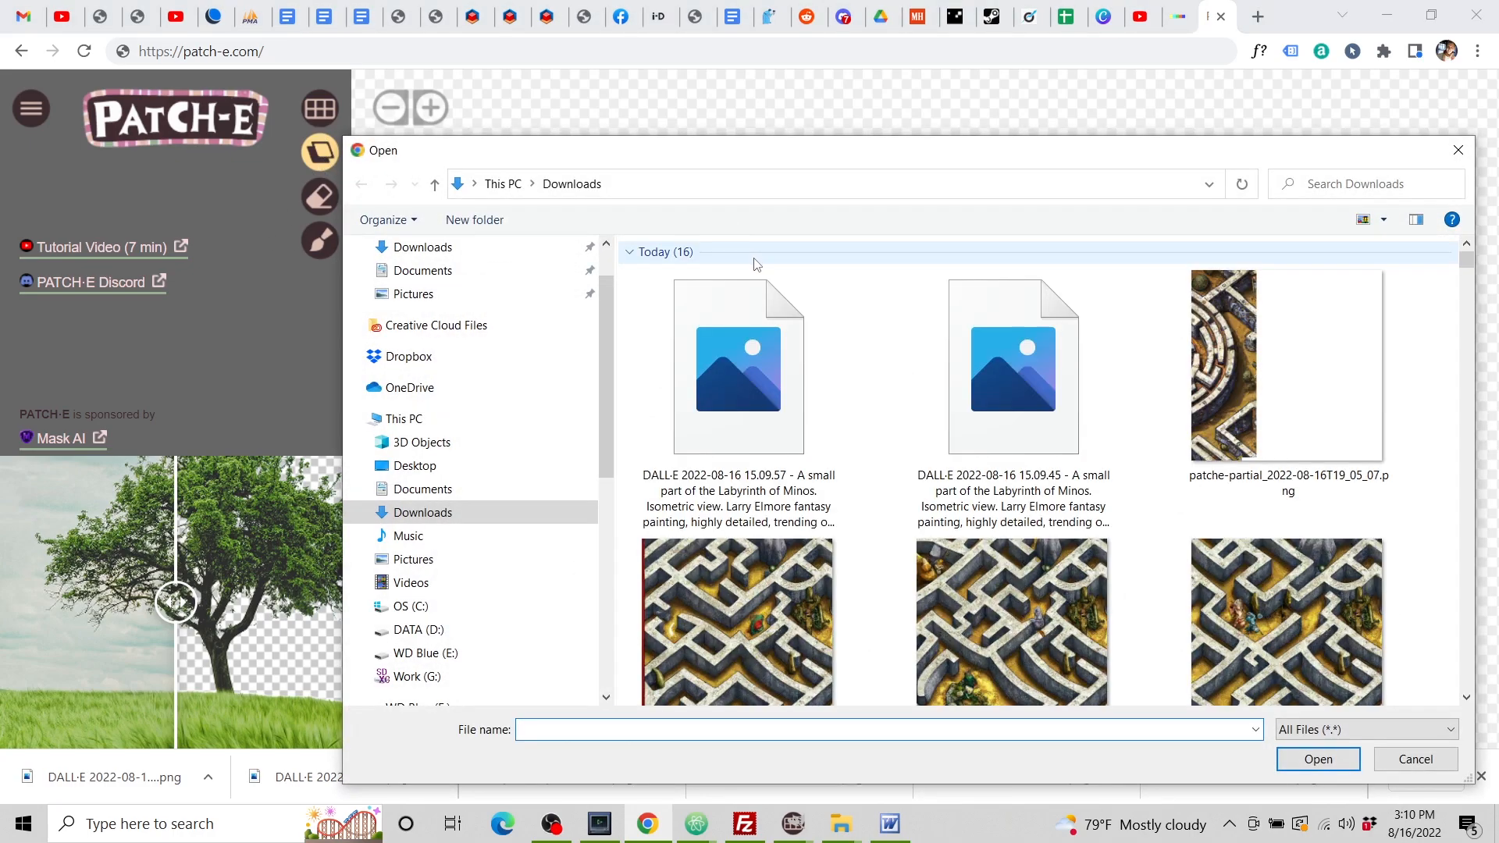
pyautogui.scroll(-5, 971, 533)
pyautogui.click(737, 336)
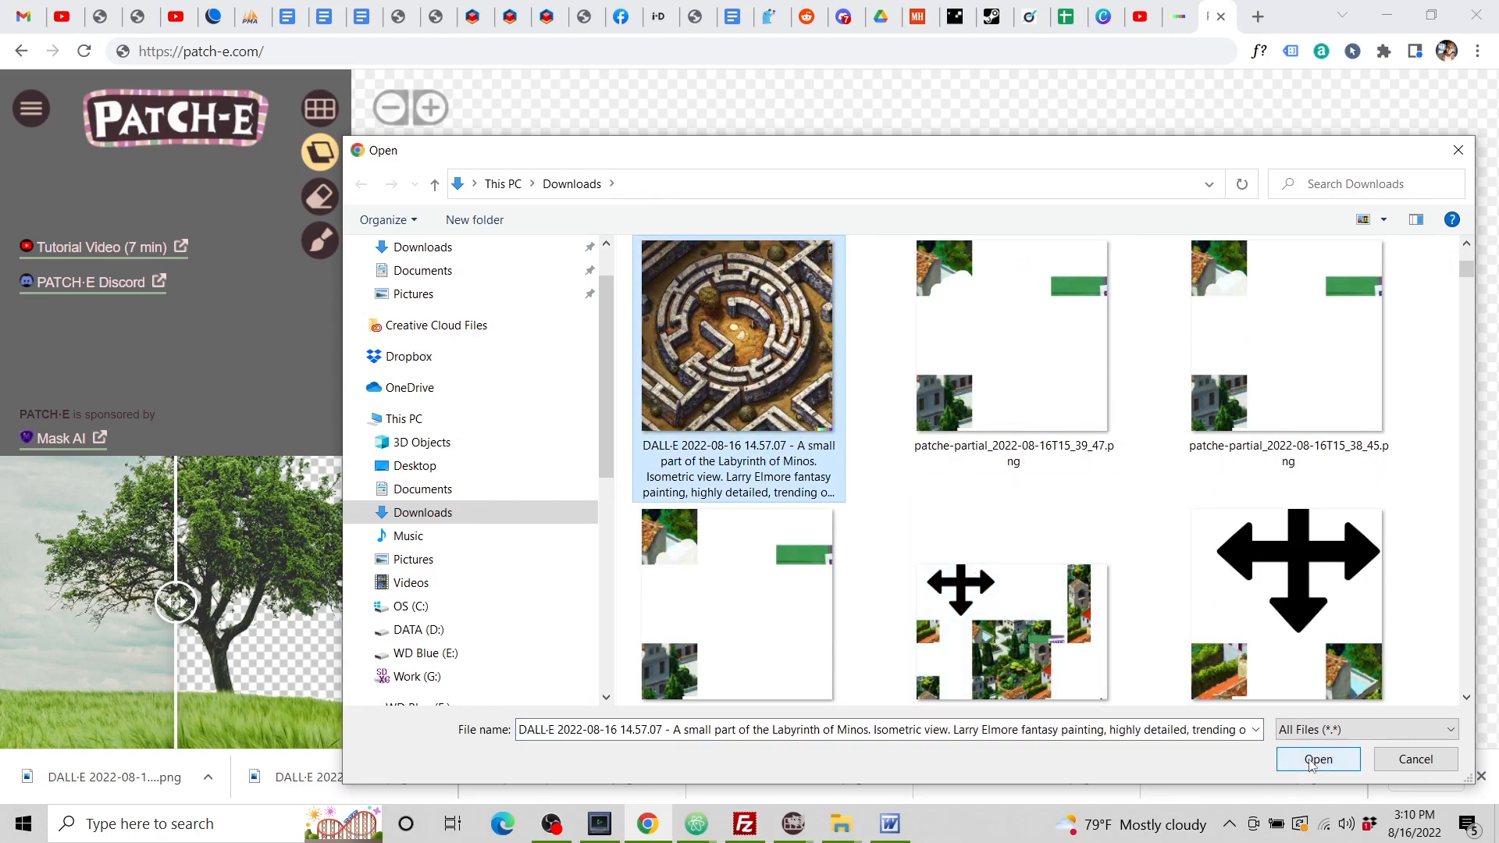
pyautogui.click(1312, 763)
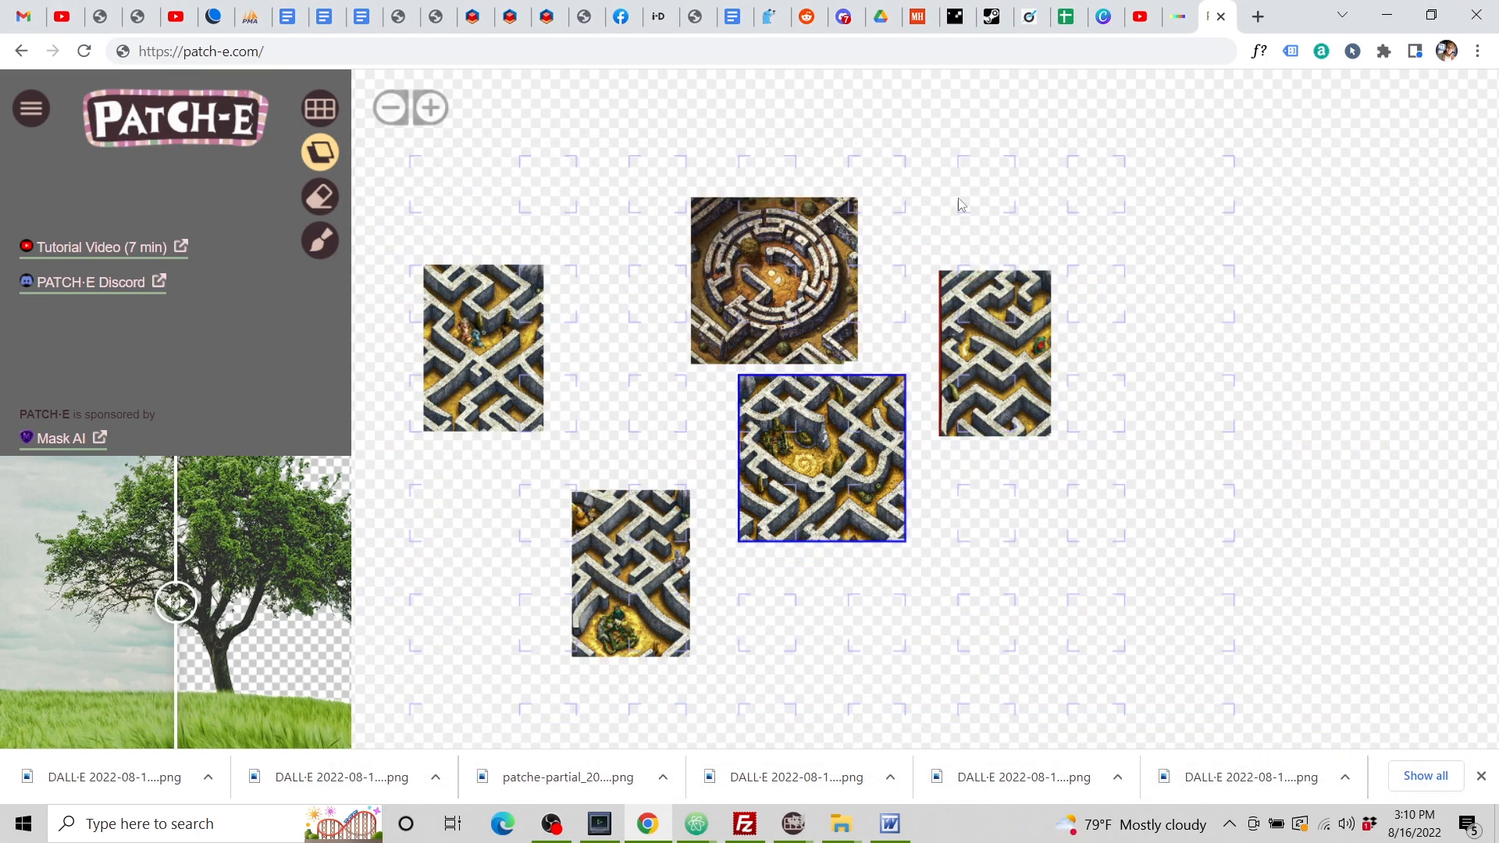
# Add the circular labyrinth completions DALL·E 2022-08-16 15.09.45 and 15.09.57 as background pieces, one above the other, right of the red-edged piece.
pyautogui.click(1141, 210)
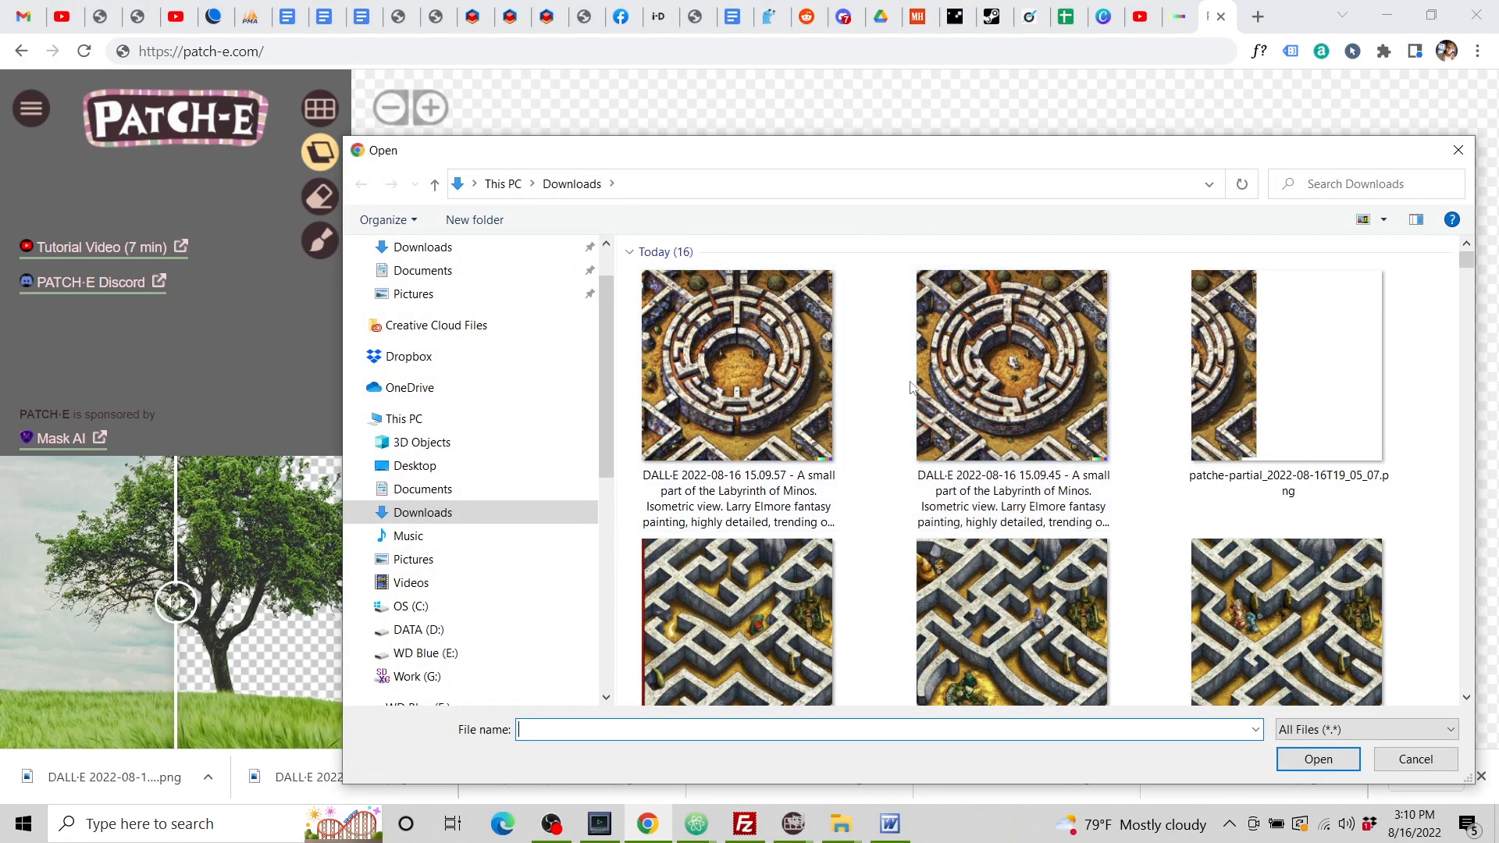
pyautogui.click(1004, 337)
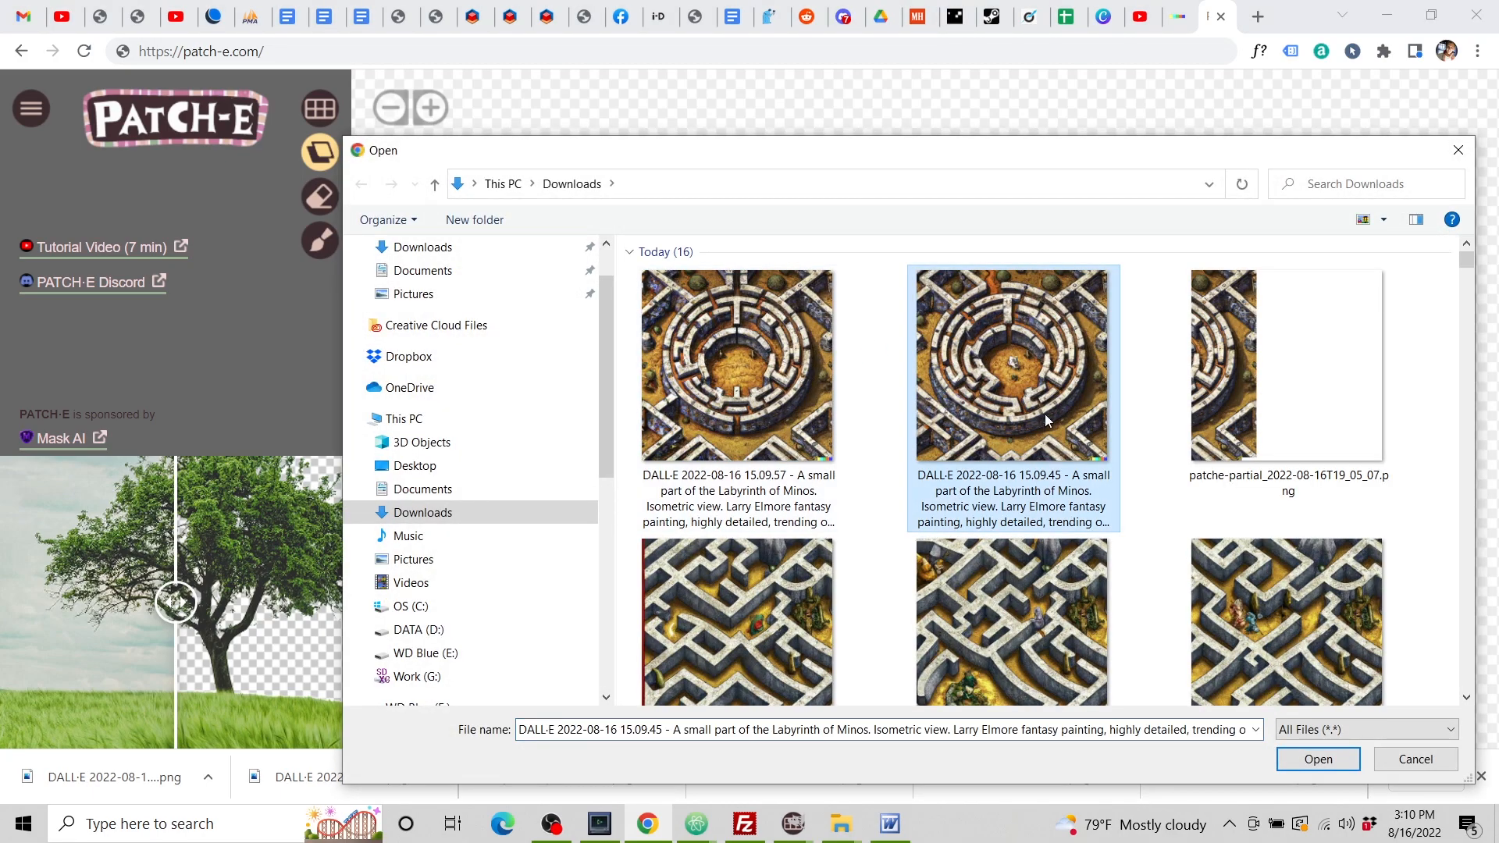
pyautogui.click(1317, 759)
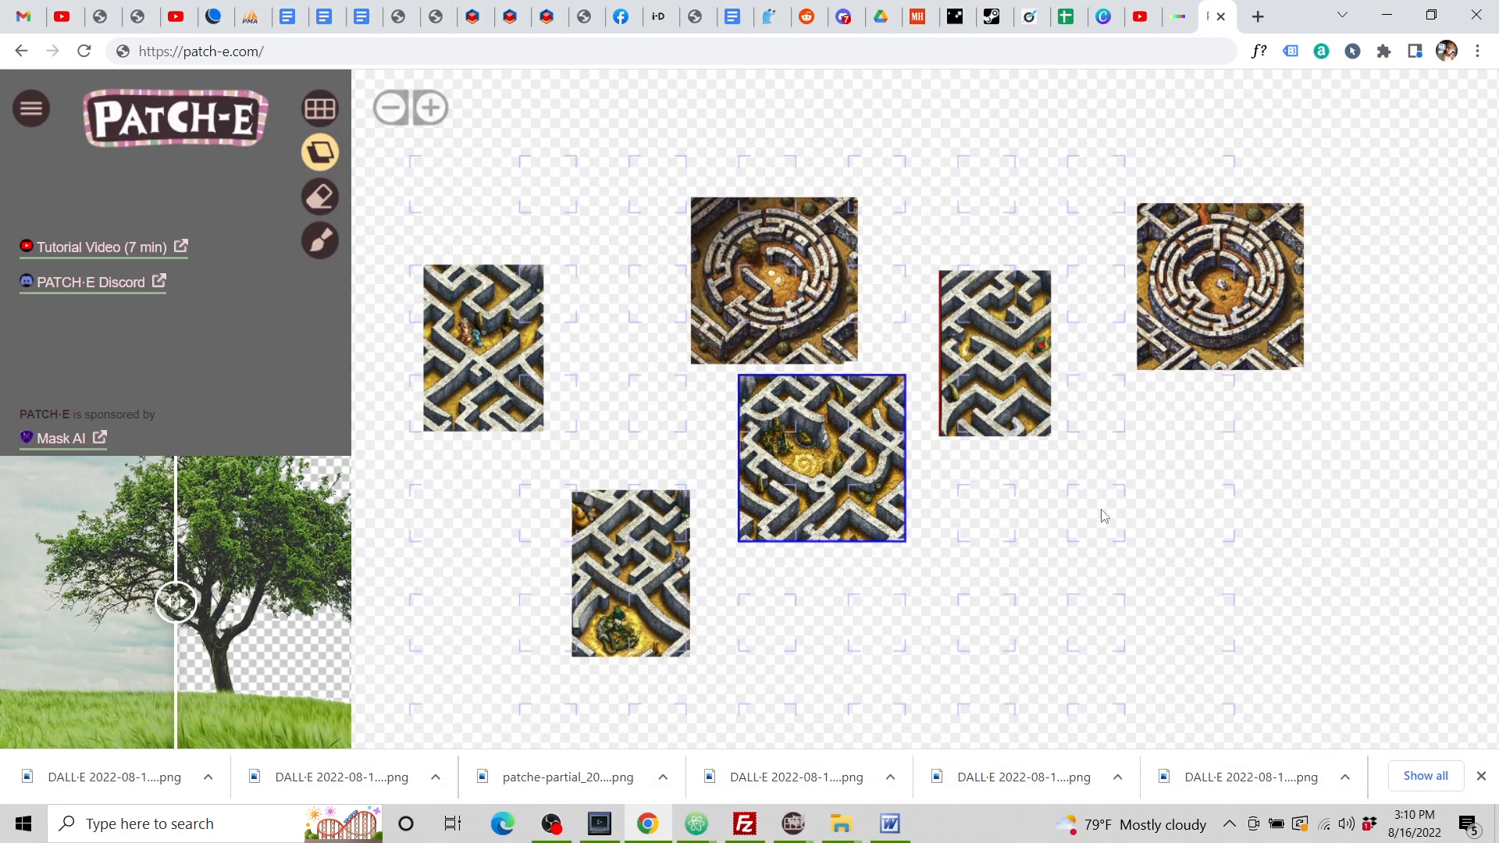
pyautogui.click(1156, 579)
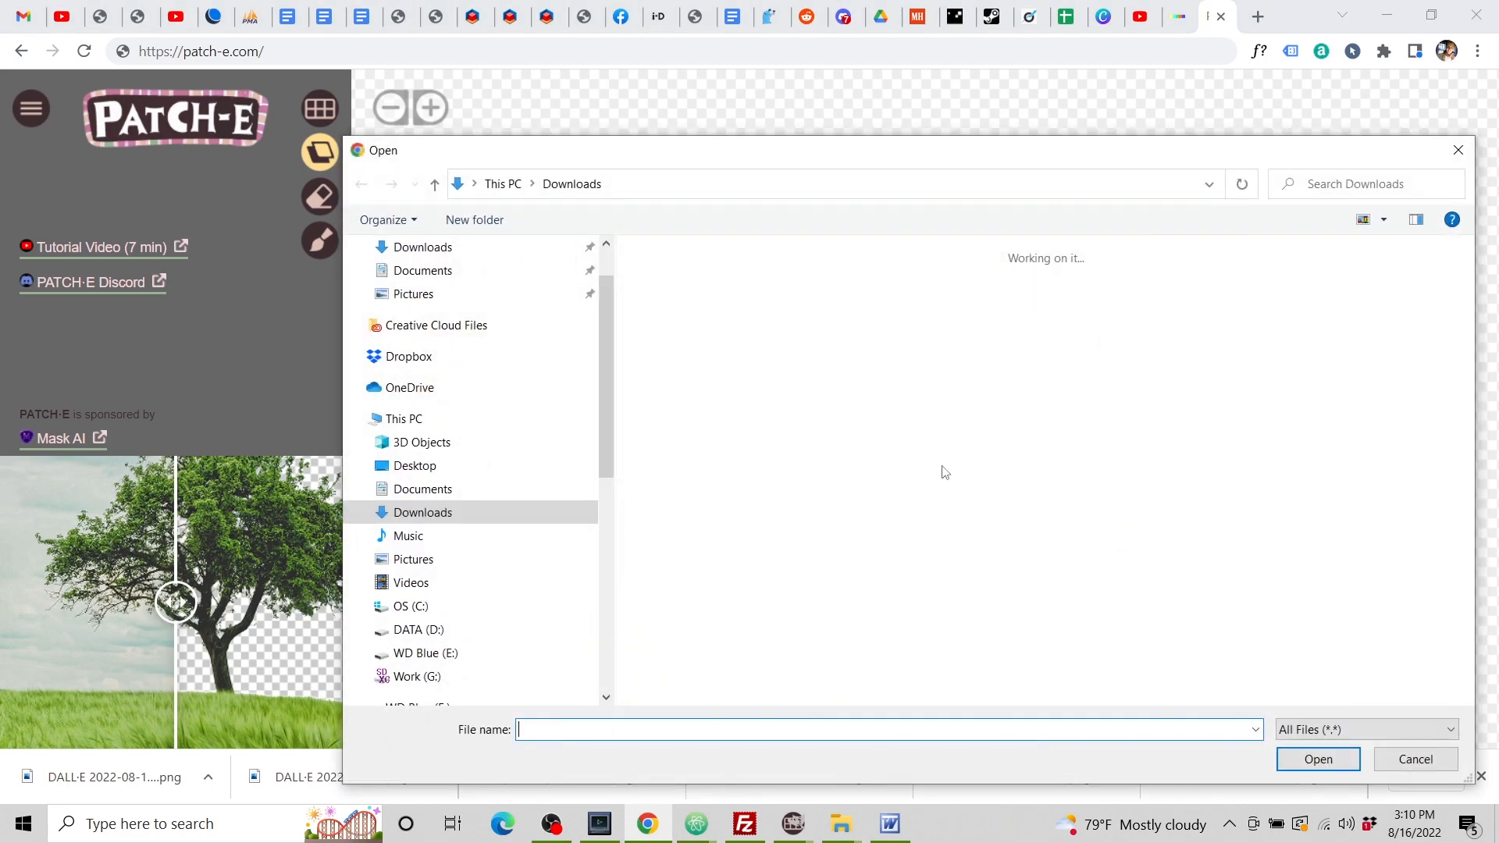
pyautogui.click(754, 367)
pyautogui.click(1300, 757)
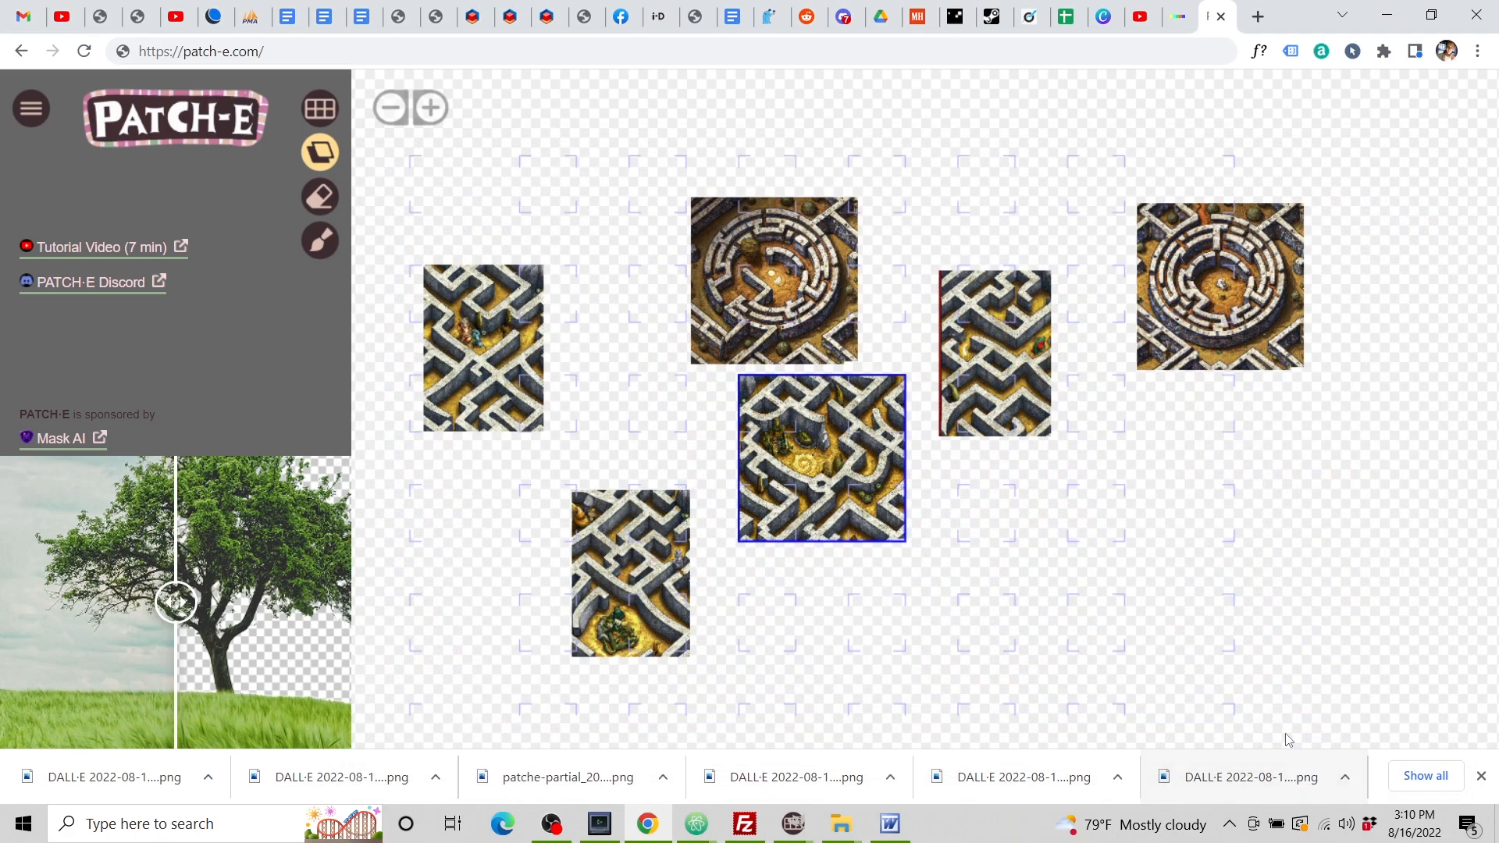
# Move the lower circular completion closer to the blue-outlined tile and crop the right part off both circular completions.
pyautogui.moveTo(1209, 614); pyautogui.dragTo(1123, 519)
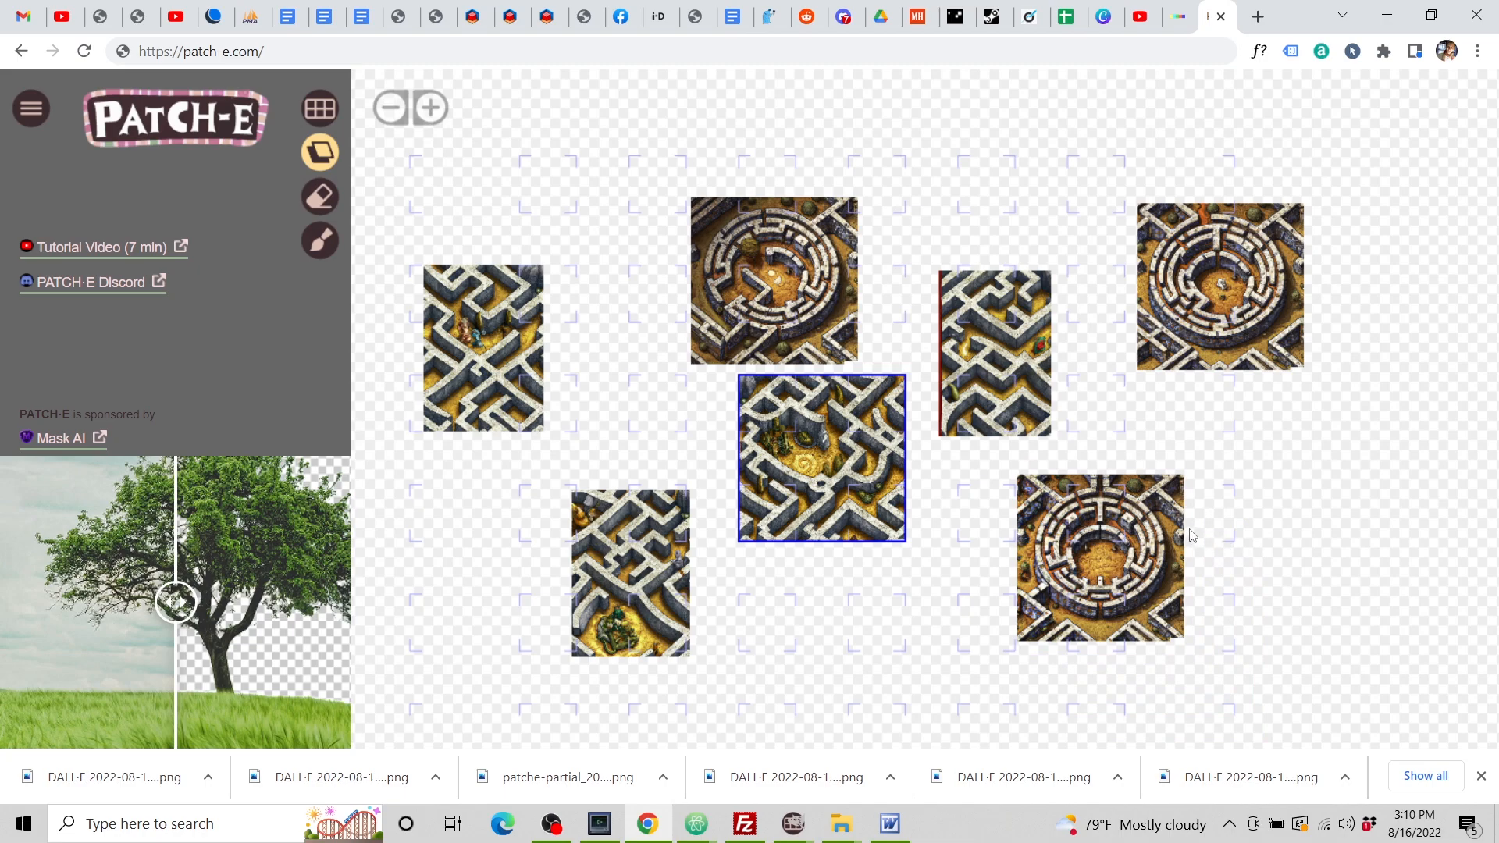
pyautogui.moveTo(1184, 529); pyautogui.dragTo(1122, 590)
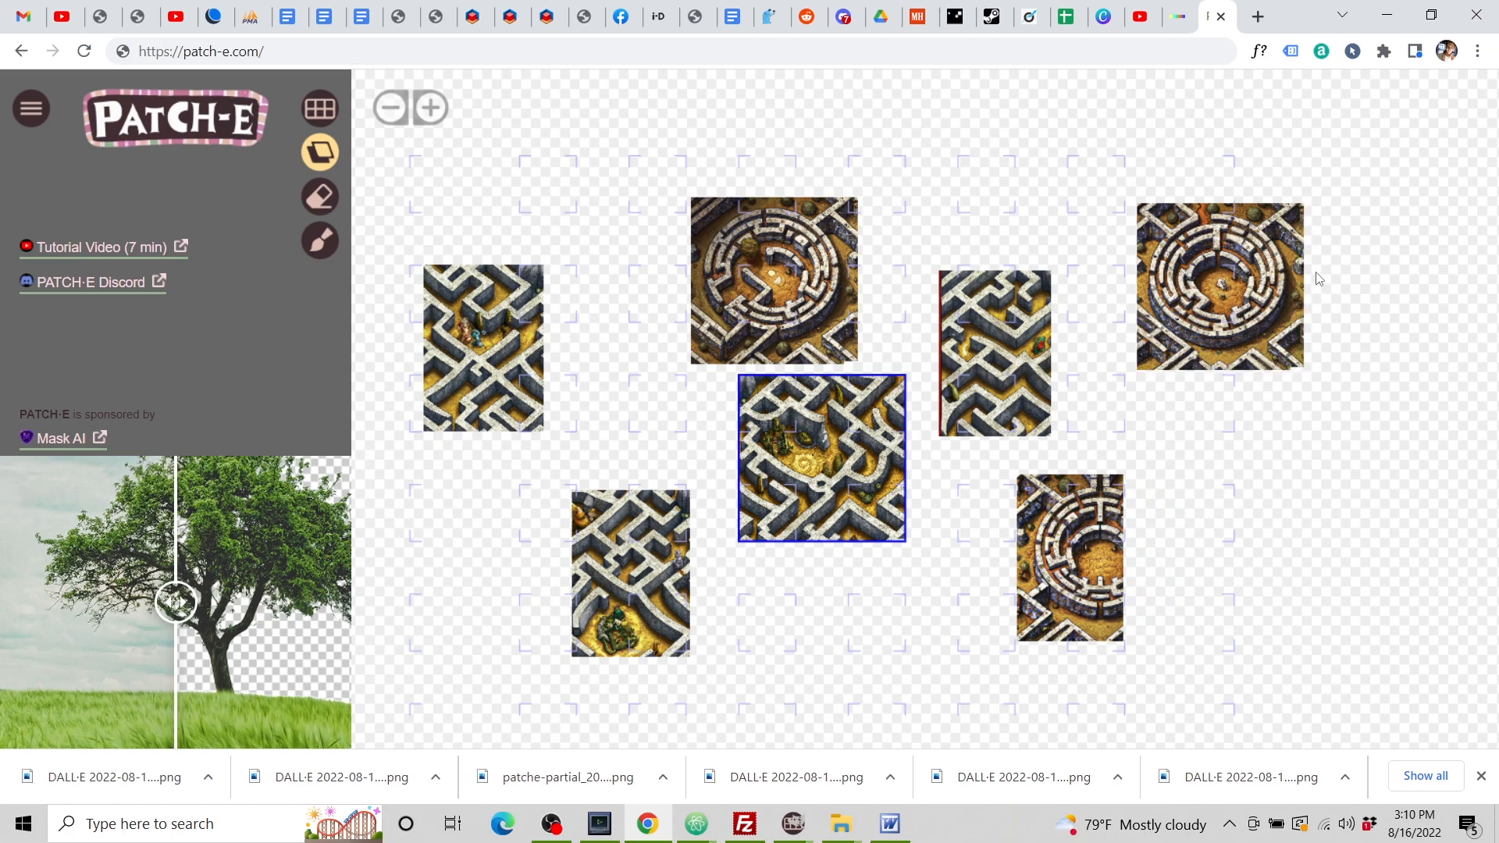
pyautogui.moveTo(1297, 270); pyautogui.dragTo(1231, 298)
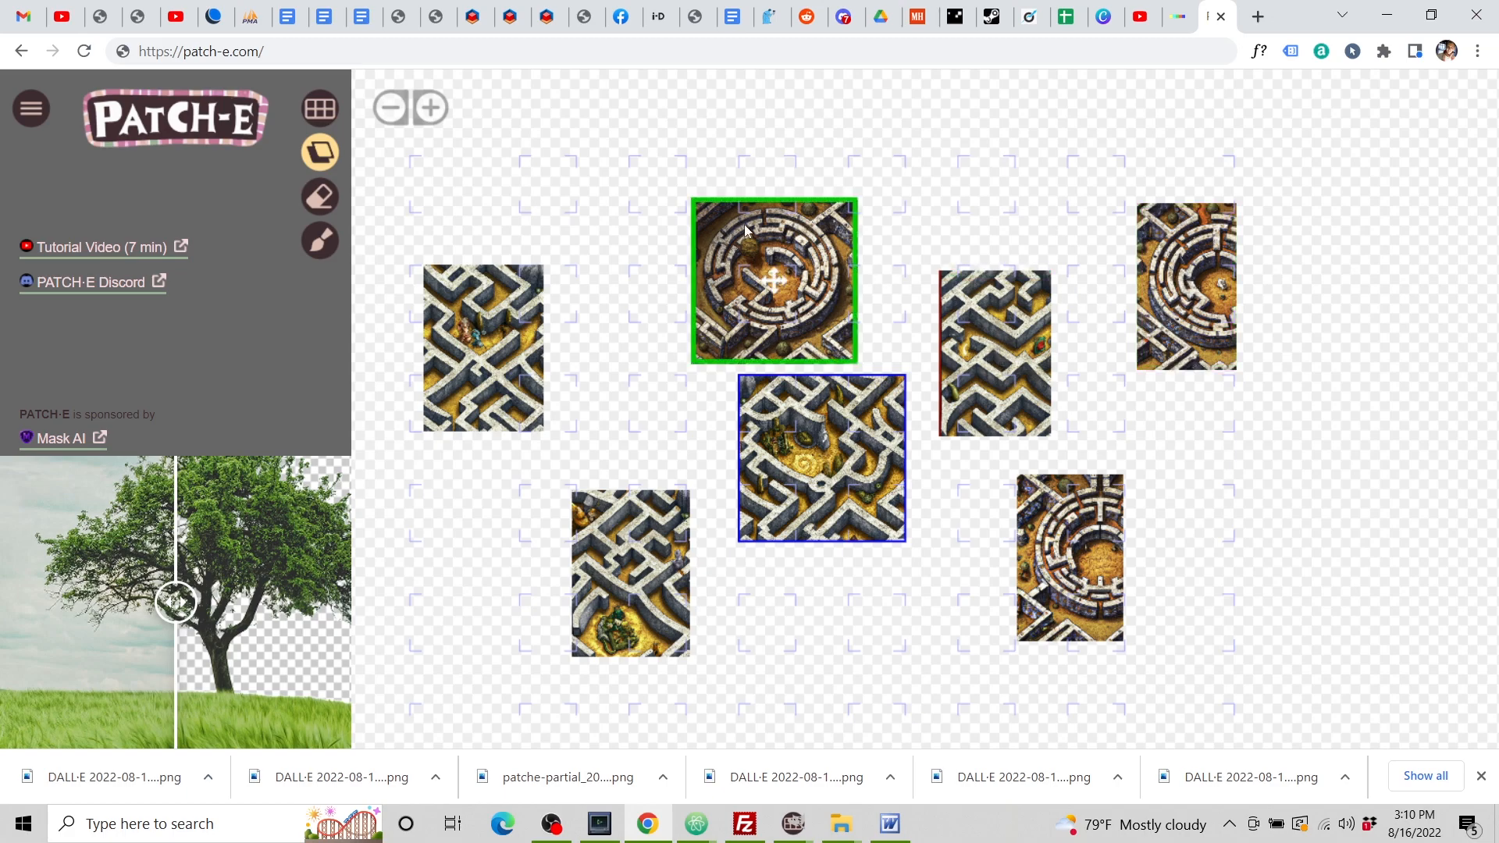
# Enlarge the three circular labyrinth pieces so their walls come closer in scale to the blue-outlined tile.
pyautogui.scroll(-1, 636, 188)
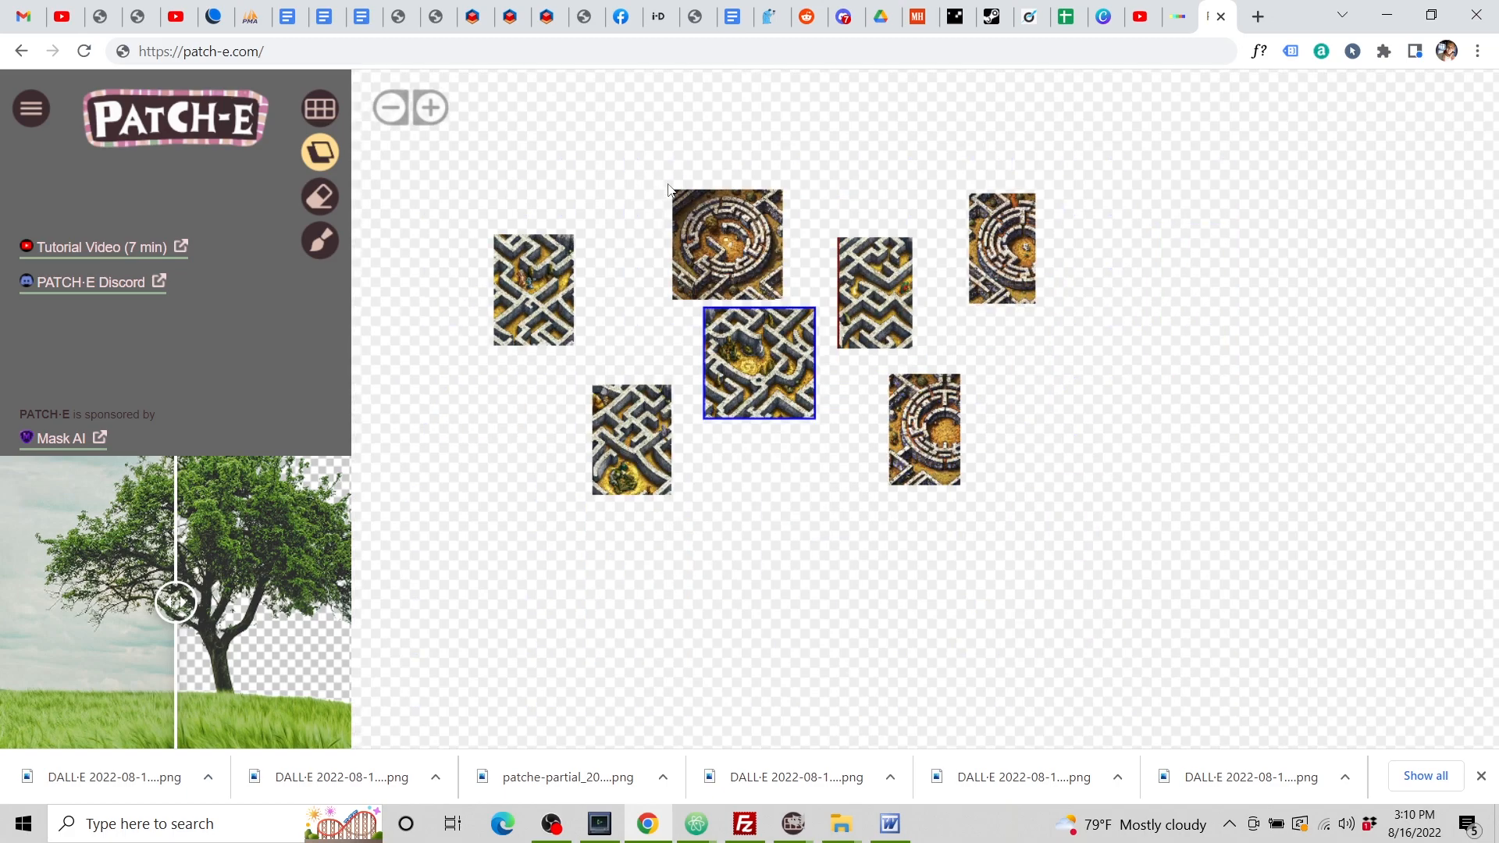
pyautogui.moveTo(674, 194); pyautogui.dragTo(614, 148)
pyautogui.moveTo(1033, 205)
pyautogui.mouseDown()
pyautogui.moveTo(1095, 202)
pyautogui.moveTo(1061, 200)
pyautogui.mouseUp()
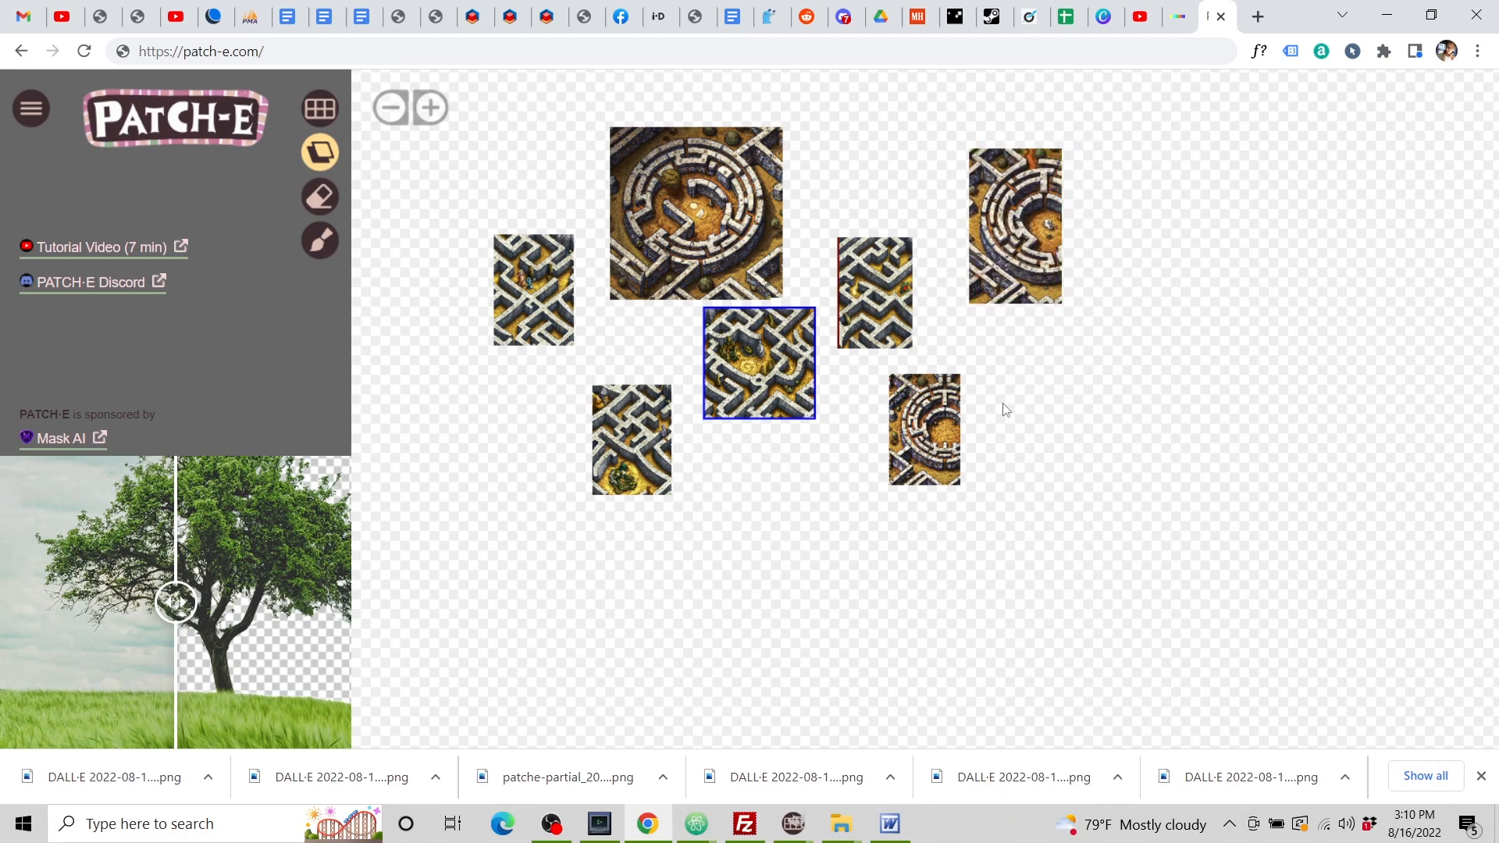
pyautogui.moveTo(961, 489); pyautogui.dragTo(998, 524)
# Shrink the upper cropped circular piece and the uncropped circular labyrinth slightly to match the wall scale of the blue-outlined tile.
pyautogui.scroll(5, 859, 469)
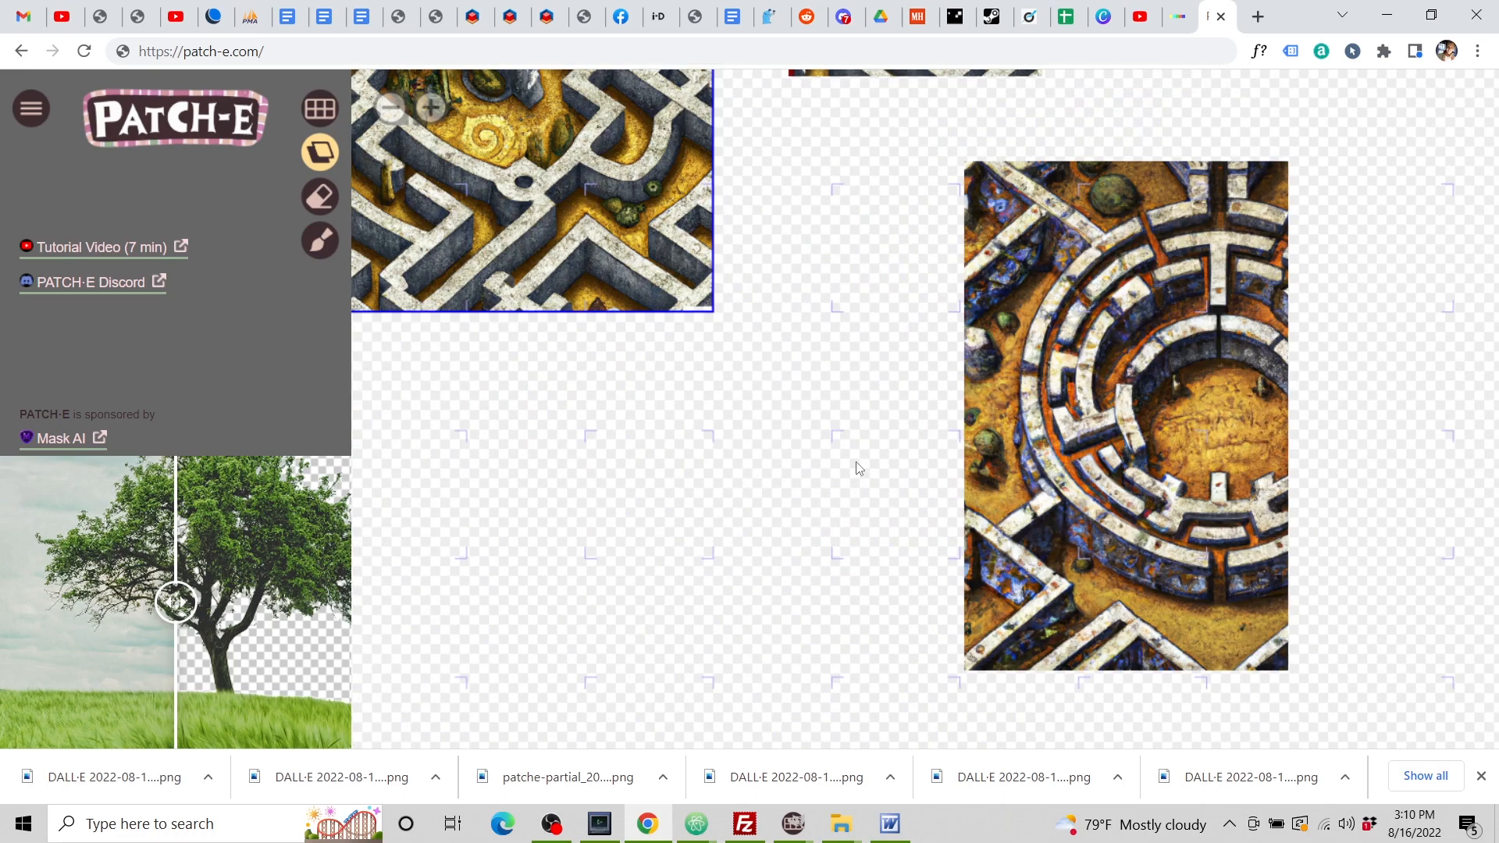
pyautogui.moveTo(753, 422); pyautogui.dragTo(772, 511)
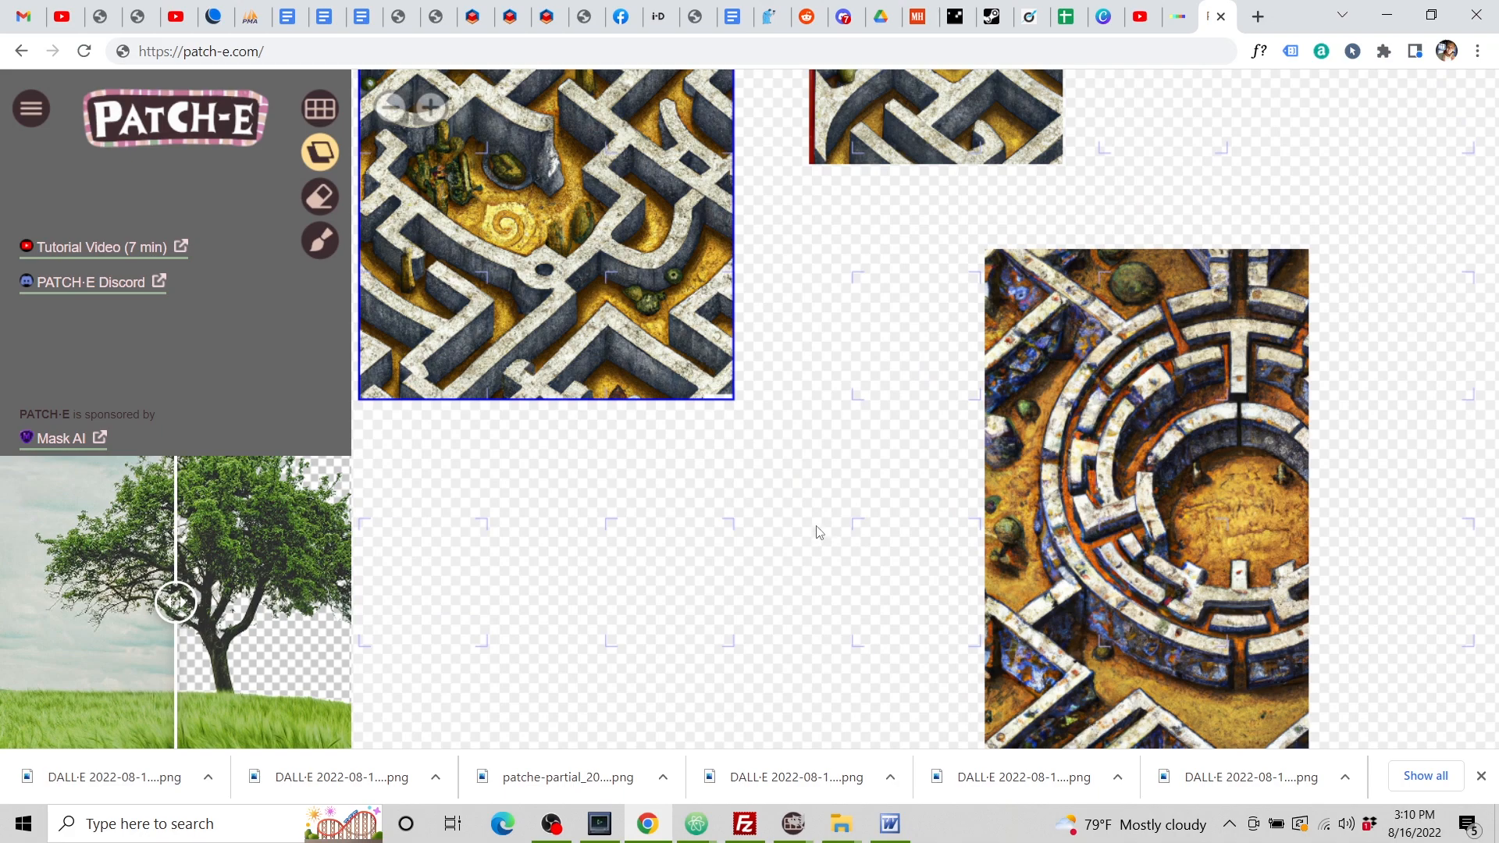
pyautogui.scroll(-3, 818, 532)
pyautogui.scroll(3, 1182, 422)
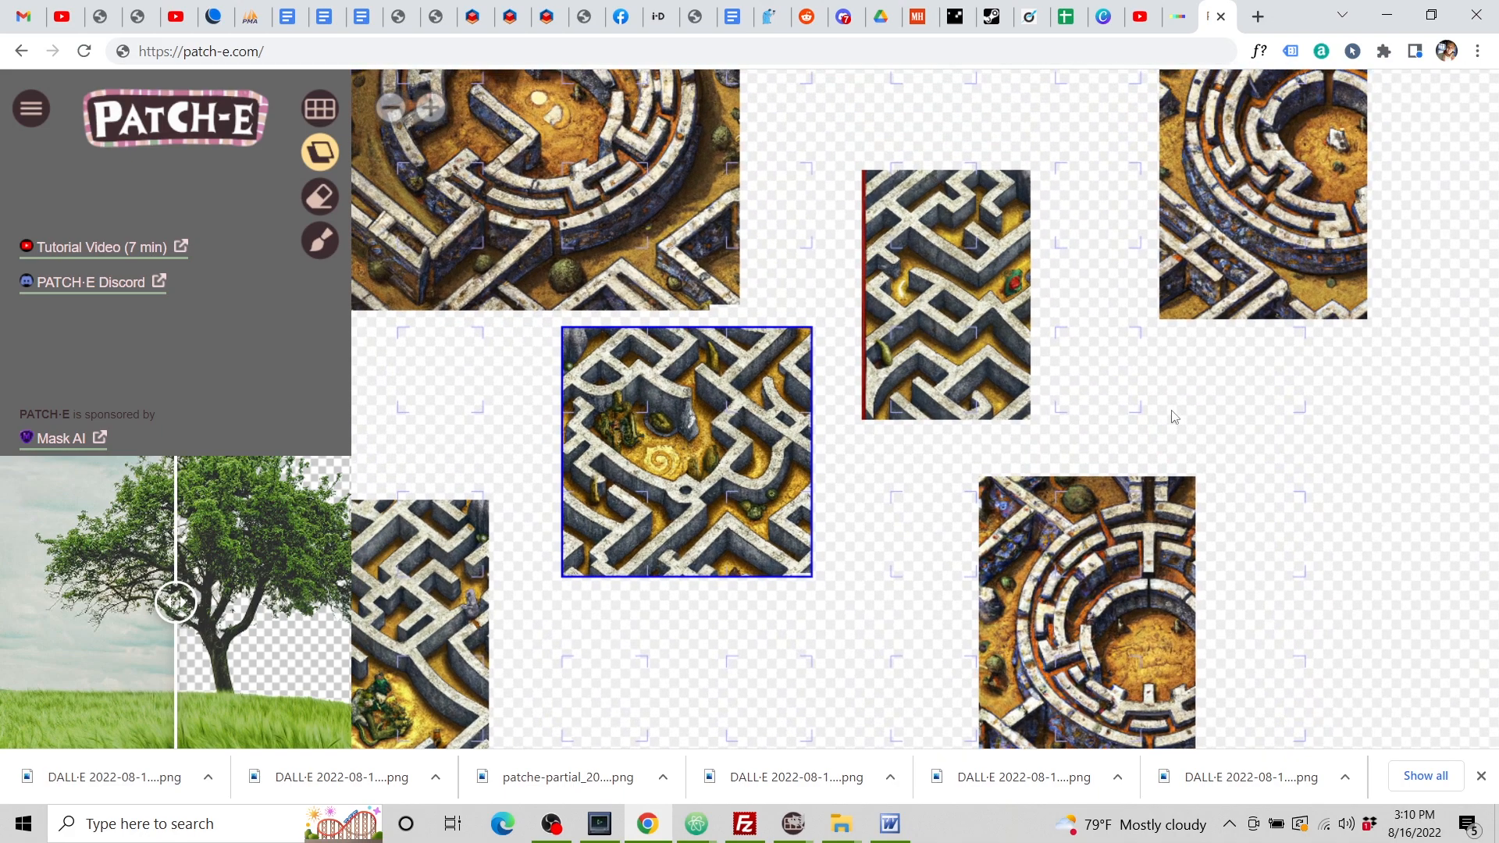
pyautogui.moveTo(1069, 414); pyautogui.dragTo(1023, 488)
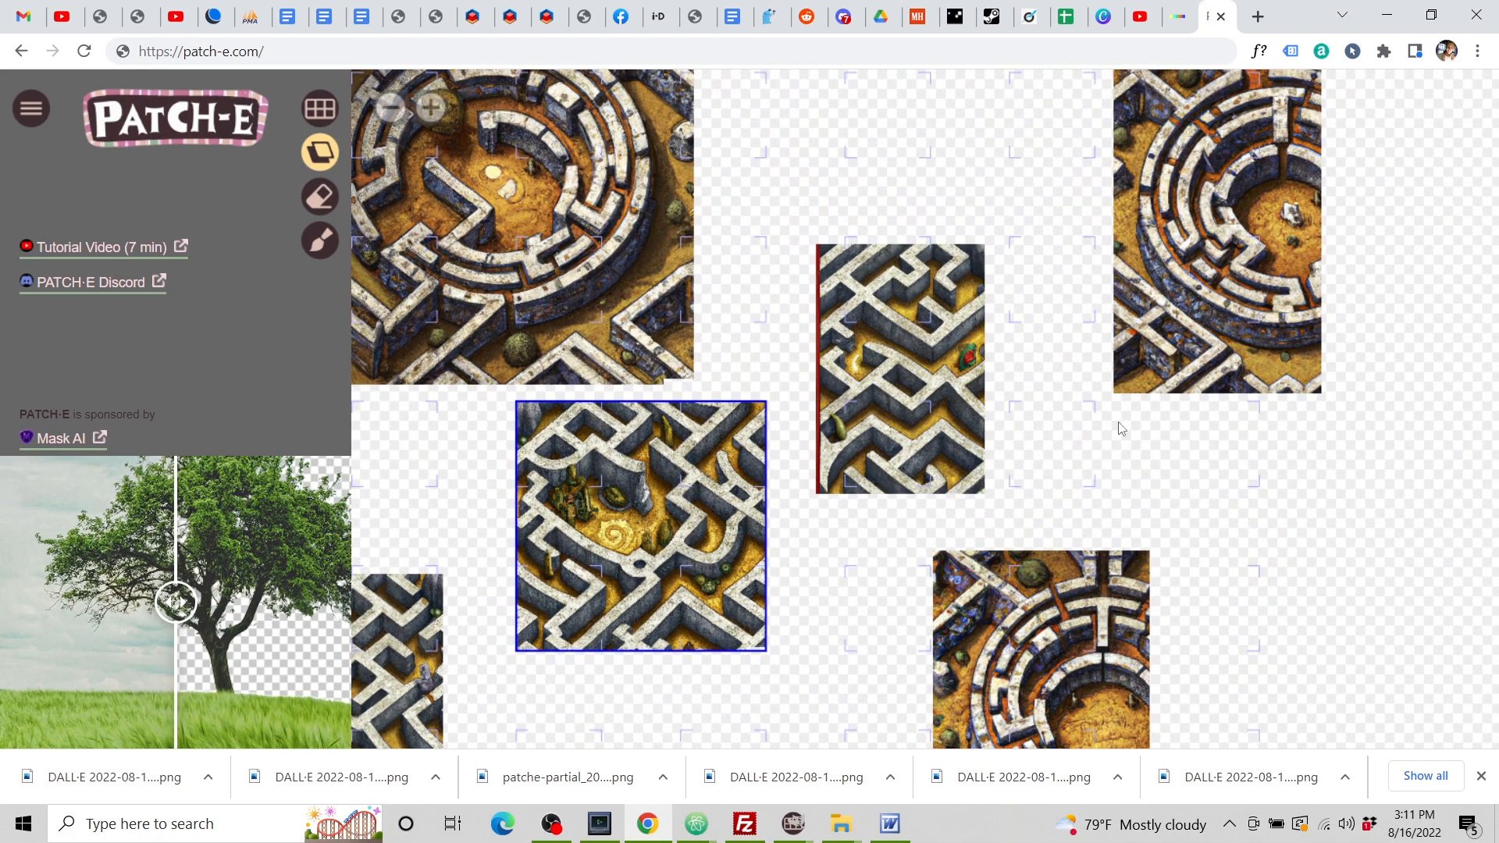
pyautogui.moveTo(1124, 377); pyautogui.dragTo(1154, 355)
pyautogui.moveTo(998, 132); pyautogui.dragTo(1217, 226)
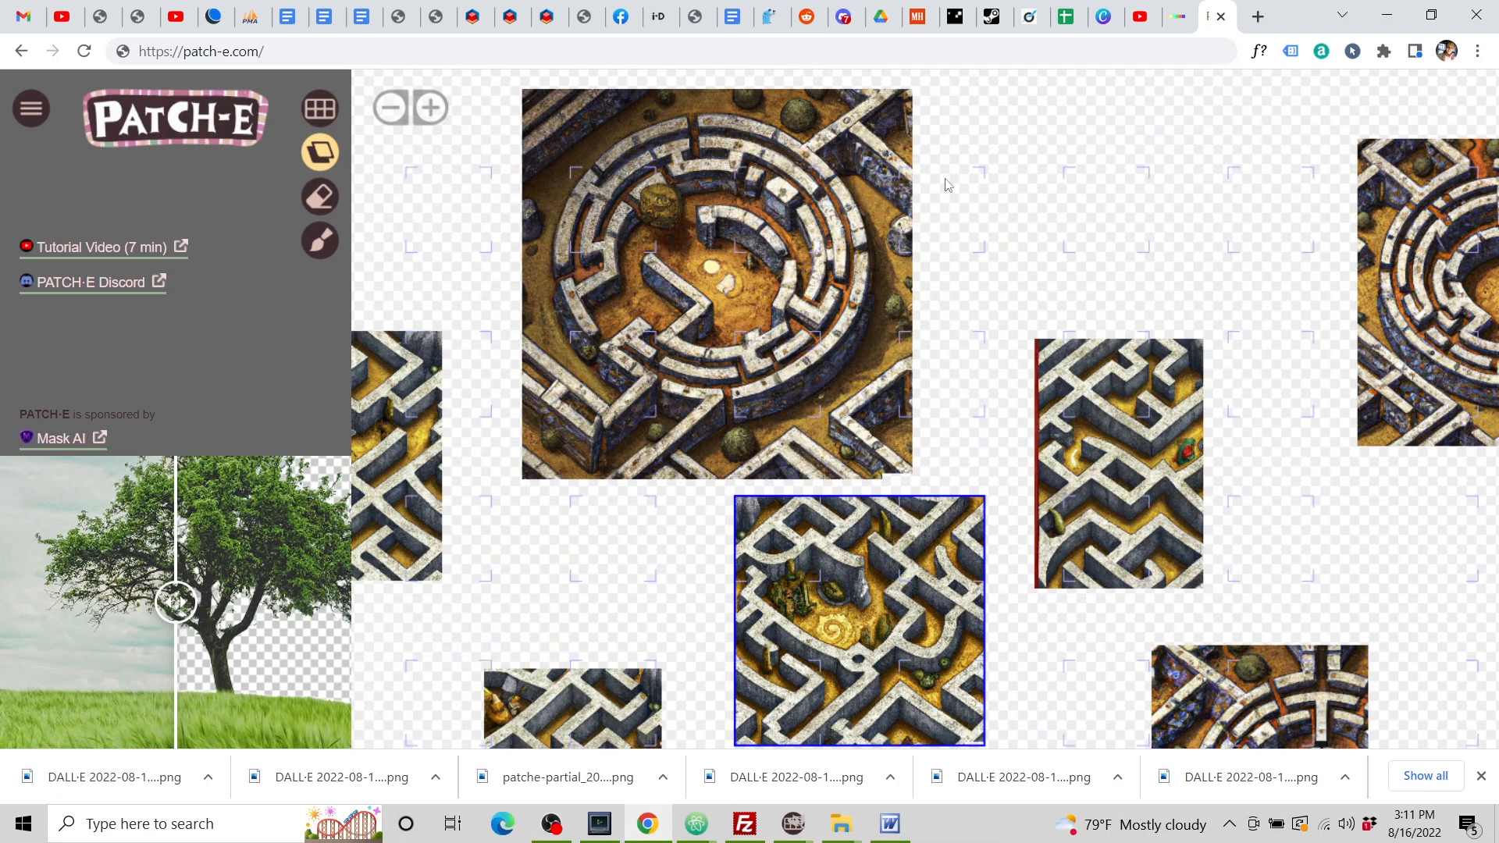
pyautogui.moveTo(914, 92); pyautogui.dragTo(861, 140)
pyautogui.moveTo(1033, 238); pyautogui.dragTo(1053, 208)
pyautogui.scroll(-1, 1047, 198)
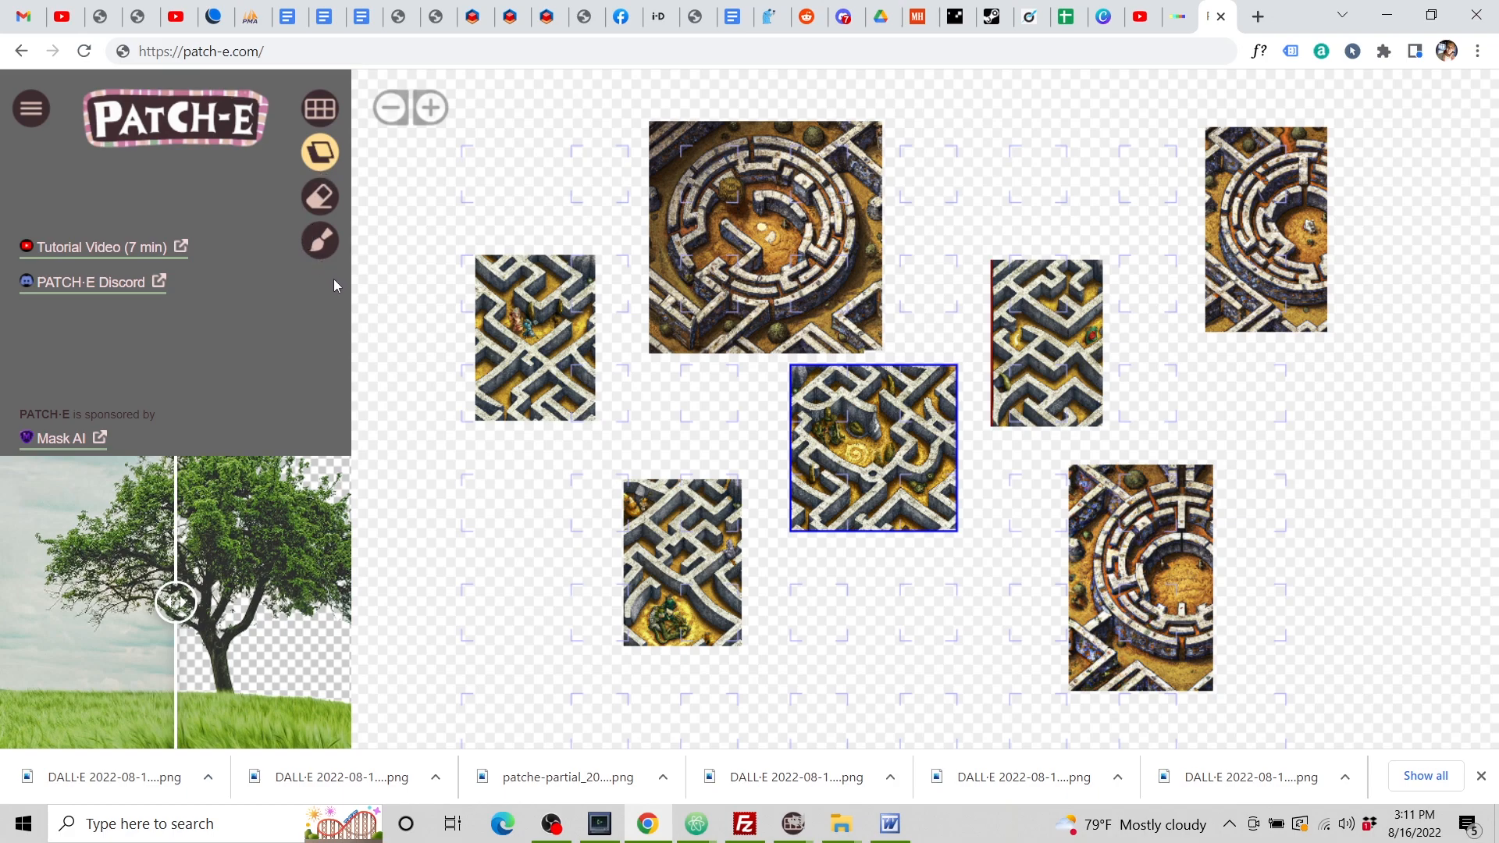
# Erase the dark upper-left corner of the large circular labyrinth with an enlarged eraser, following its outer wall.
pyautogui.click(325, 204)
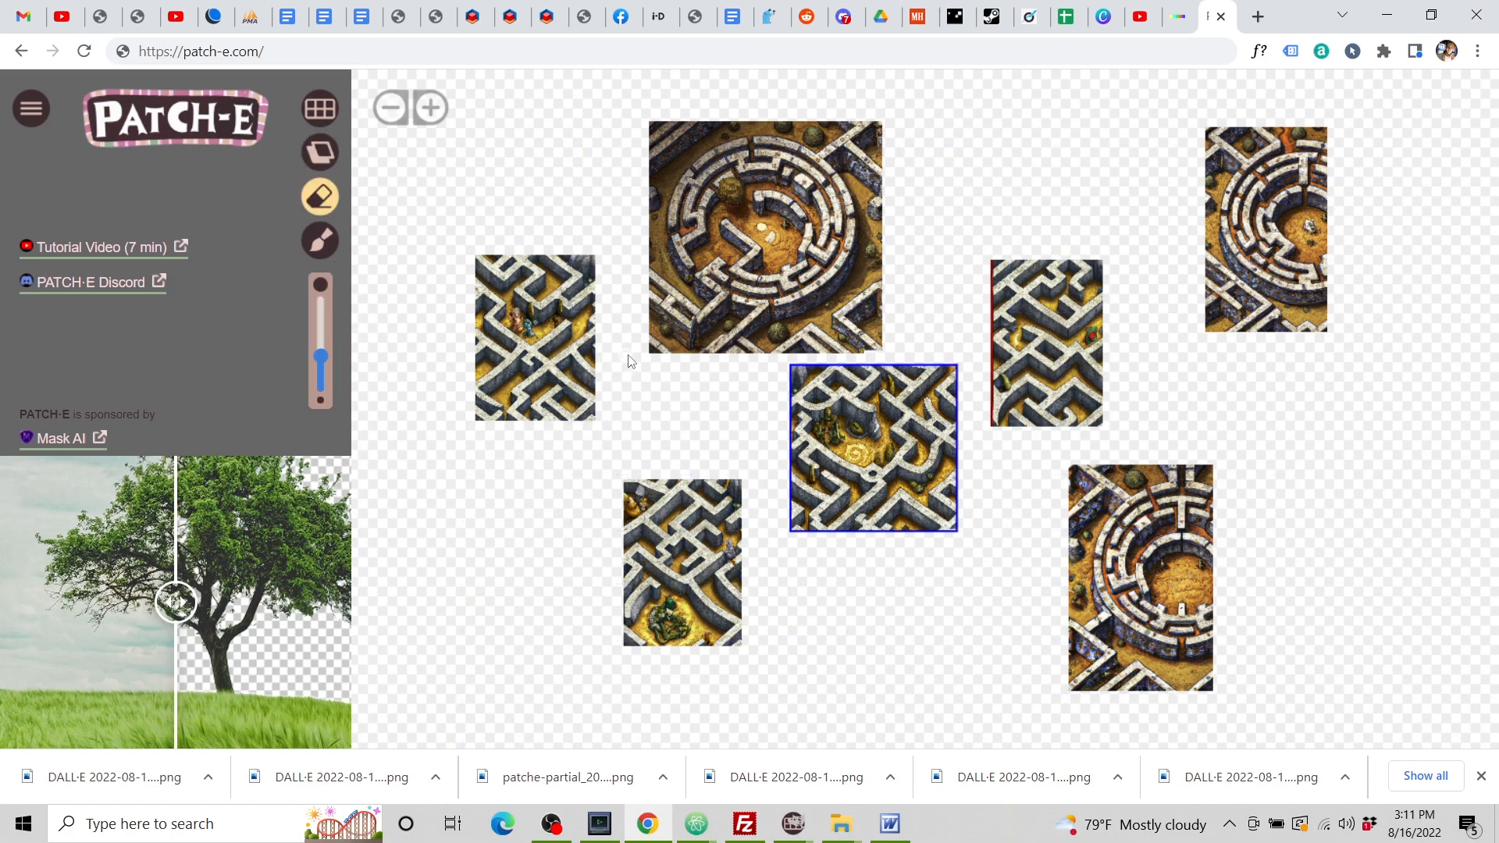
pyautogui.moveTo(318, 355); pyautogui.dragTo(321, 306)
pyautogui.moveTo(671, 176)
pyautogui.mouseDown()
pyautogui.moveTo(670, 153)
pyautogui.moveTo(674, 195)
pyautogui.mouseUp()
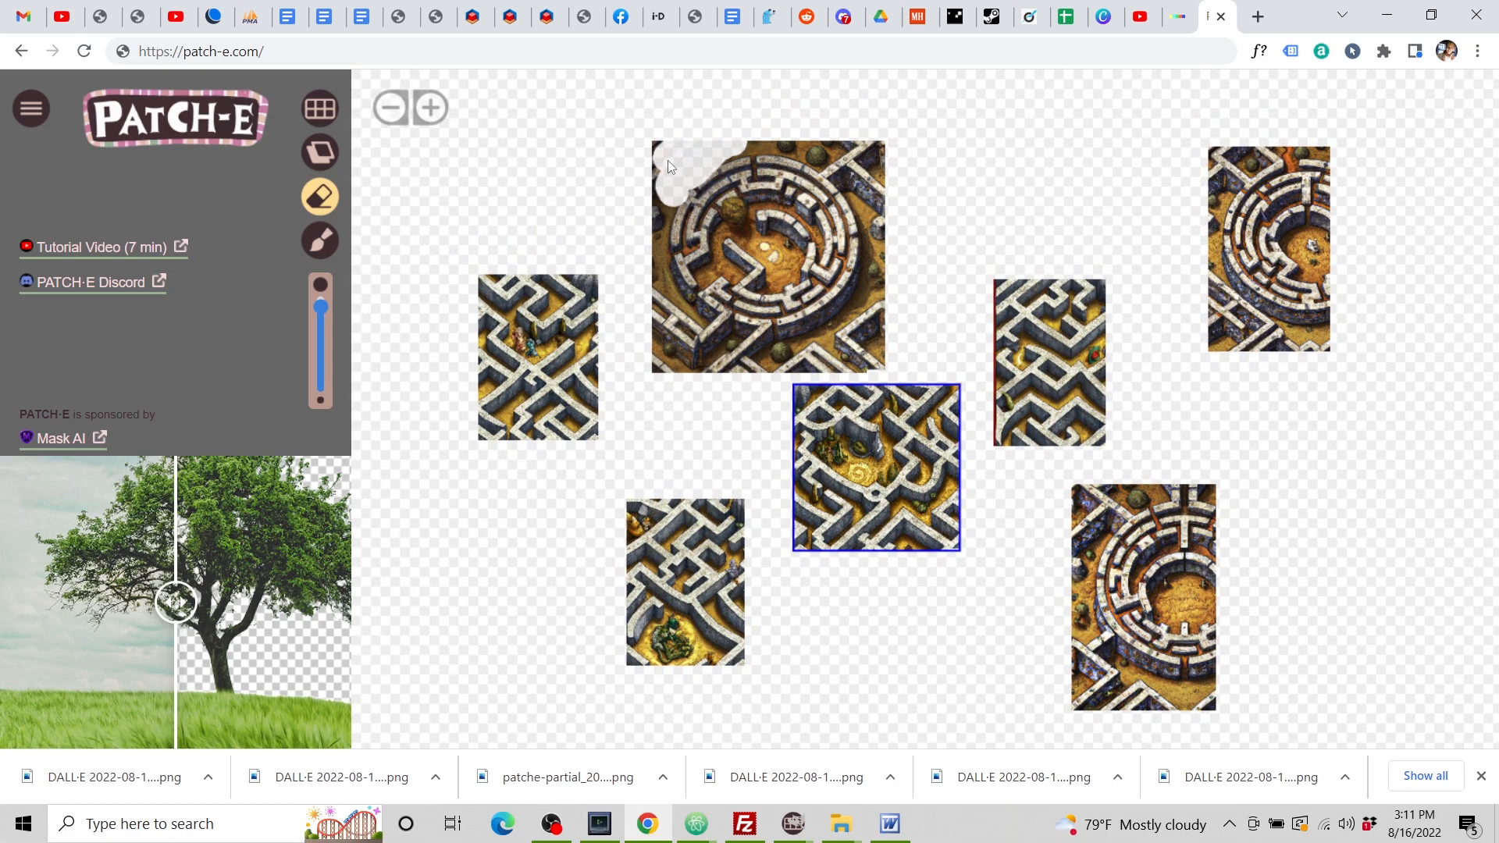
pyautogui.moveTo(660, 144); pyautogui.dragTo(648, 199)
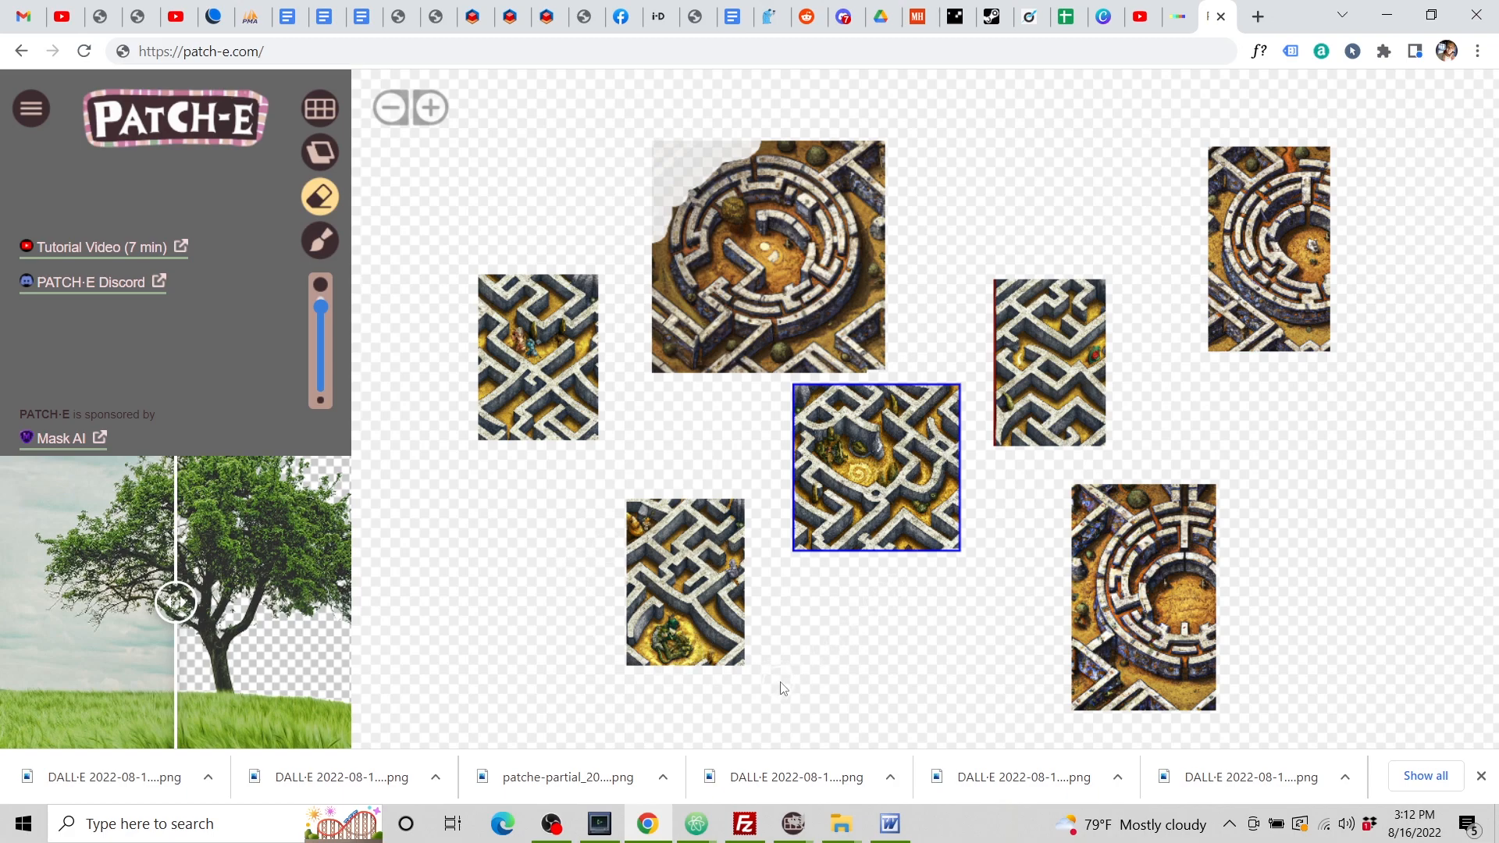
# Erase the red and green object near the right edge of the red-edged labyrinth piece with a smaller eraser.
pyautogui.scroll(3, 673, 665)
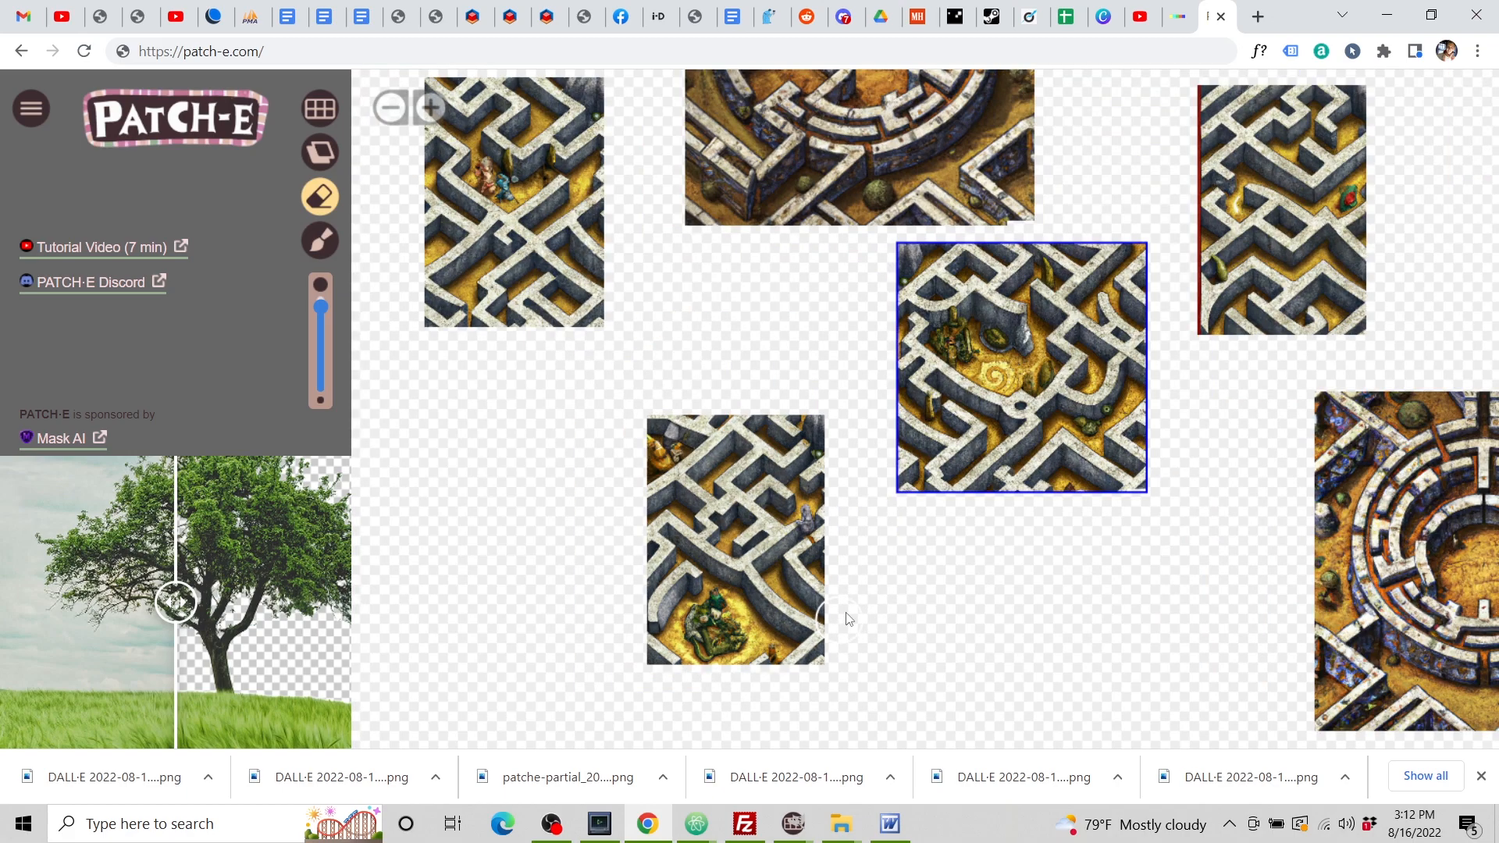
pyautogui.scroll(-2, 839, 625)
pyautogui.moveTo(1212, 615); pyautogui.dragTo(1044, 730)
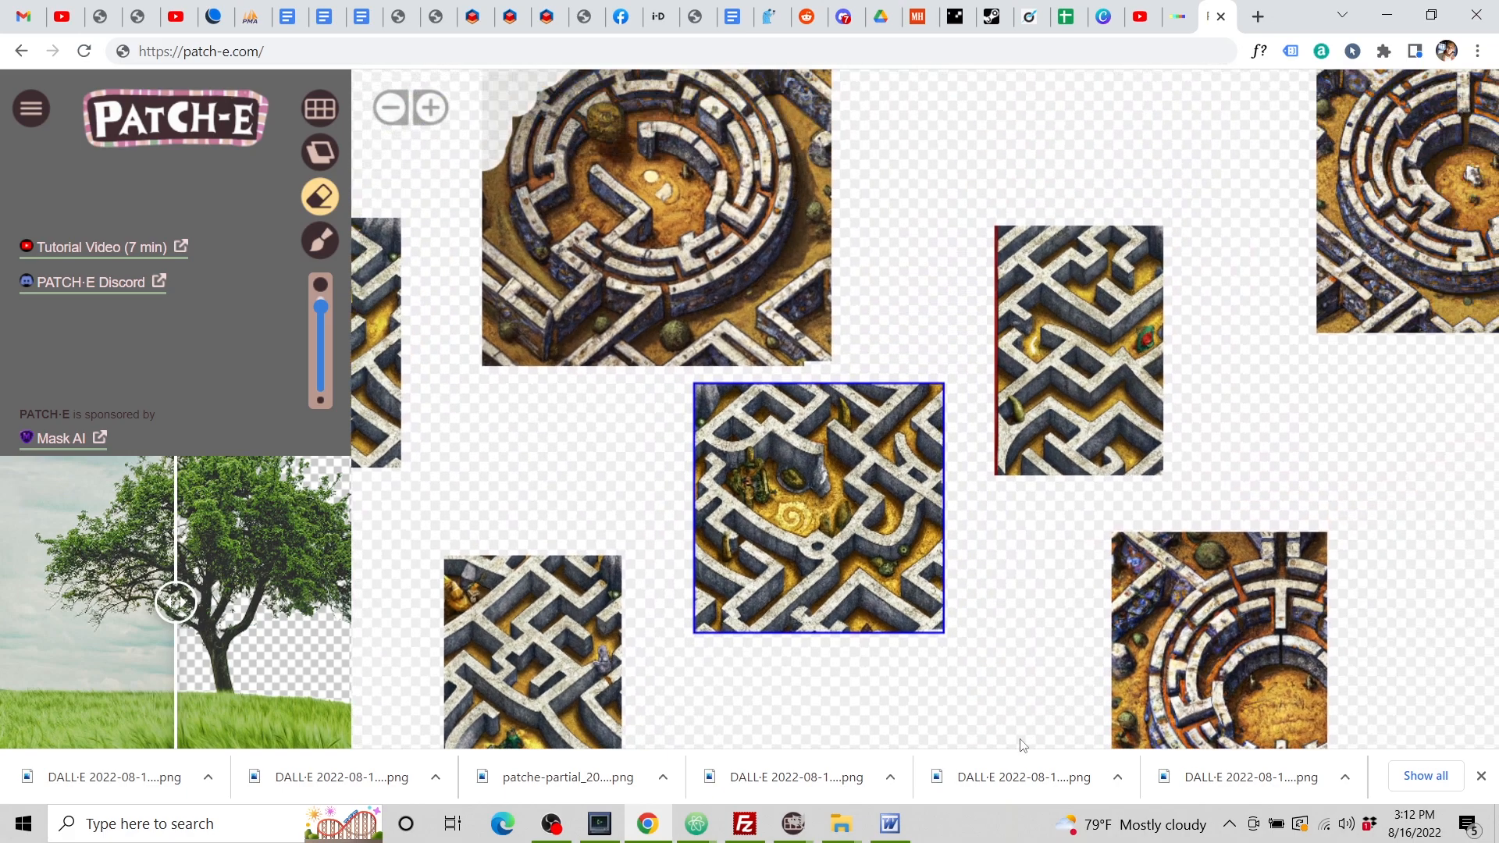
pyautogui.scroll(4, 1085, 386)
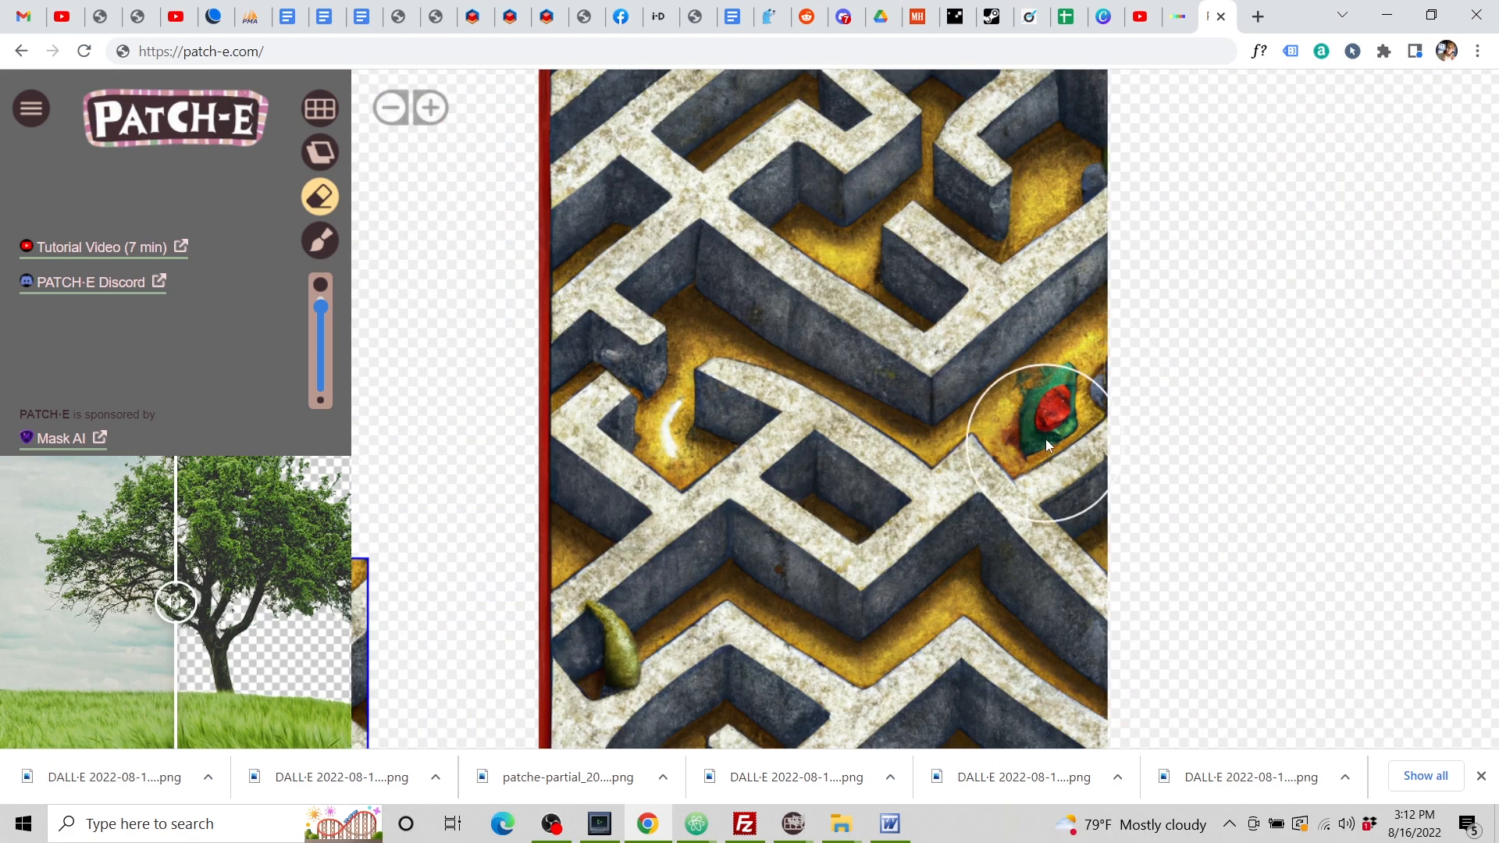
pyautogui.click(312, 364)
pyautogui.moveTo(312, 364); pyautogui.dragTo(318, 370)
pyautogui.moveTo(1004, 384)
pyautogui.mouseDown()
pyautogui.moveTo(1062, 364)
pyautogui.moveTo(1035, 420)
pyautogui.moveTo(1069, 401)
pyautogui.mouseUp()
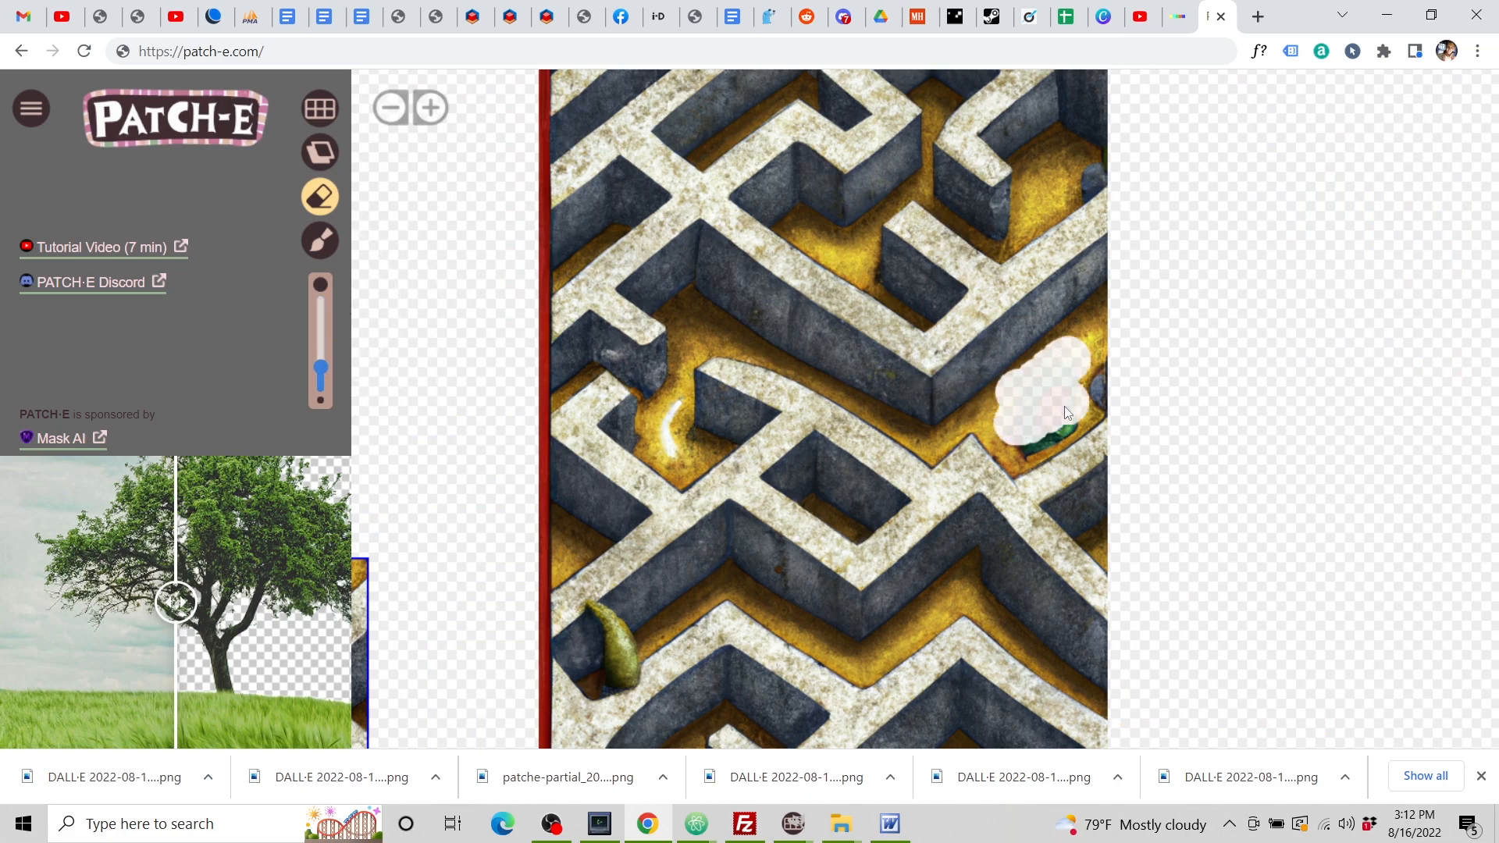
# Download the grid cell that overlaps the top of the blue-outlined tile and the large circular labyrinth as a partial image.
pyautogui.scroll(-3, 1013, 402)
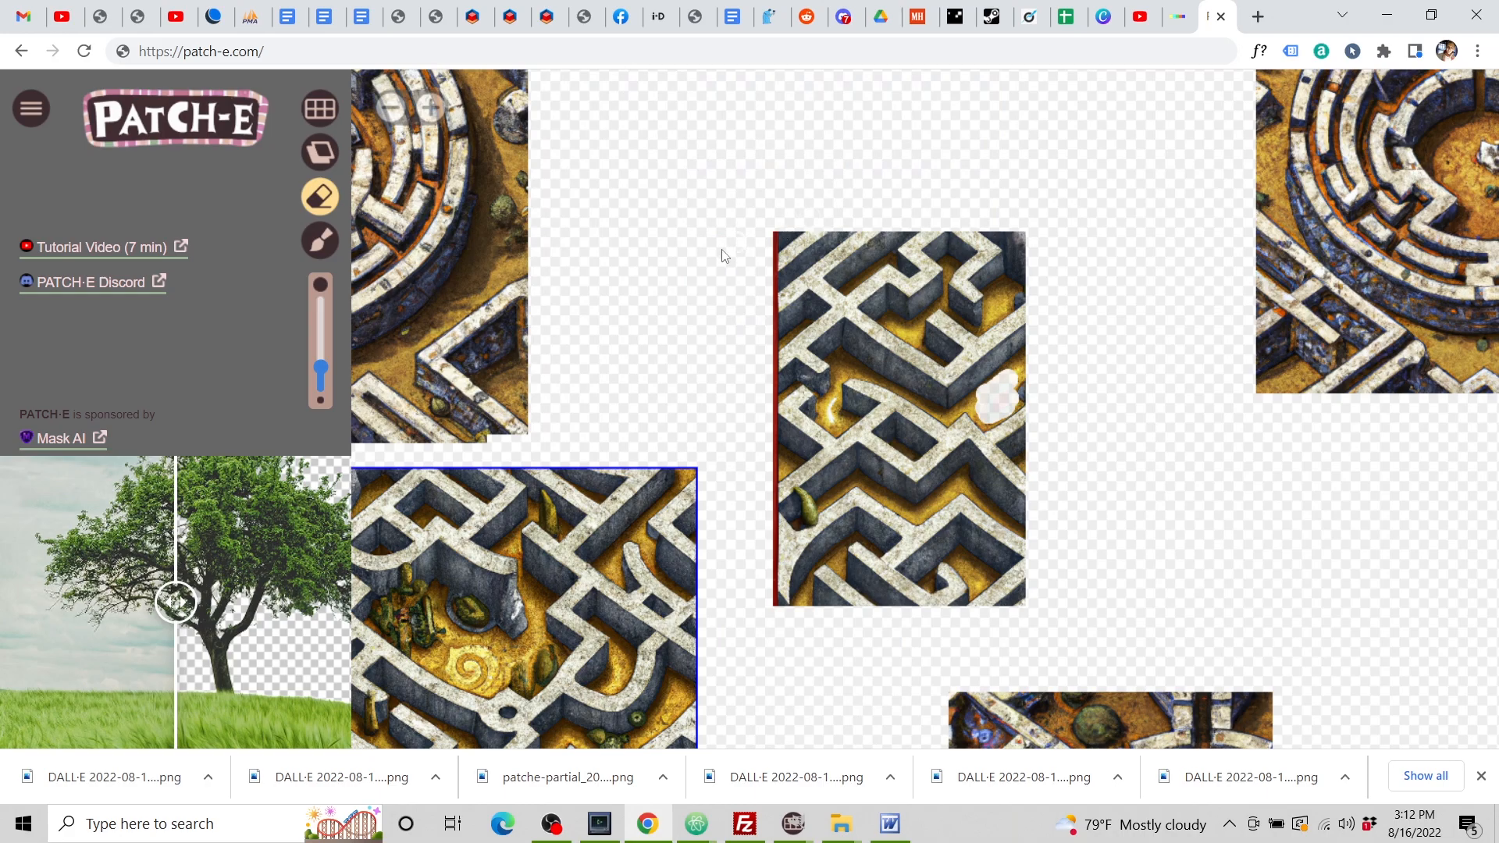
pyautogui.scroll(-1, 655, 292)
pyautogui.scroll(6, 781, 281)
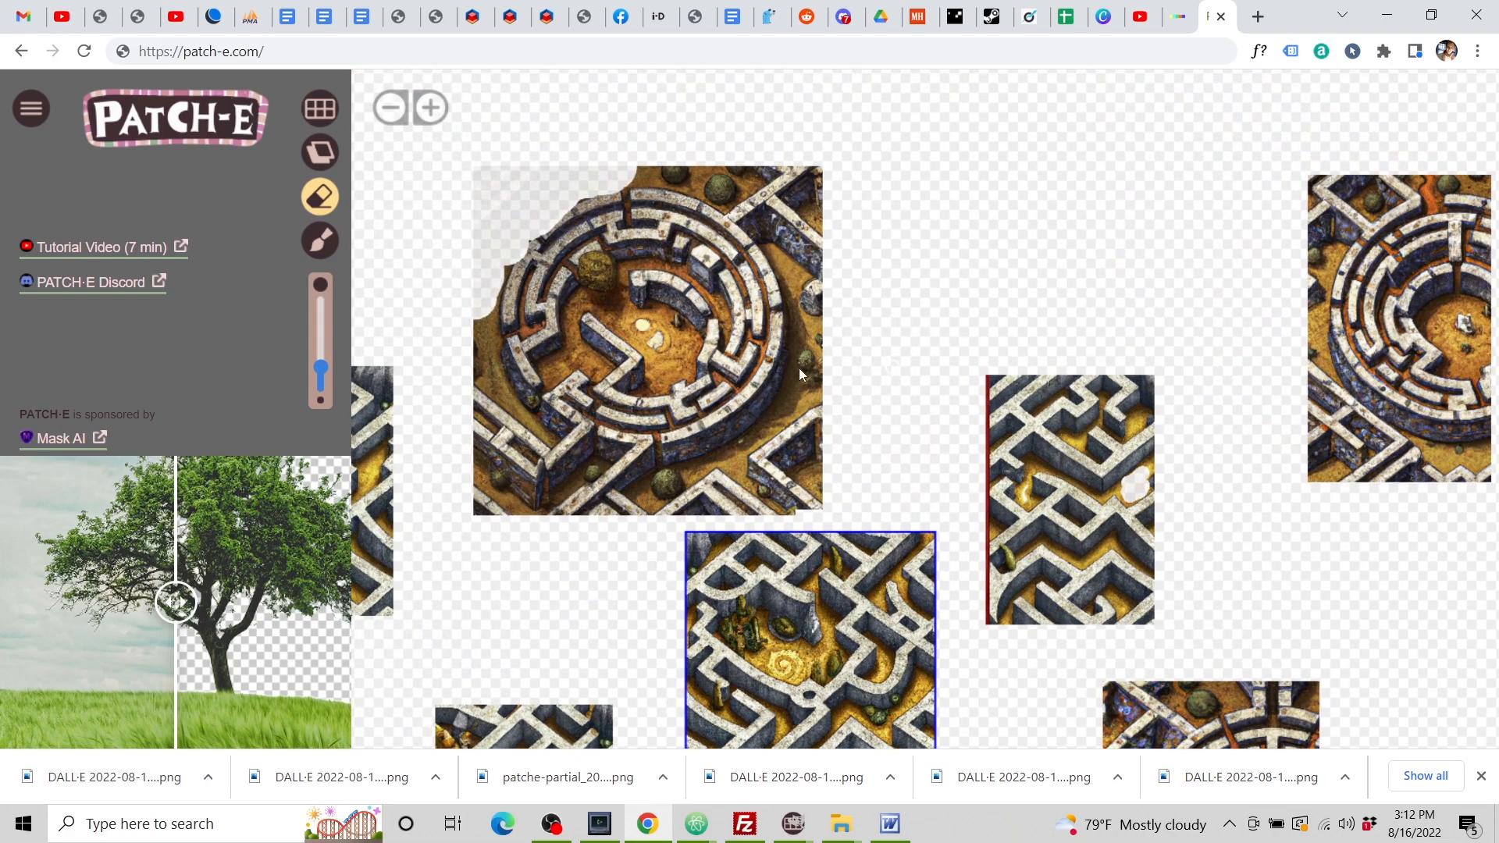
pyautogui.scroll(-5, 882, 437)
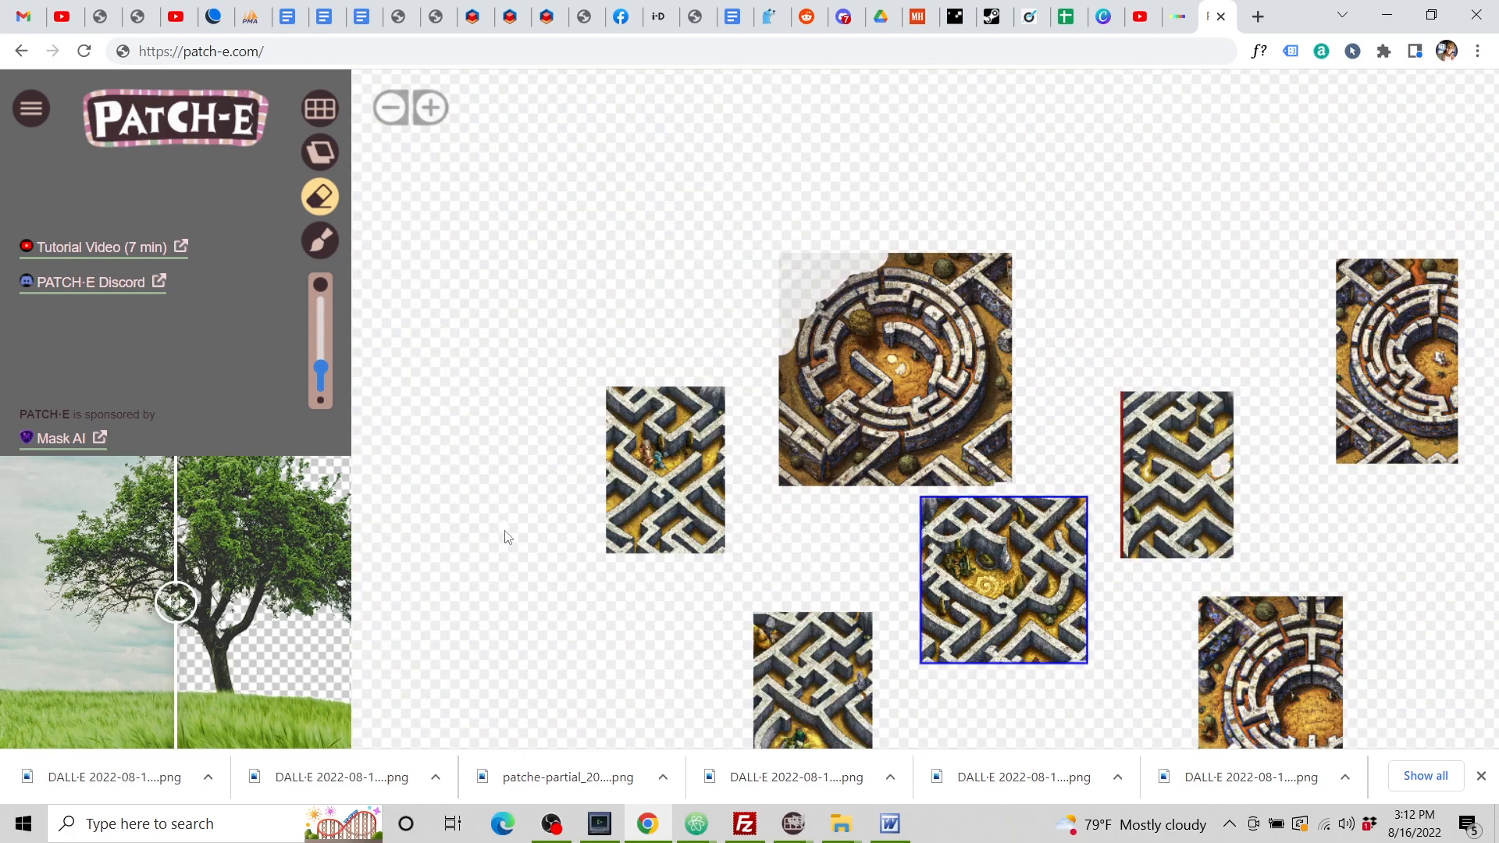
pyautogui.moveTo(504, 531); pyautogui.dragTo(439, 457)
pyautogui.moveTo(993, 668); pyautogui.dragTo(895, 658)
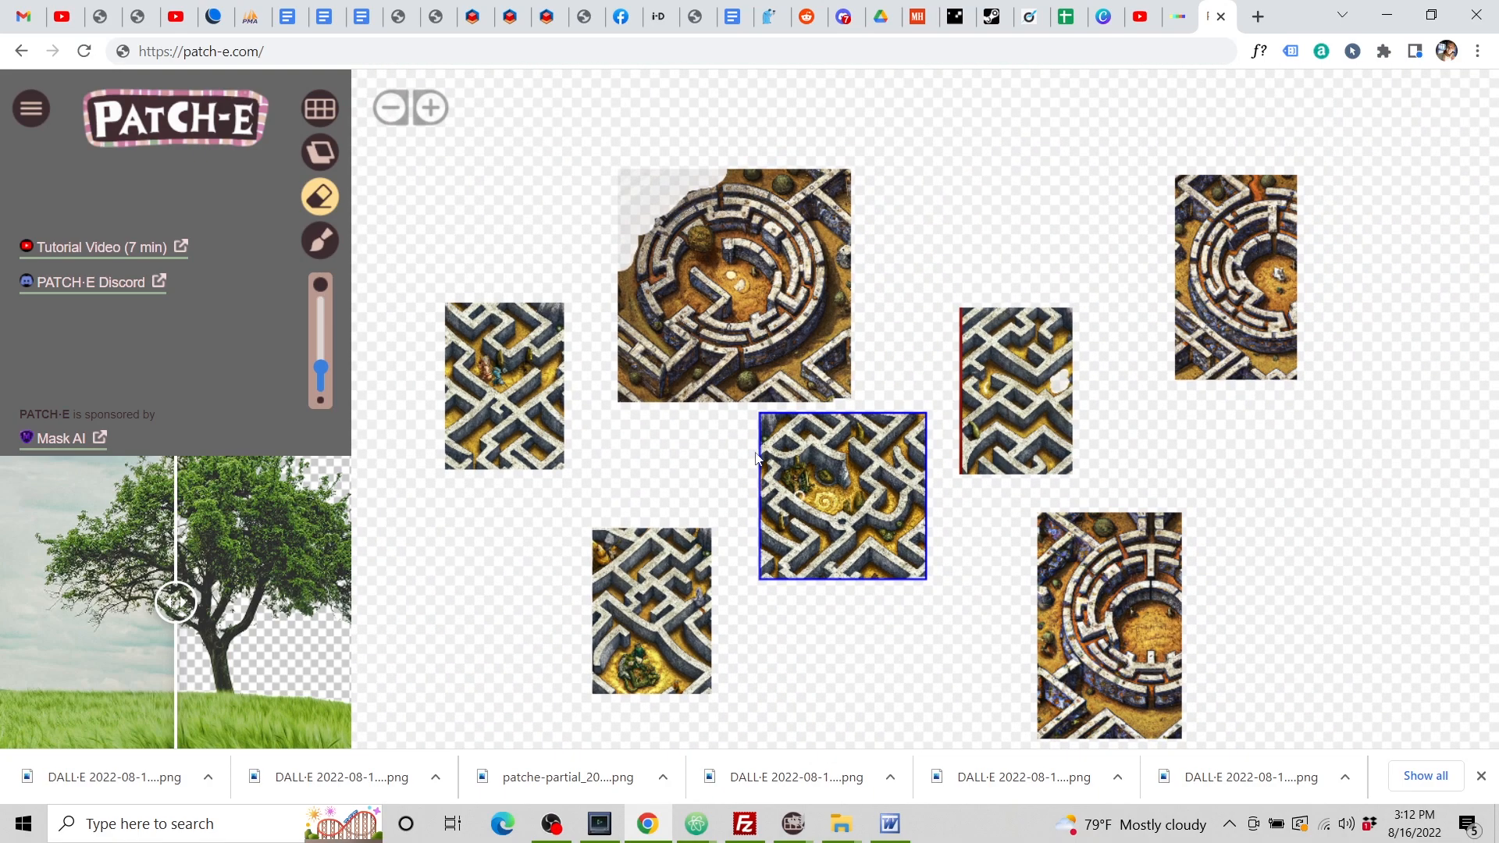
pyautogui.click(320, 121)
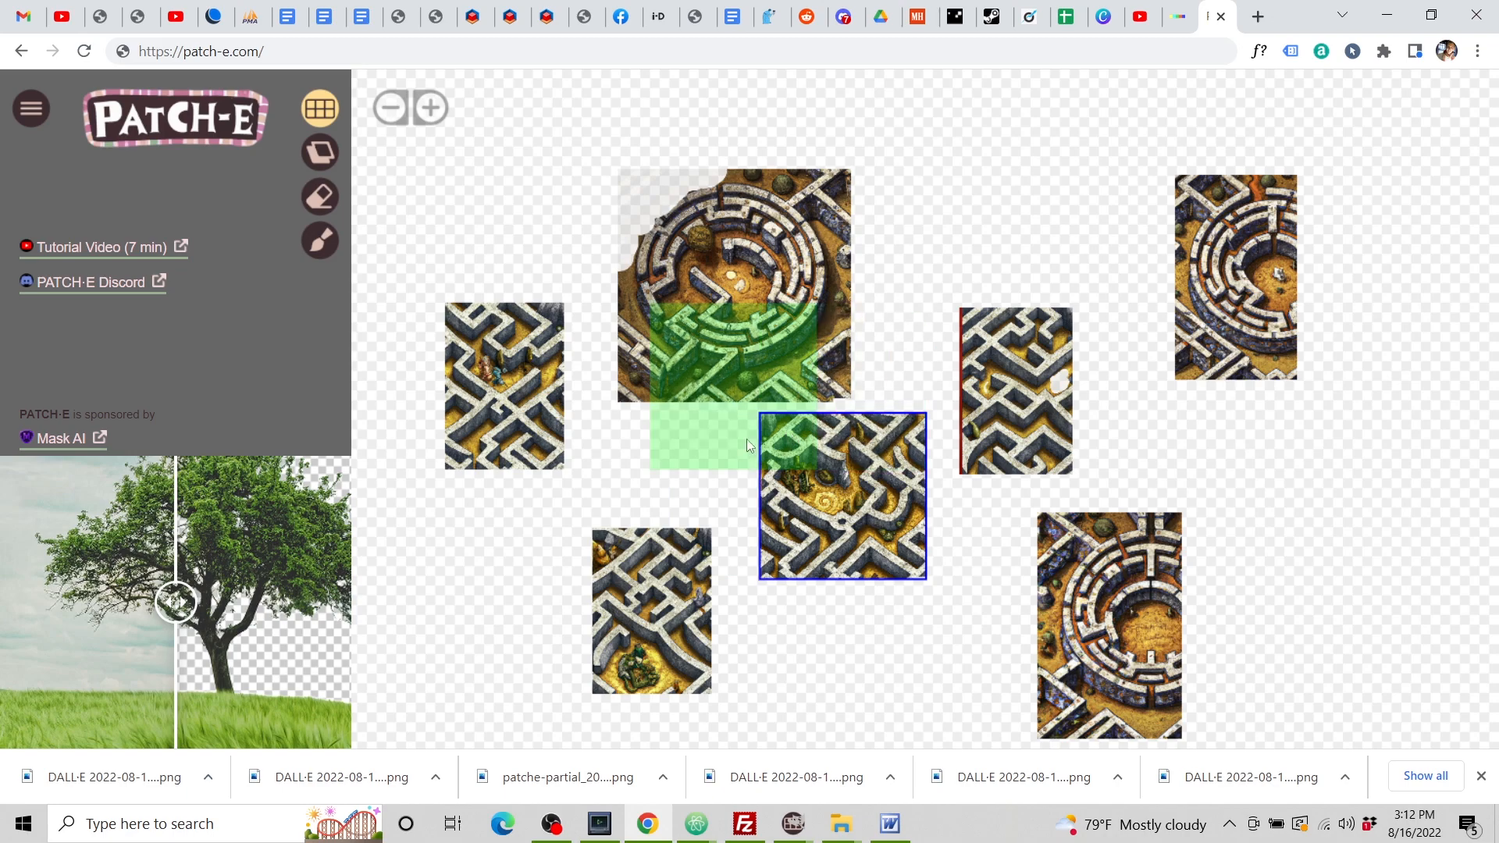
pyautogui.rightClick(840, 433)
pyautogui.click(869, 452)
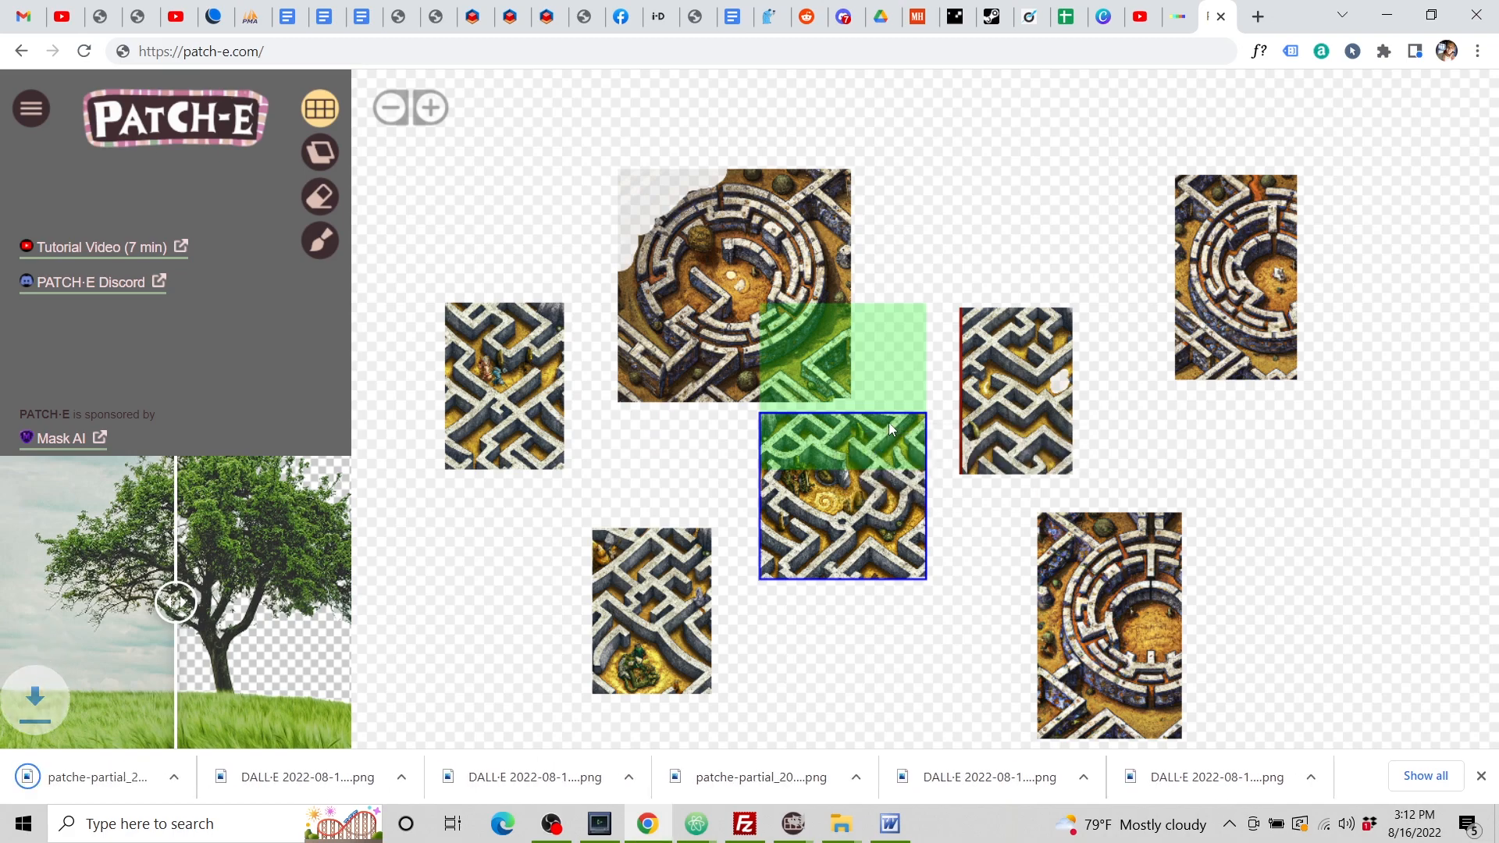
# Switch to DALL·E, upload patche-partial_2022-08-16T19_12_49.png with its full crop, and open it for image editing.
pyautogui.click(1177, 17)
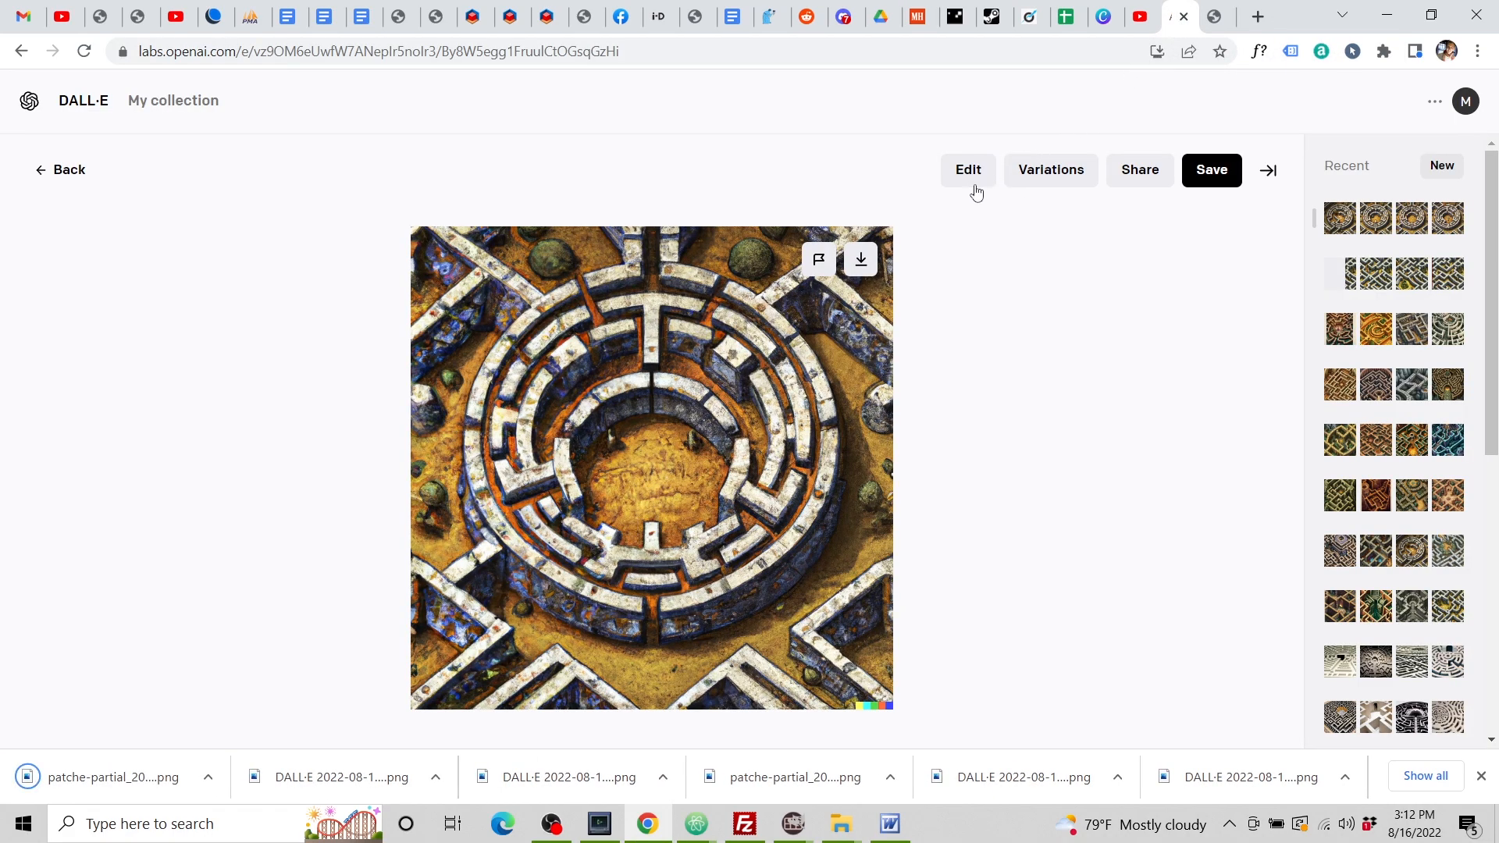
pyautogui.click(56, 173)
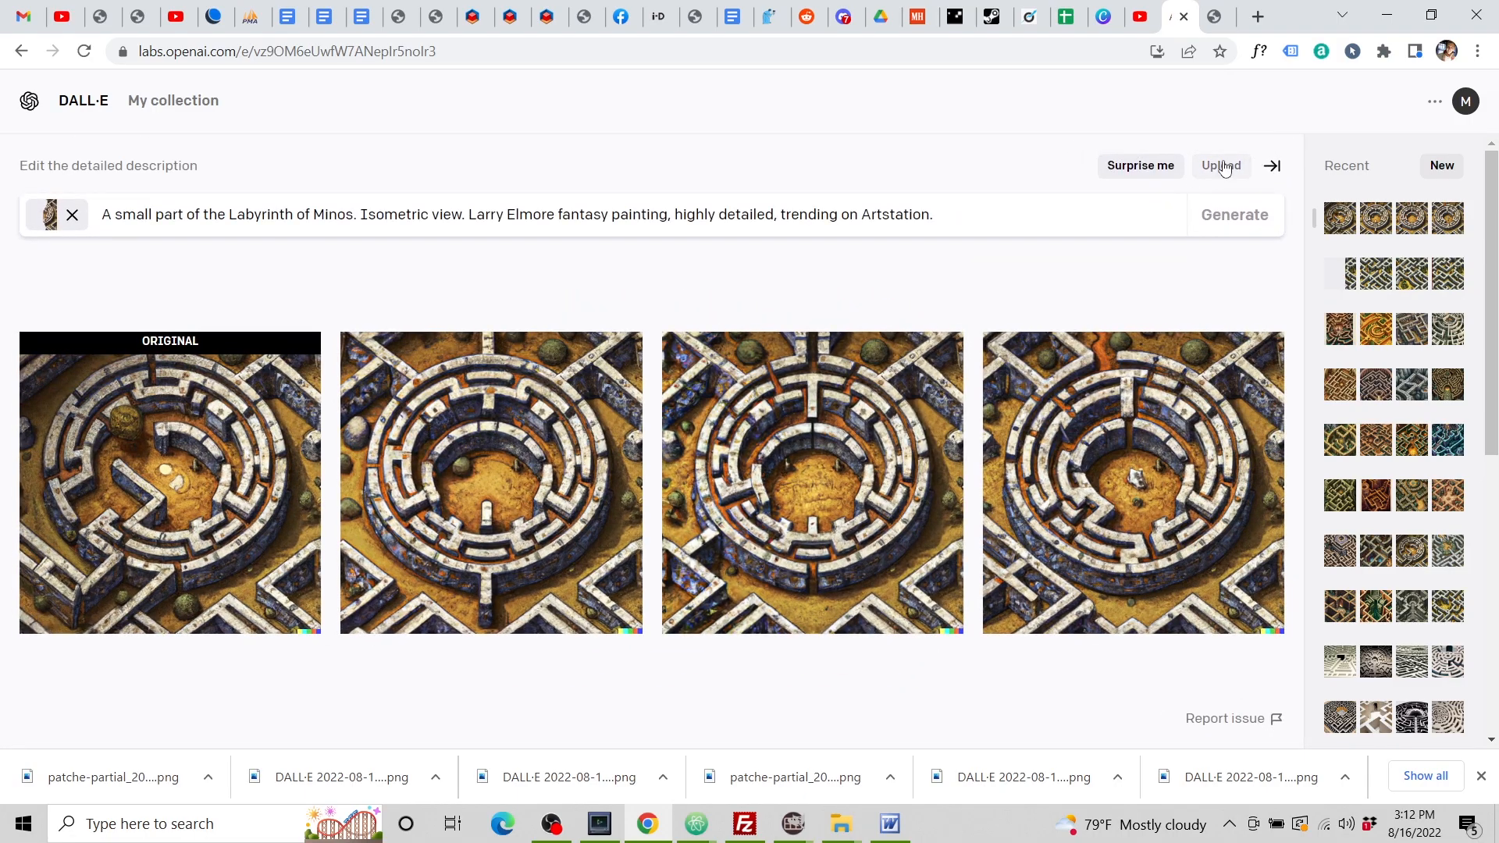
pyautogui.click(1223, 166)
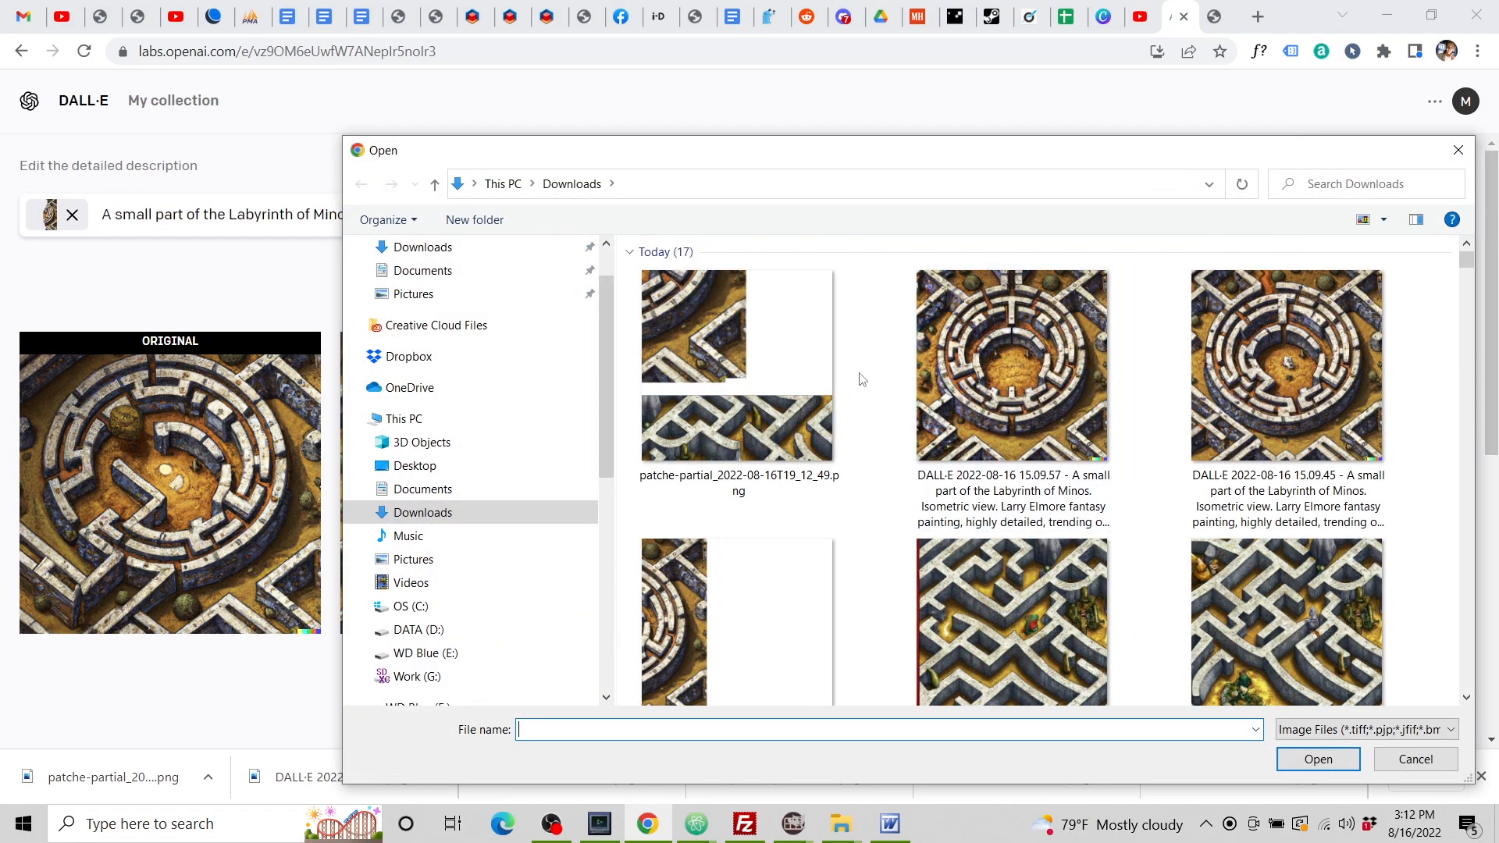
pyautogui.click(737, 367)
pyautogui.click(1317, 759)
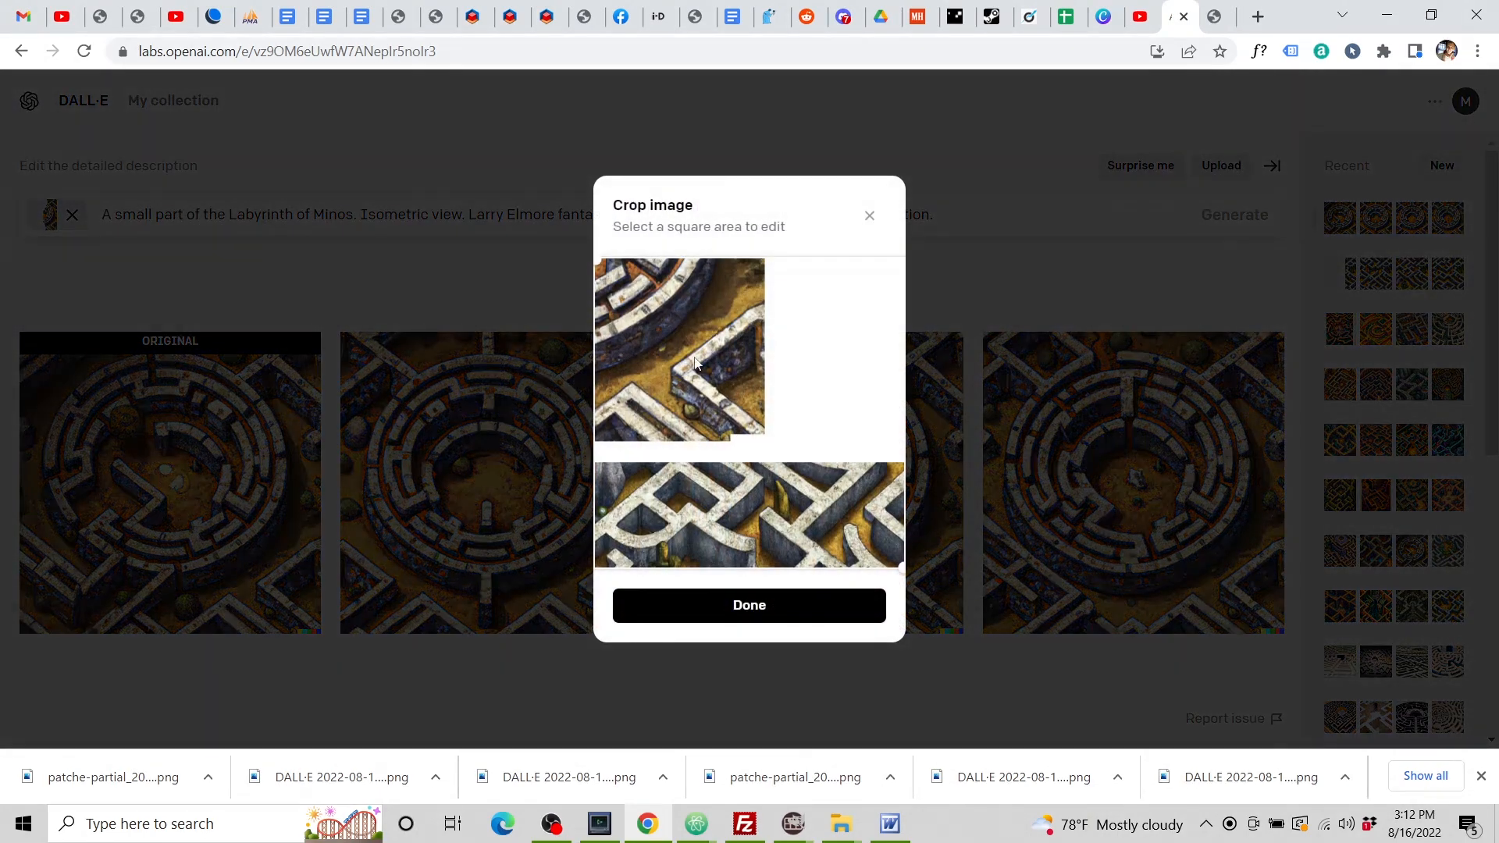
pyautogui.click(725, 601)
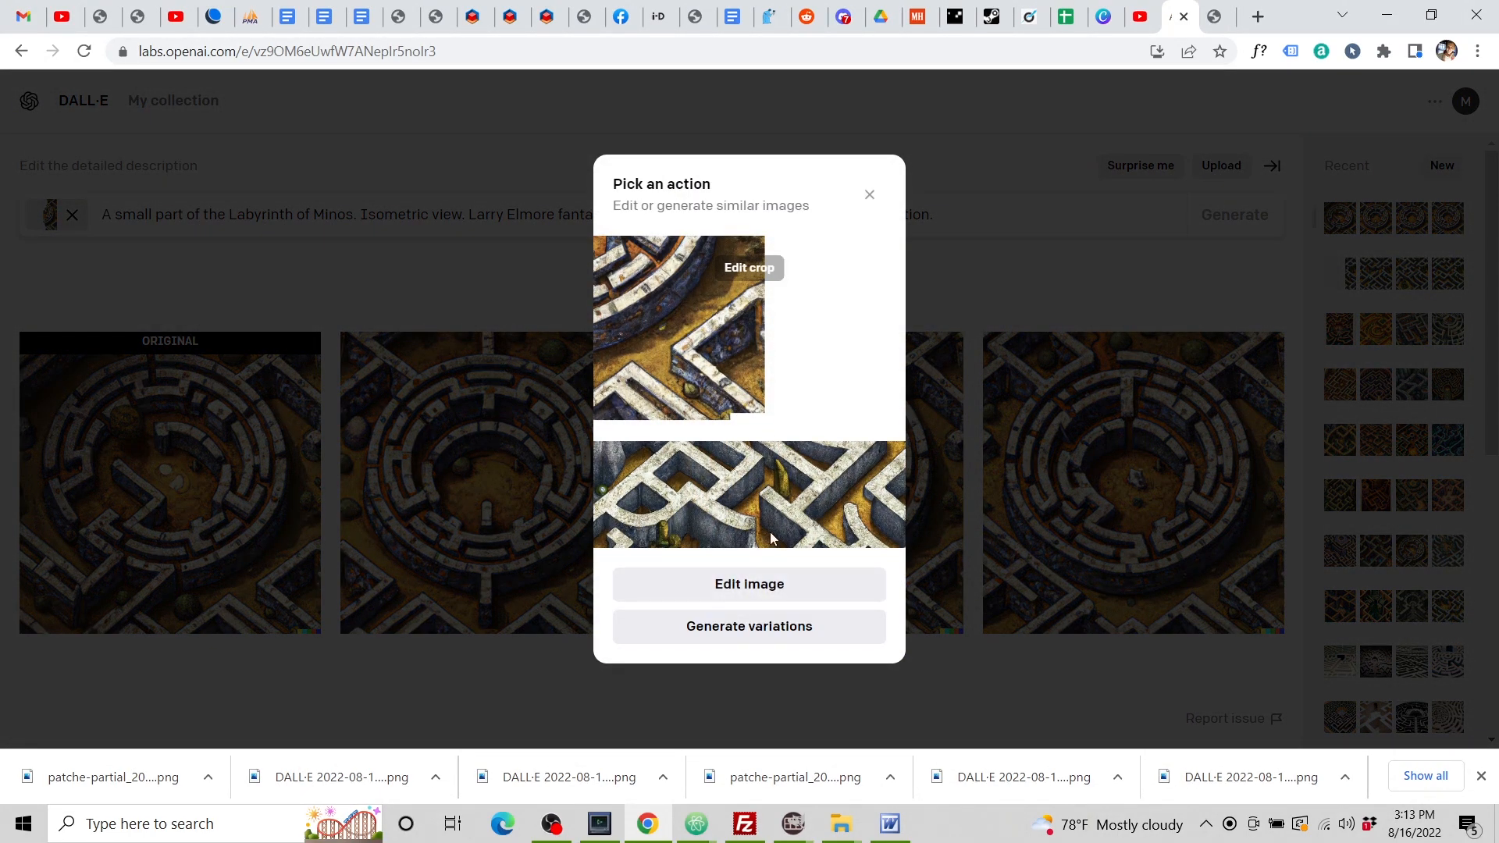
pyautogui.click(751, 587)
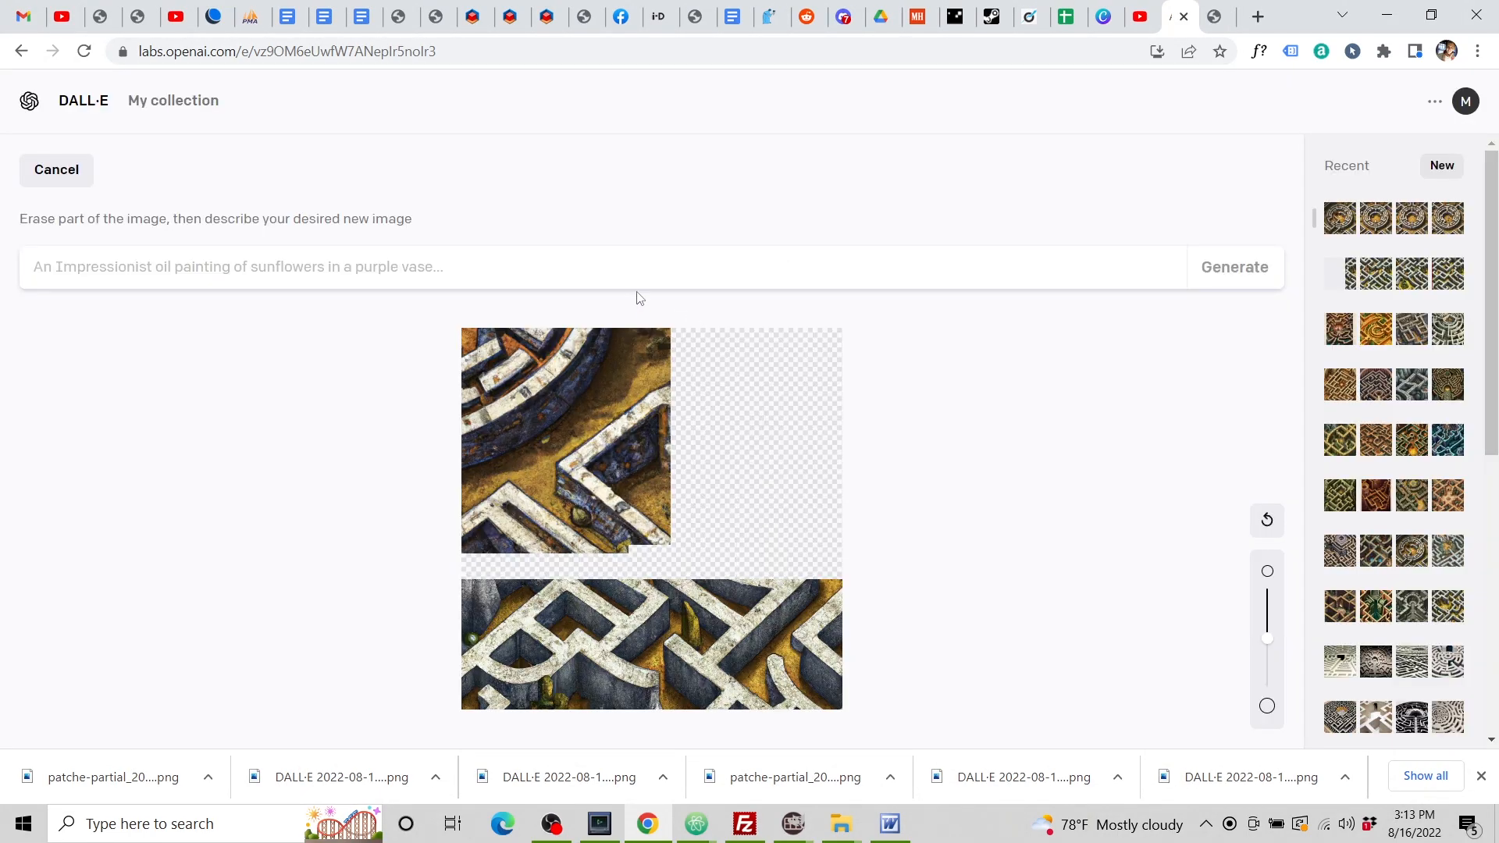
# Generate completions with the prompt "A small part of the Labyrinth of Minos. Isometric view. Larry Elmore fantasy painting, highly detailed, trending on Artstation.".
pyautogui.click(621, 270)
pyautogui.write('A small part of the Labyrinth of Minos. Isometric view. Larry Elmore fantasy painting, highly detailed, trending on Artstation.')
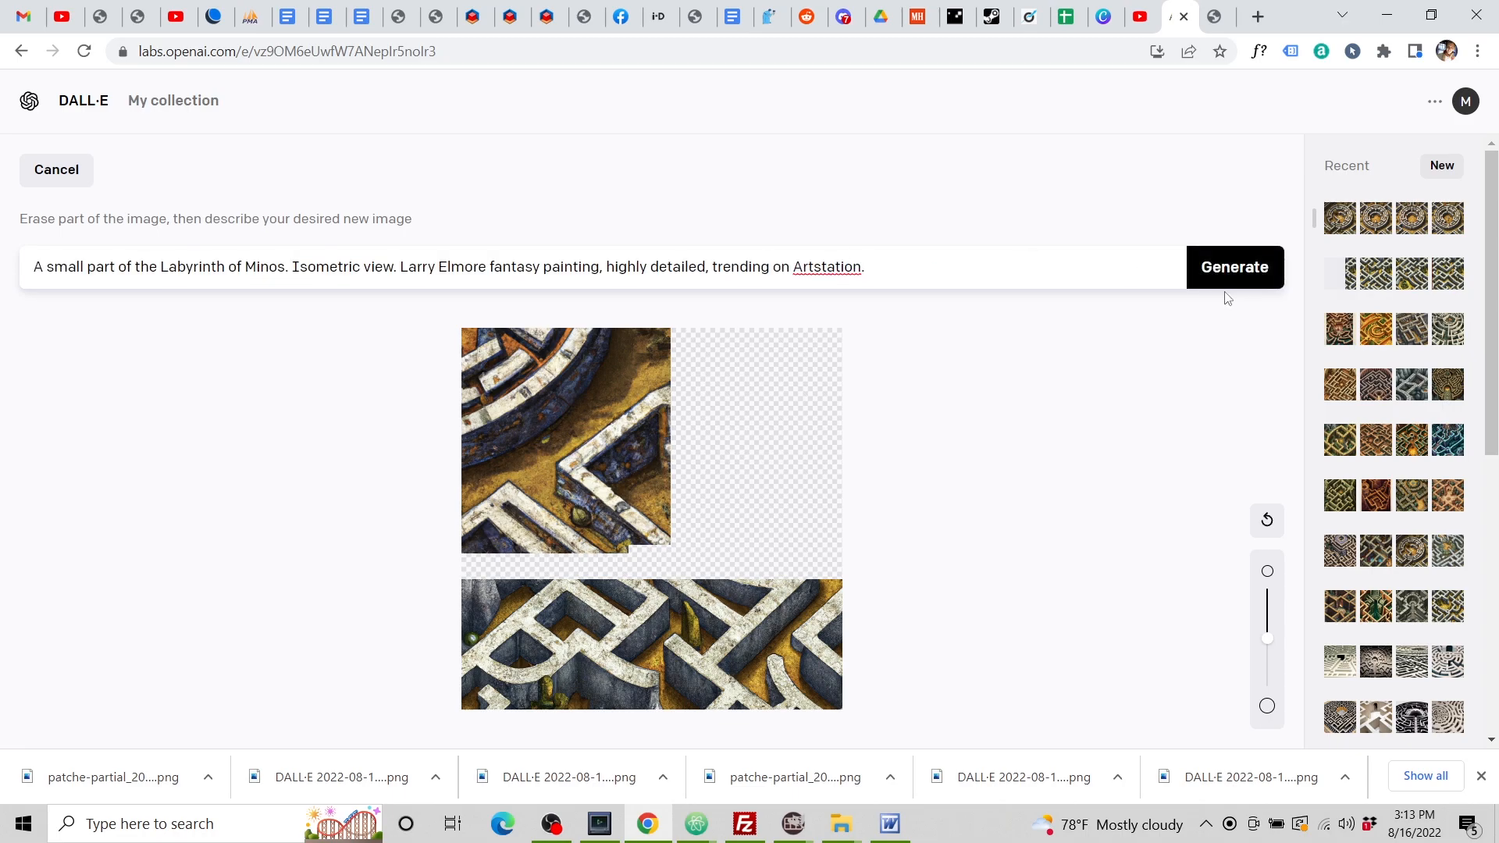
pyautogui.click(1237, 269)
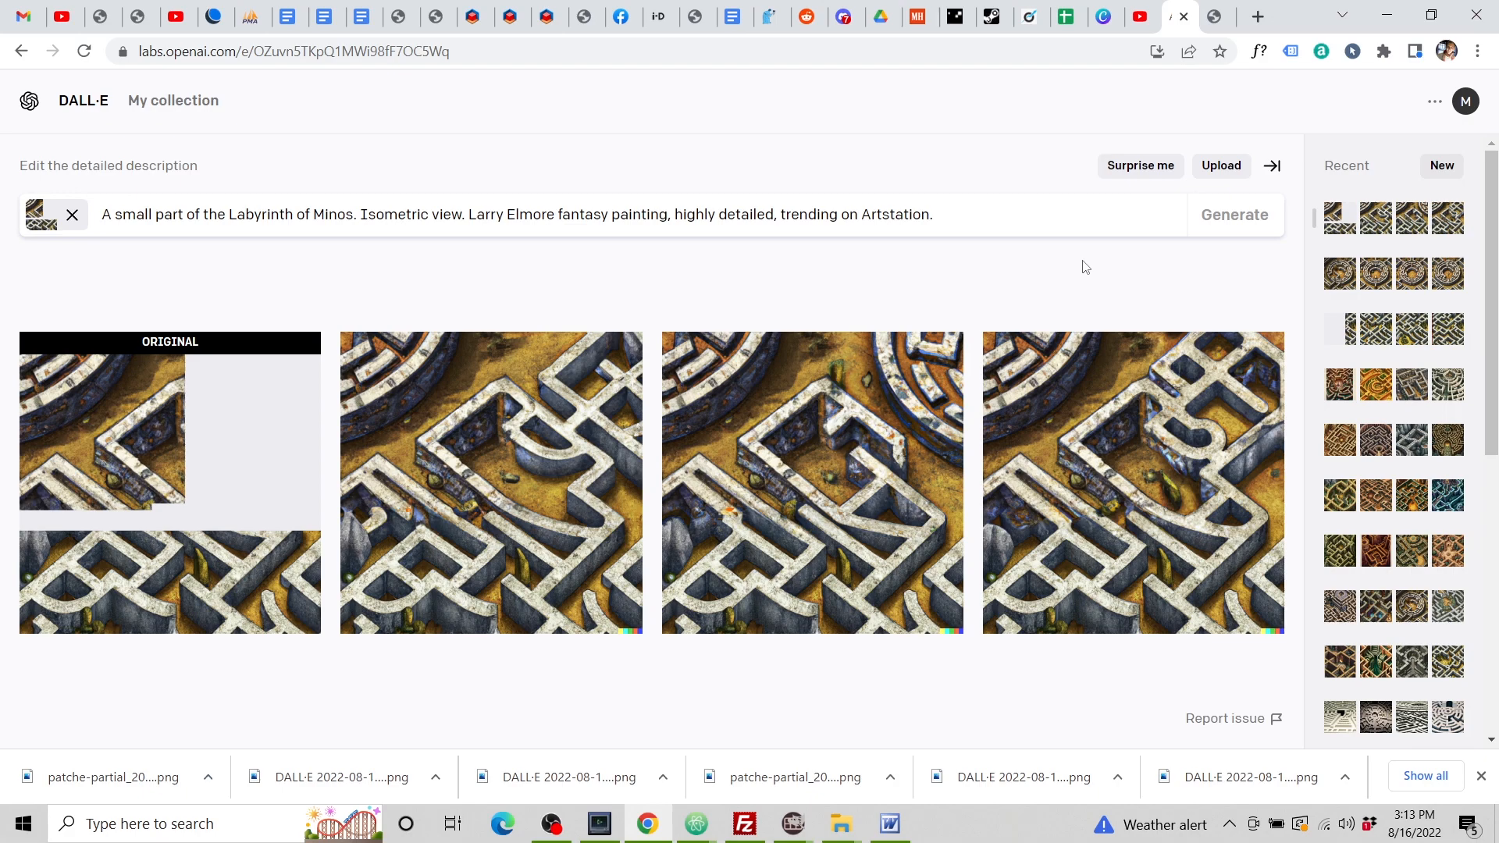
# Open the first generated completion, just after the original, and download it.
pyautogui.click(506, 505)
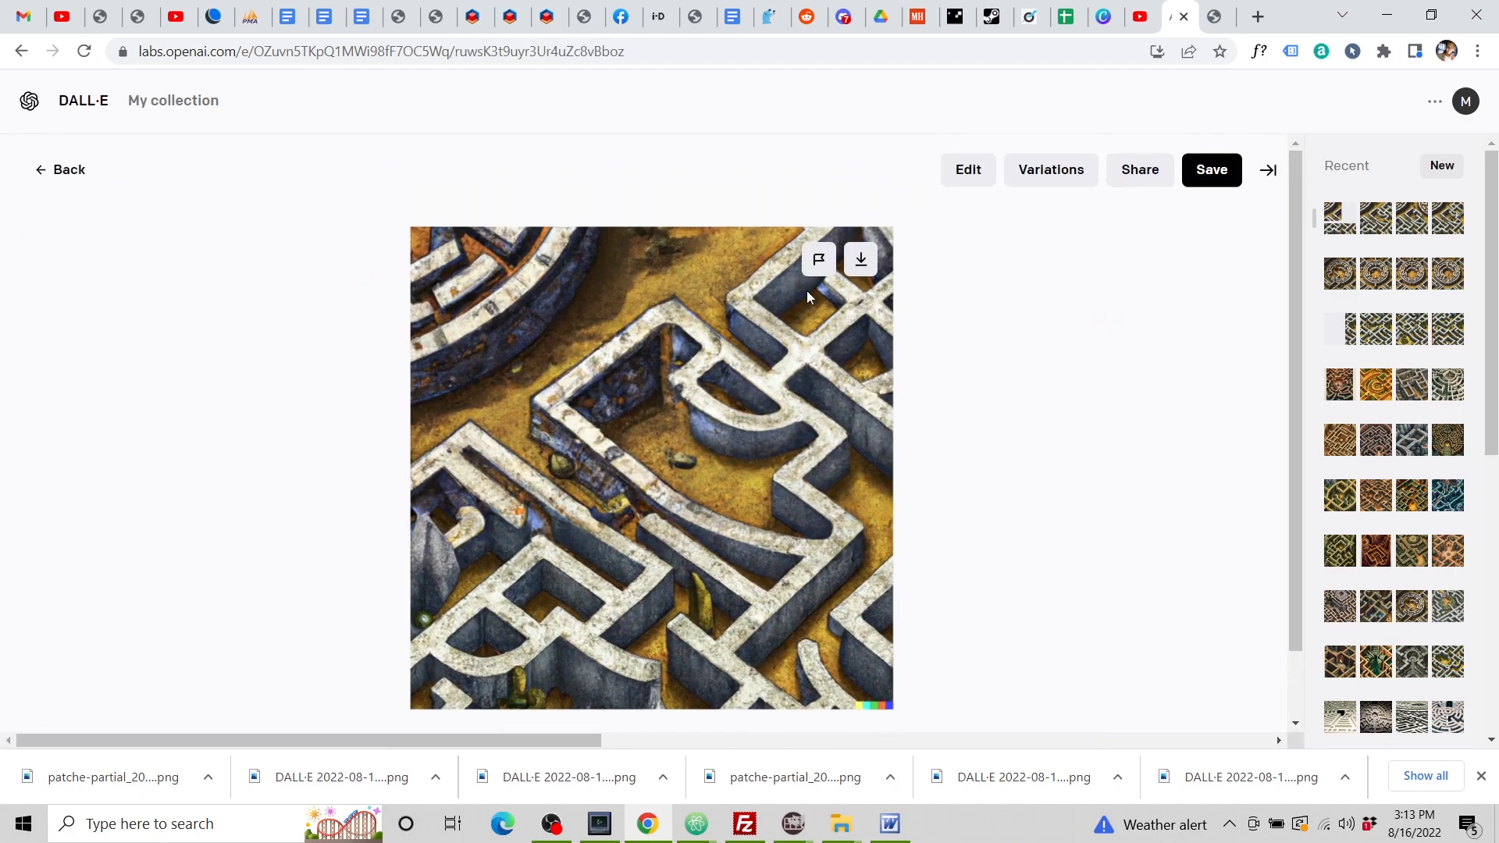
pyautogui.click(867, 257)
pyautogui.click(1142, 17)
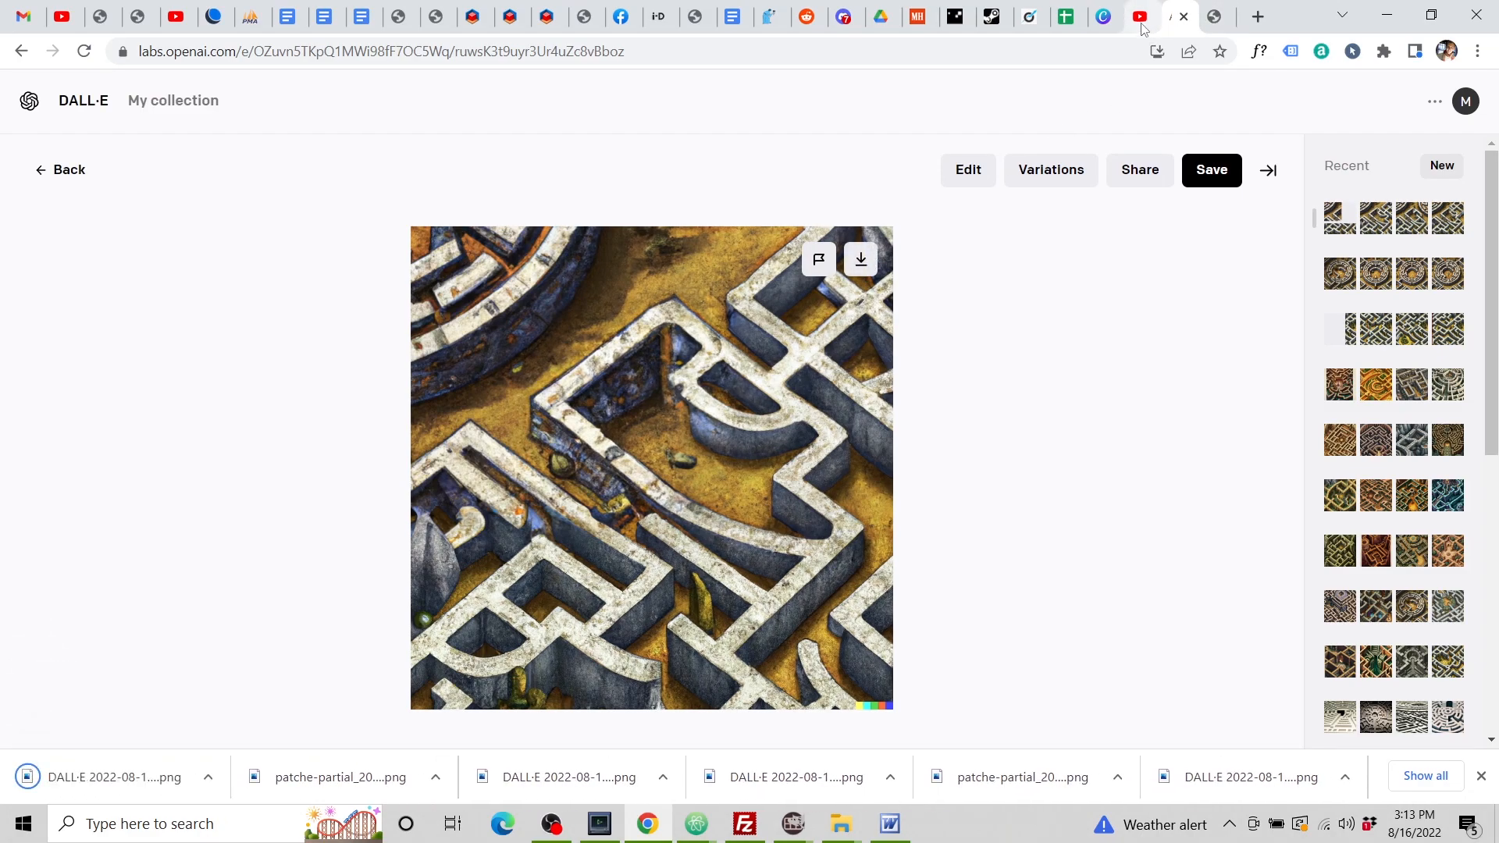
pyautogui.click(1214, 18)
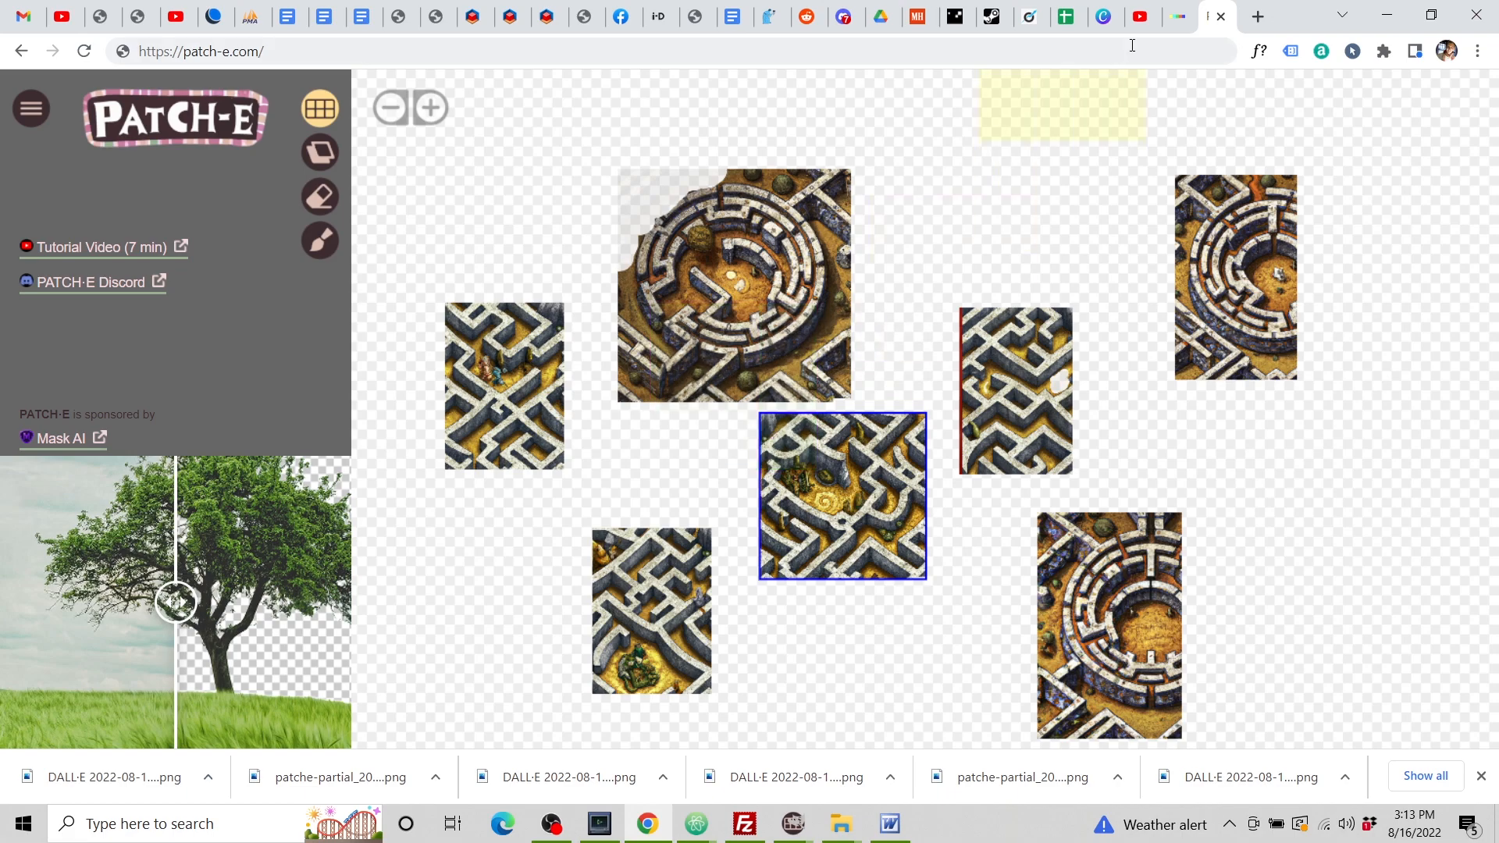
pyautogui.click(1177, 16)
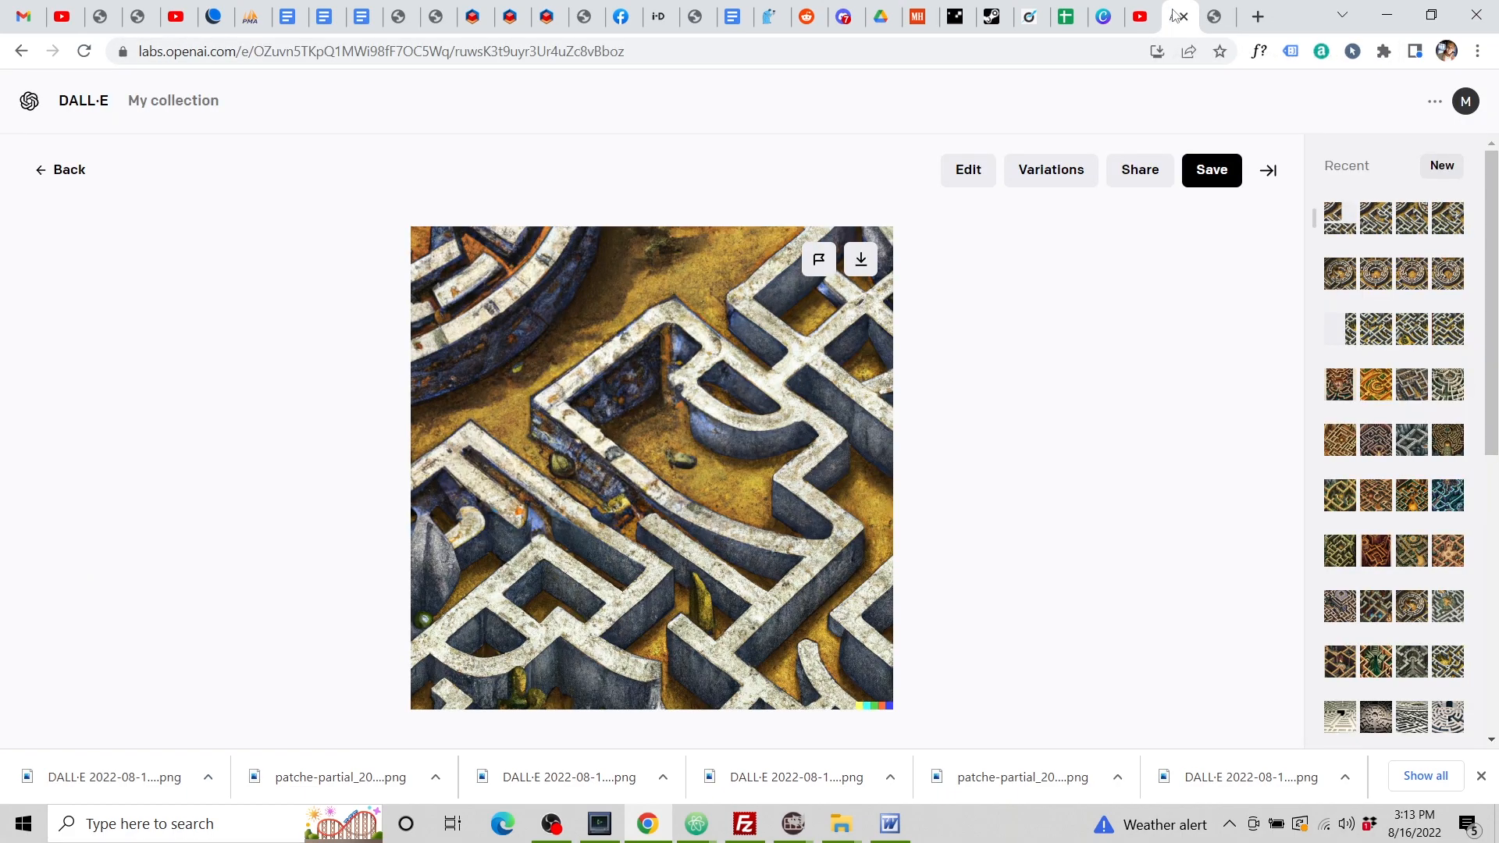
# Switch to PATCH-E and upload the DALL·E 2022-08-16 15.13.51 image as the completion for the cell overlapping the tile's top and the circular labyrinth.
pyautogui.click(1213, 16)
pyautogui.rightClick(822, 386)
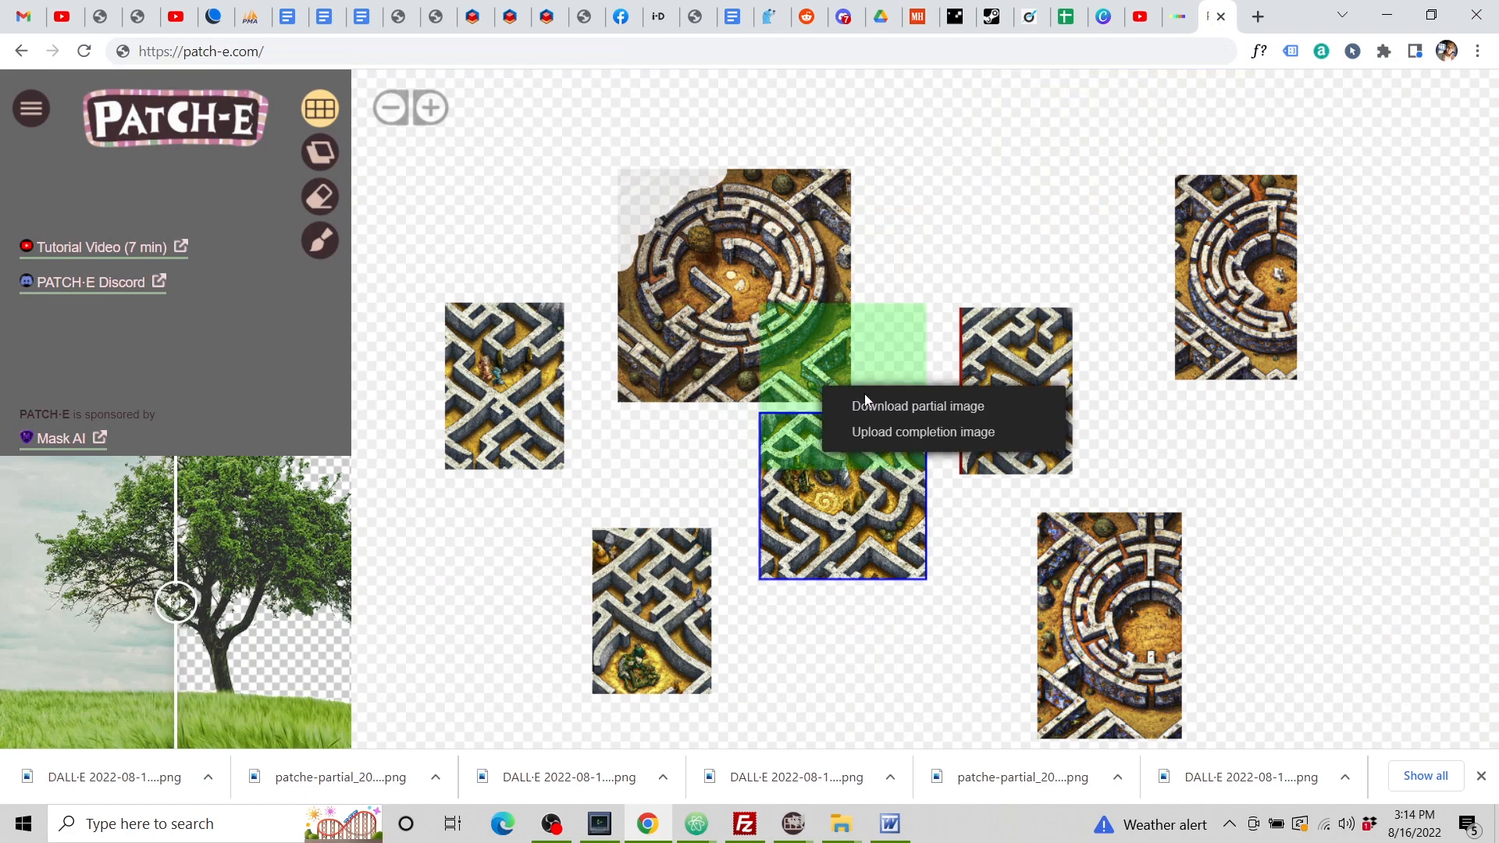
pyautogui.click(896, 431)
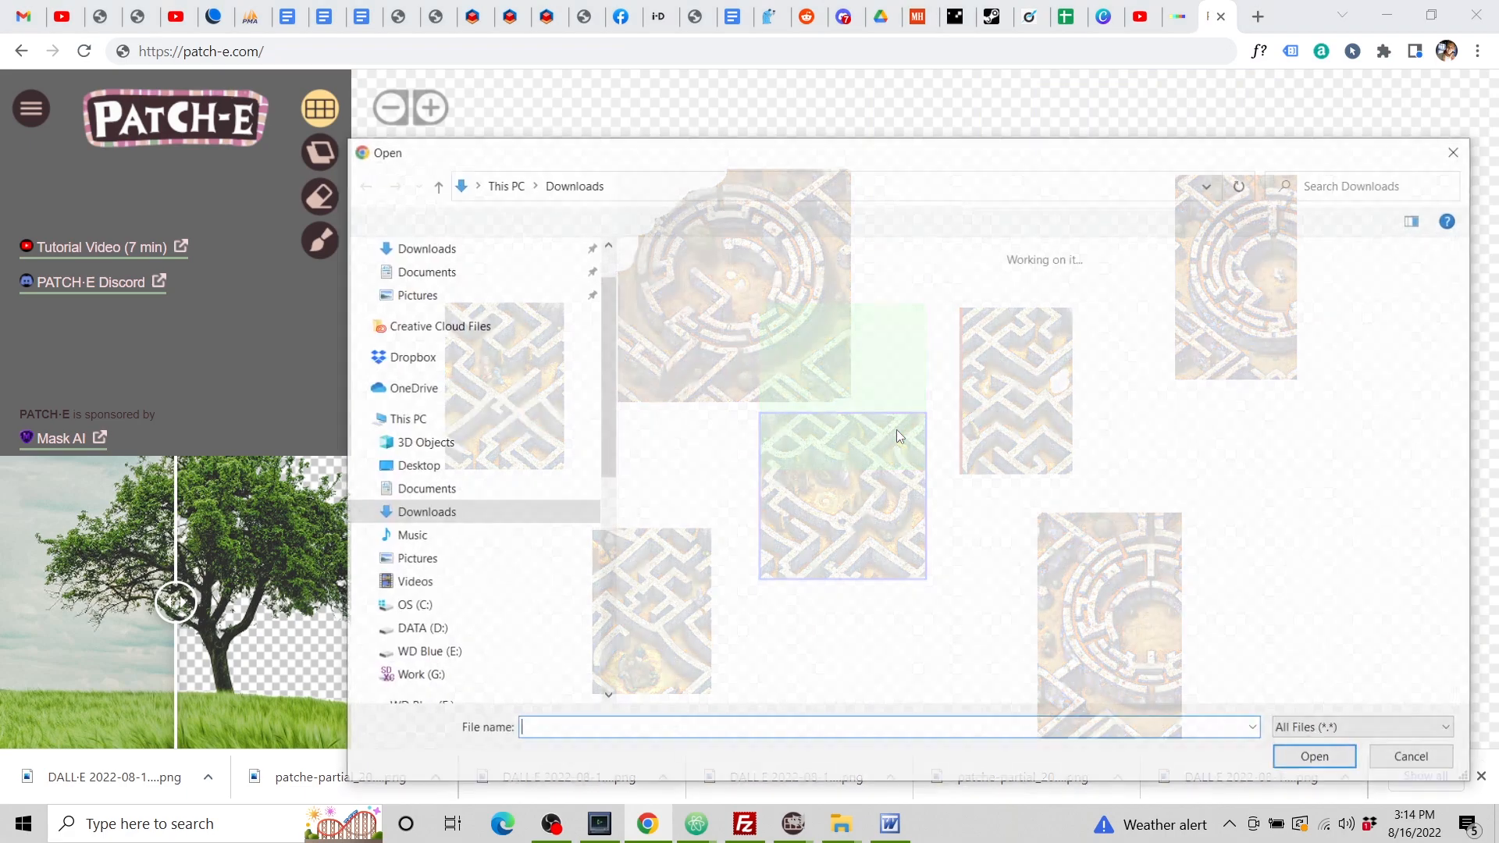
pyautogui.click(784, 385)
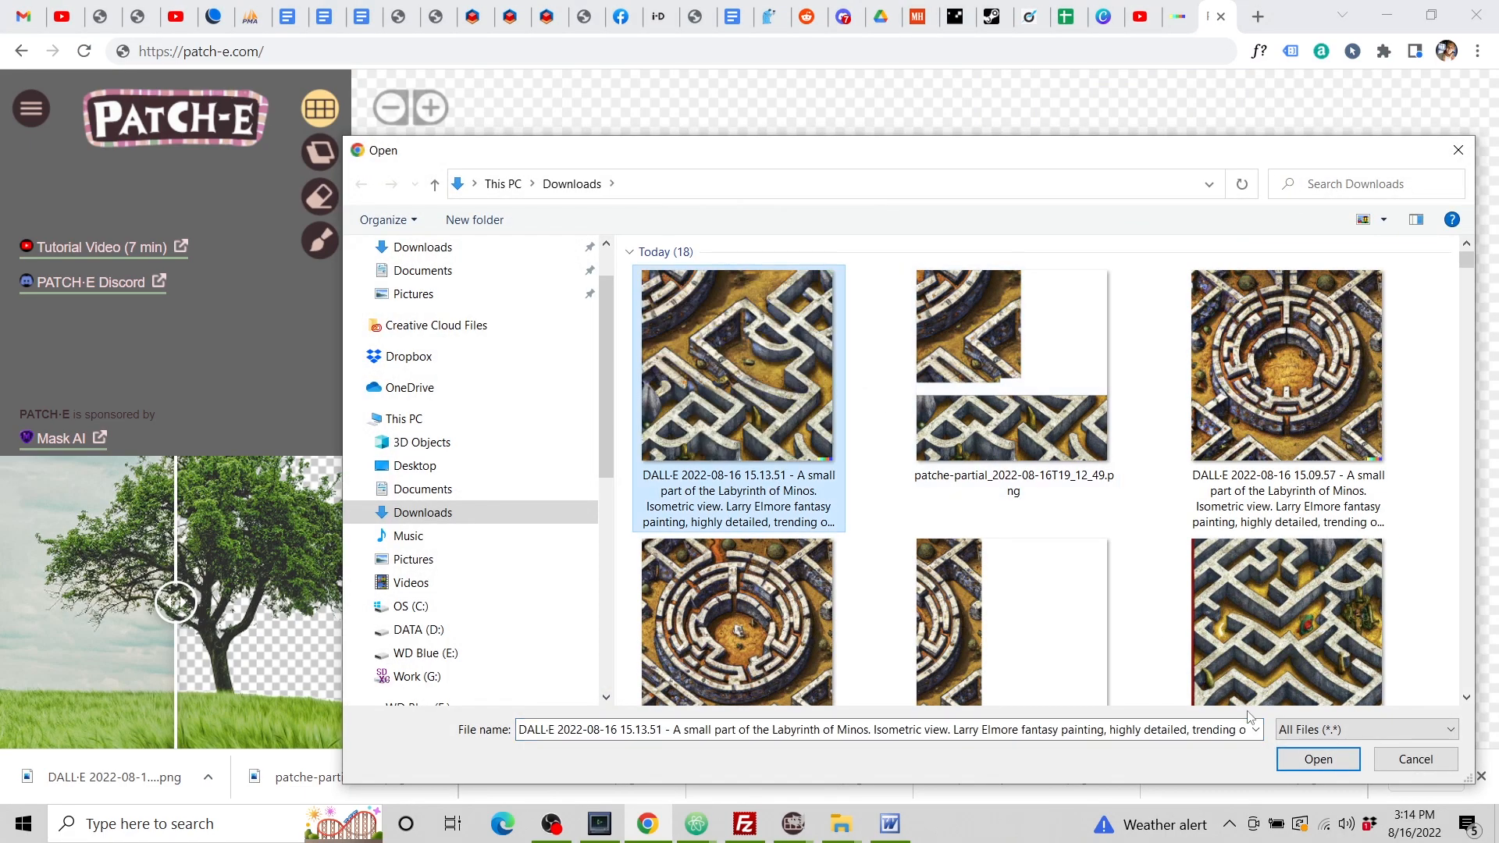
pyautogui.click(1300, 755)
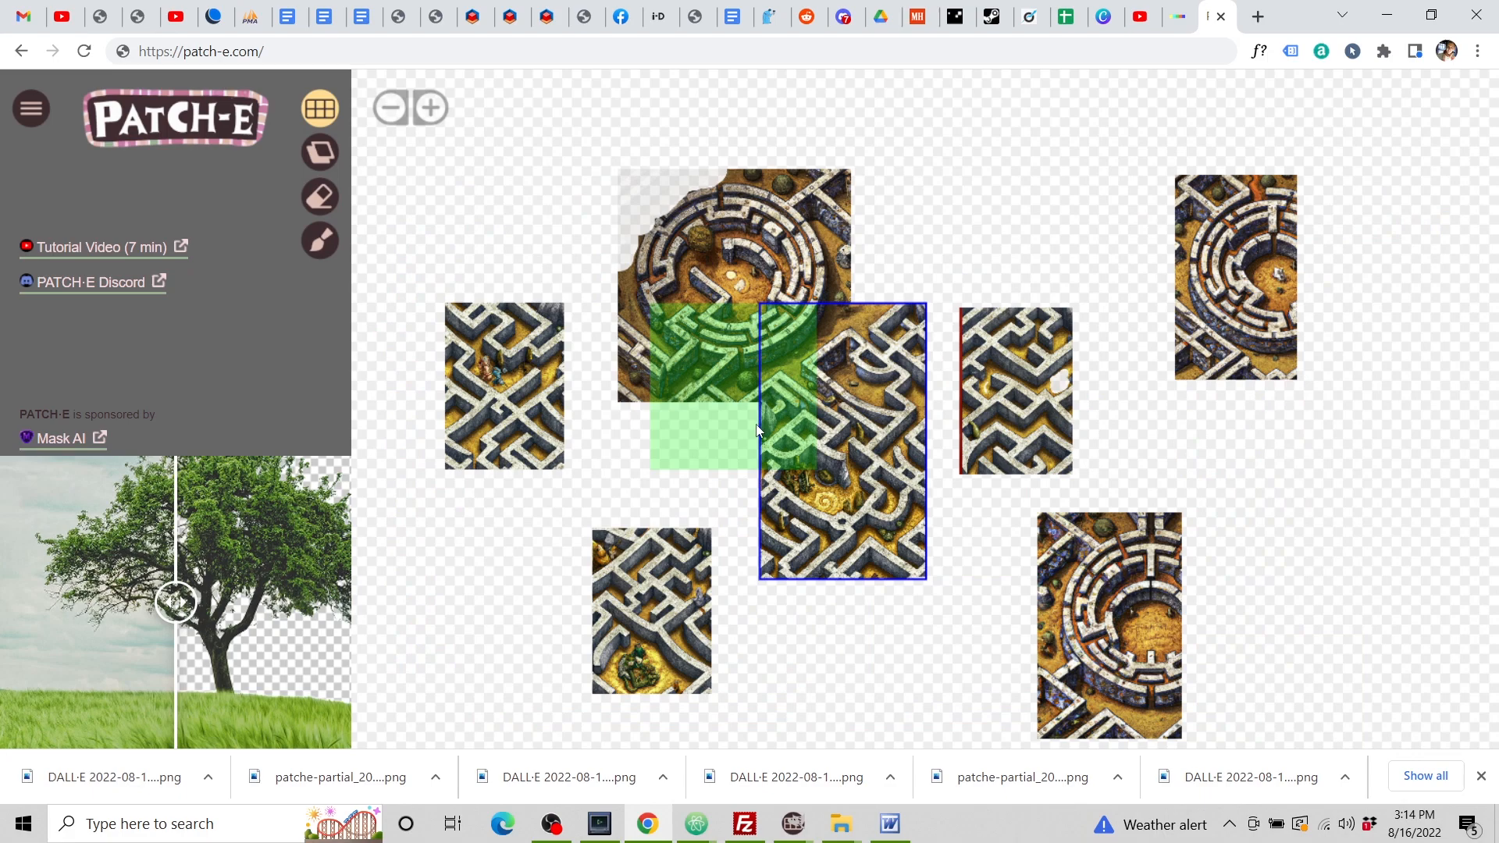
# Download the cell below the circular labyrinth and left of the tile as a partial image, and open it for editing in DALL·E.
pyautogui.rightClick(757, 428)
pyautogui.click(784, 440)
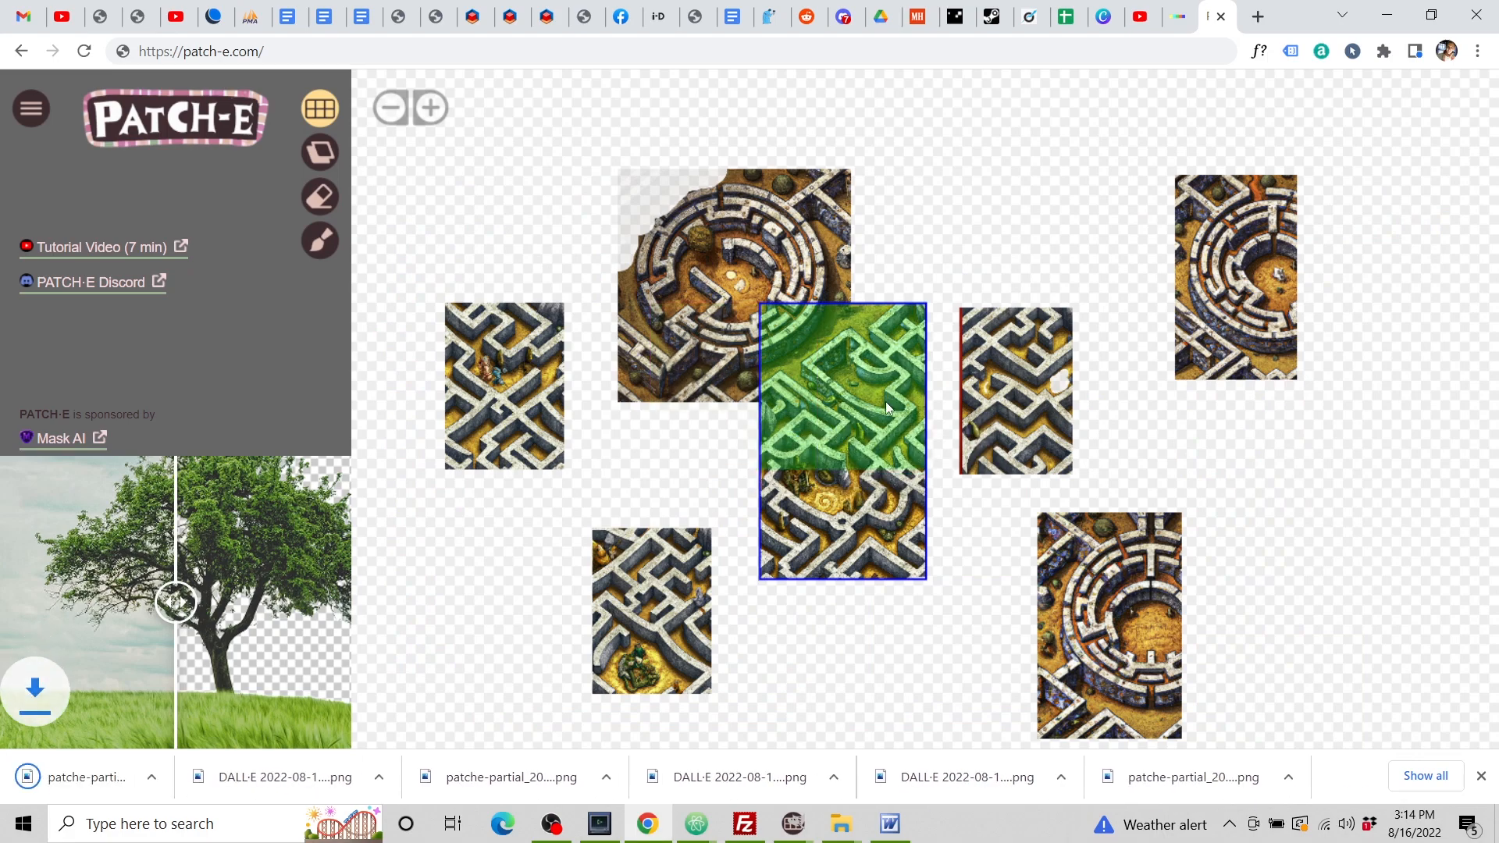
pyautogui.click(1177, 17)
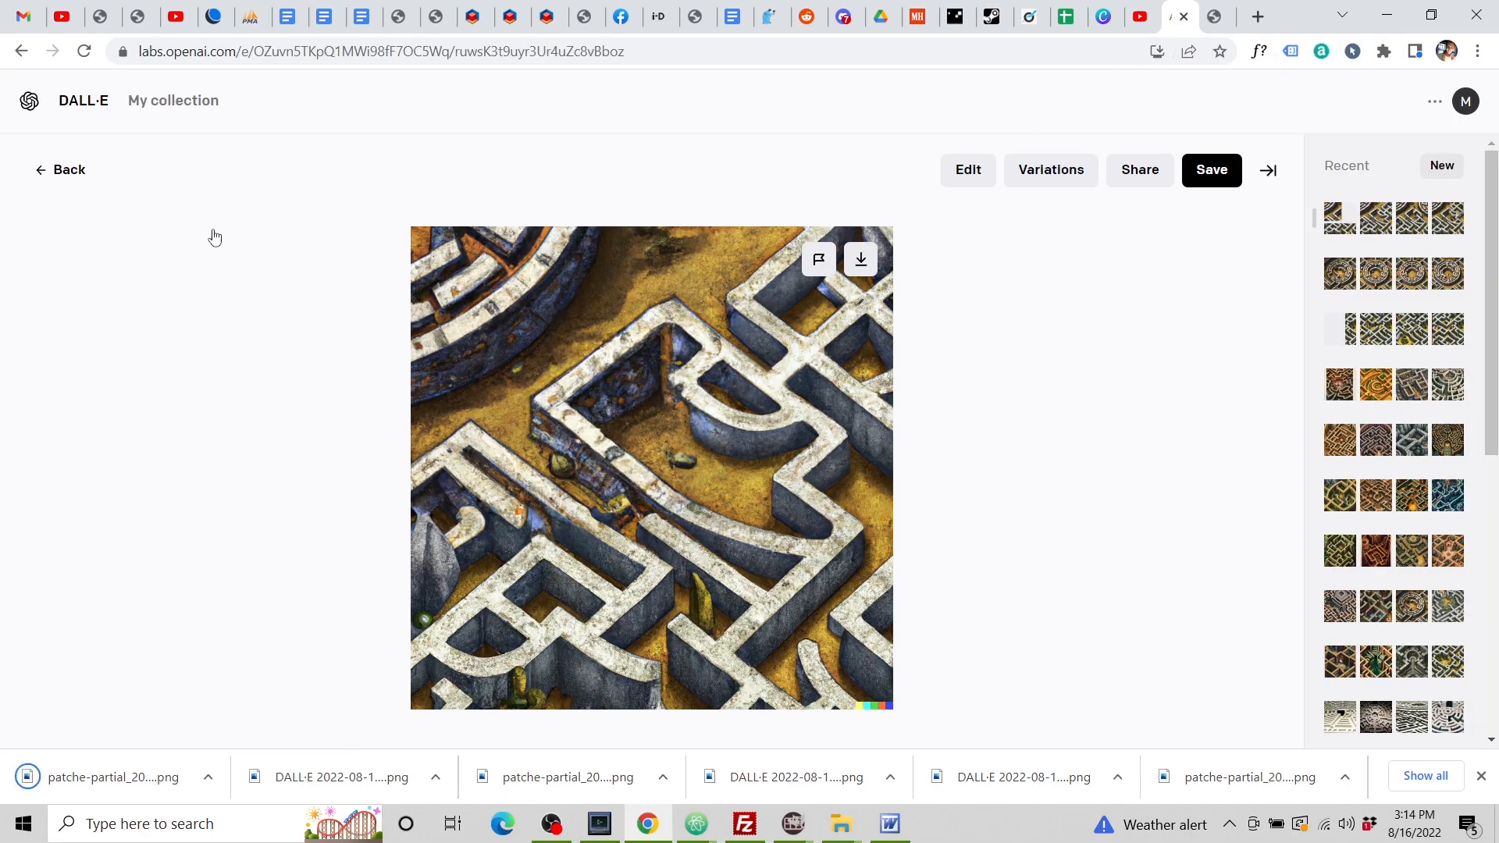
pyautogui.click(68, 177)
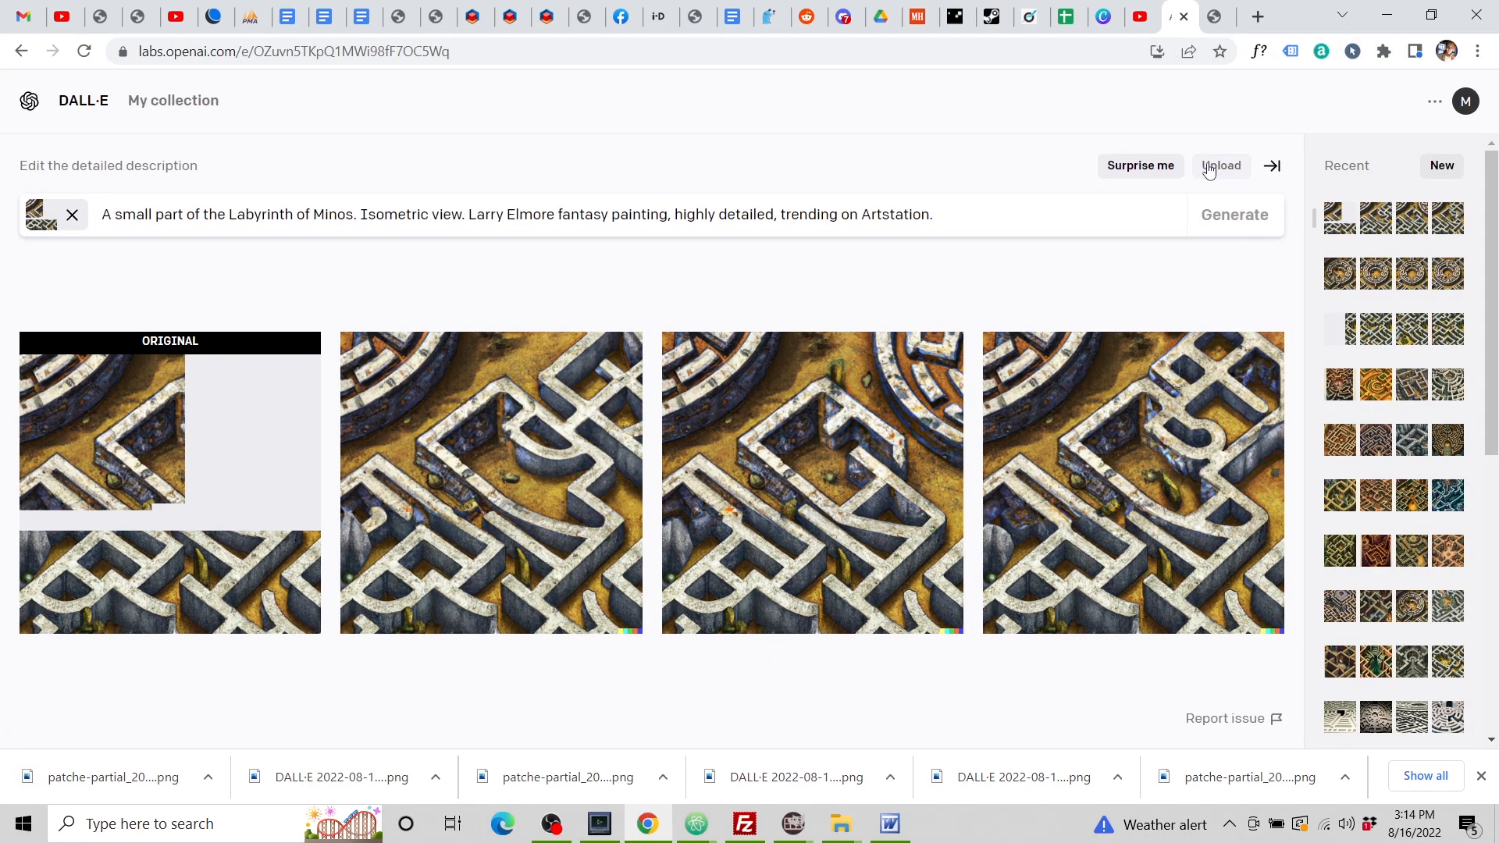
pyautogui.click(1208, 167)
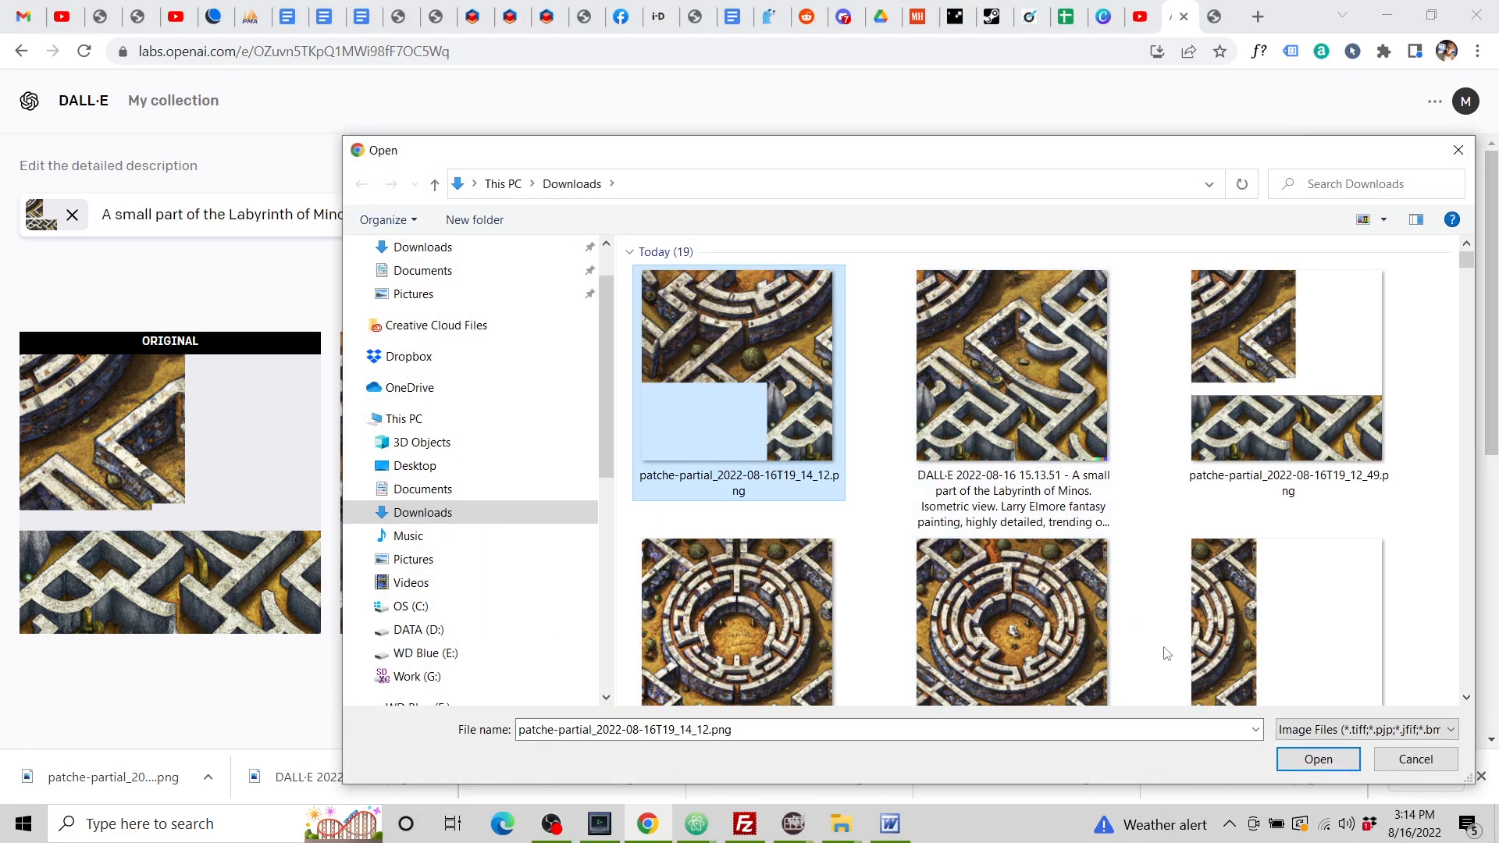
pyautogui.click(1318, 759)
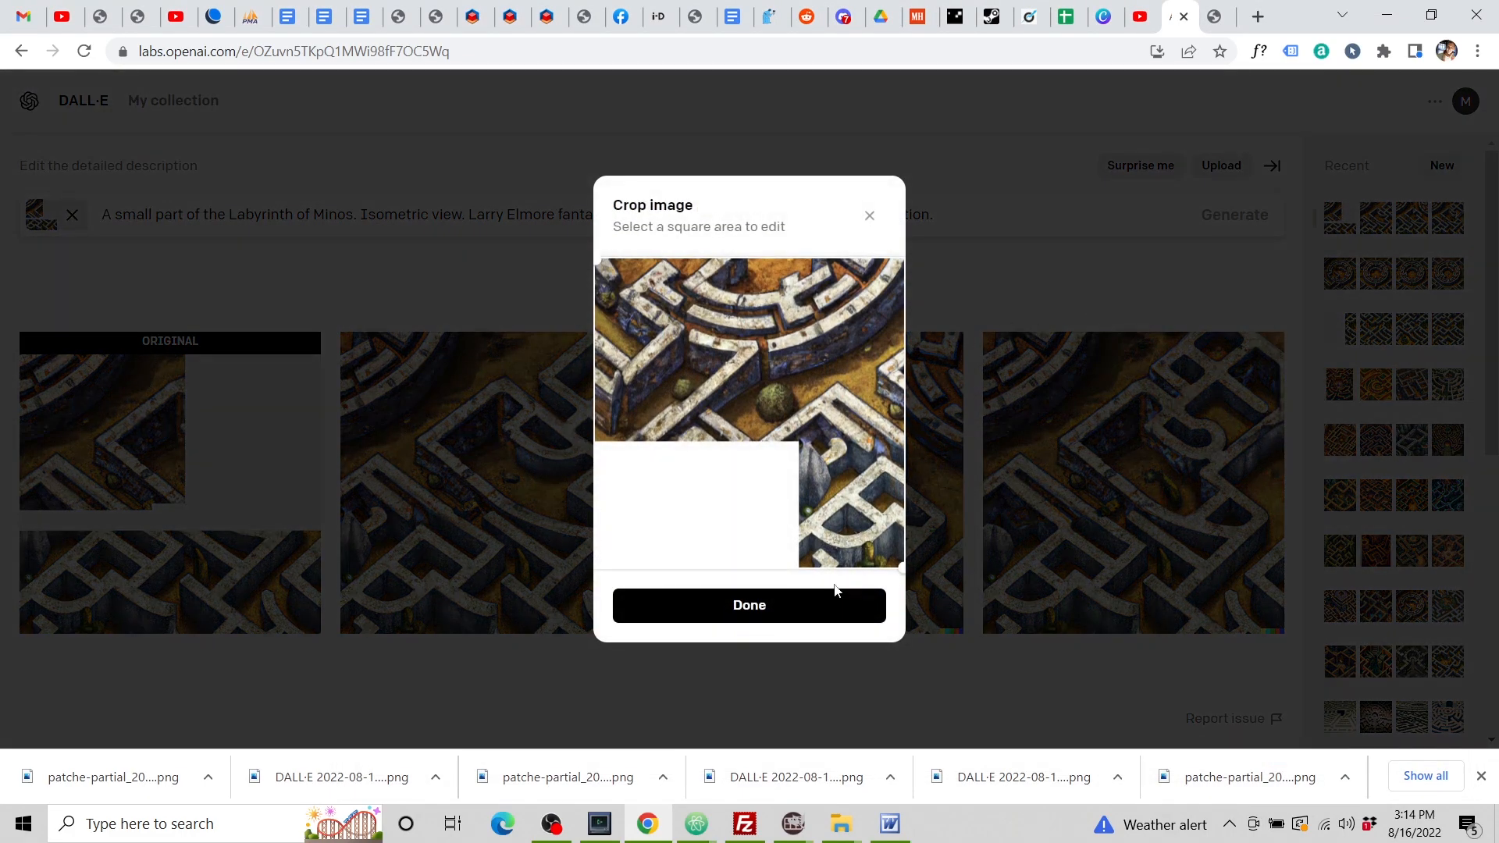
pyautogui.click(839, 601)
pyautogui.click(773, 587)
# Fill the cell using the prompt "A small part of the Labyrinth of Minos. Isometric view. Larry Elmore fantasy painting, highly detailed, trending on Artstation.".
pyautogui.click(571, 633)
pyautogui.write('A small part of the Labyrinth of Minos. Isometric view. Larry Elmore fantasy painting, highly detailed, trending on Artstation.')
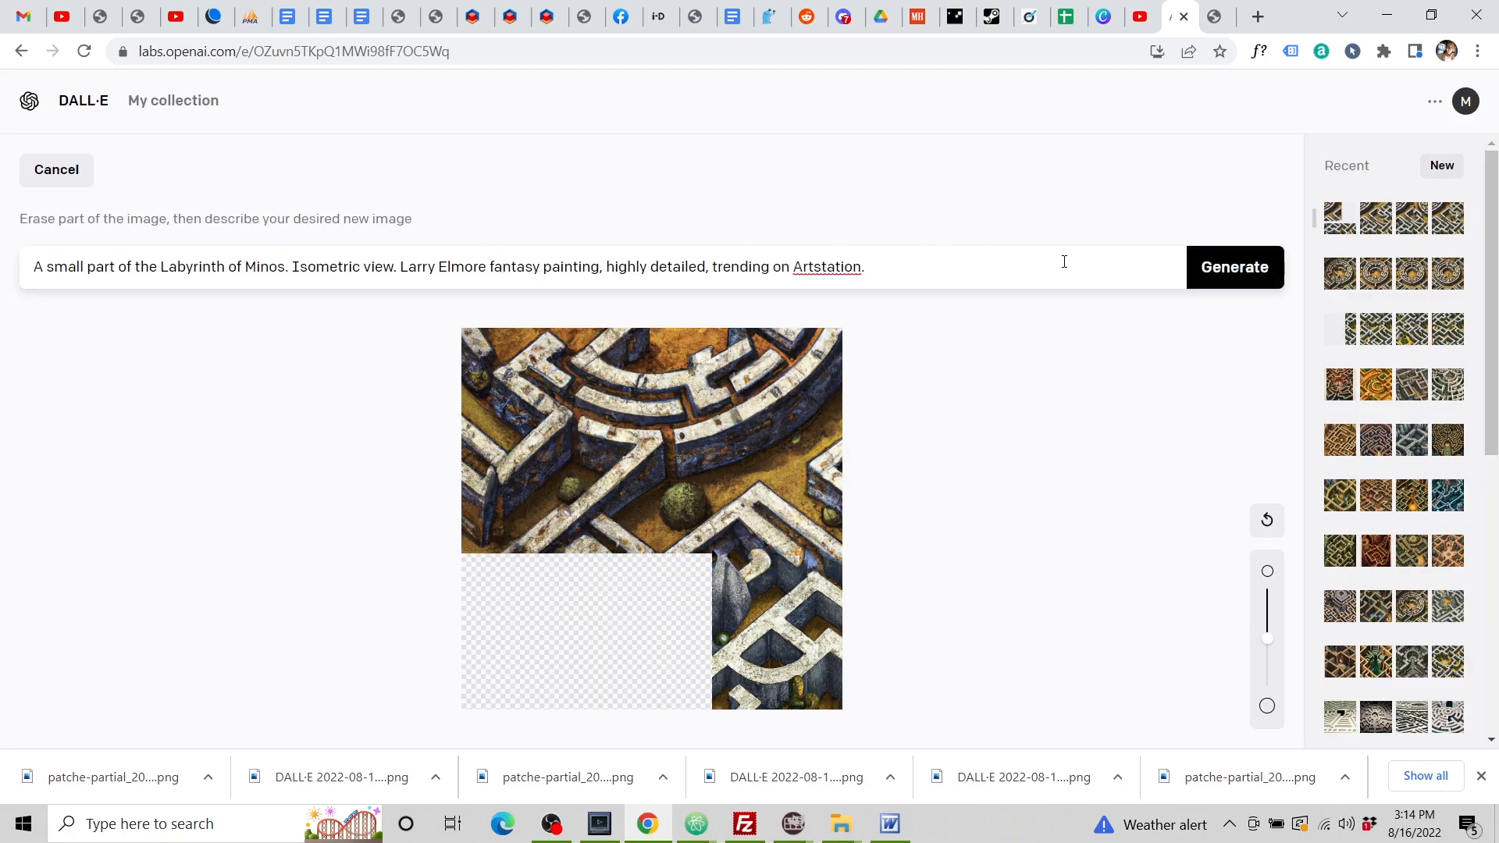
pyautogui.click(1221, 267)
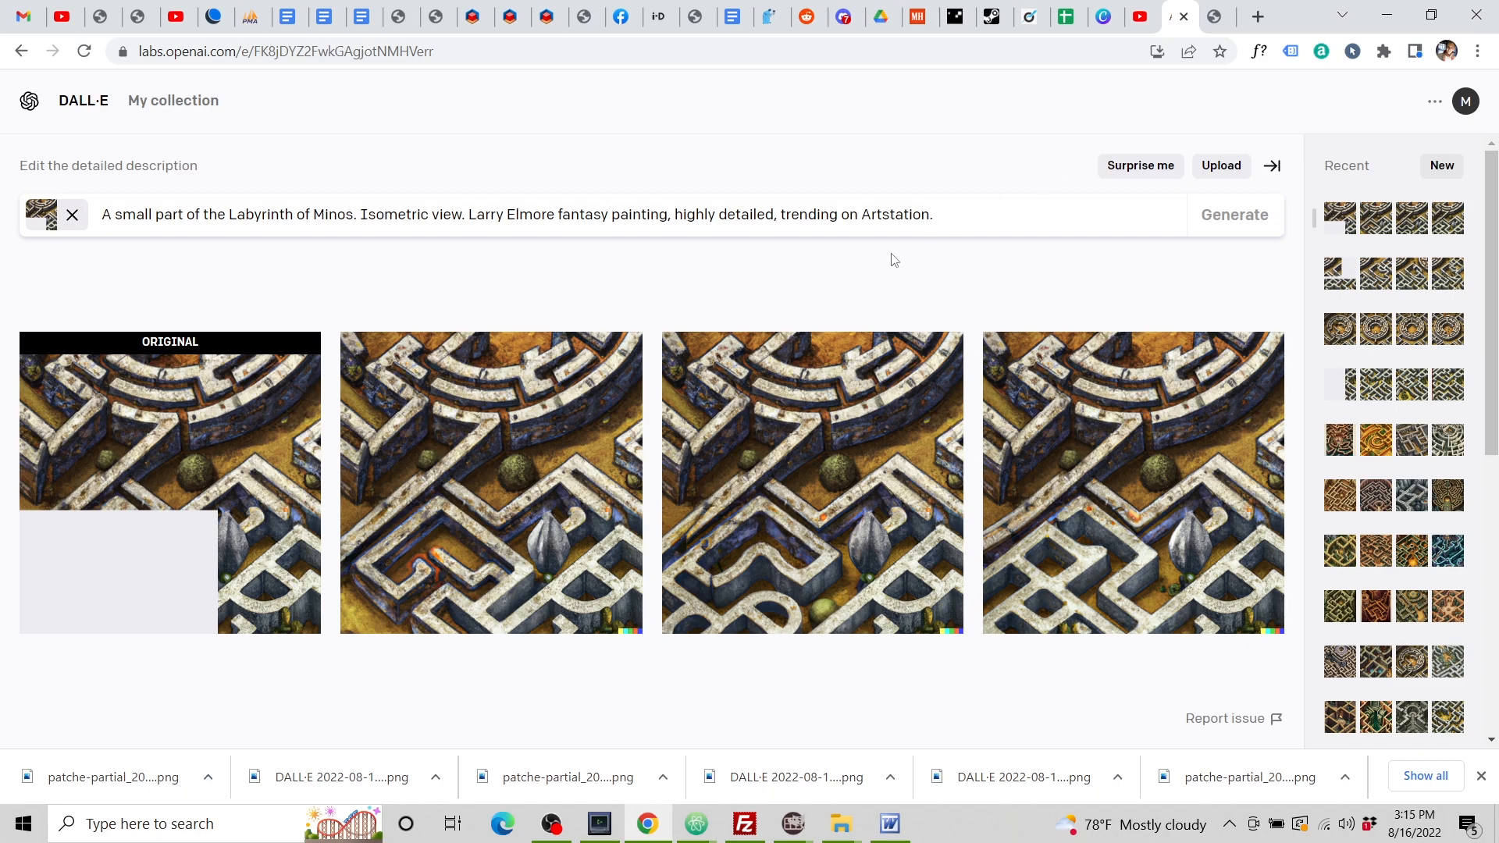
# Download the first completion with the orange-edged inner wall, and remove the source image from the prompt on the results page.
pyautogui.click(534, 466)
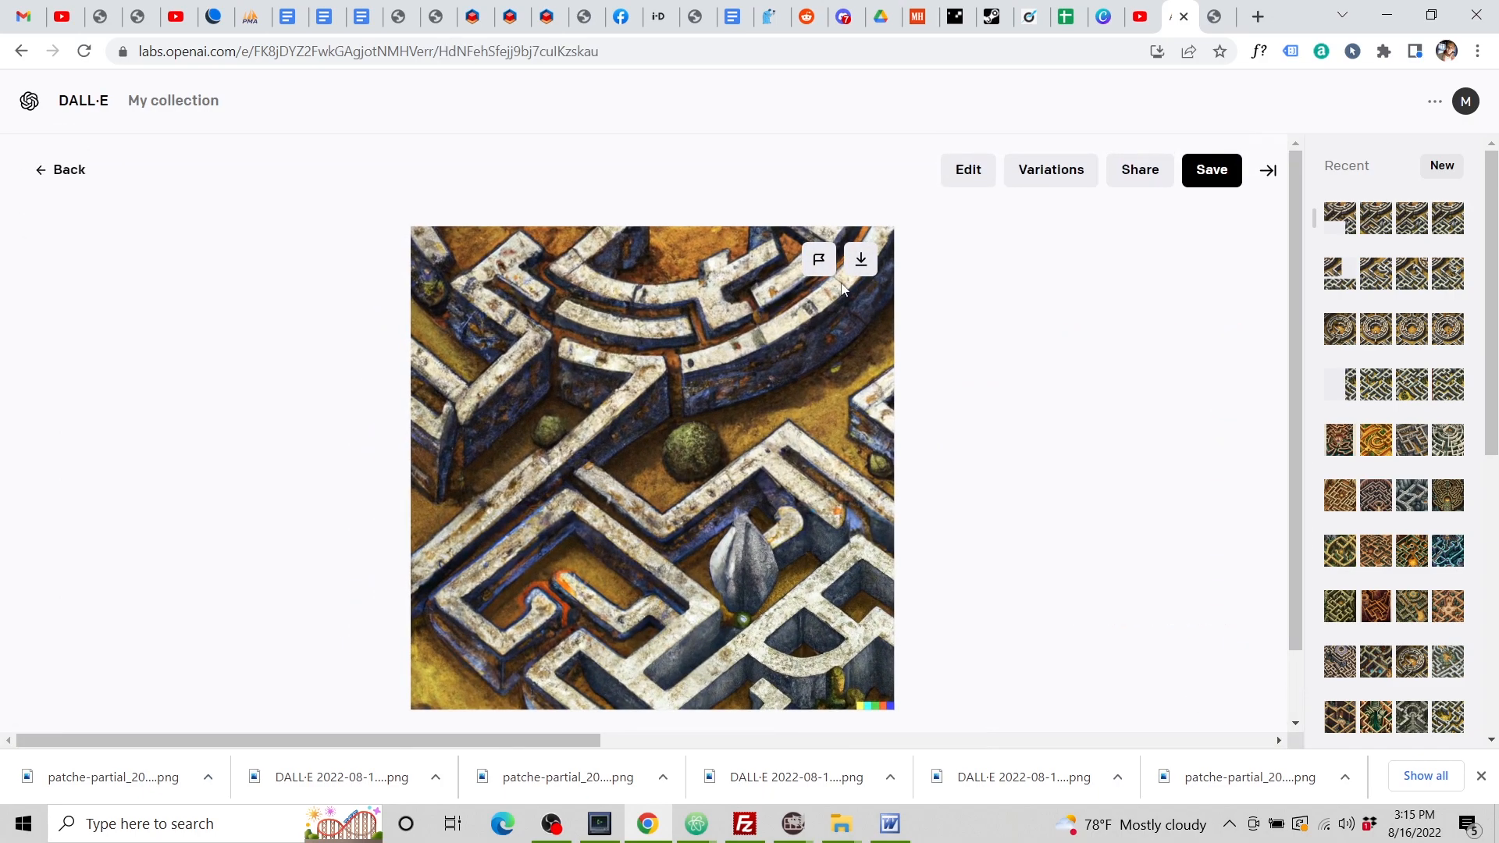
pyautogui.click(858, 261)
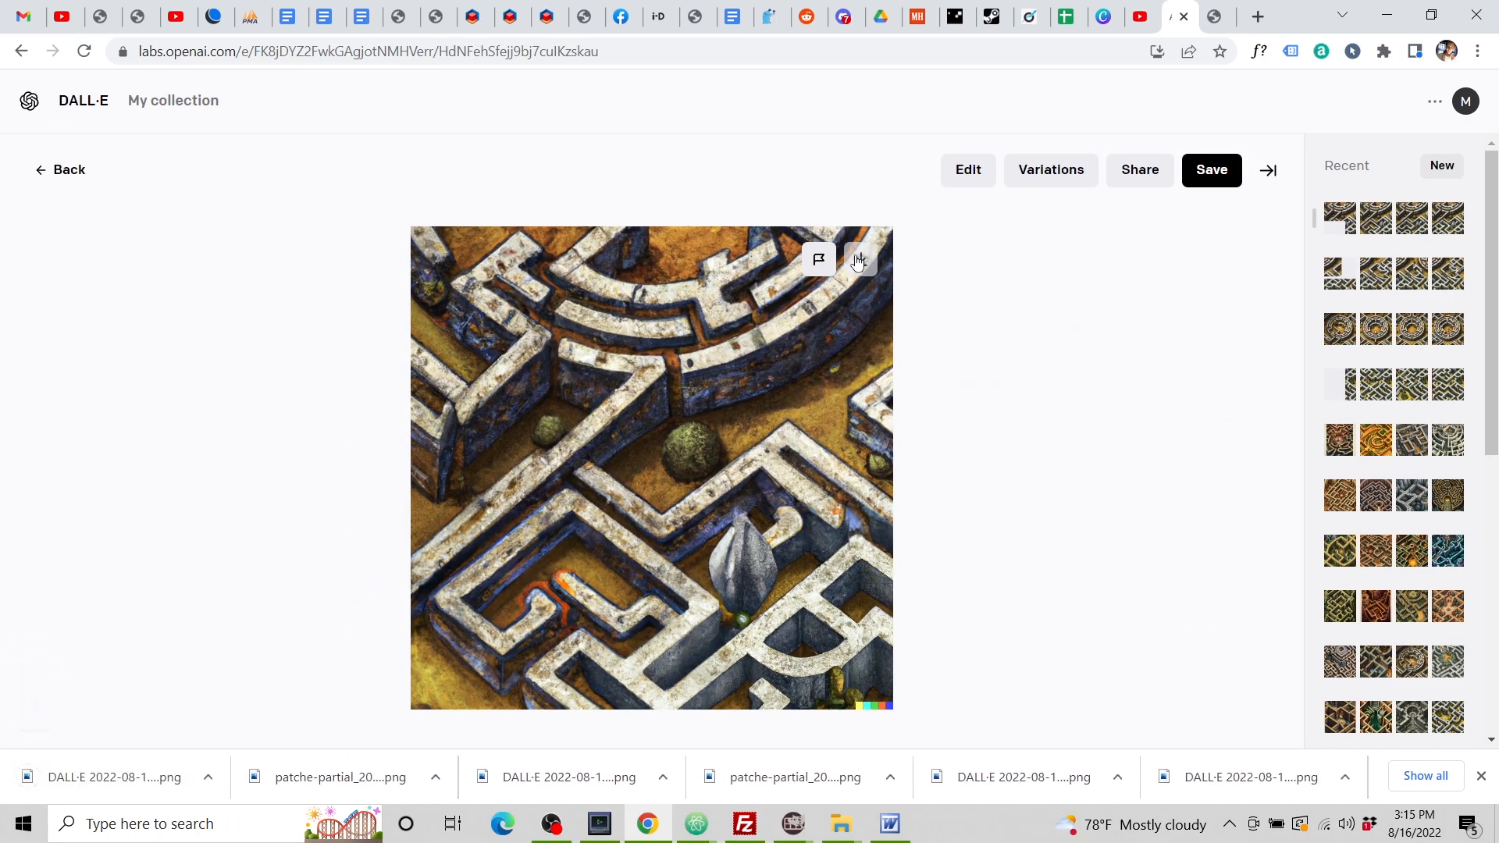
pyautogui.click(56, 170)
pyautogui.click(72, 213)
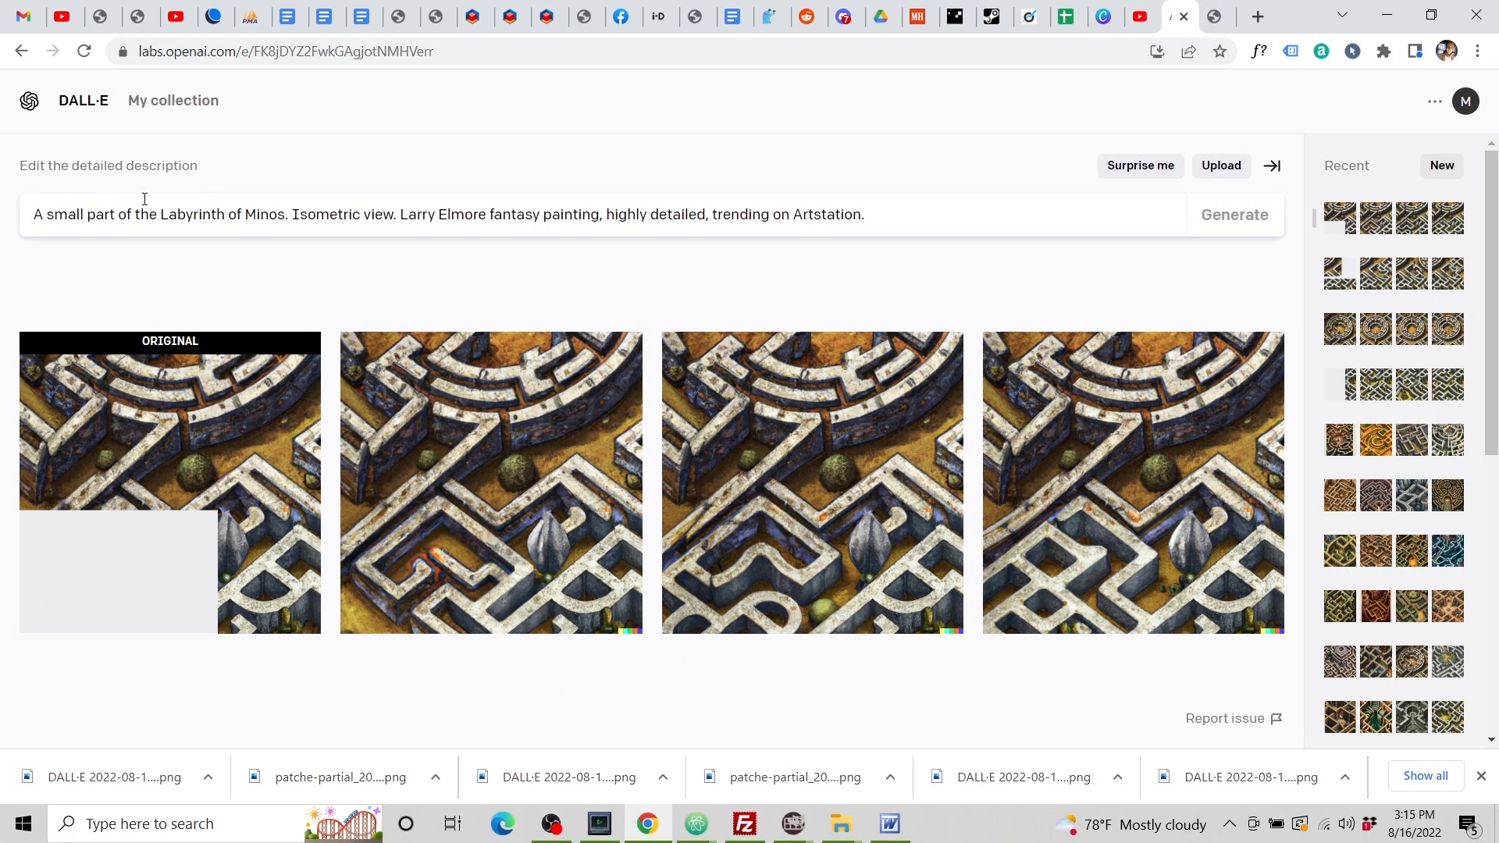
# In PATCH-E, upload the DALL·E 2022-08-16 15.15.21 image as the completion for the cell under the large circular labyrinth.
pyautogui.click(1212, 16)
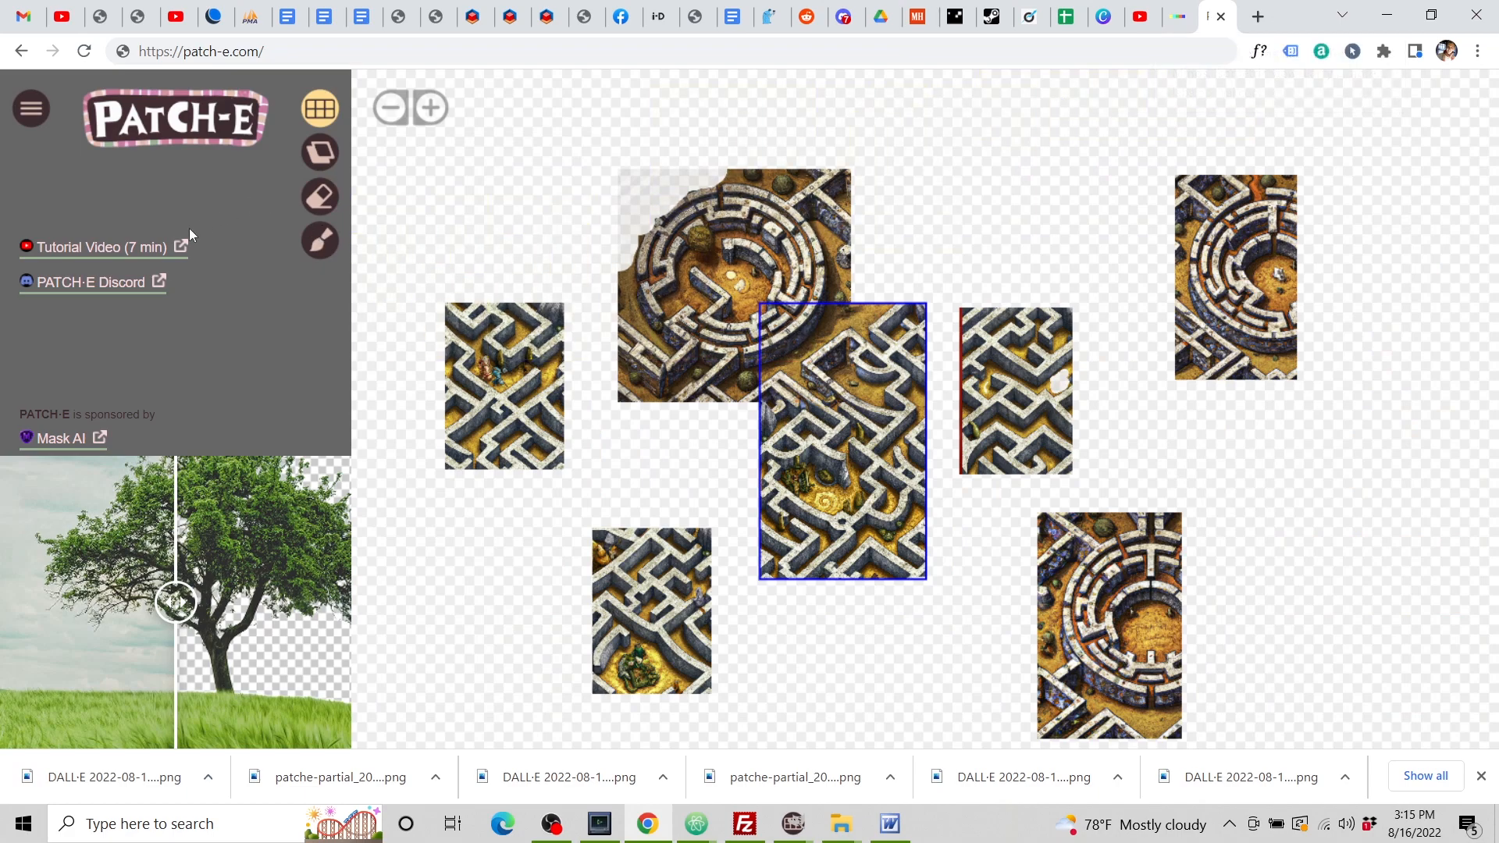
pyautogui.moveTo(500, 316); pyautogui.dragTo(696, 428)
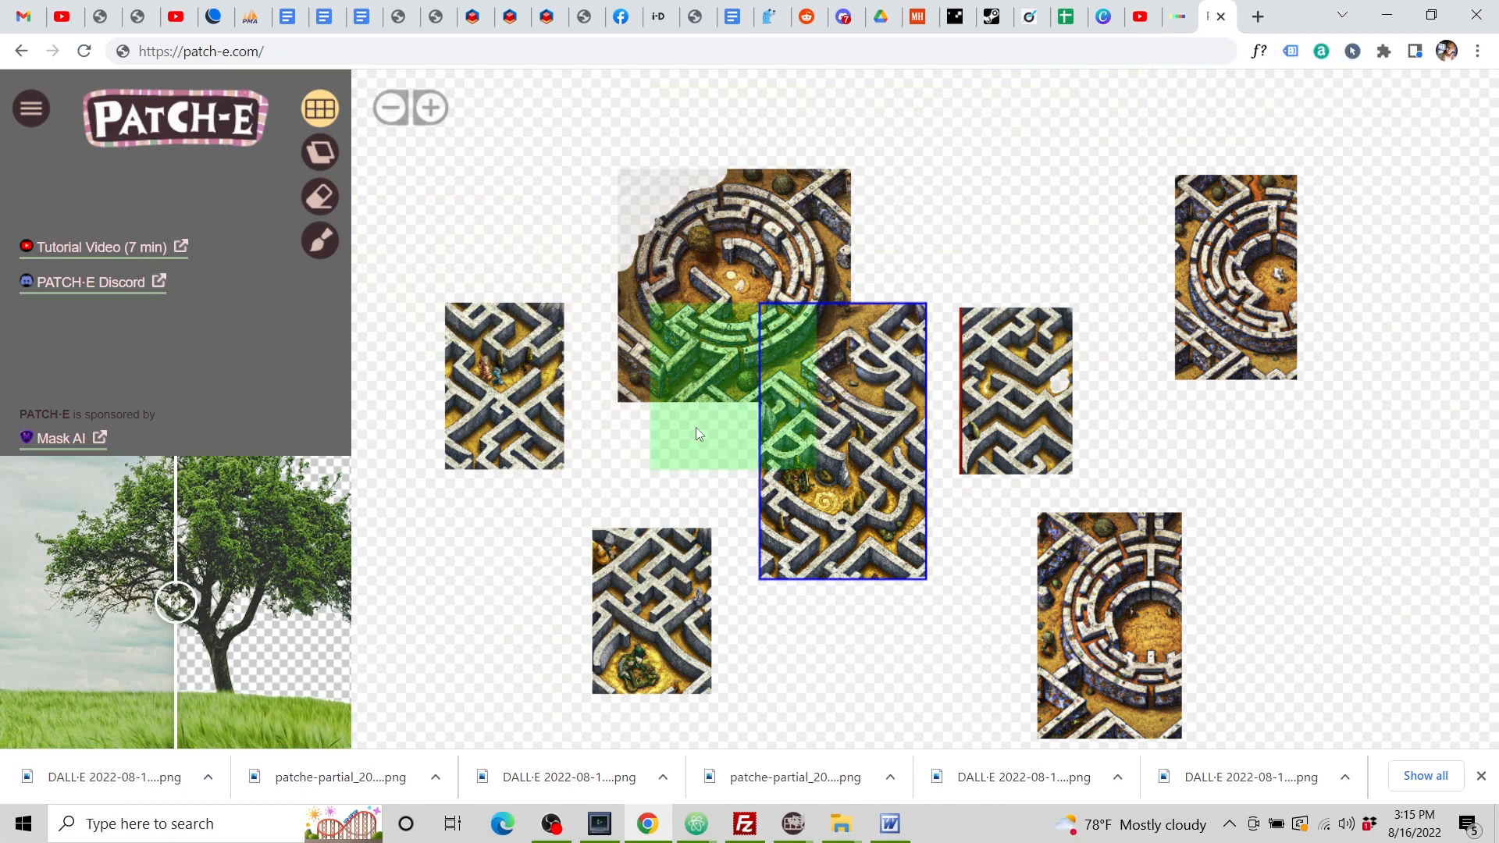
pyautogui.rightClick(697, 427)
pyautogui.click(762, 465)
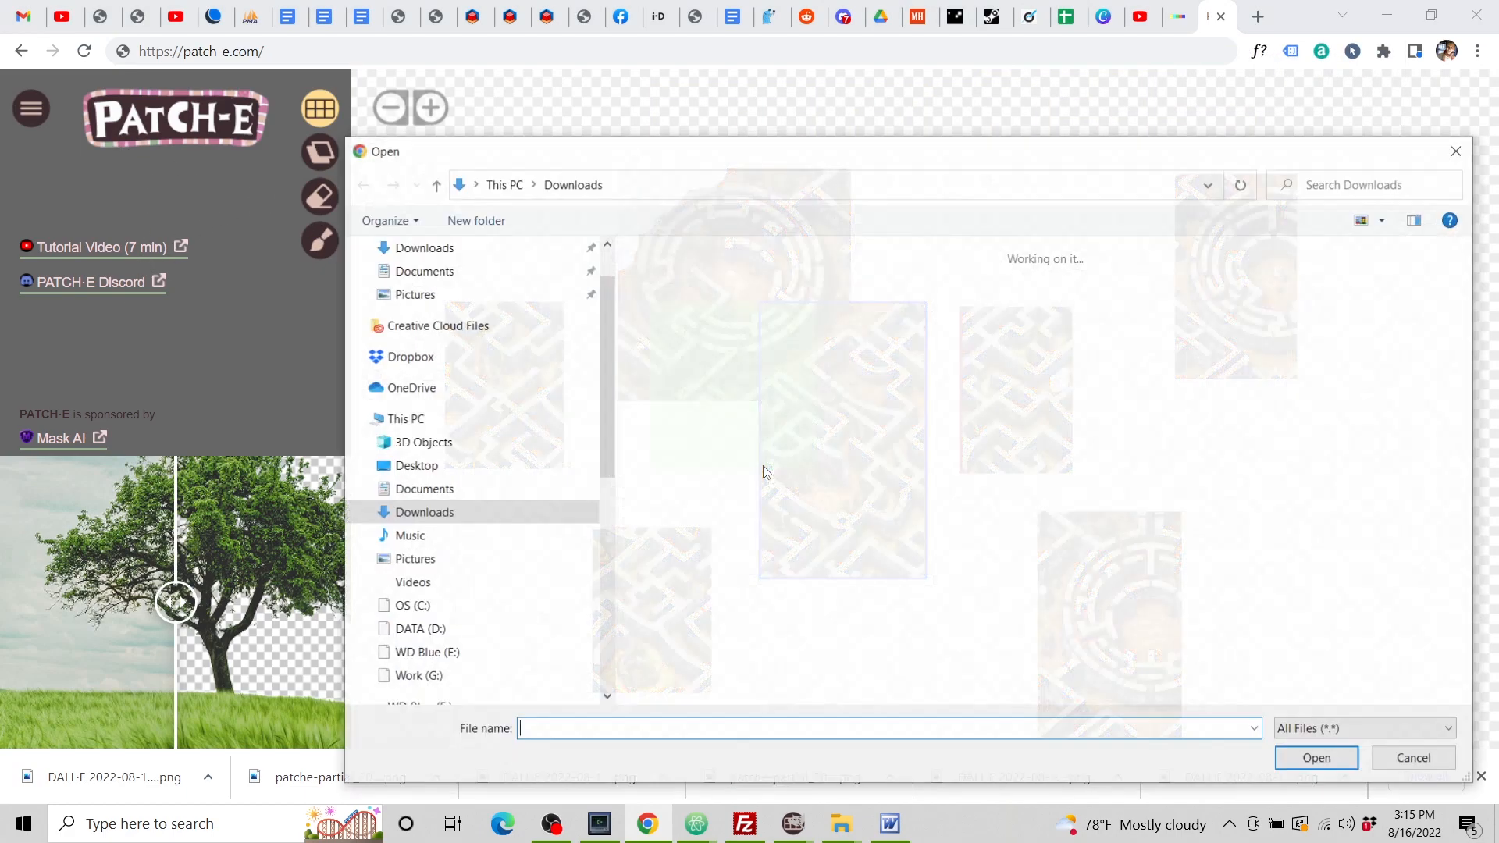
pyautogui.click(771, 401)
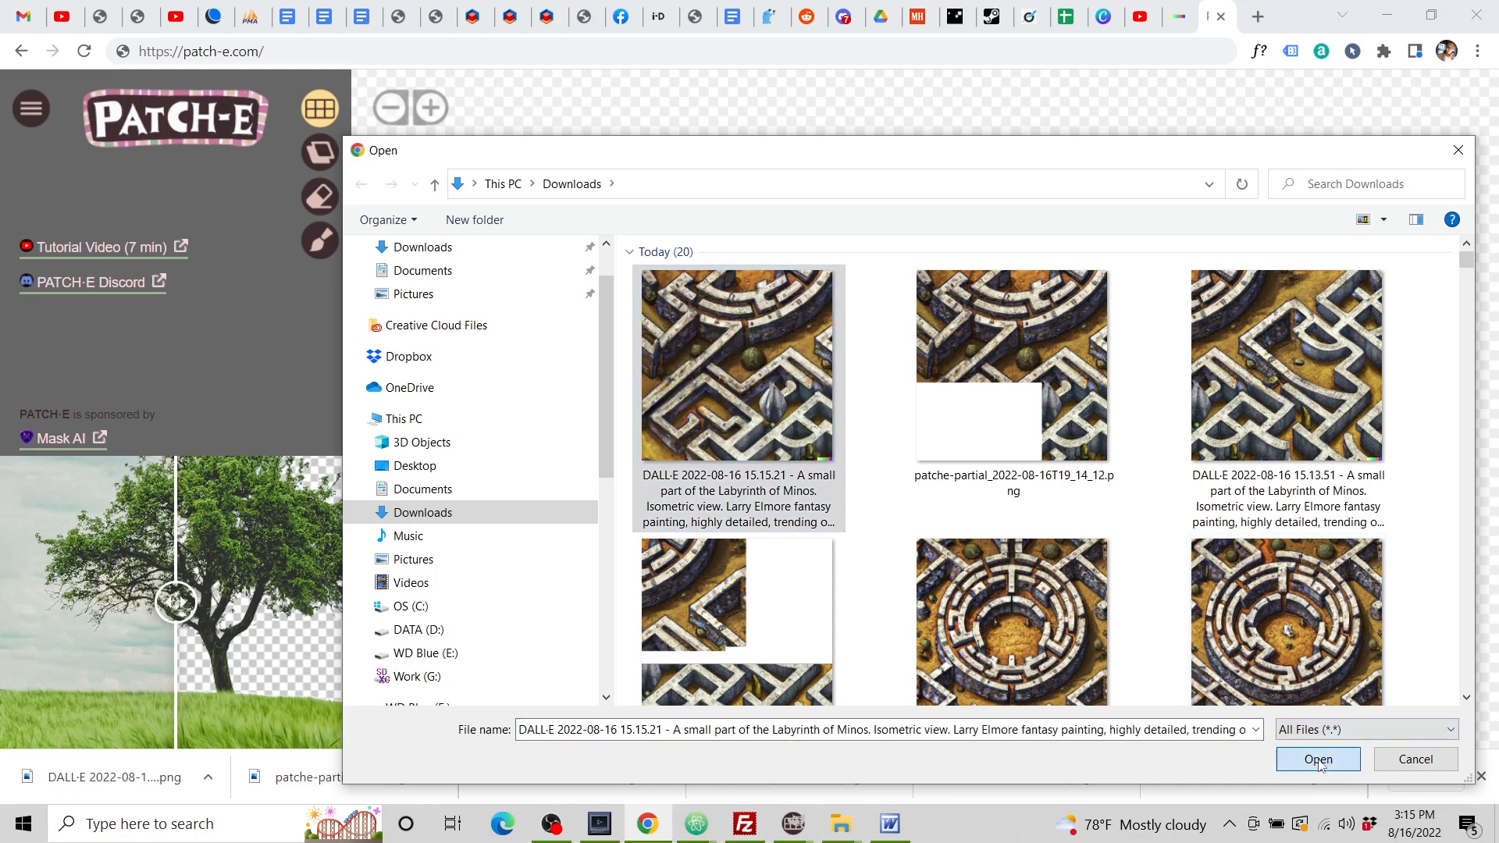
pyautogui.click(1305, 759)
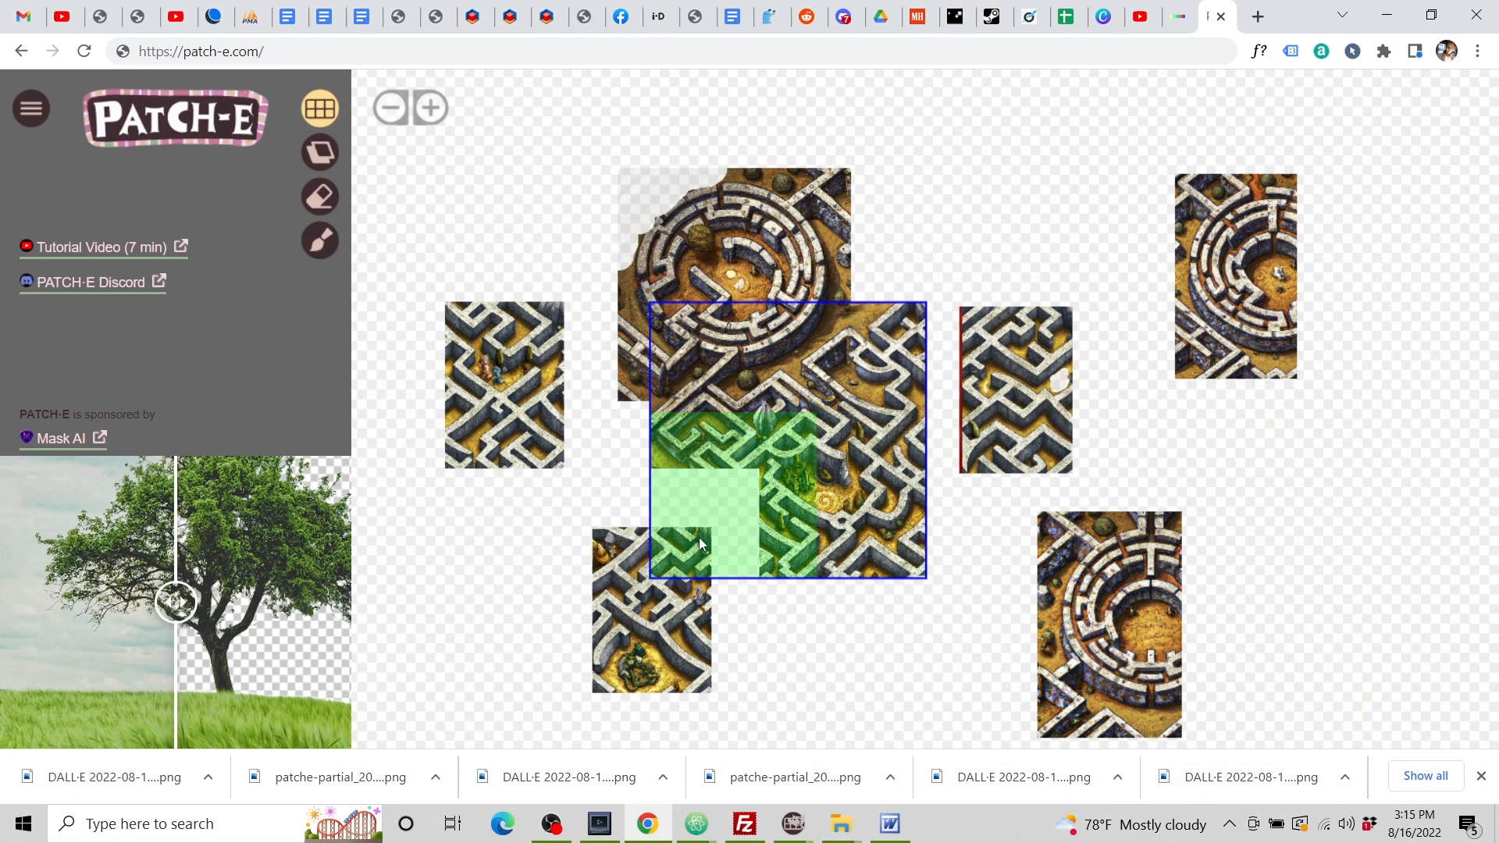
# Download the partly empty cell at the outlined mosaic's lower-left corner as a partial image, and open it for editing in DALL·E.
pyautogui.rightClick(699, 538)
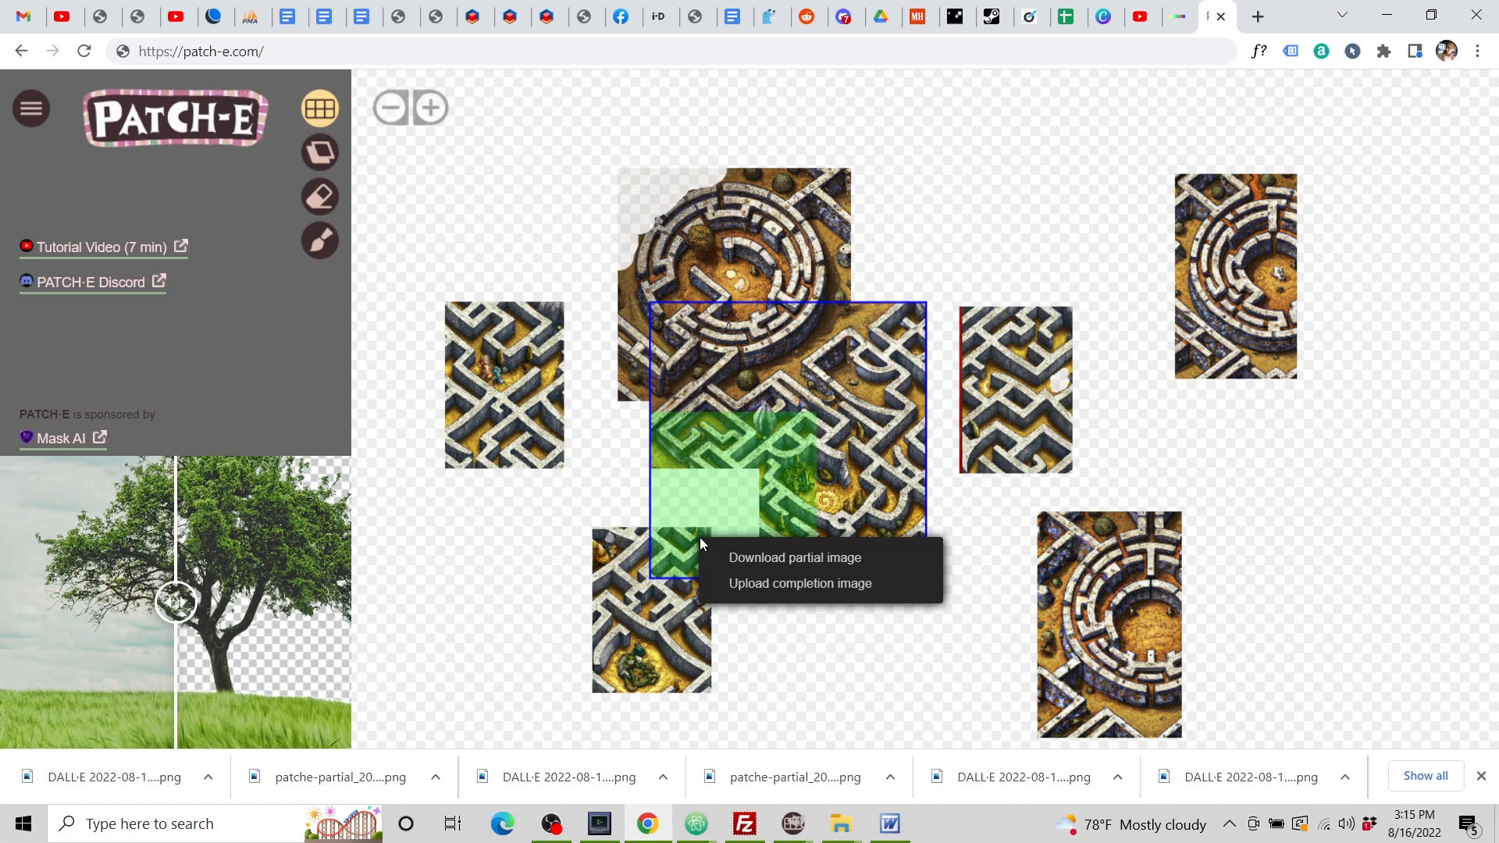
pyautogui.click(734, 559)
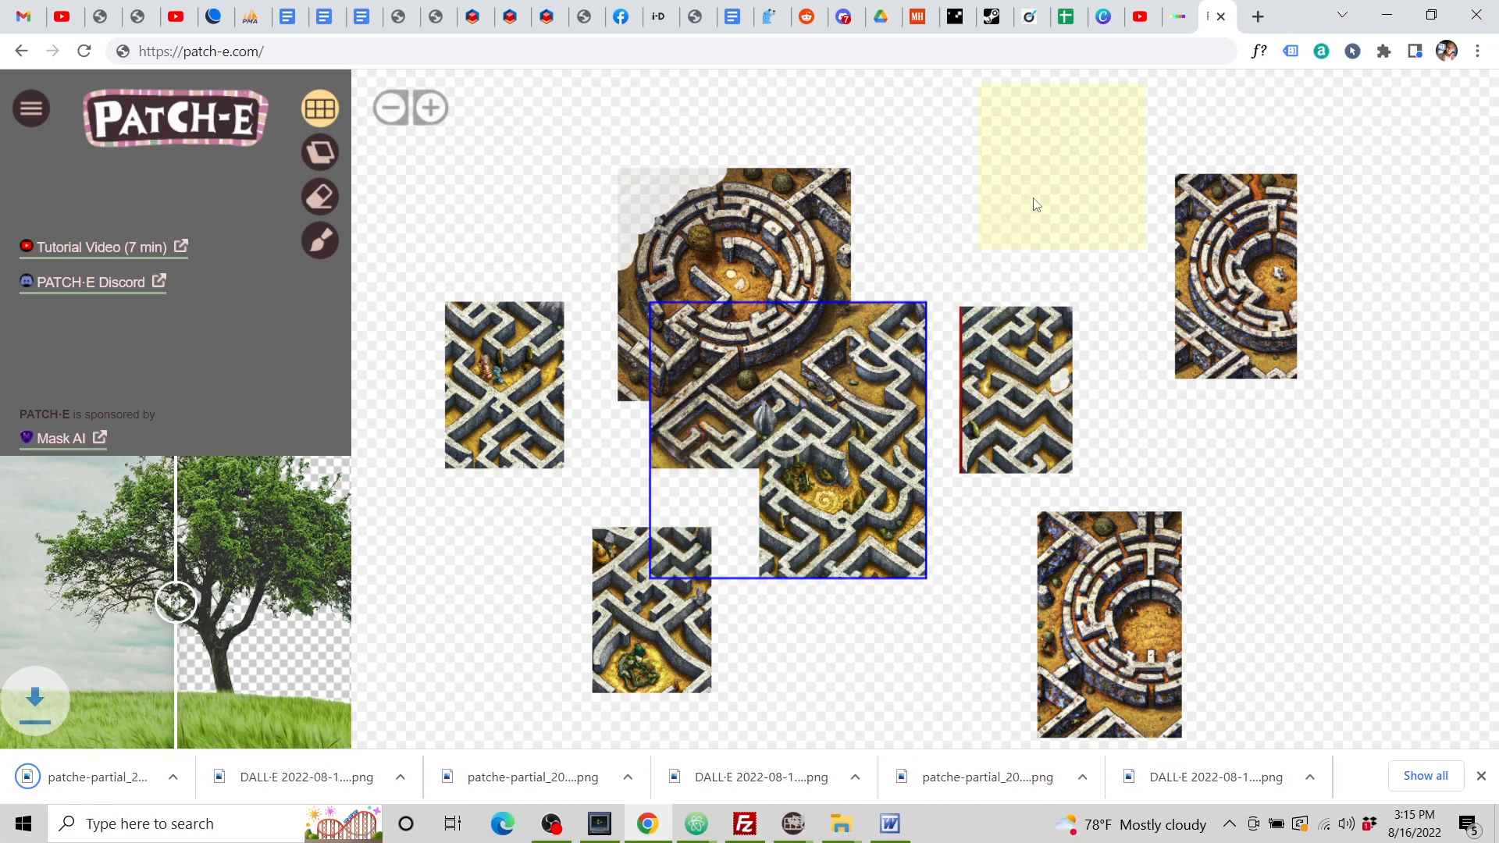
pyautogui.click(1175, 27)
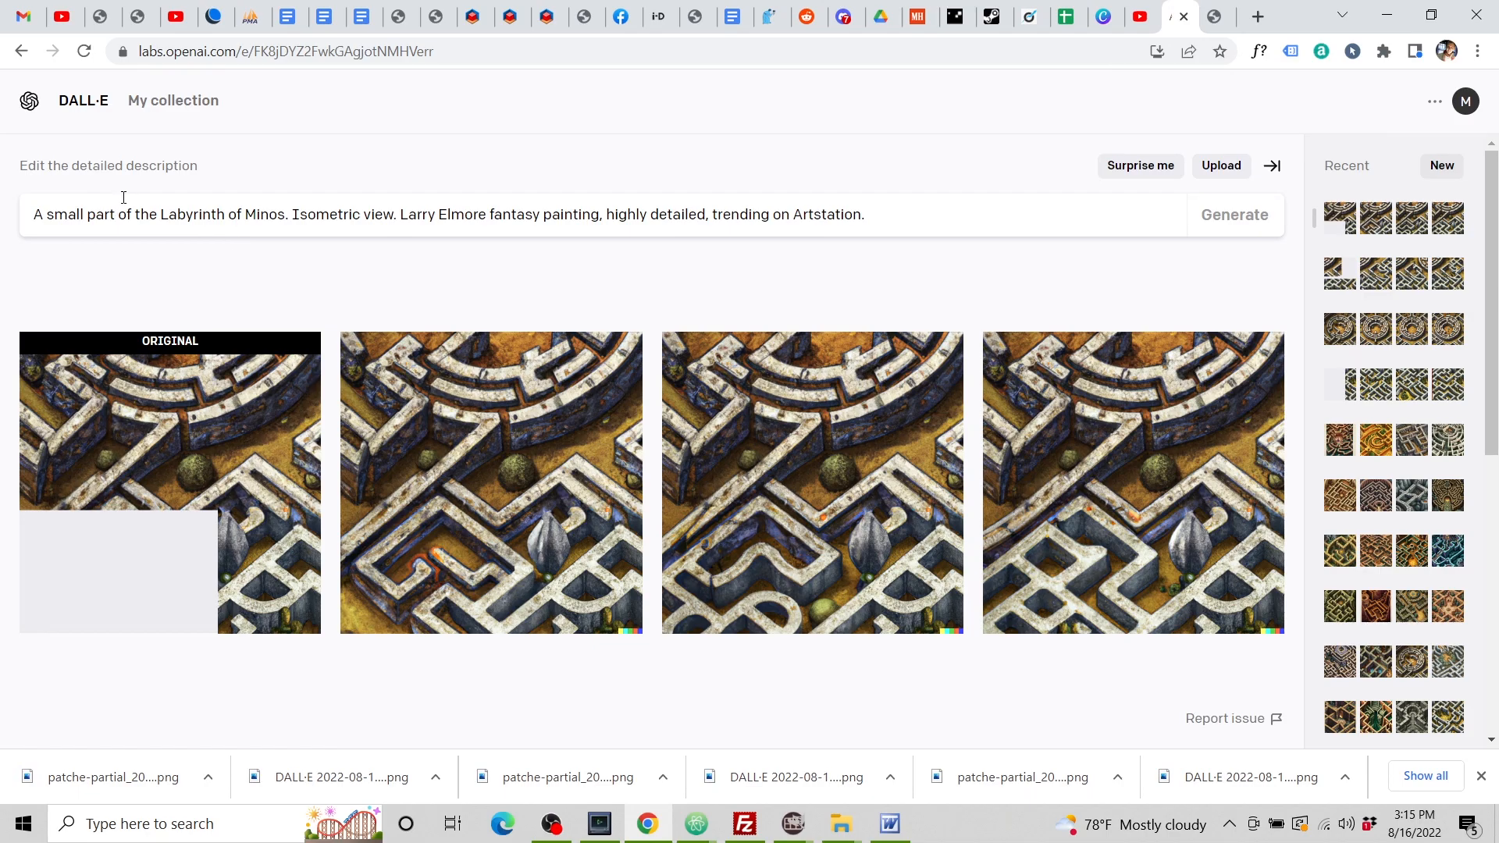
pyautogui.click(1216, 166)
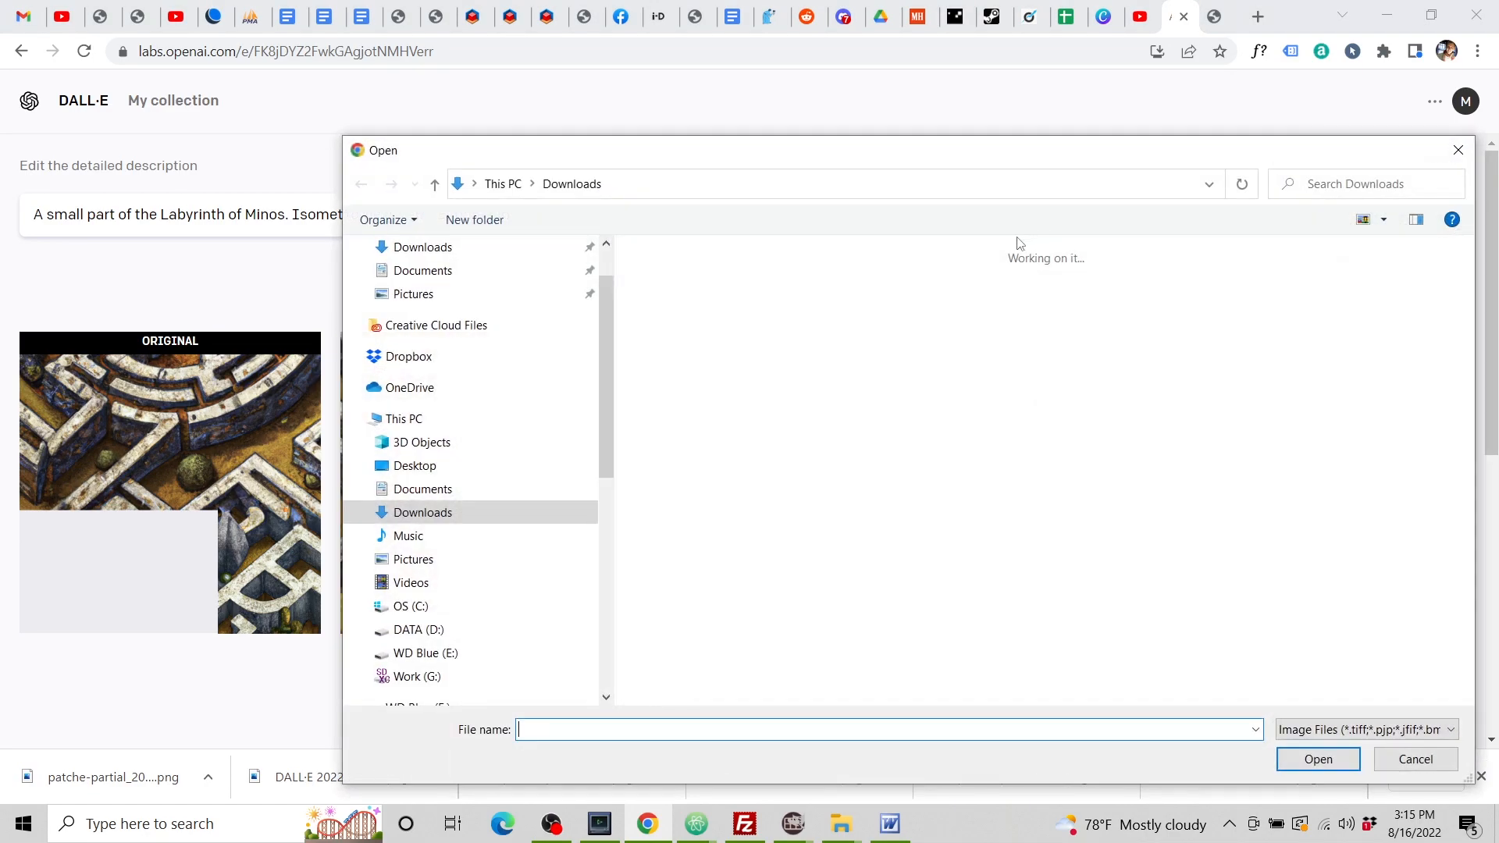
pyautogui.click(781, 375)
pyautogui.doubleClick(781, 375)
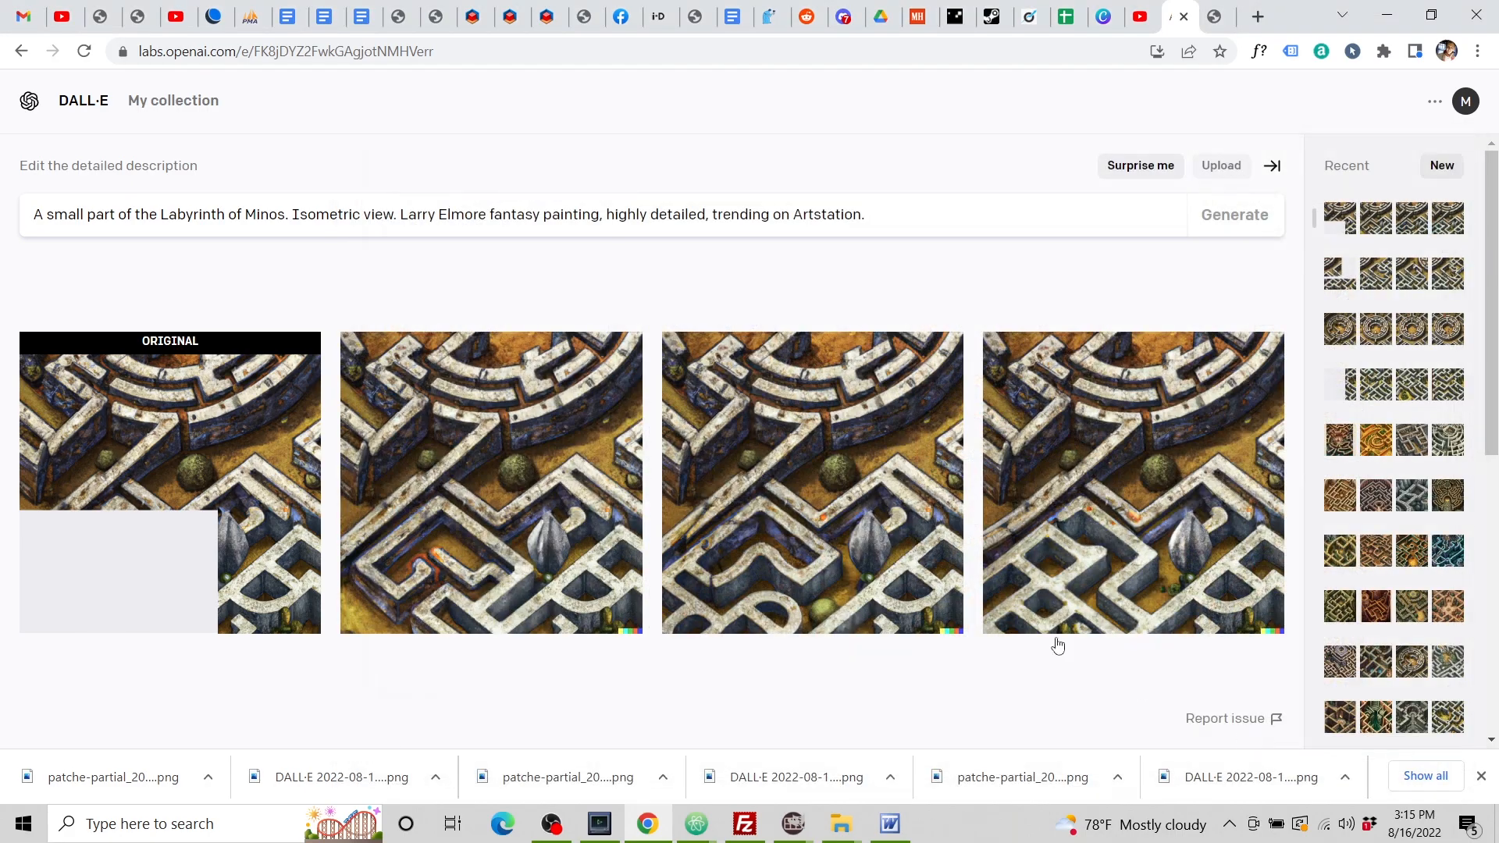
pyautogui.click(743, 612)
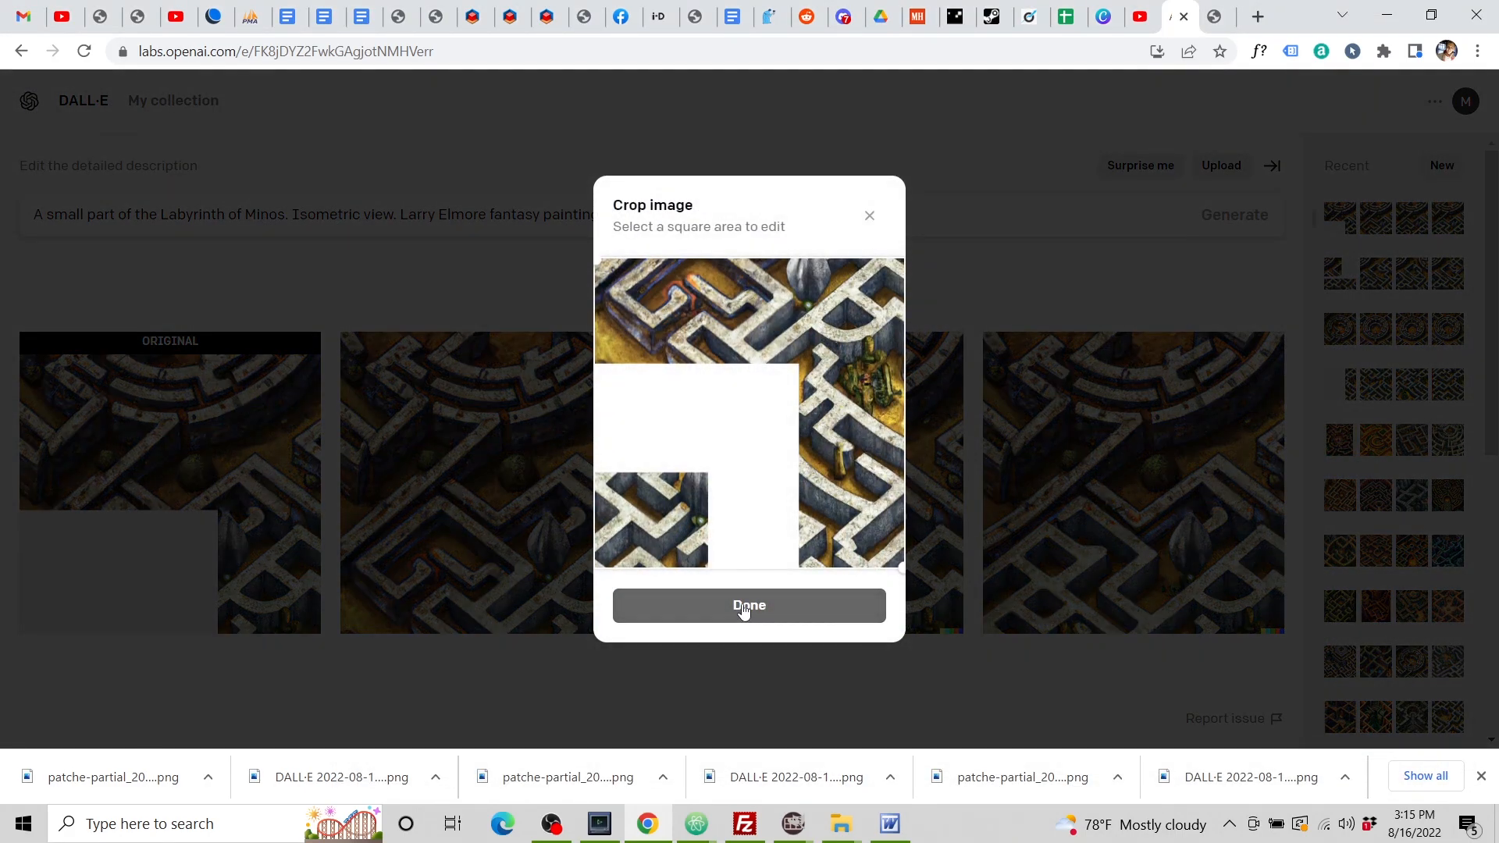
pyautogui.click(751, 593)
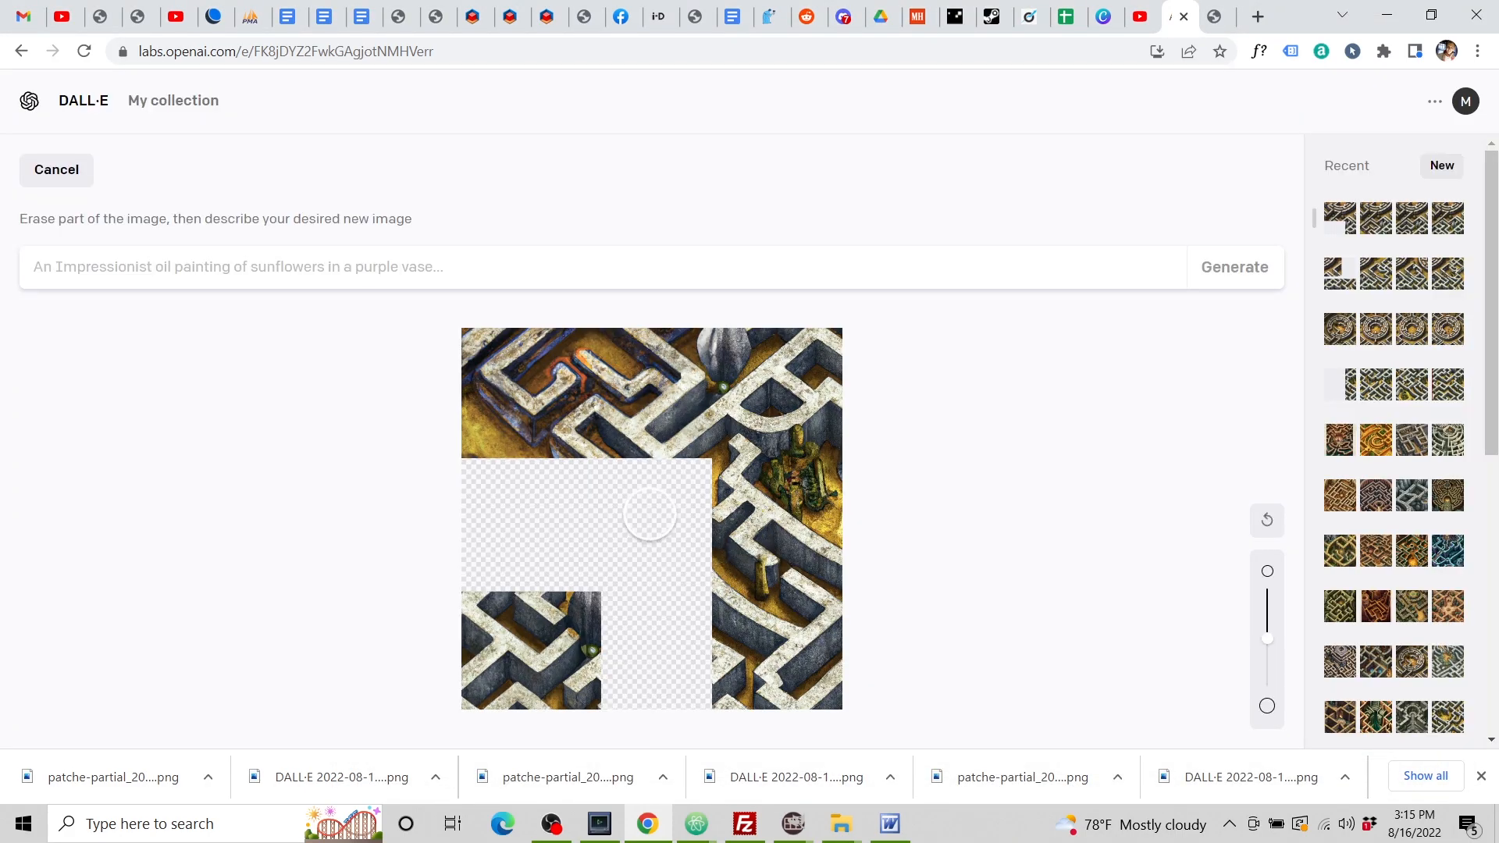
# Generate completions from "A small part of the Labyrinth of Minos. Isometric view. Larry Elmore fantasy painting, highly detailed, trending on Artstation." and download the third.
pyautogui.write('A small part of the Labyrinth of Minos. Isometric view. Larry Elmore fantasy painting, highly detailed, trending on Artstation.')
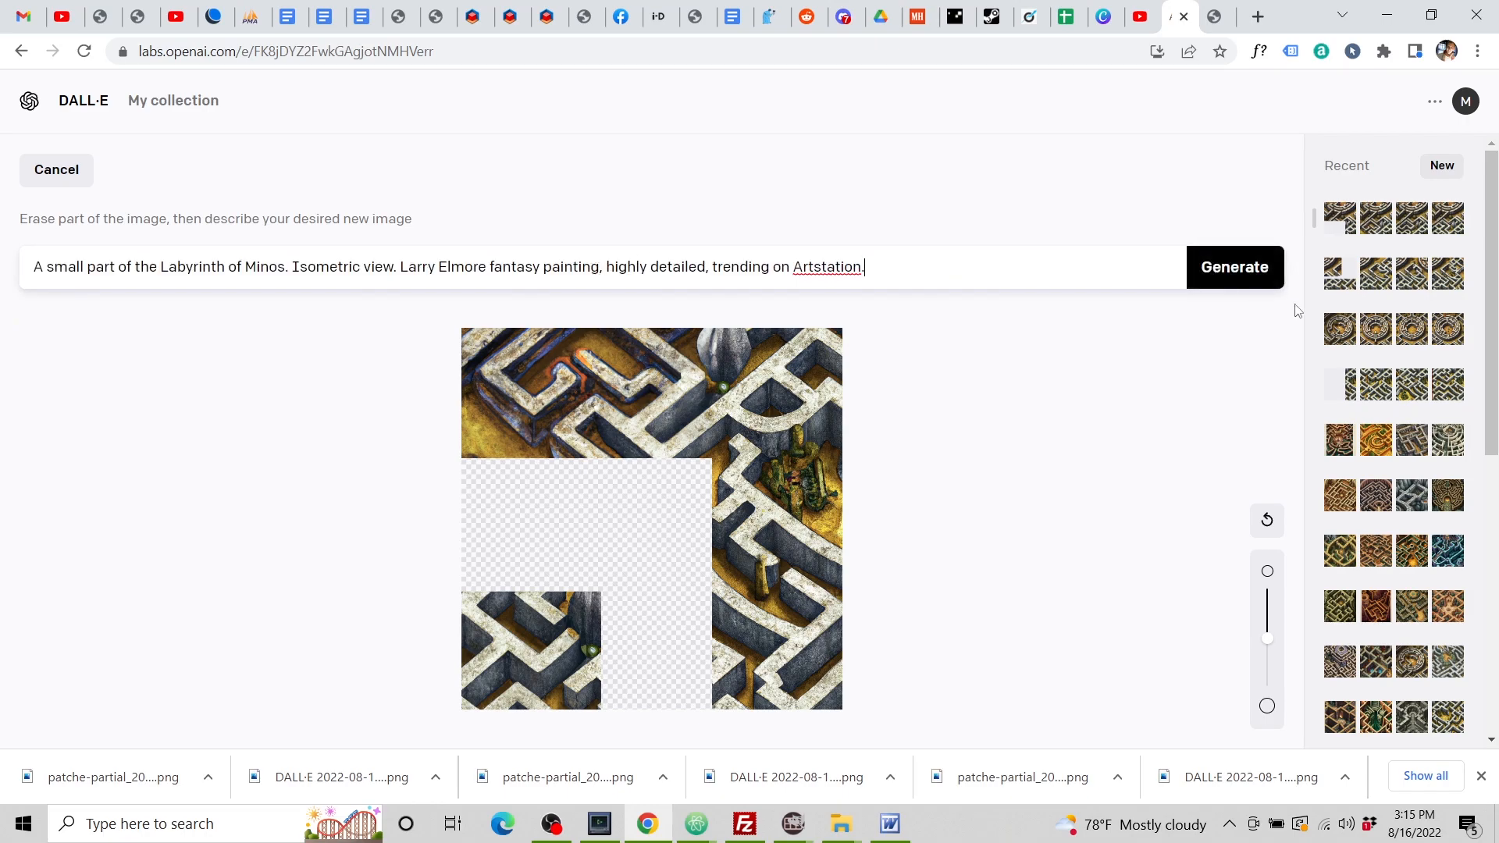
pyautogui.click(1238, 265)
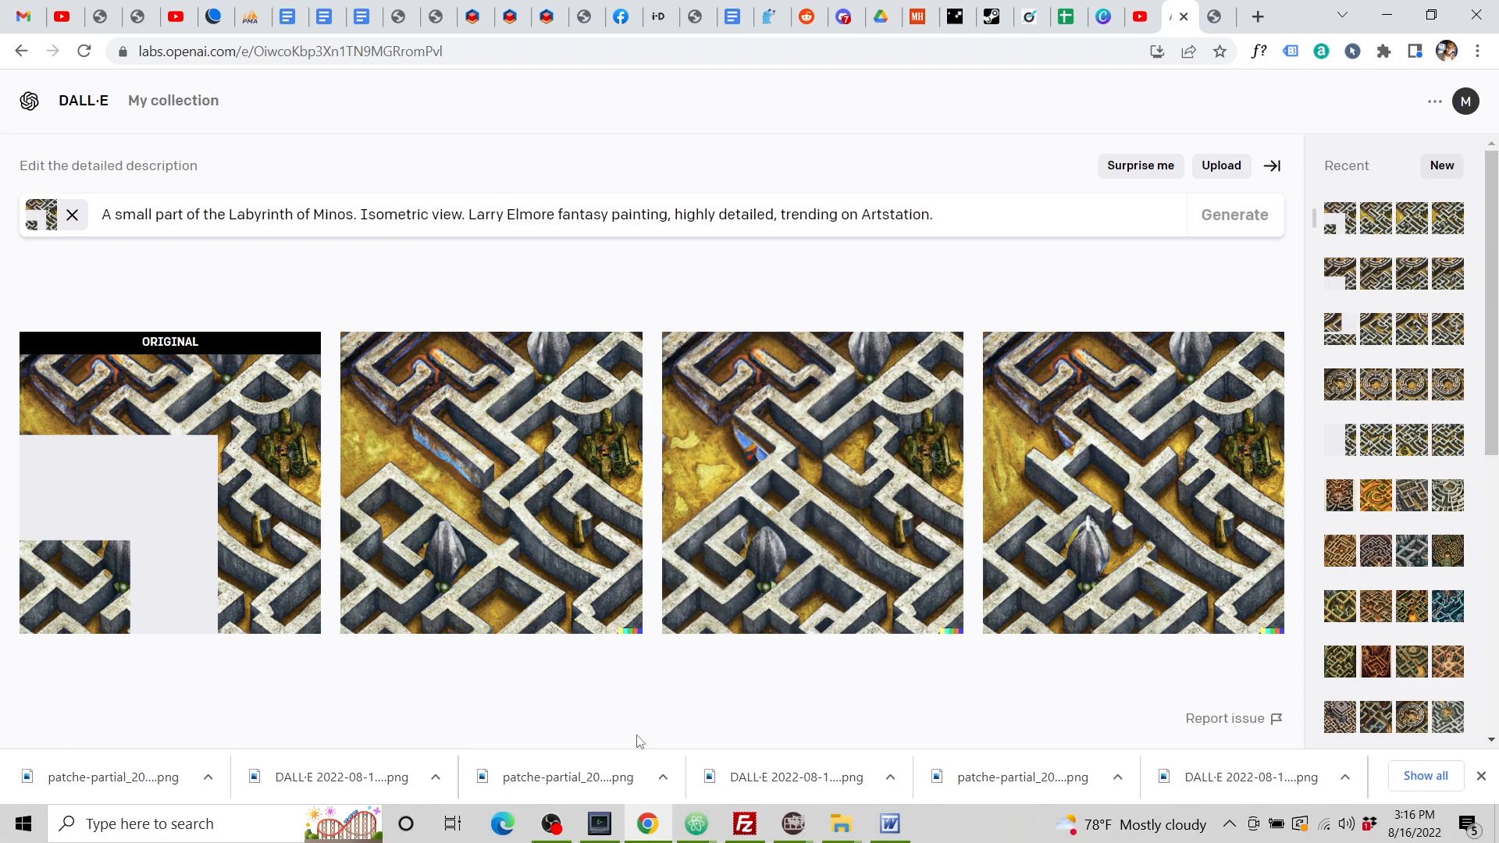
pyautogui.click(1143, 363)
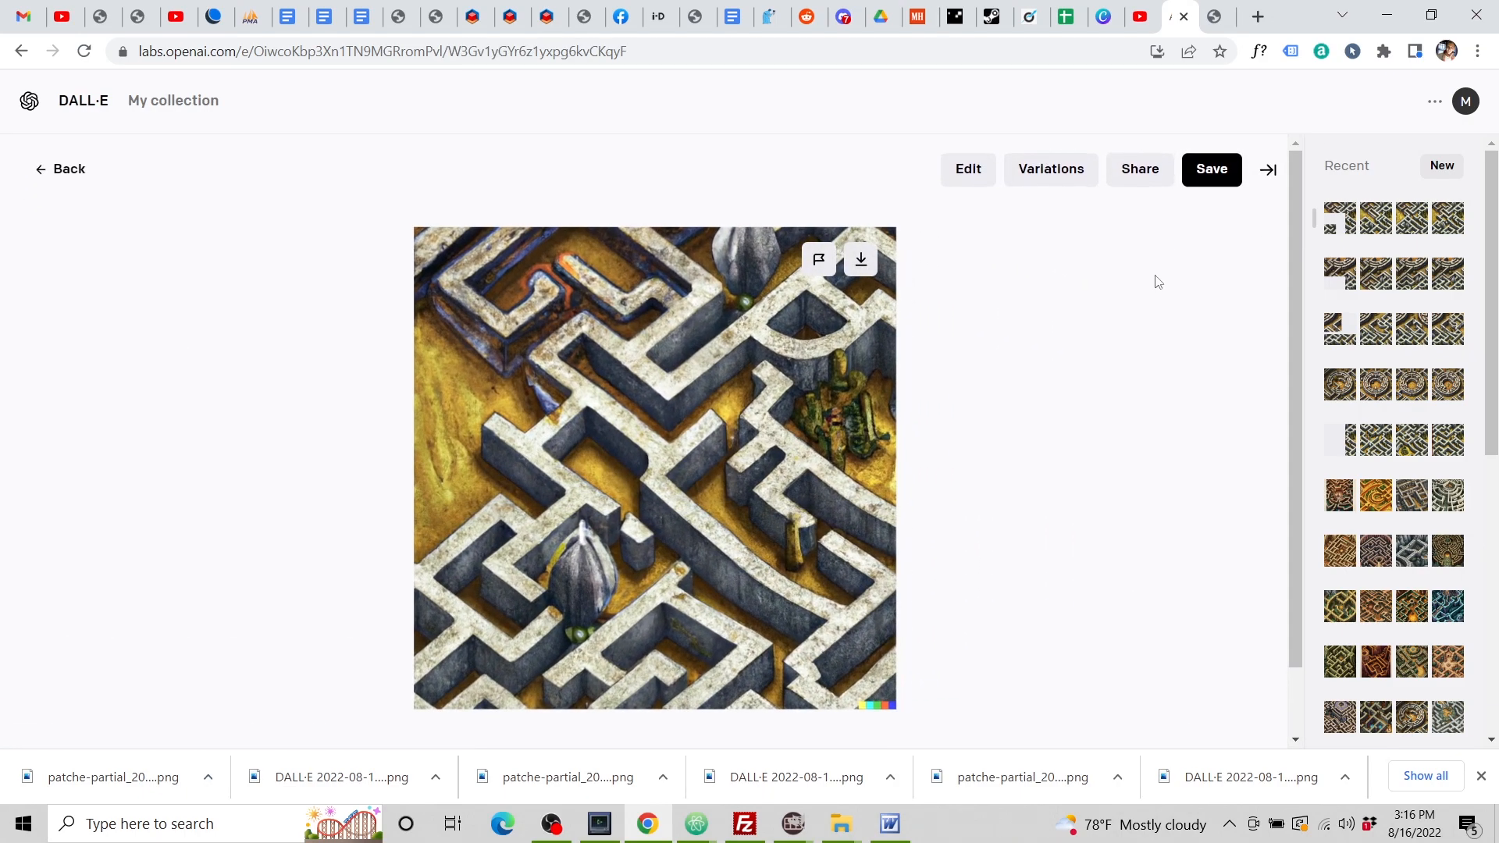
pyautogui.click(864, 263)
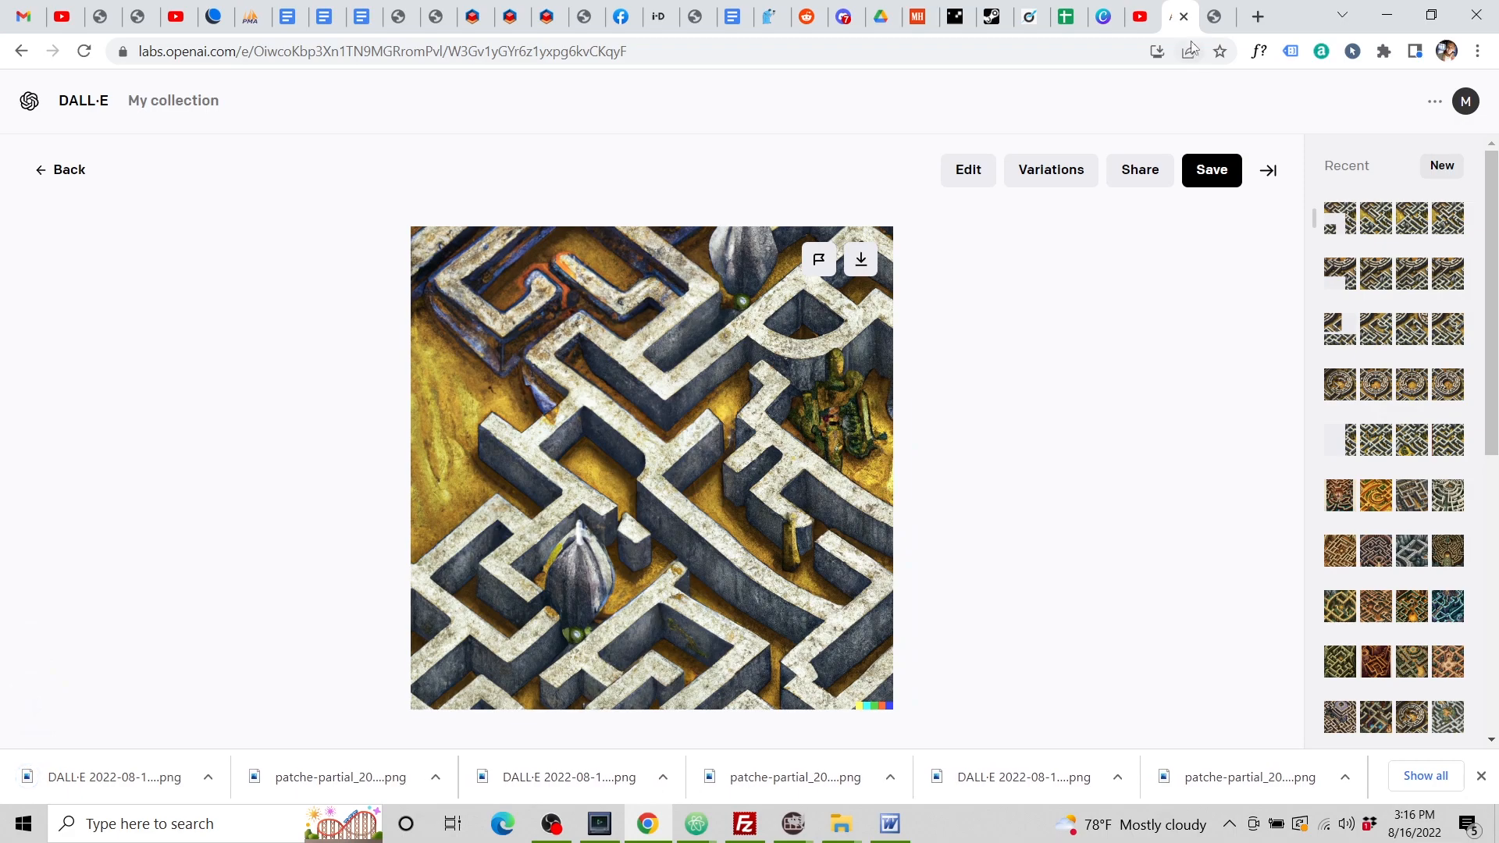
# In PATCH-E, upload the DALL·E 2022-08-16 15.16.30 image as the completion for the outlined mosaic's lower-left corner cell.
pyautogui.click(1207, 21)
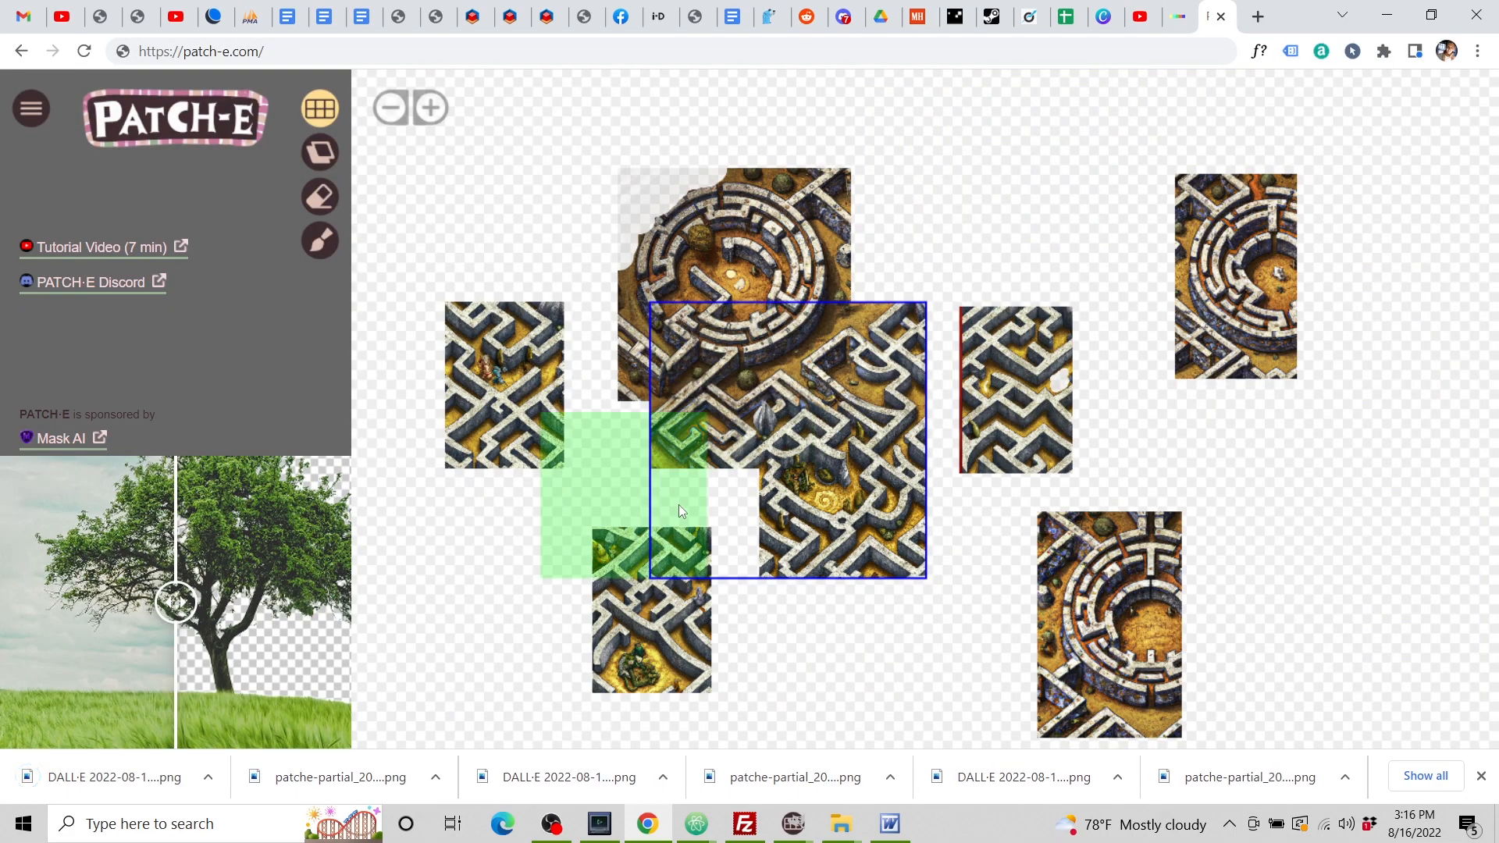
pyautogui.click(710, 505)
pyautogui.click(771, 550)
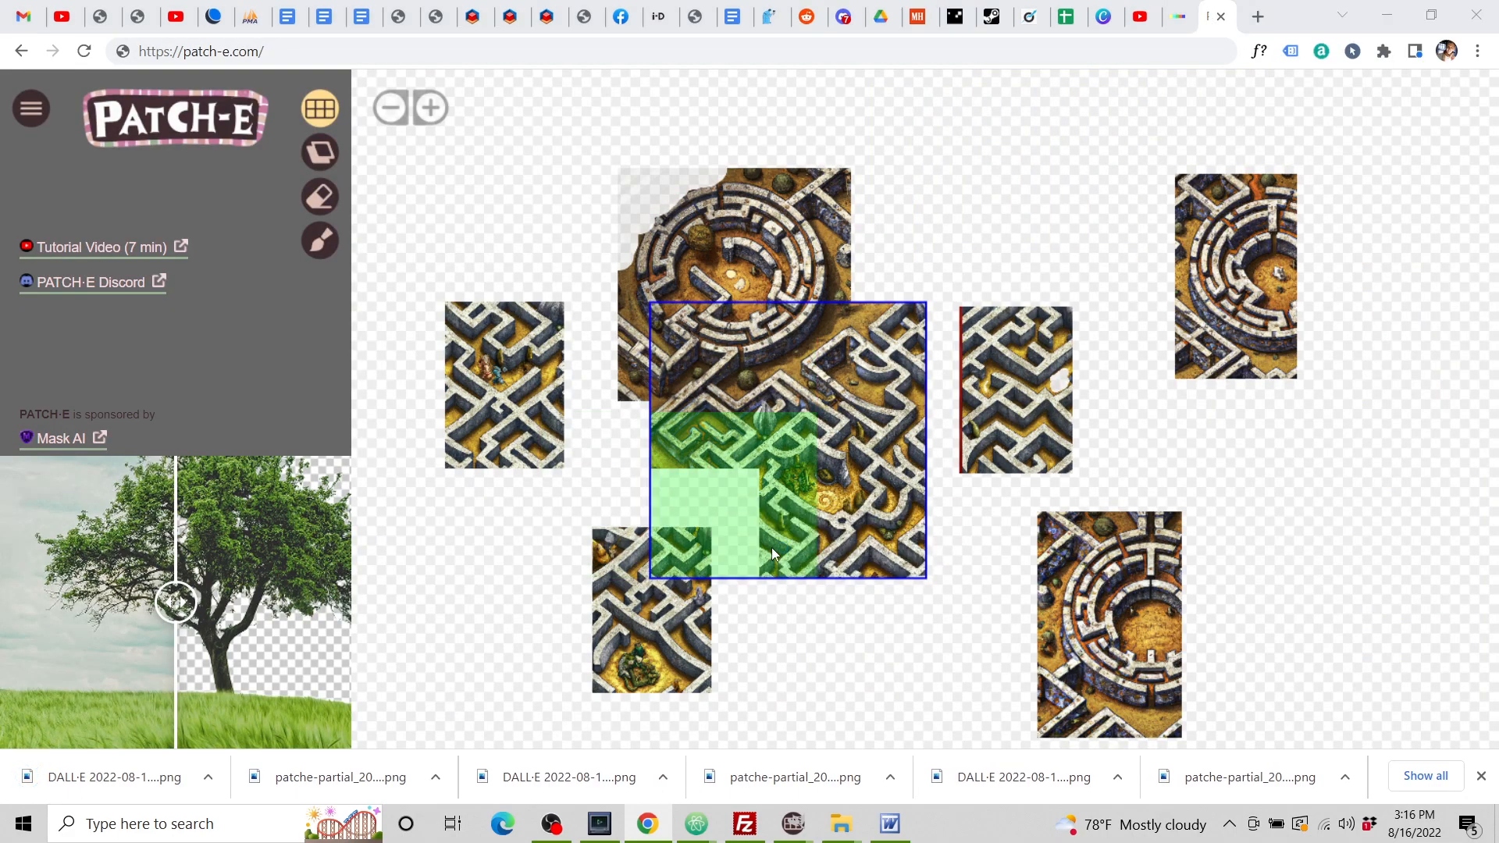
pyautogui.click(803, 409)
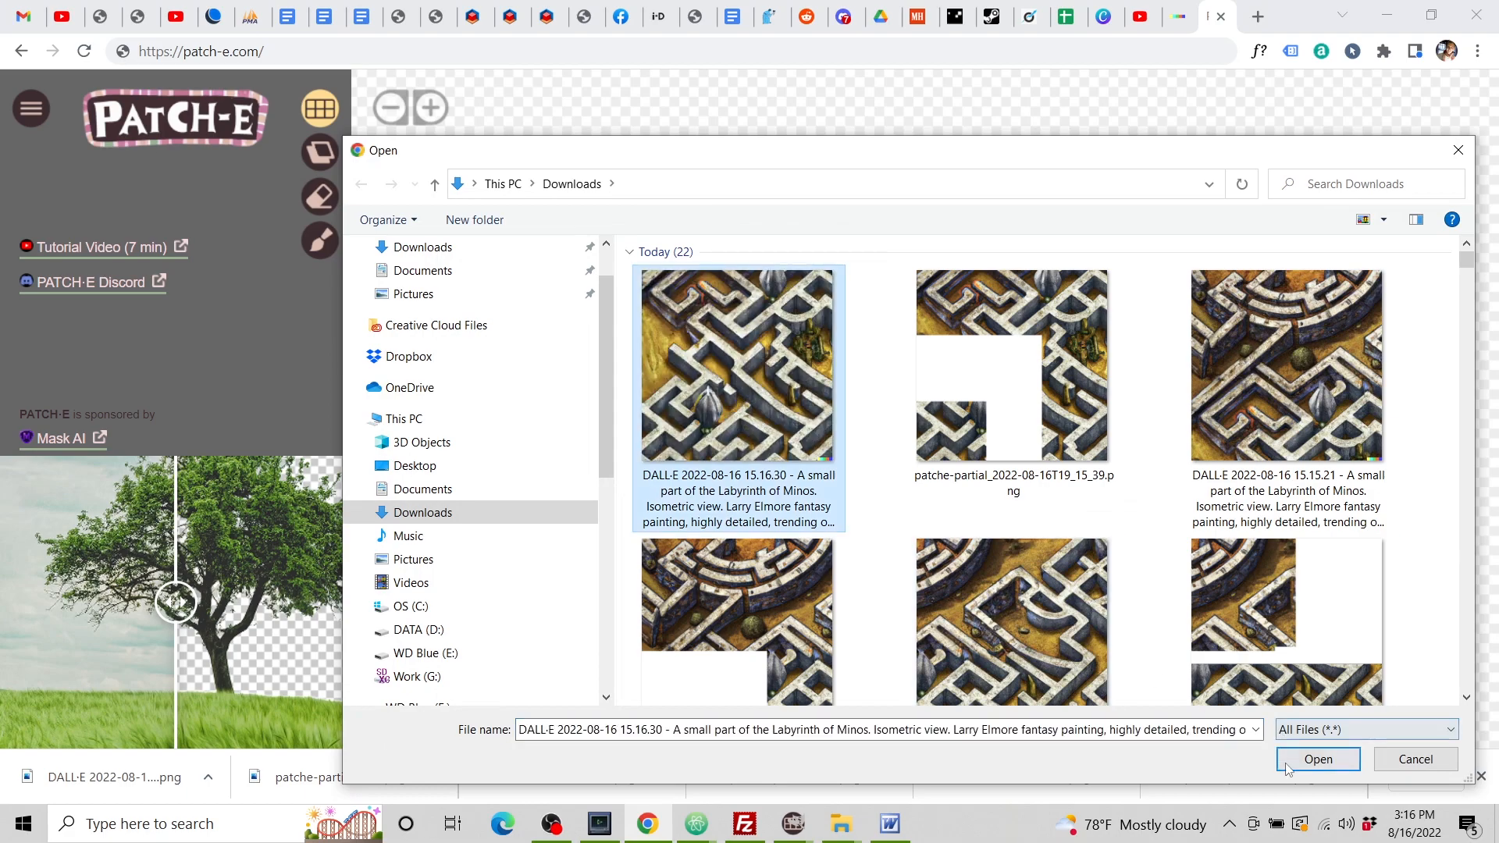
pyautogui.click(1318, 759)
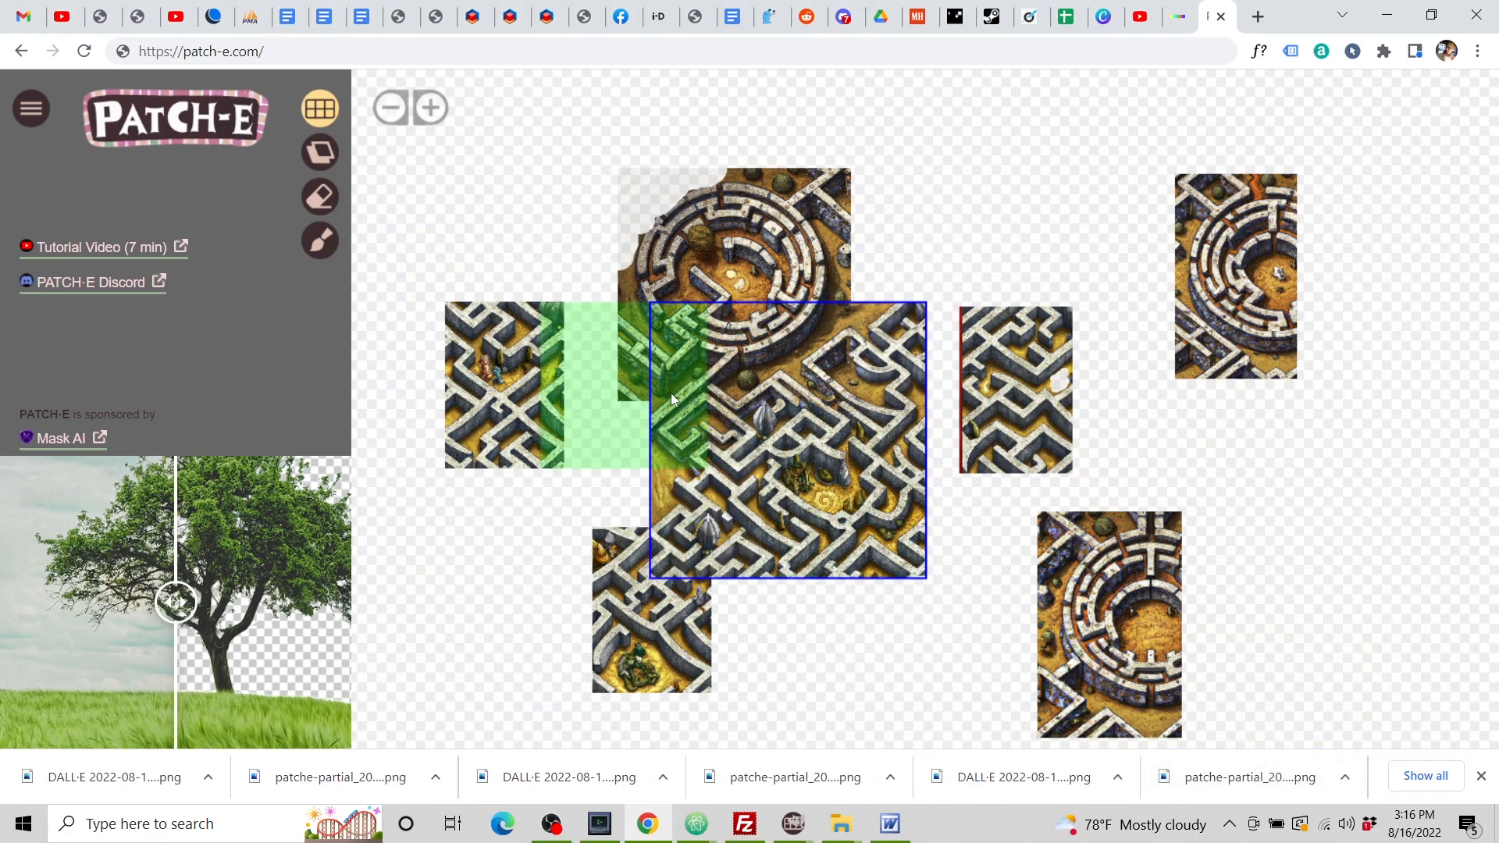
# Download the cell between the leftmost maze piece and the outlined mosaic as a partial image, and open it for editing in DALL·E.
pyautogui.click(637, 370)
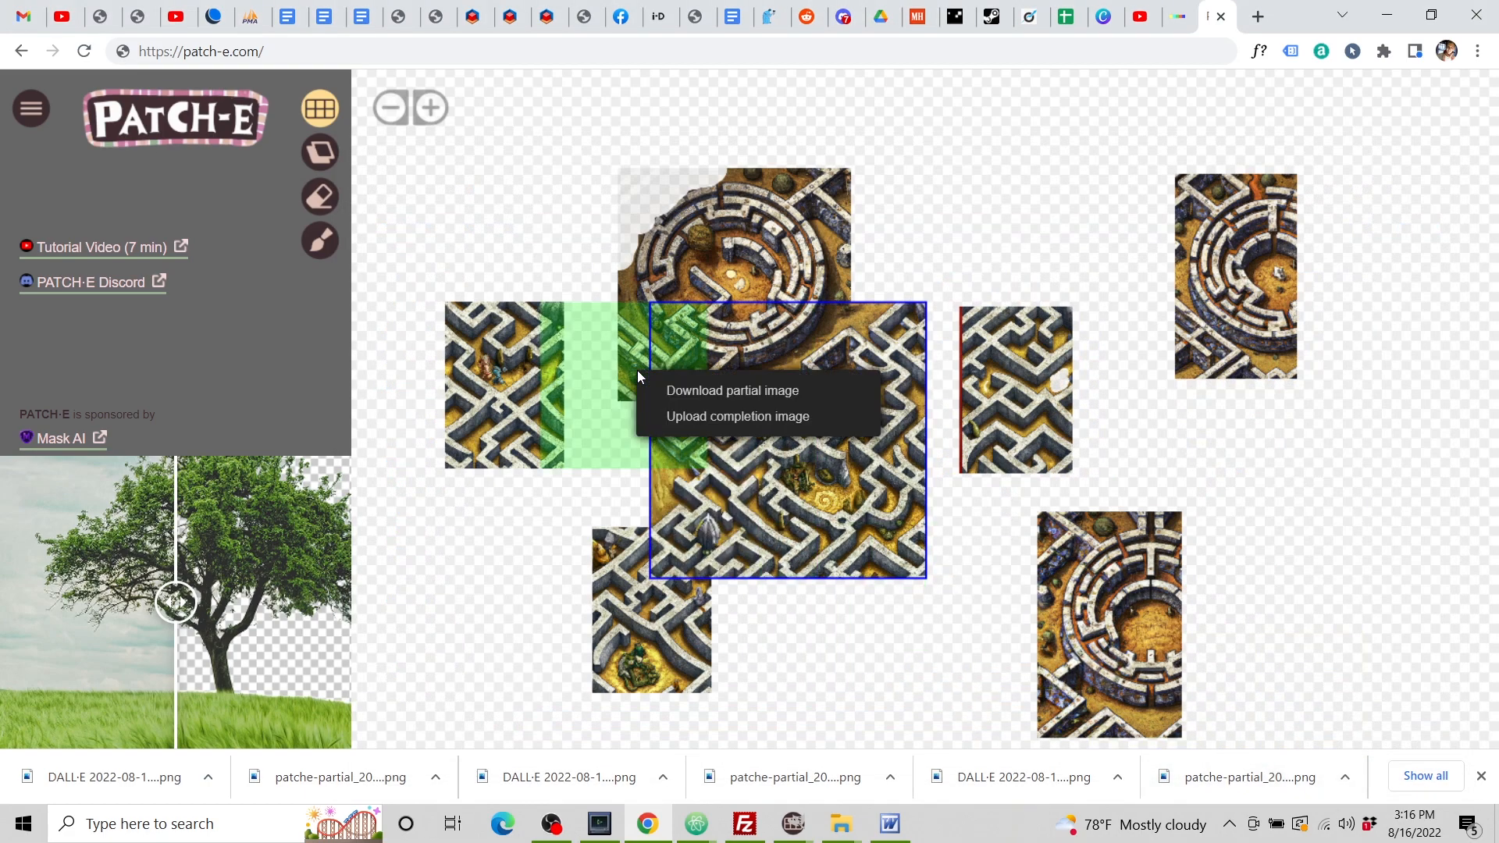
pyautogui.click(668, 389)
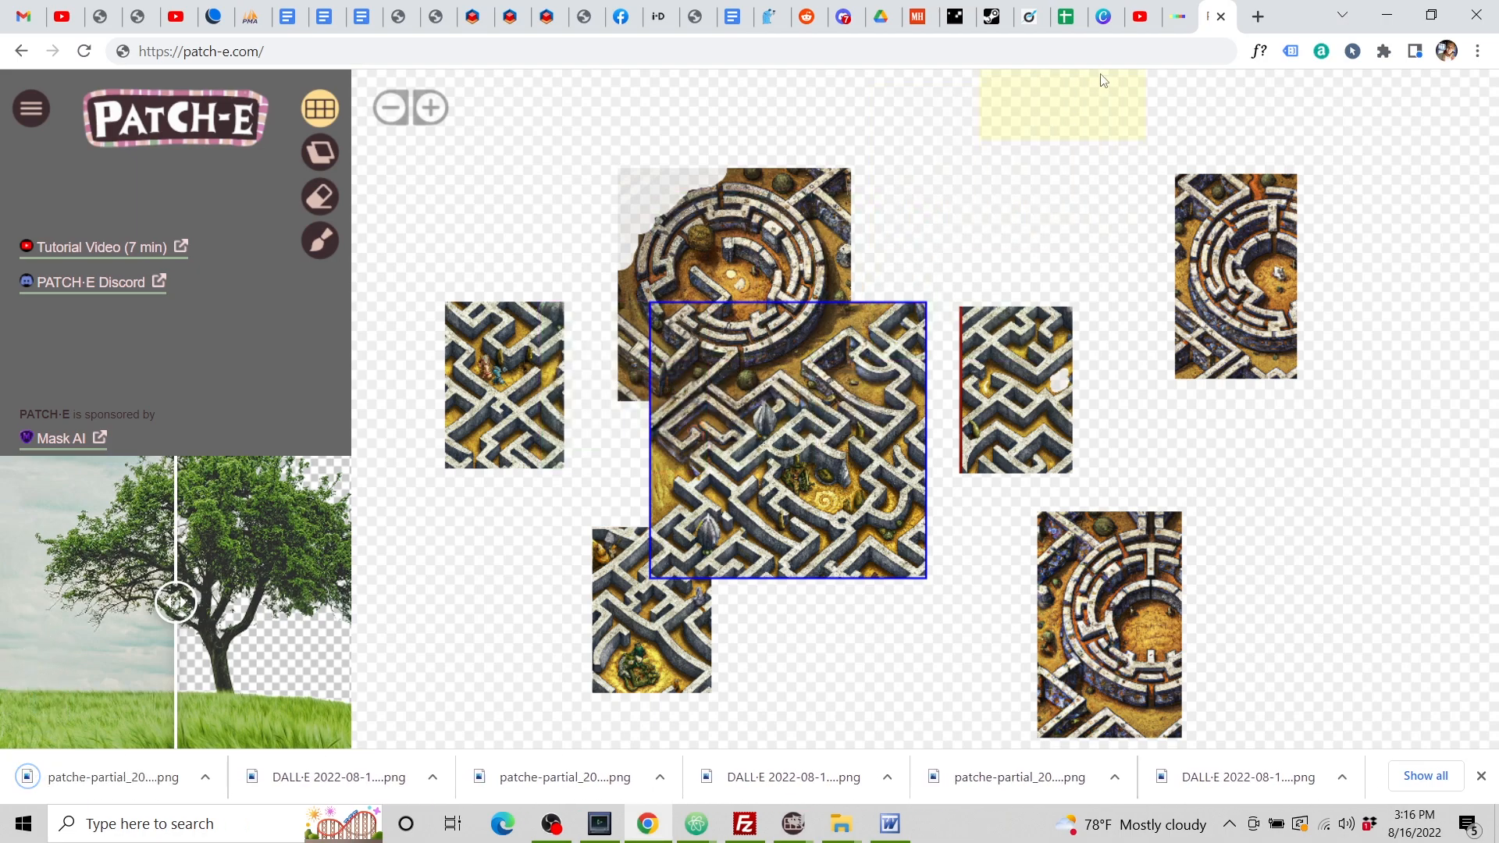
pyautogui.click(1173, 17)
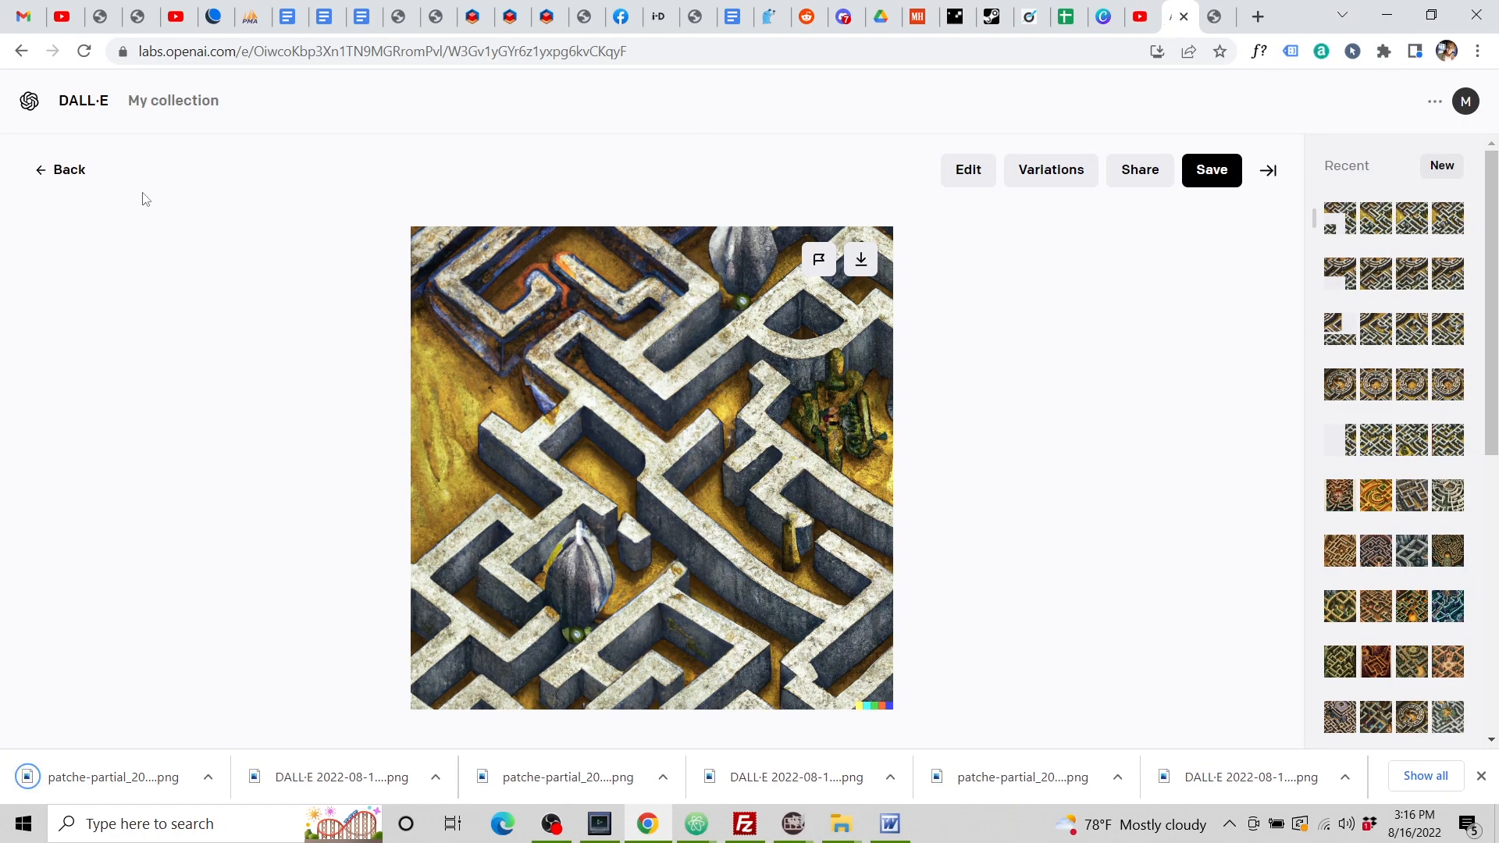
pyautogui.click(68, 170)
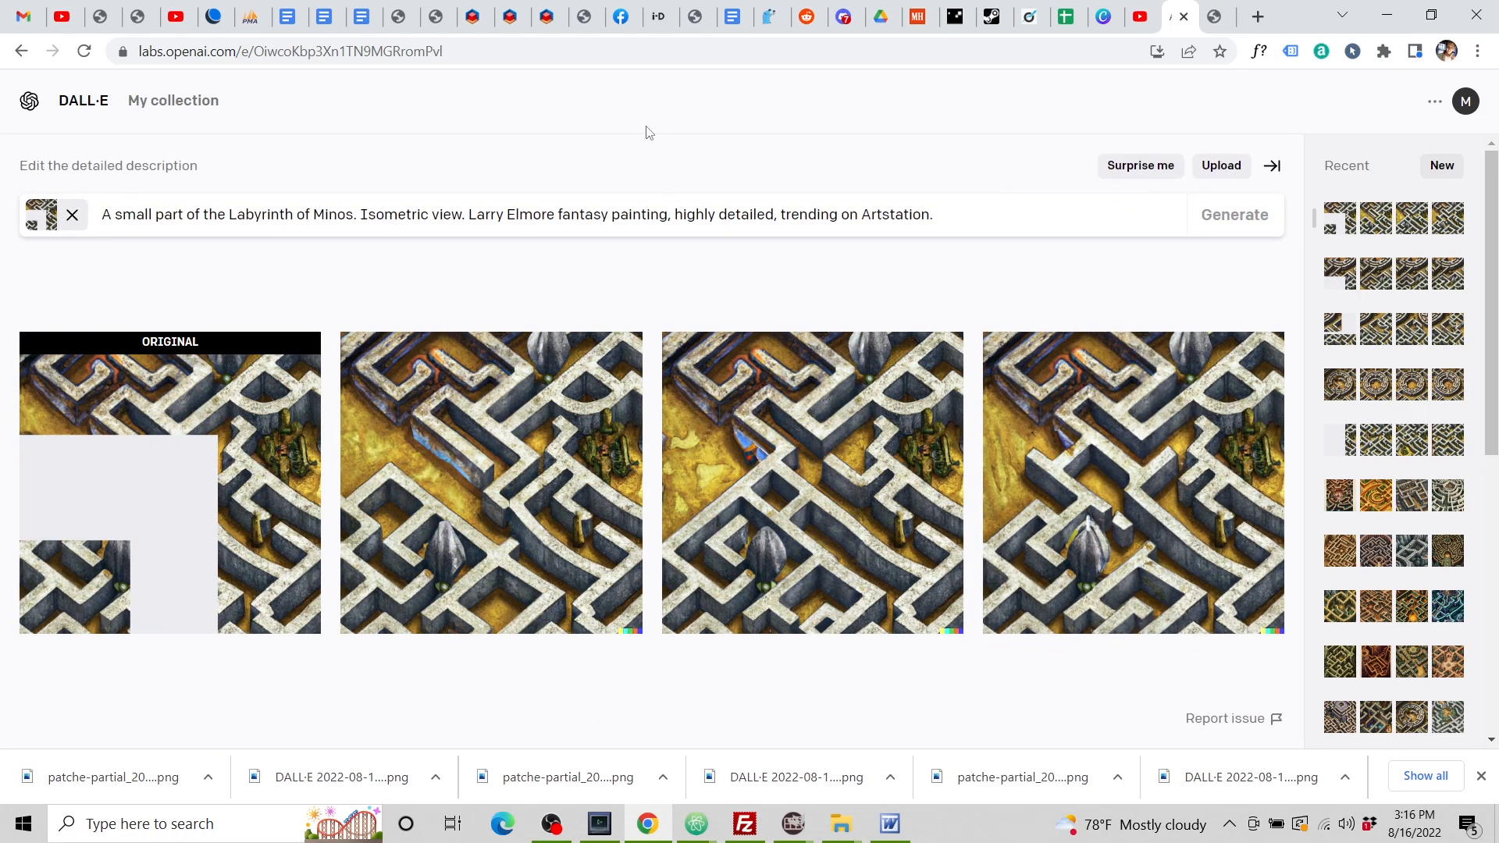
pyautogui.click(1221, 165)
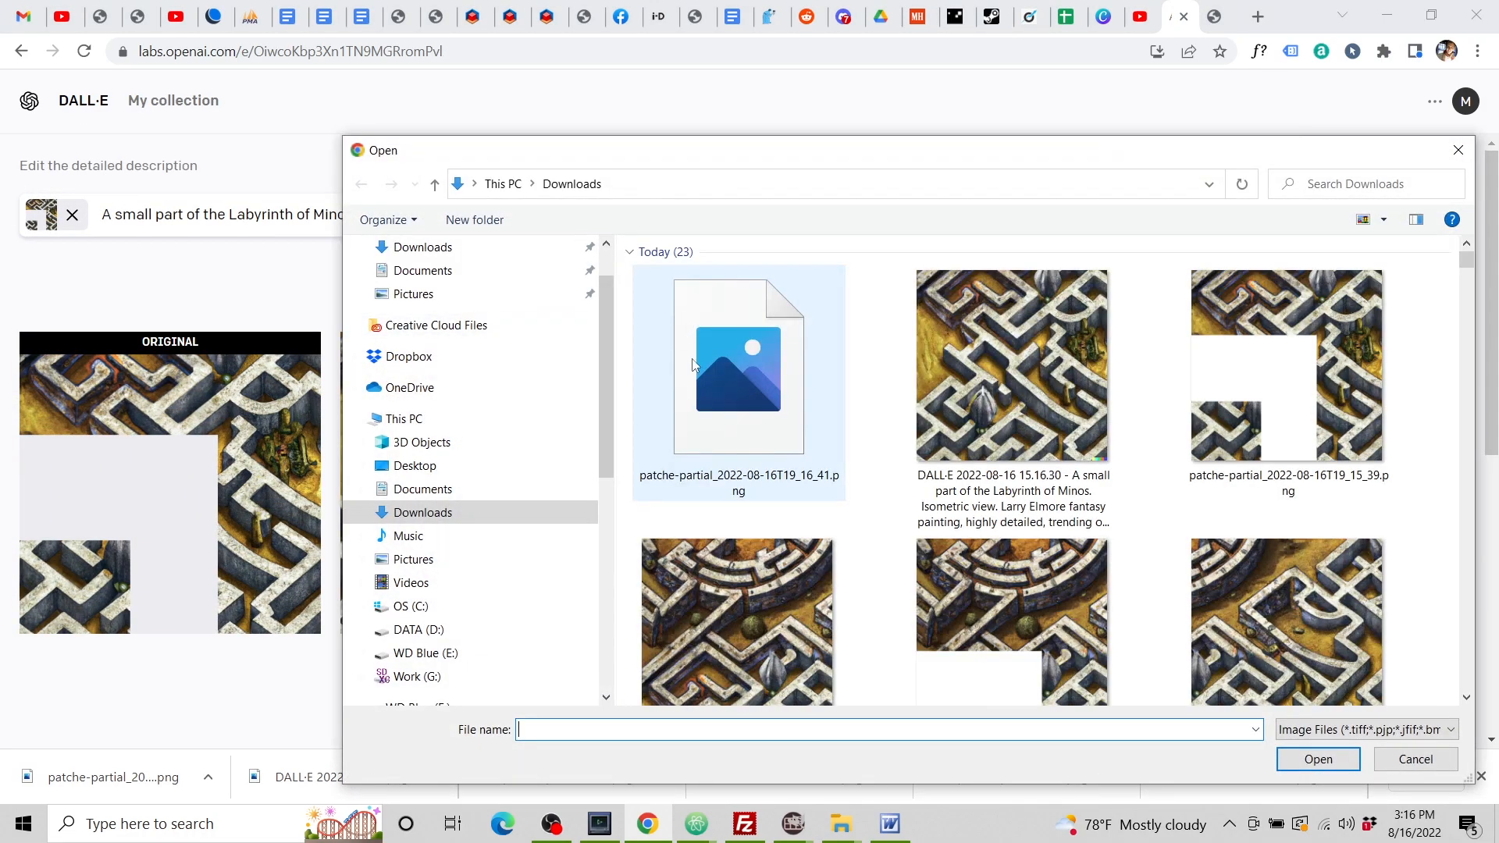
pyautogui.click(738, 390)
pyautogui.click(1314, 756)
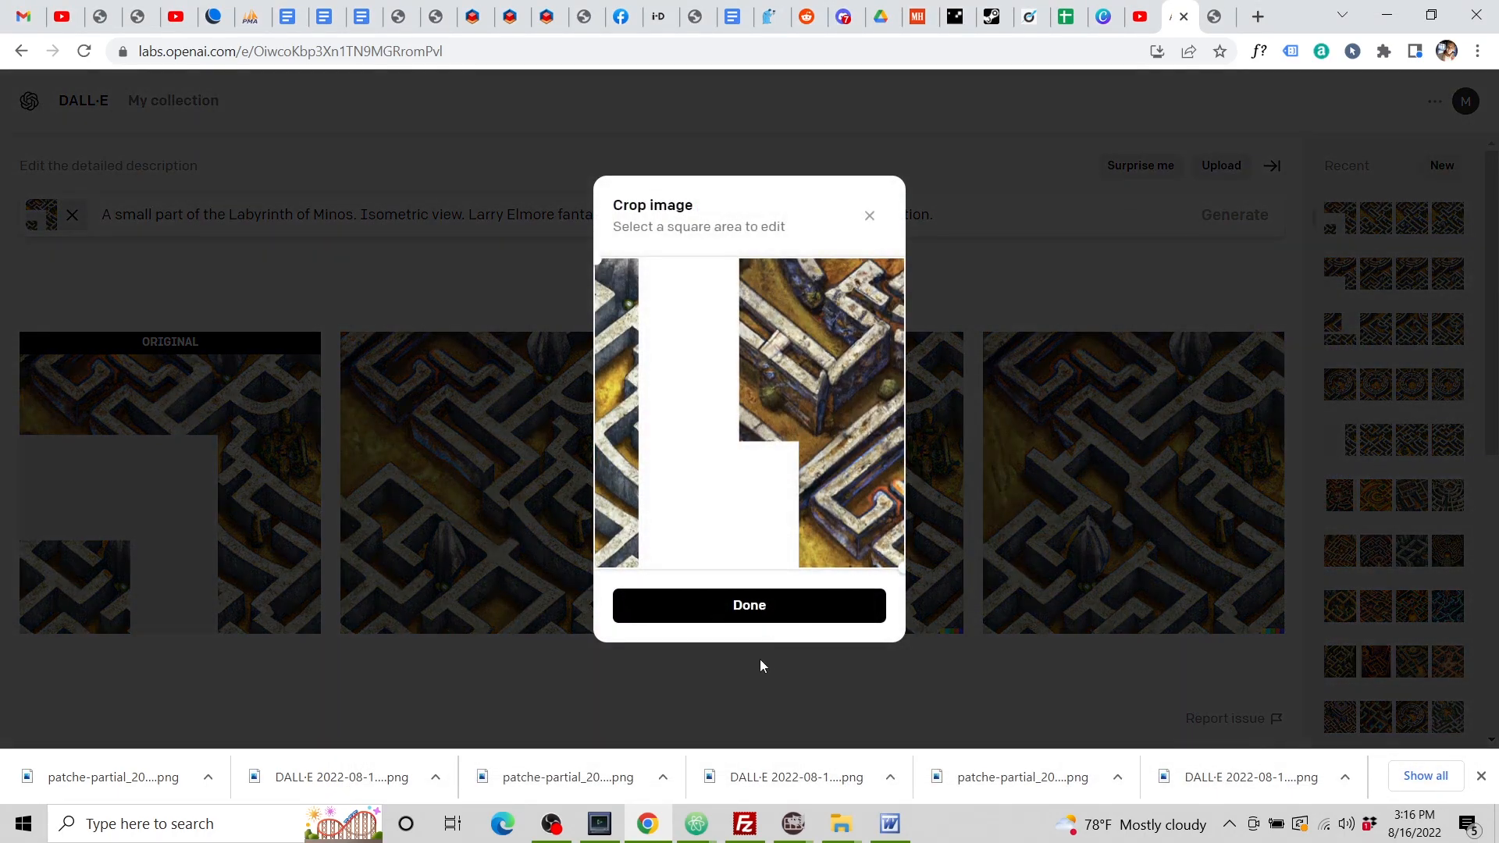
pyautogui.click(756, 608)
pyautogui.click(762, 587)
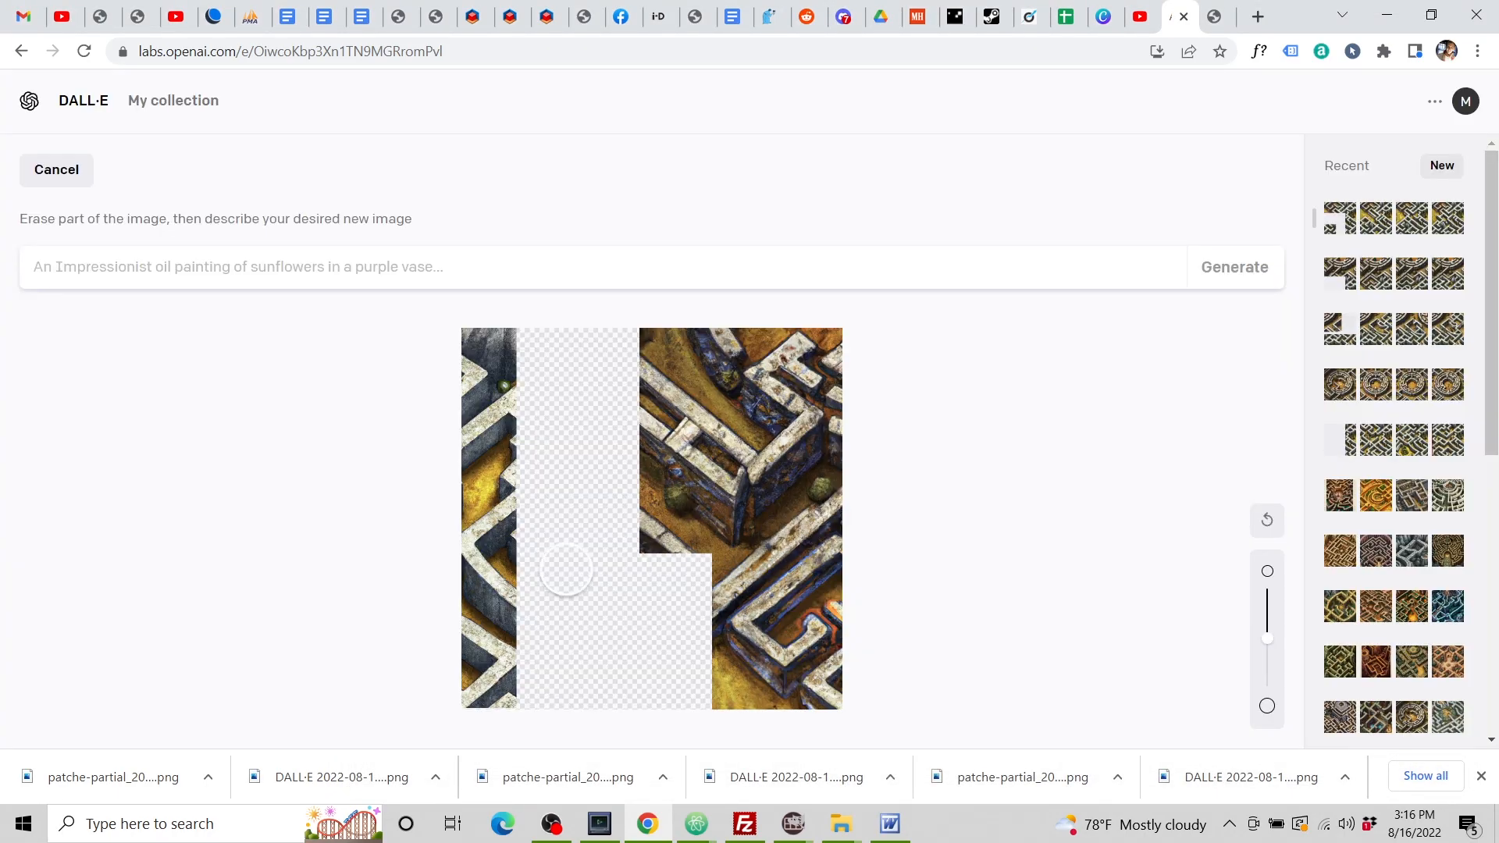
# Fill the gap with "A small part of the Labyrinth of Minos. Isometric view. Larry Elmore fantasy painting, highly detailed, trending on Artstation." and download the third result.
pyautogui.write('A small part of the Labyrinth of Minos. Isometric view. Larry Elmore fantasy painting, highly detailed, trending on Artstation.')
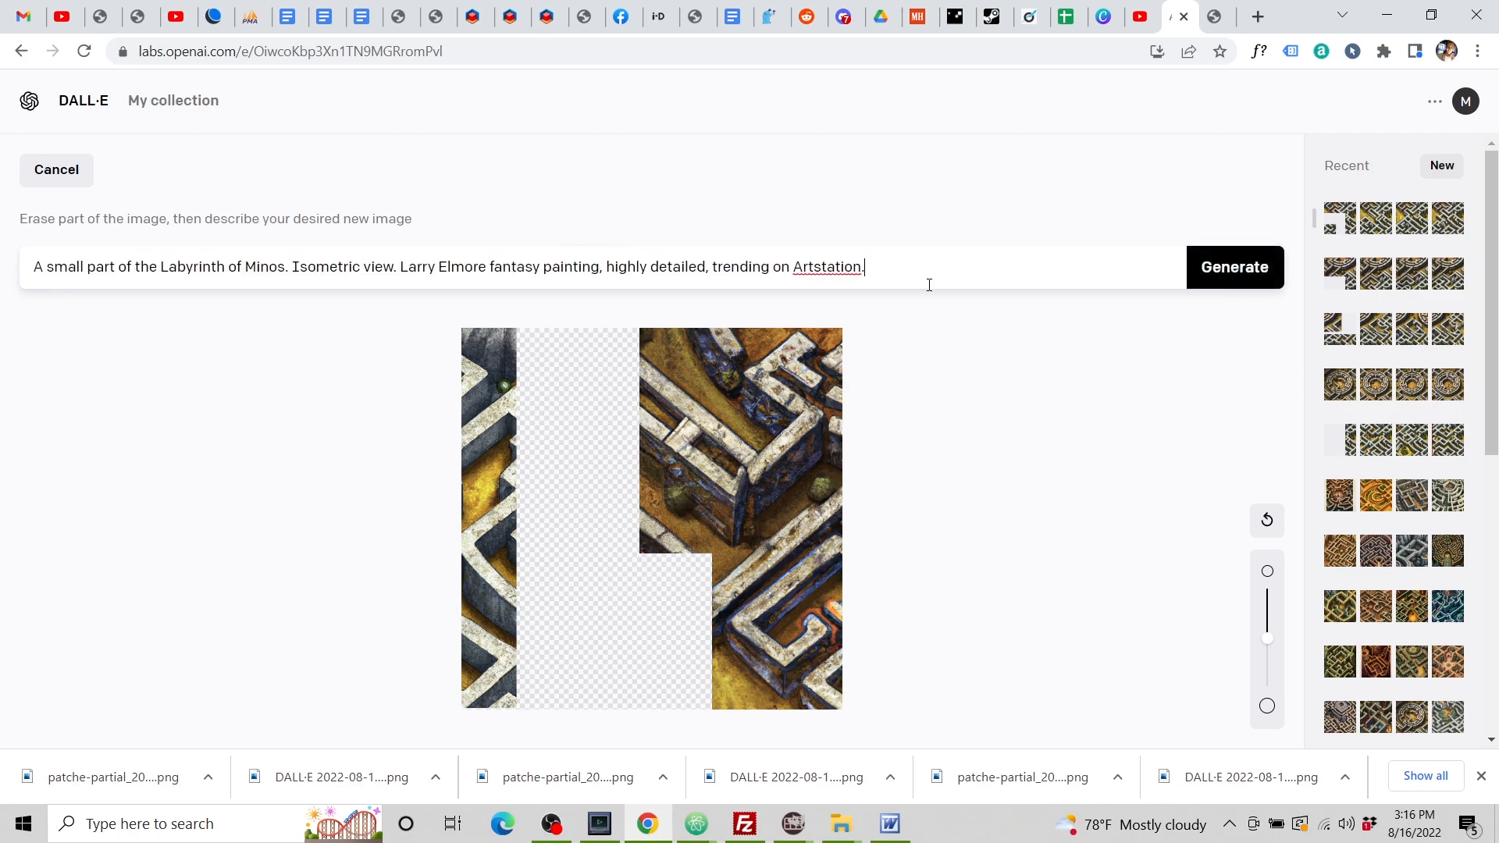
pyautogui.click(1241, 275)
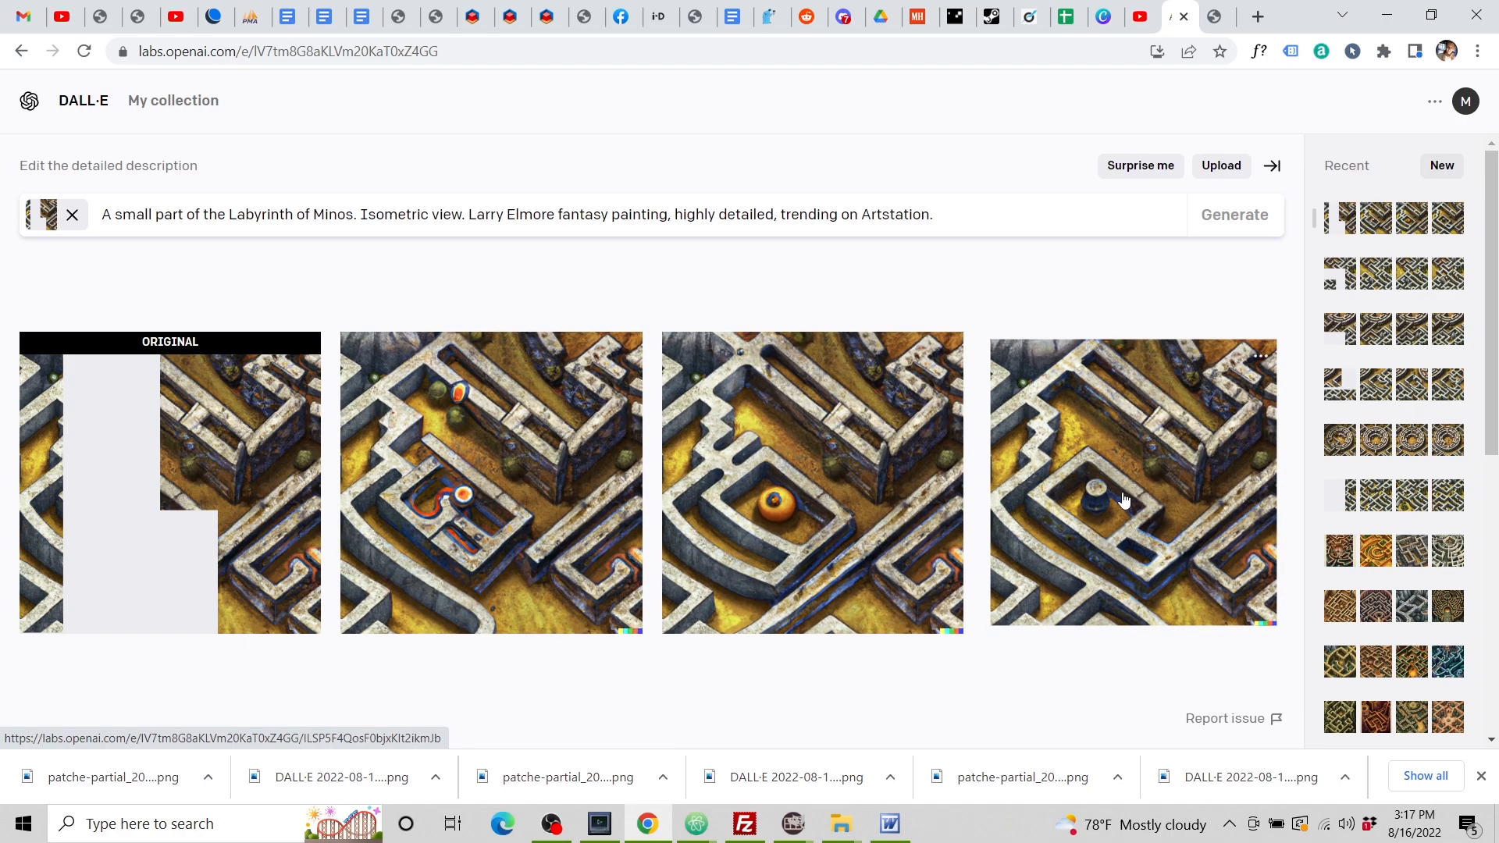
pyautogui.click(1122, 492)
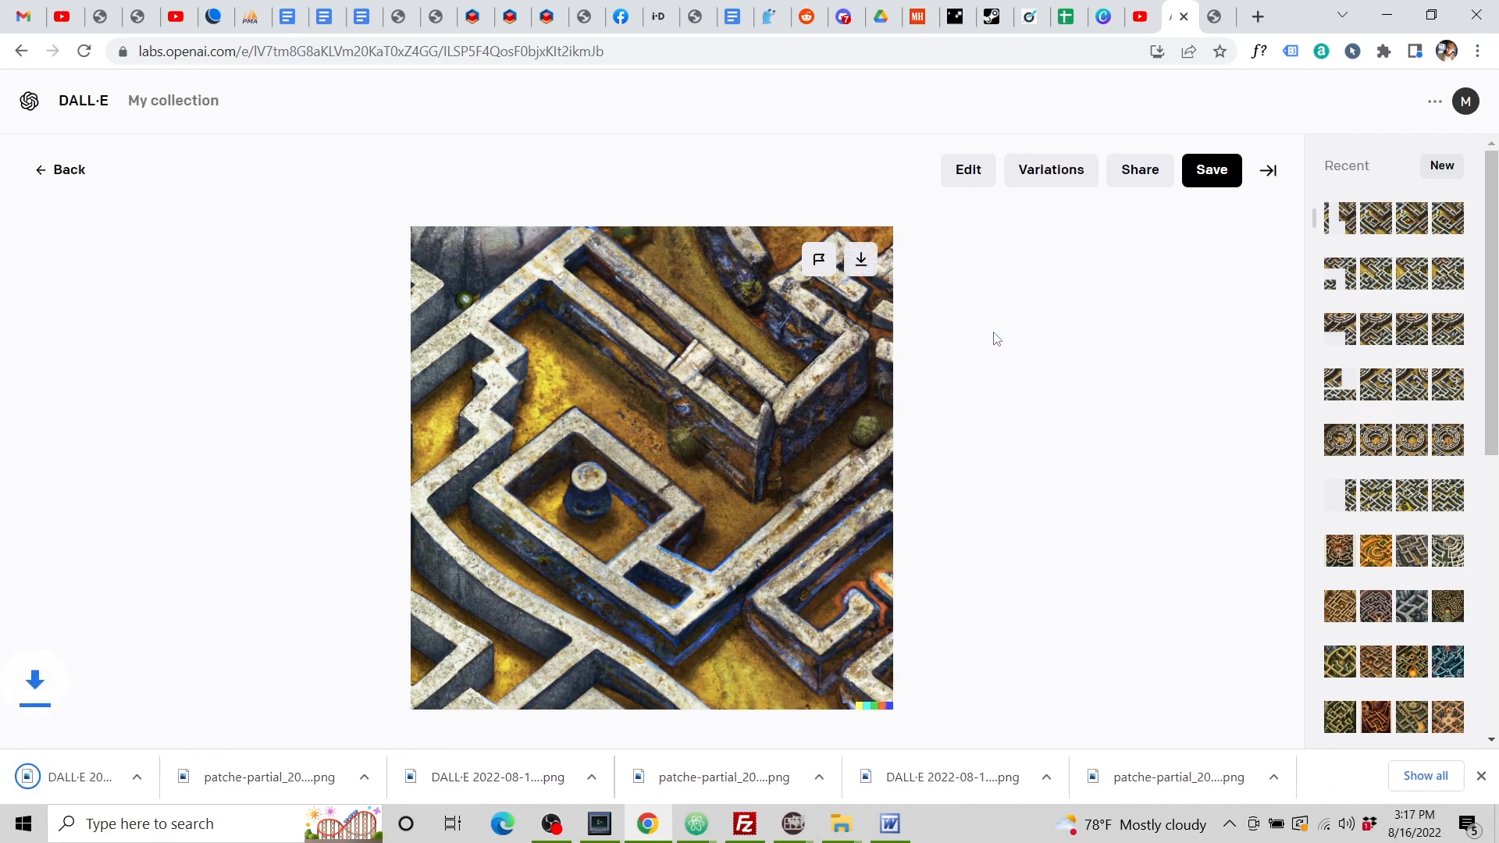
# In PATCH-E, upload the DALL·E 2022-08-16 15.17.43 image as the completion for the cell joining the leftmost maze piece to the mosaic.
pyautogui.click(1214, 16)
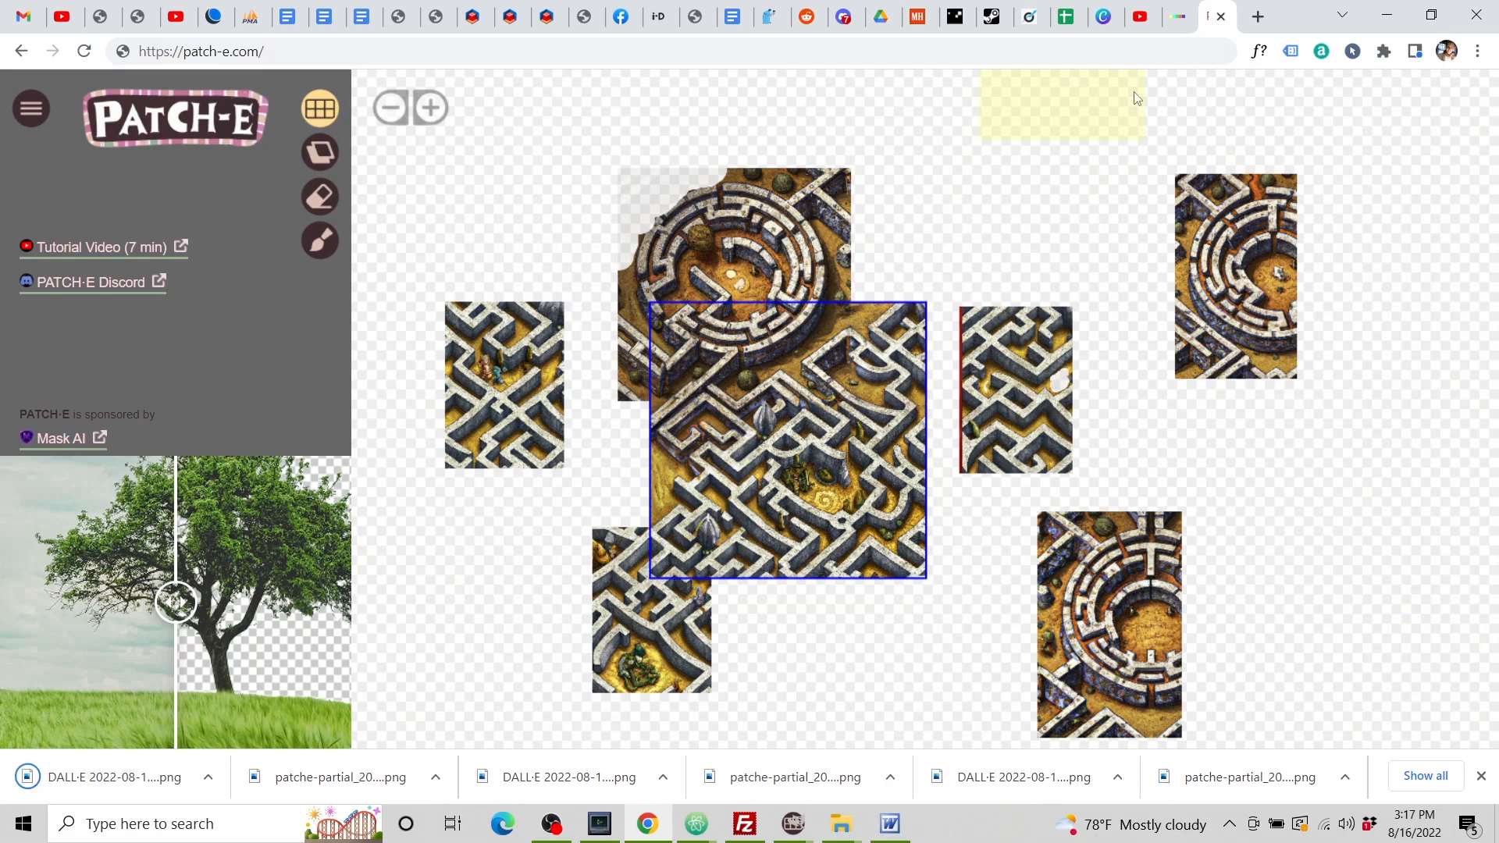
pyautogui.rightClick(660, 515)
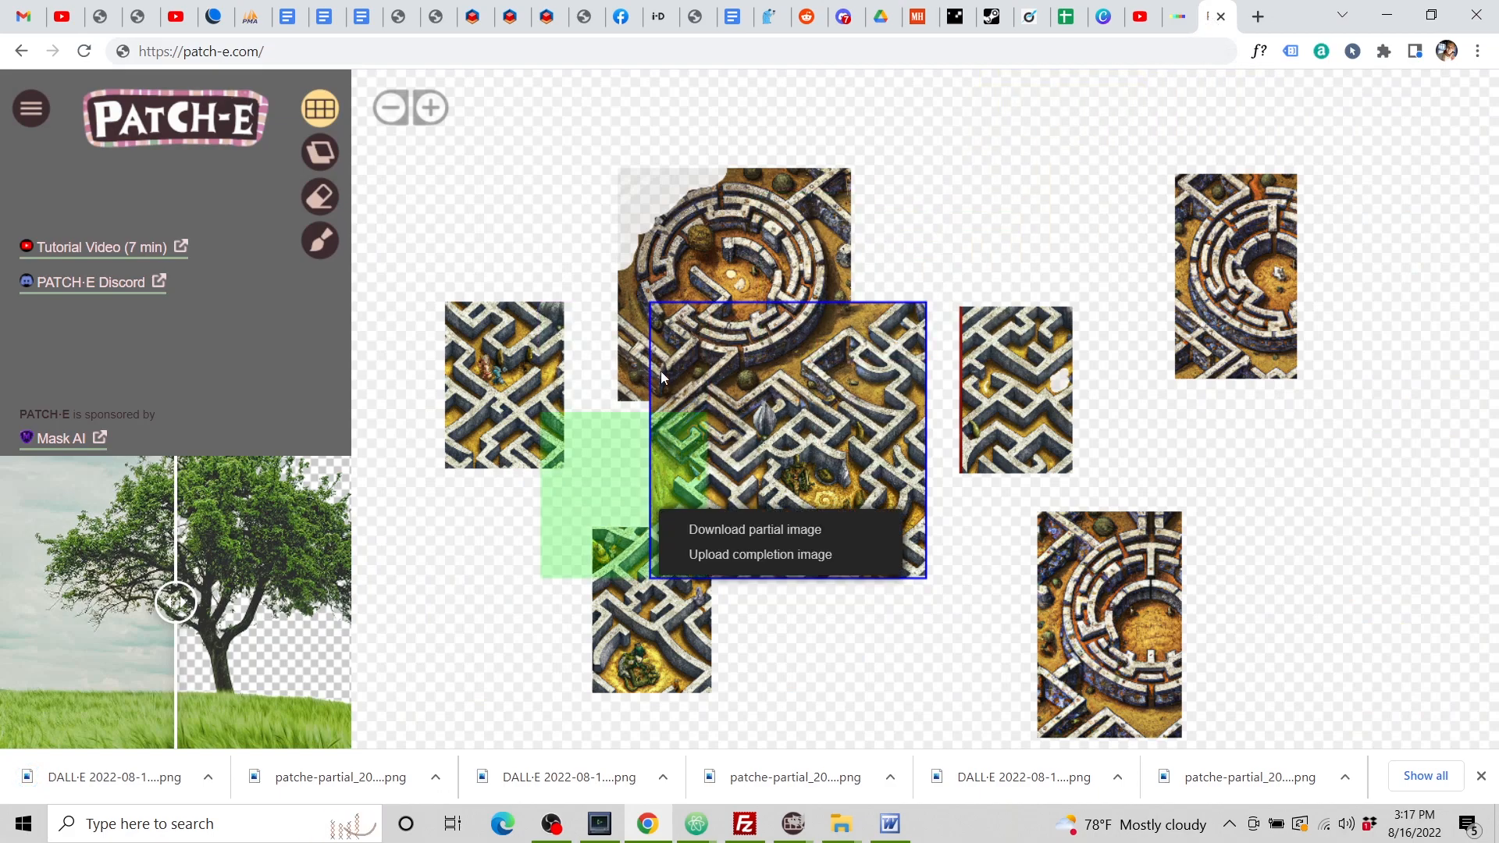
pyautogui.click(617, 157)
pyautogui.rightClick(639, 386)
pyautogui.click(709, 433)
pyautogui.click(770, 367)
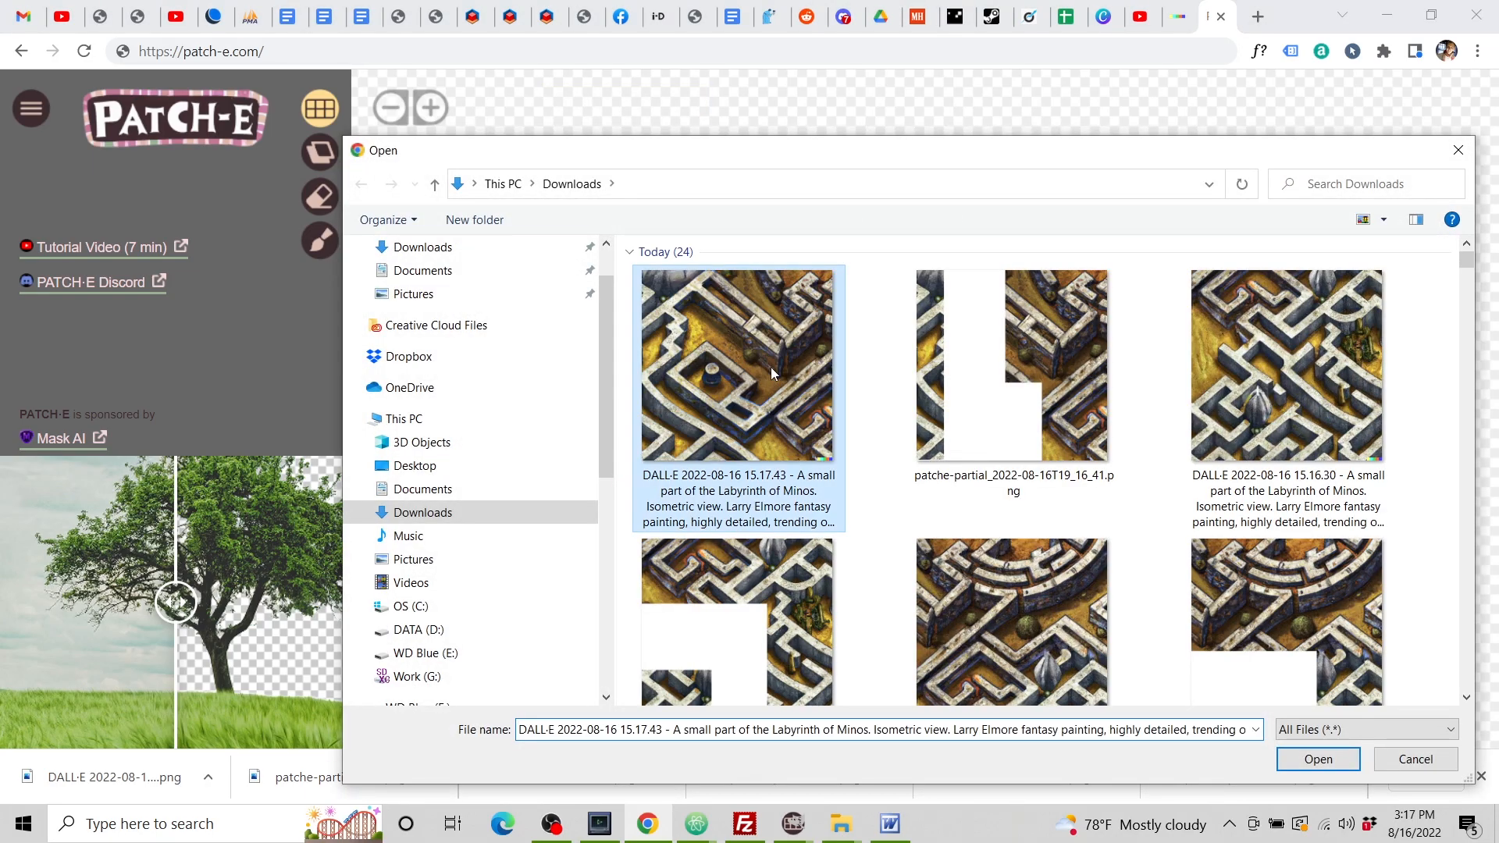
pyautogui.click(1325, 756)
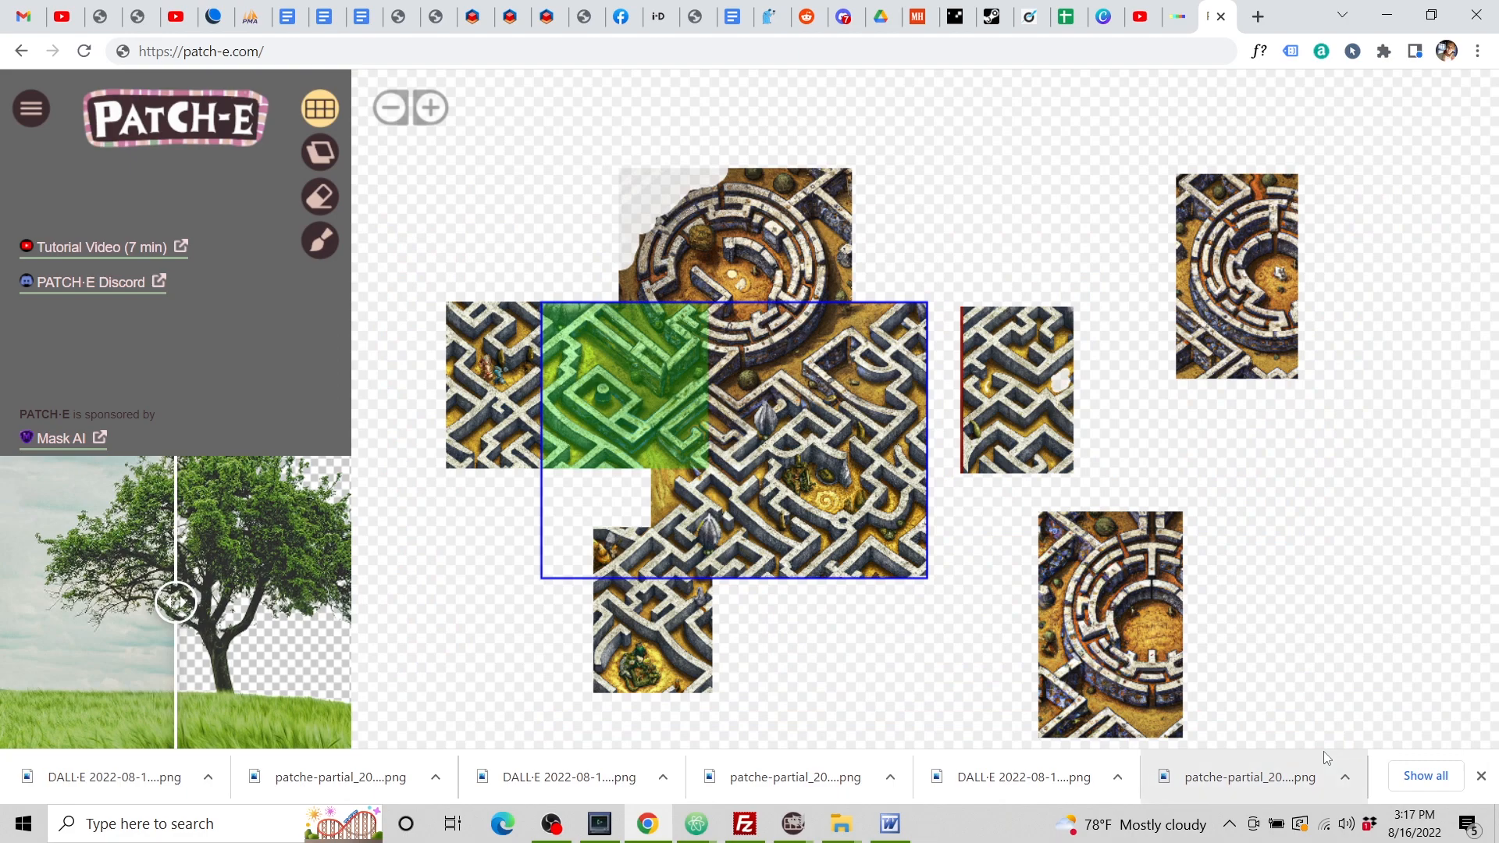
# Download the cell over the gap in the outlined mosaic's lower-left corner as a partial image, and open it for editing in DALL·E.
pyautogui.rightClick(581, 516)
pyautogui.click(606, 534)
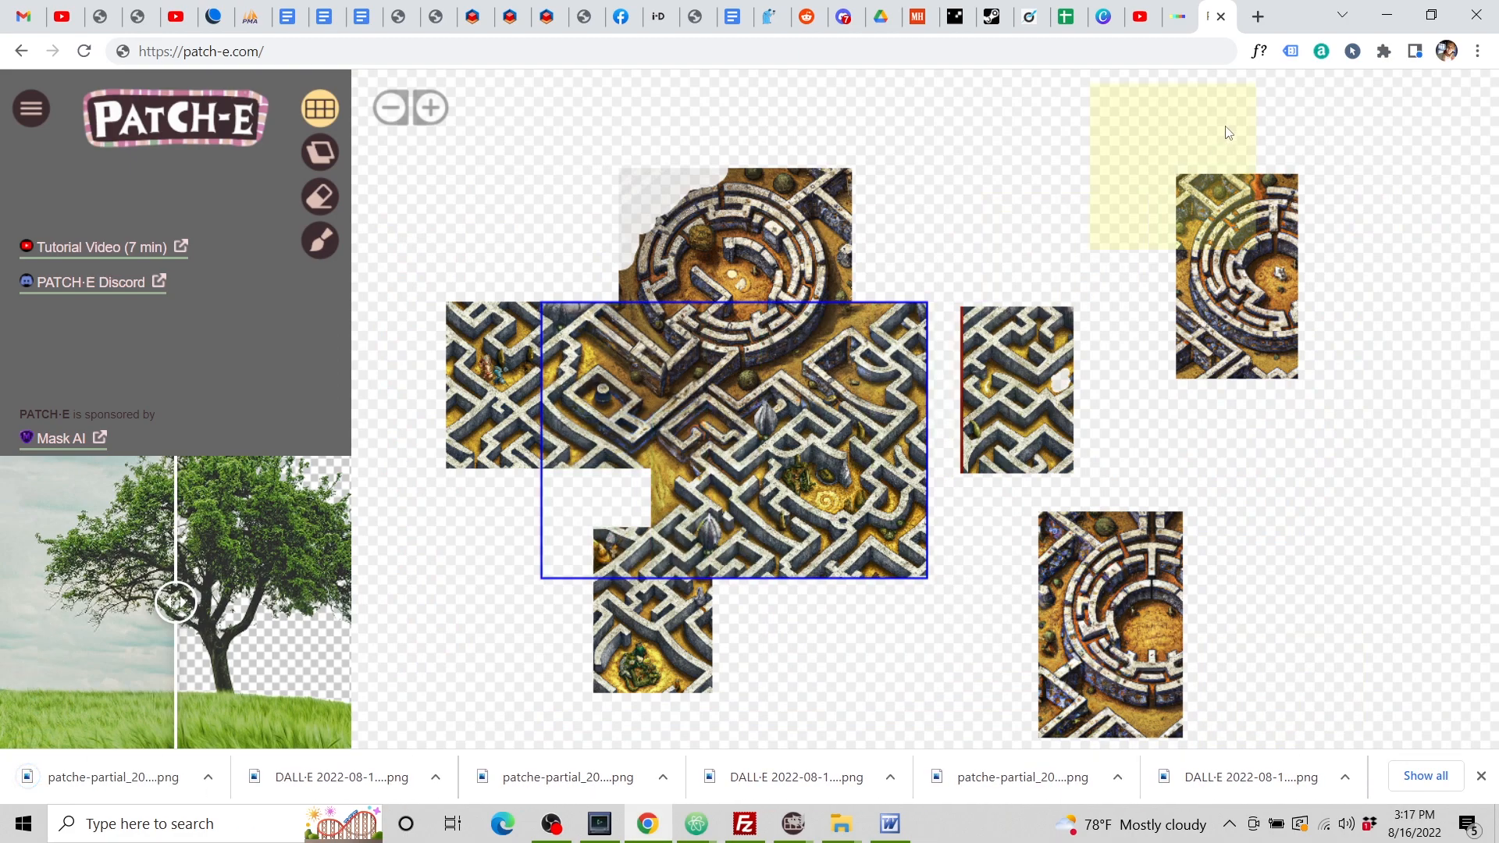
pyautogui.click(1179, 16)
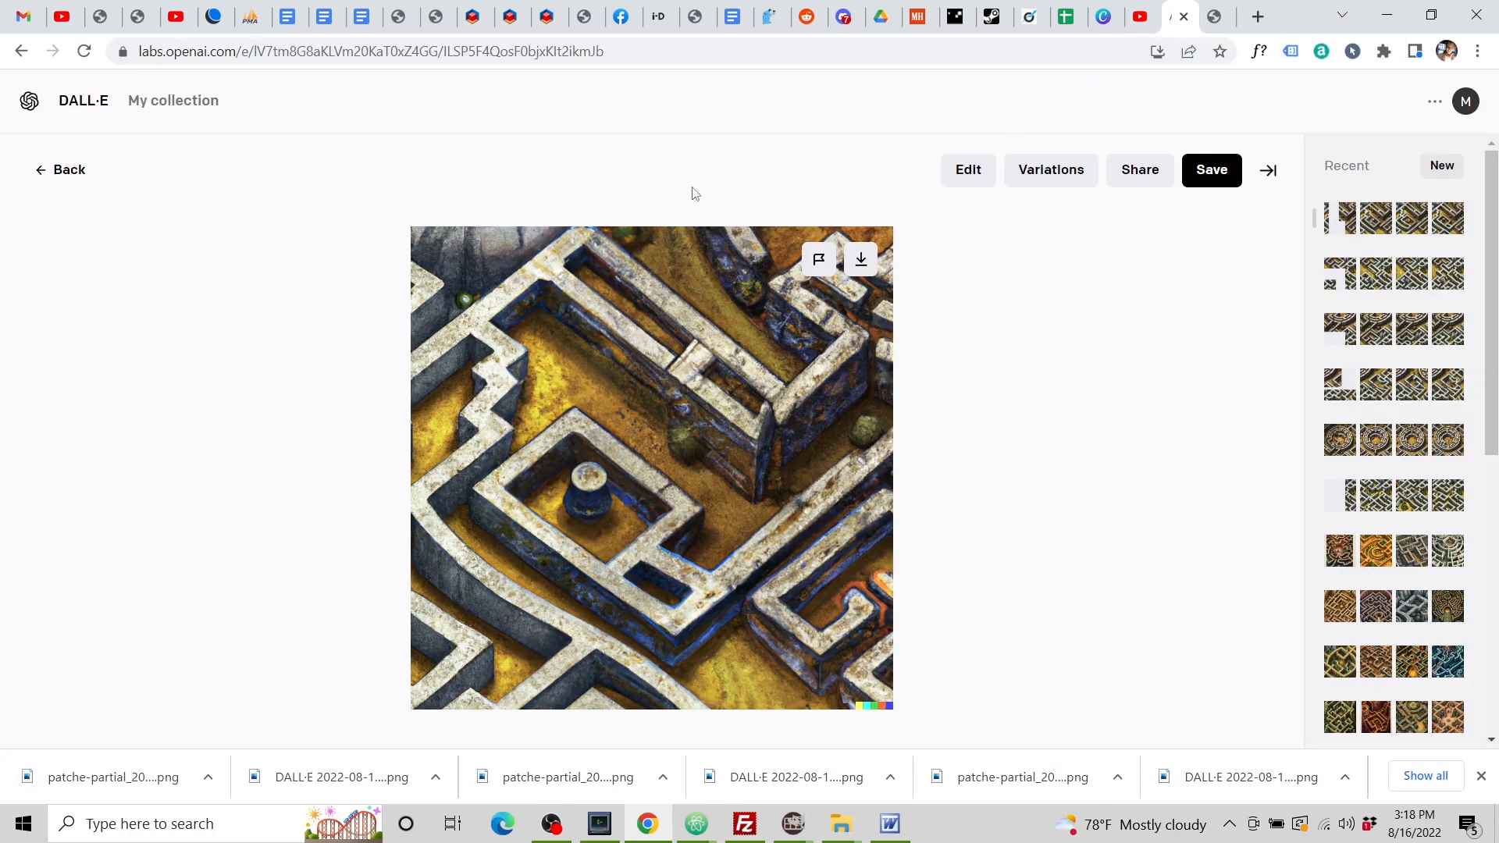
pyautogui.click(63, 172)
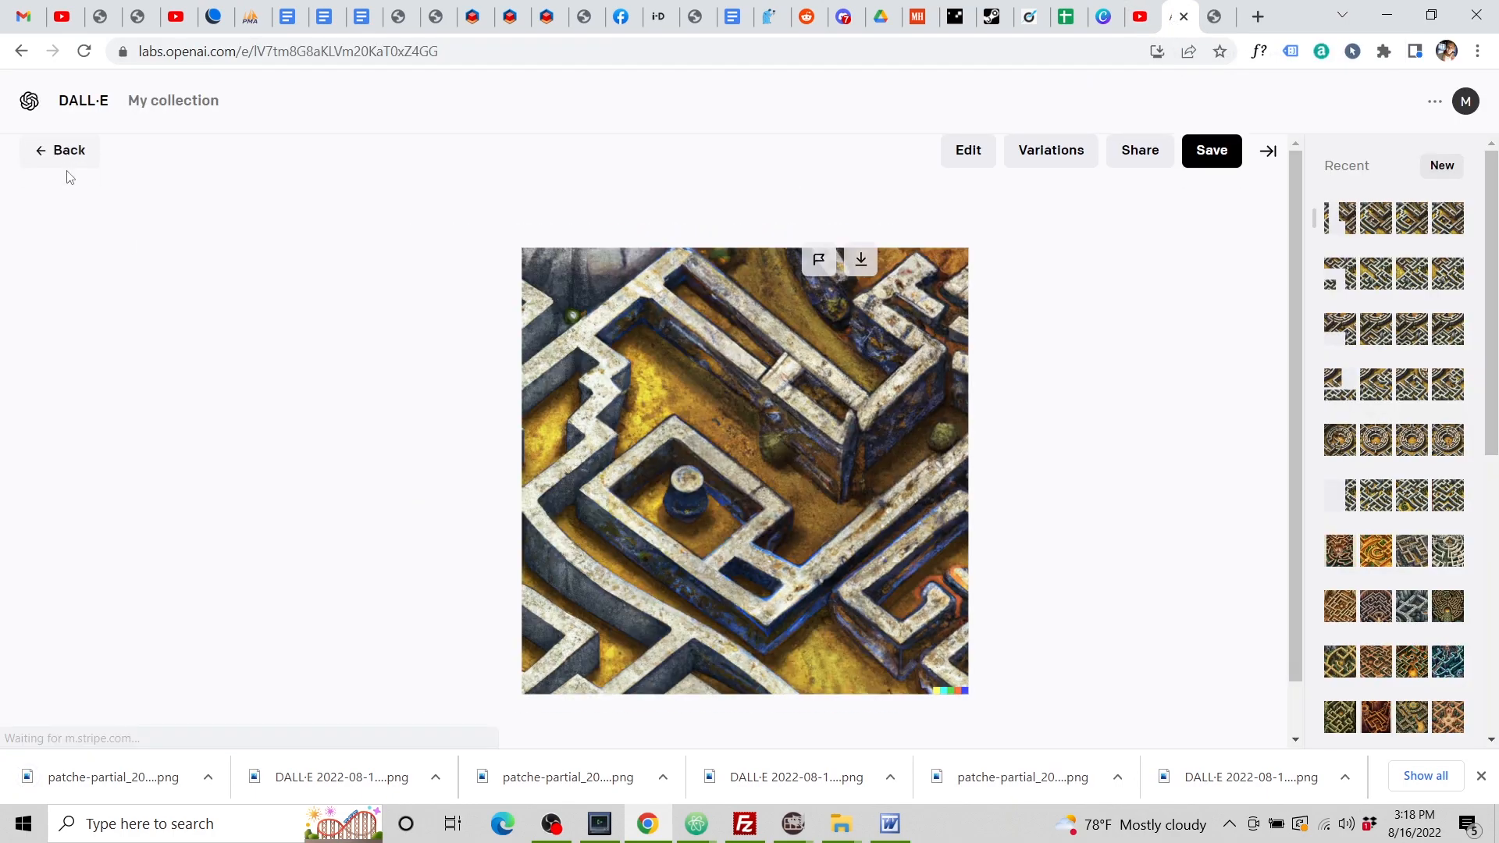
pyautogui.click(1222, 165)
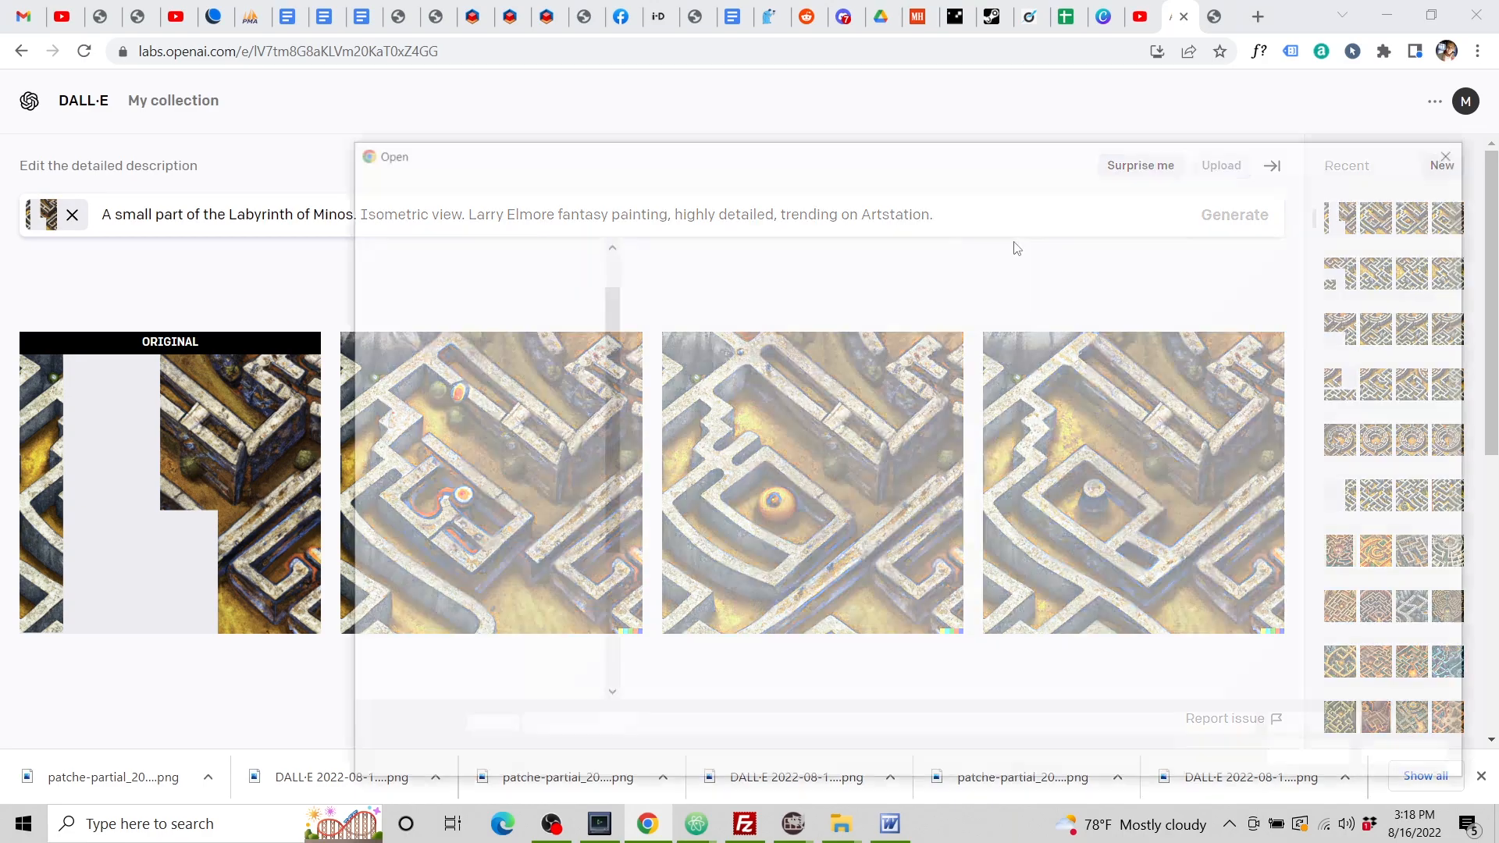
pyautogui.click(738, 367)
pyautogui.click(1317, 759)
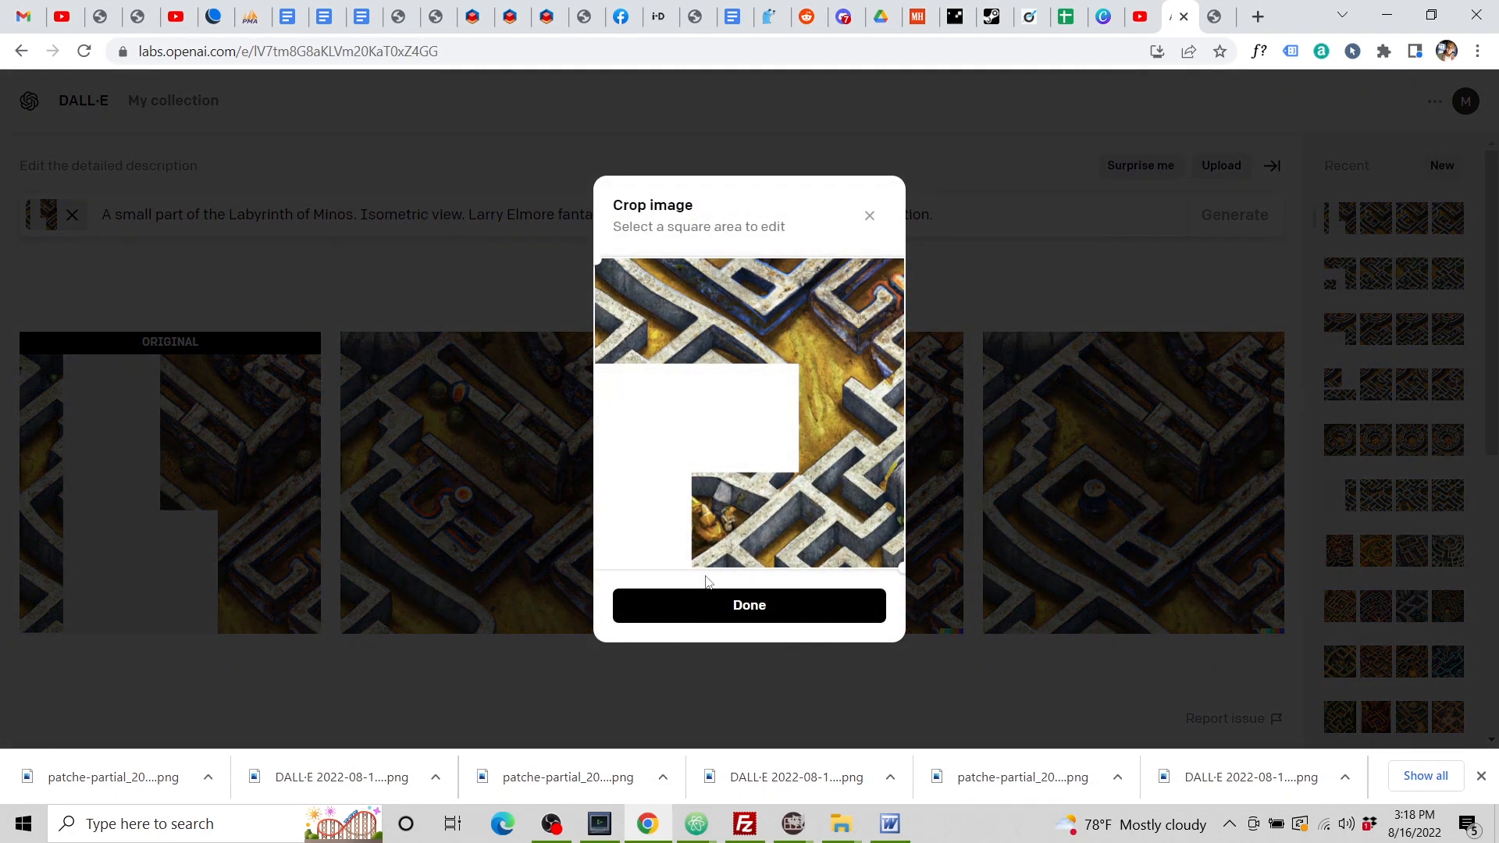
pyautogui.click(709, 603)
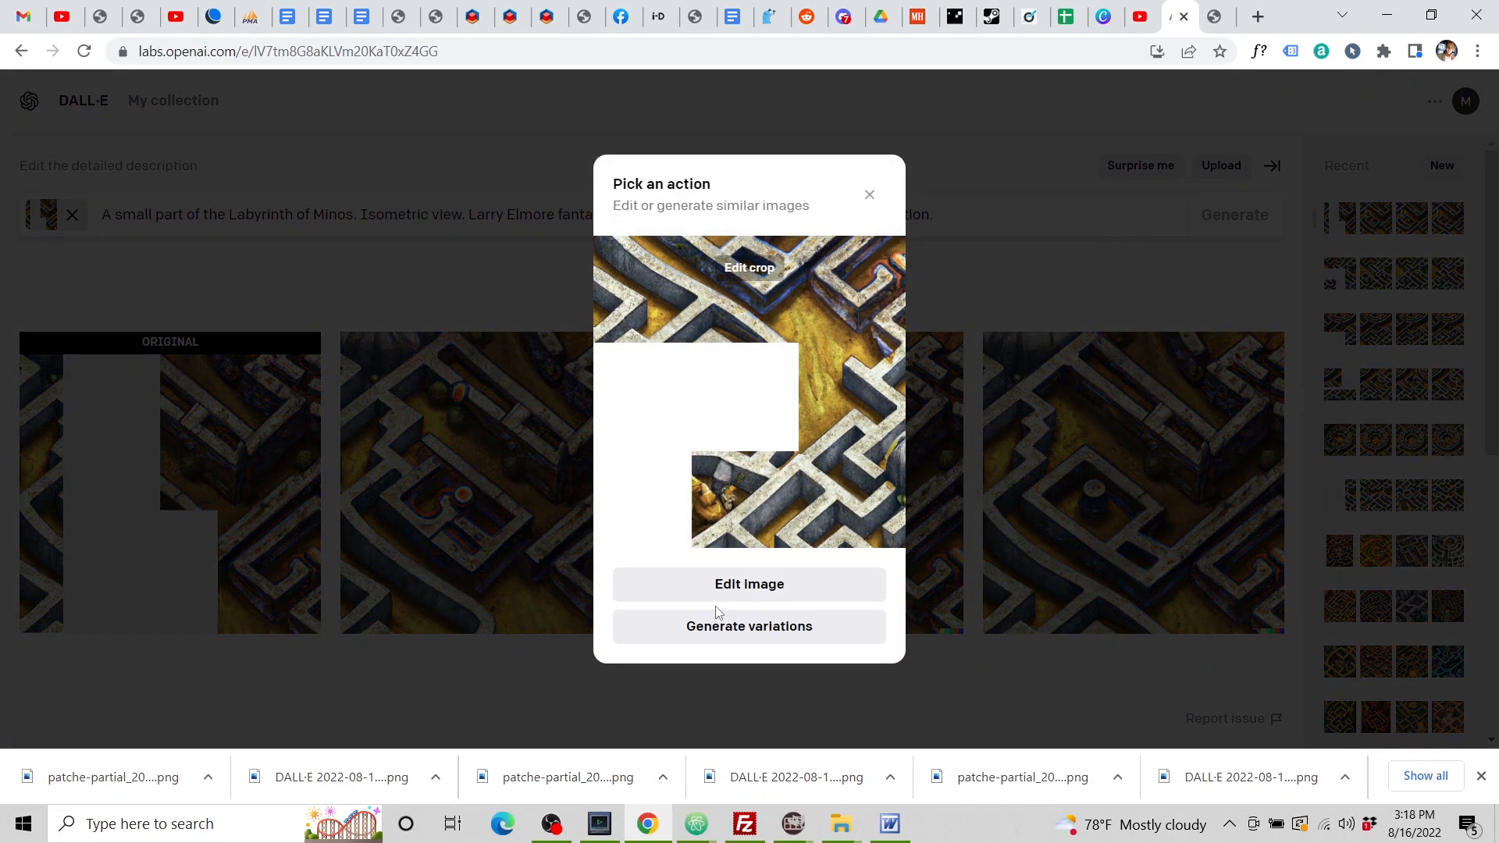
pyautogui.click(730, 596)
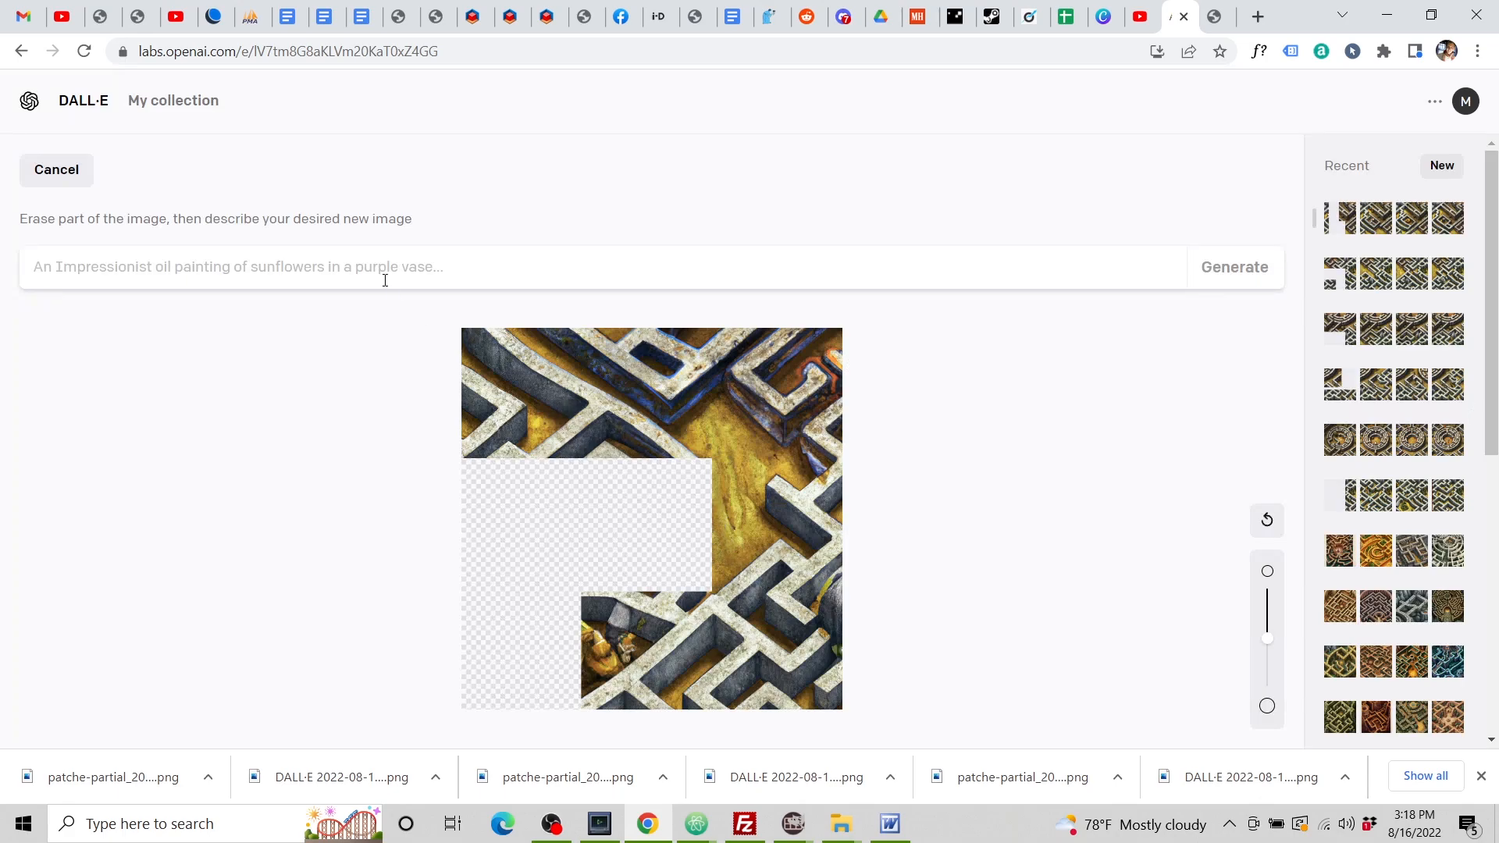
# Fill the gap with "A small part of the Labyrinth of Minos. Isometric view. Larry Elmore fantasy painting, highly detailed, trending on Artstation." and download the second result.
pyautogui.write('A small part of the Labyrinth of Minos. Isometric view. Larry Elmore fantasy painting, highly detailed, trending on Artstation.')
pyautogui.click(1229, 264)
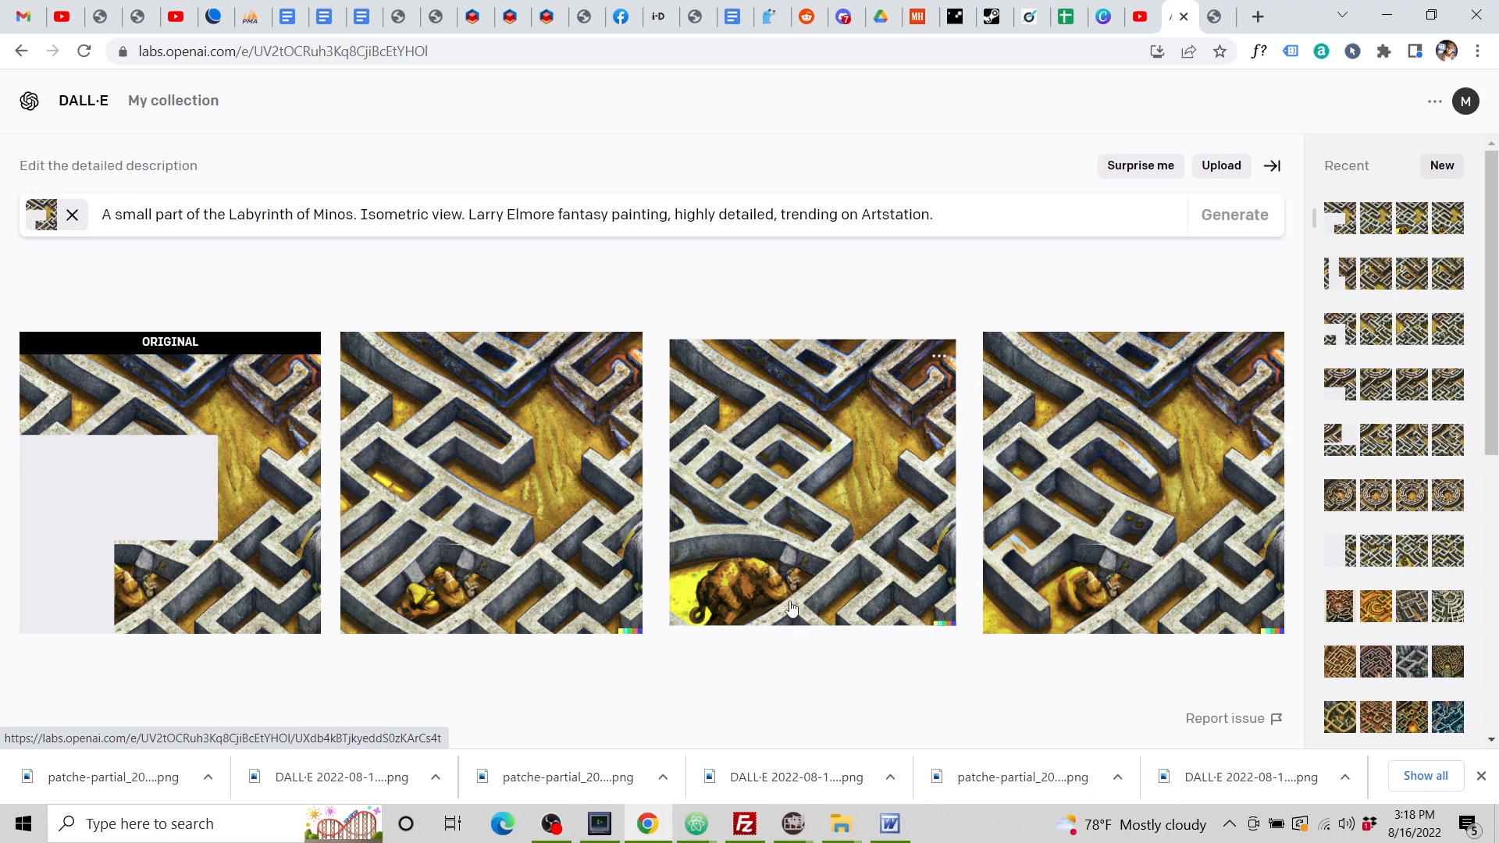
pyautogui.click(875, 490)
pyautogui.click(861, 263)
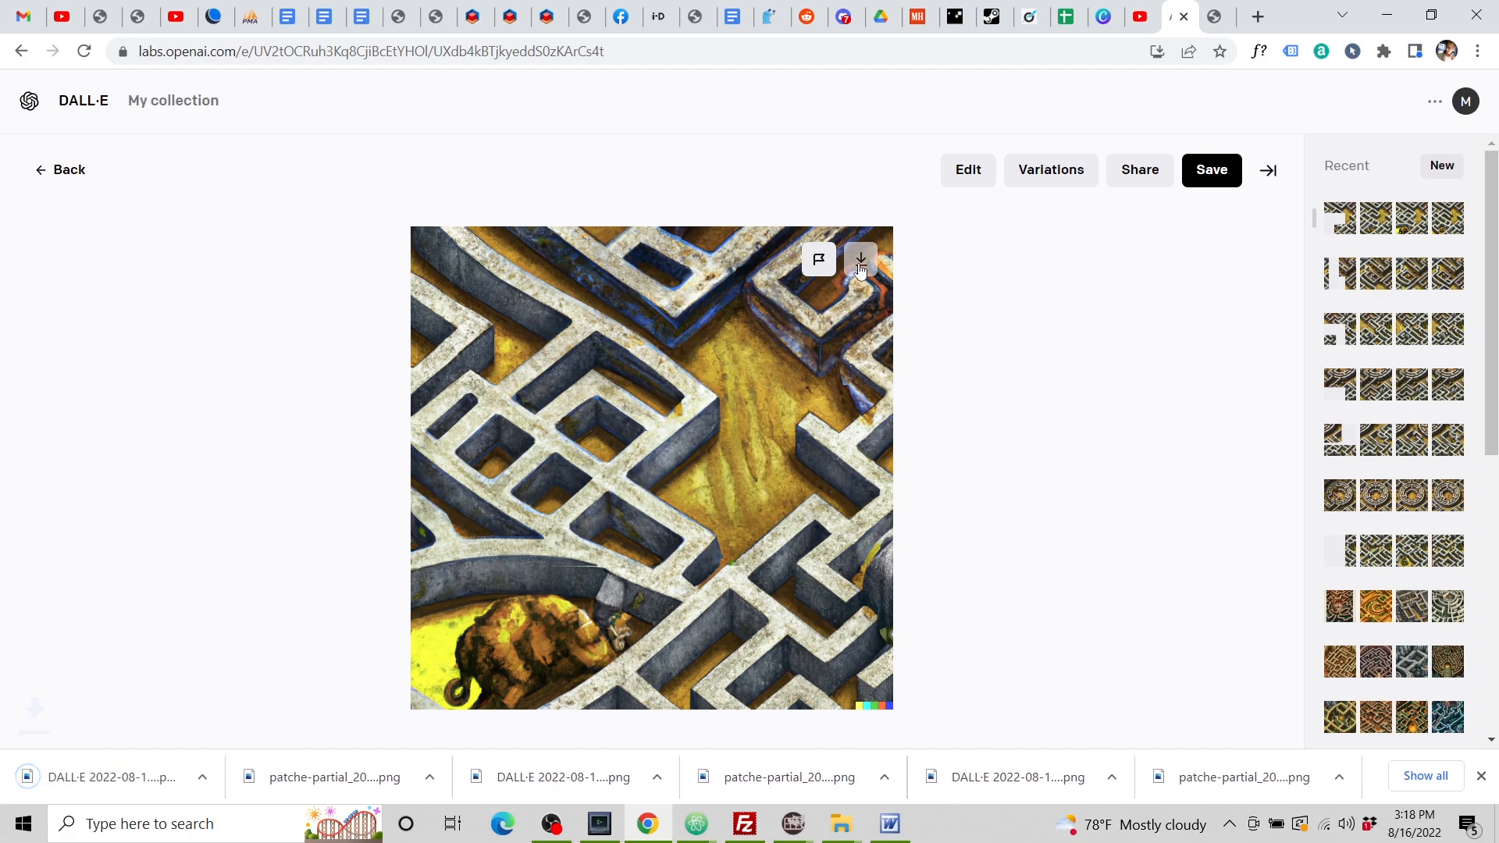
# In PATCH-E, upload the DALL·E 2022-08-16 15.18.48 image as the completion for the gap in the outlined mosaic's lower-left corner.
pyautogui.click(1214, 16)
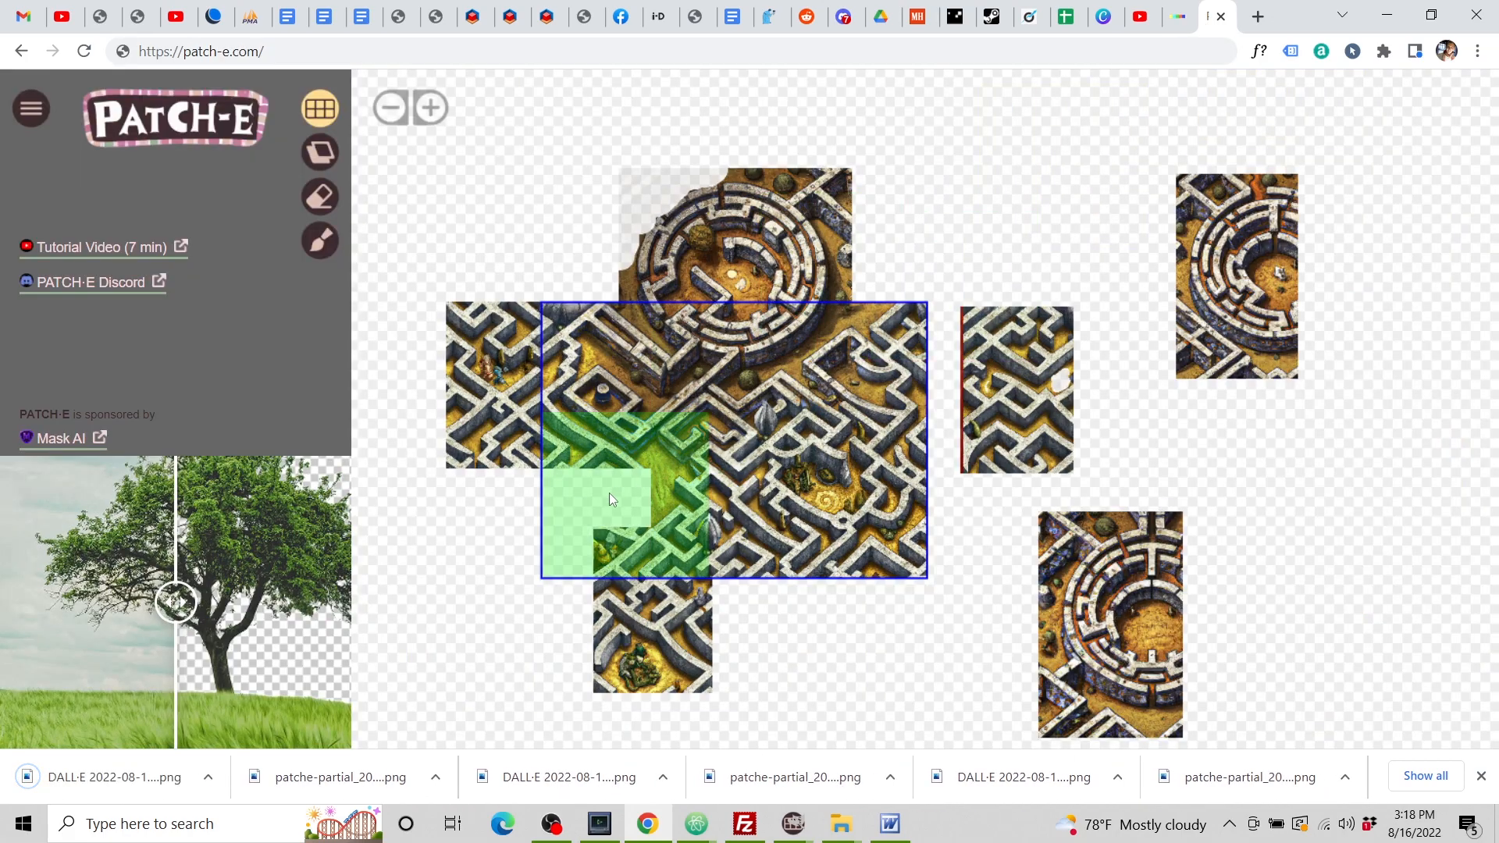
pyautogui.rightClick(586, 522)
pyautogui.click(629, 566)
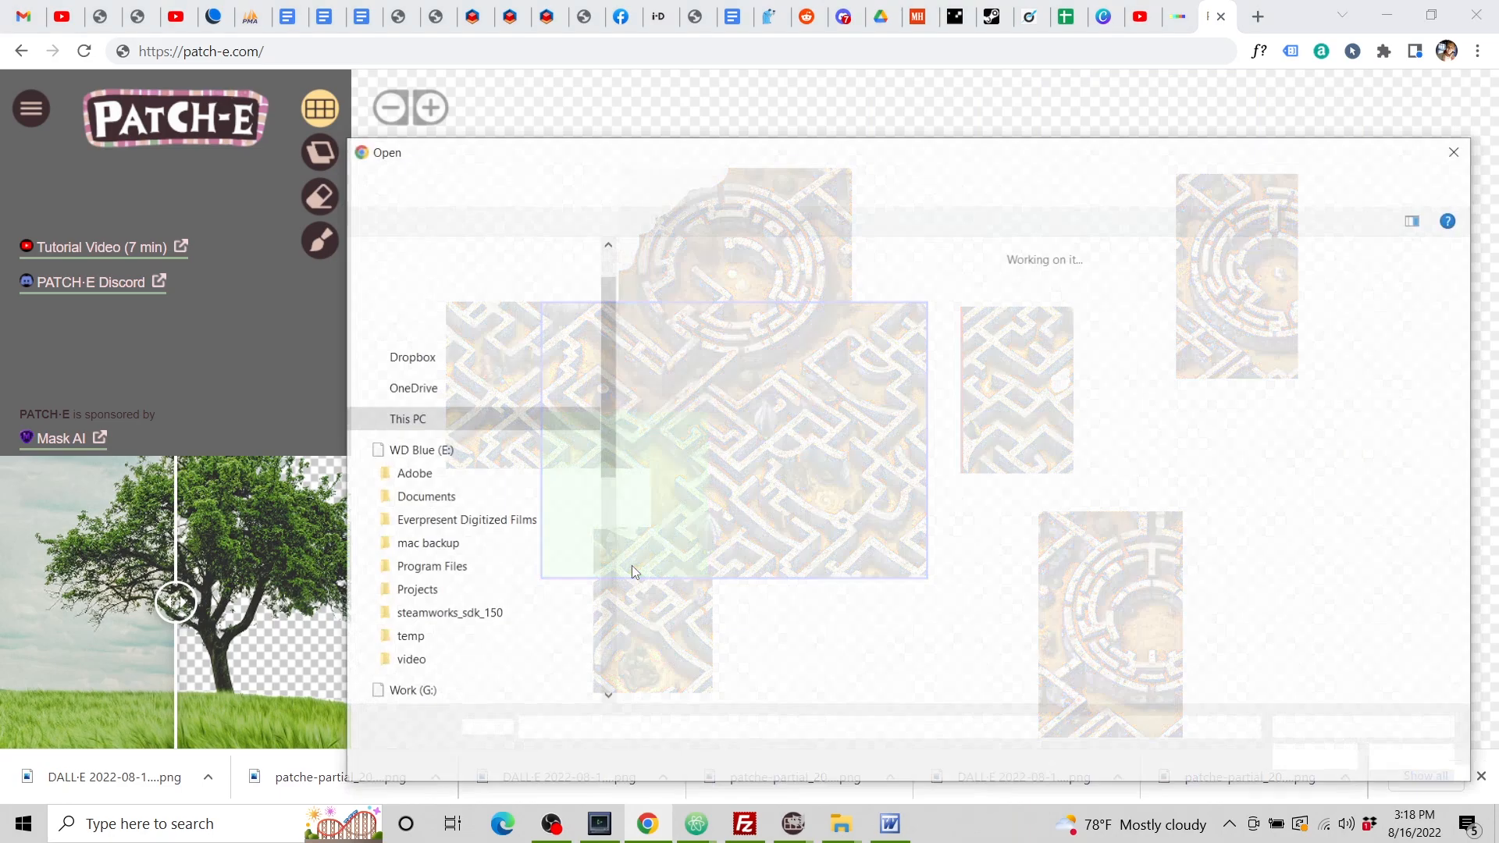
pyautogui.click(806, 415)
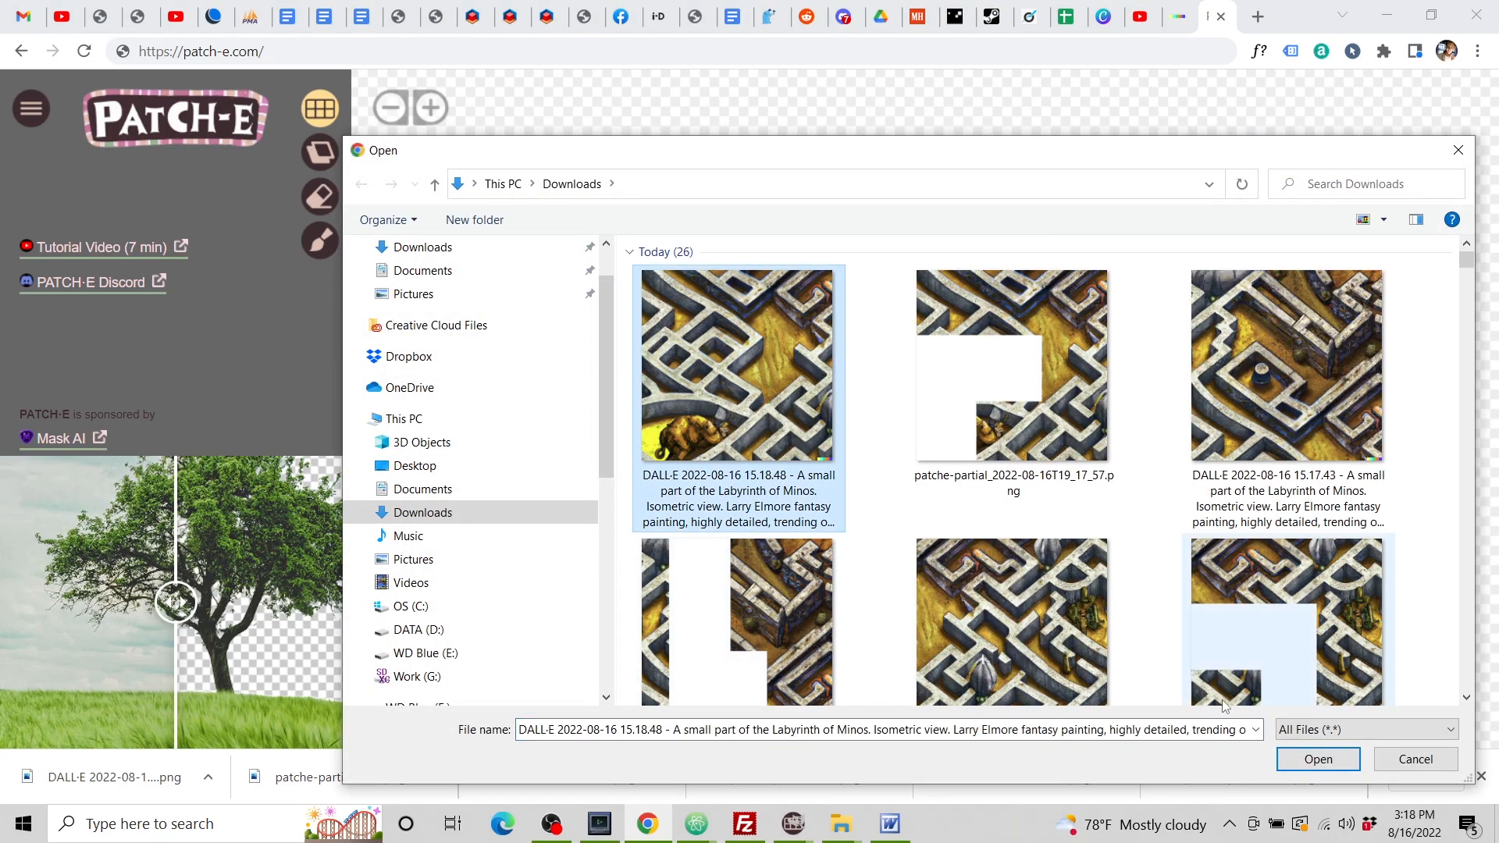
pyautogui.click(1318, 759)
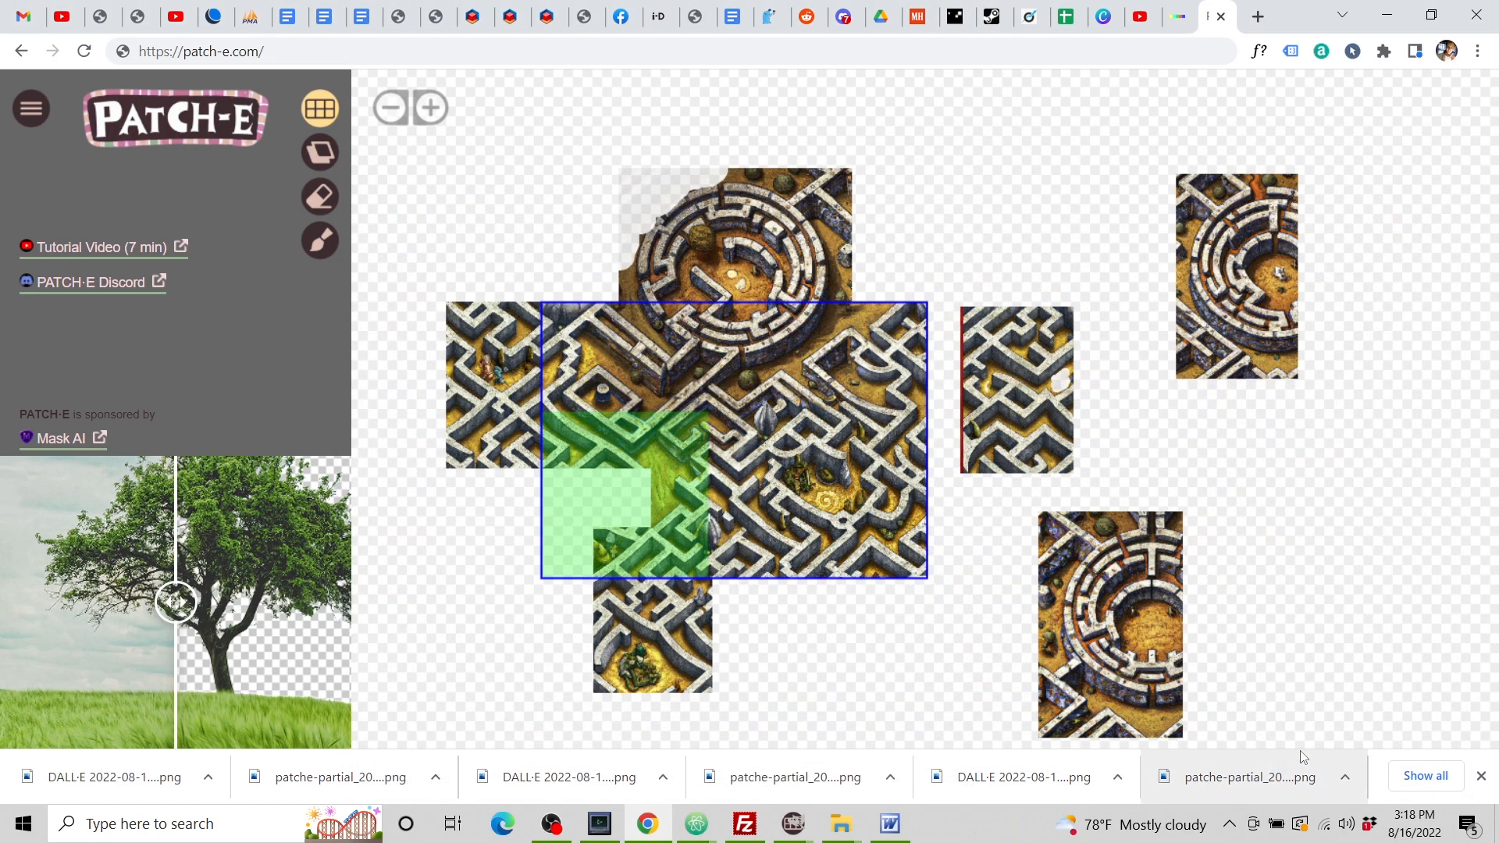
# Download the cell over the empty area beside the circular maze's upper left as a partial image, and open it for editing in DALL·E.
pyautogui.rightClick(598, 274)
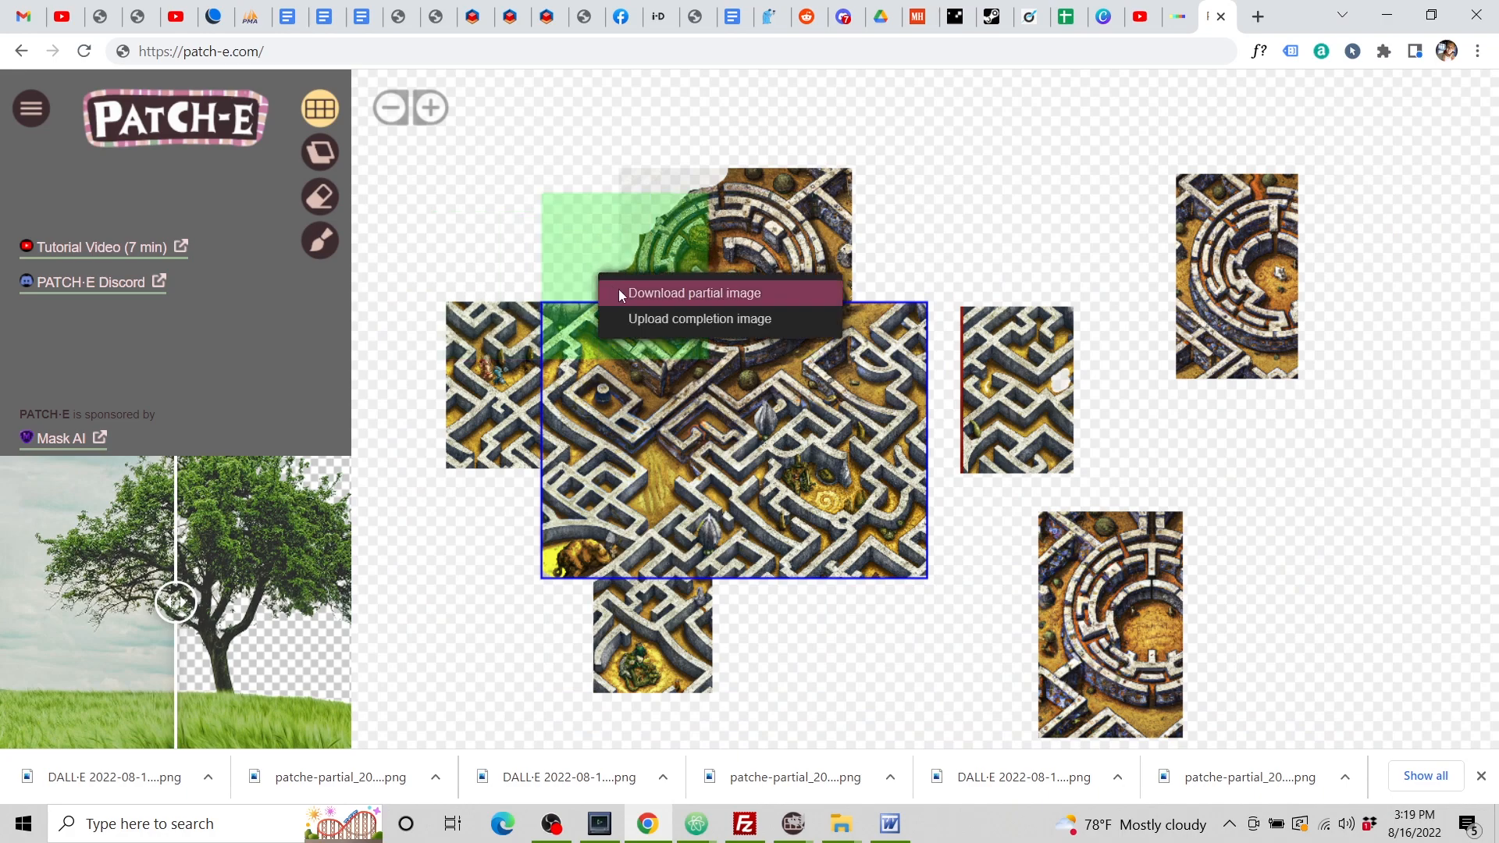
pyautogui.click(630, 292)
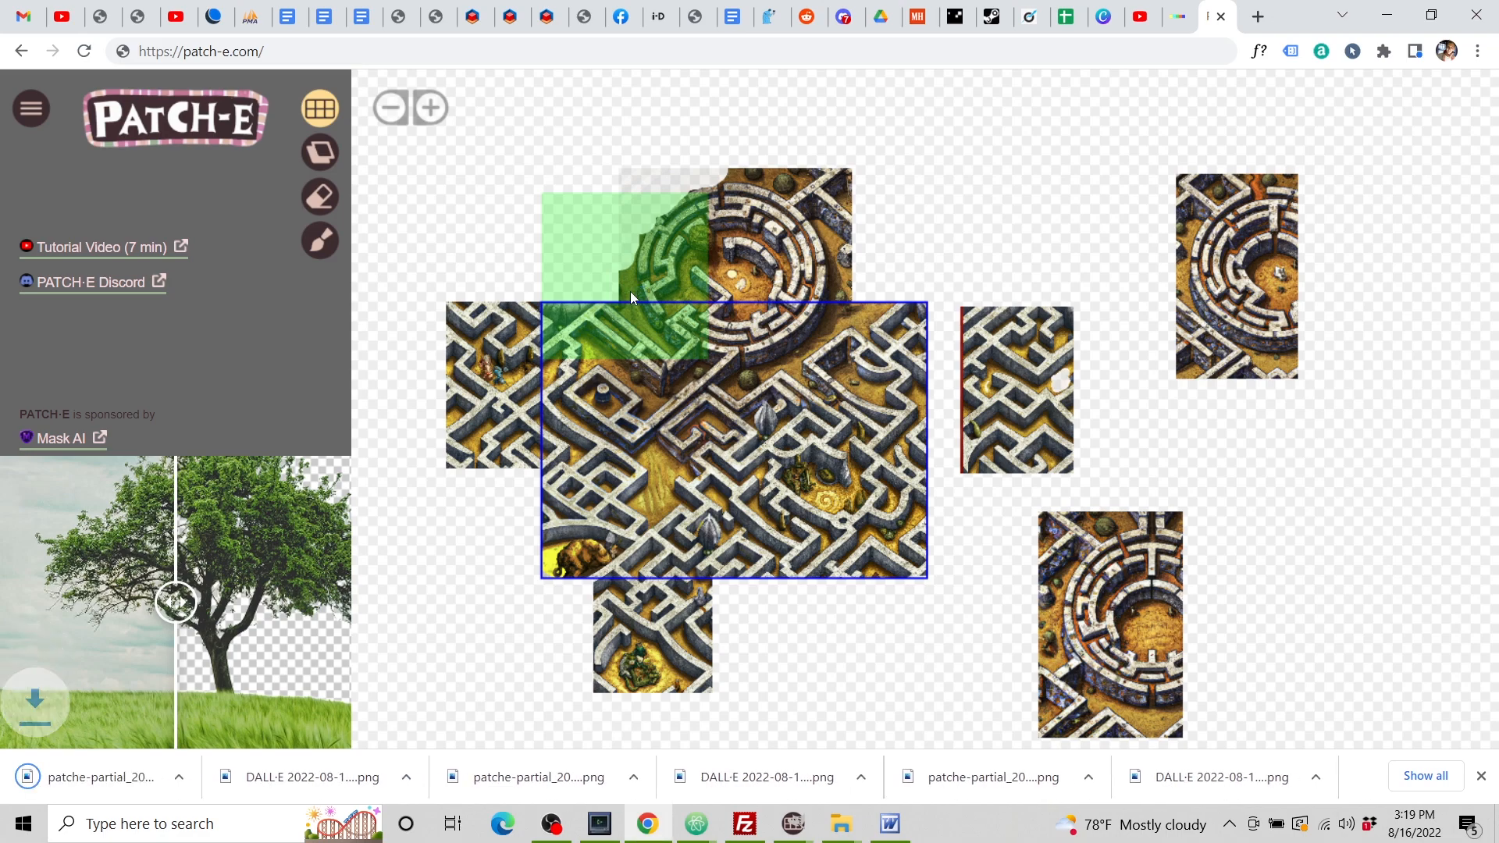
pyautogui.click(1181, 19)
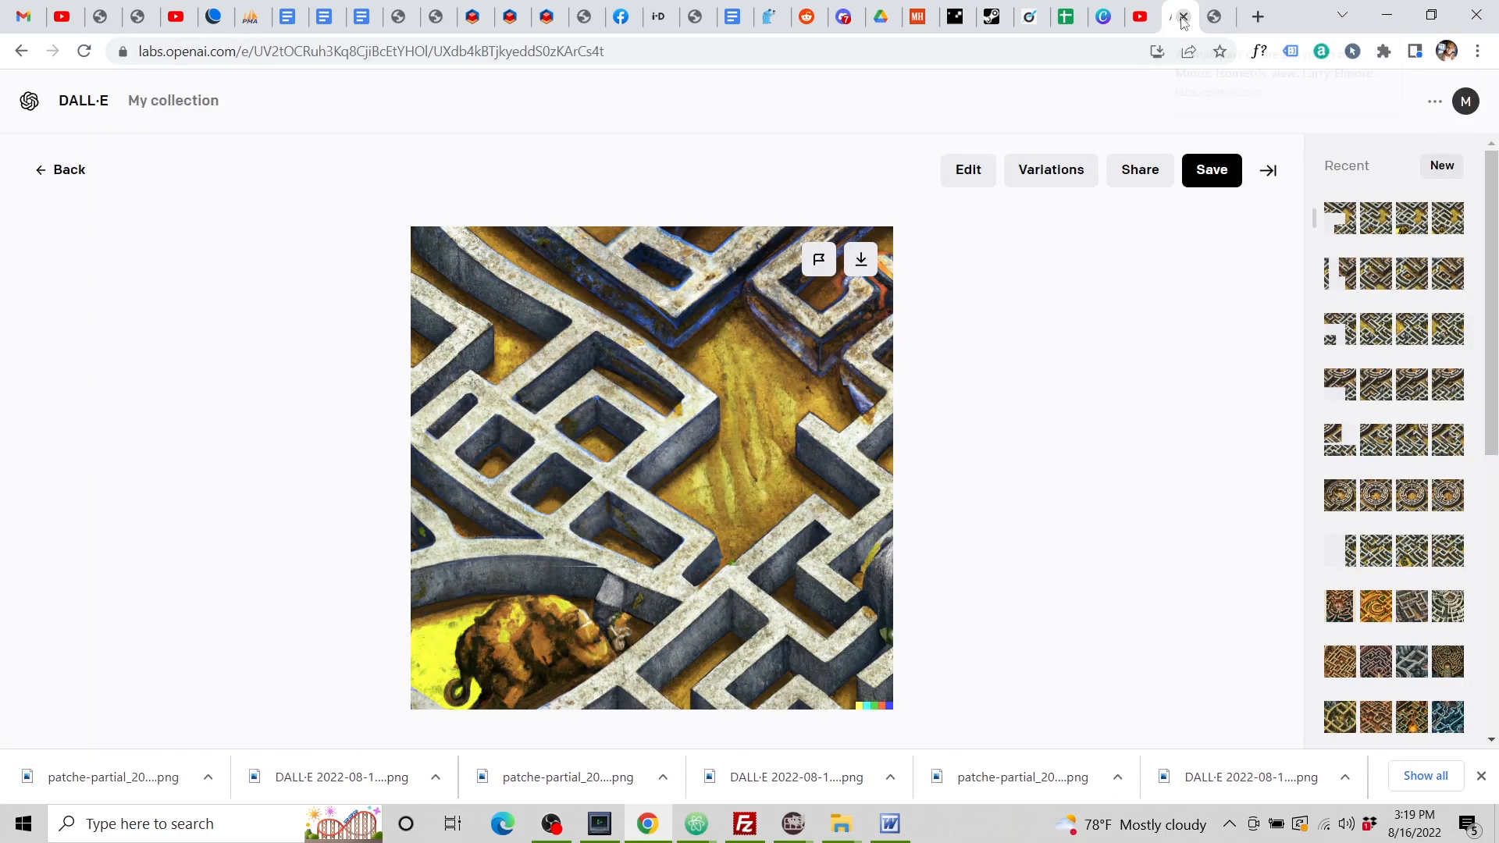
pyautogui.click(70, 172)
pyautogui.click(1220, 167)
pyautogui.click(839, 406)
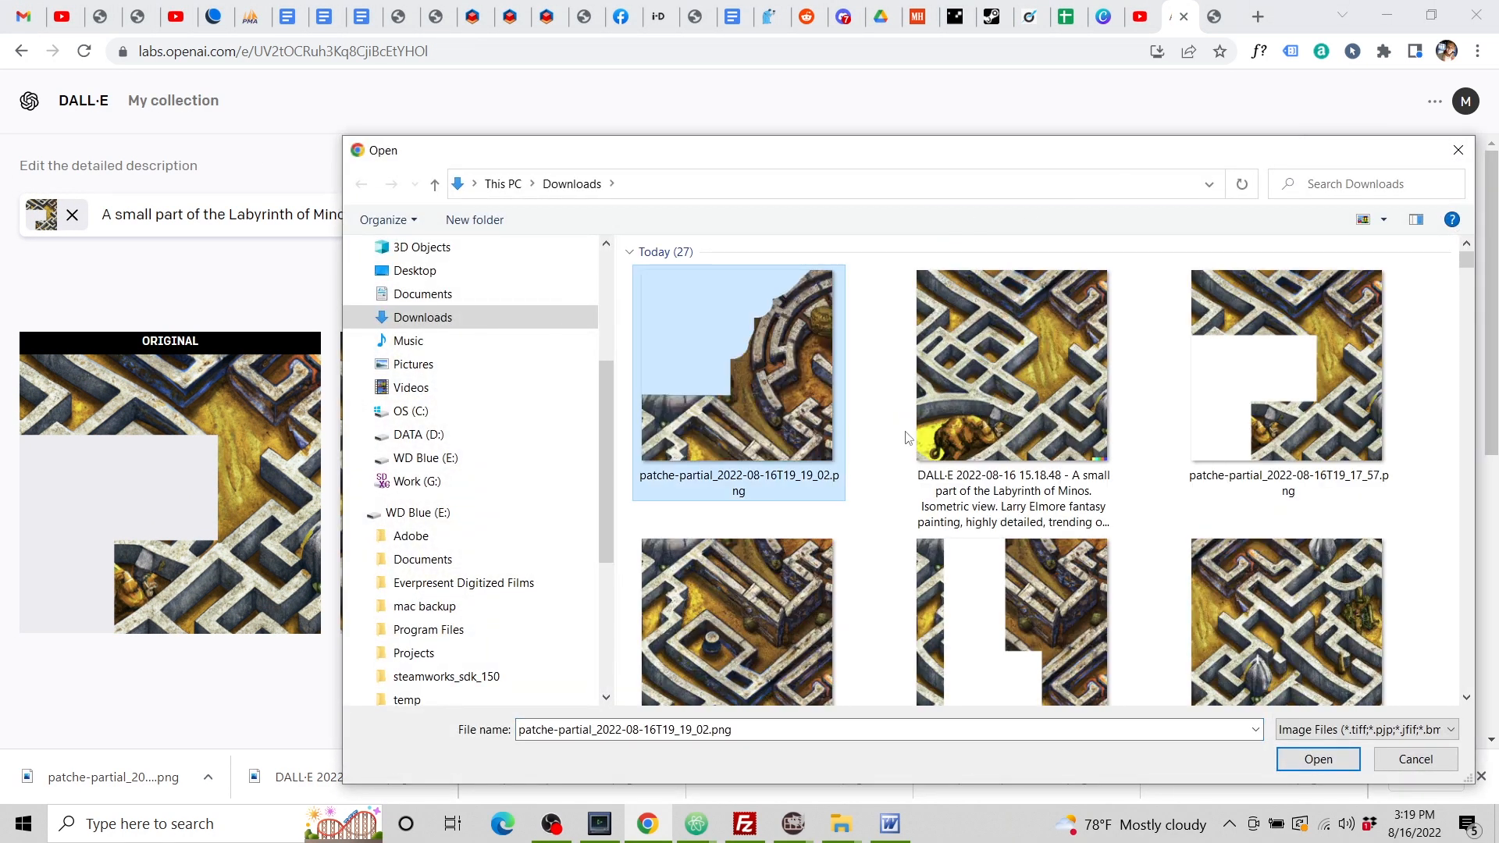
pyautogui.click(1299, 768)
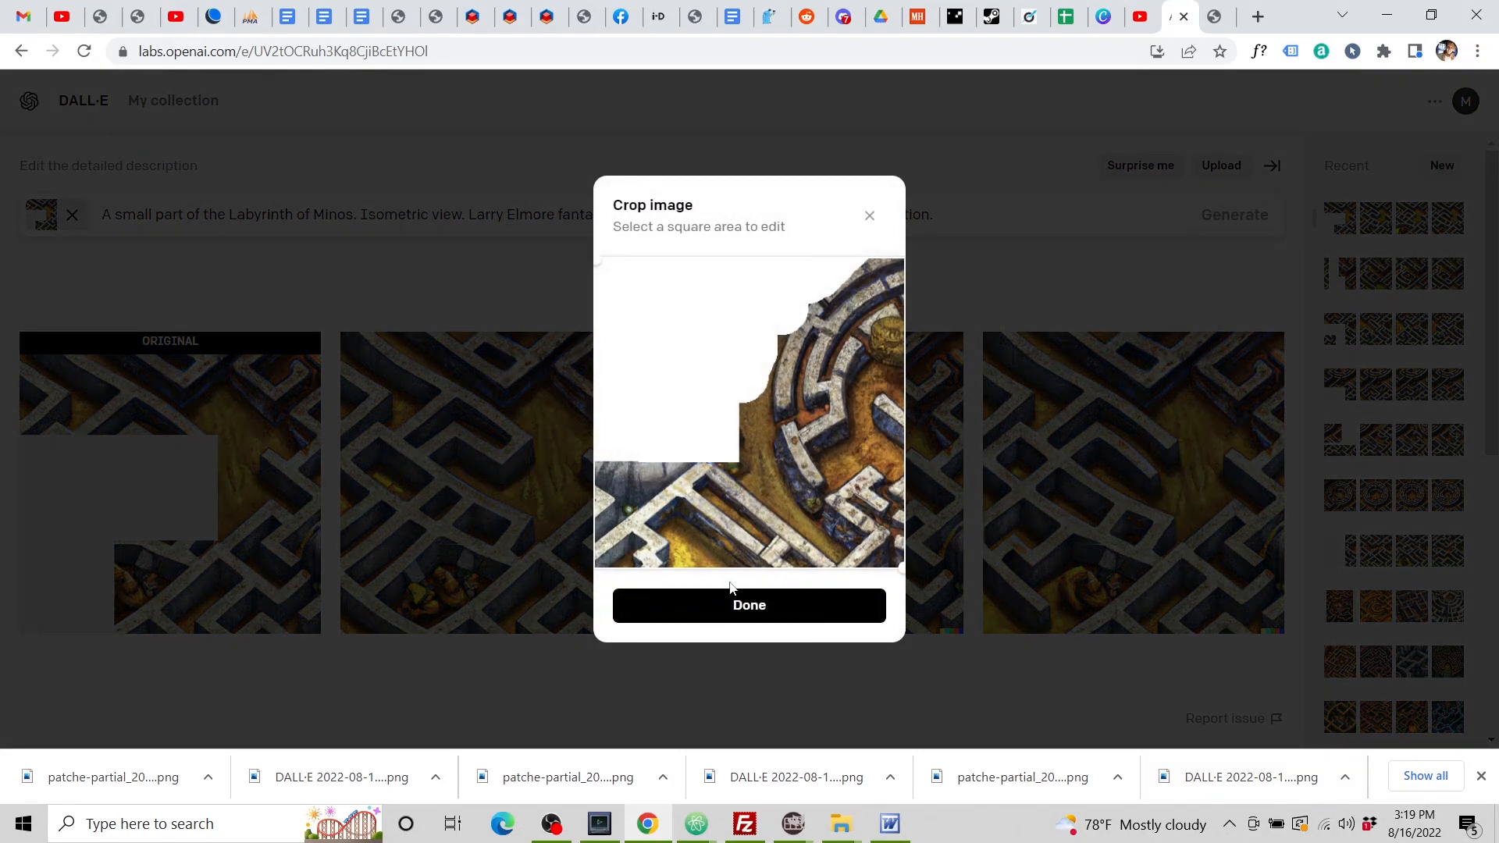
pyautogui.click(734, 606)
pyautogui.click(724, 586)
# Generate fills using "A small part of the Labyrinth of Minos. Isometric view. Larry Elmore fantasy painting, highly detailed, trending on Artstation.".
pyautogui.click(486, 271)
pyautogui.write('A small part of the Labyrinth of Minos. Isometric view. Larry Elmore fantasy painting, highly detailed, trending on Artstation.')
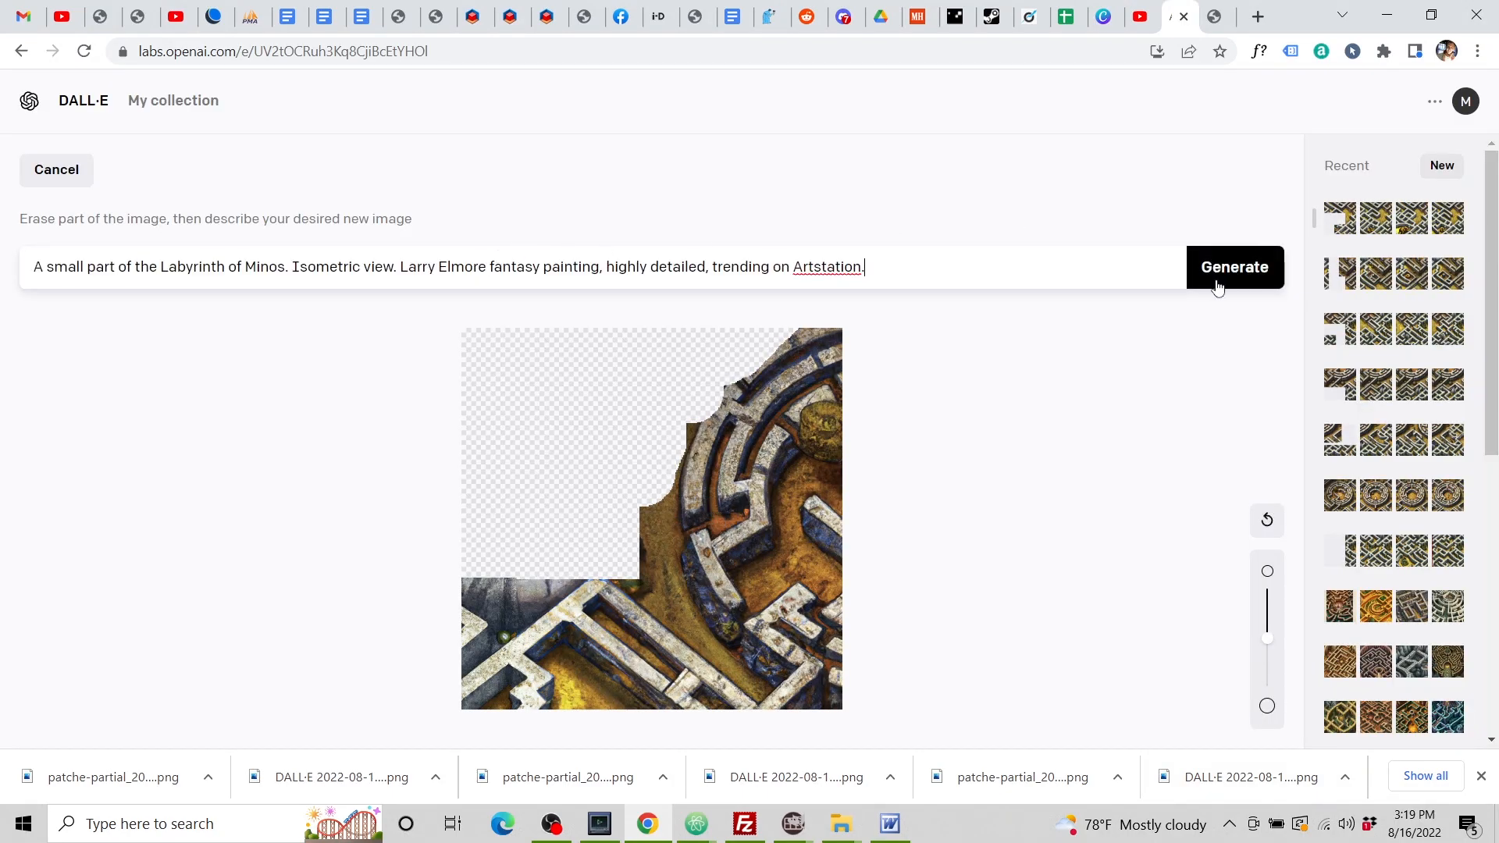
pyautogui.click(1216, 287)
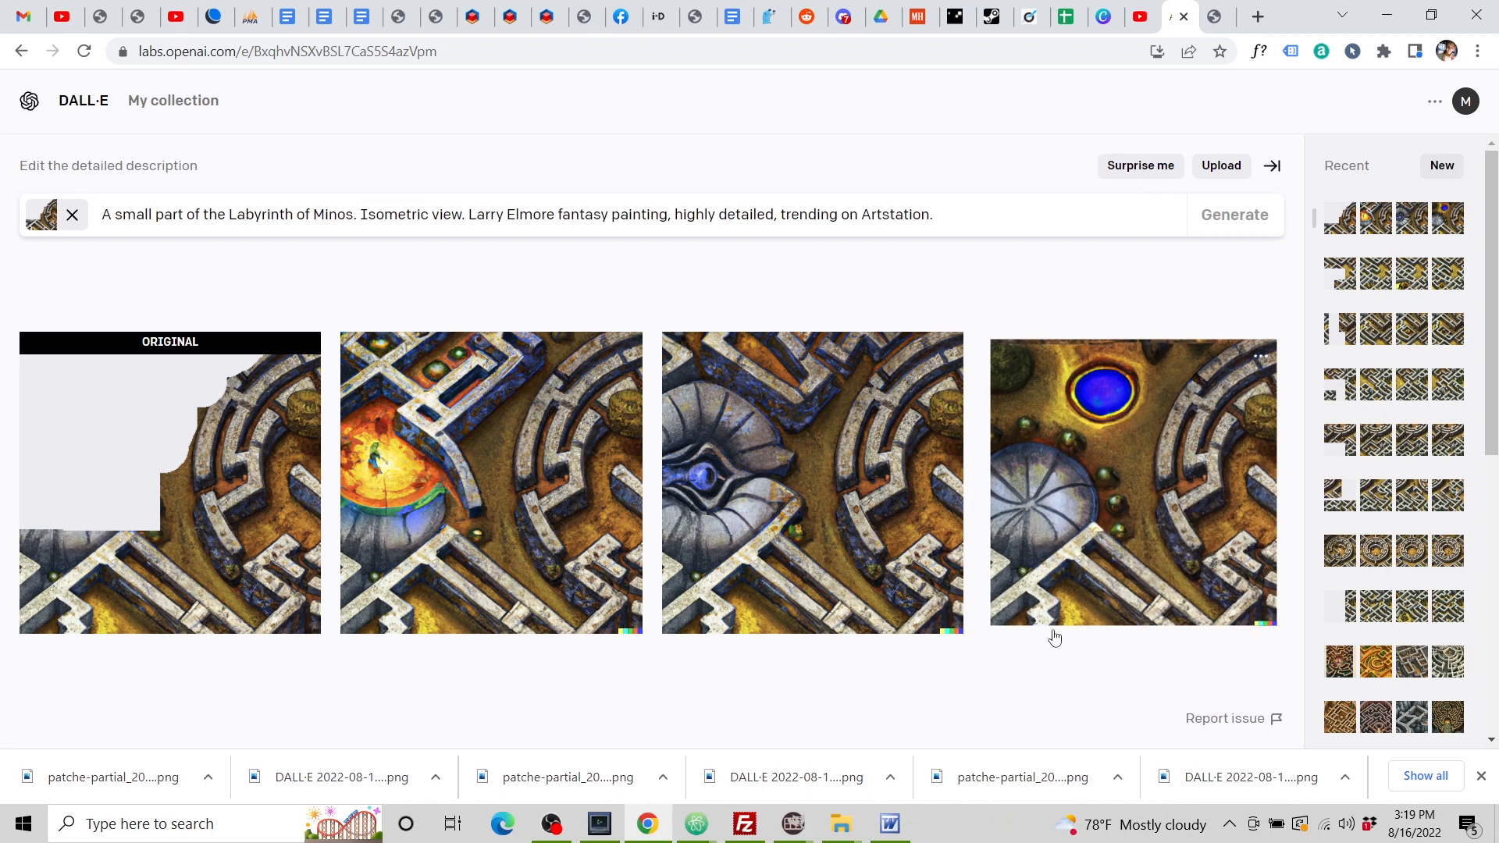
# Generate another set of fills with the same prompt and inspect the first result at full size.
pyautogui.moveTo(1112, 394)
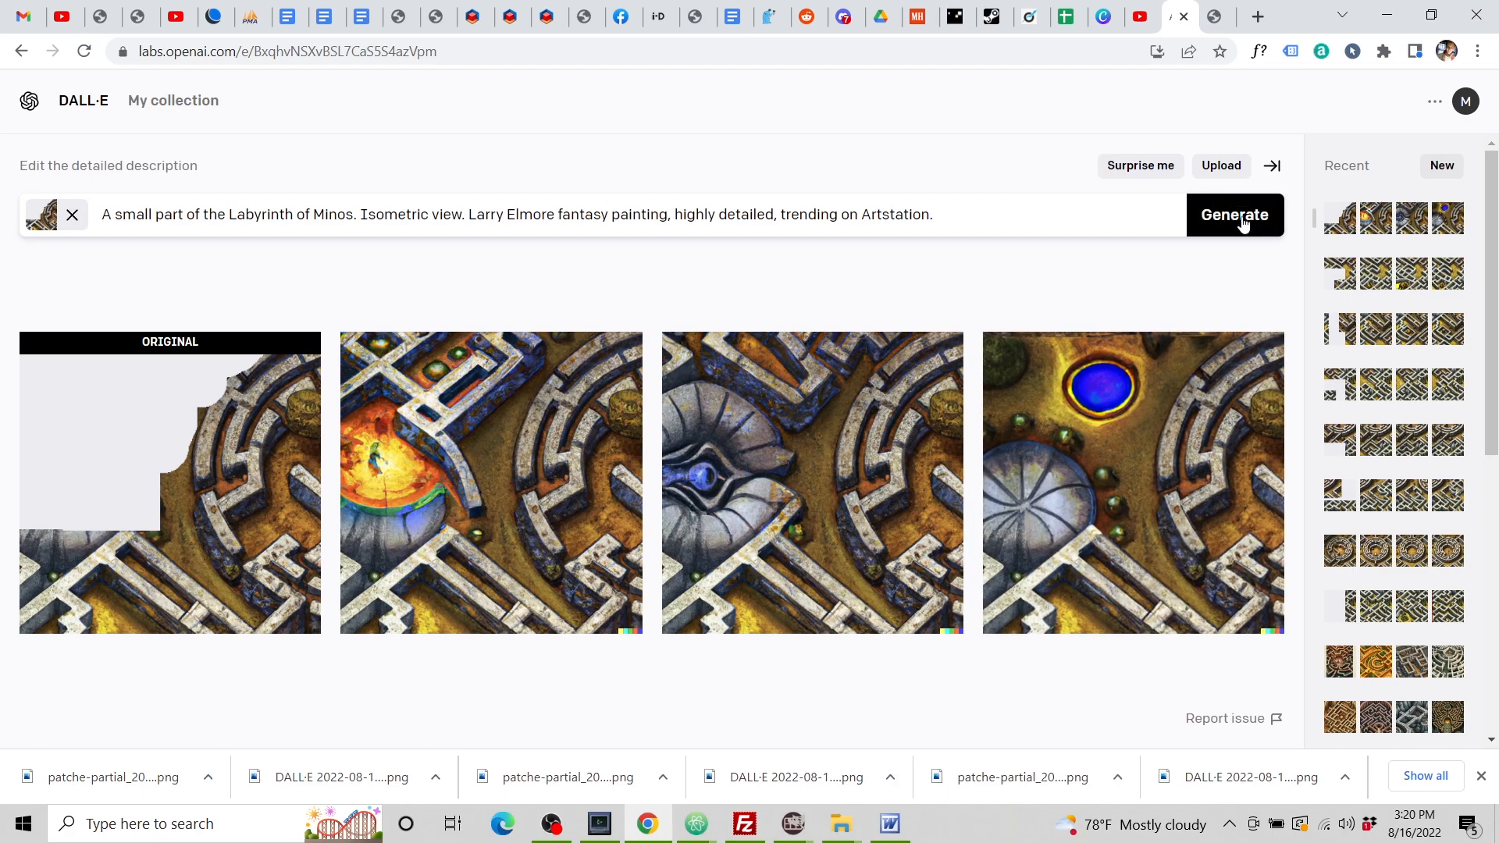
pyautogui.click(1242, 221)
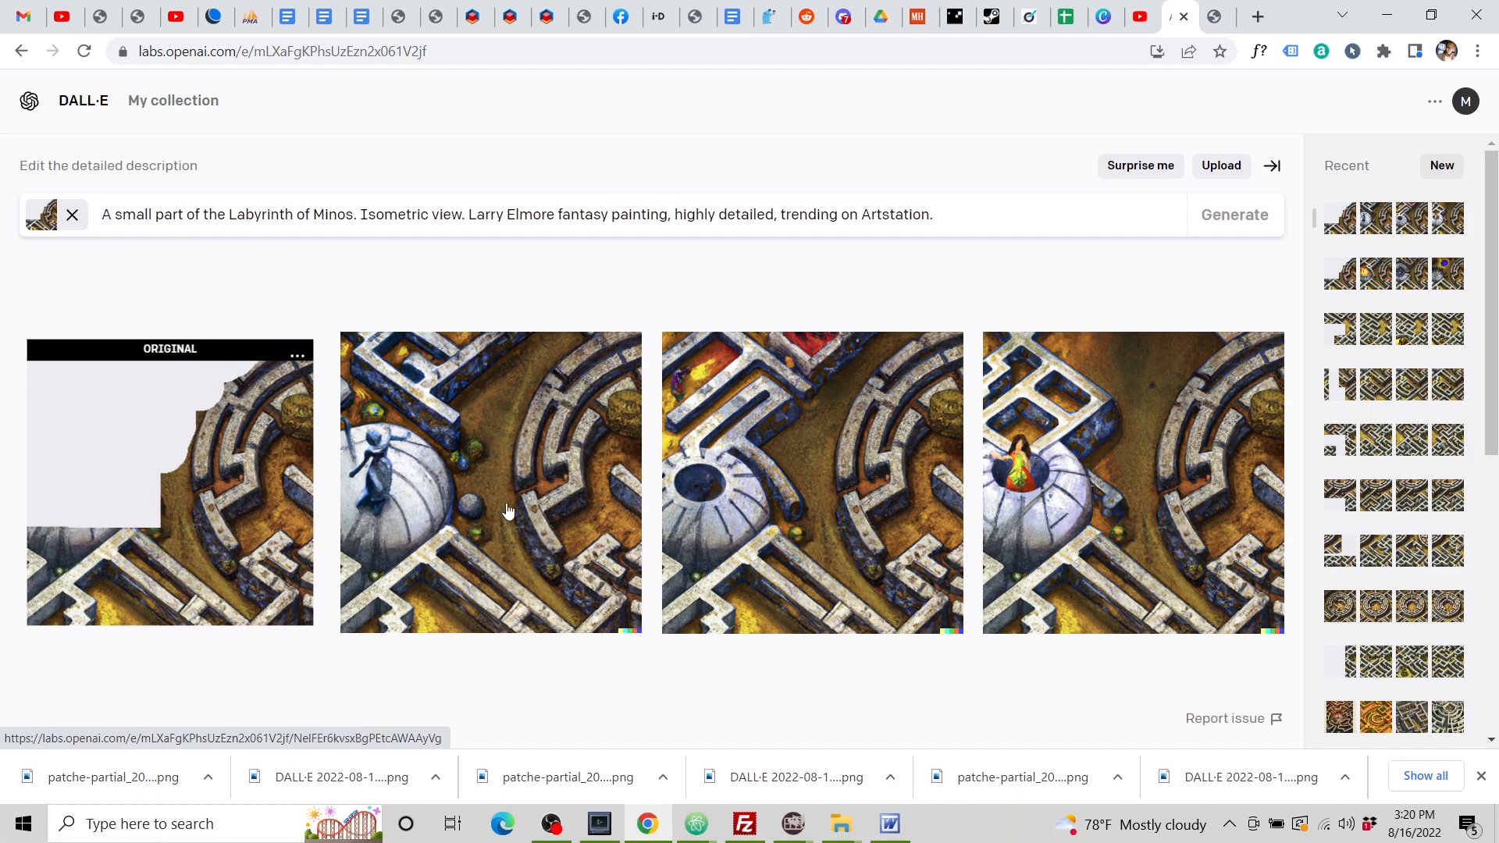
pyautogui.click(464, 535)
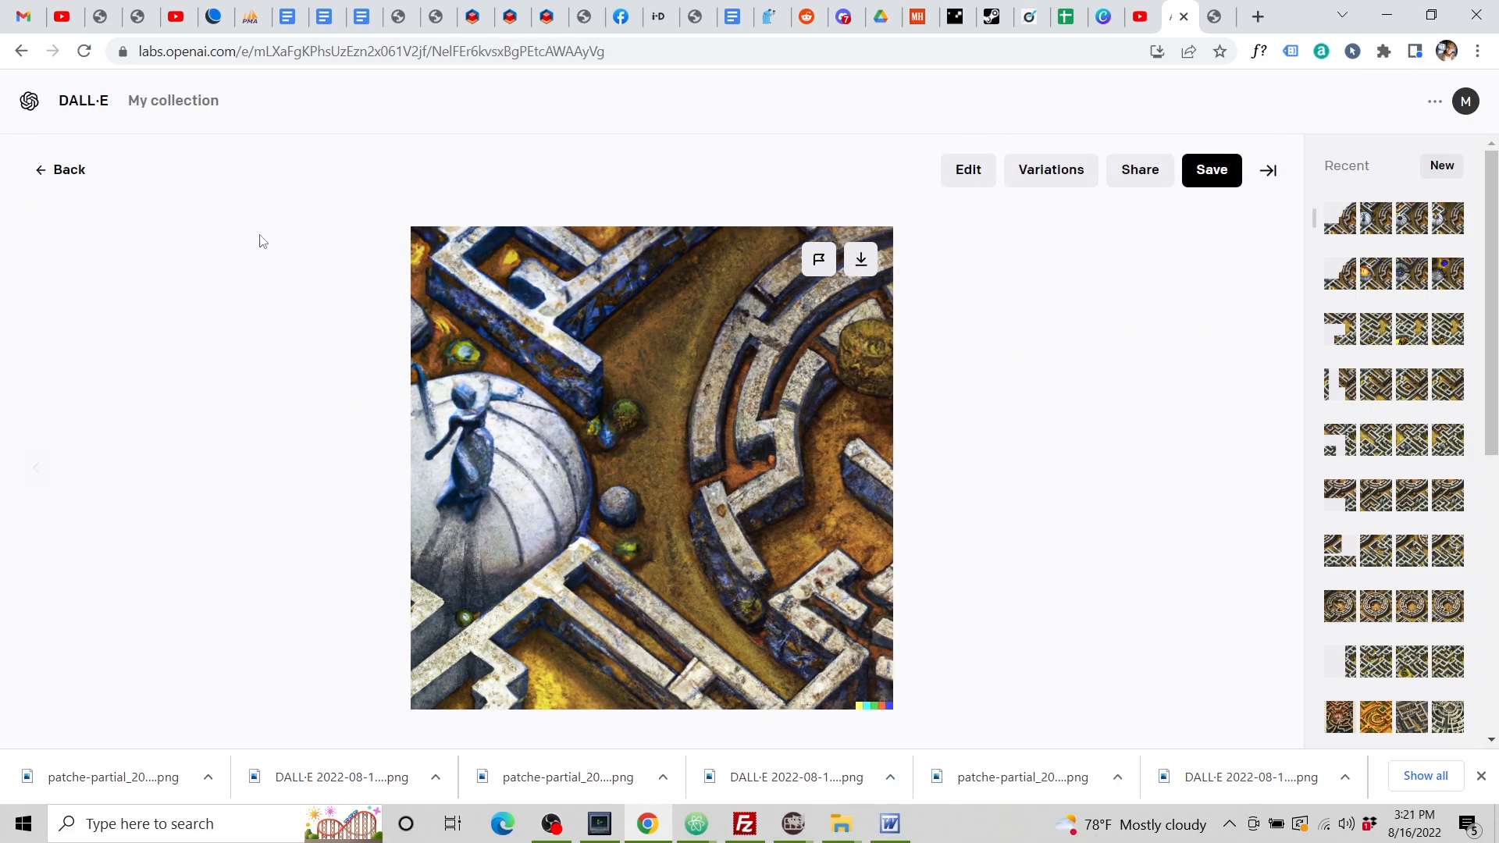
pyautogui.click(67, 172)
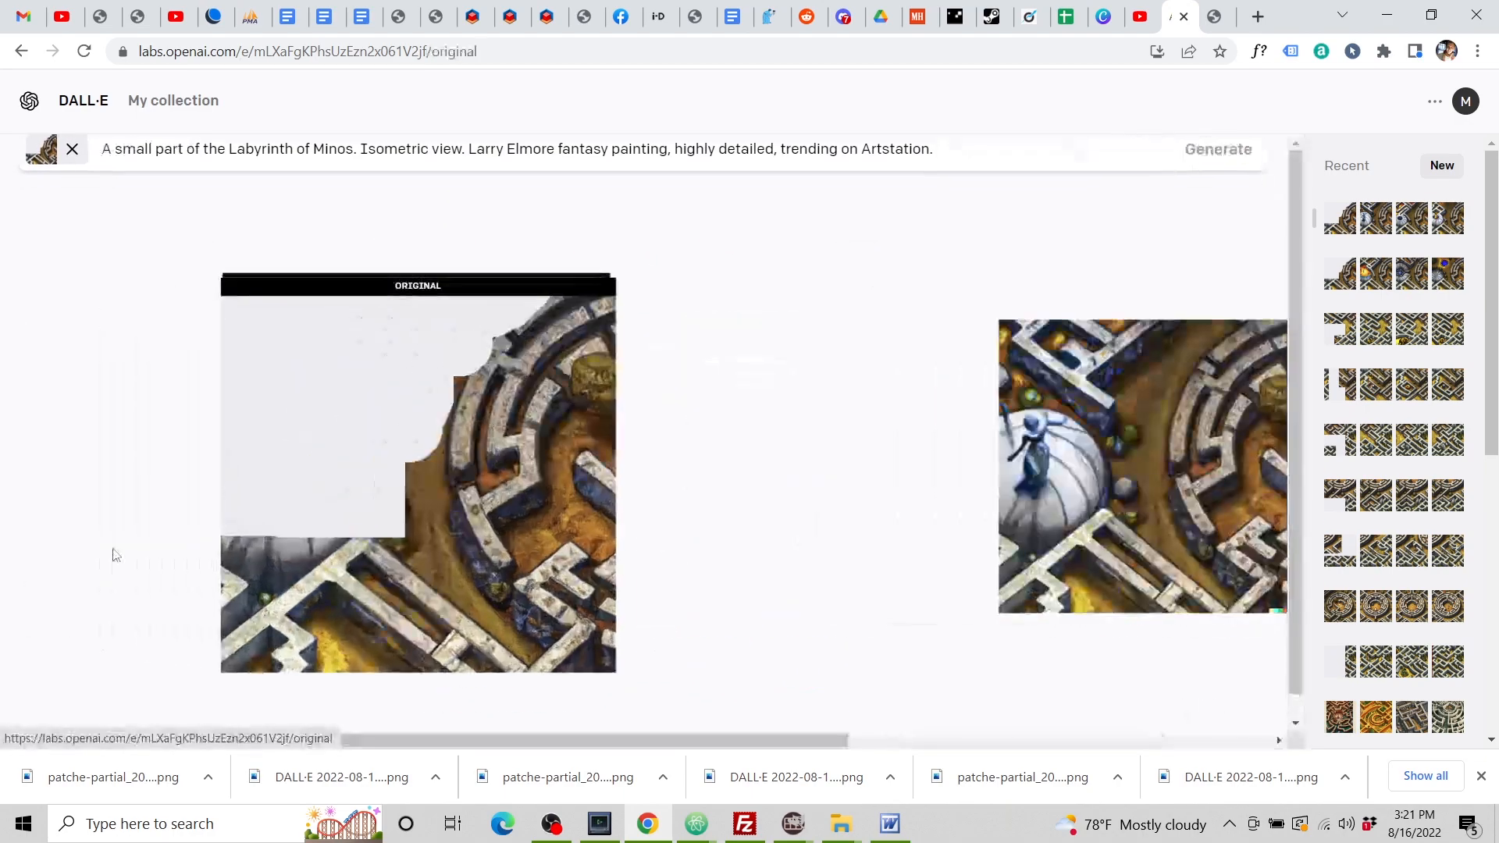
# Edit the original partial image, erasing the grey dome remnant along the gap's lower edge and a small spot of the yellow floor below.
pyautogui.click(1109, 169)
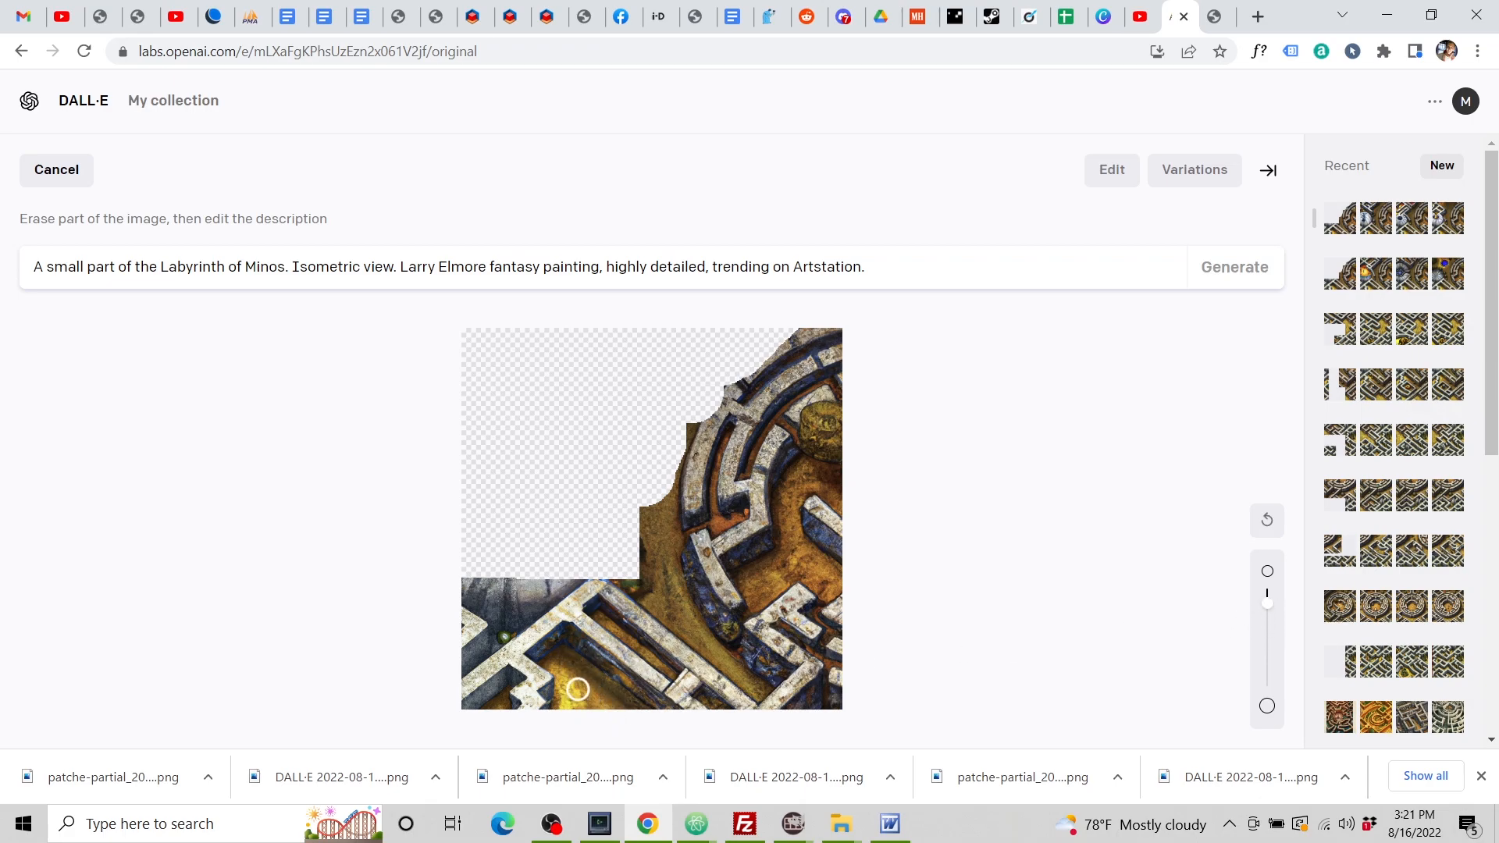
pyautogui.moveTo(574, 690); pyautogui.dragTo(571, 672)
pyautogui.moveTo(493, 568)
pyautogui.mouseDown()
pyautogui.moveTo(511, 589)
pyautogui.moveTo(556, 581)
pyautogui.moveTo(486, 596)
pyautogui.mouseUp()
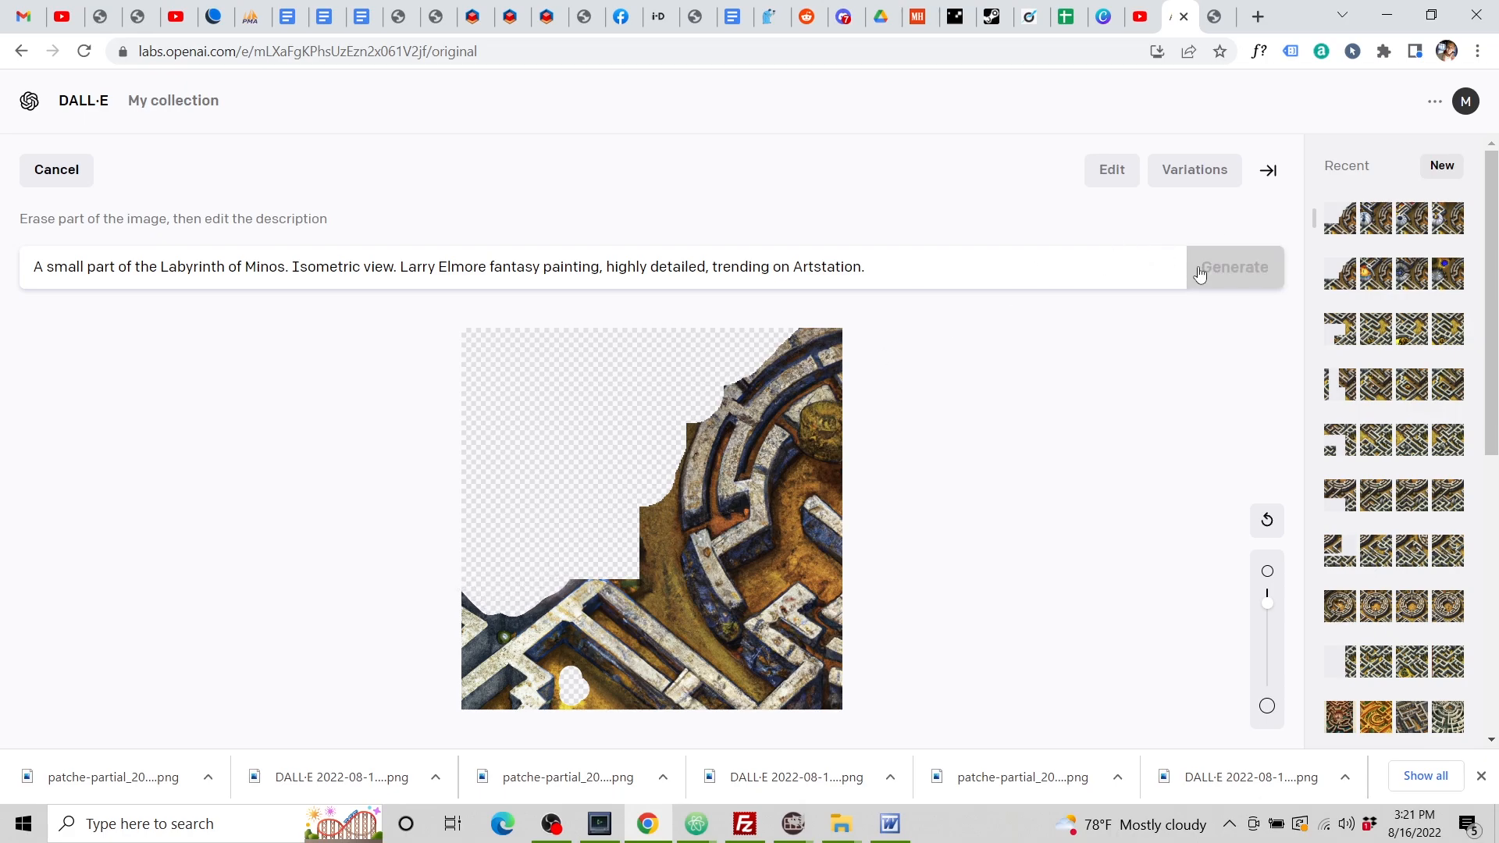
# Generate new fills for the erased image with the same prompt and download the third result.
pyautogui.click(1226, 276)
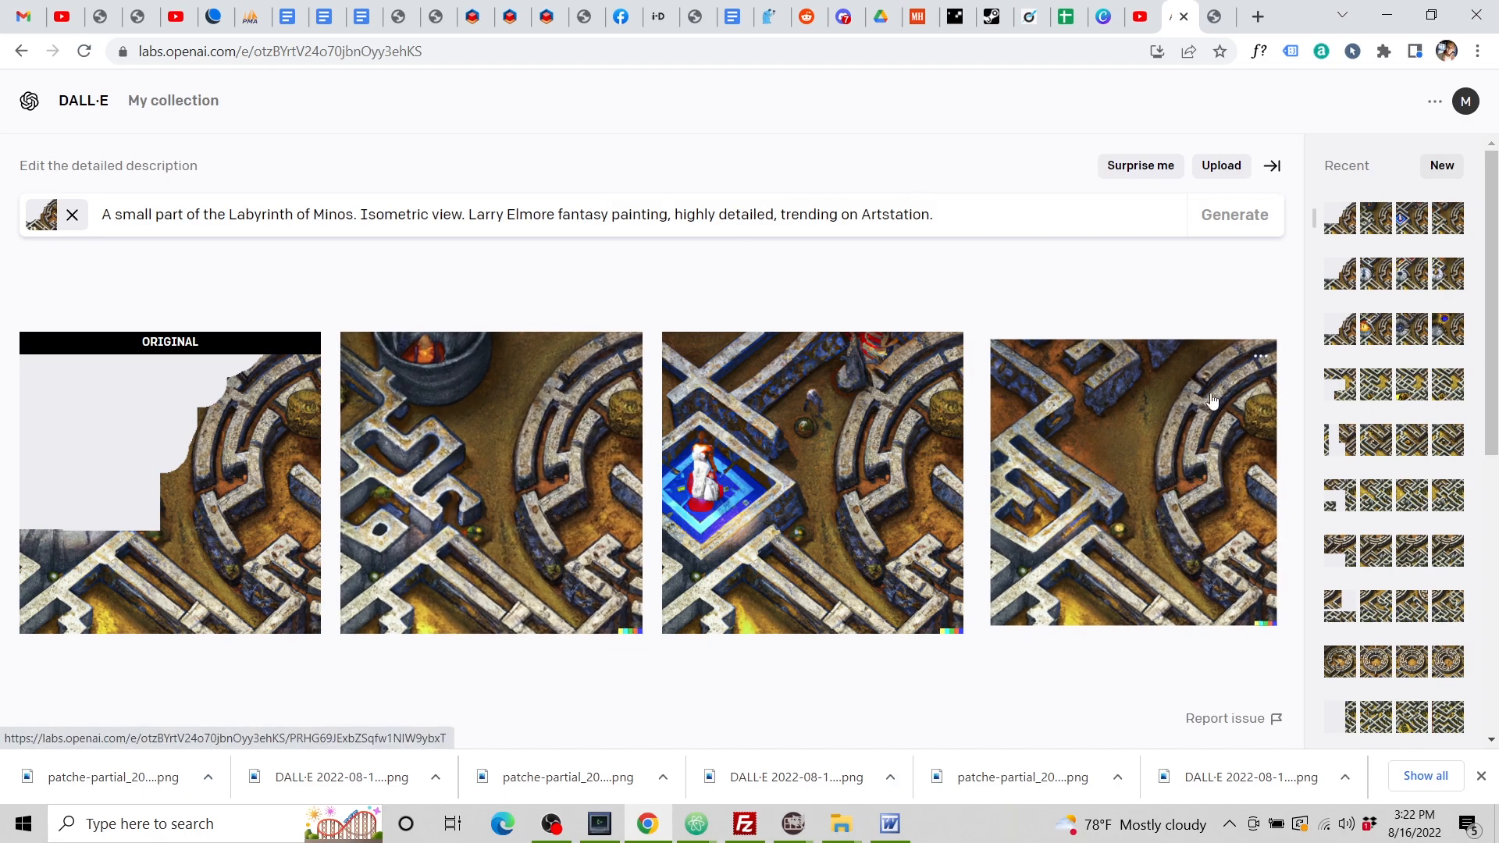
pyautogui.click(1148, 473)
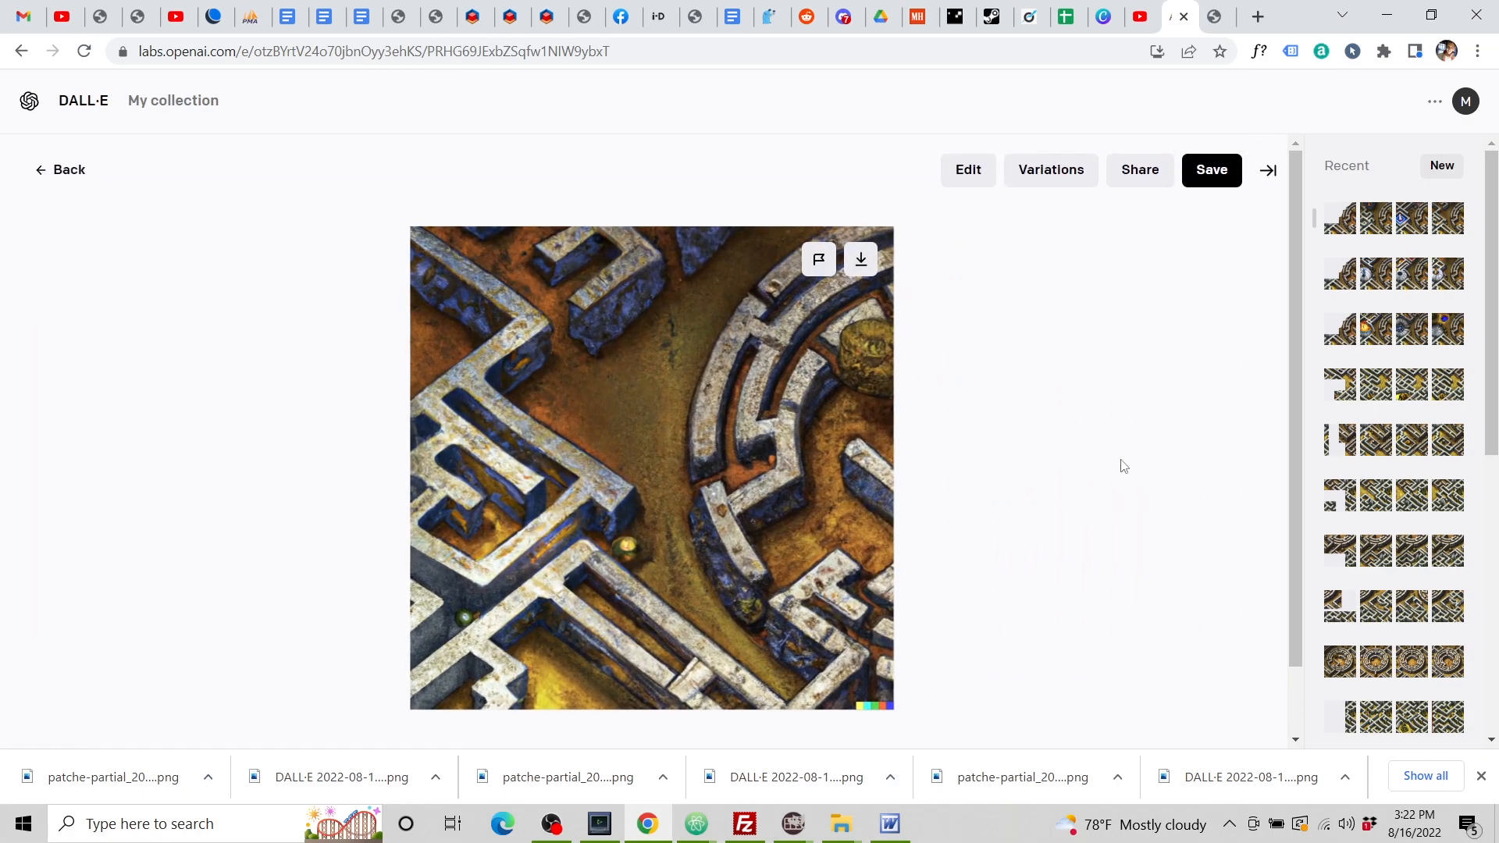
pyautogui.click(869, 271)
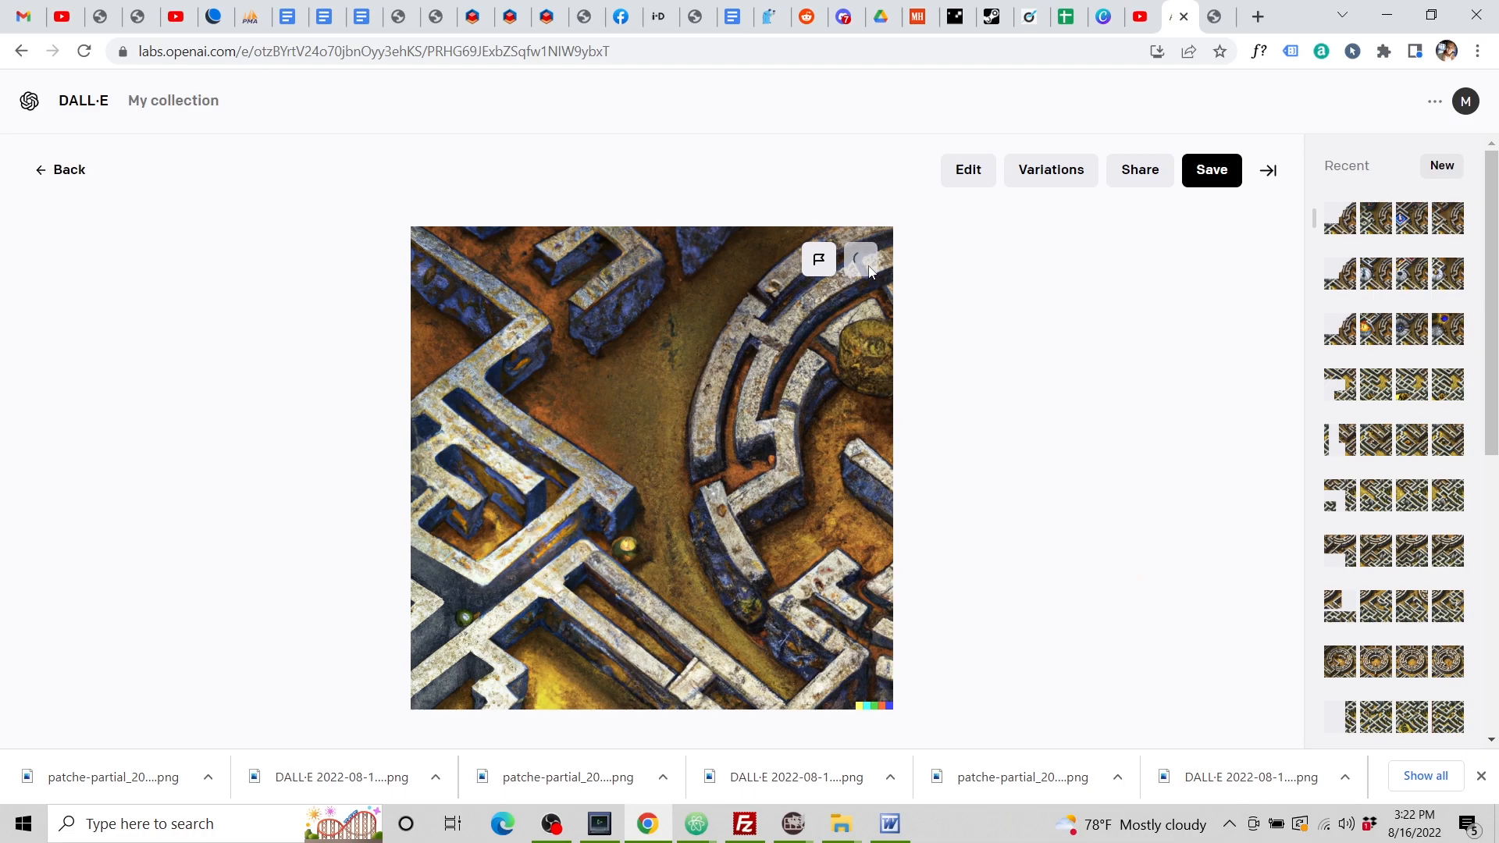
# In PATCH-E, upload the DALL·E 2022-08-16 15.22.11 image as the completion for the cell beside the circular maze's upper left.
pyautogui.click(1213, 17)
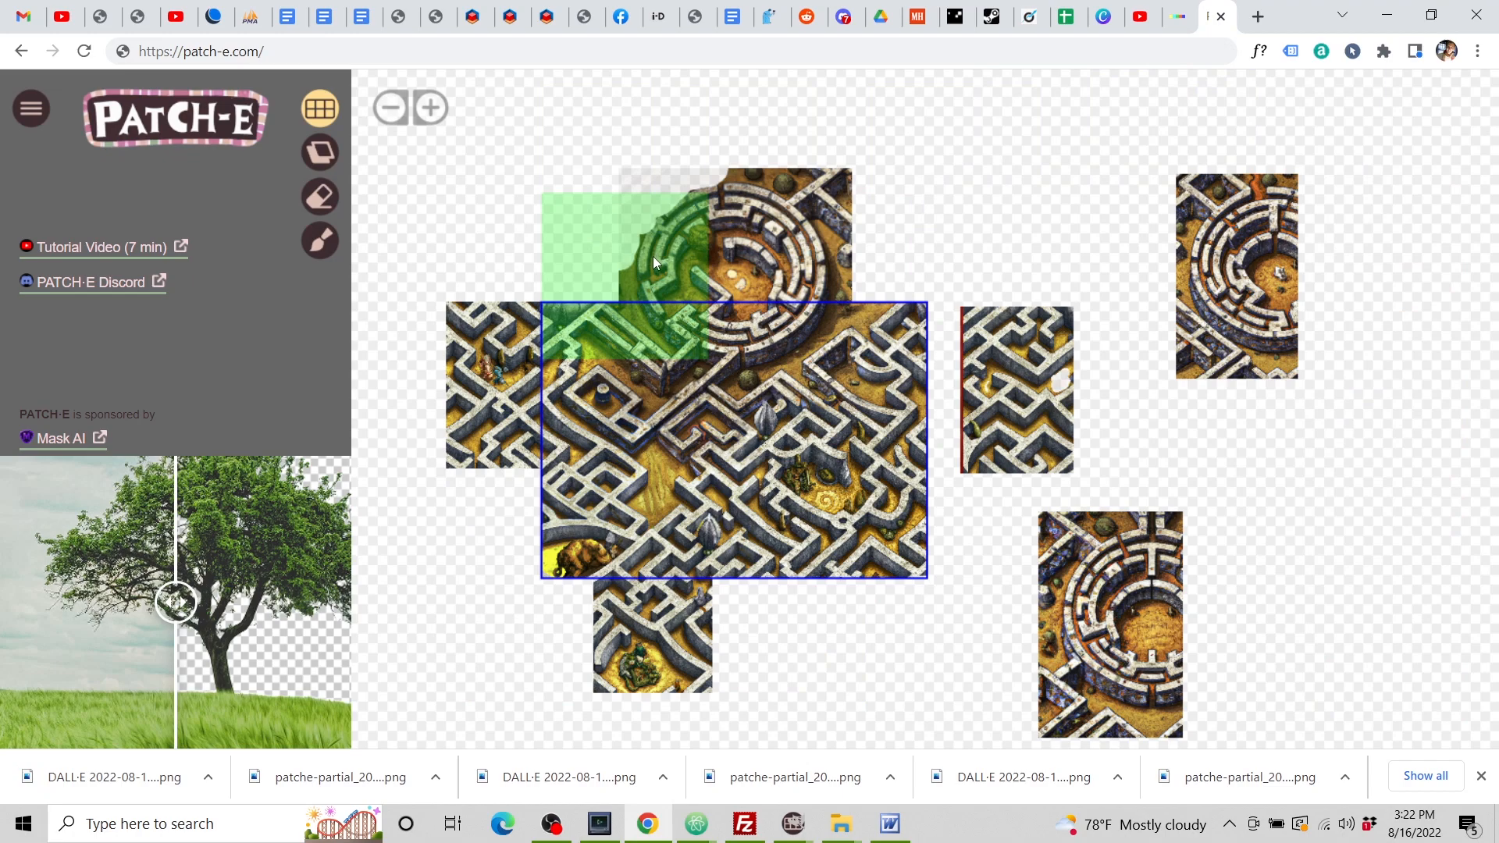
pyautogui.rightClick(629, 265)
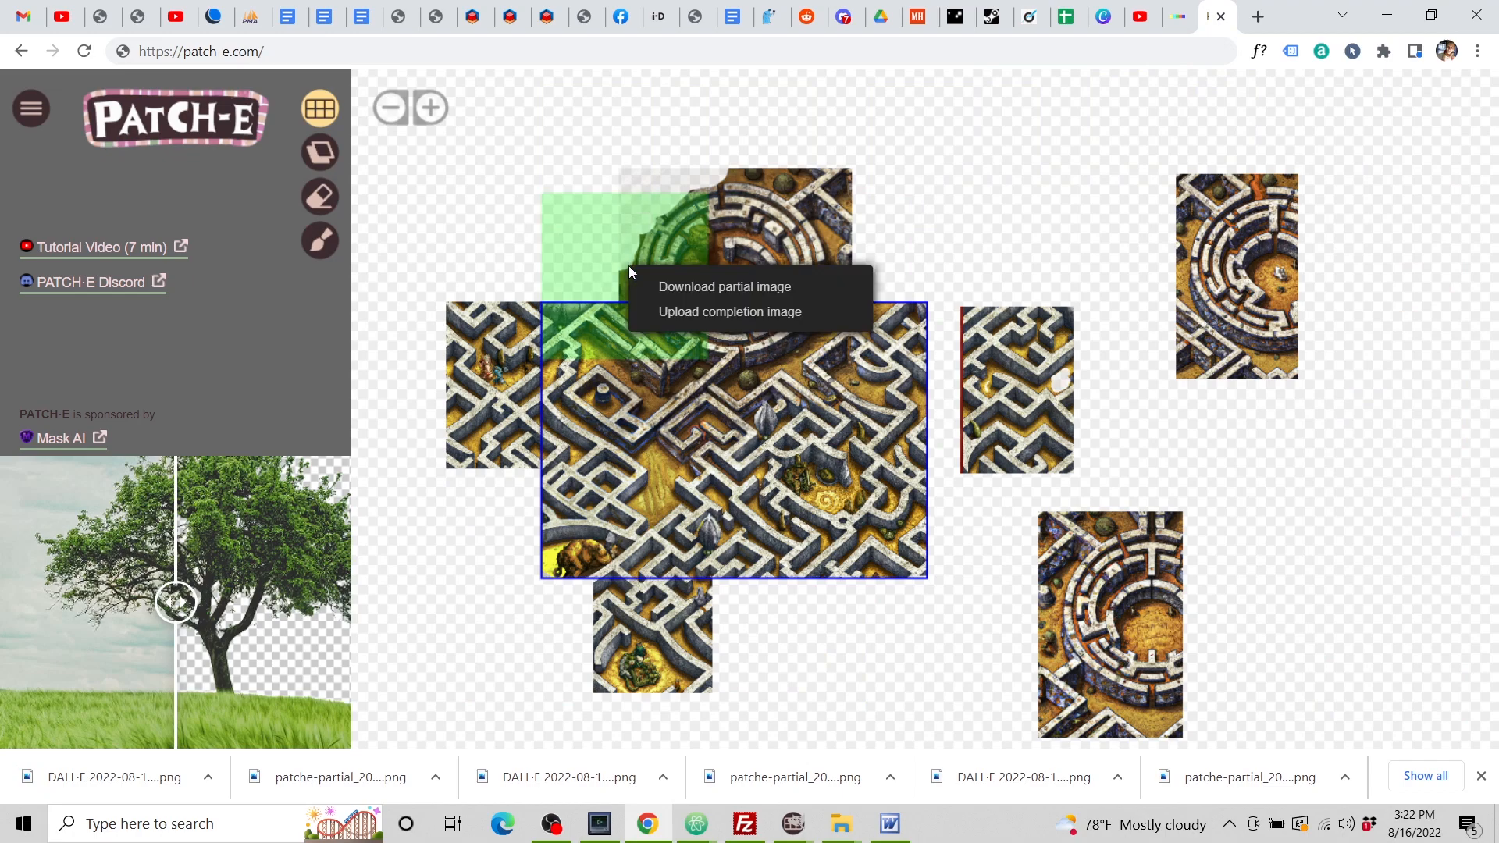
pyautogui.click(695, 287)
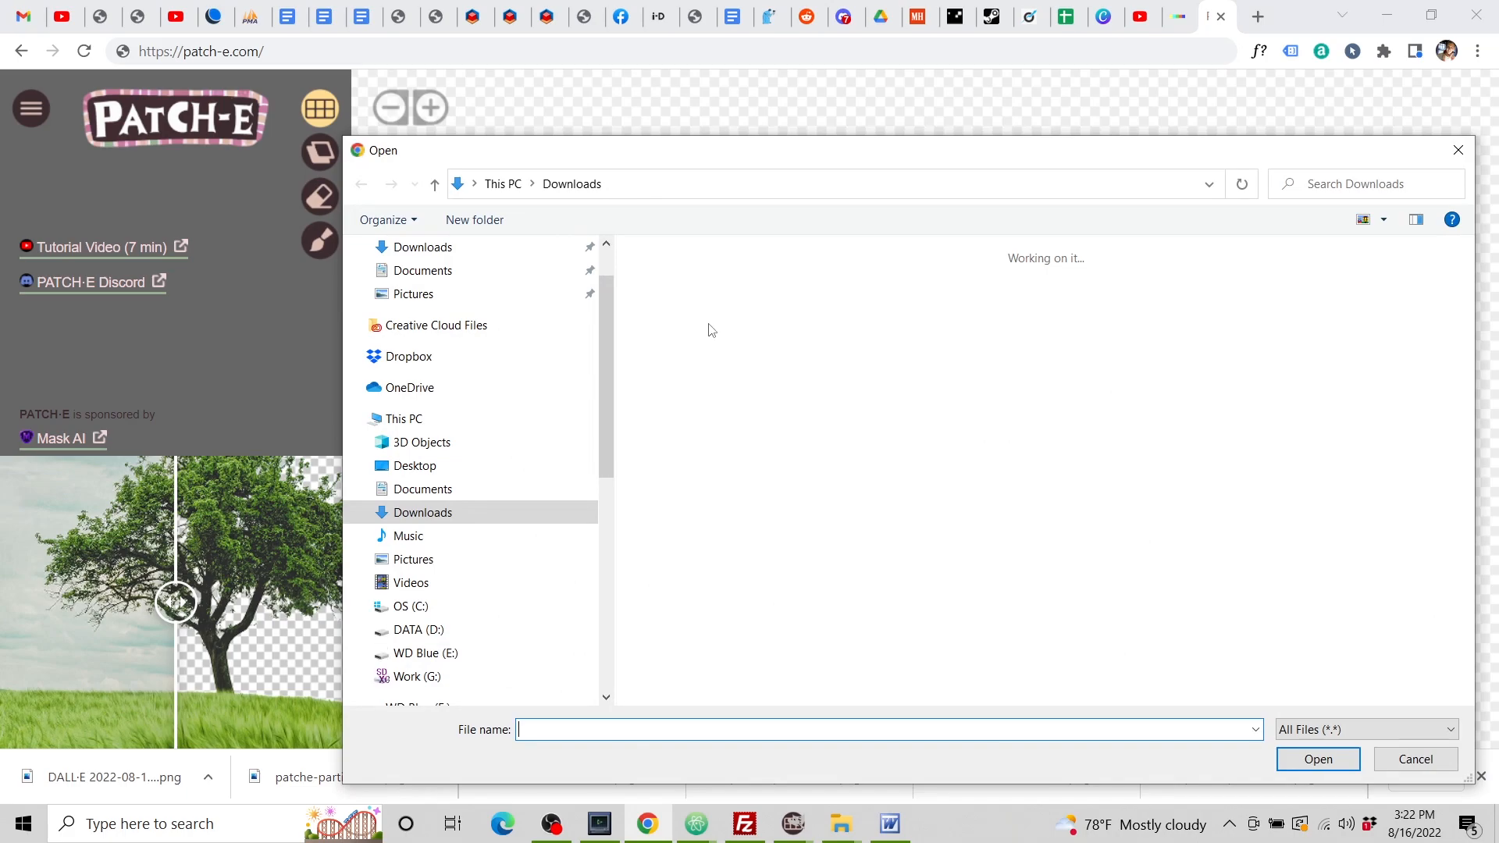
pyautogui.click(756, 389)
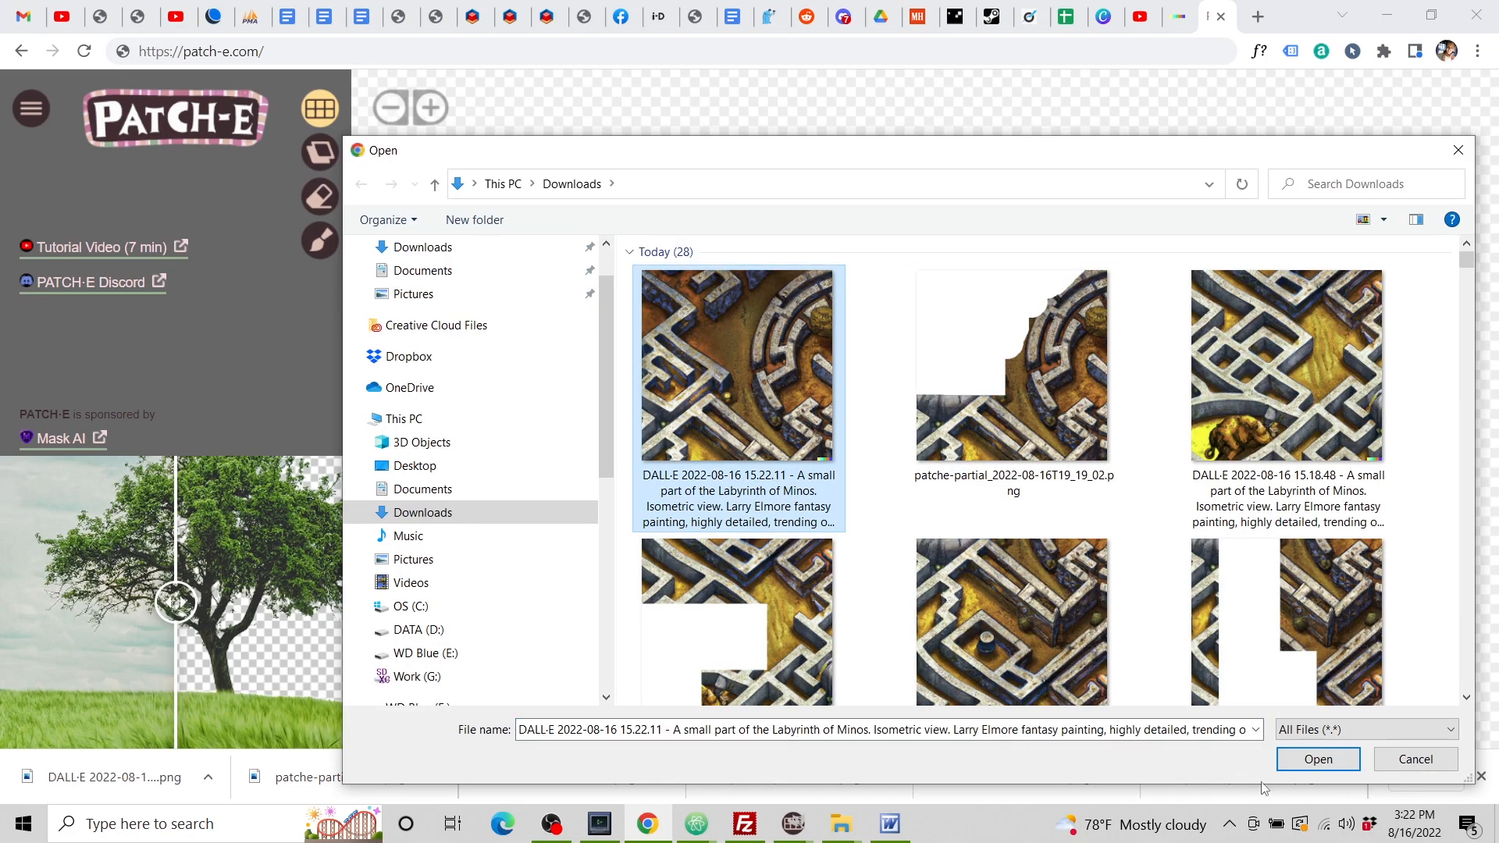
pyautogui.click(1314, 764)
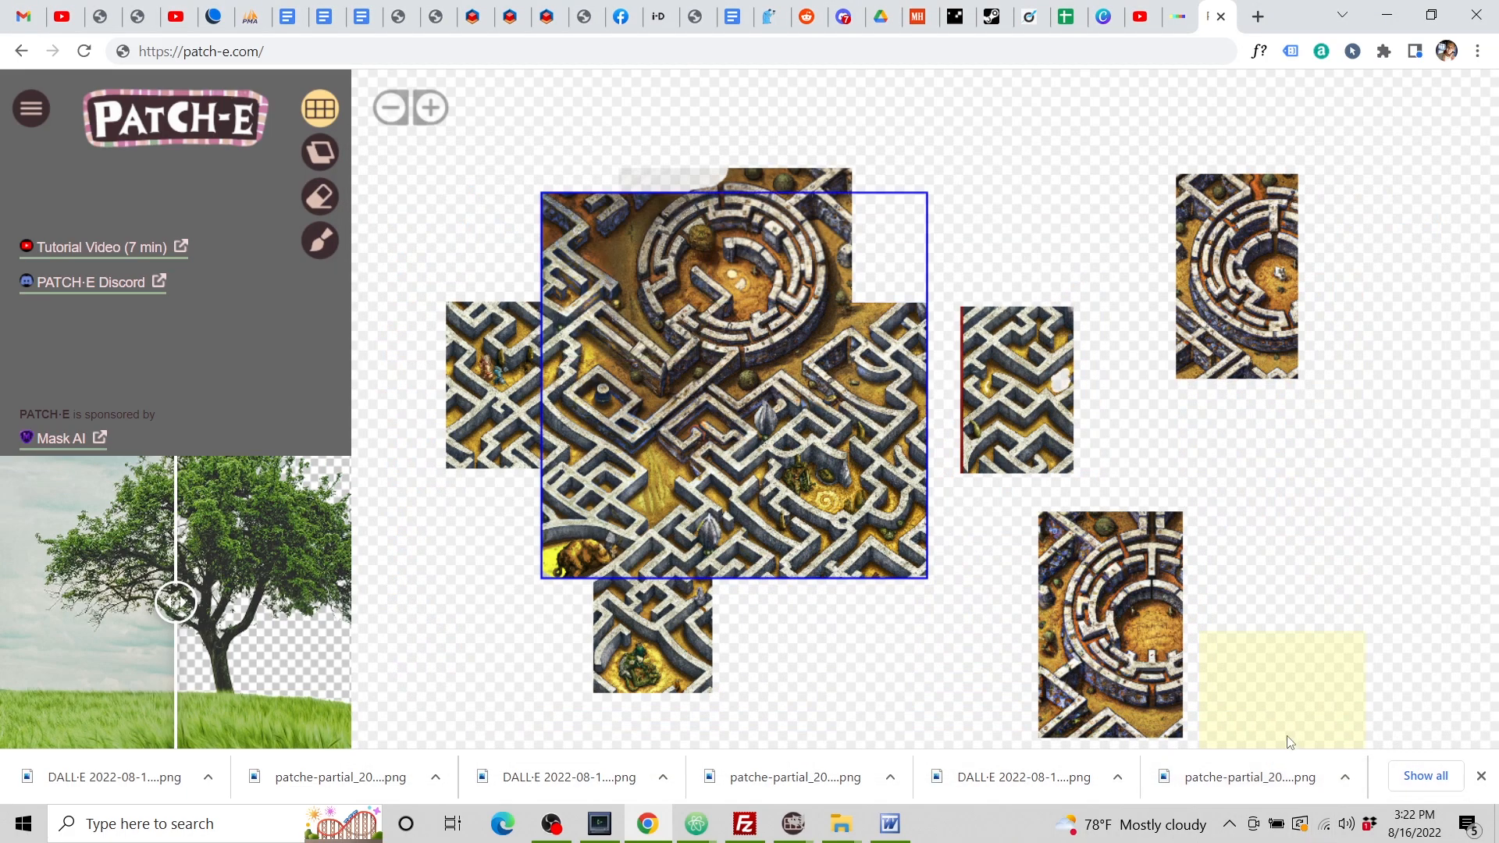
# Download the partial image for the empty cell beside the circular maze's upper right and upload it to DALL·E for editing.
pyautogui.rightClick(885, 246)
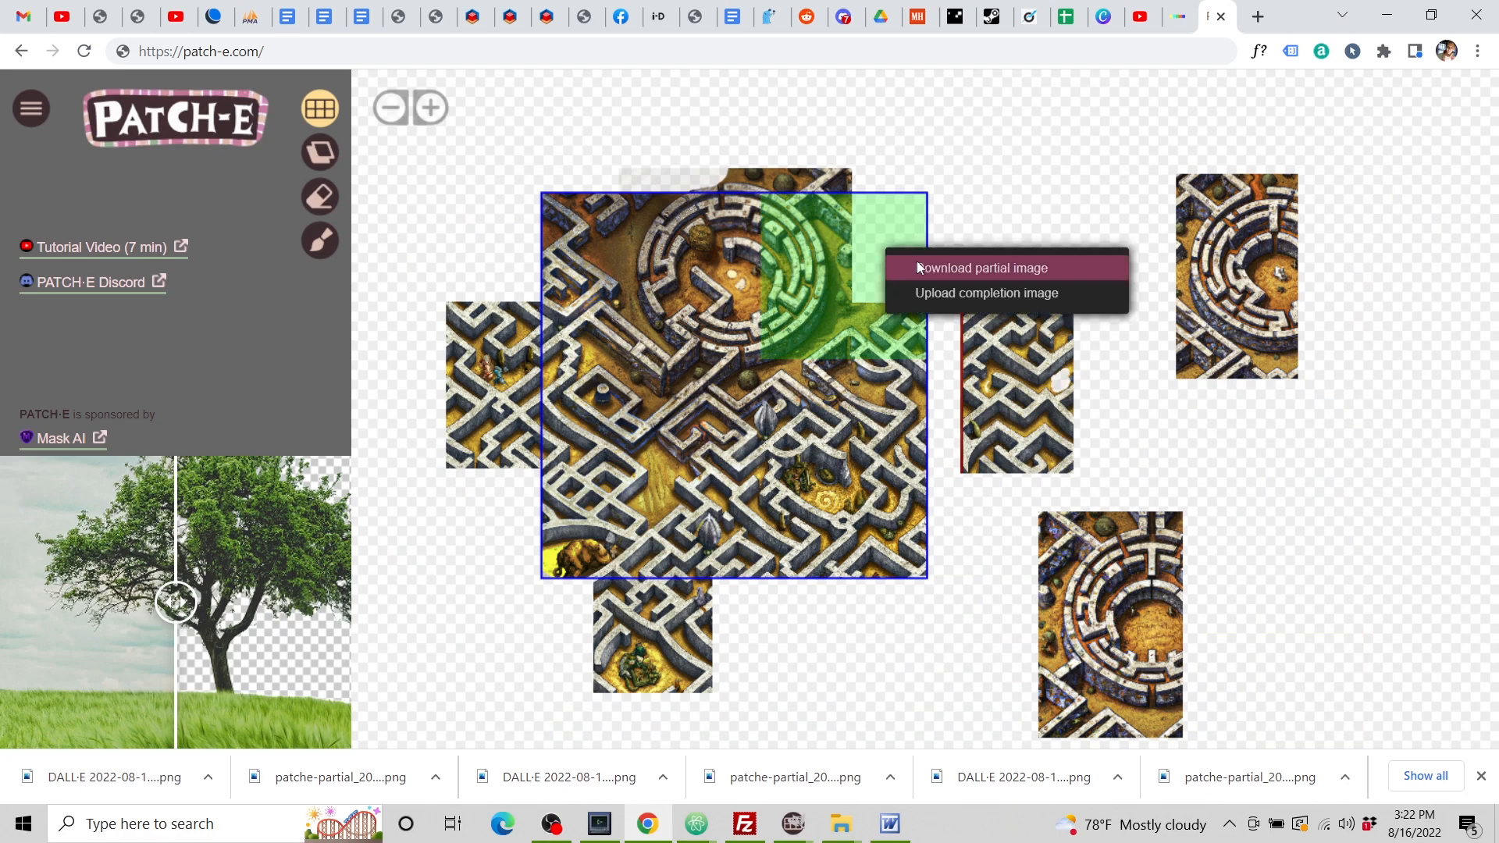
pyautogui.click(919, 261)
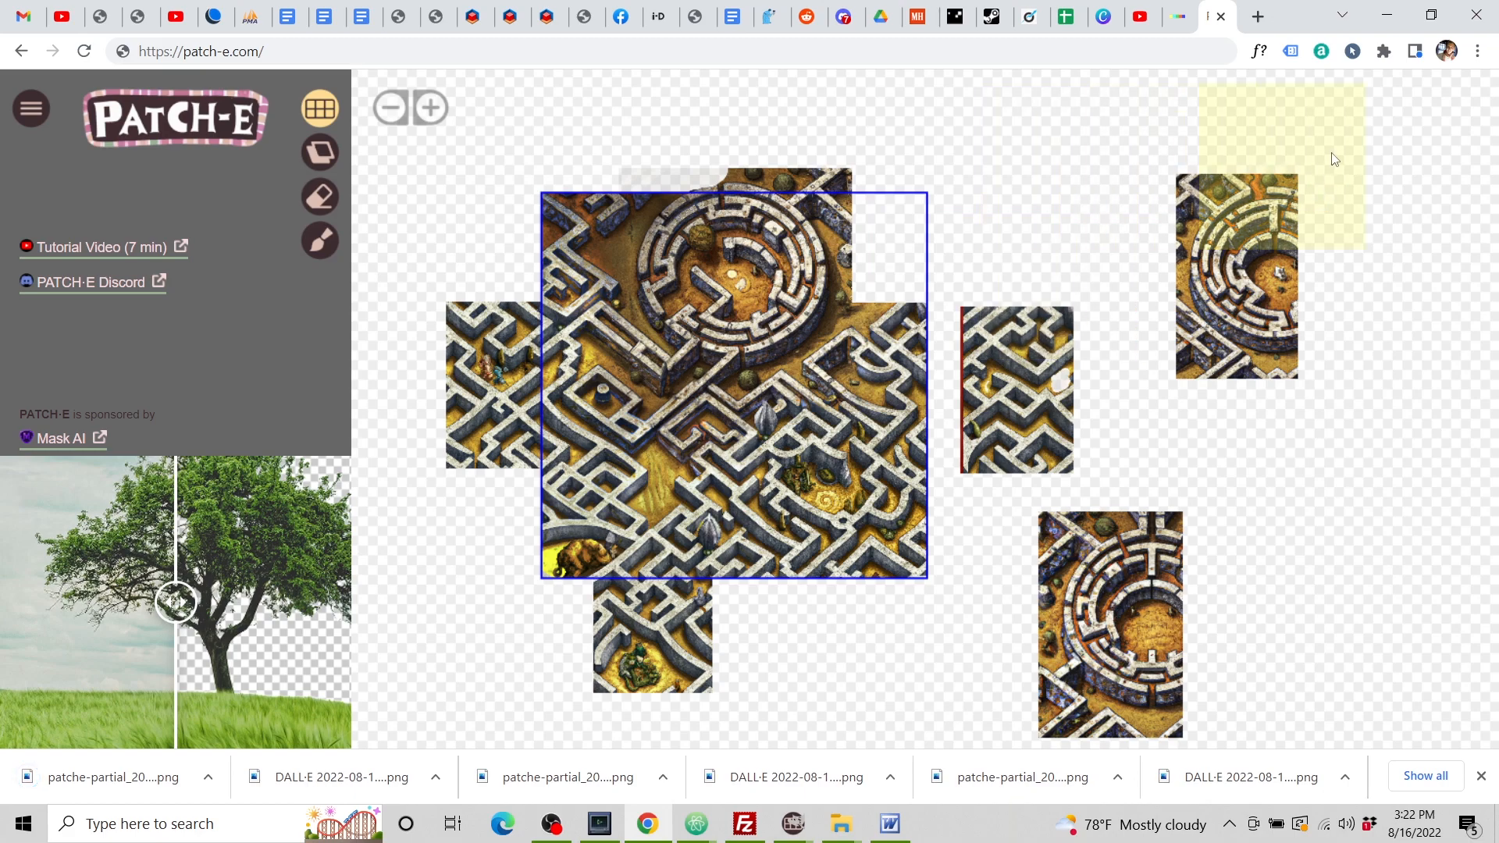
pyautogui.click(1178, 20)
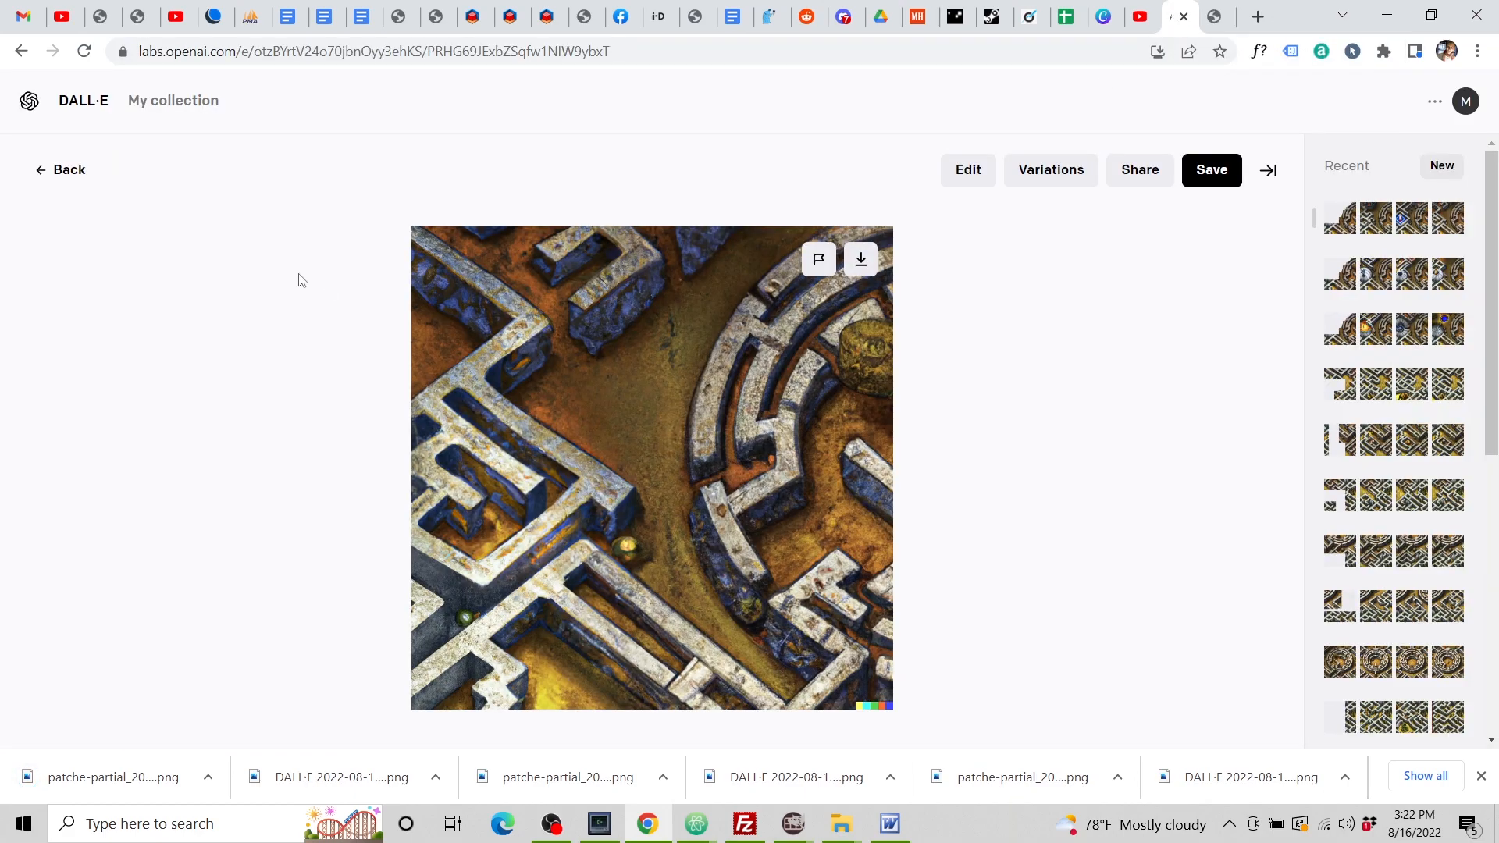
pyautogui.click(64, 171)
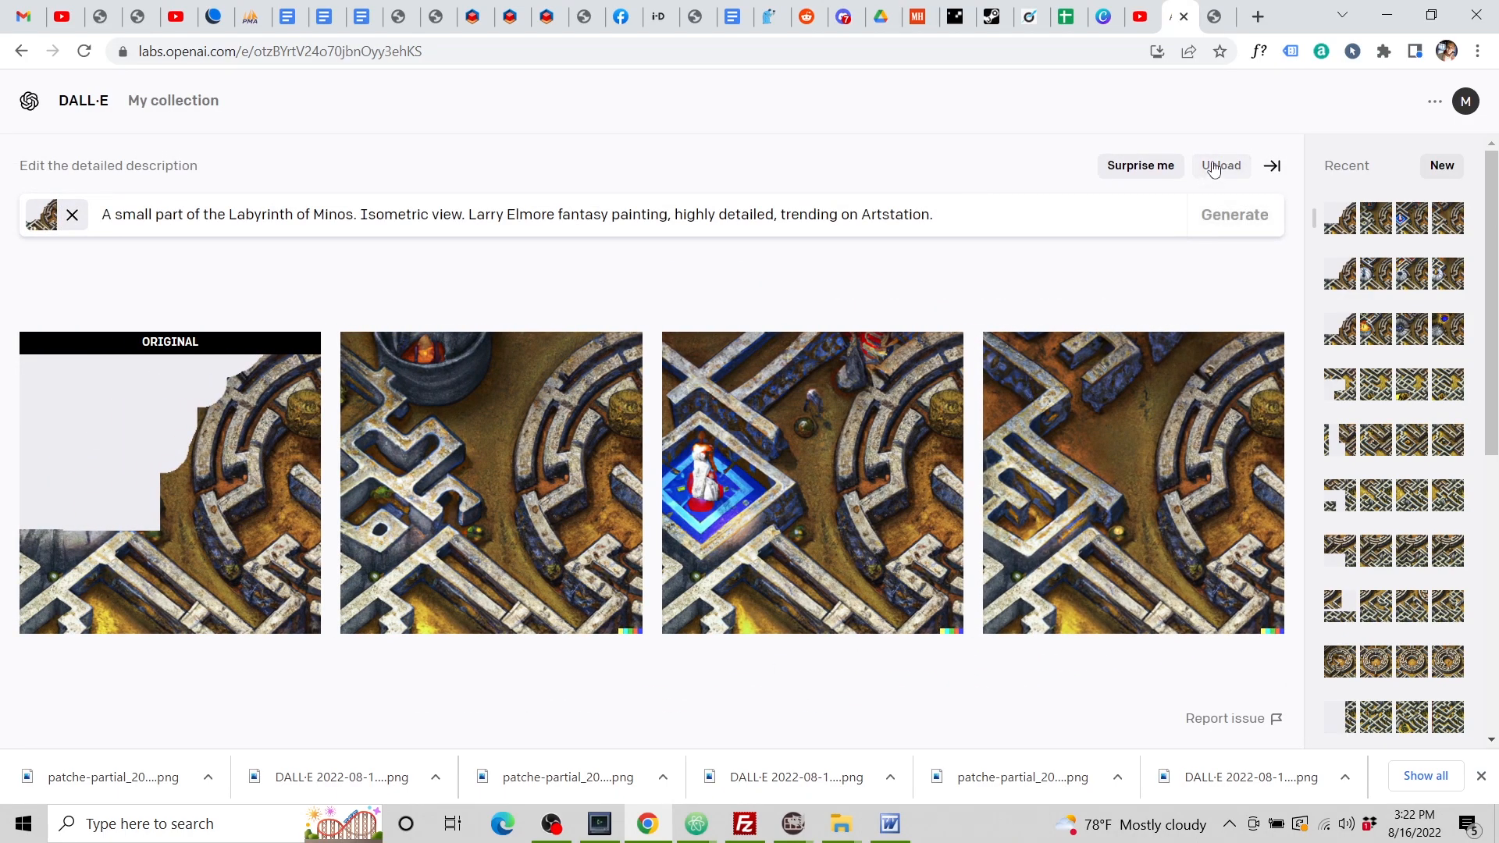
pyautogui.click(1230, 164)
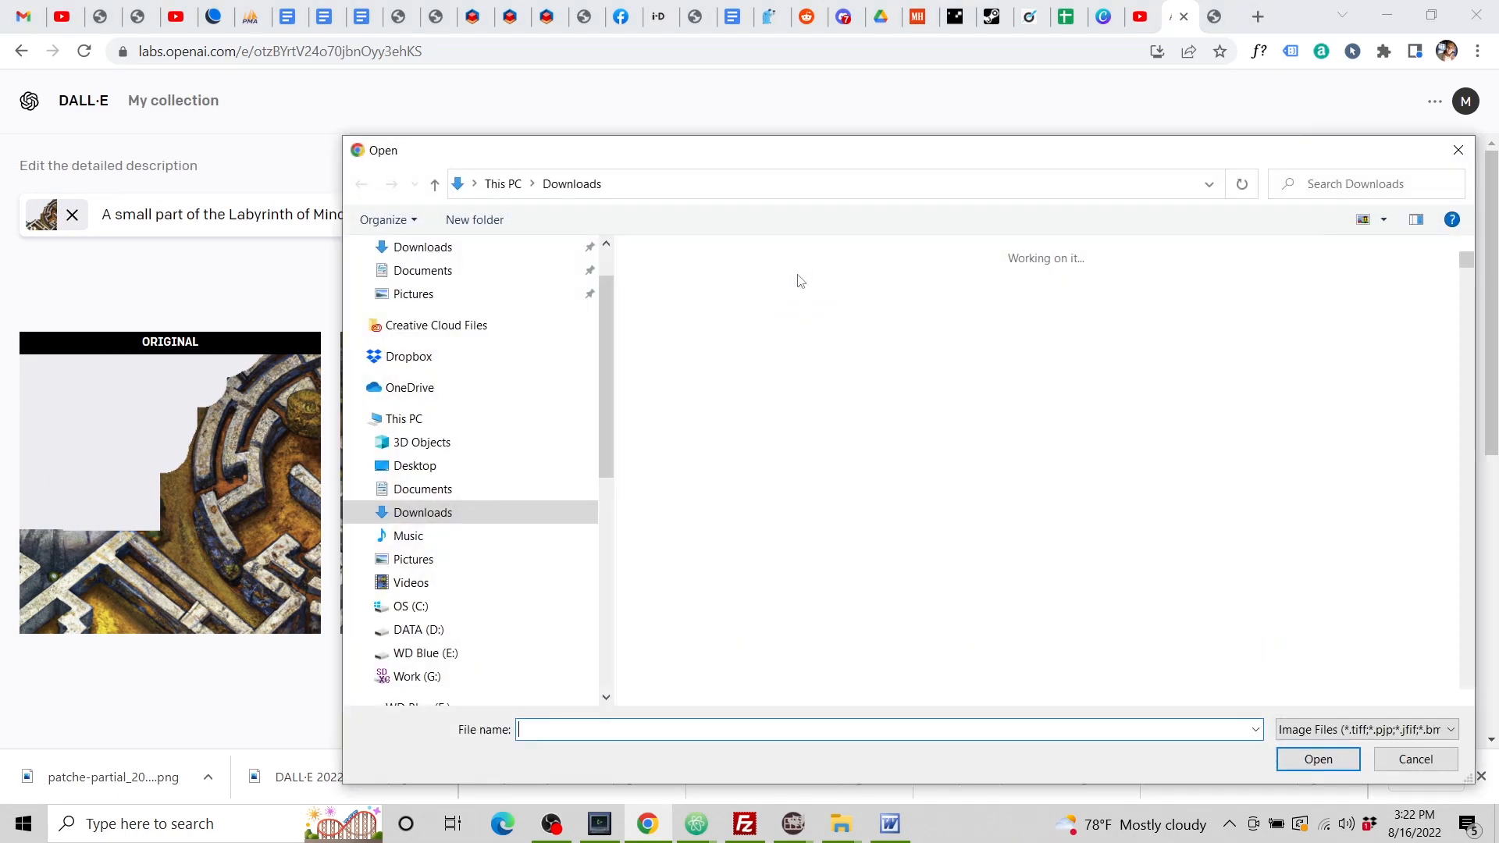
pyautogui.click(793, 362)
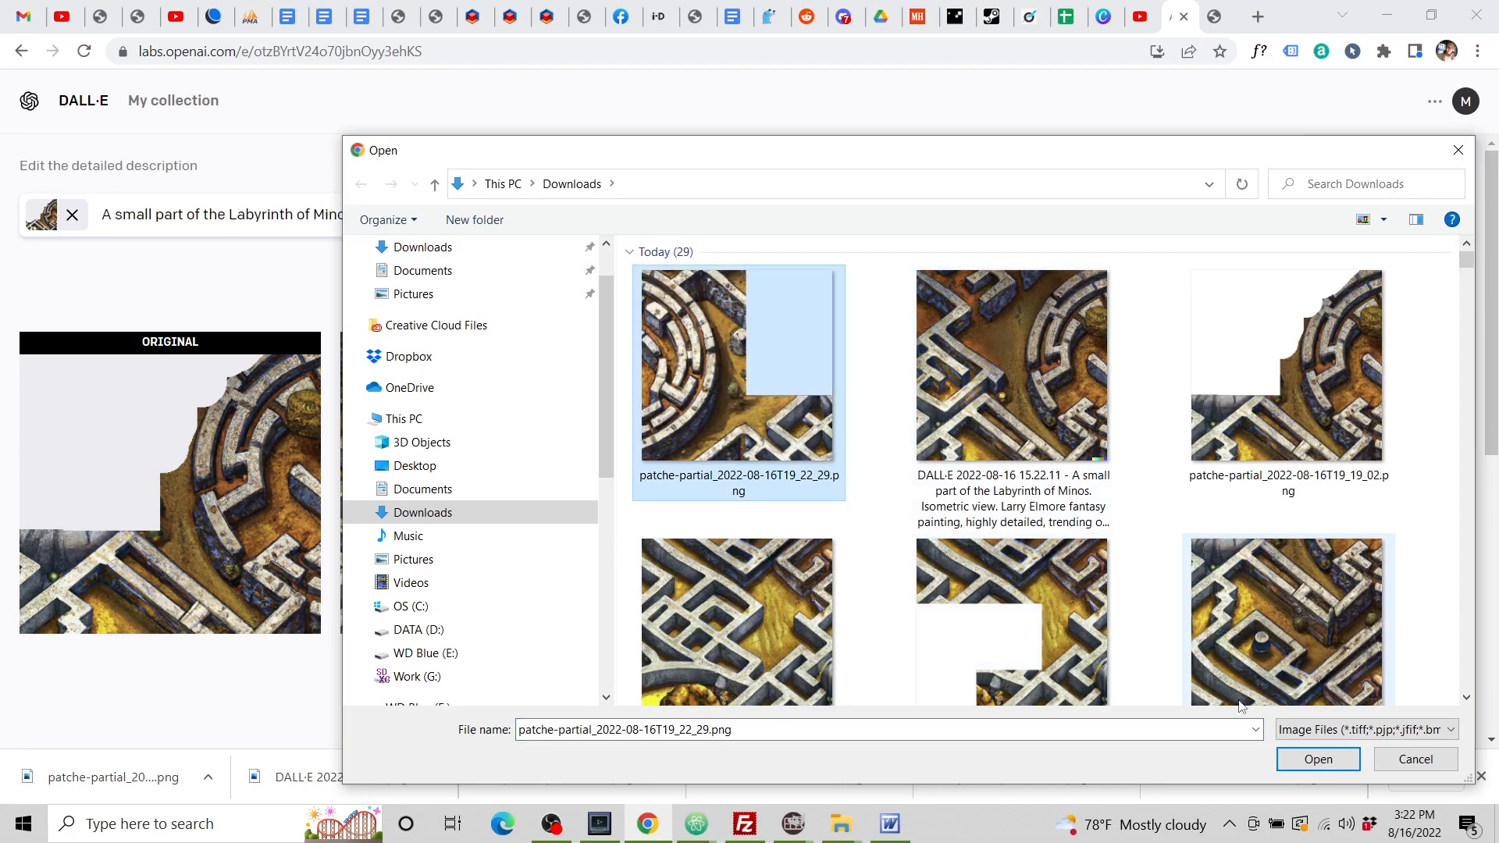
pyautogui.click(1292, 763)
pyautogui.click(784, 608)
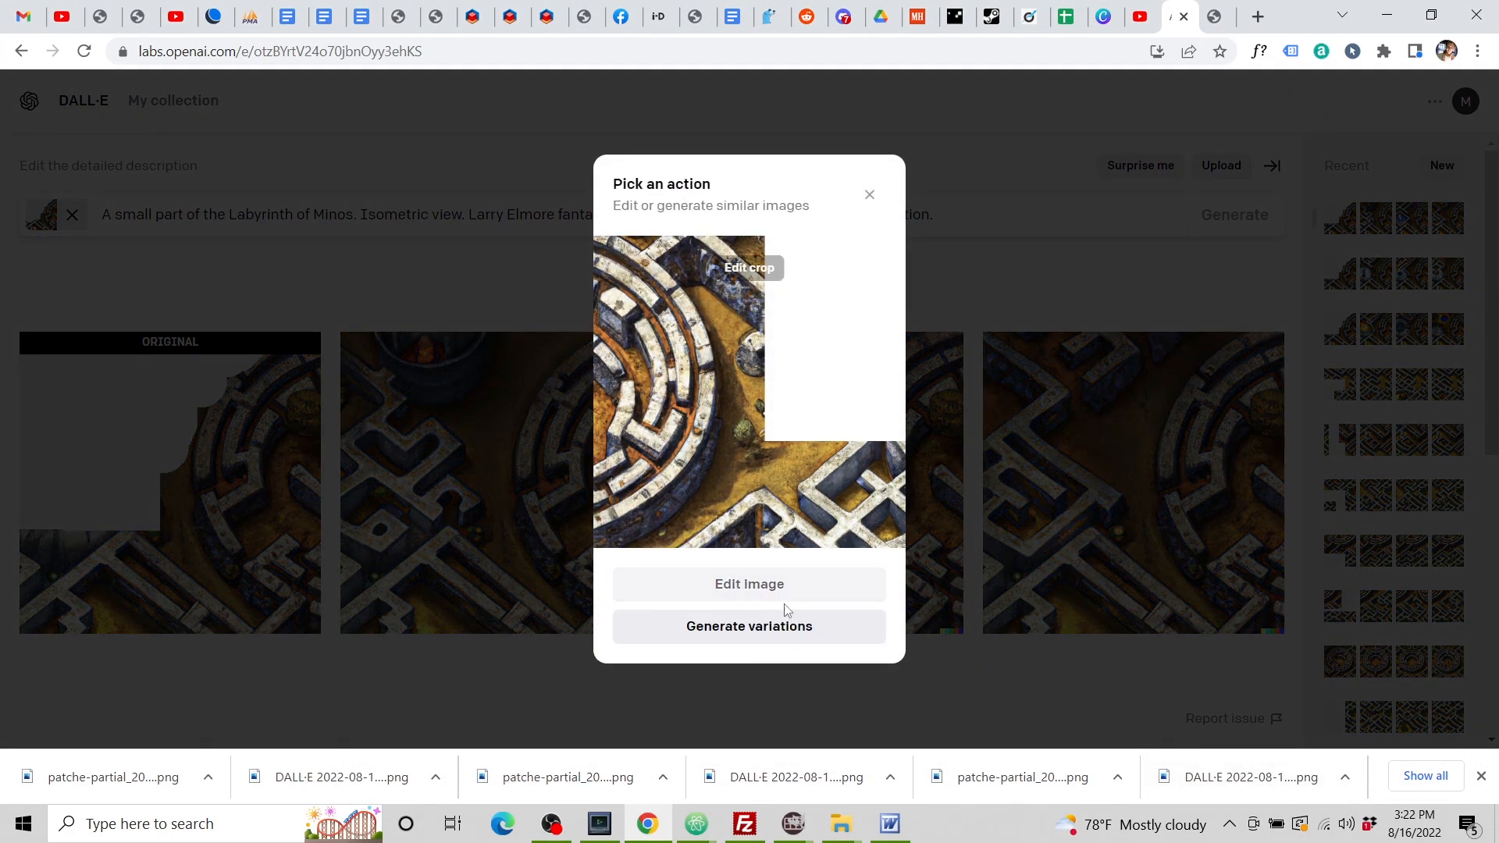
pyautogui.click(773, 587)
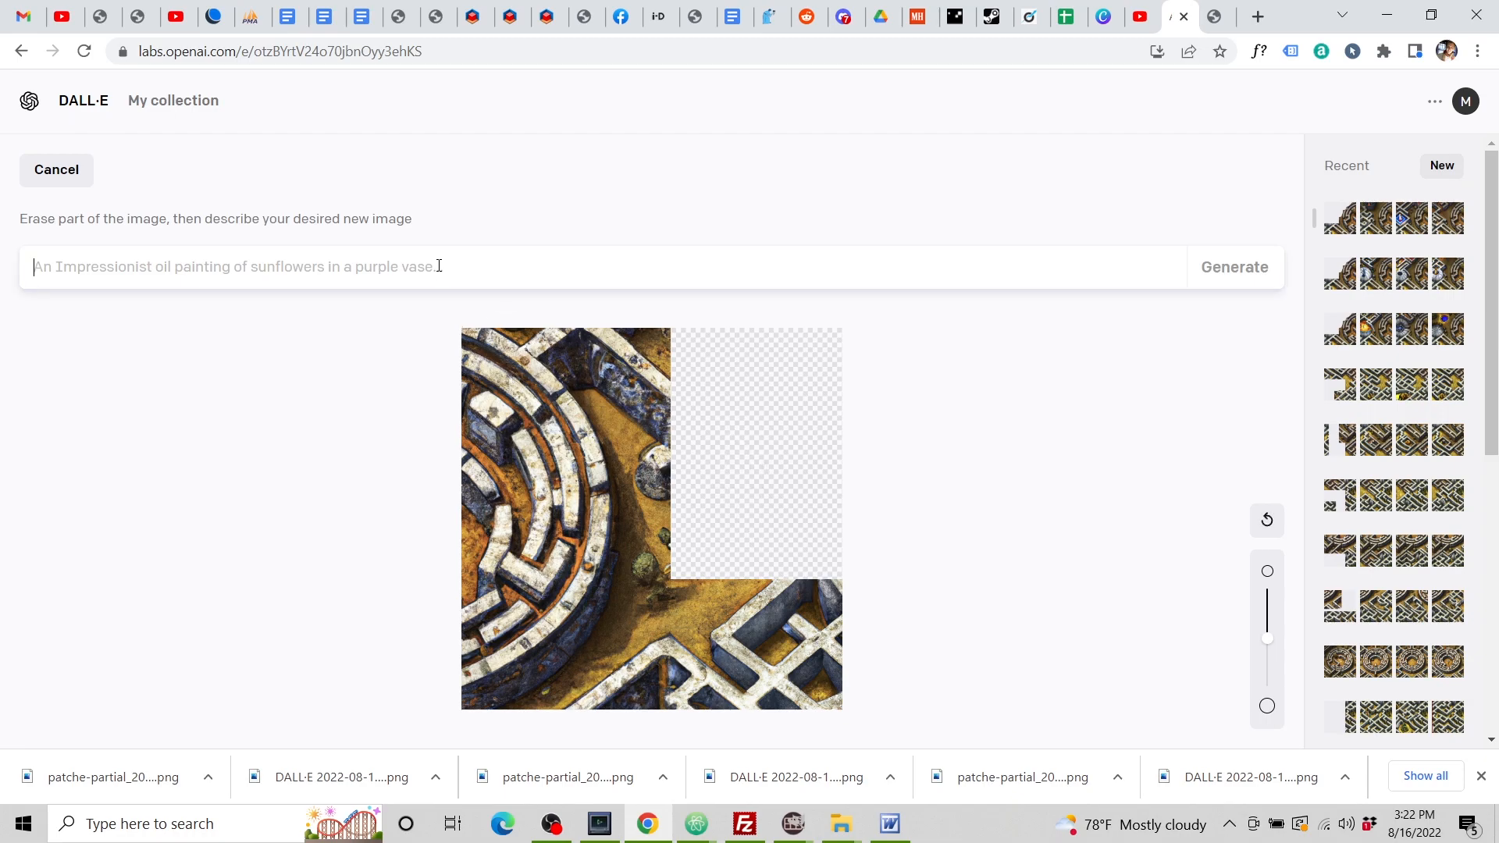
# Generate fills for "A small part of the Labyrinth of Minos. Isometric view. Larry Elmore fantasy painting, highly detailed, trending on Artstation." and download the first result.
pyautogui.write('A small part of the Labyrinth of Minos. Isometric view. Larry Elmore fantasy painting, highly detailed, trending on Artstation.')
pyautogui.click(1224, 270)
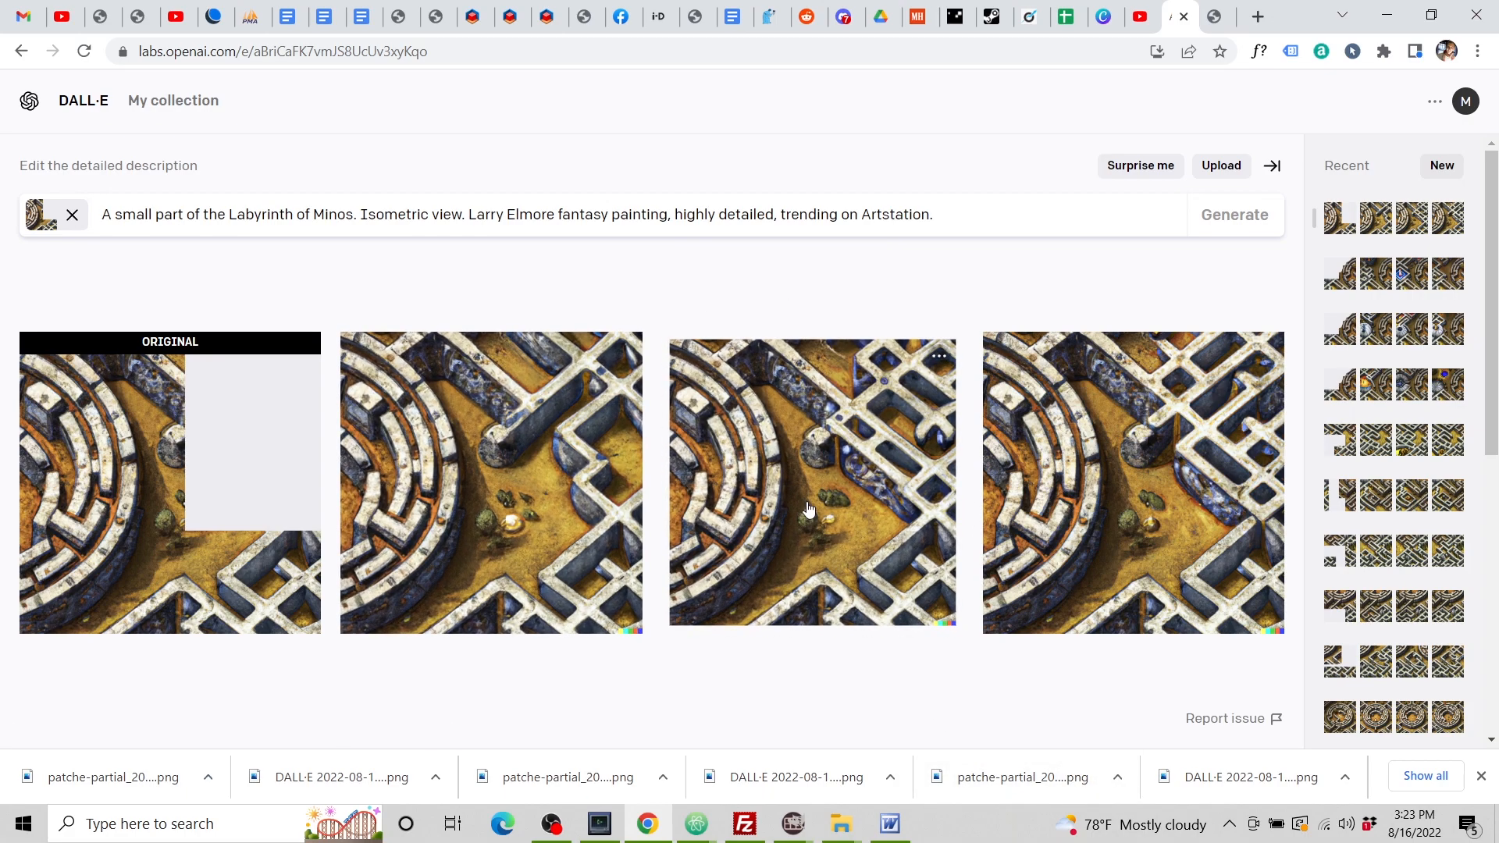
pyautogui.click(519, 408)
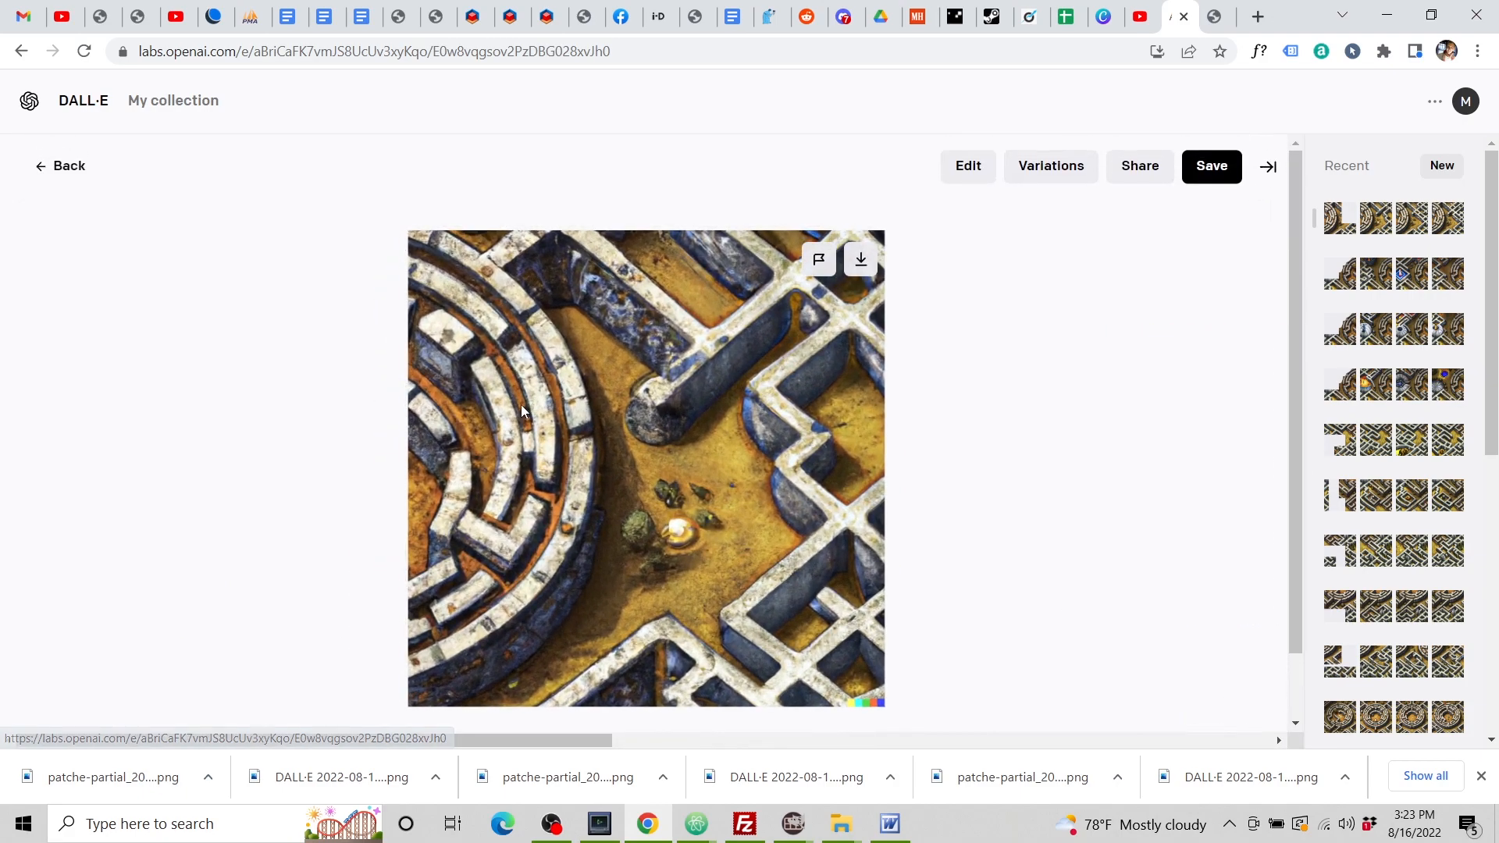
pyautogui.click(857, 259)
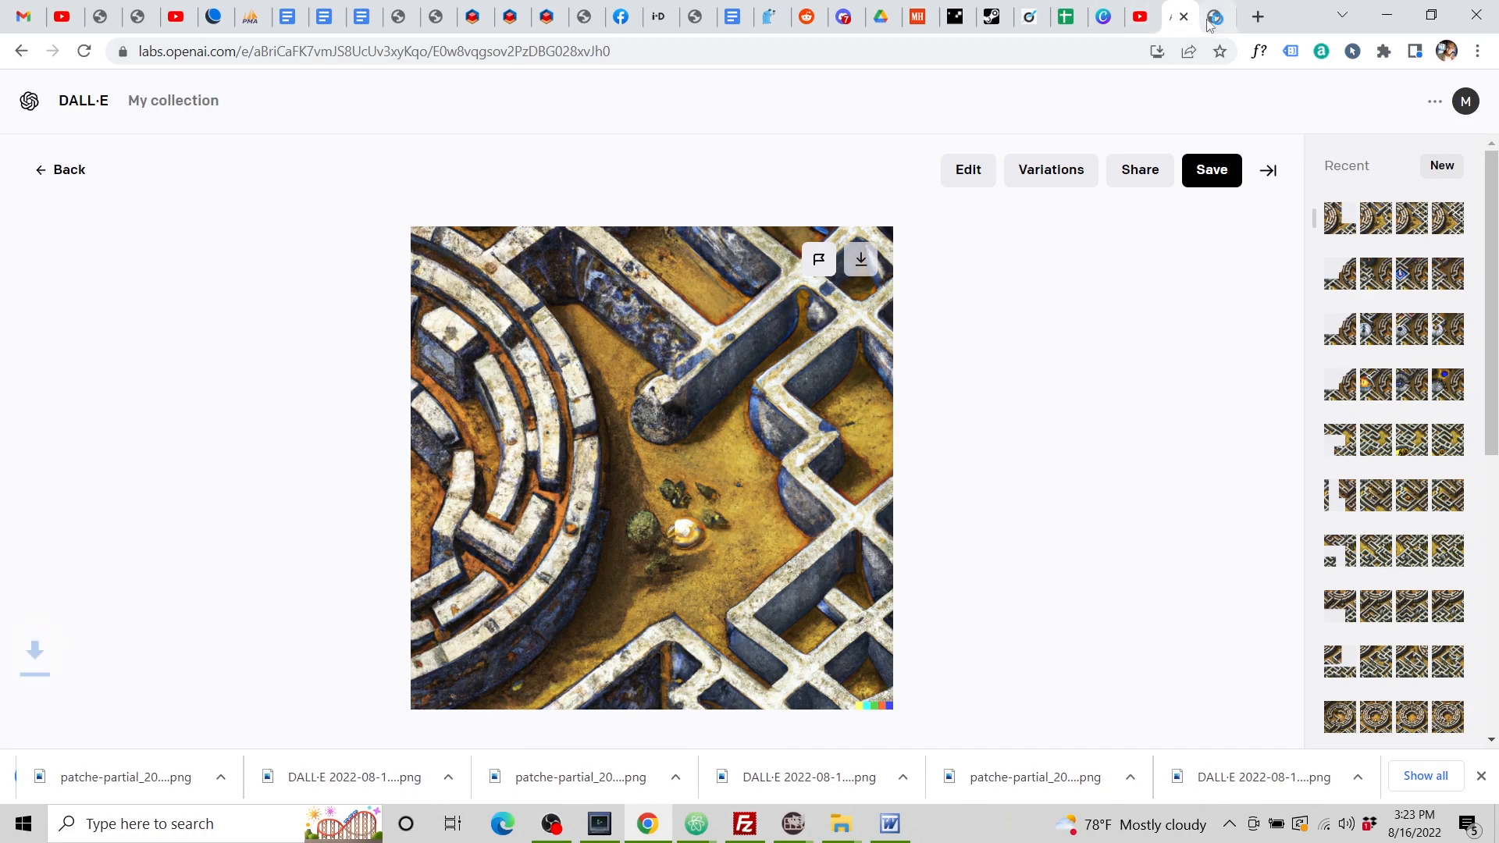
# In PATCH-E, upload the DALL·E 2022-08-16 15.23.26 image as the completion for the cell beside the circular maze's upper right.
pyautogui.click(1208, 18)
pyautogui.click(863, 264)
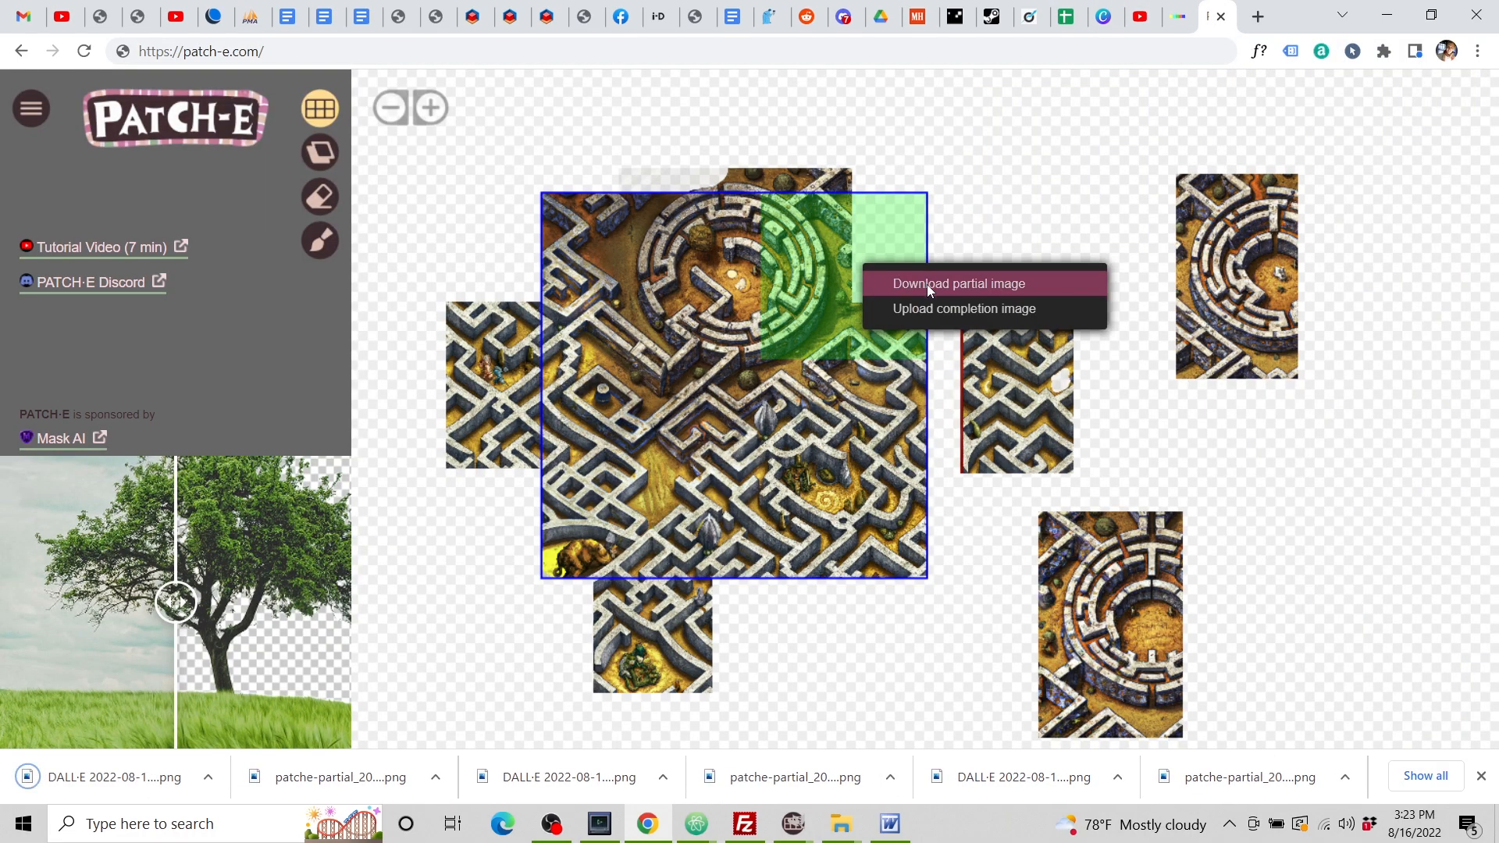
pyautogui.click(944, 309)
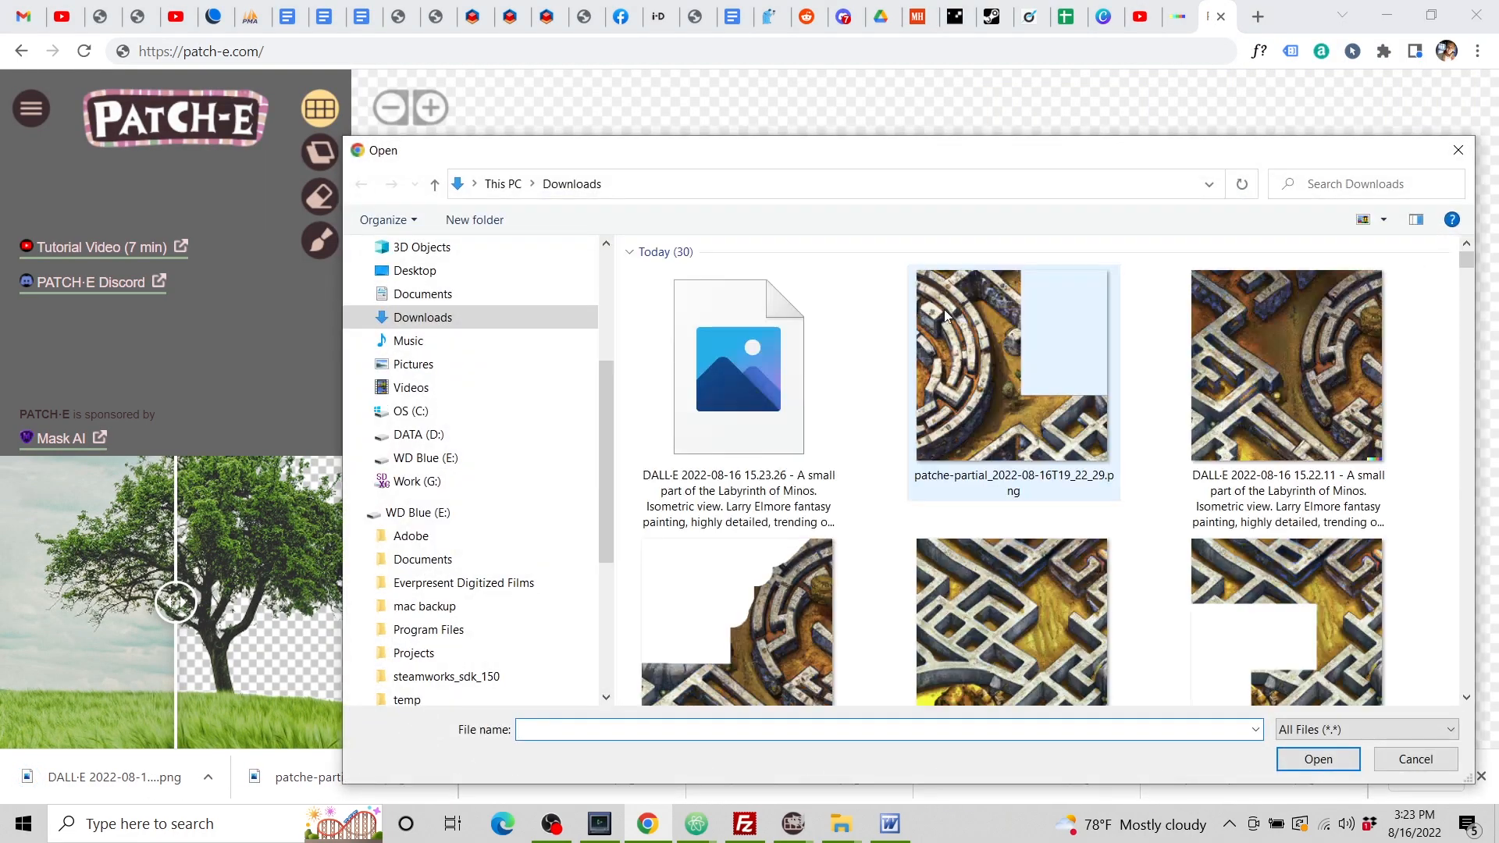
pyautogui.click(751, 418)
pyautogui.doubleClick(751, 419)
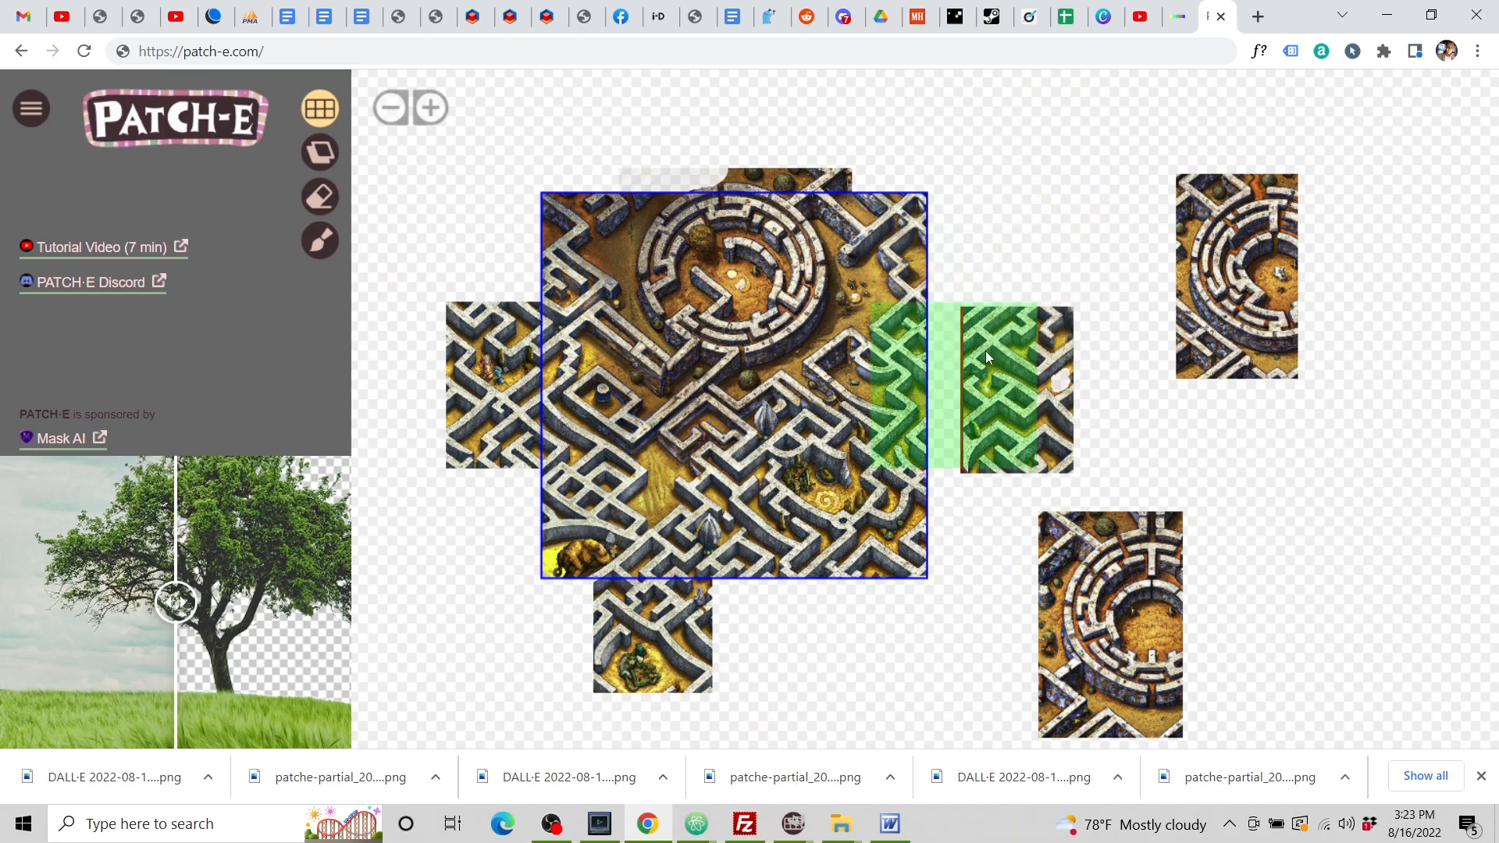
# Trim the thin reddish-brown strip off the left edge of the loose maze piece just right of the main mosaic.
pyautogui.scroll(5, 985, 349)
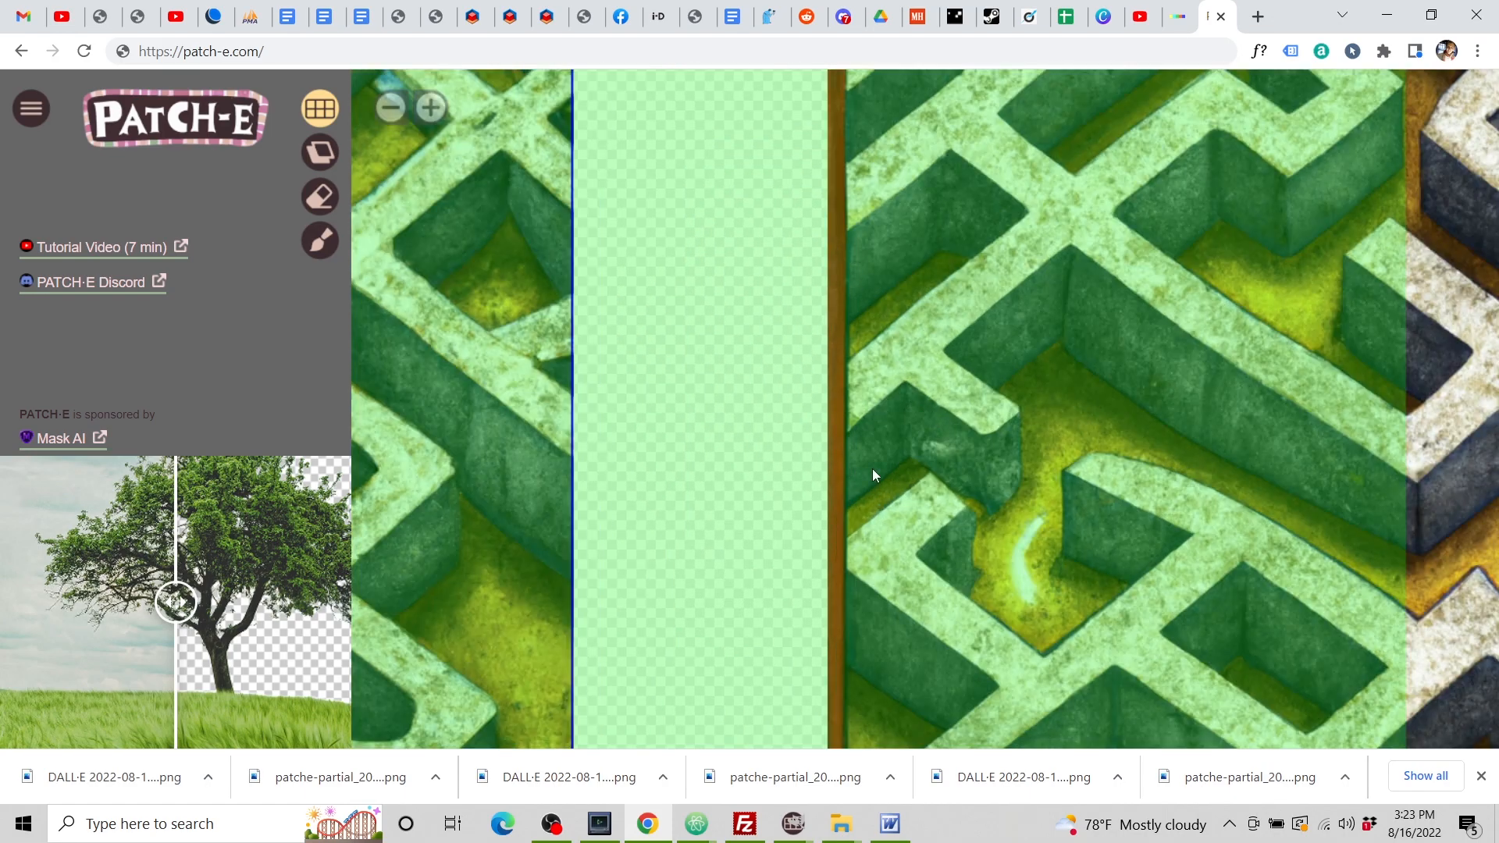
pyautogui.scroll(-5, 850, 437)
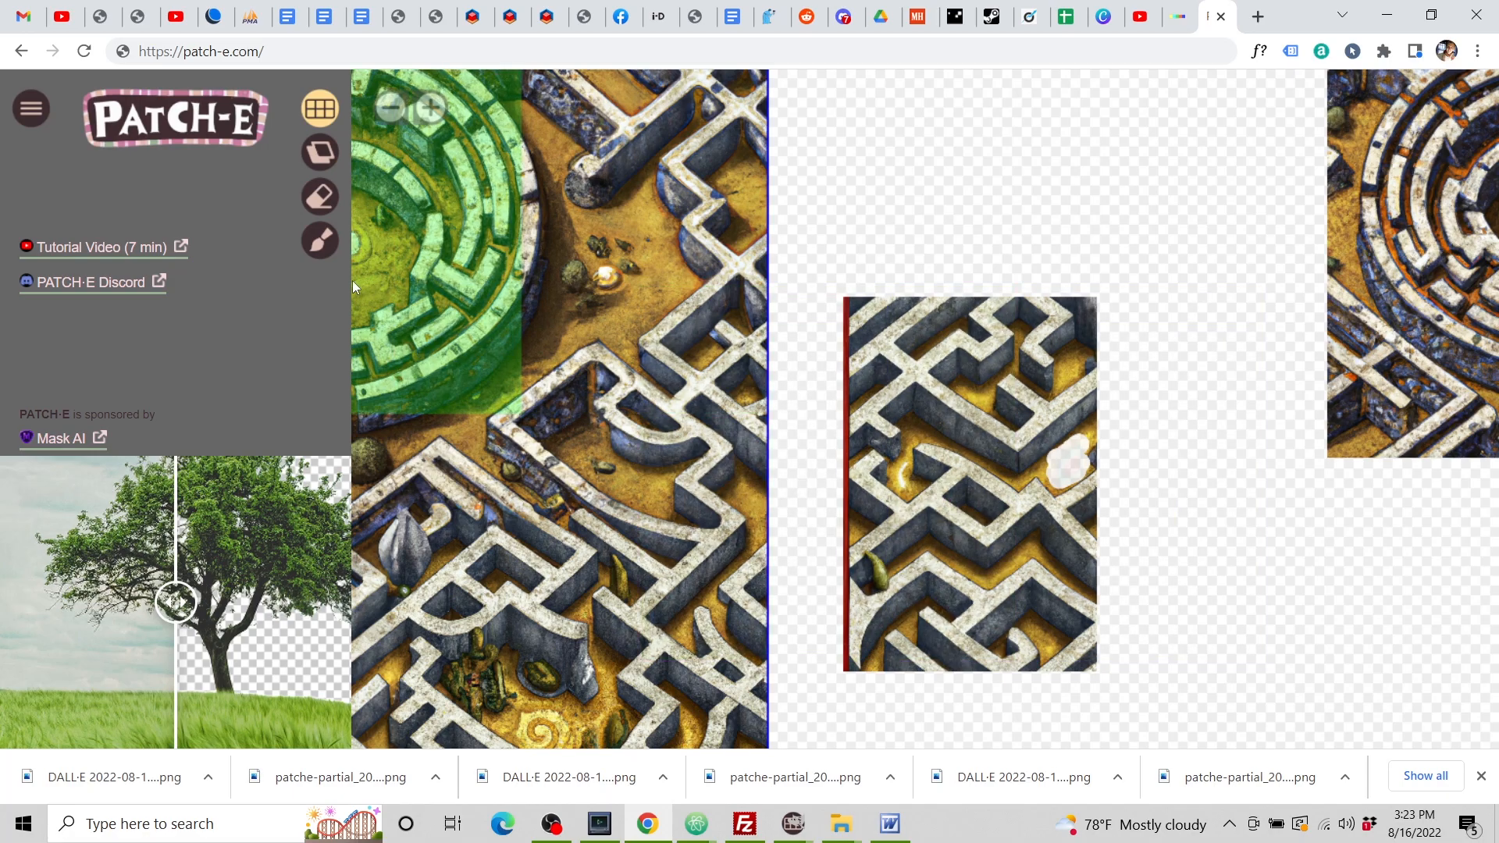
pyautogui.click(320, 156)
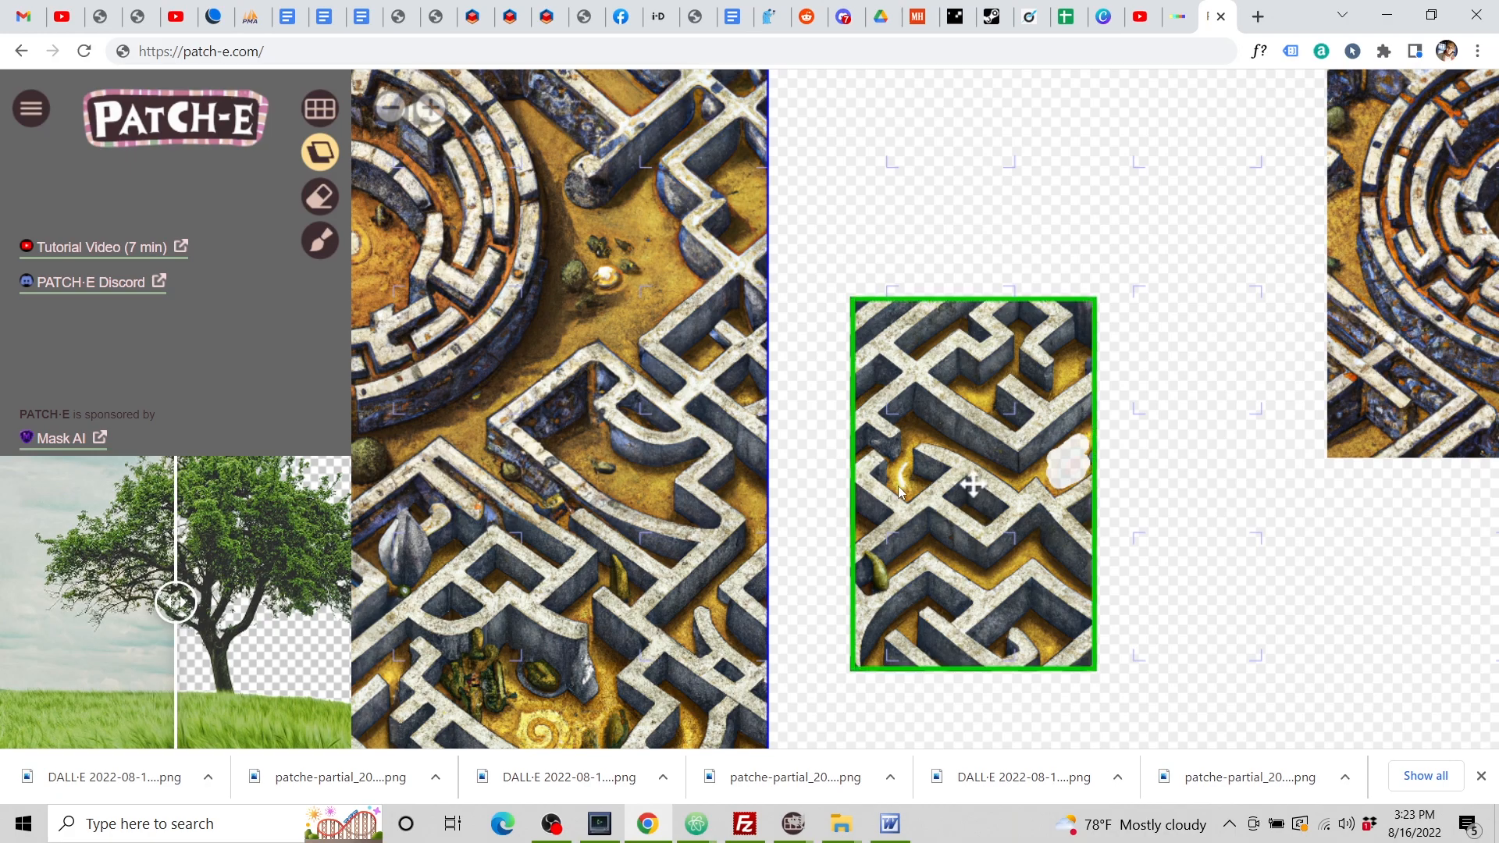
pyautogui.scroll(-5, 1006, 437)
pyautogui.scroll(6, 1049, 378)
pyautogui.scroll(-3, 1049, 378)
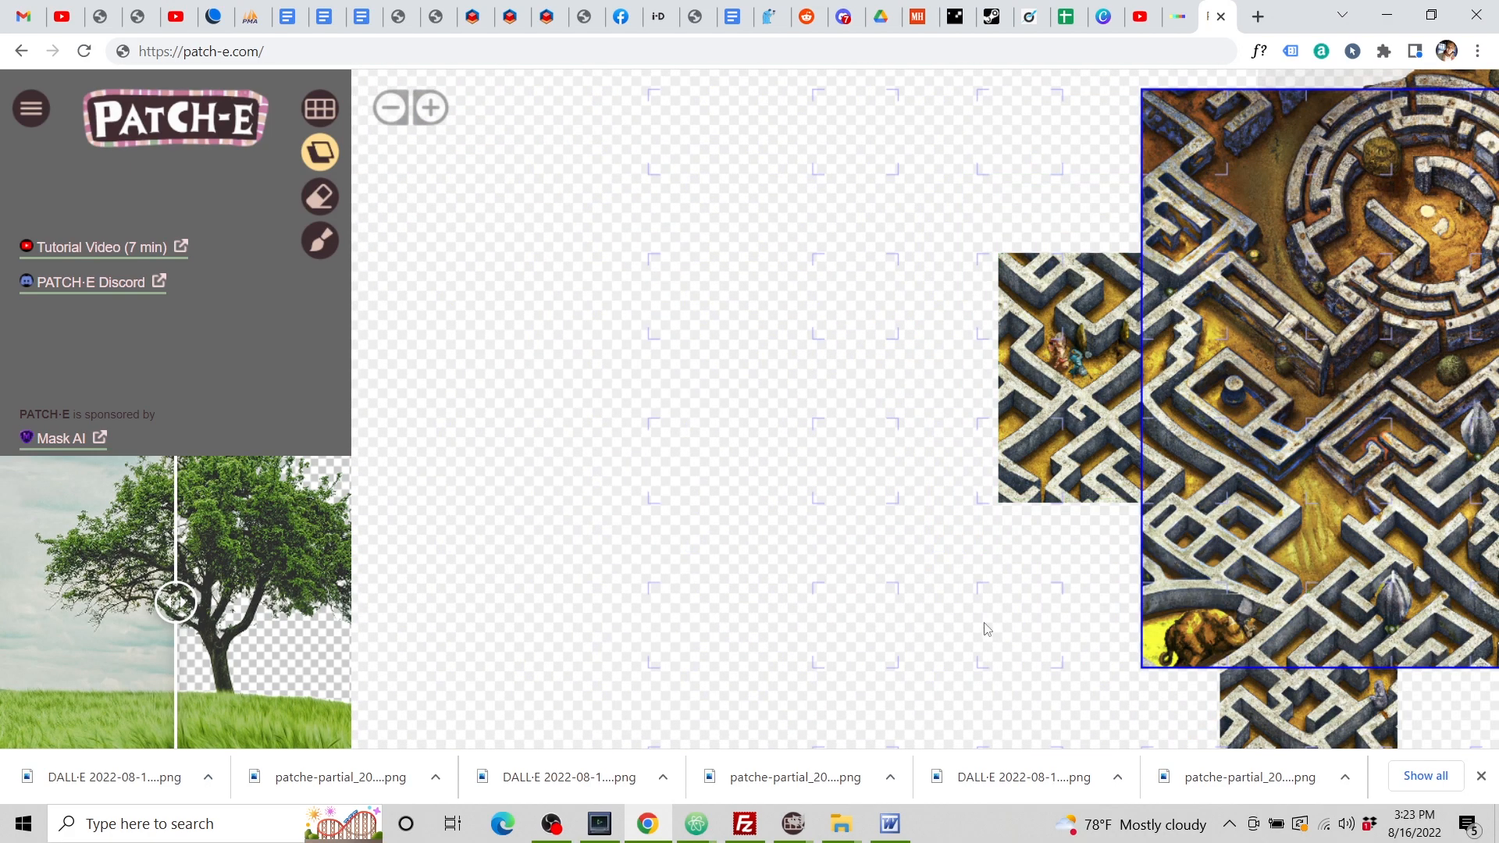
pyautogui.moveTo(1333, 425); pyautogui.dragTo(891, 516)
pyautogui.moveTo(1343, 197); pyautogui.dragTo(1007, 137)
pyautogui.scroll(-3, 1080, 397)
pyautogui.moveTo(1152, 223); pyautogui.dragTo(1057, 251)
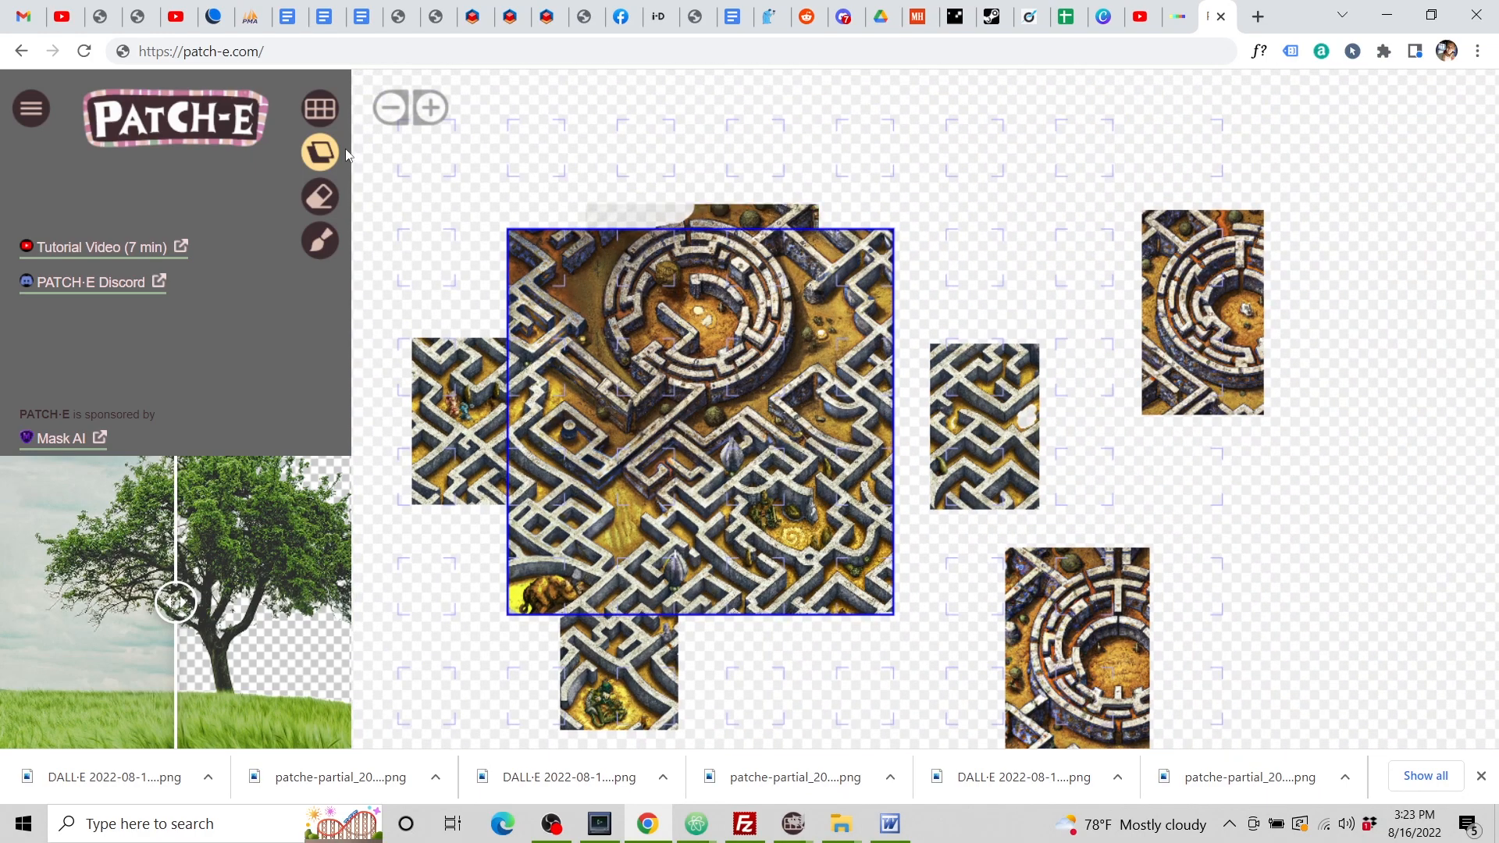
# Download the partial image for the cell spanning the vertical gap between the mosaic's right edge and the loose maze piece.
pyautogui.click(318, 119)
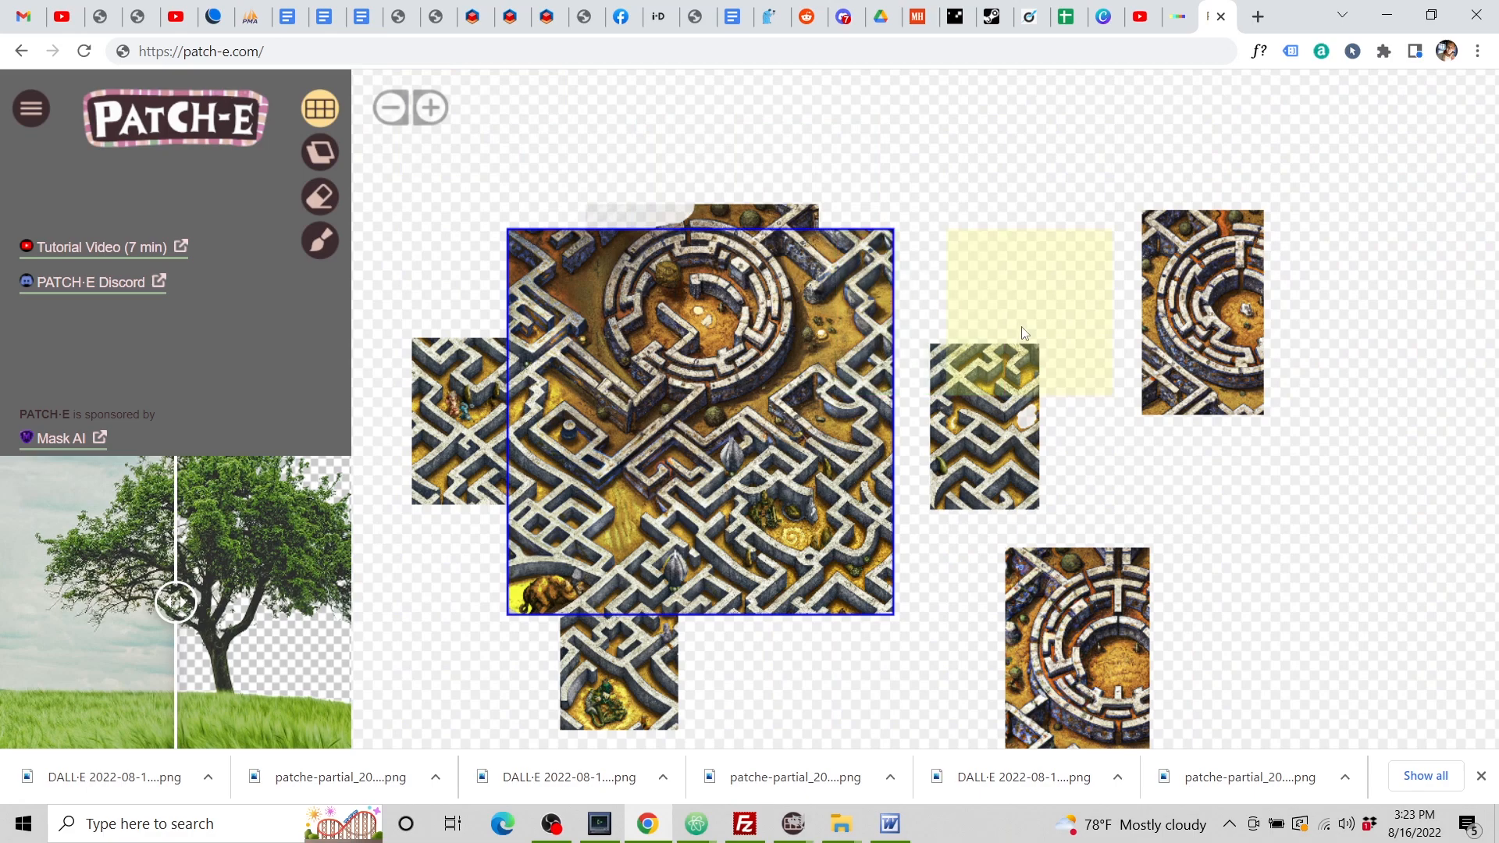
pyautogui.scroll(3, 990, 339)
pyautogui.rightClick(882, 329)
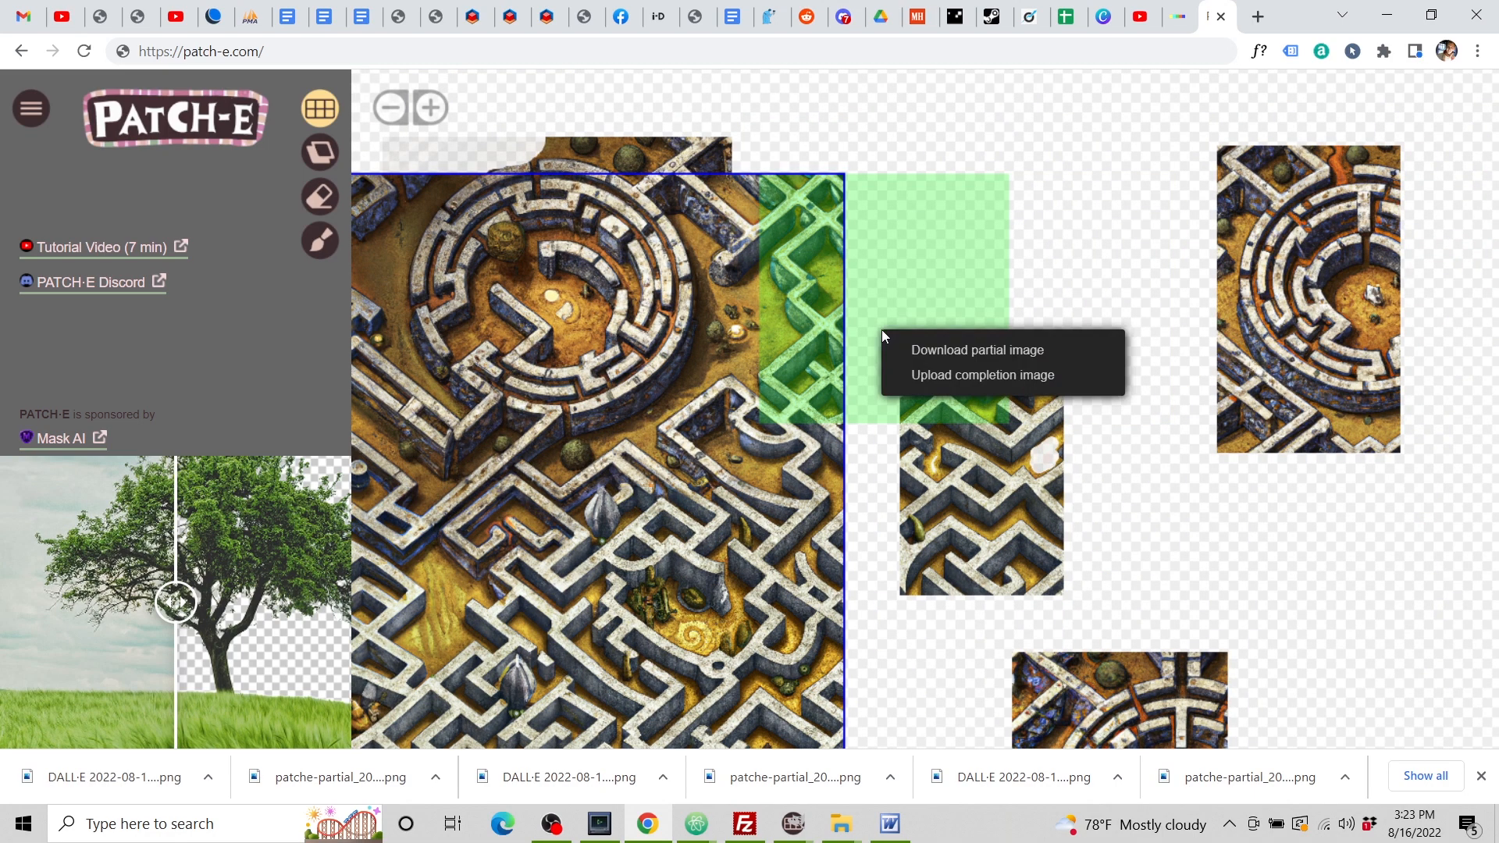
pyautogui.click(1092, 168)
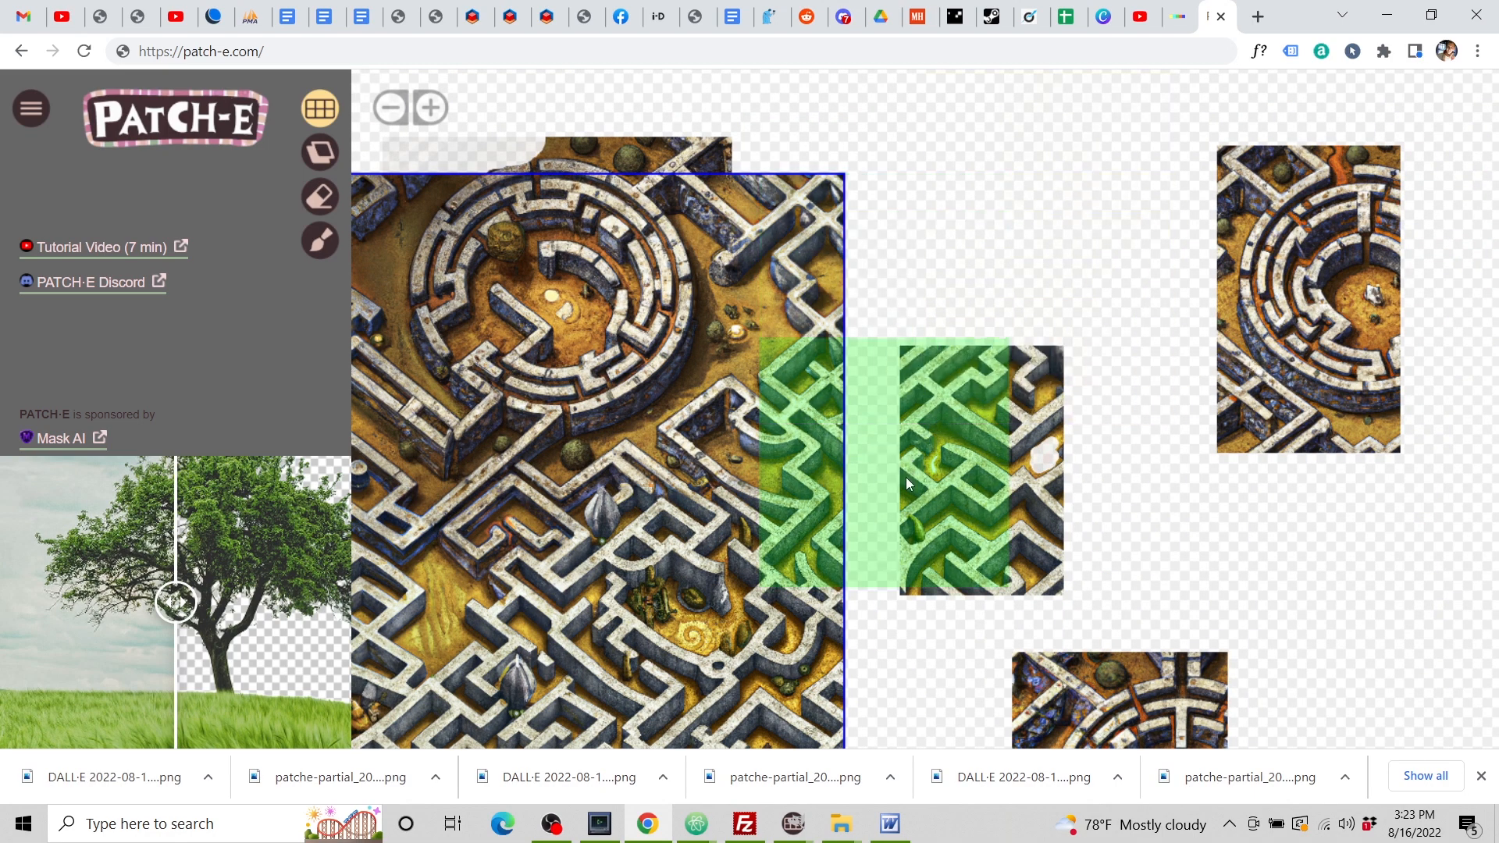
pyautogui.rightClick(907, 484)
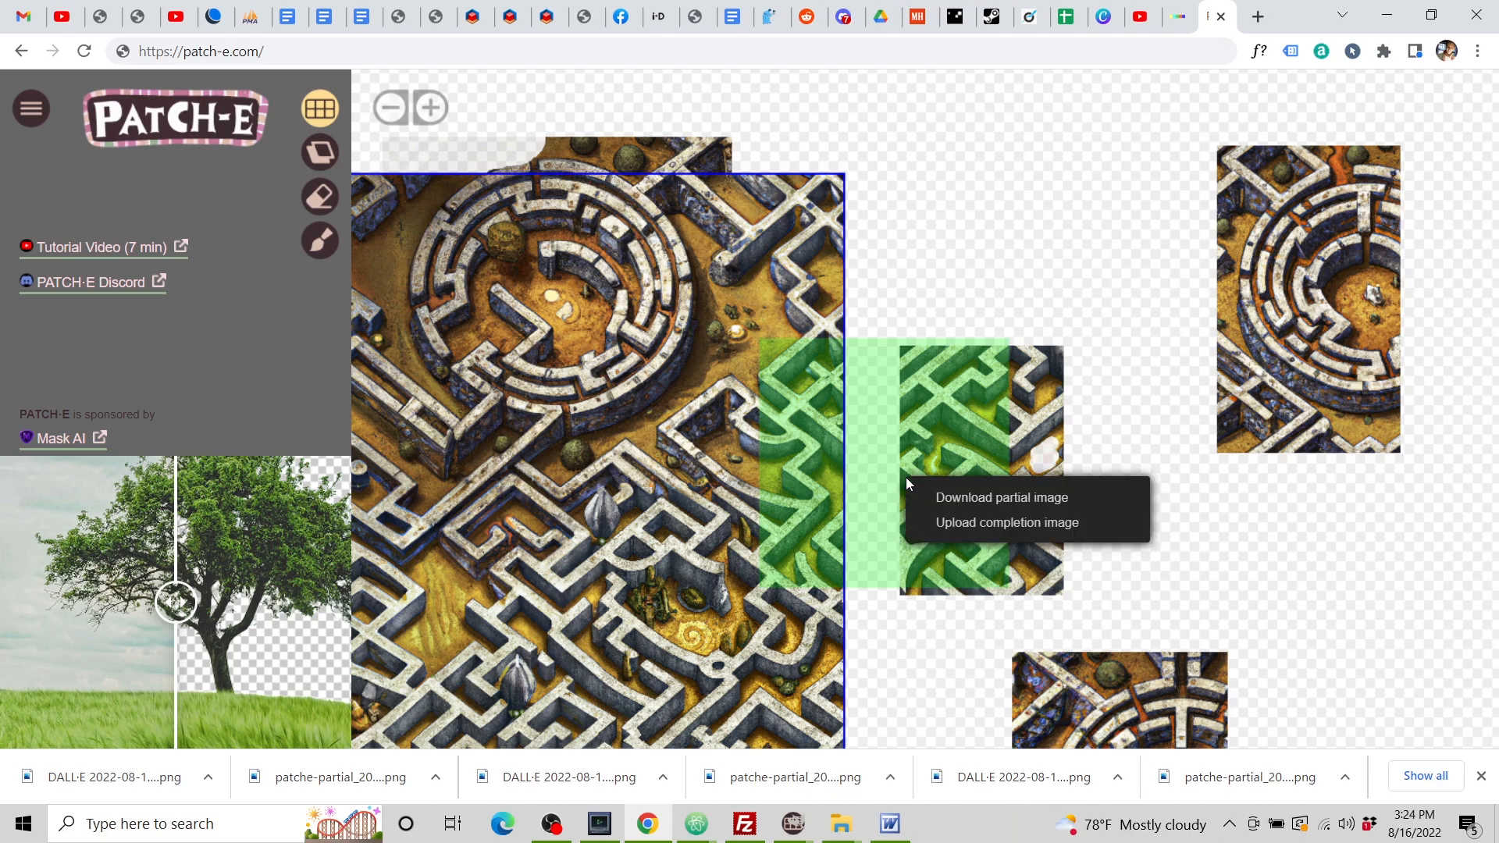
pyautogui.click(982, 498)
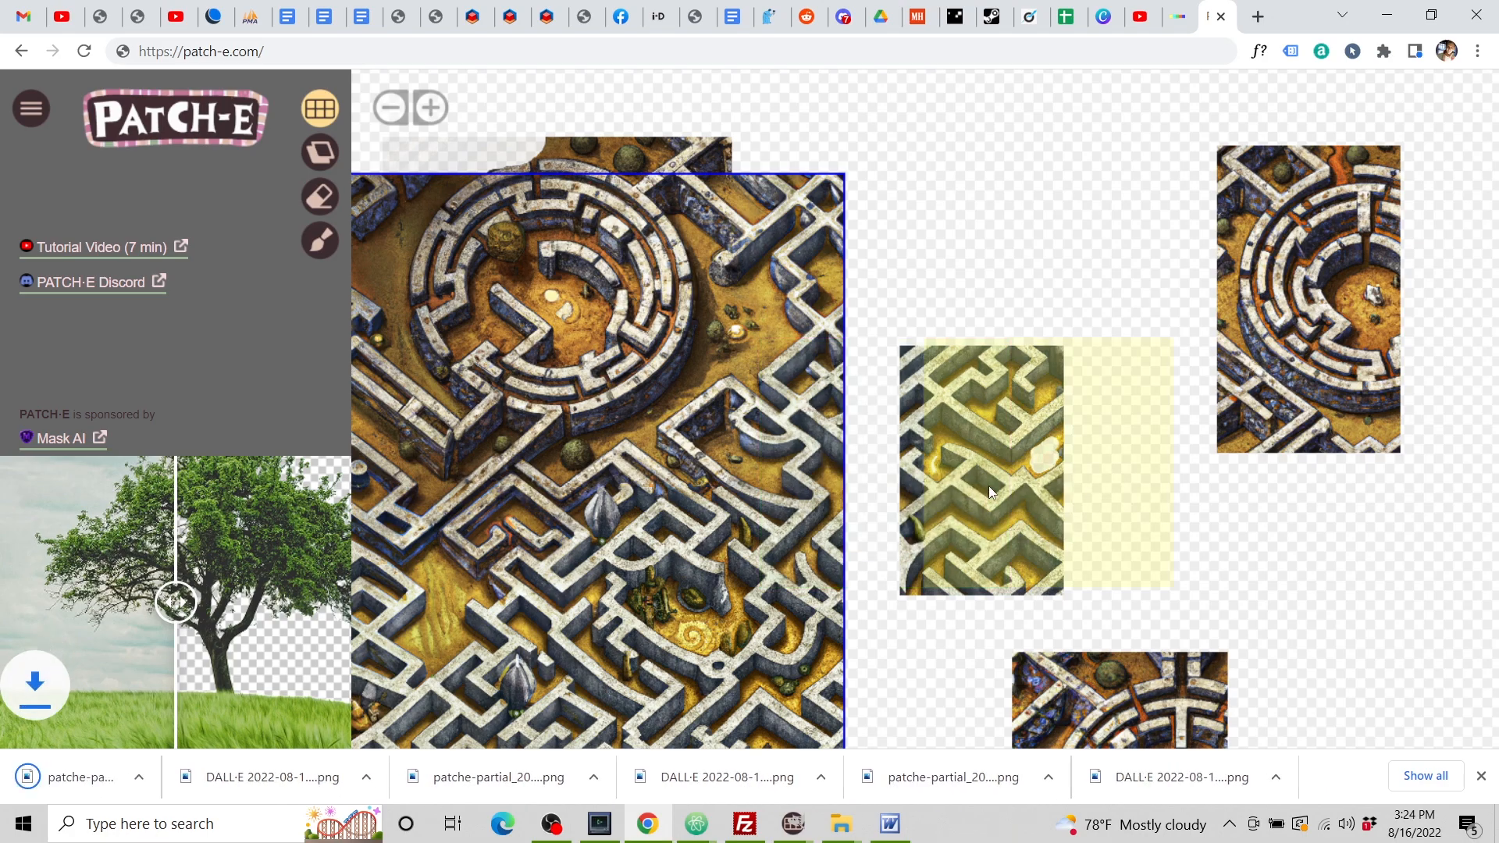
# Switch to DALL·E and upload patche-partial_2022-08-16T19_24_03.png for editing, keeping its full crop.
pyautogui.click(1180, 16)
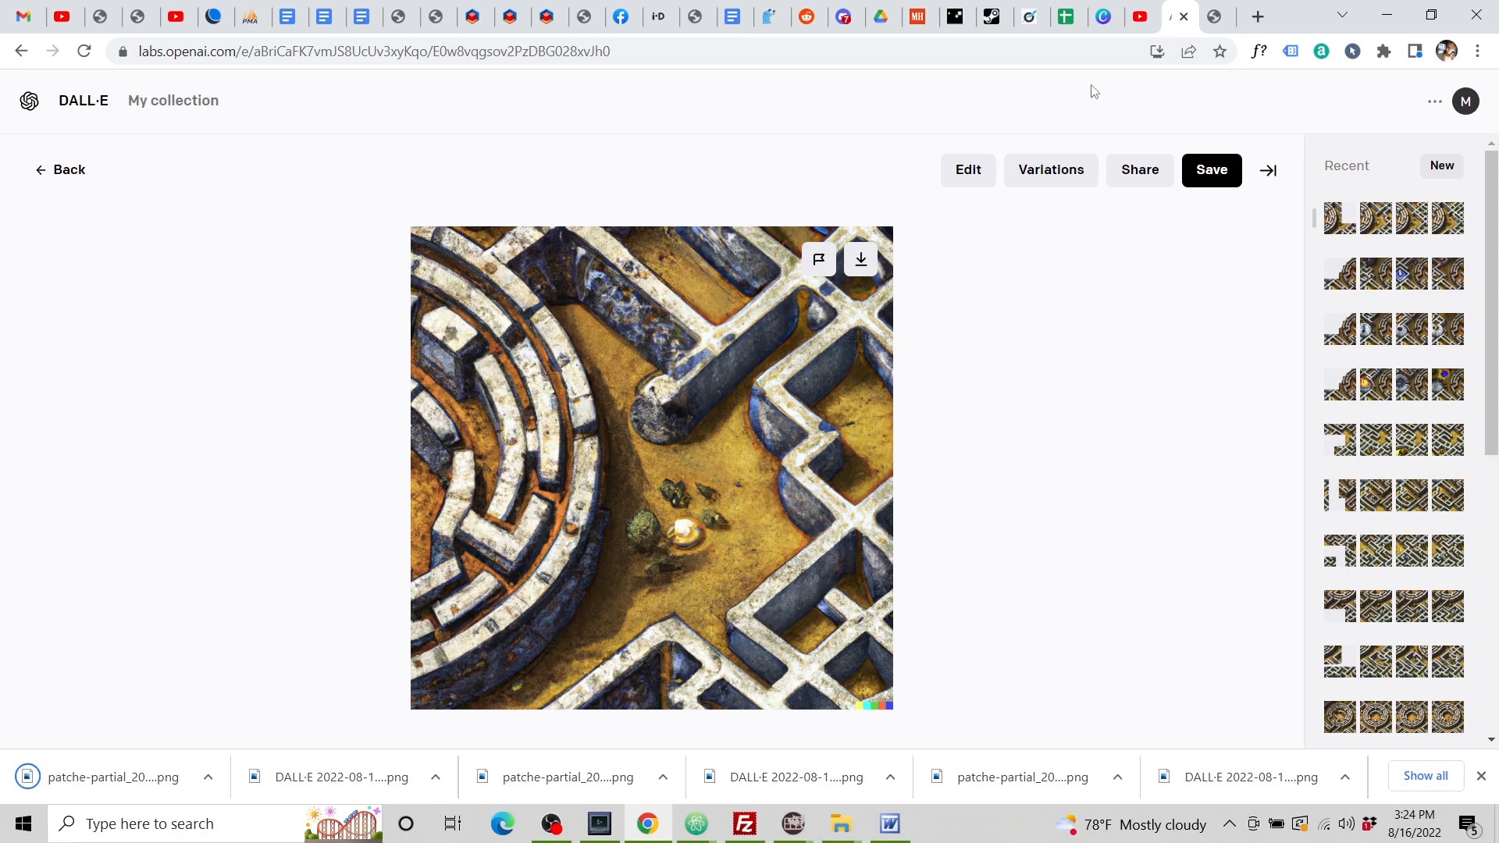
pyautogui.click(70, 170)
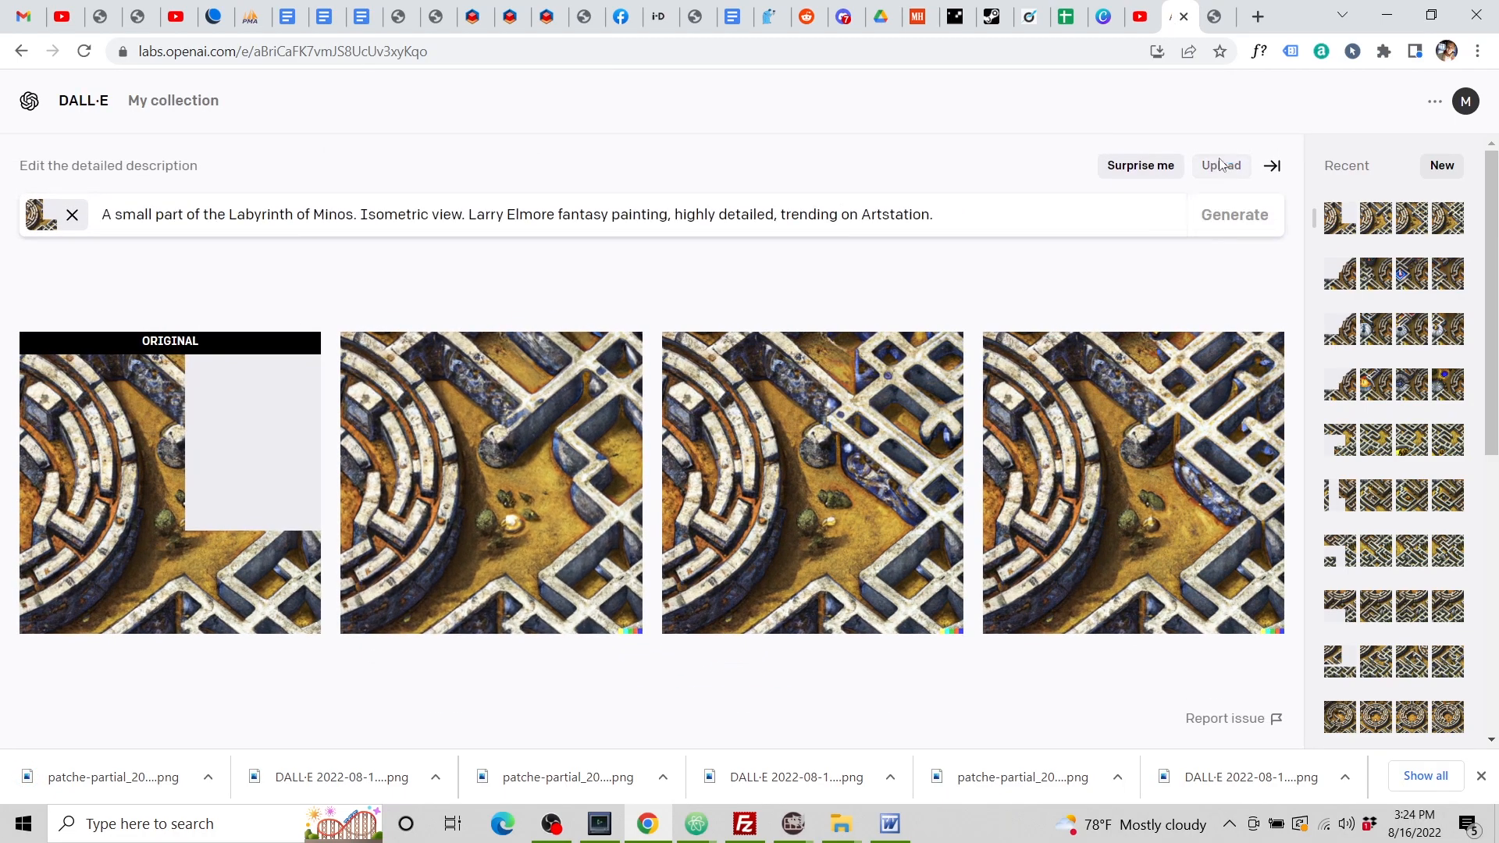
pyautogui.click(1222, 164)
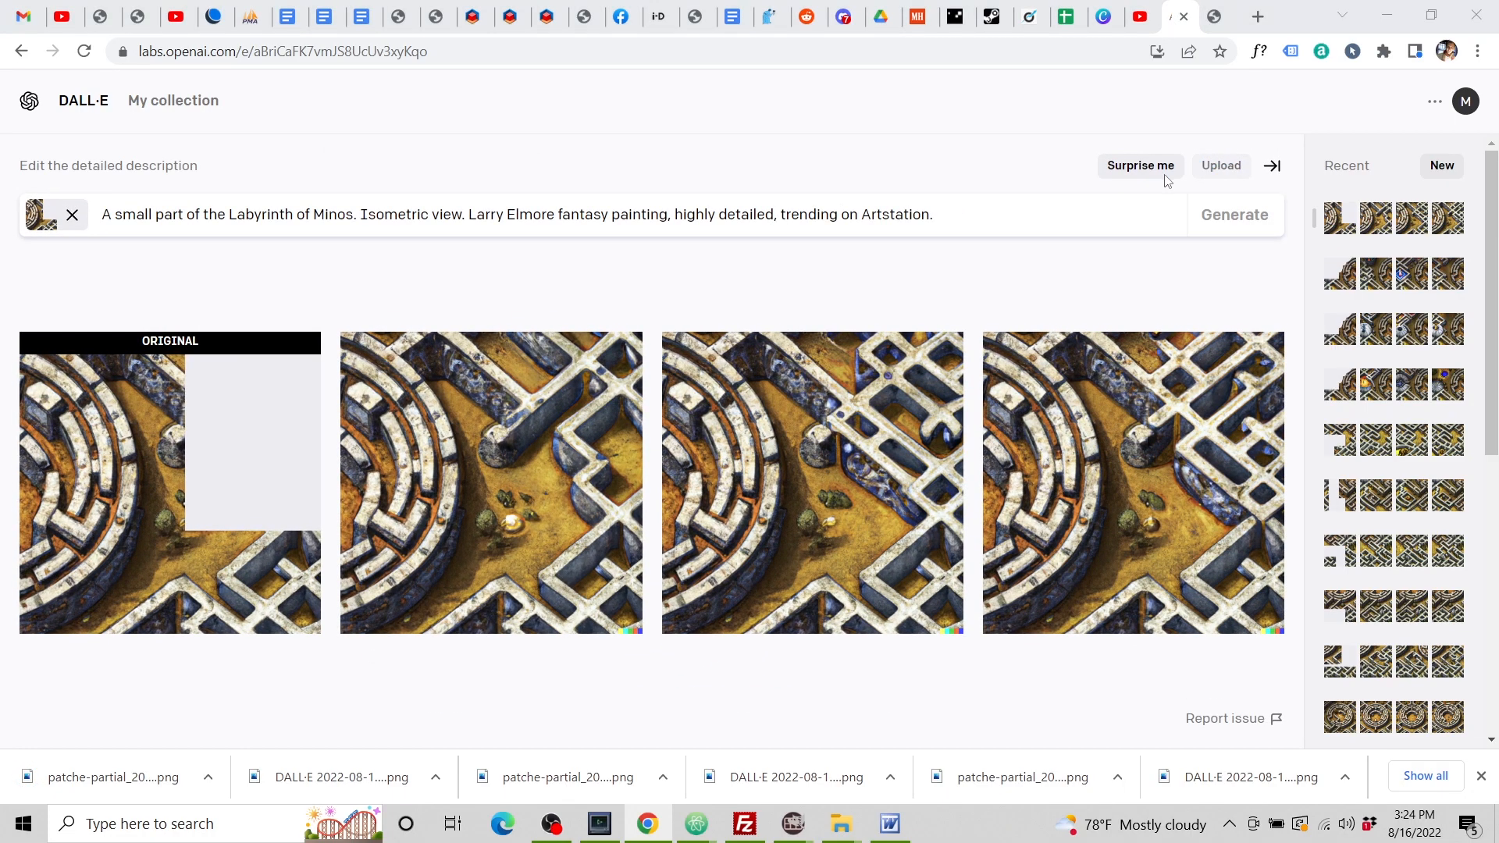
pyautogui.click(731, 372)
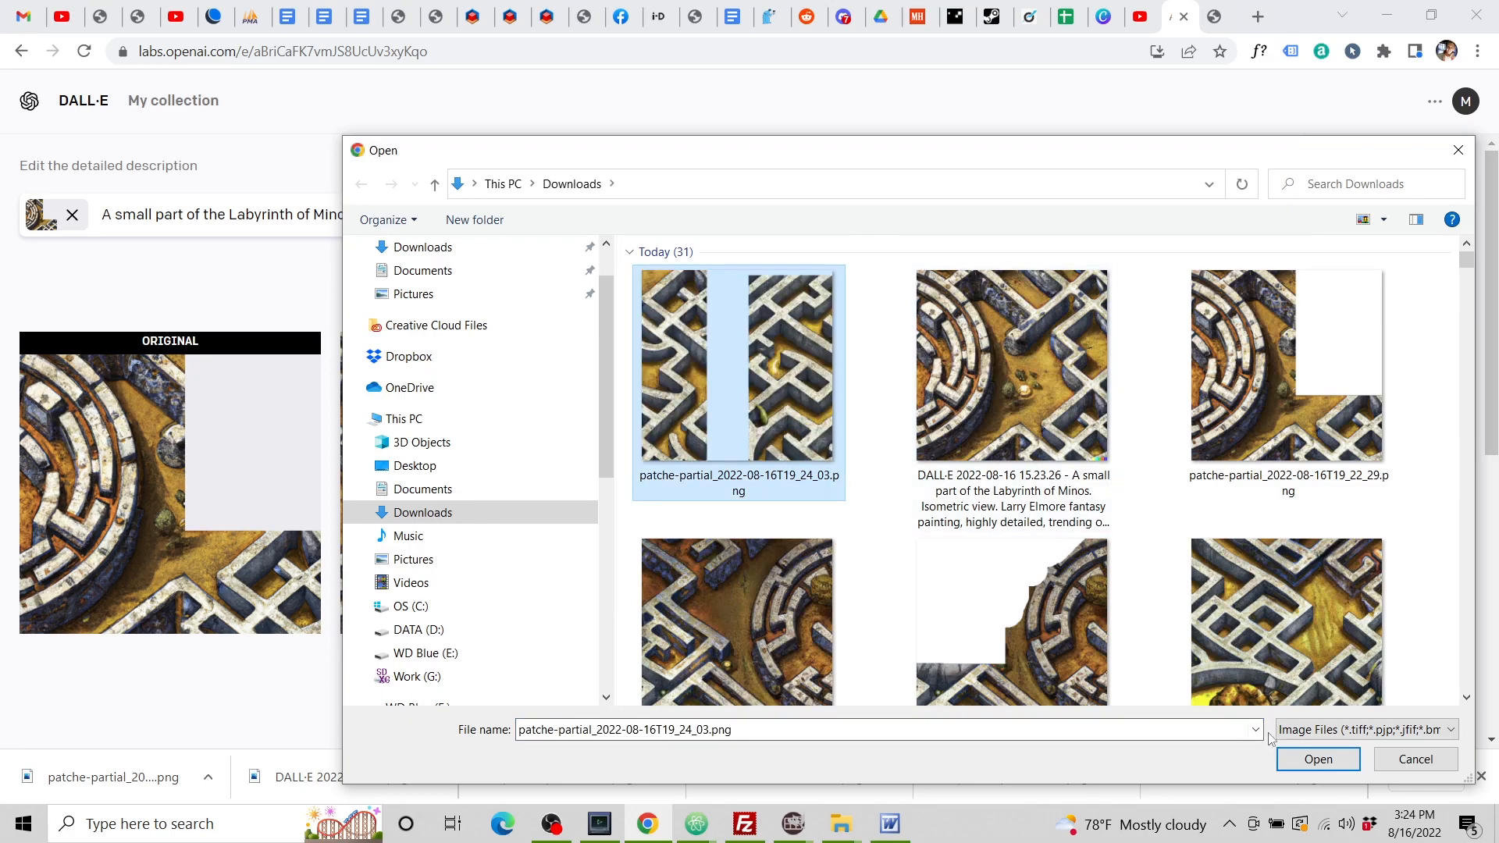
pyautogui.click(1300, 761)
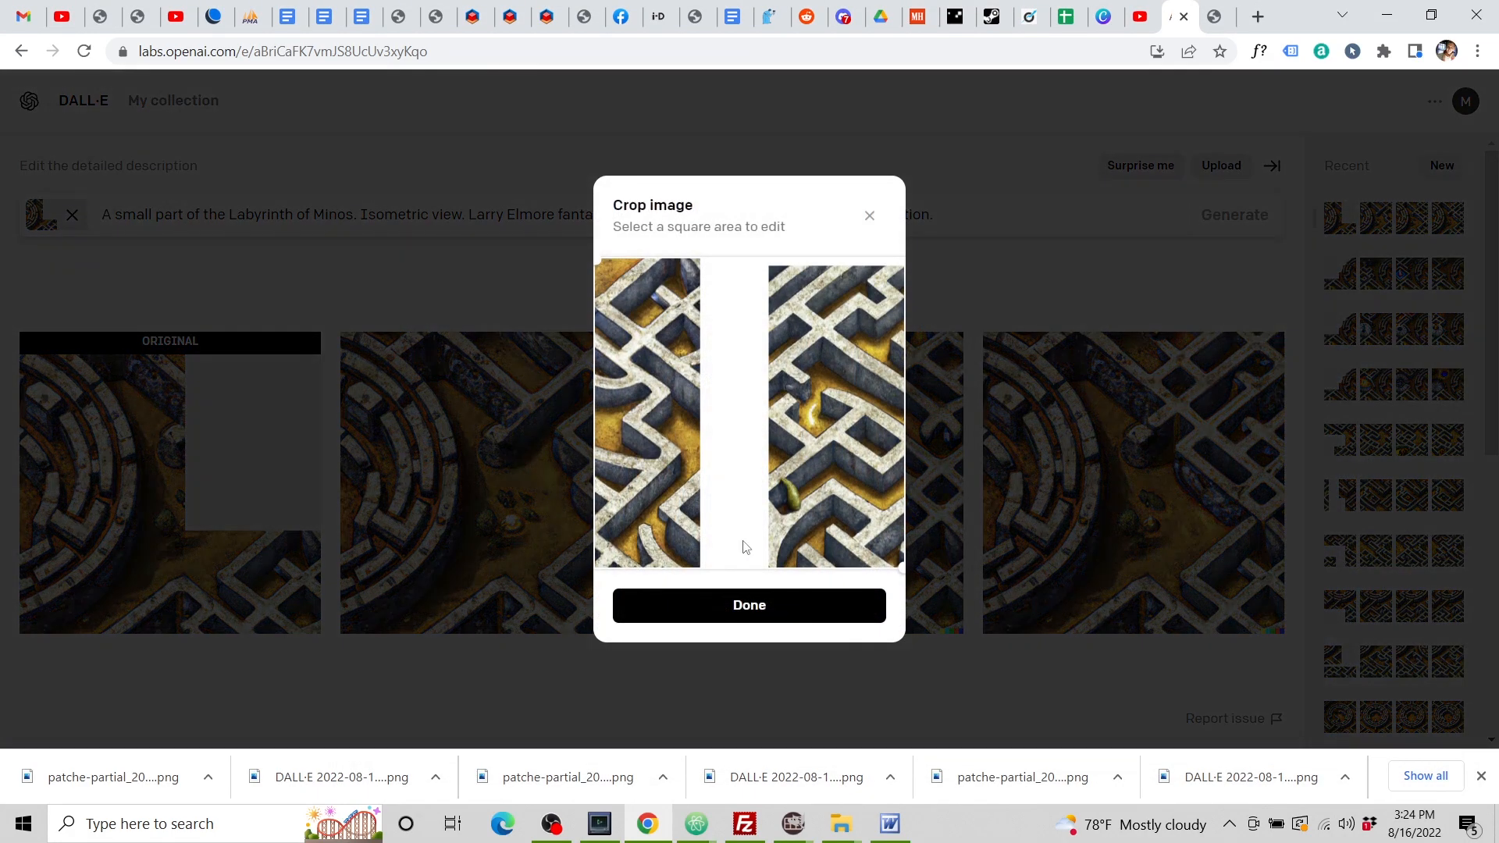
pyautogui.click(737, 609)
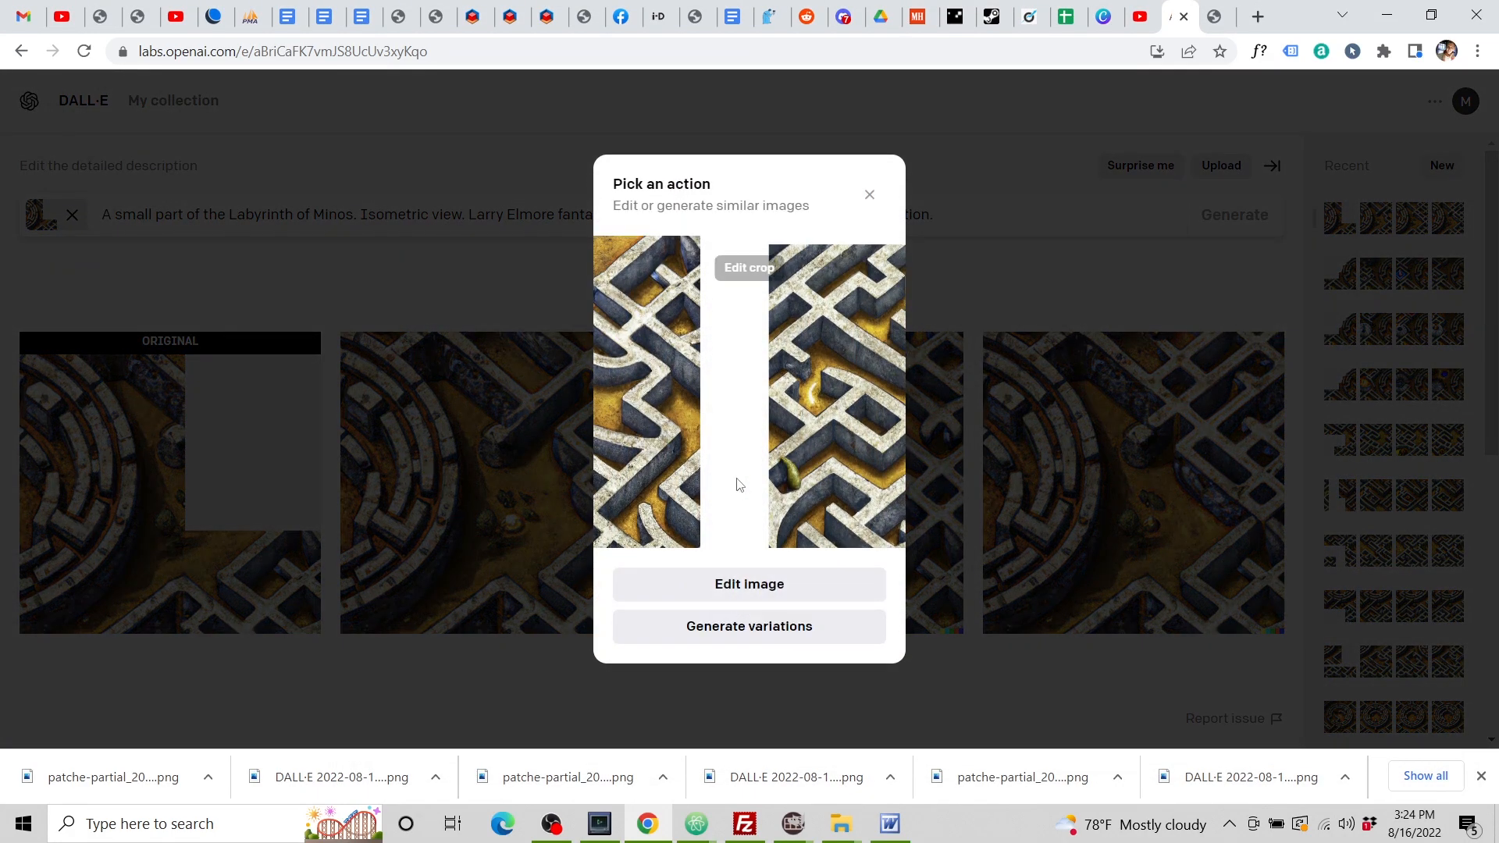
pyautogui.click(742, 584)
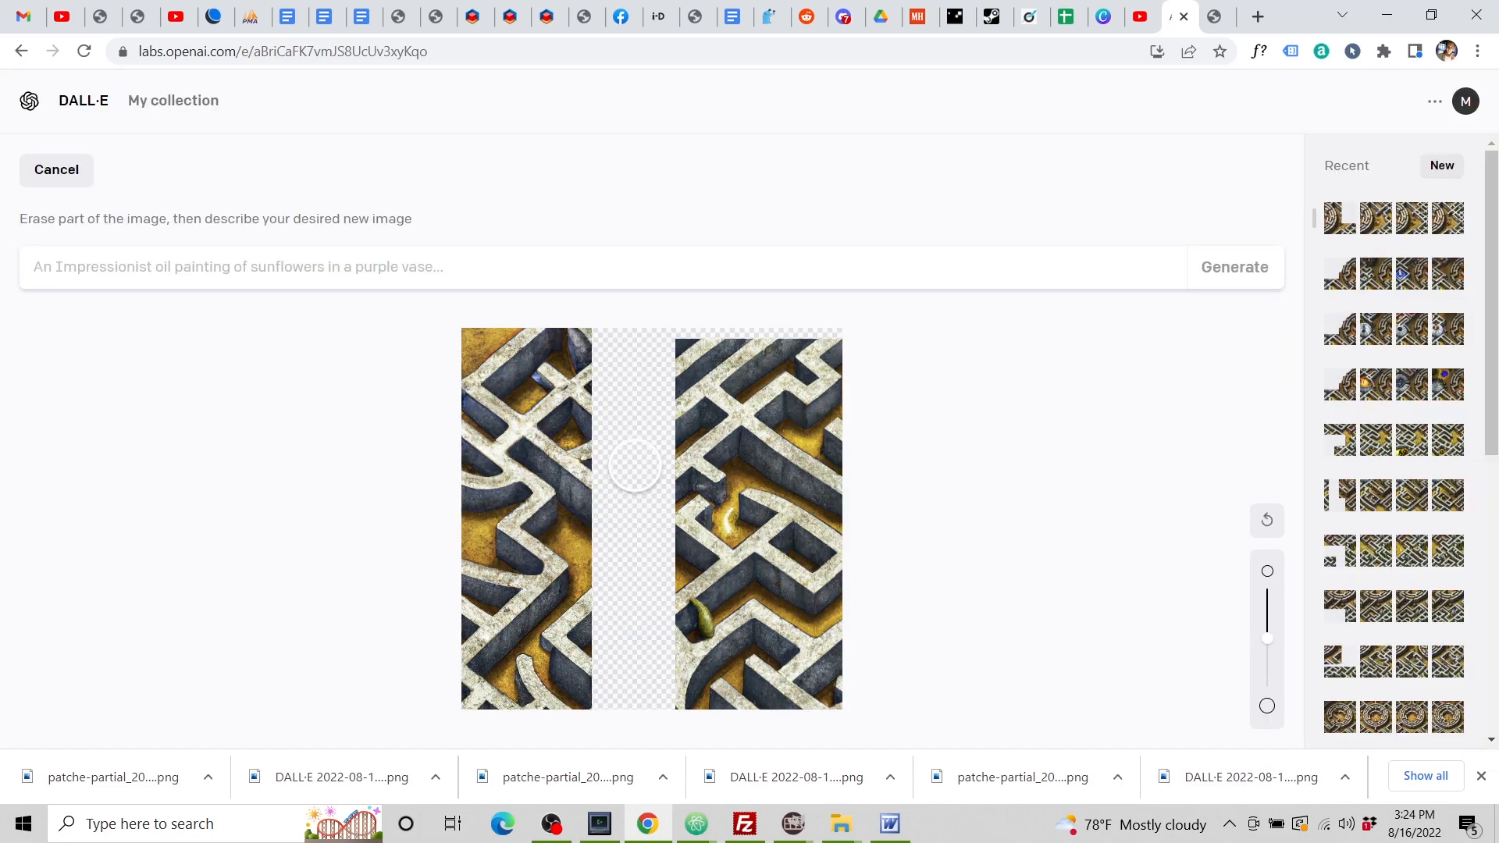
# Generate fills for the vertical gap with the same Labyrinth of Minos prompt and download the second result.
pyautogui.click(443, 270)
pyautogui.write('A small part of the Labyrinth of Minos. Isometric view. Larry Elmore fantasy painting, highly detailed, trending on Artstation.')
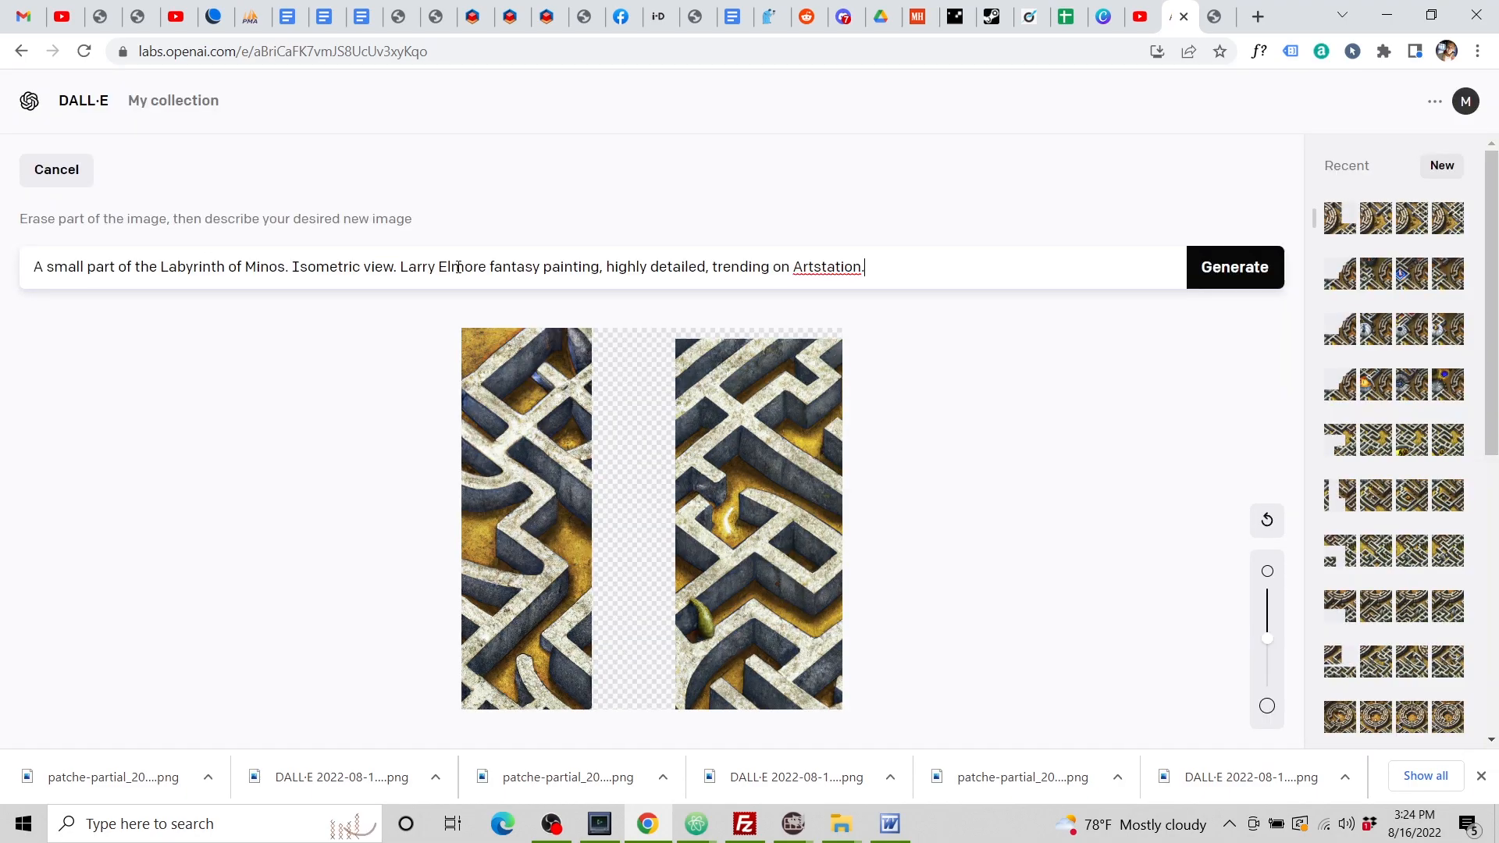
pyautogui.click(1222, 277)
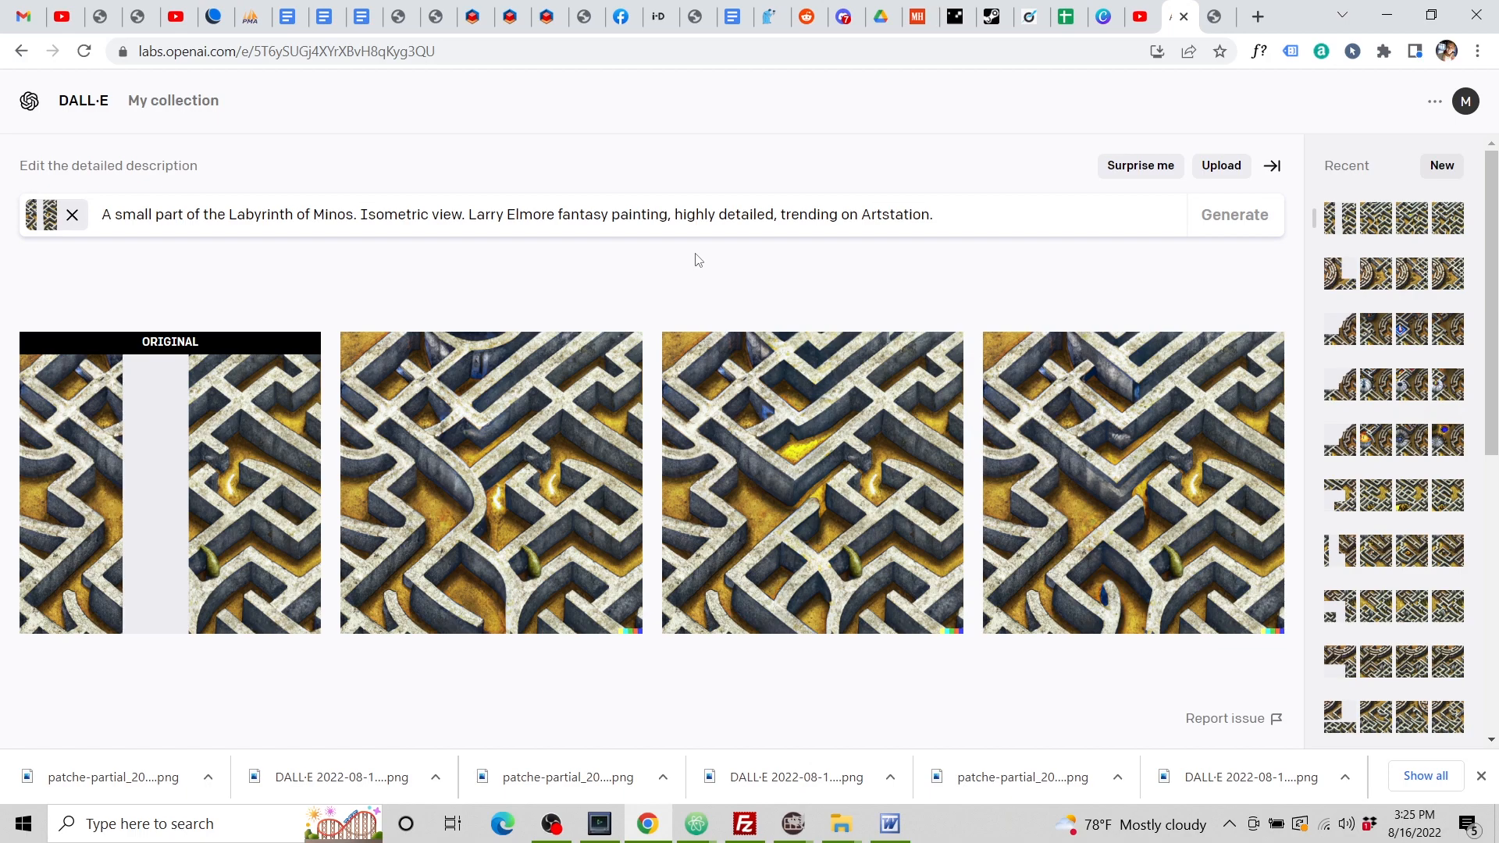
pyautogui.click(796, 521)
pyautogui.click(862, 262)
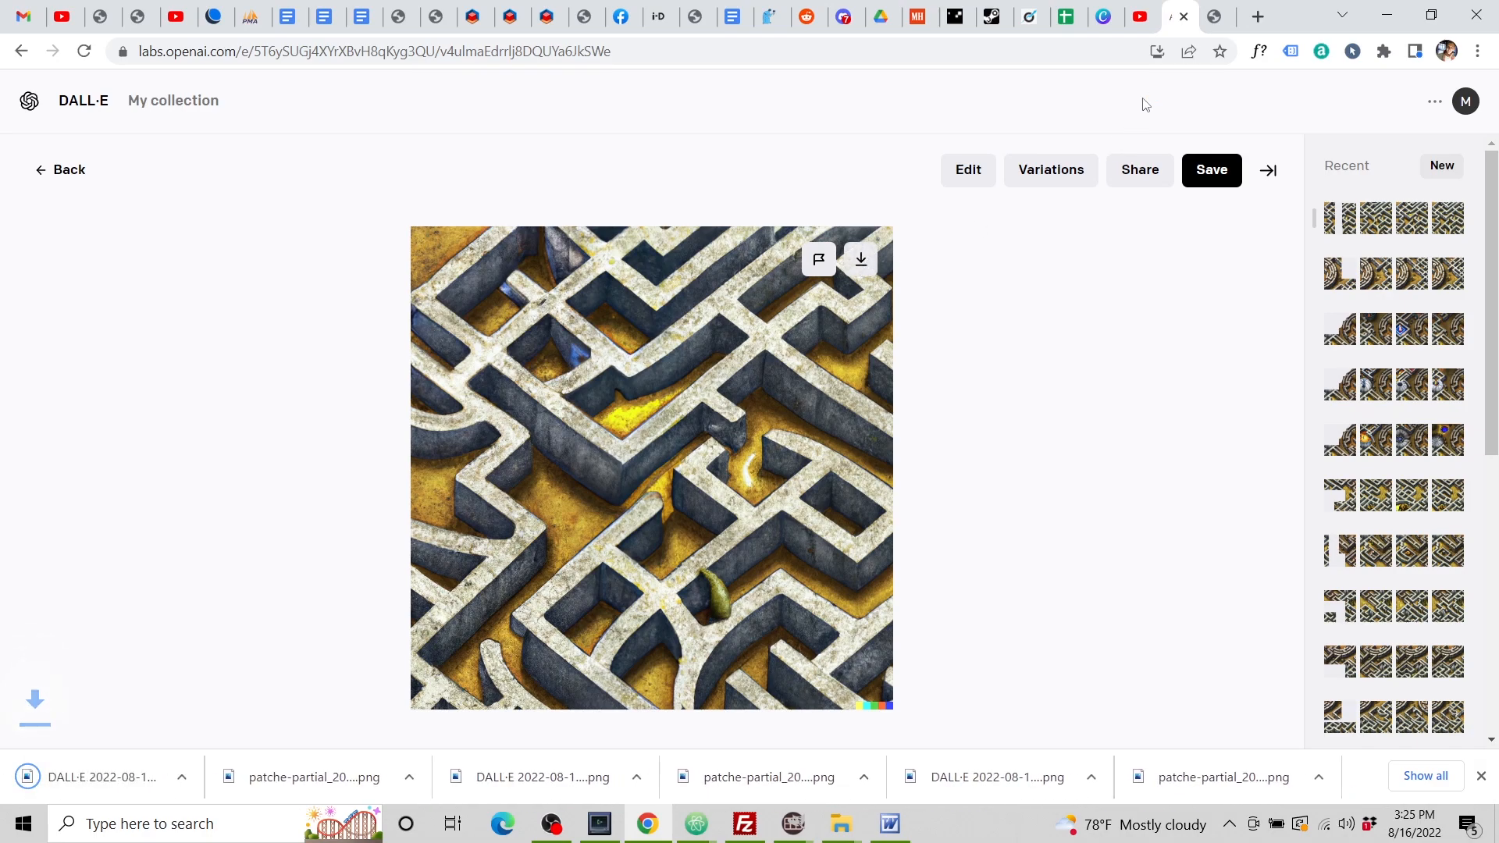
# Switch to PATCH-E and upload the DALL·E 2022-08-16 15.25.35 image as the completion for the cell spanning the vertical gap beside the main mosaic.
pyautogui.click(1214, 17)
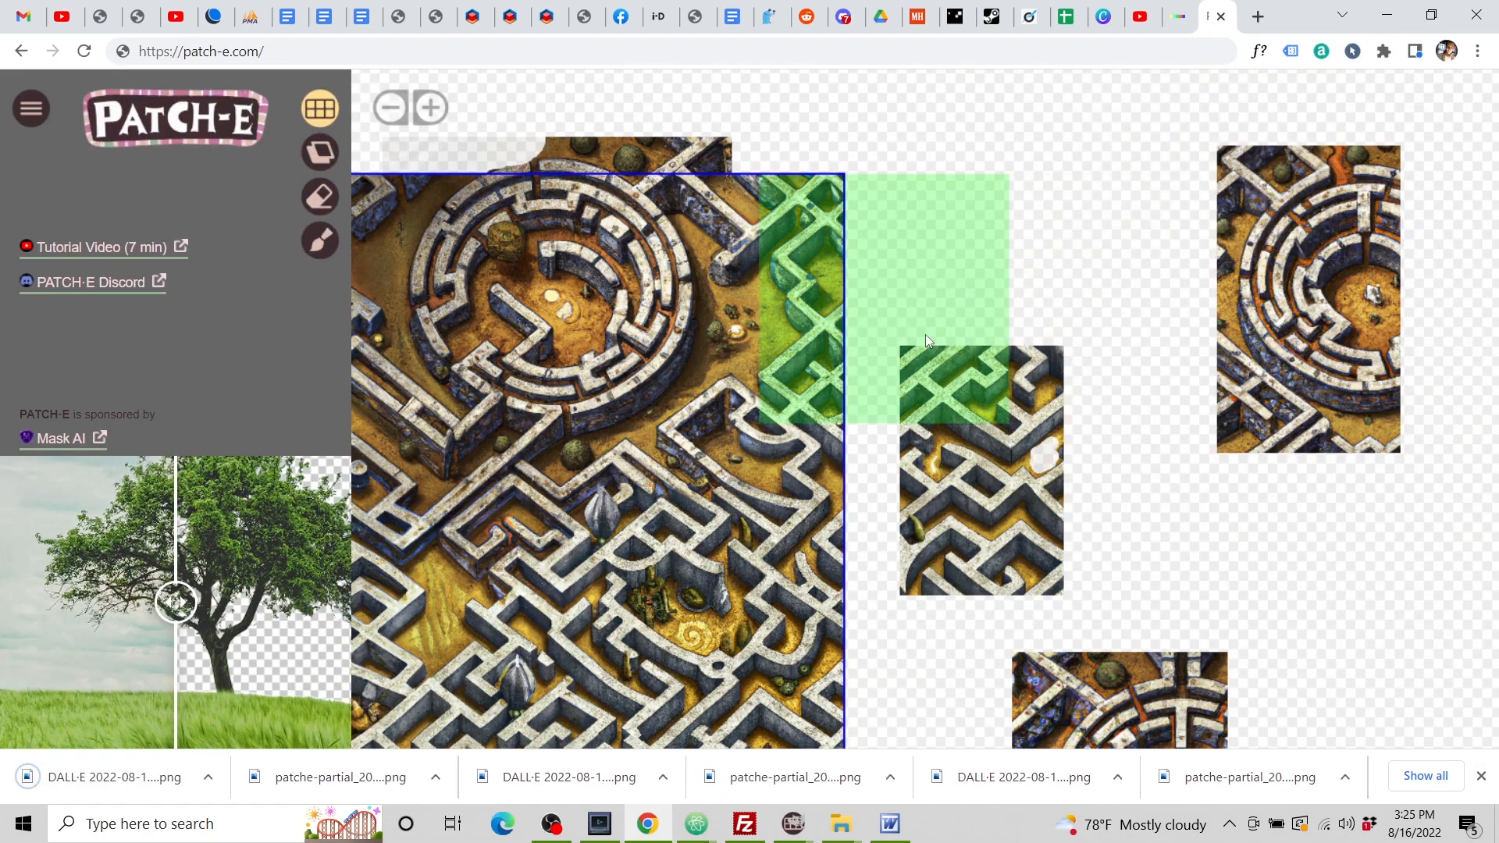
pyautogui.rightClick(873, 410)
pyautogui.click(948, 455)
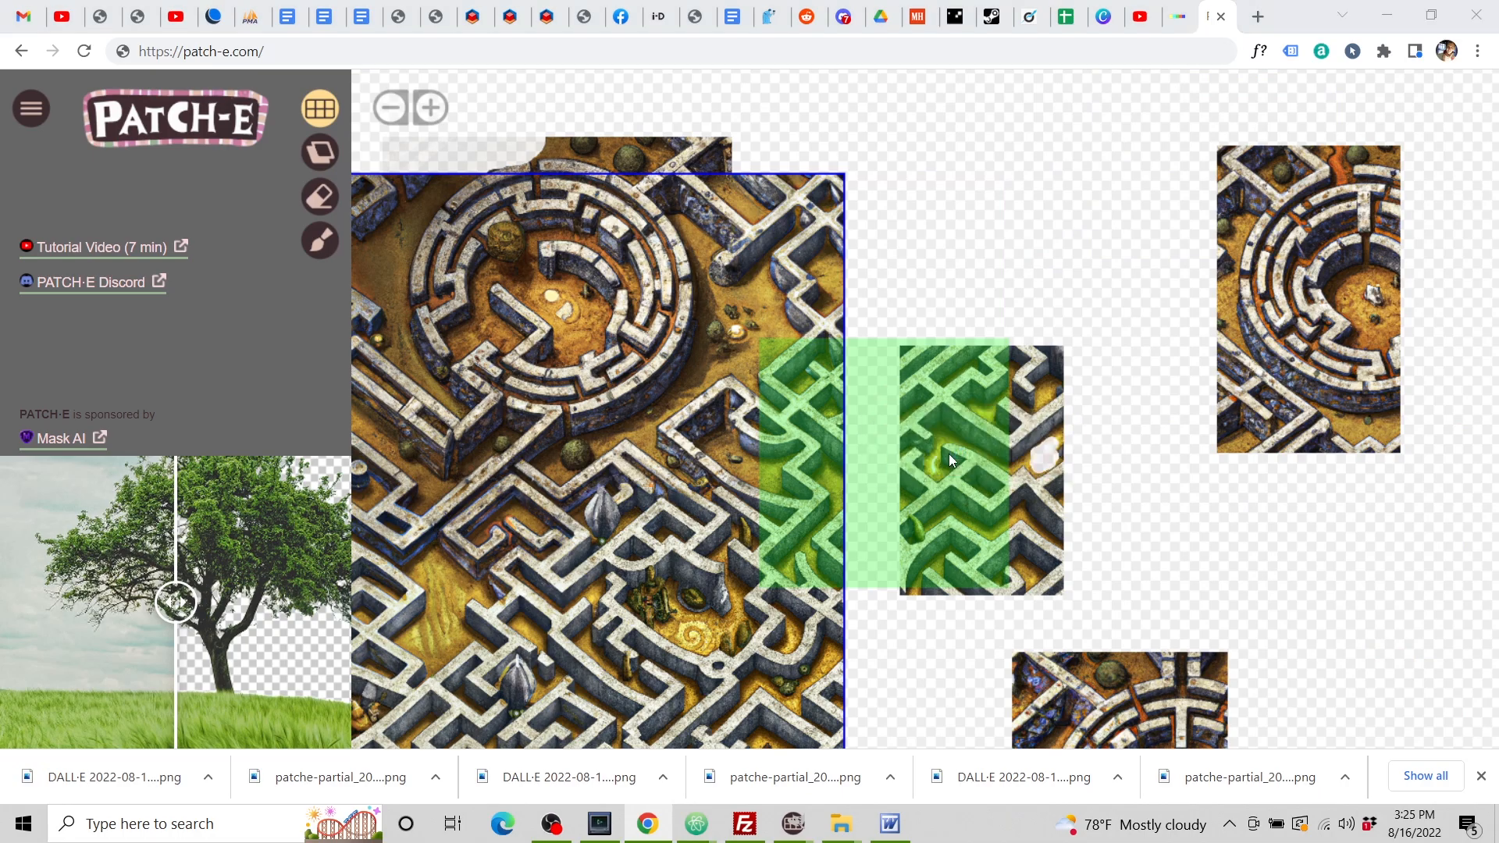
pyautogui.click(768, 363)
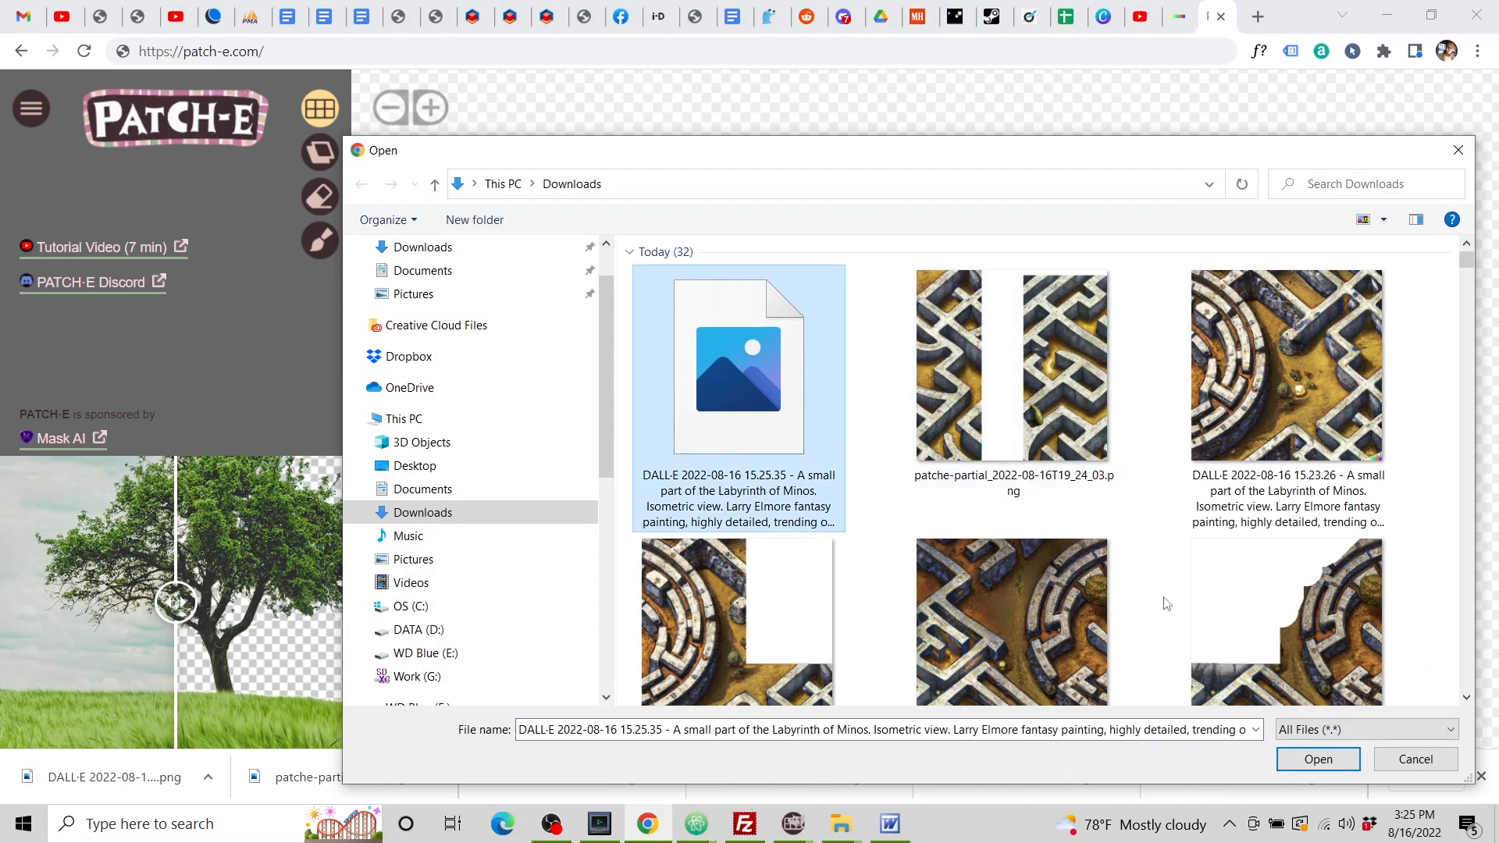
pyautogui.click(1311, 759)
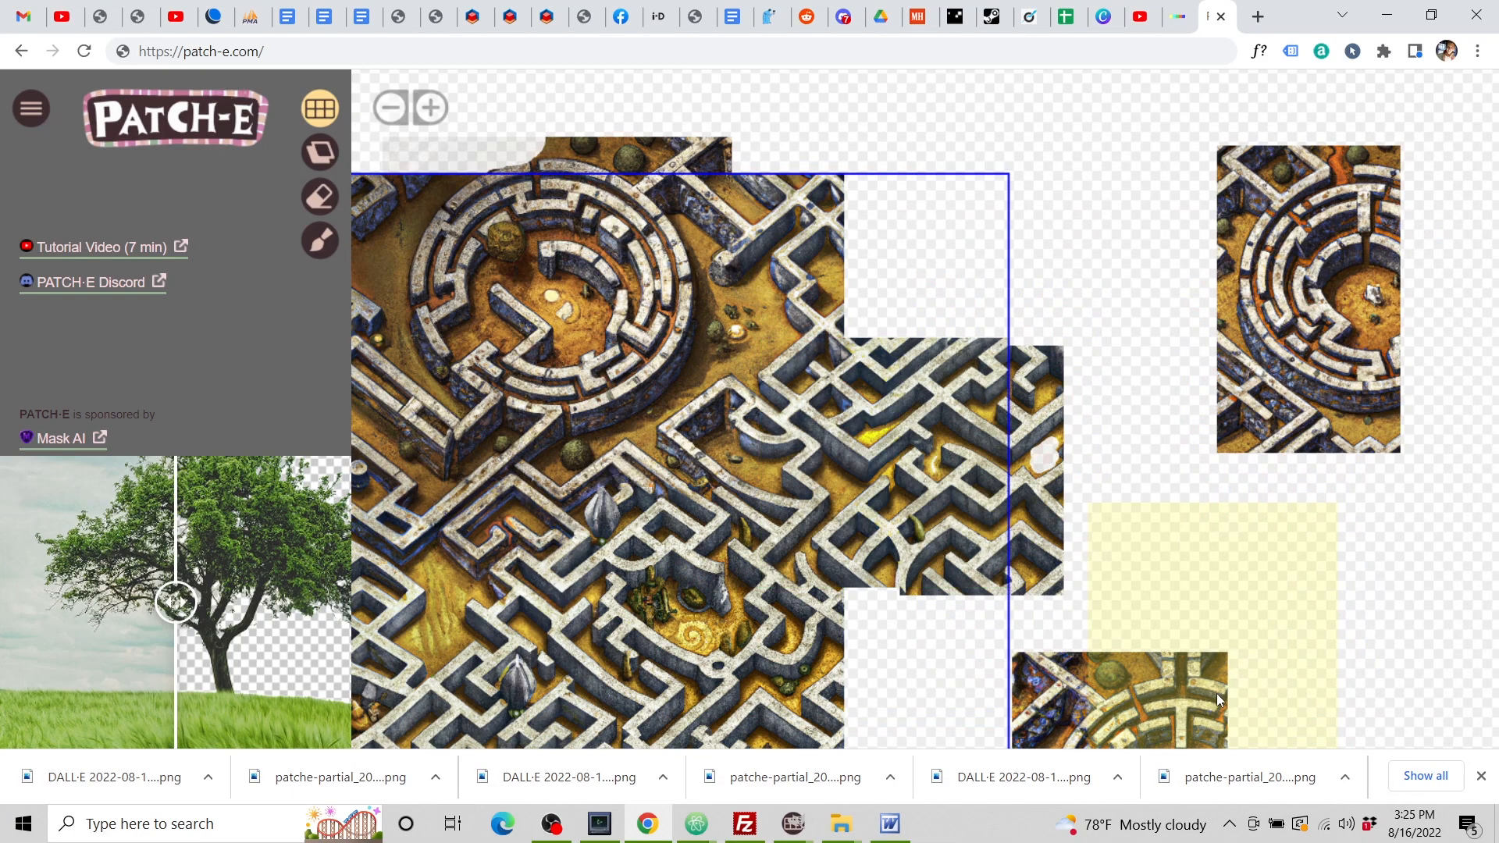
# Download the partial image for the cell directly above the filled gap and upload patche-partial_2022-08-16T19_25_48.png to DALL·E for editing, keeping its full crop.
pyautogui.click(917, 336)
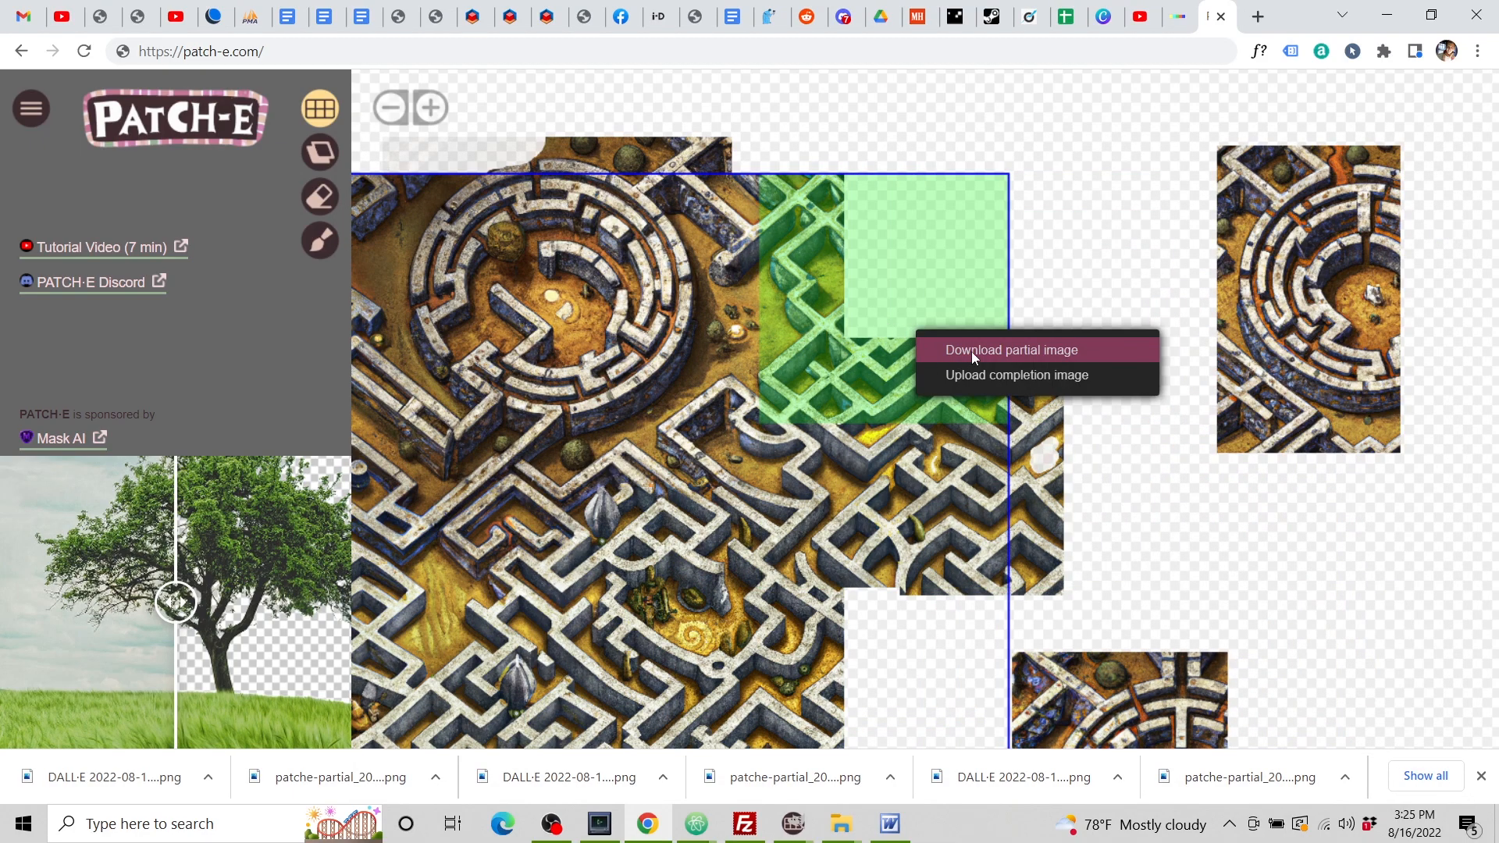
pyautogui.click(971, 352)
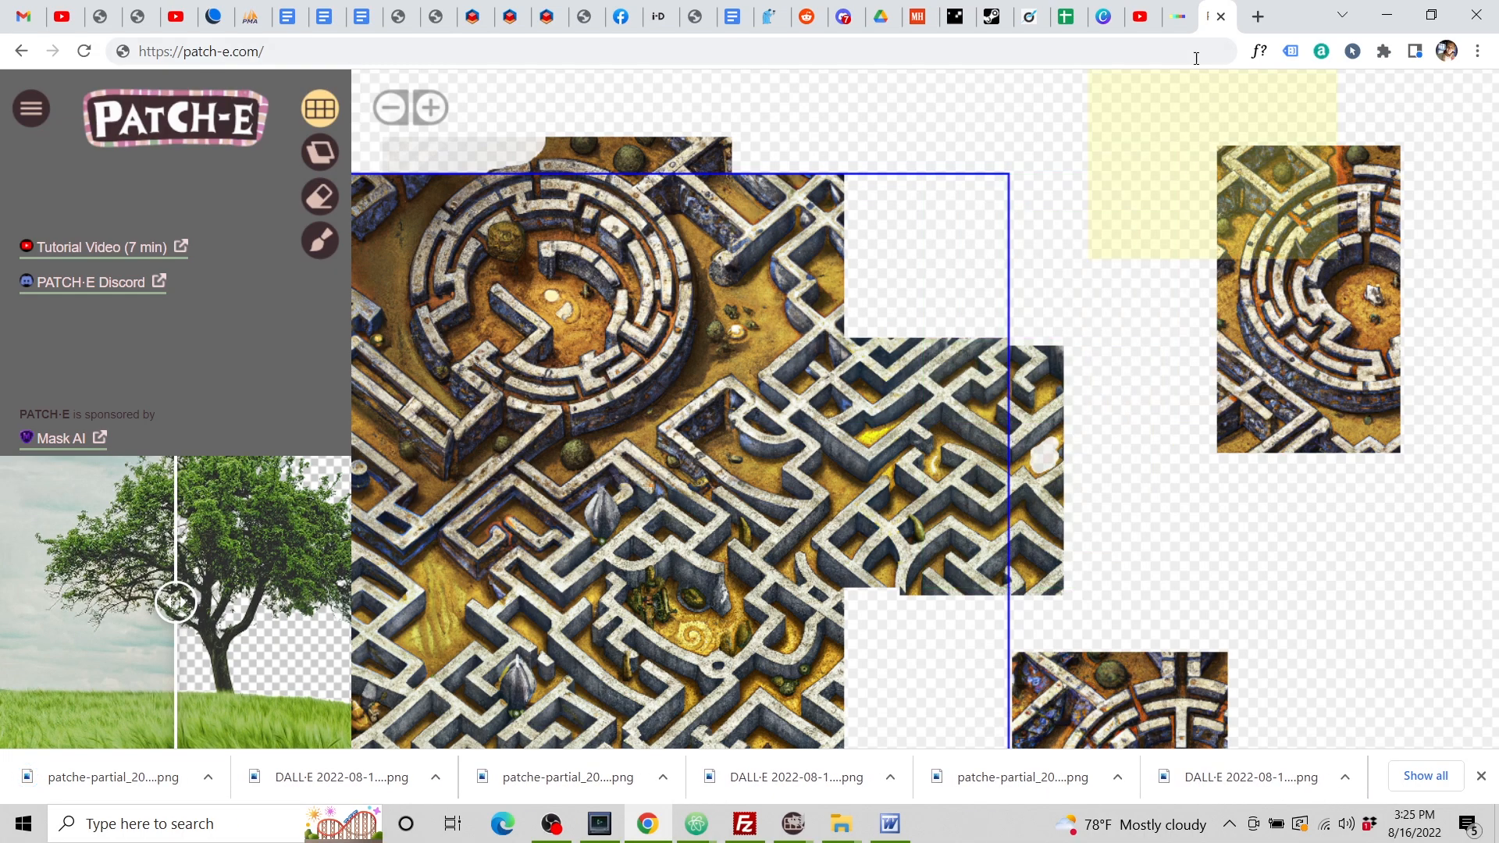
pyautogui.click(1175, 16)
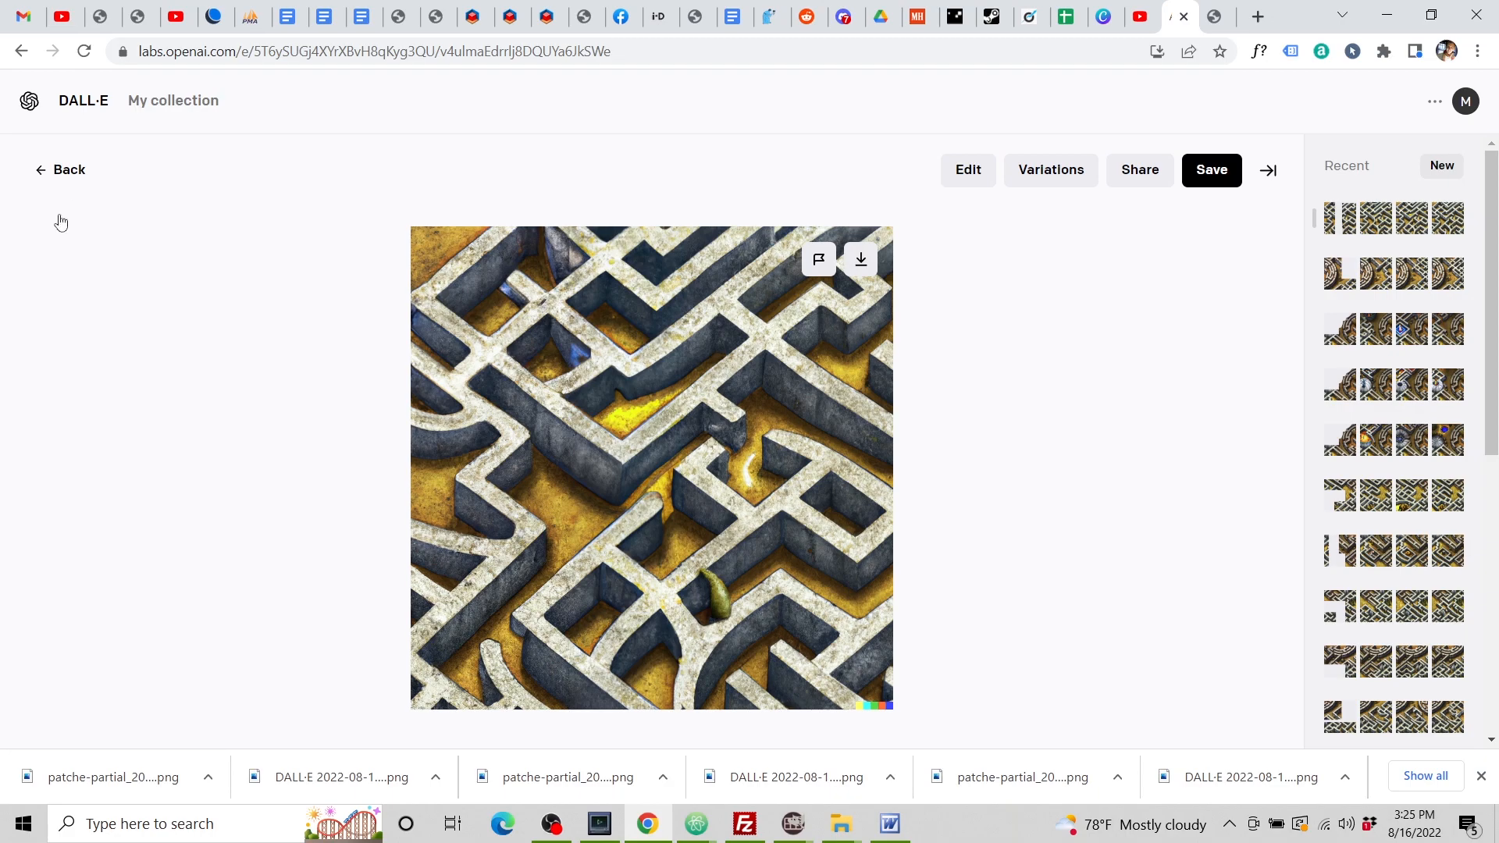
pyautogui.click(65, 178)
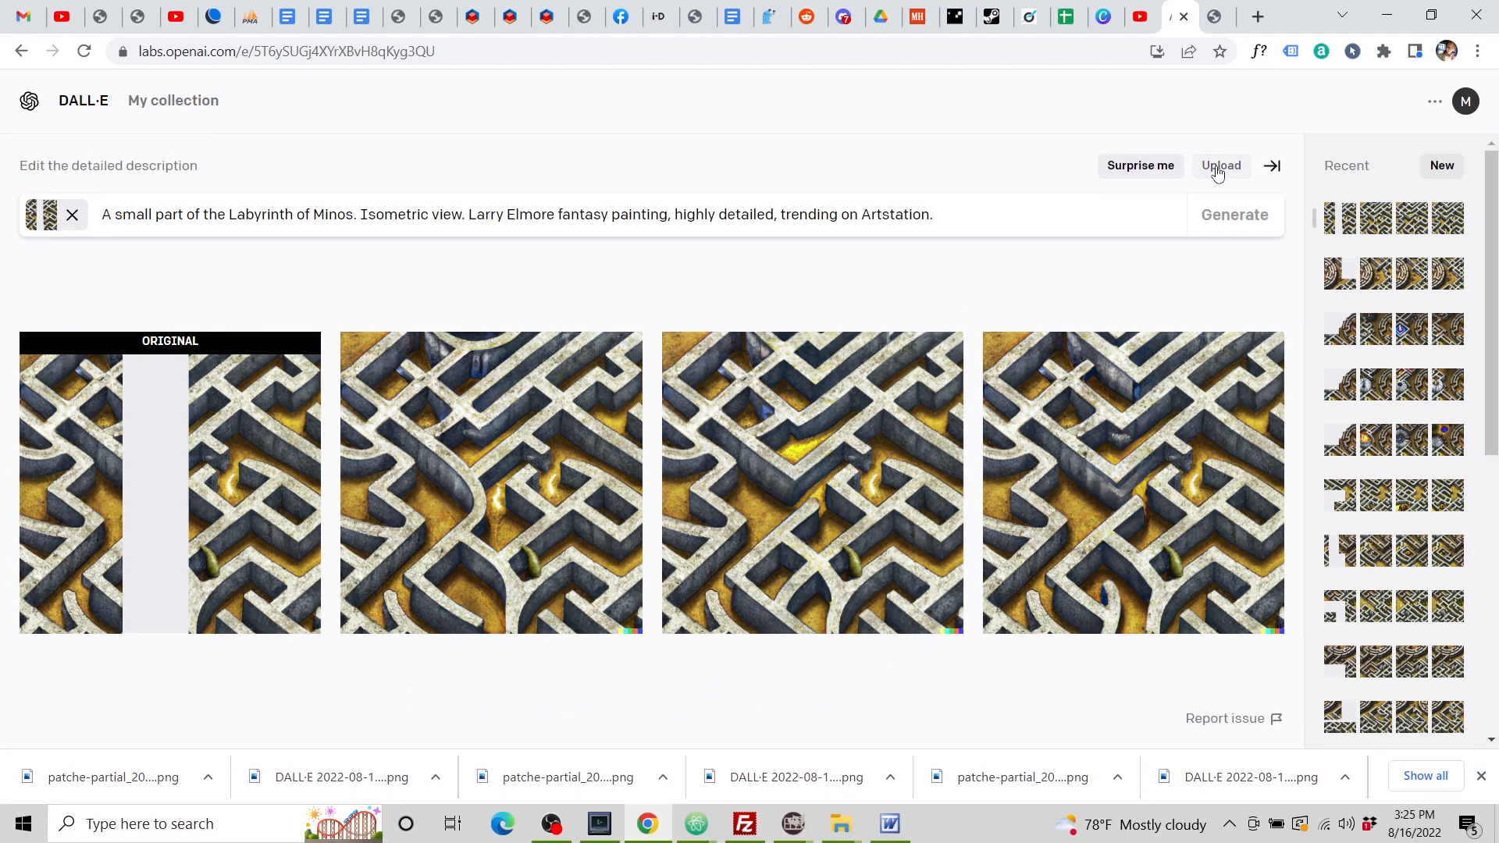
pyautogui.click(1215, 166)
pyautogui.click(762, 341)
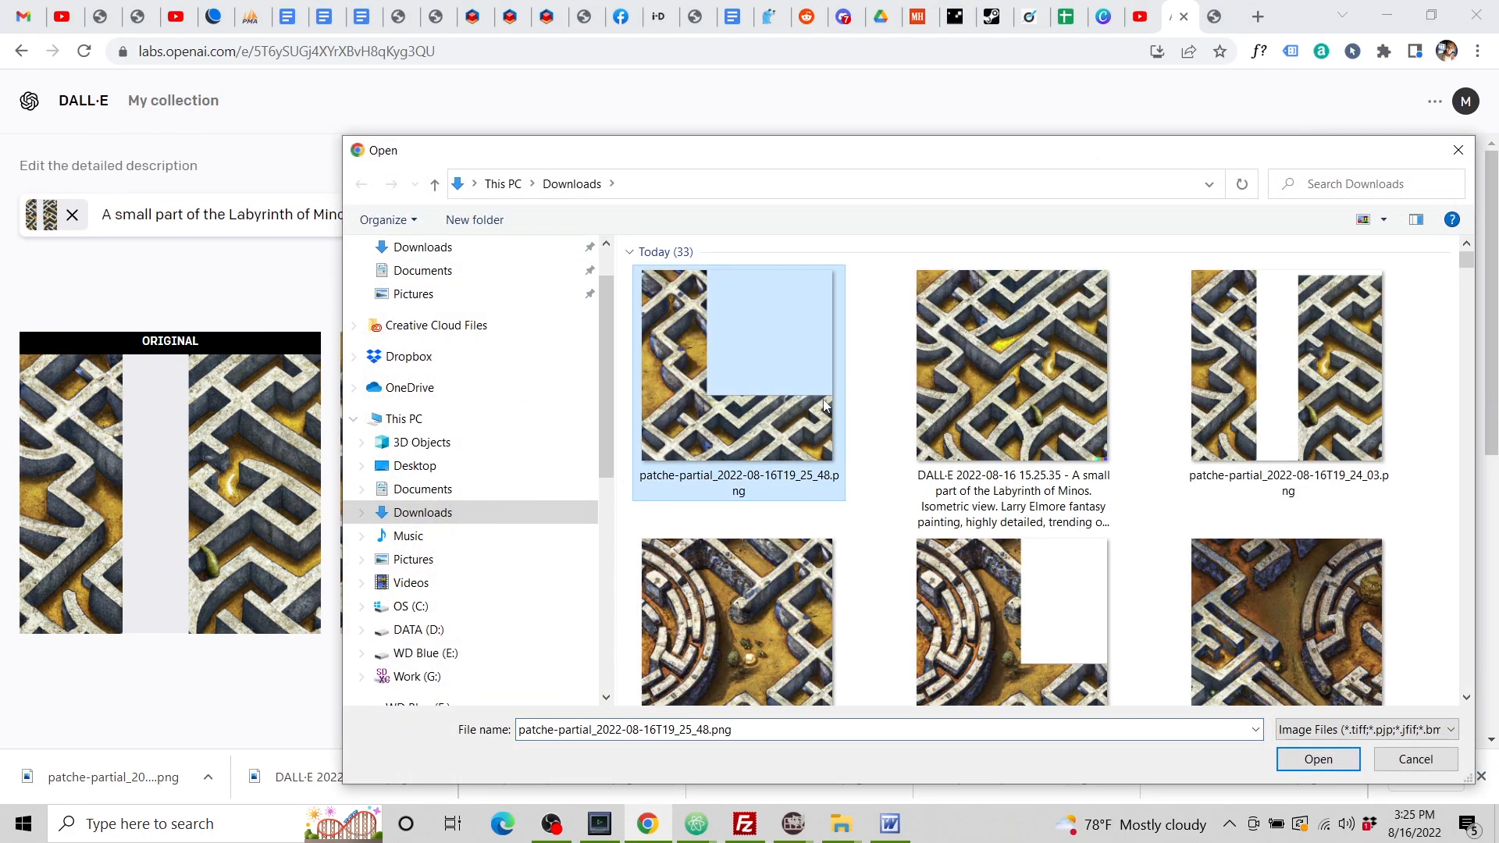
pyautogui.click(1317, 759)
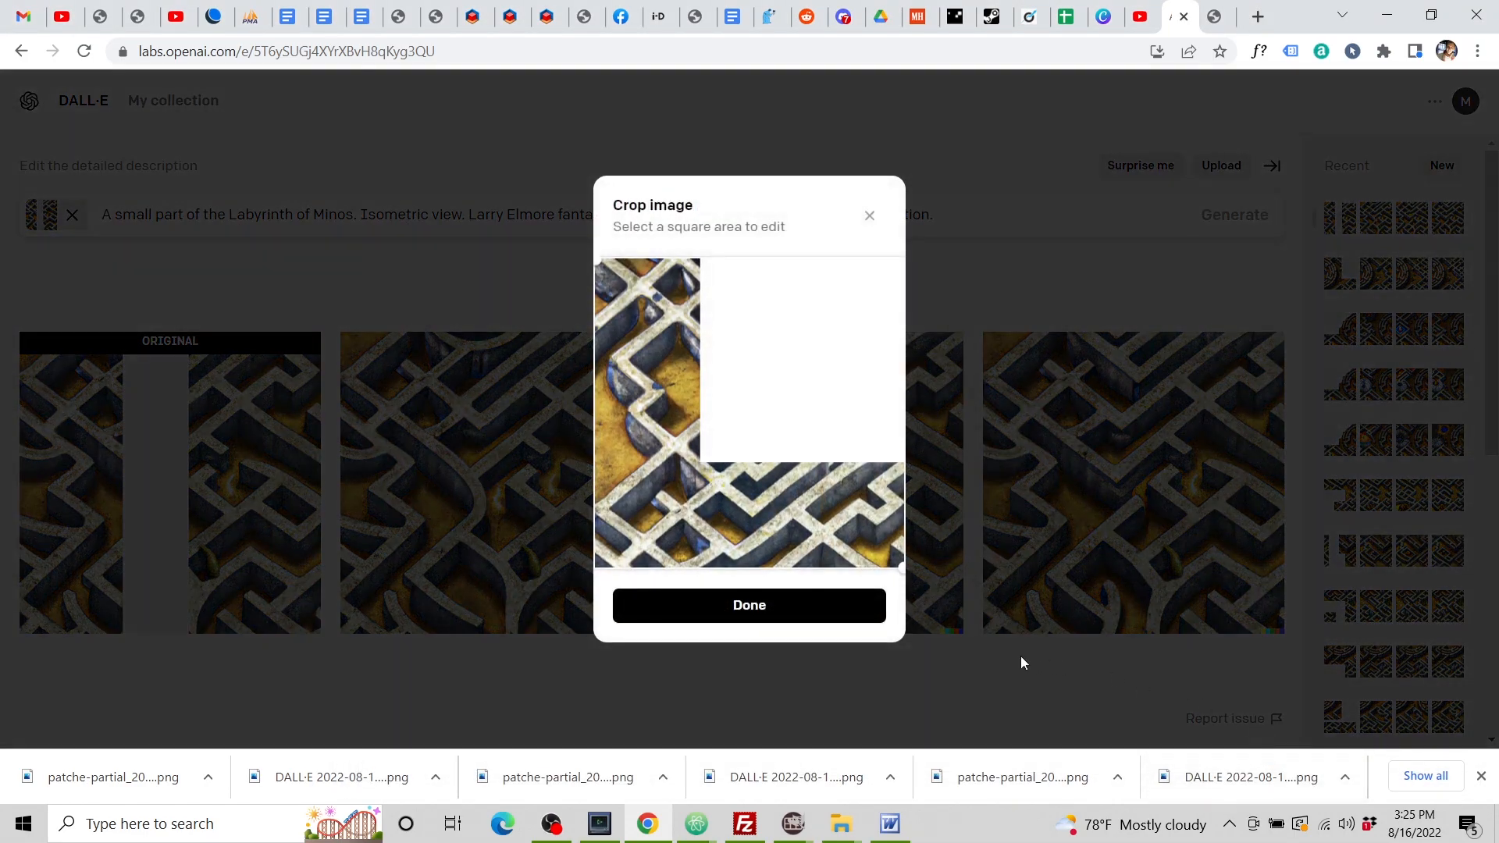
pyautogui.click(836, 609)
pyautogui.click(803, 587)
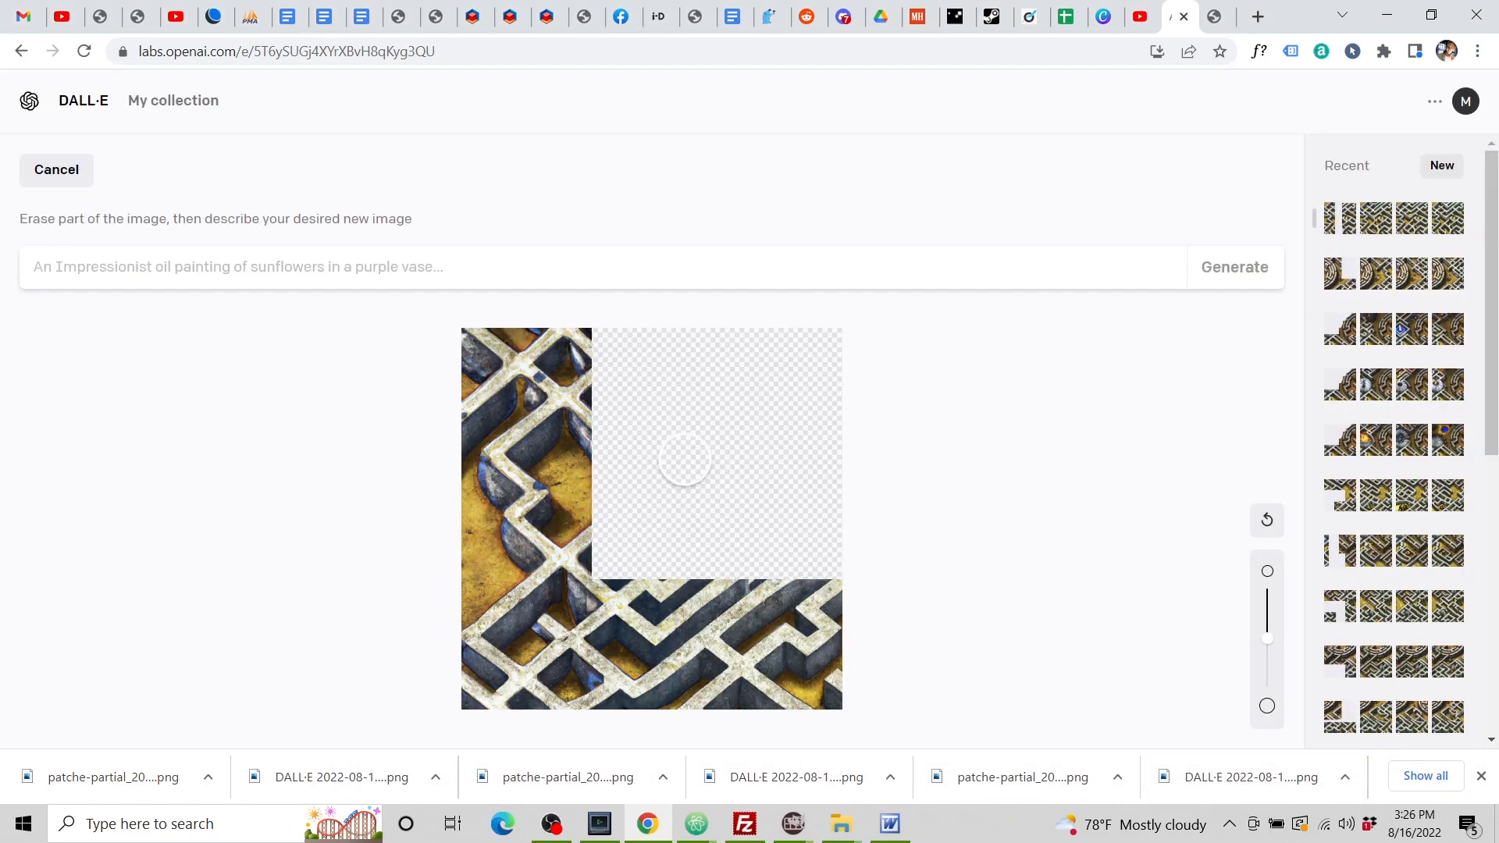
# Generate completions of the patch from "A small part of the Labyrinth of Minos. Isometric view. Larry Elmore fantasy painting, highly detailed, trending on Artstation.".
pyautogui.write('A small part of the Labyrinth of Minos. Isometric view. Larry Elmore fantasy painting, highly detailed, trending on Artstation.')
pyautogui.click(1230, 278)
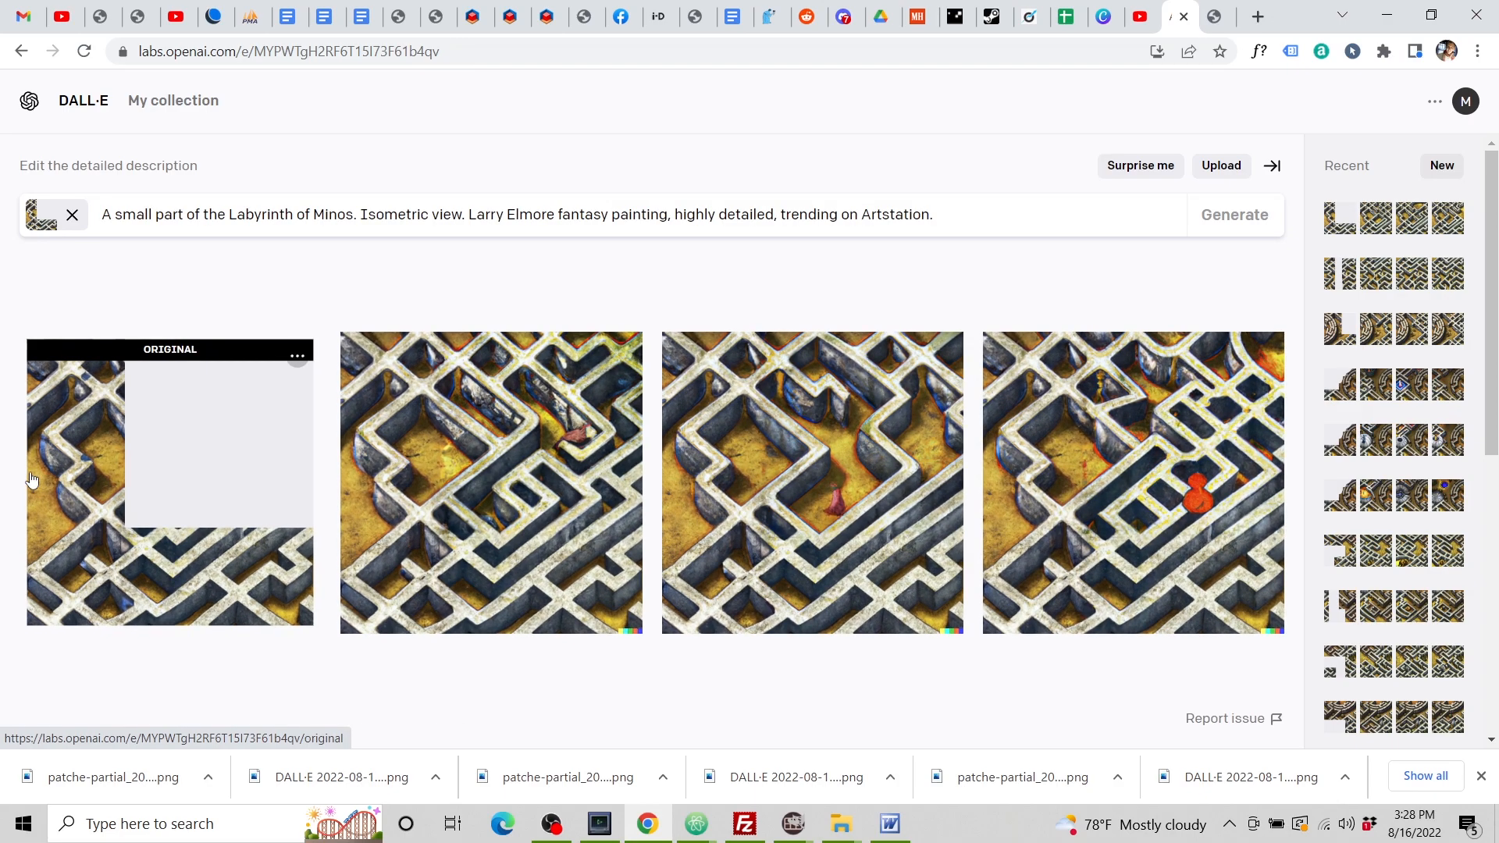
# Reopen the original patch for editing and erase the small blue-tinted spots on the maze walls beside and below the blank area.
pyautogui.click(78, 456)
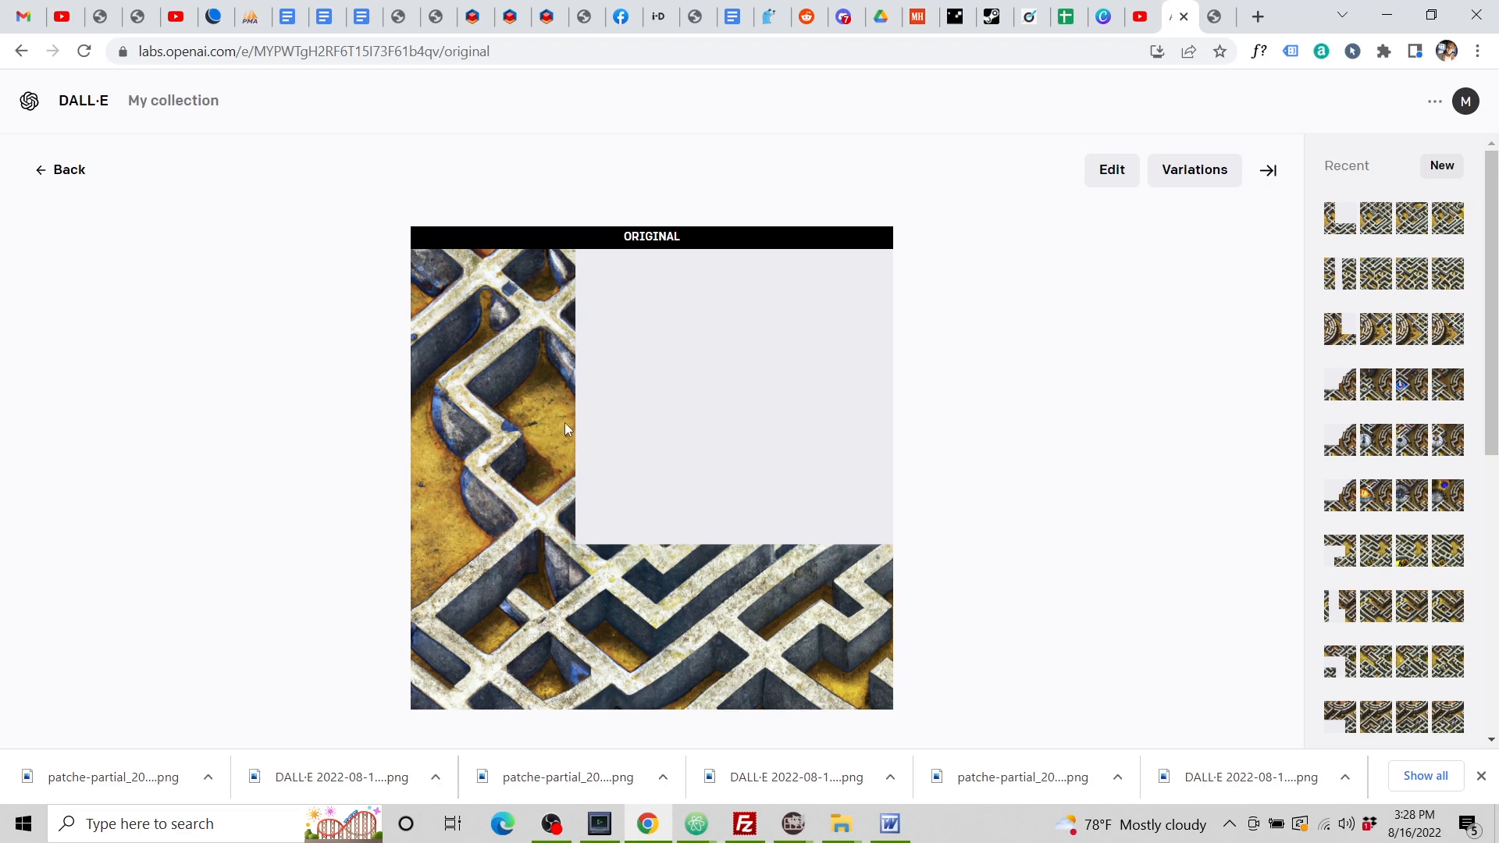
pyautogui.click(1122, 172)
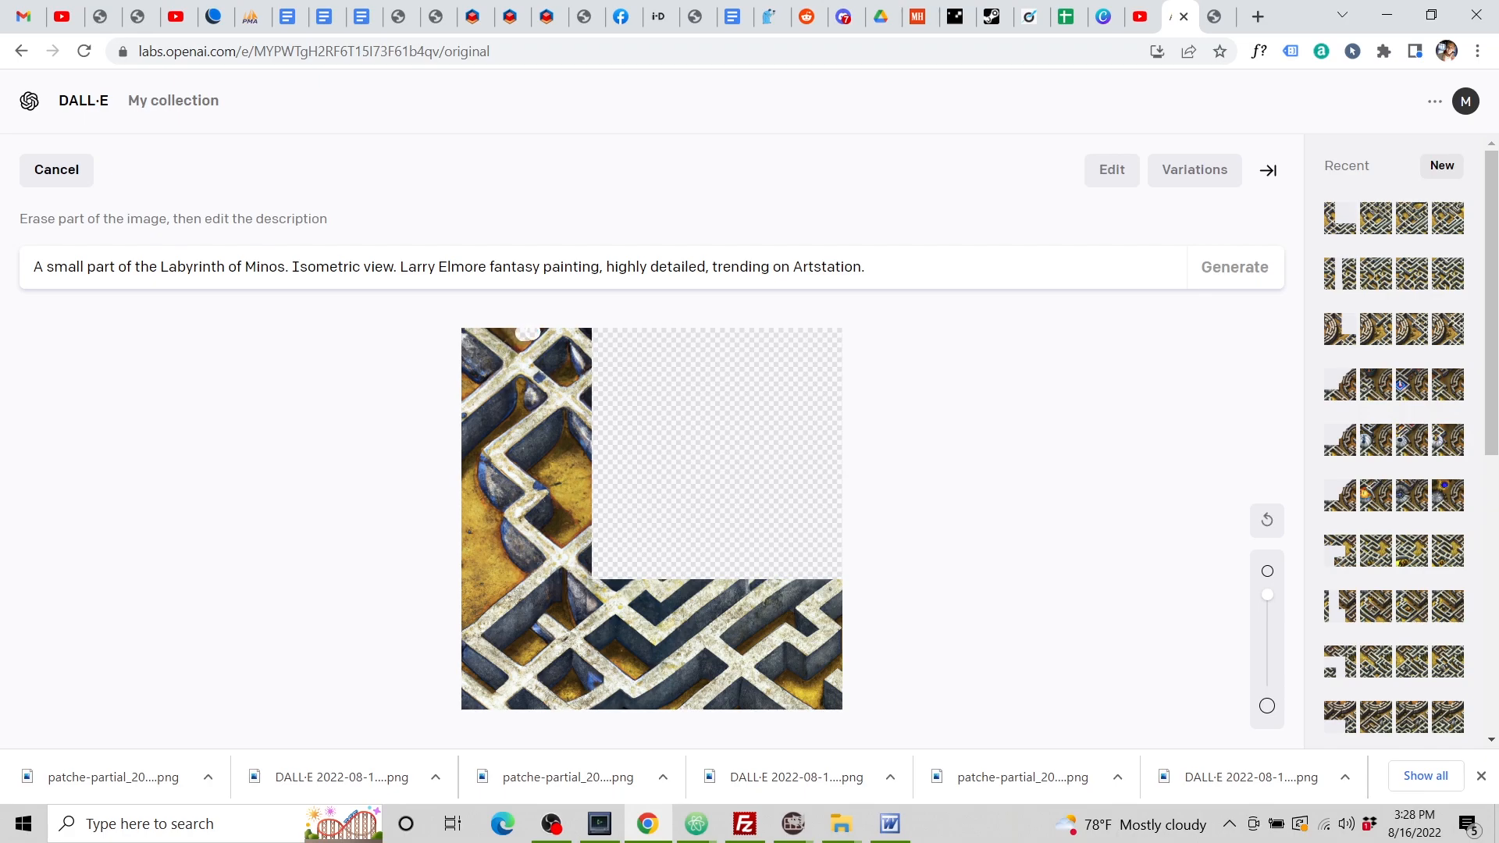
pyautogui.moveTo(484, 456)
pyautogui.mouseDown()
pyautogui.moveTo(483, 483)
pyautogui.moveTo(528, 482)
pyautogui.moveTo(535, 498)
pyautogui.moveTo(508, 520)
pyautogui.mouseUp()
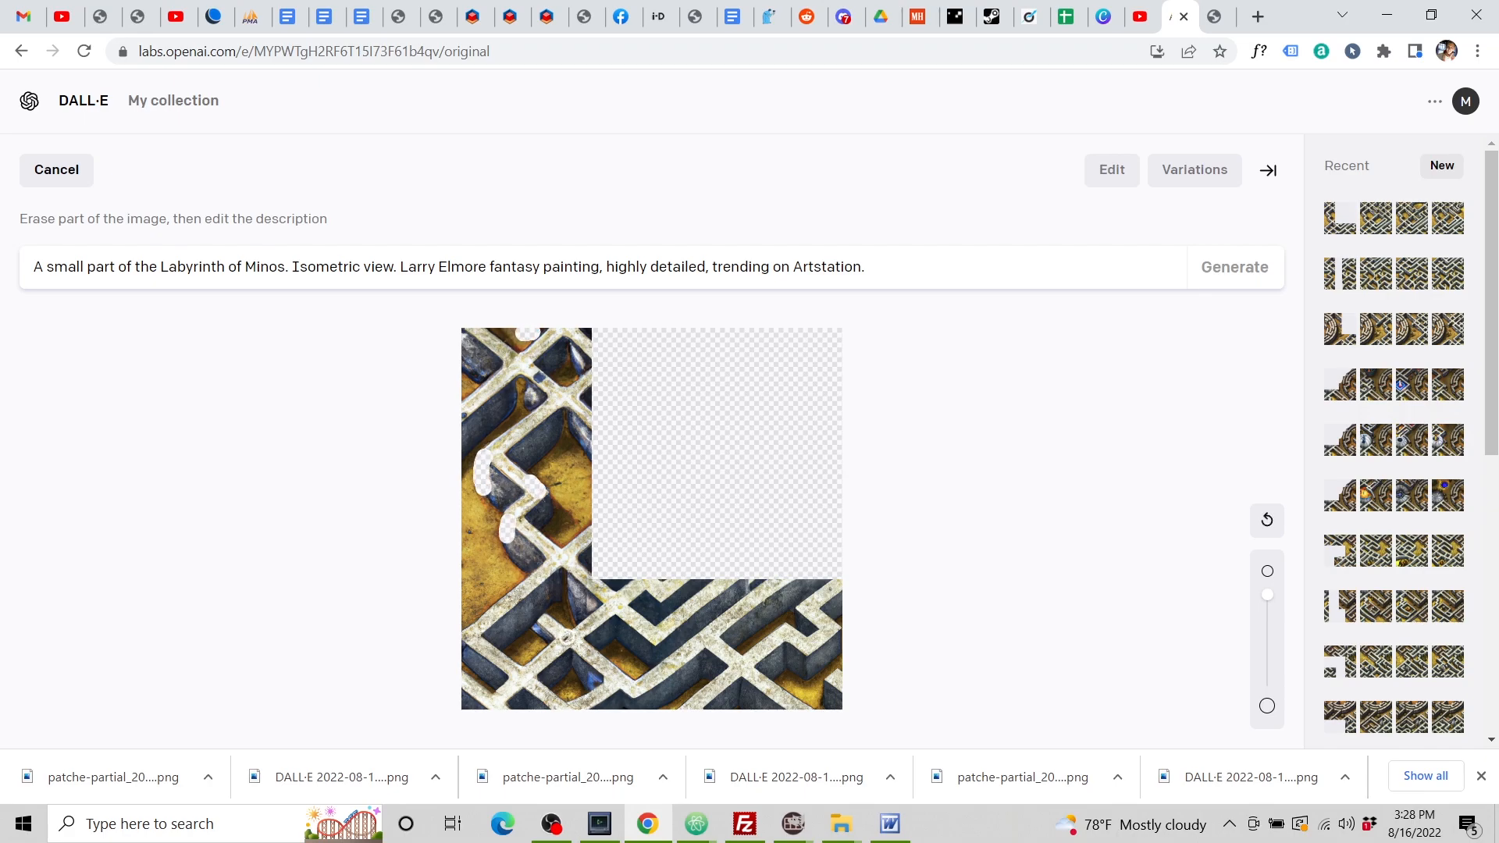
pyautogui.moveTo(586, 676); pyautogui.dragTo(592, 682)
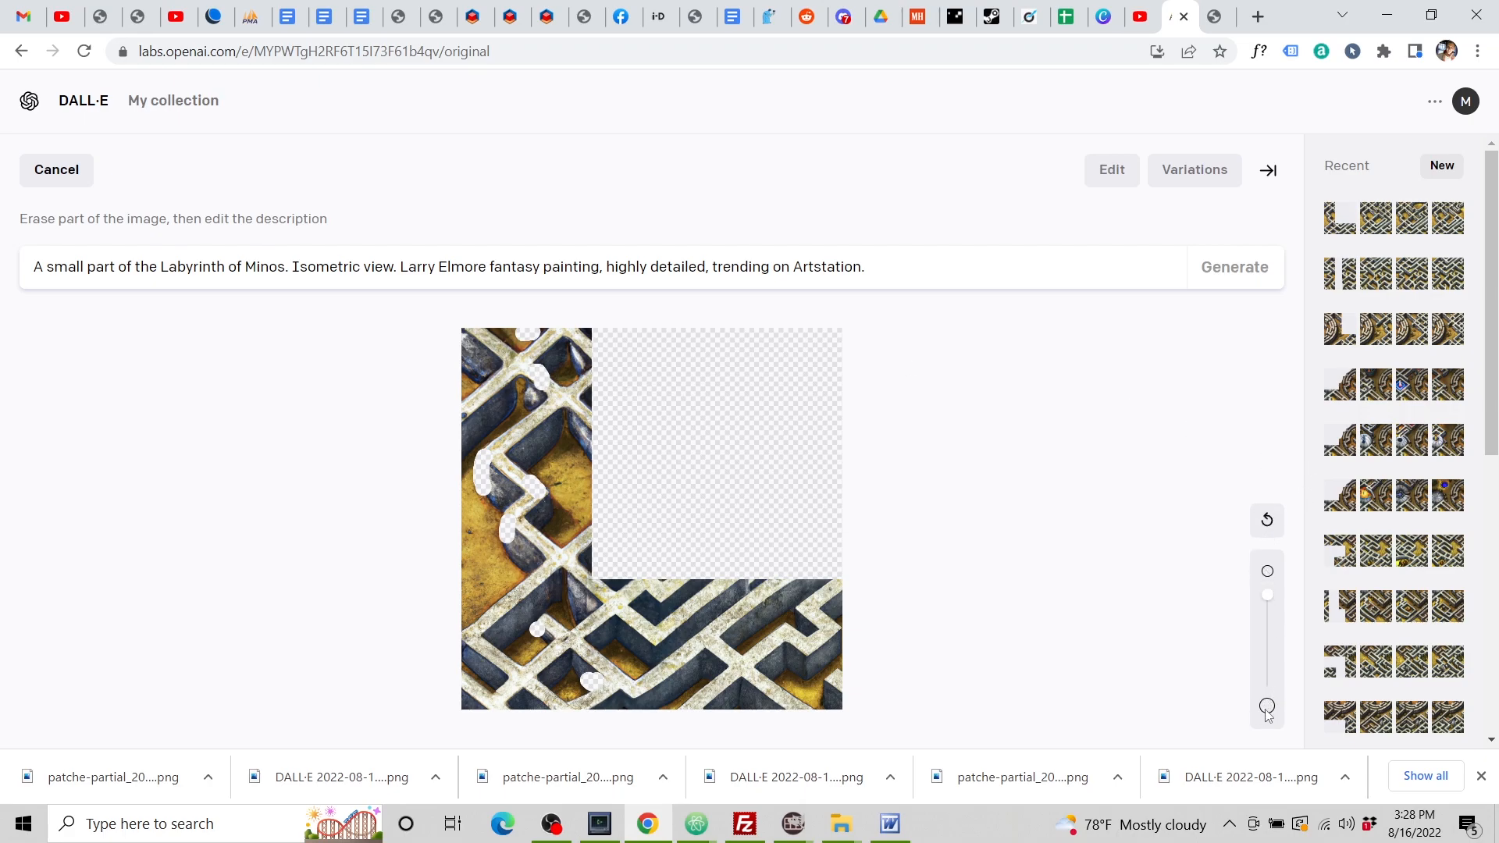
# Enlarge the eraser, widen the blank area by rubbing out its inner edges, and generate new completions with the same prompt.
pyautogui.moveTo(1265, 592); pyautogui.dragTo(1269, 644)
pyautogui.moveTo(618, 361)
pyautogui.mouseDown()
pyautogui.moveTo(594, 431)
pyautogui.moveTo(608, 541)
pyautogui.moveTo(747, 586)
pyautogui.moveTo(849, 592)
pyautogui.mouseUp()
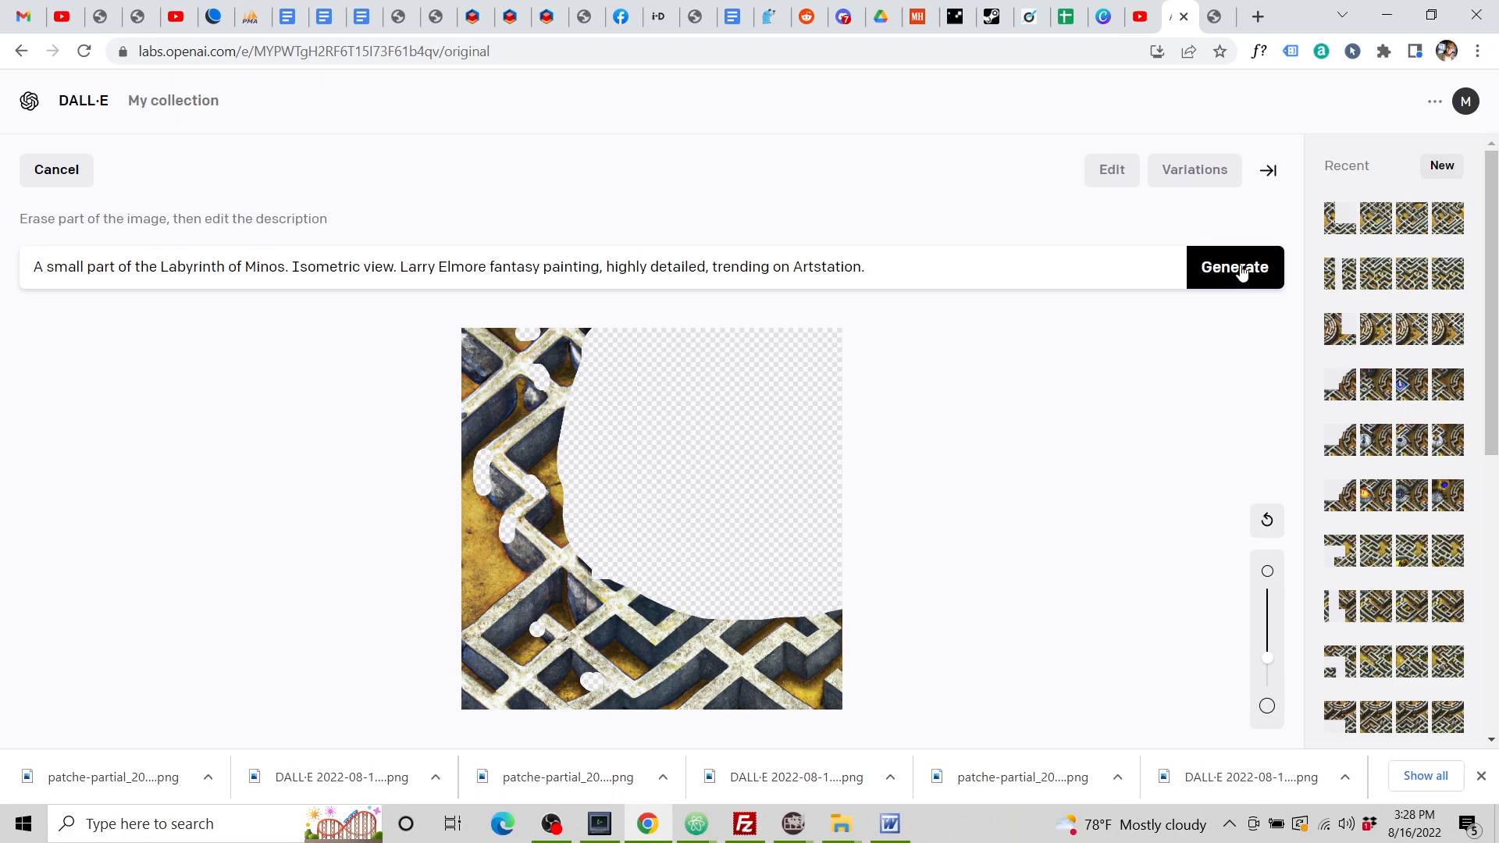
pyautogui.click(1241, 272)
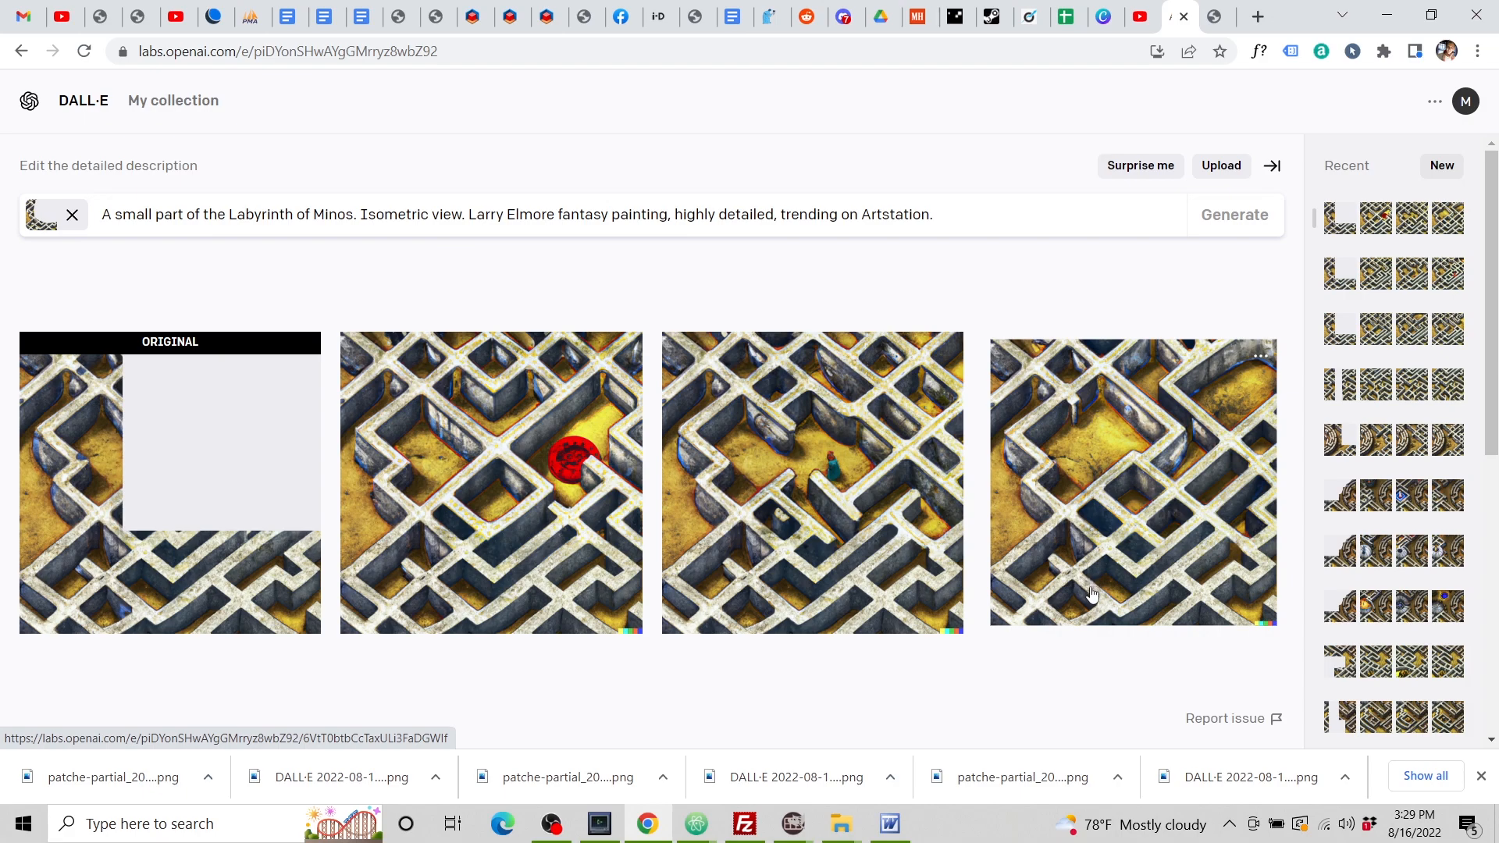
# Download the variation with the small teal-robed figure and upload it in PATCH-E as the completion image for the frame's upper-right tile.
pyautogui.click(830, 468)
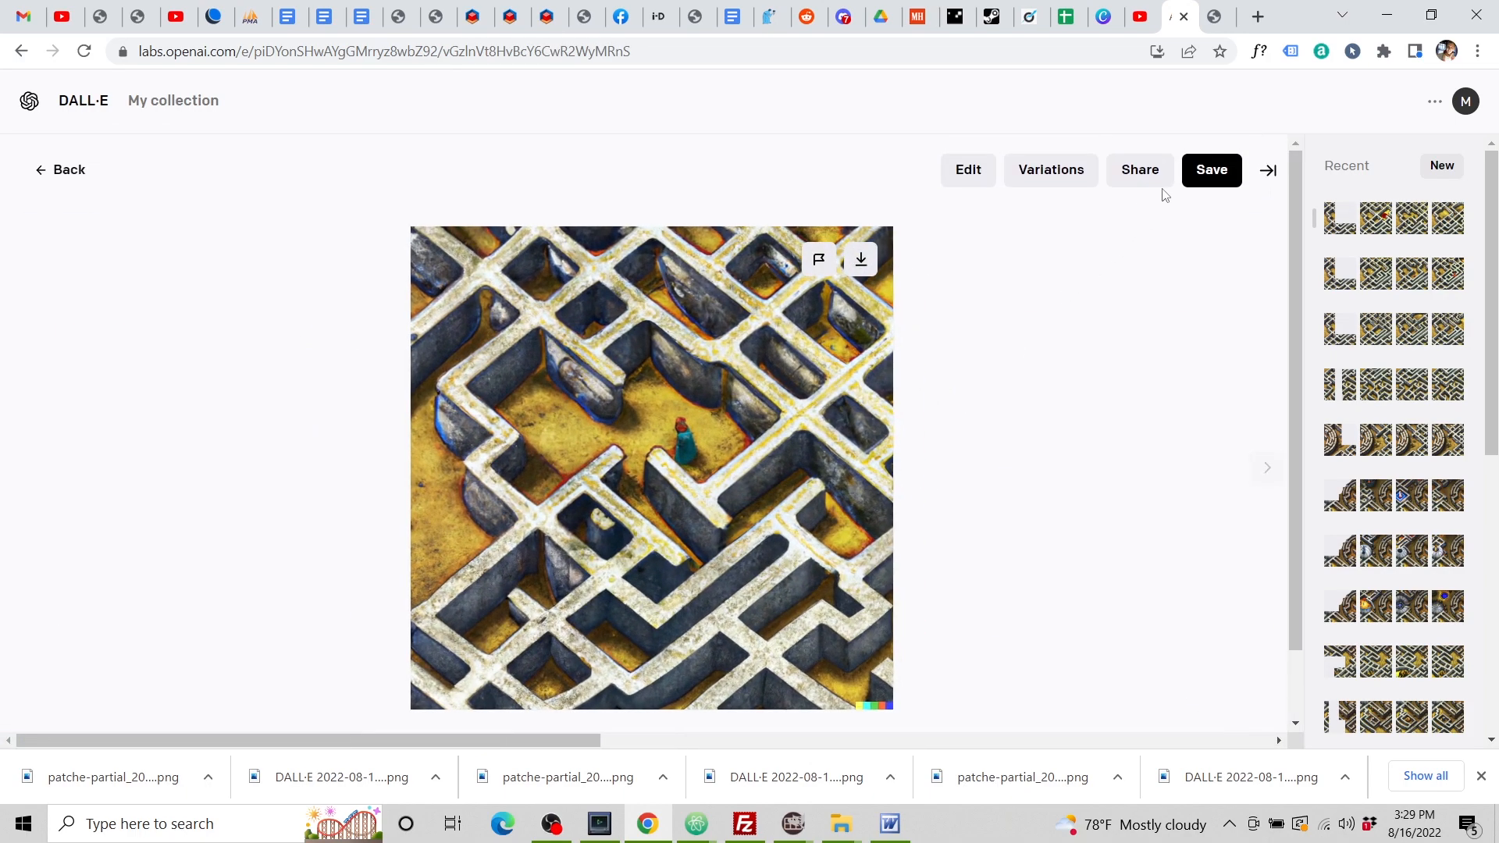
pyautogui.click(859, 264)
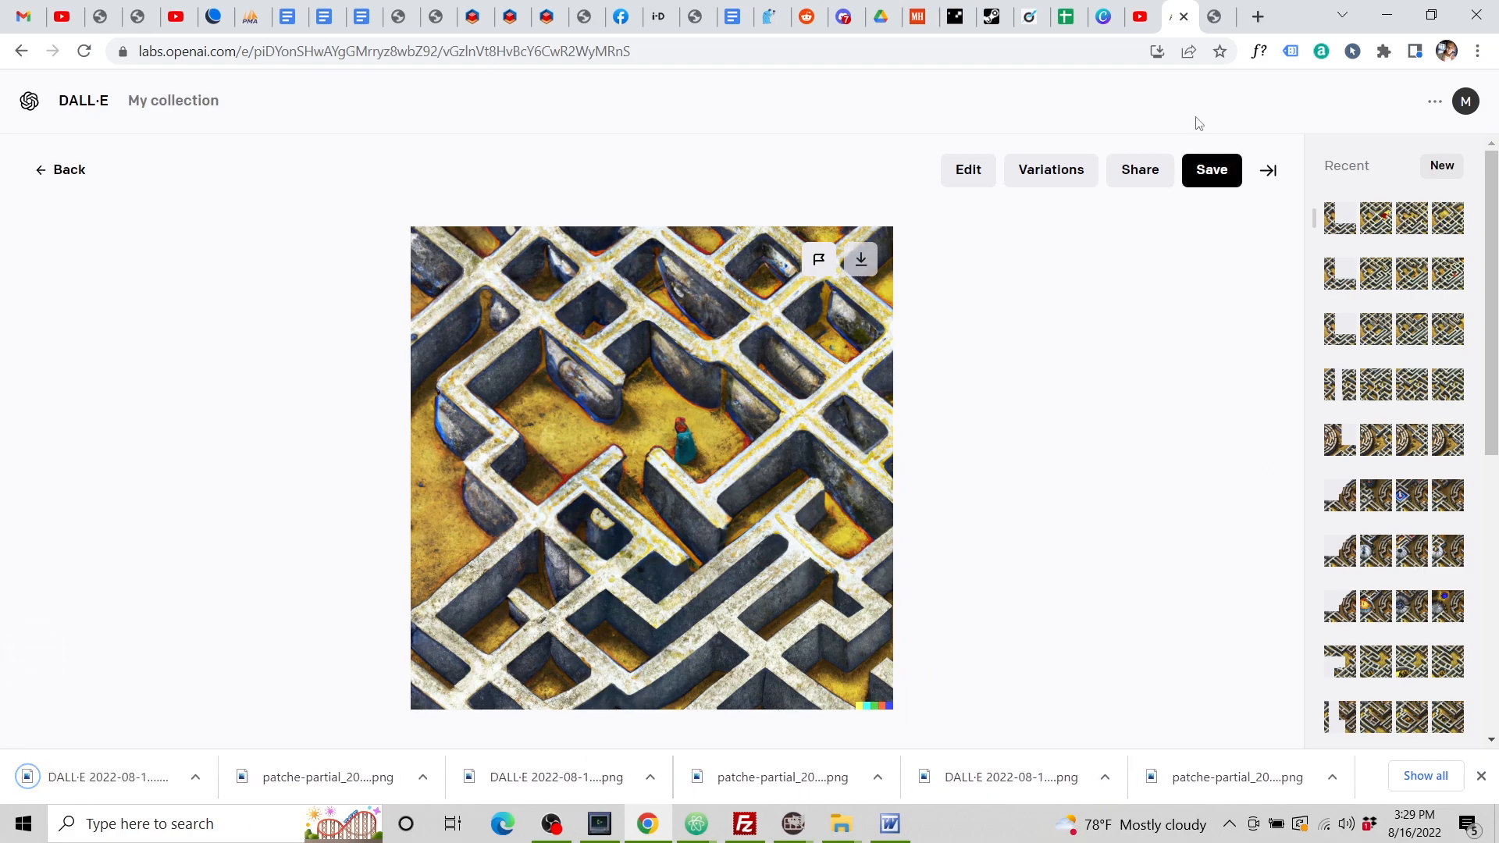
pyautogui.click(1213, 17)
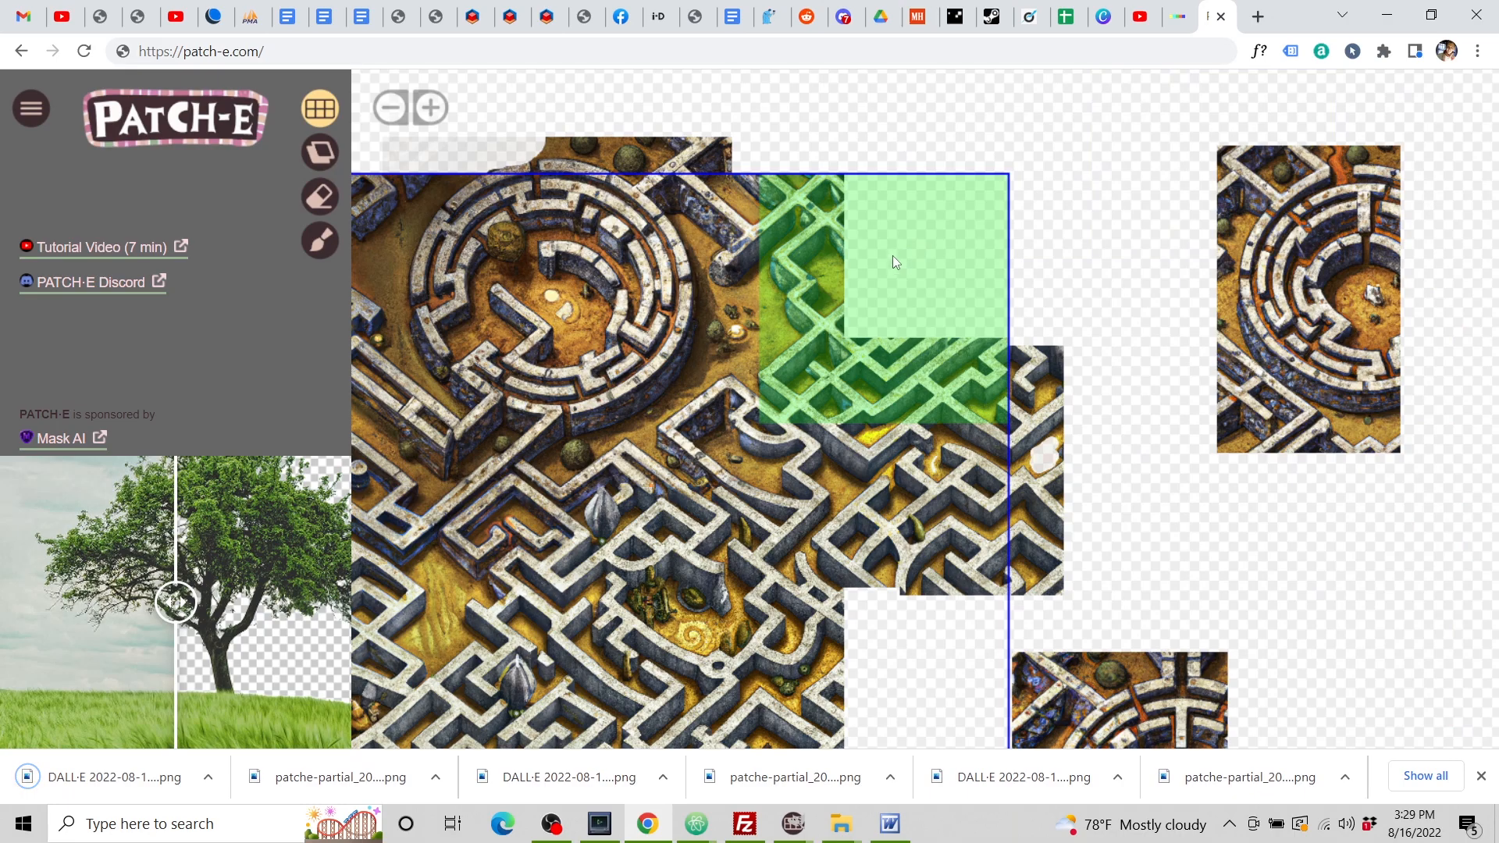
pyautogui.rightClick(892, 256)
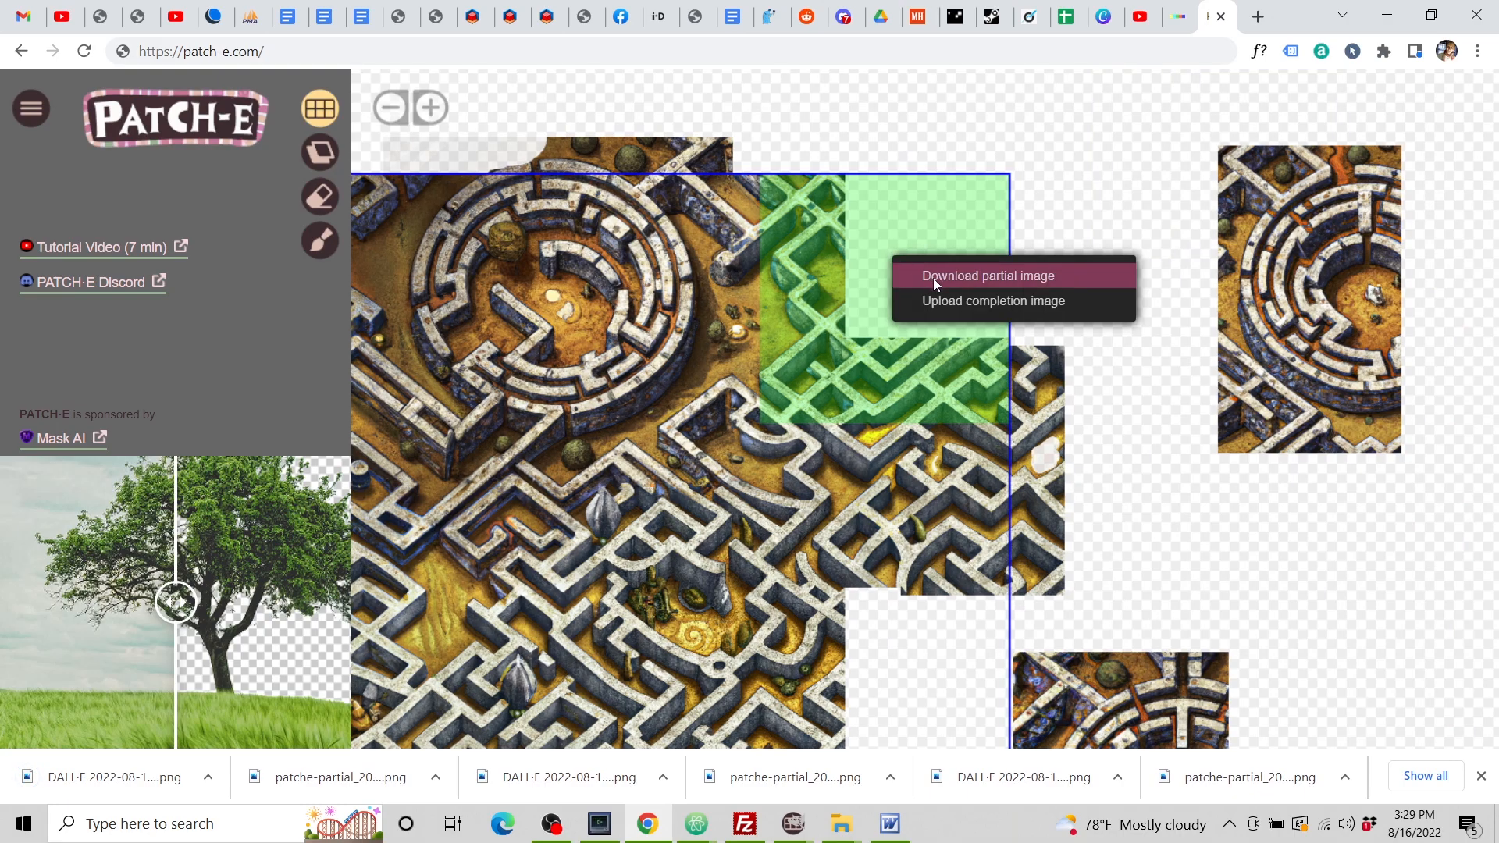
pyautogui.click(979, 295)
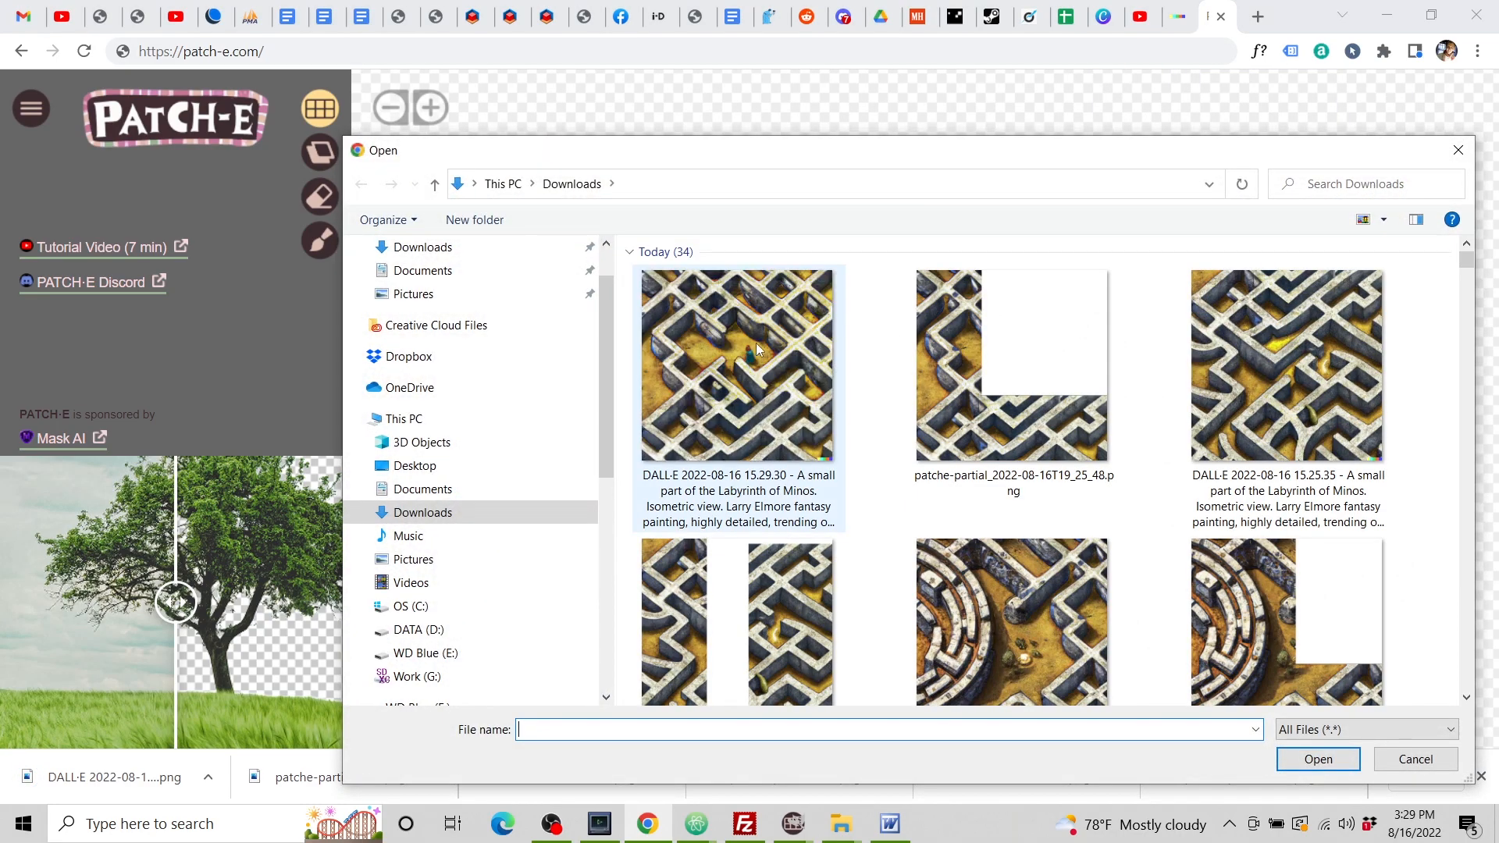
pyautogui.click(755, 344)
pyautogui.click(1318, 759)
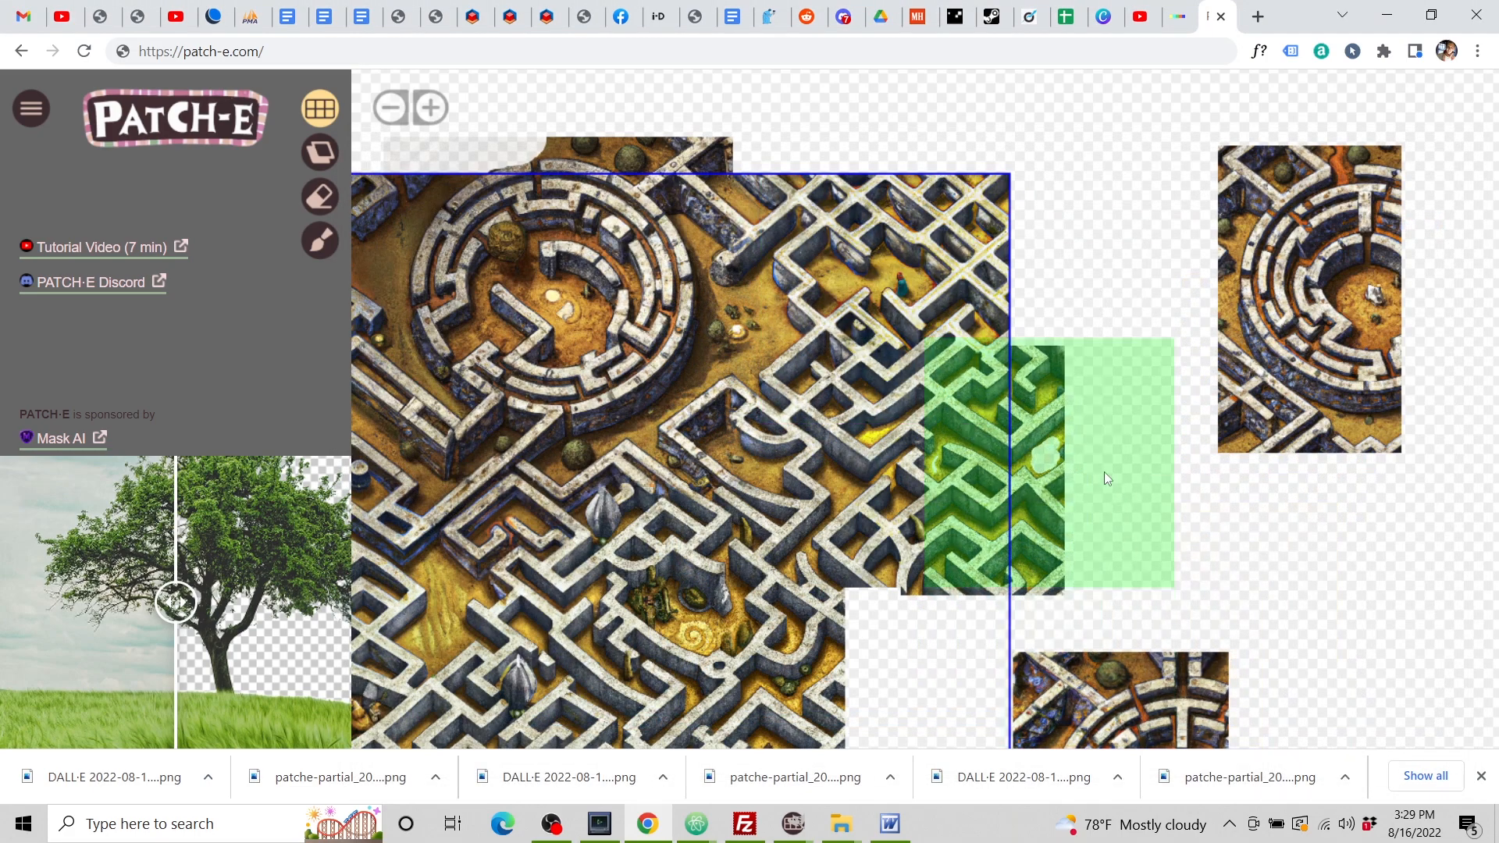
# Download the partial image of the tile covering the blank area in the frame's lower-right corner.
pyautogui.scroll(-2, 829, 626)
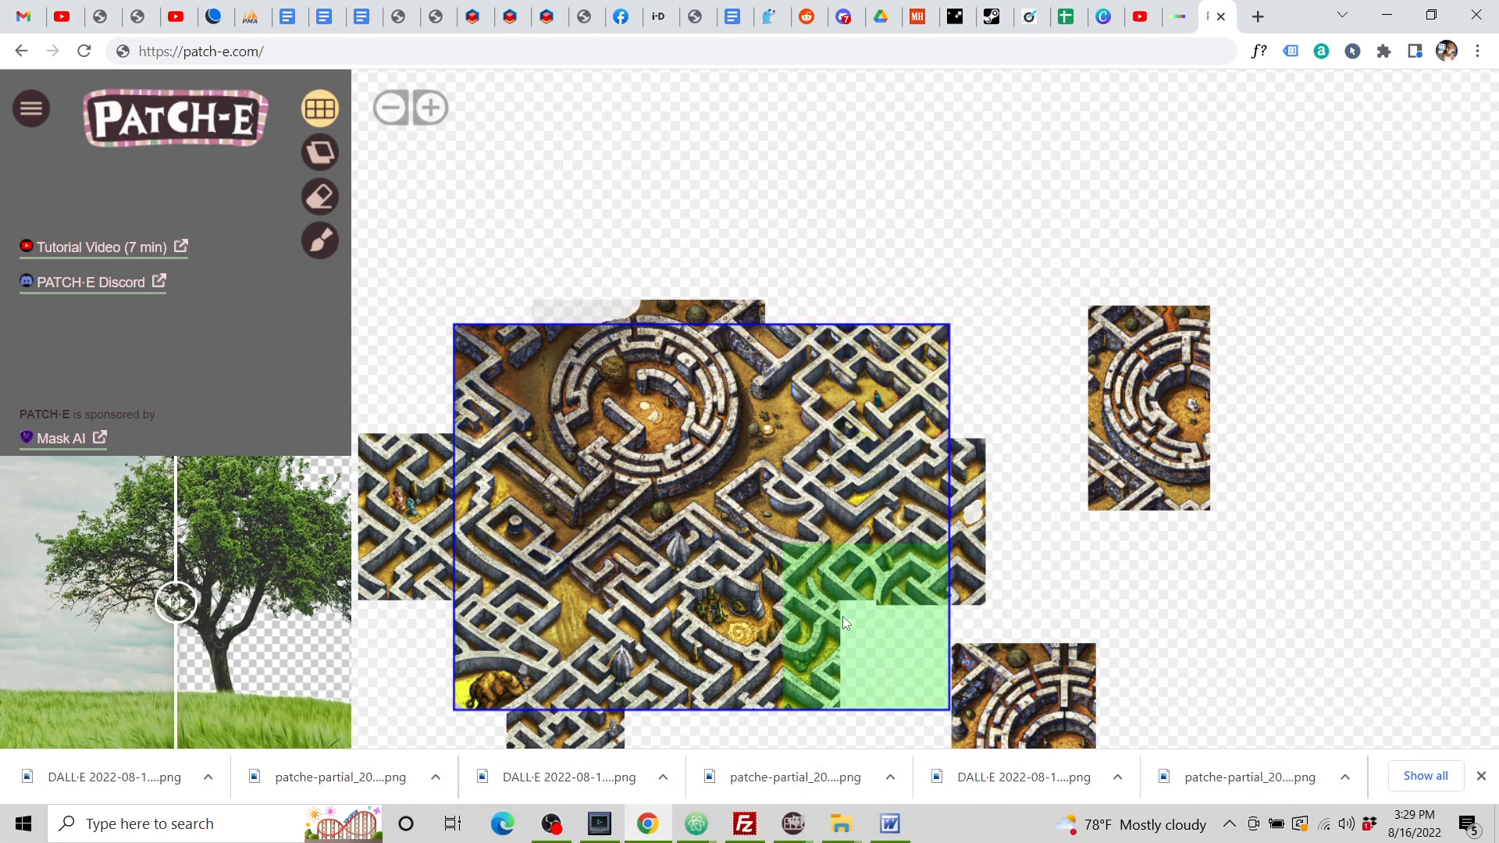
pyautogui.rightClick(885, 655)
pyautogui.click(923, 671)
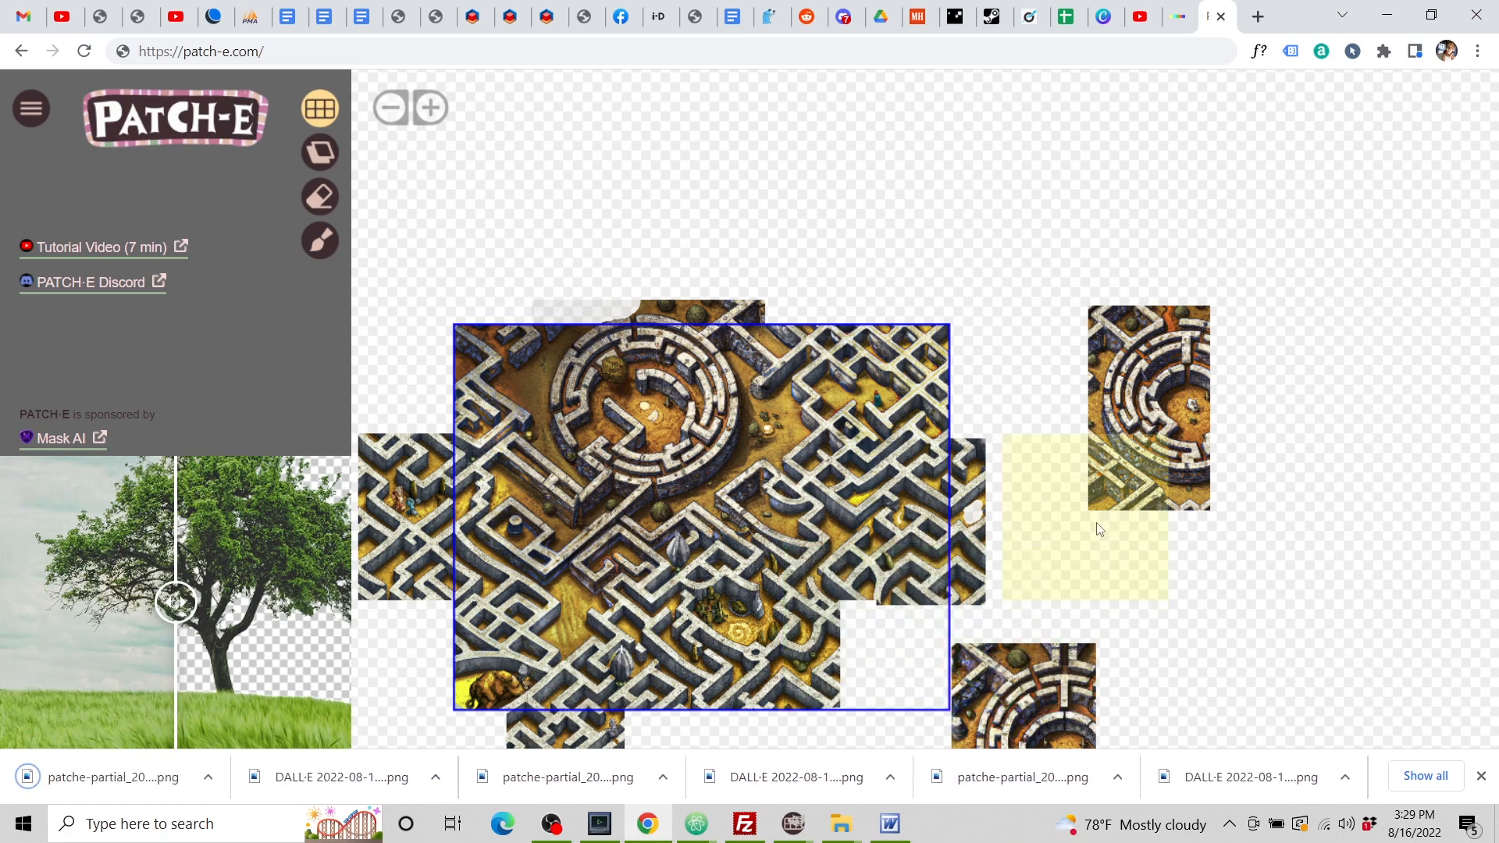
# Switch to DALL·E, upload patche-partial_2022-08-16T19_29_45.png, accept the full crop and open it for editing.
pyautogui.click(1174, 17)
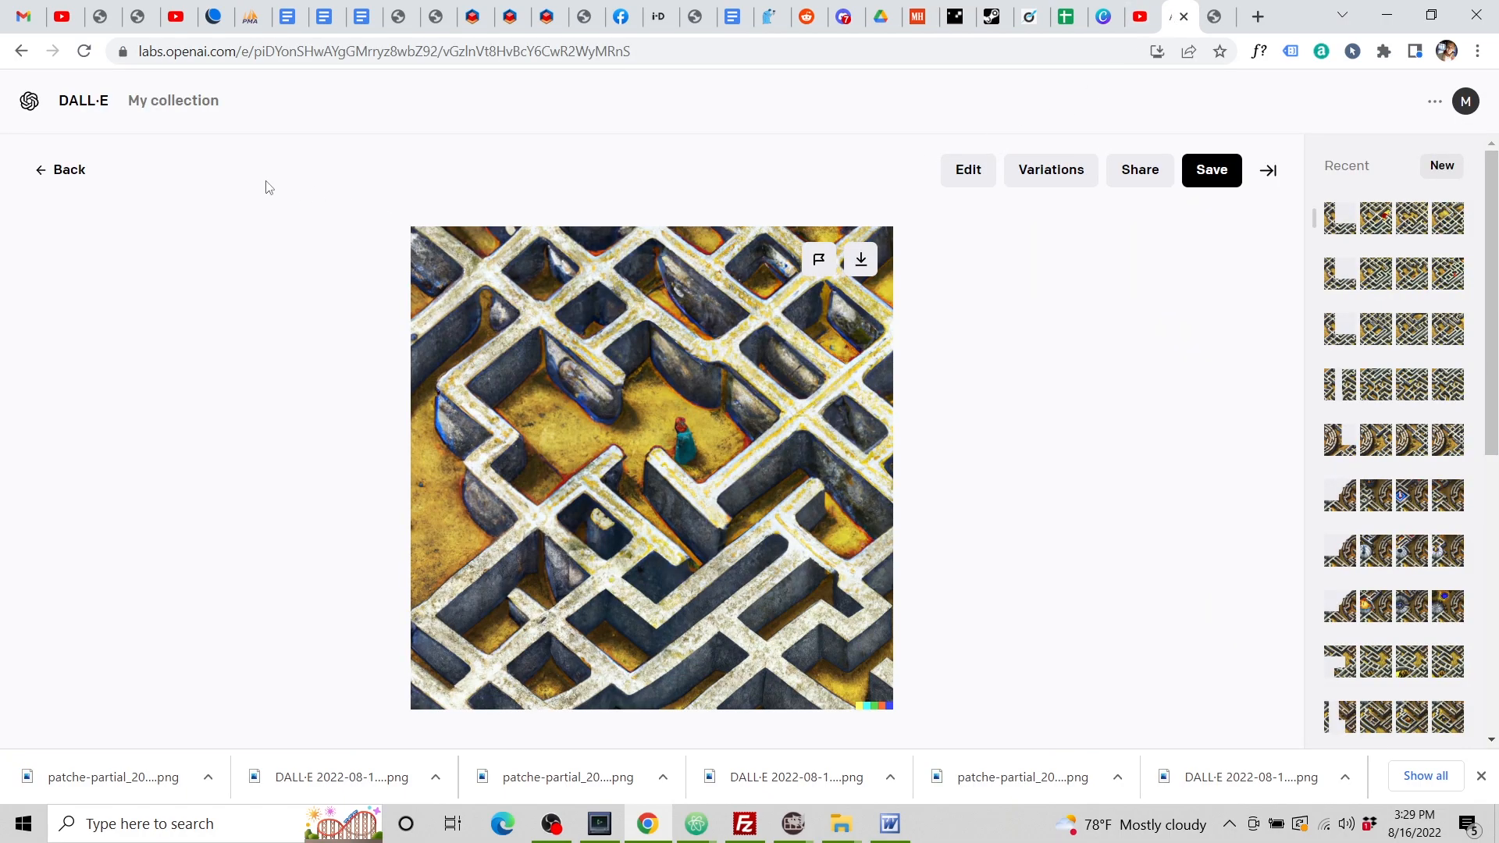
pyautogui.click(68, 169)
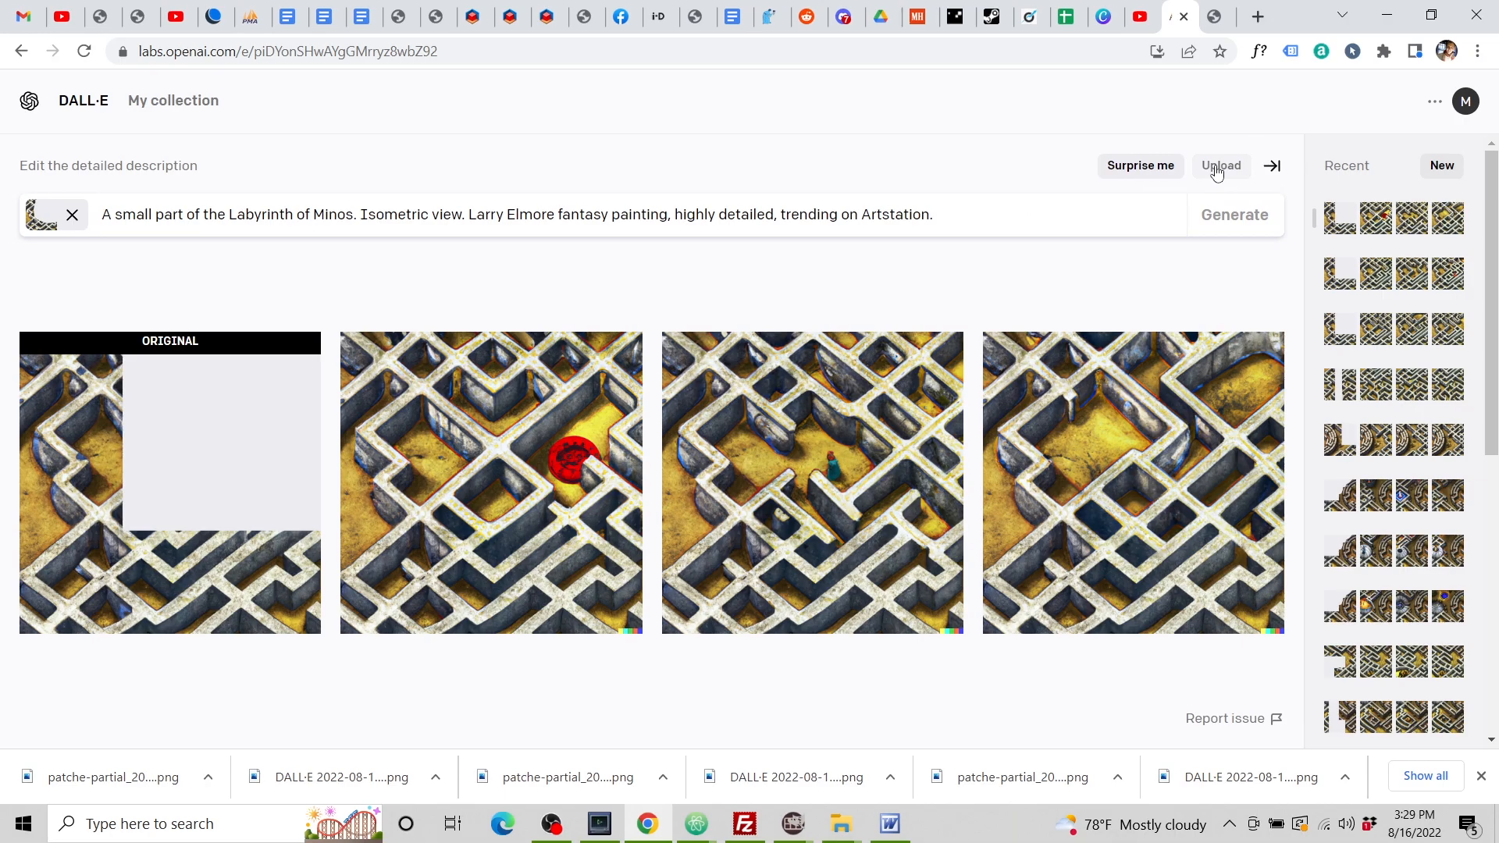
pyautogui.click(1219, 167)
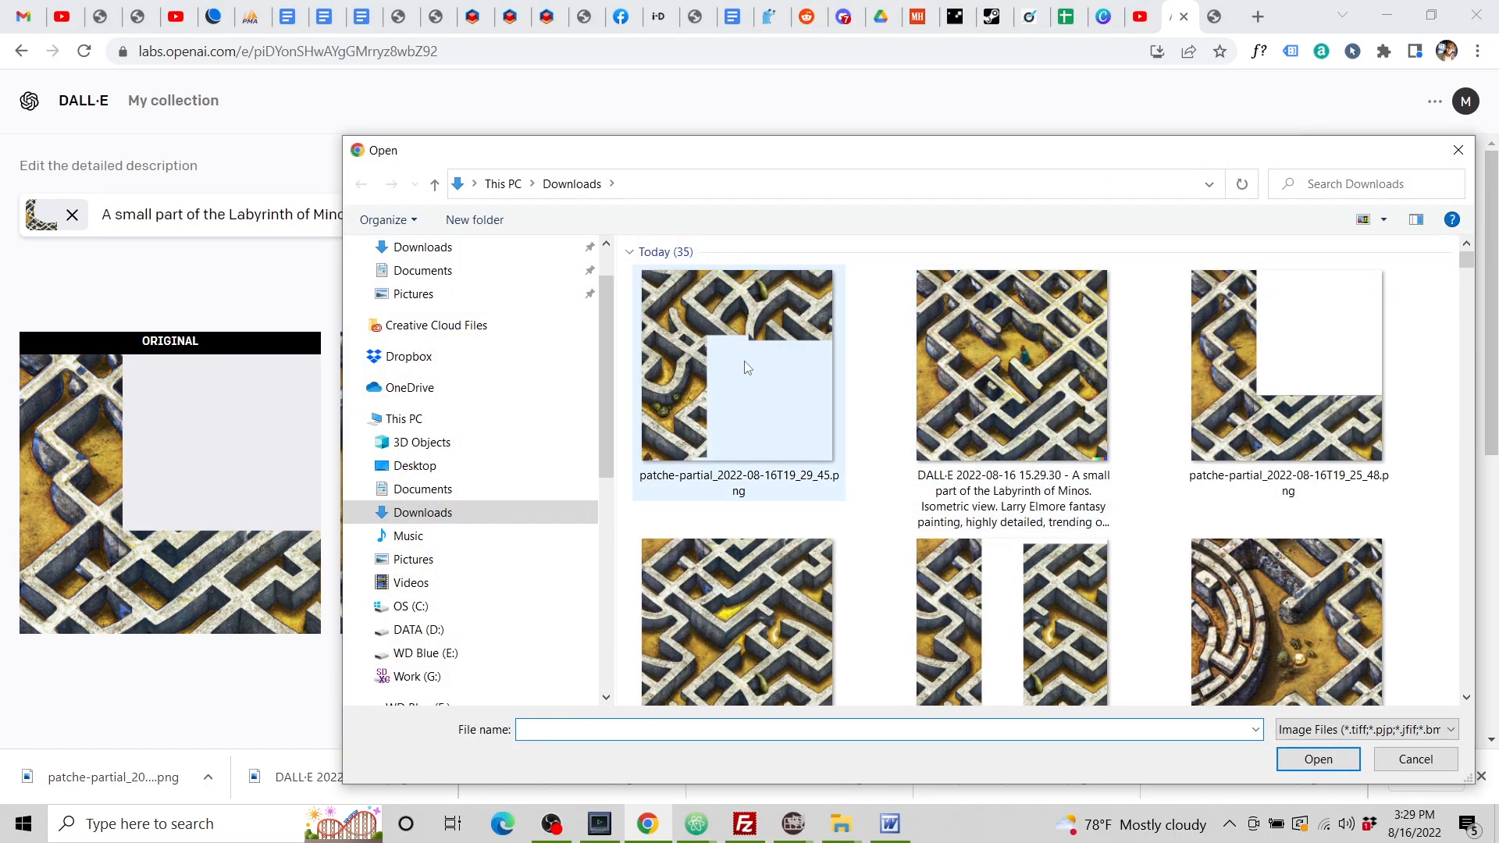
pyautogui.click(1302, 757)
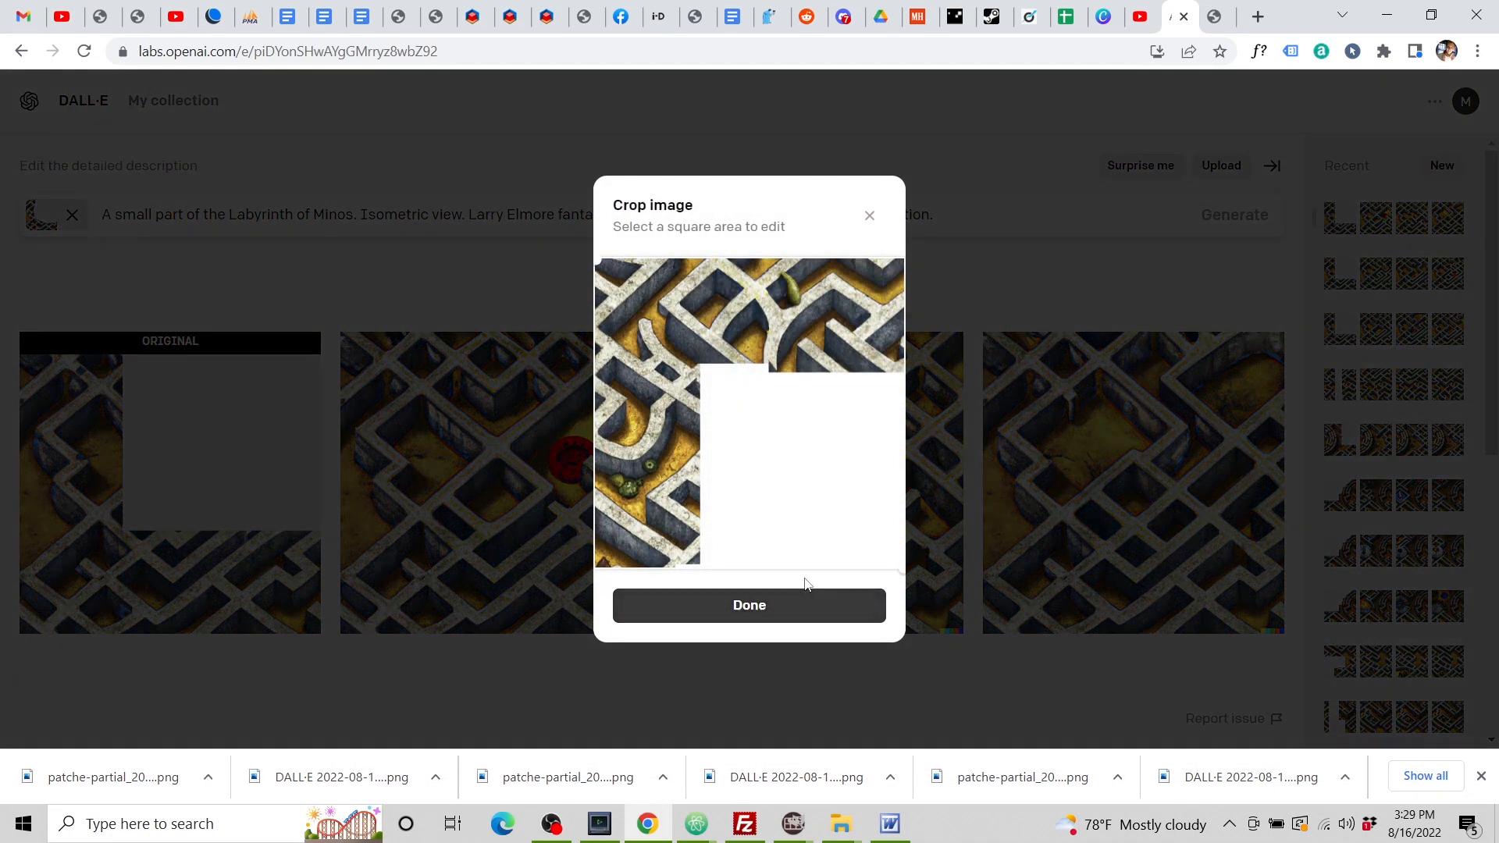
pyautogui.click(777, 611)
pyautogui.click(754, 586)
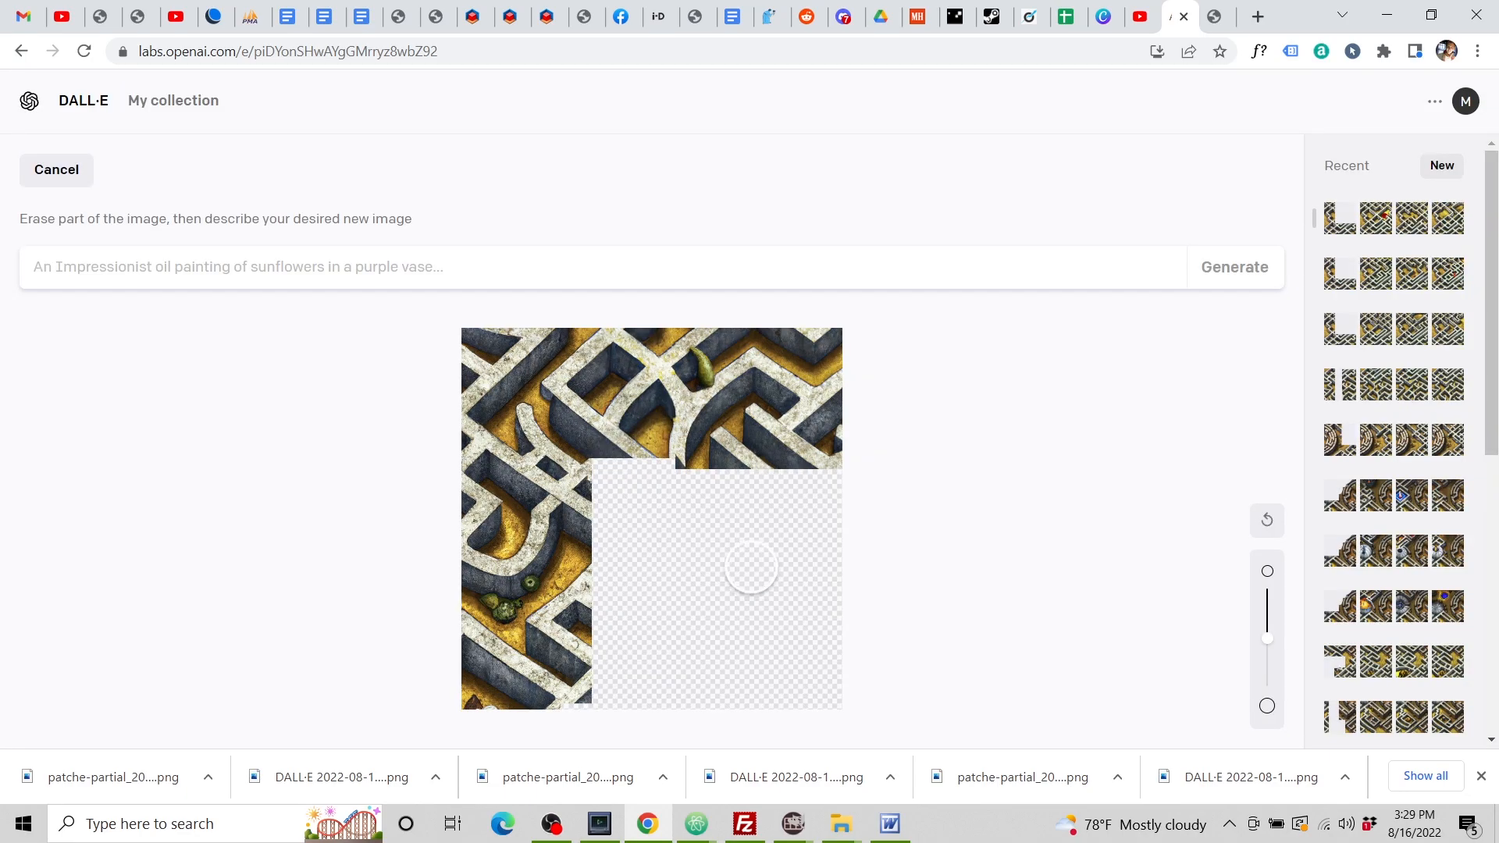
# Generate completions with the prompt "A small part of the Labyrinth of Minos. Isometric view. Larry Elmore fantasy painting, highly detailed, trending on Artstation.".
pyautogui.click(443, 266)
pyautogui.write('A small part of the Labyrinth of Minos. Isometric view. Larry Elmore fantasy painting, highly detailed, trending on Artstation.')
pyautogui.click(1210, 268)
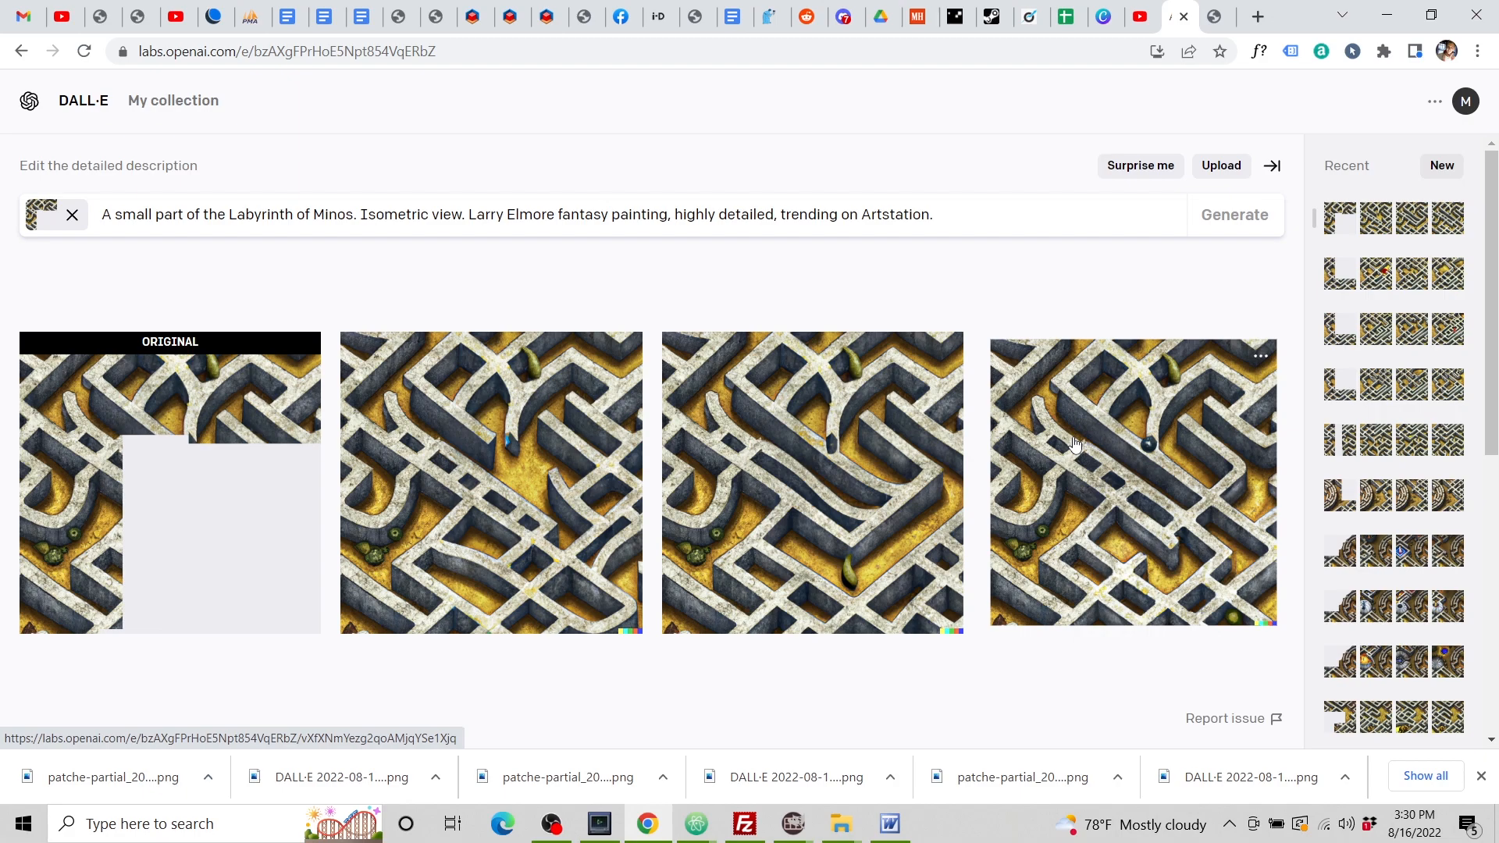
# Download the variation with a second green gourd low in the maze and upload it in PATCH-E as the frame's lower-right tile completion.
pyautogui.click(850, 578)
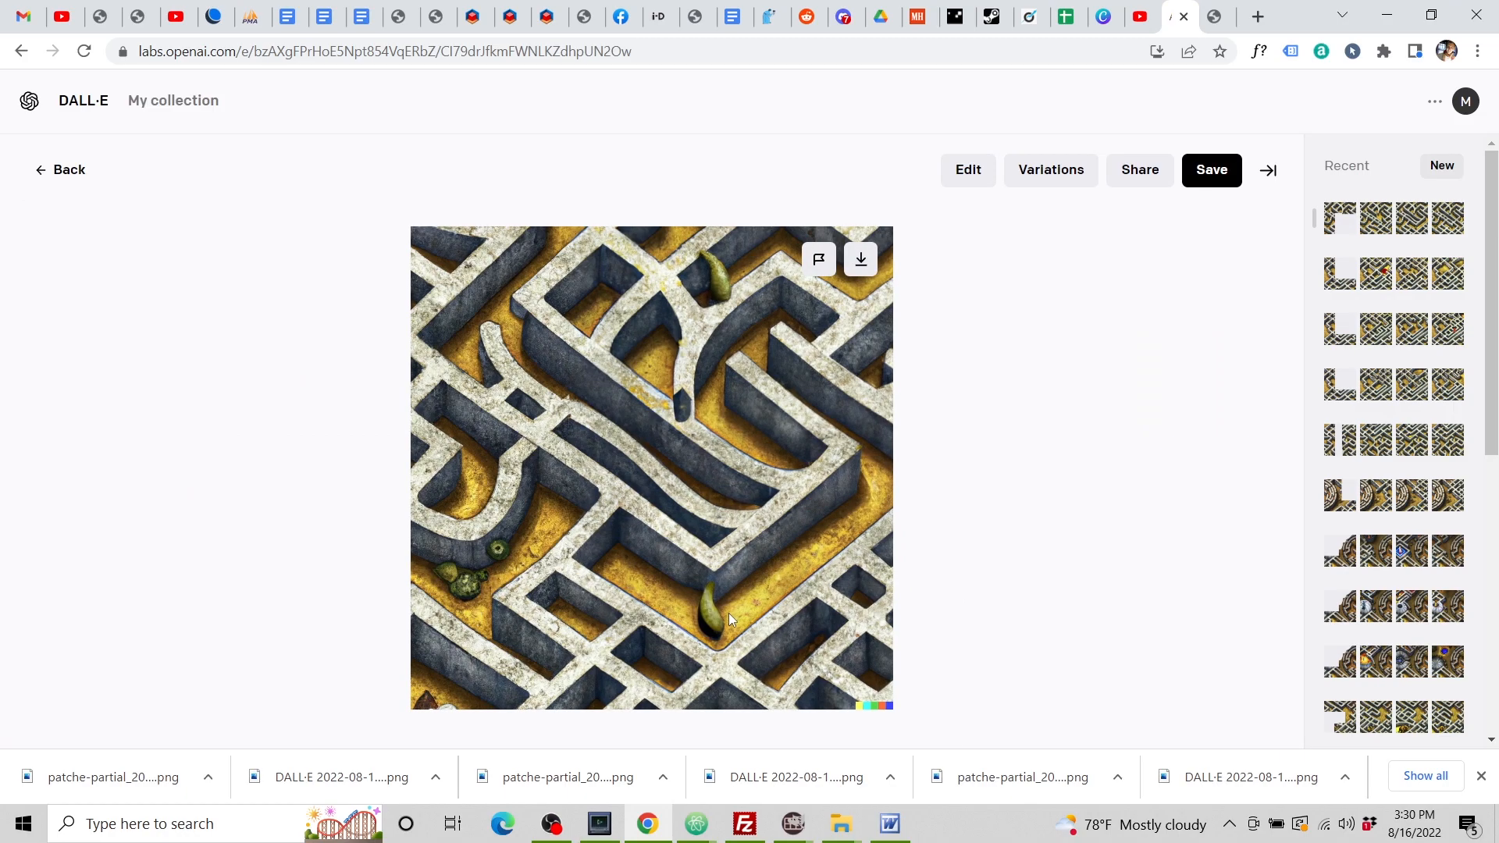
pyautogui.click(863, 264)
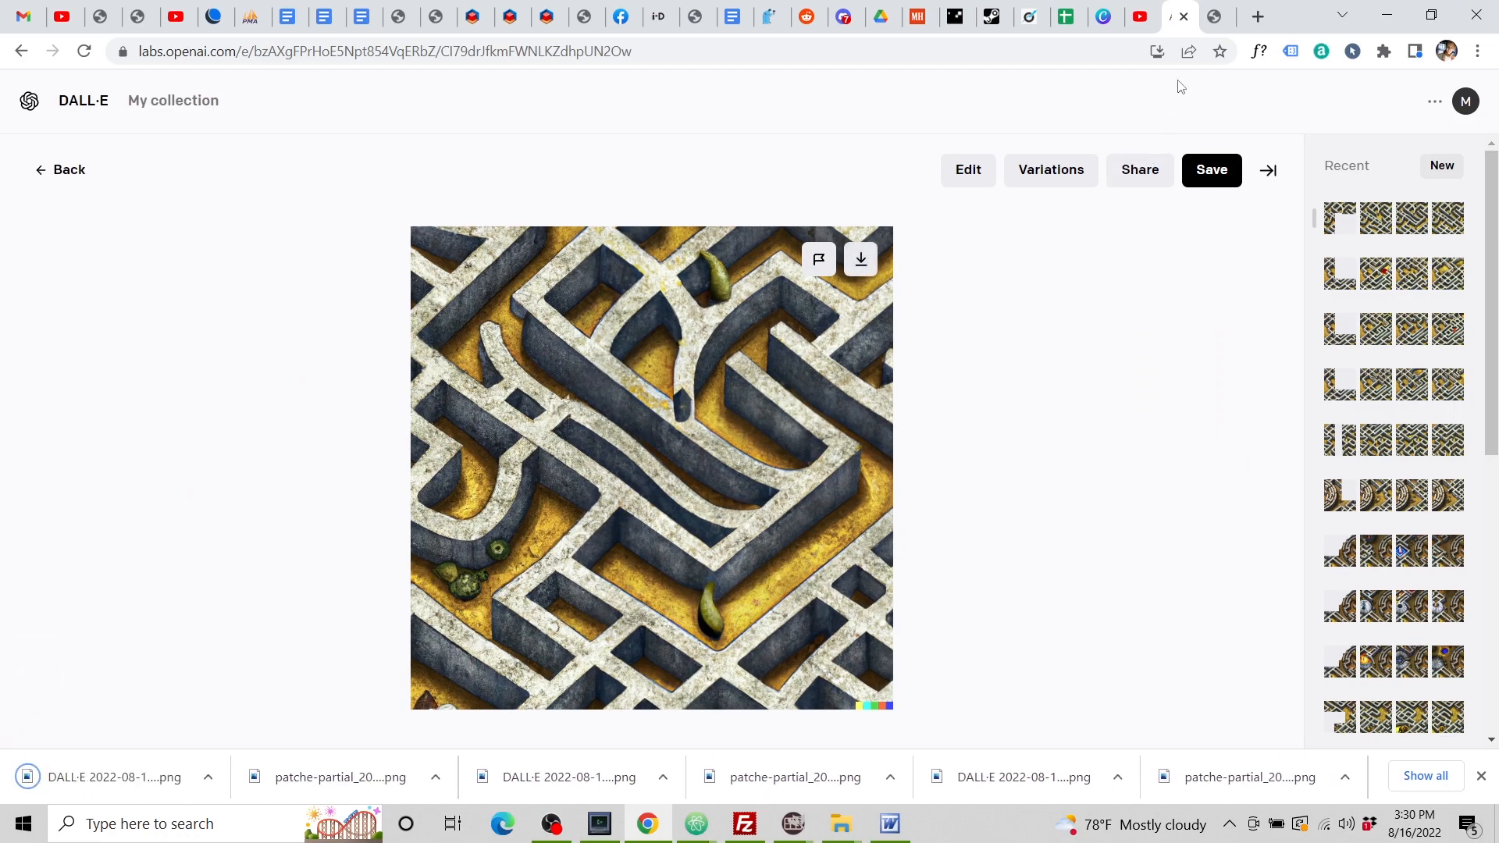
pyautogui.click(1206, 22)
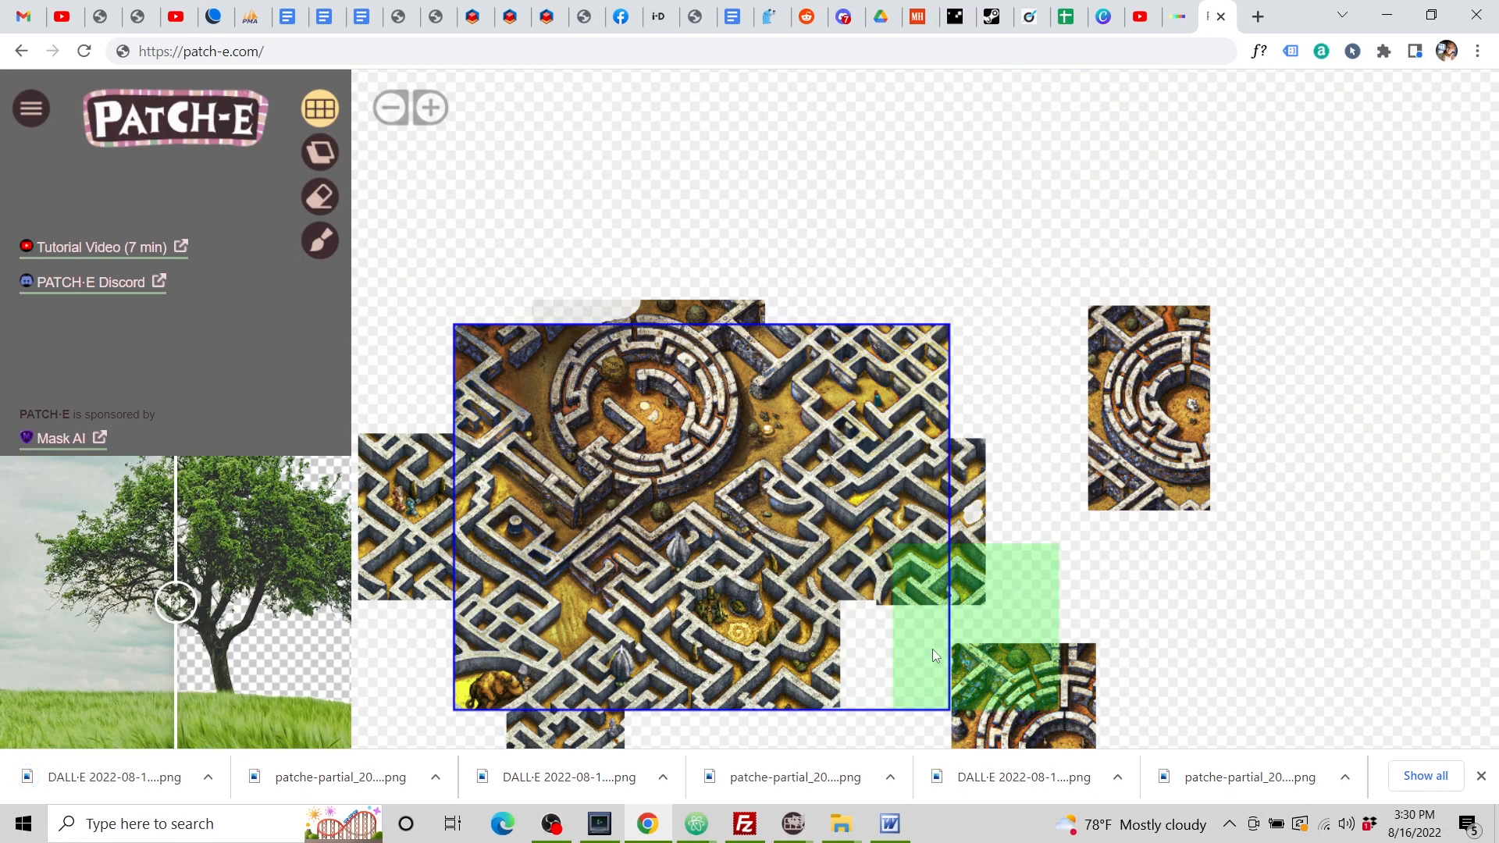
pyautogui.rightClick(902, 652)
pyautogui.click(954, 701)
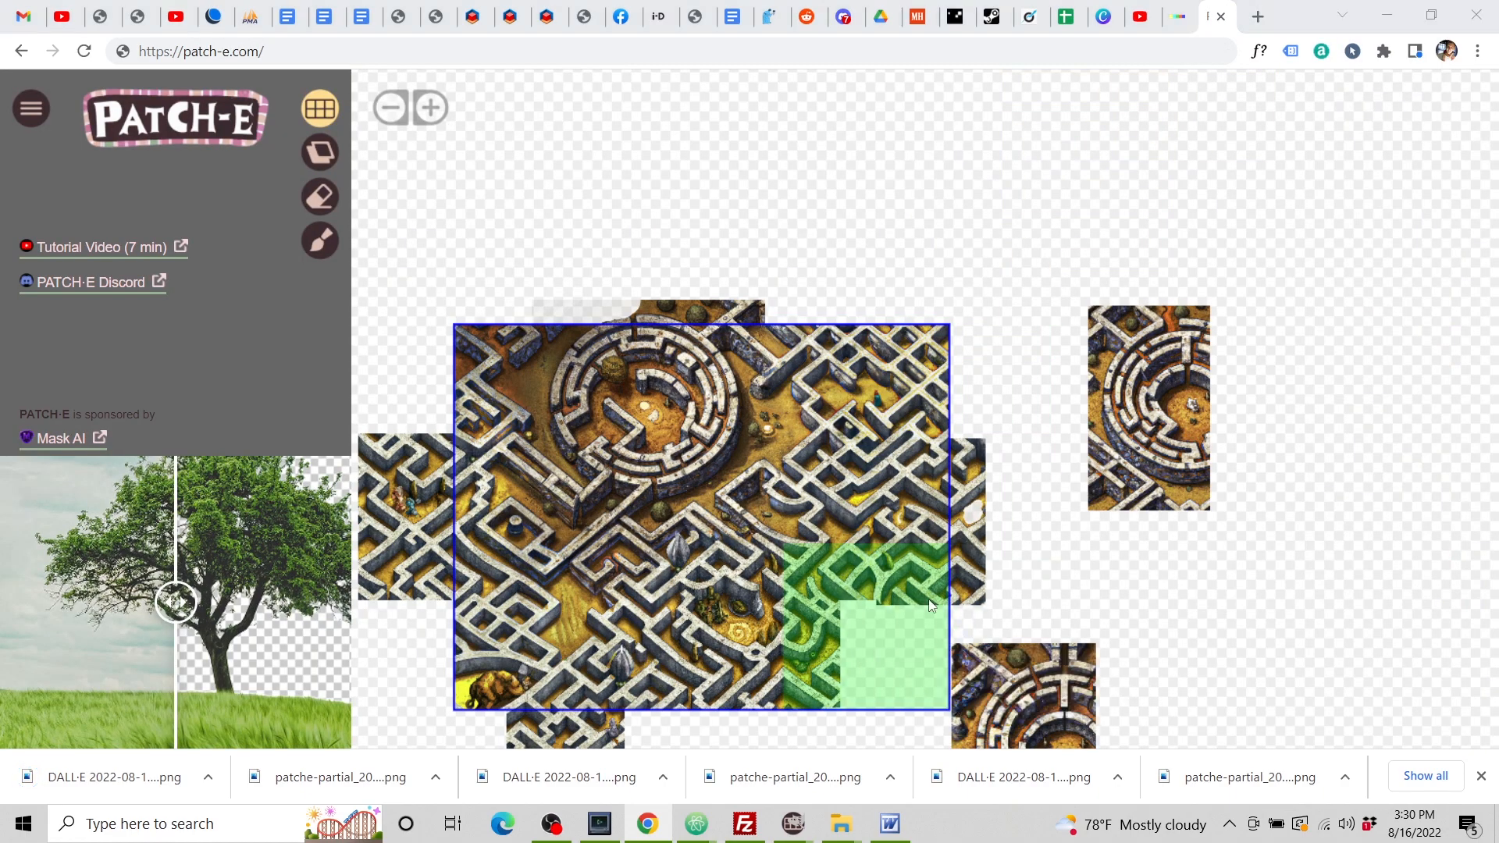
pyautogui.click(742, 392)
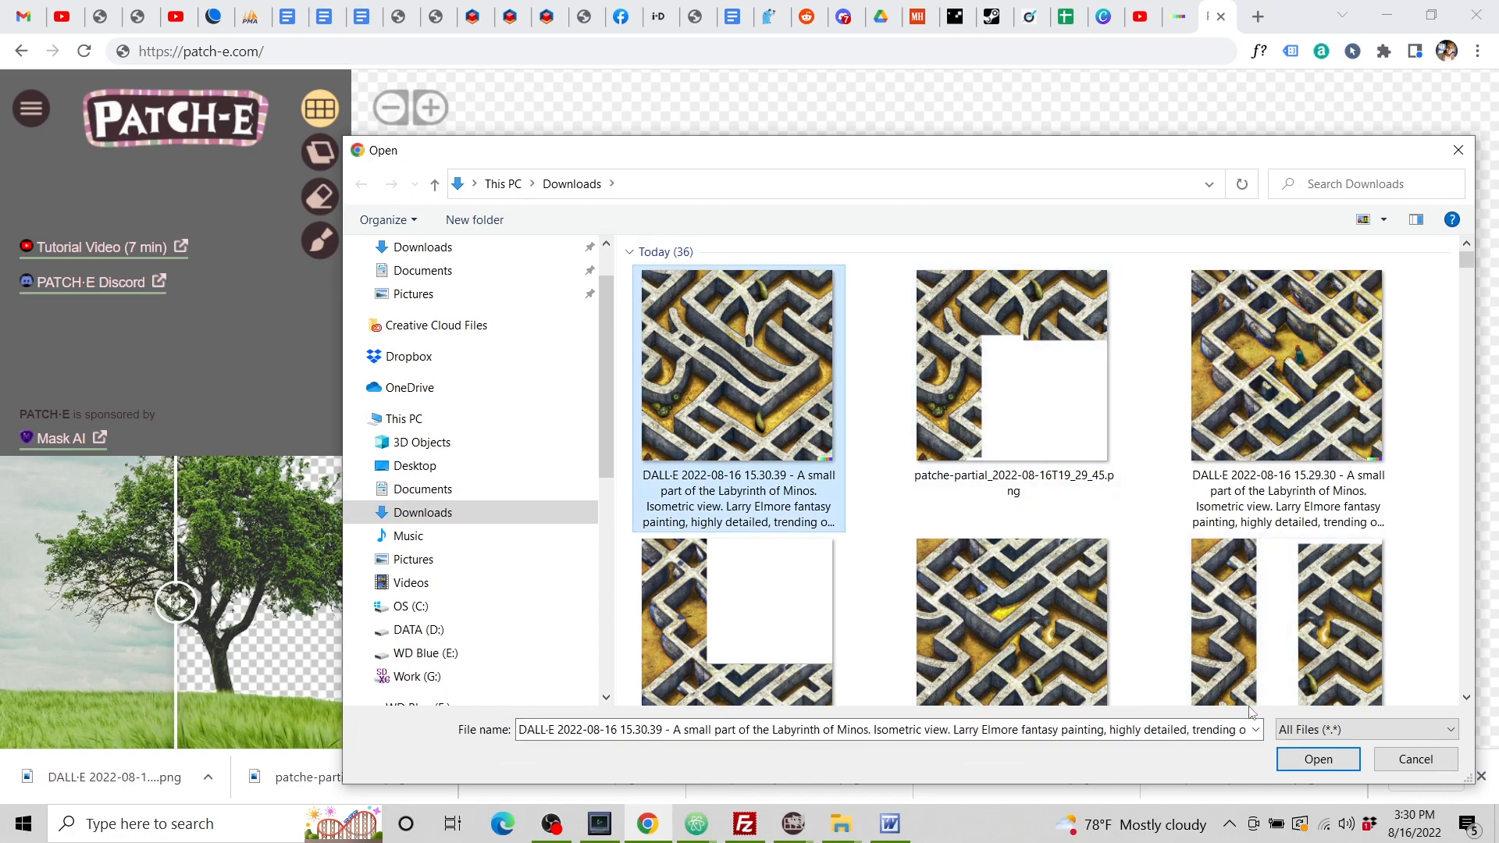
pyautogui.click(1317, 759)
# Download the partial image of the tile straddling the frame's lower edge at its lower-left corner.
pyautogui.scroll(-2, 902, 513)
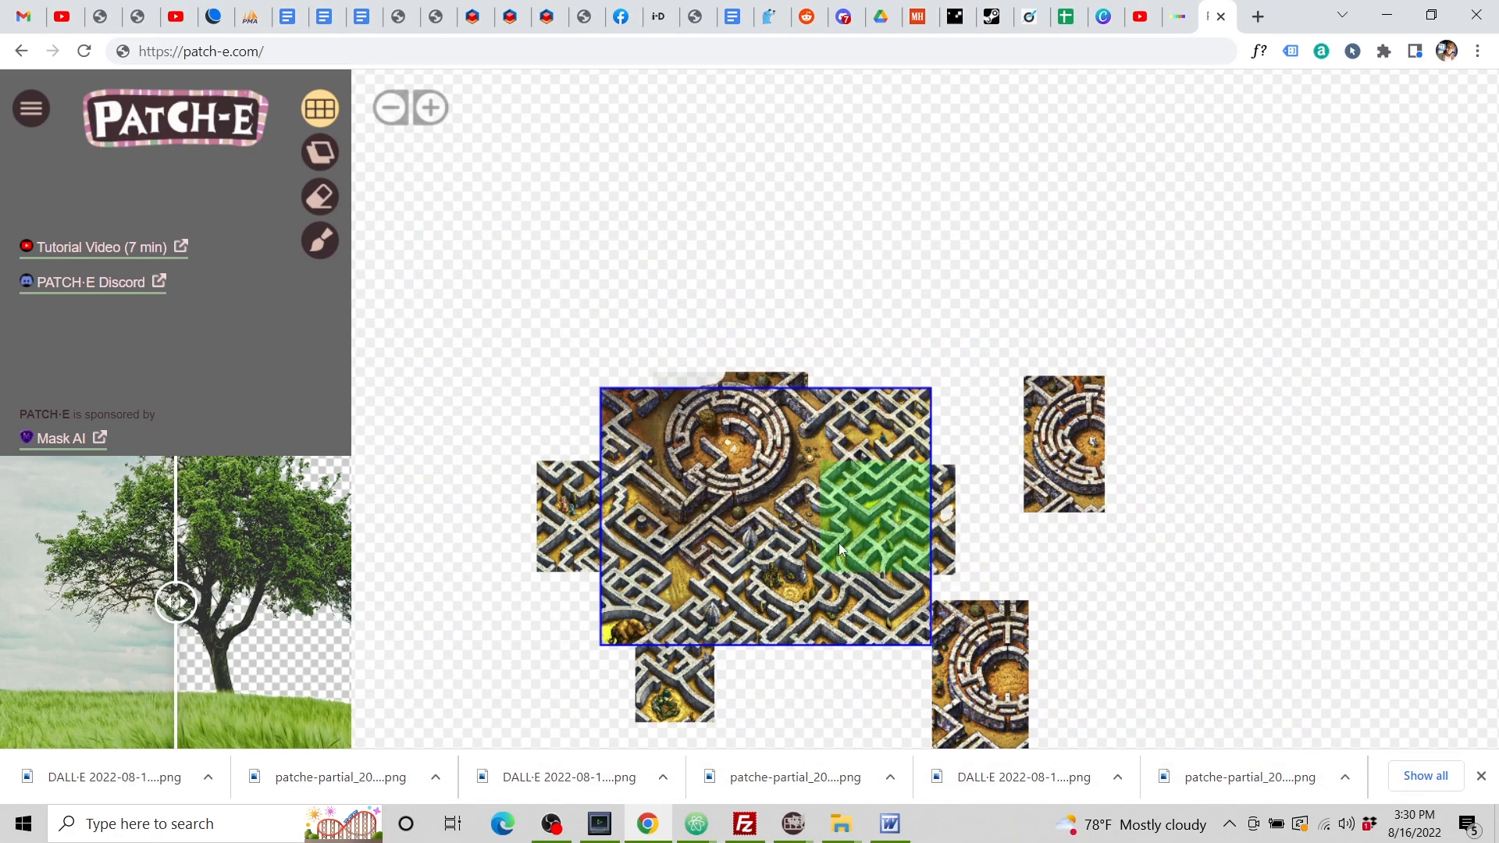
pyautogui.moveTo(956, 331); pyautogui.dragTo(981, 256)
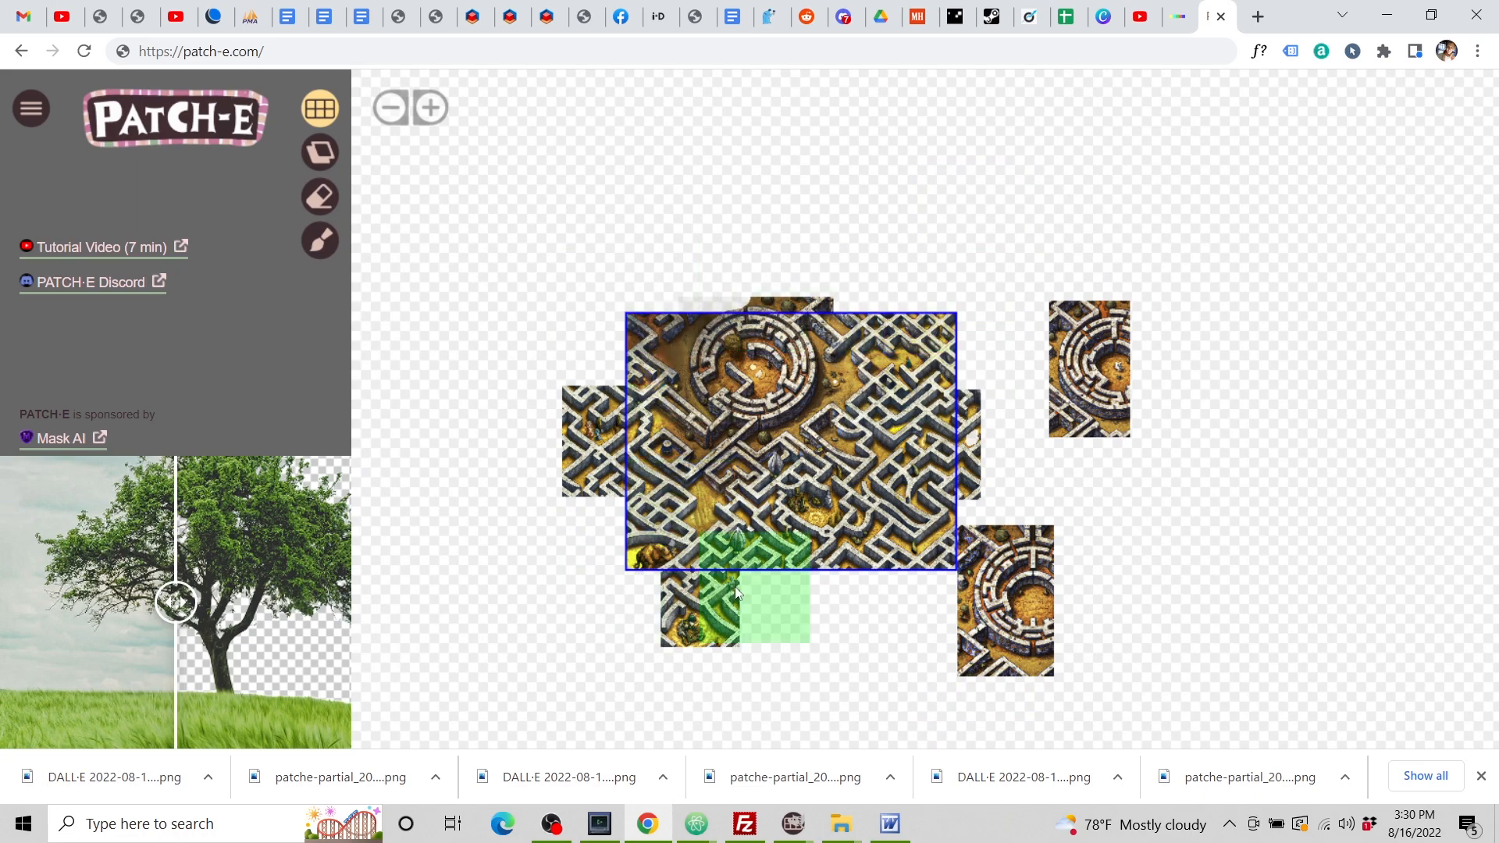
pyautogui.click(676, 595)
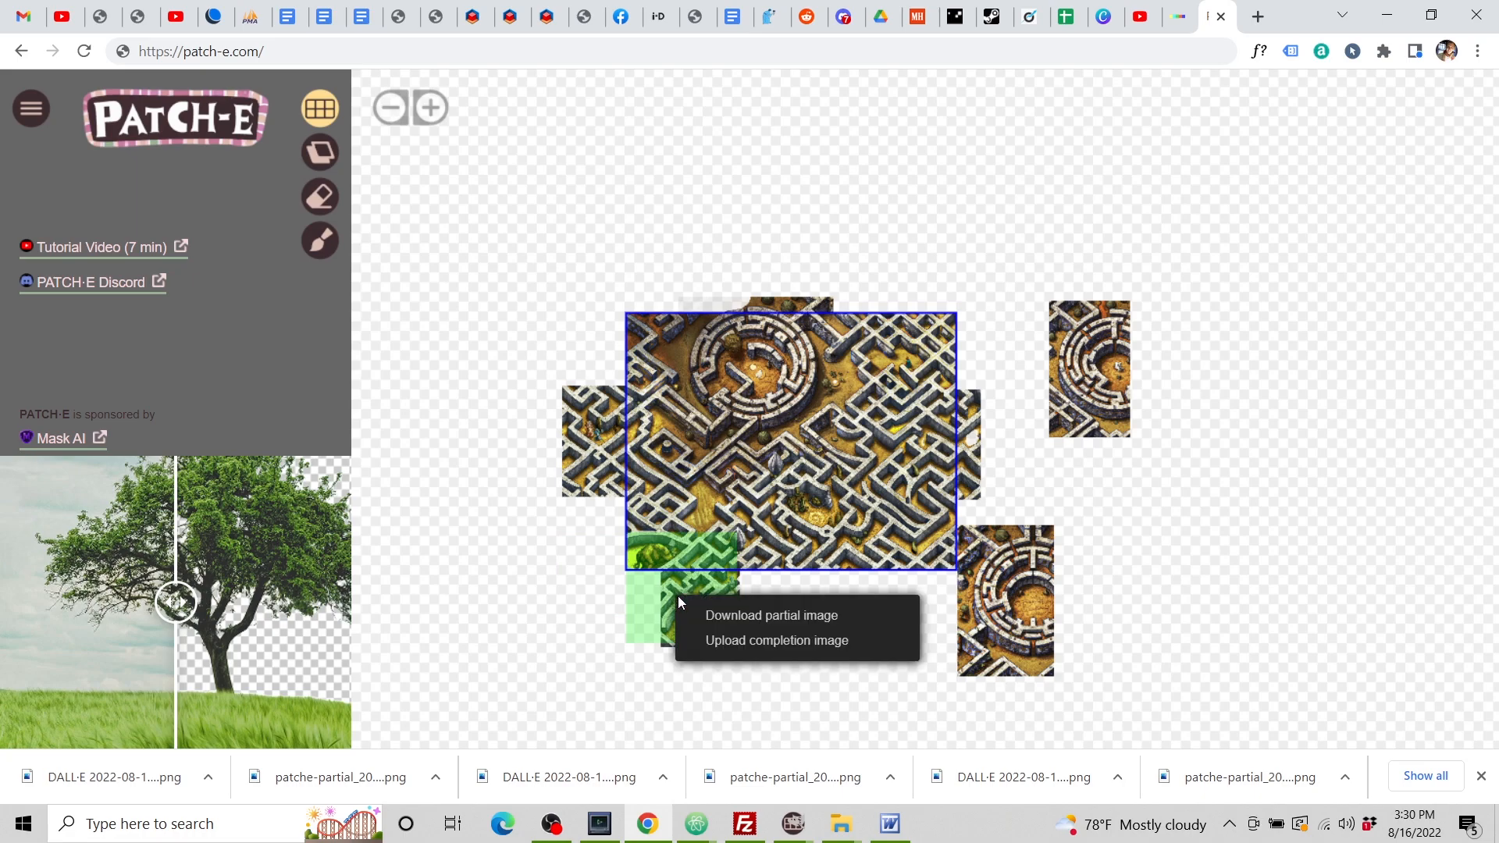
pyautogui.click(760, 615)
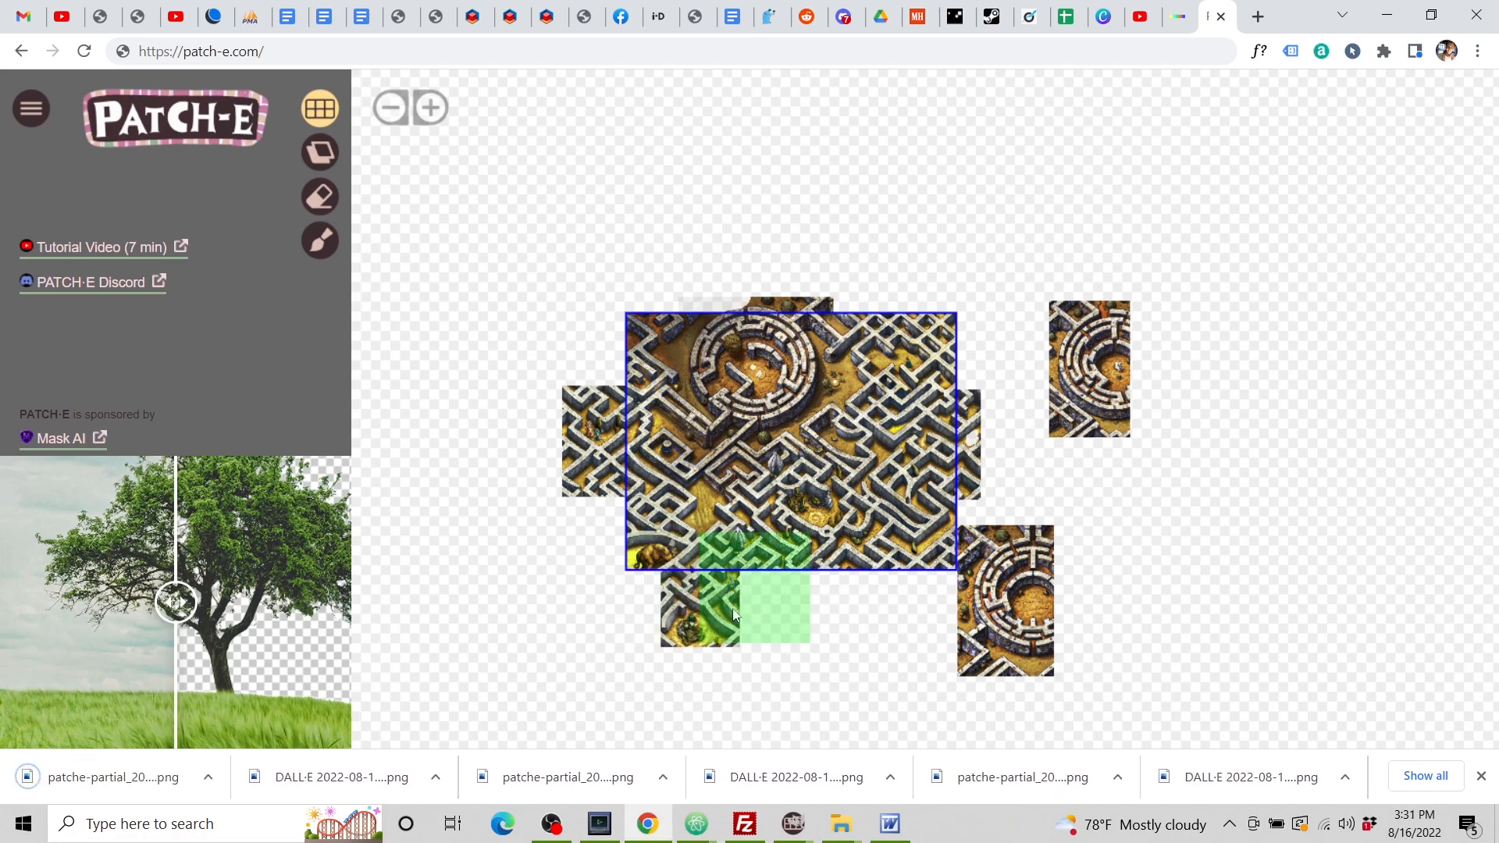
# Return to DALL·E, upload patche-partial_2022-08-16T19_30_59.png, accept the full crop and open it for editing.
pyautogui.click(1184, 19)
pyautogui.click(76, 175)
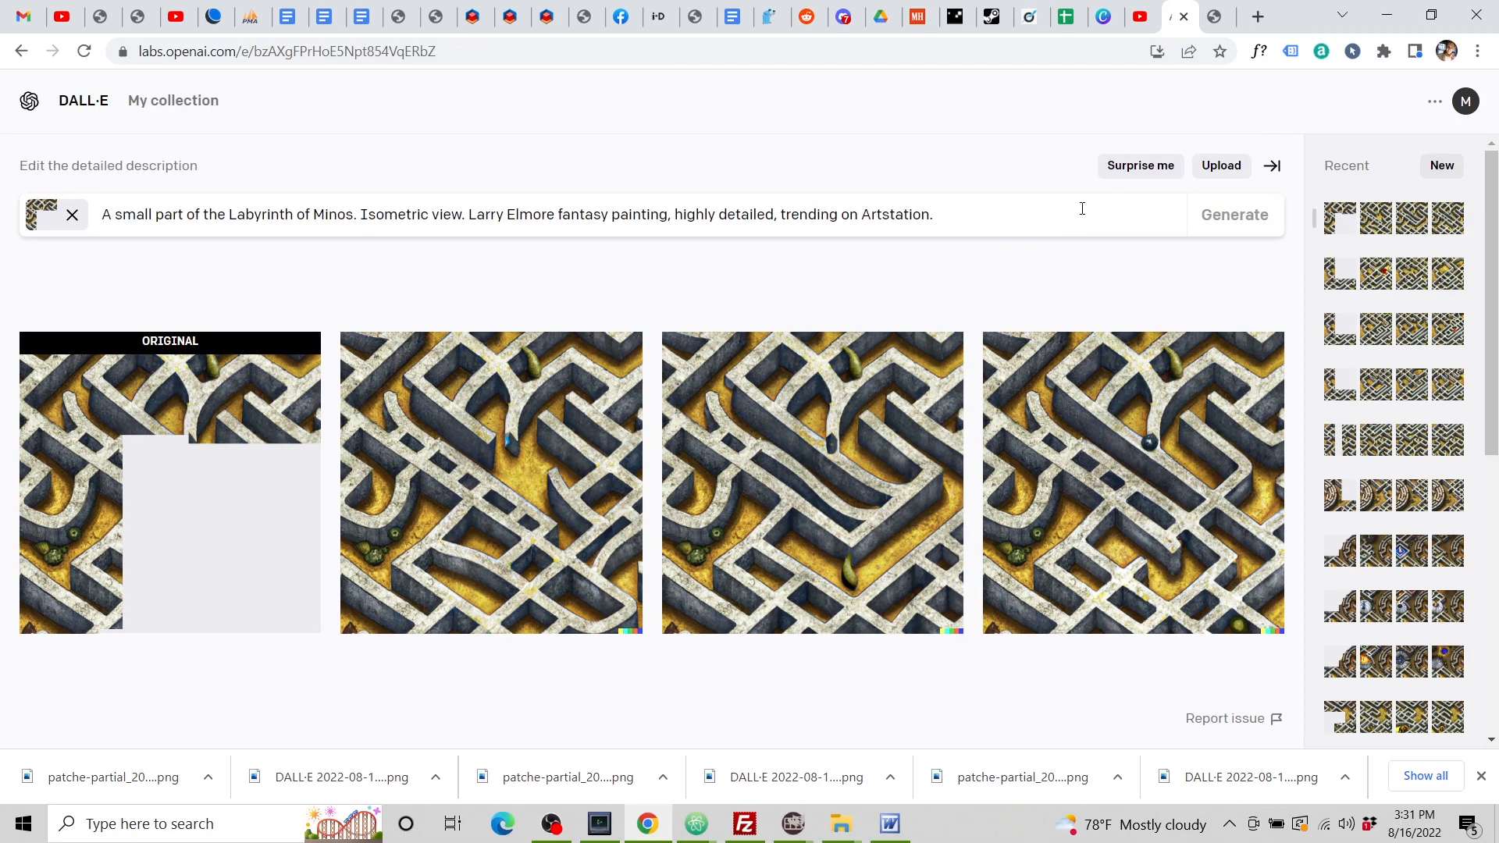
pyautogui.click(1220, 166)
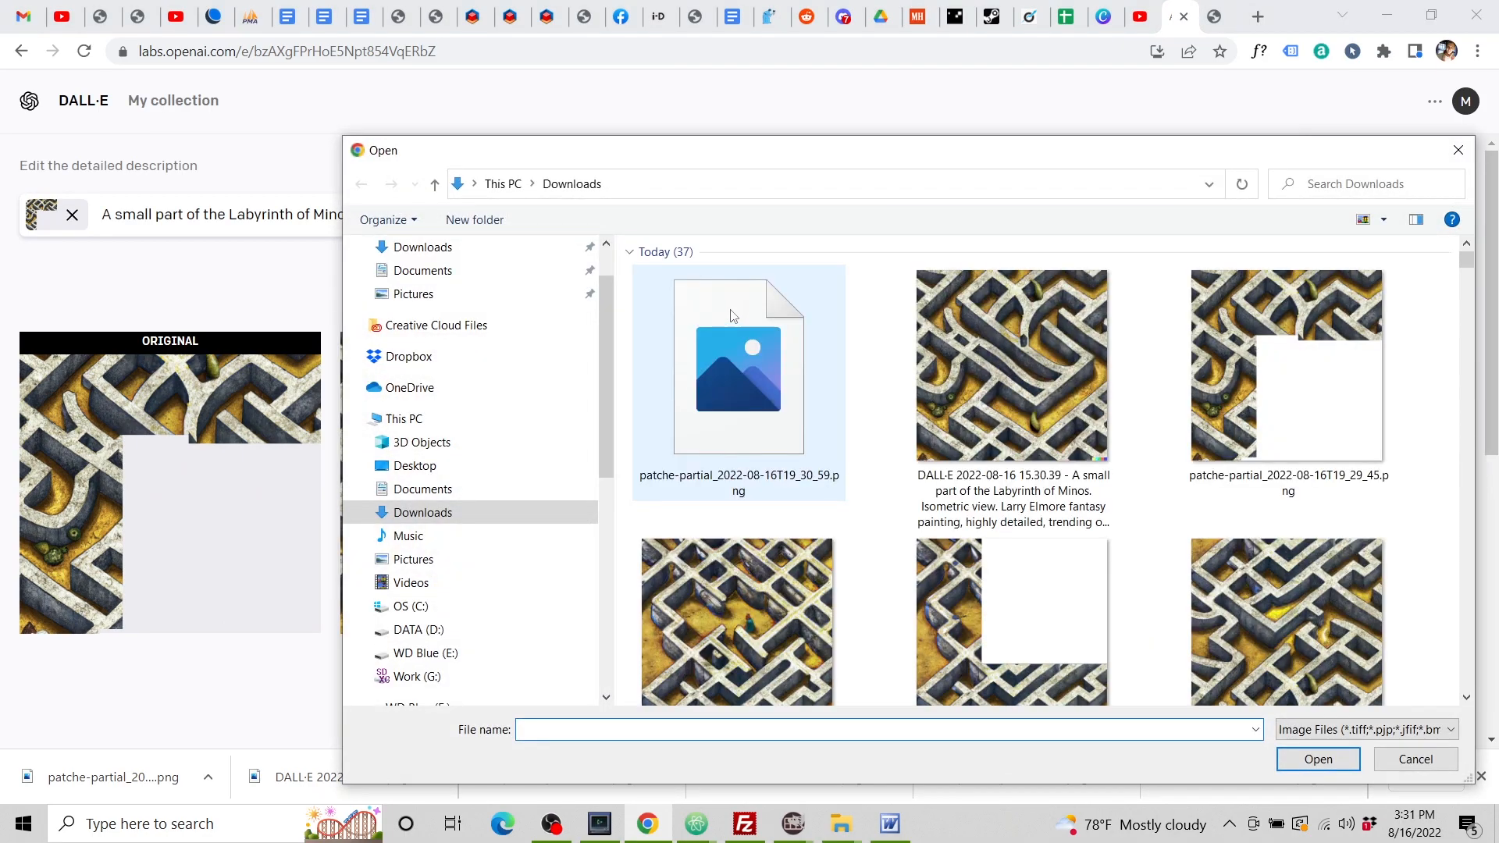
pyautogui.click(728, 316)
pyautogui.click(1311, 761)
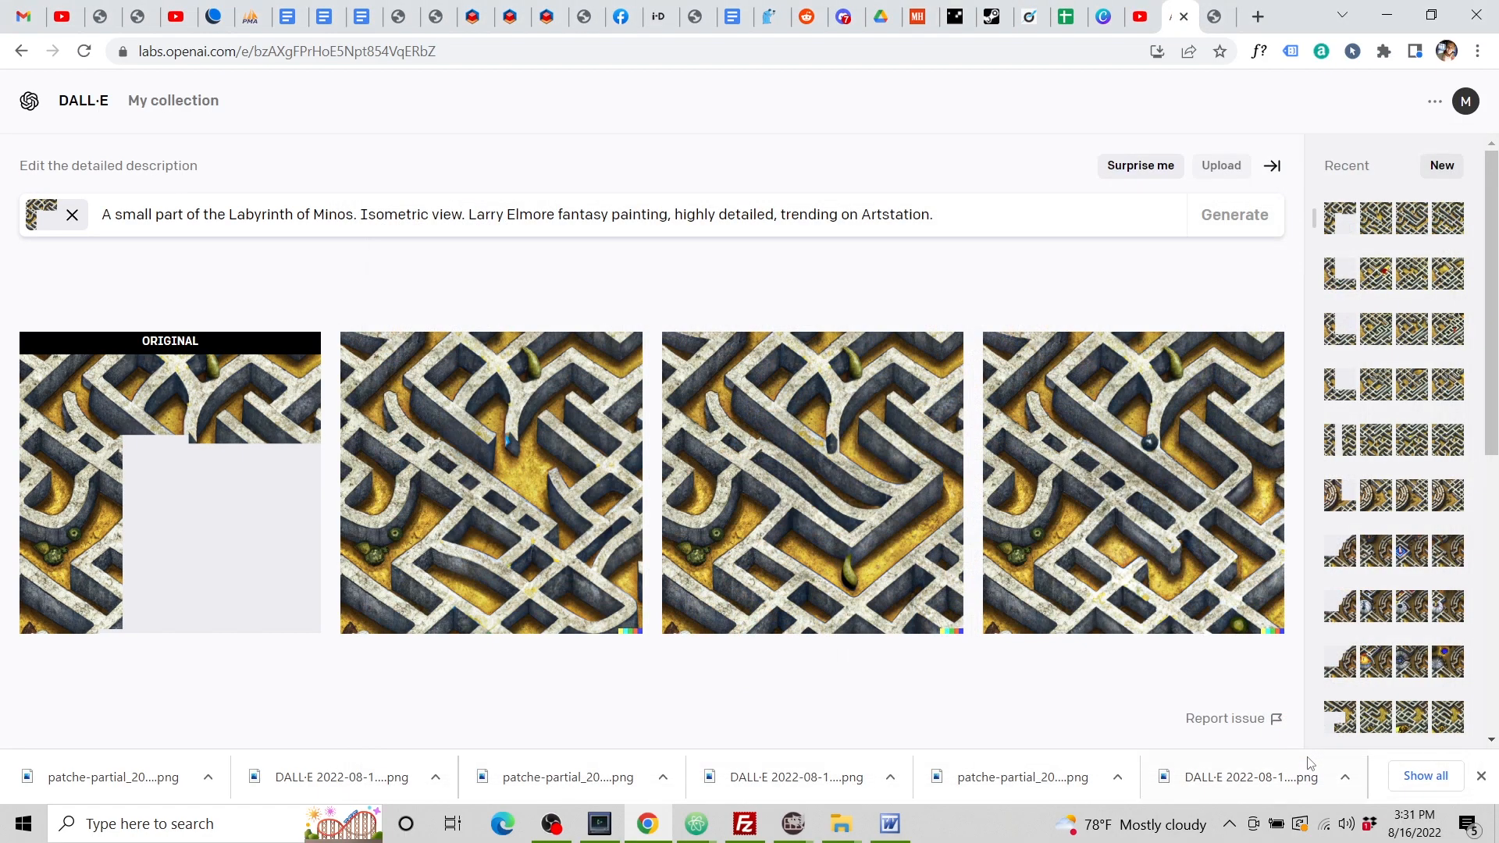
pyautogui.click(805, 606)
pyautogui.click(739, 590)
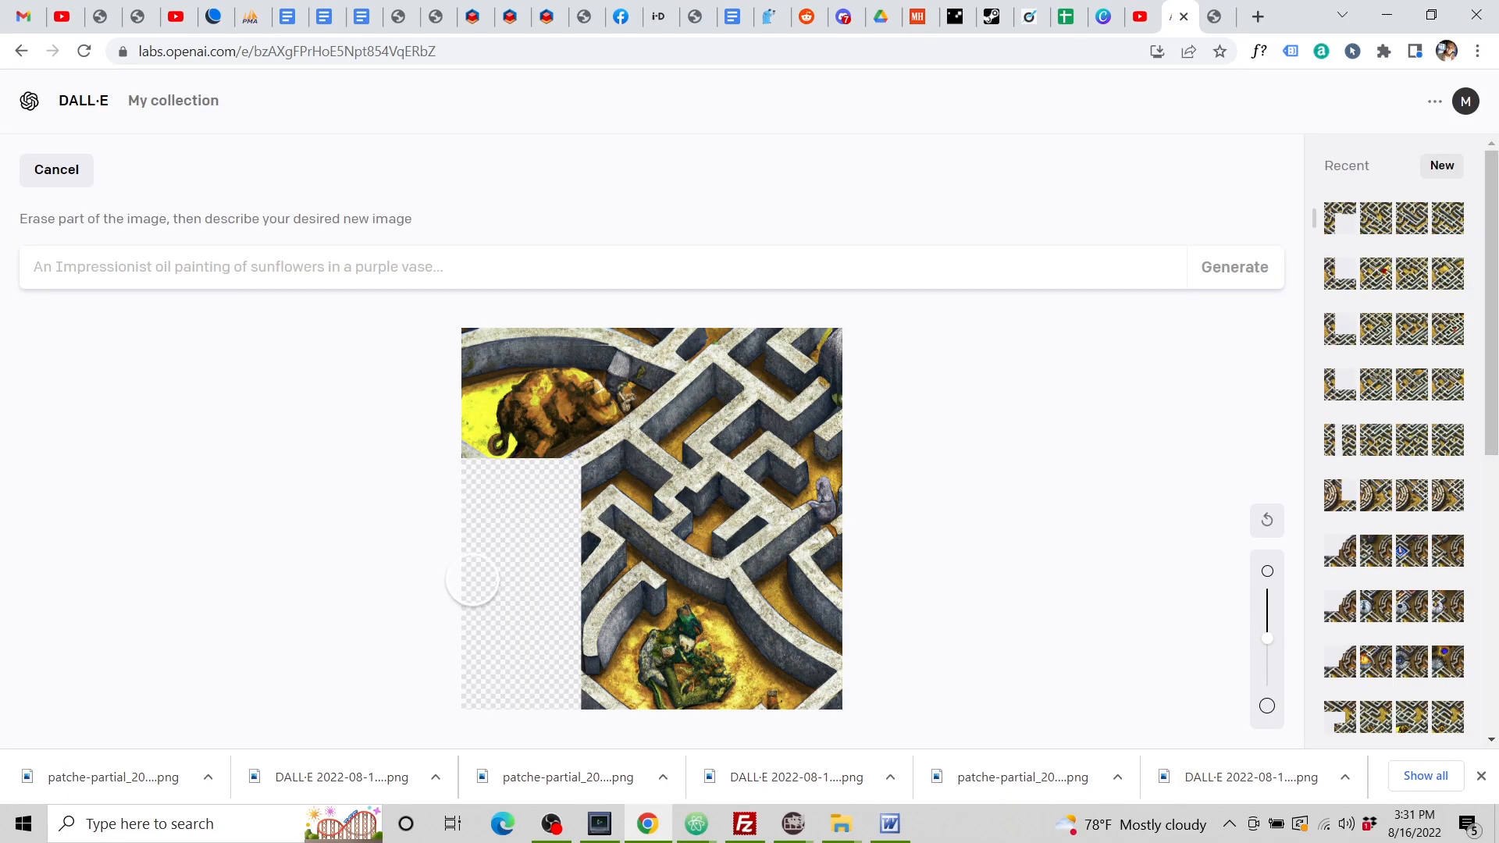
# Generate completions with the prompt "A small part of the Labyrinth of Minos. Isometric view. Larry Elmore fantasy painting, highly detailed, trending on Artstation.".
pyautogui.write('A small part of the Labyrinth of Minos. Isometric view. Larry Elmore fantasy painting, highly detailed, trending on Artstation.')
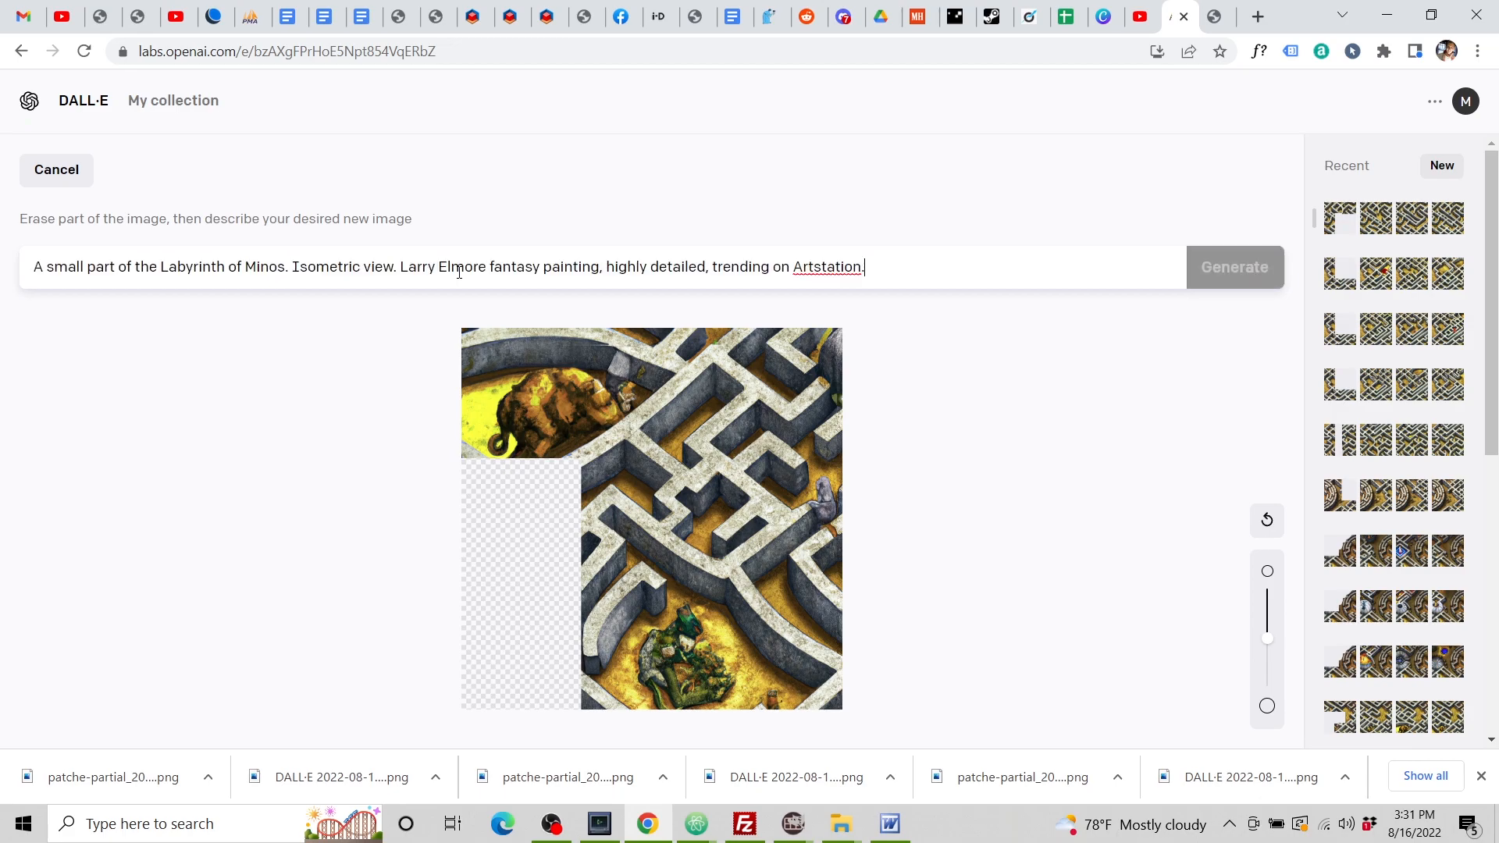
pyautogui.click(1214, 272)
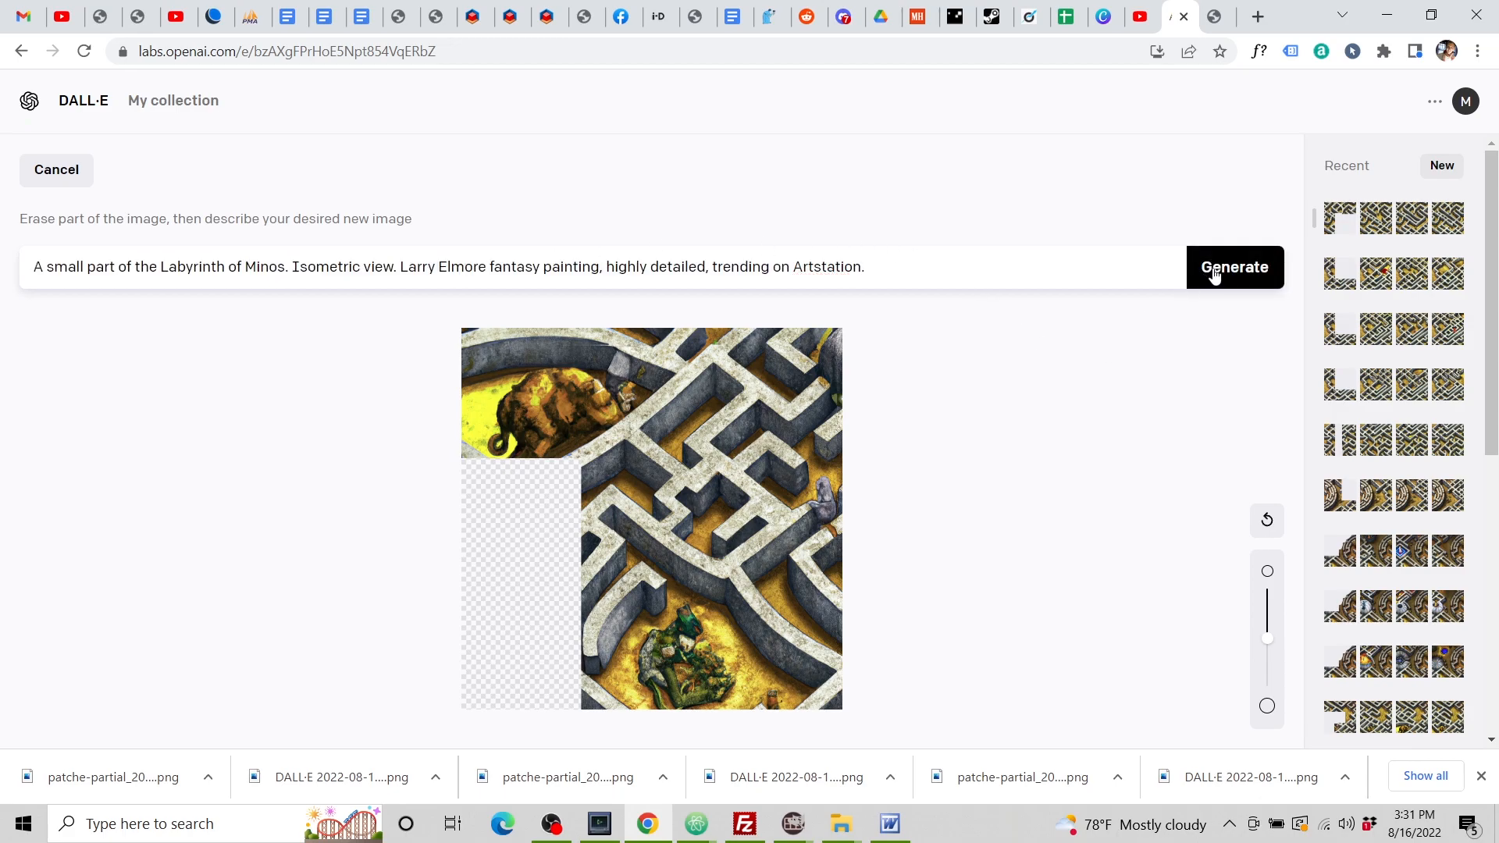
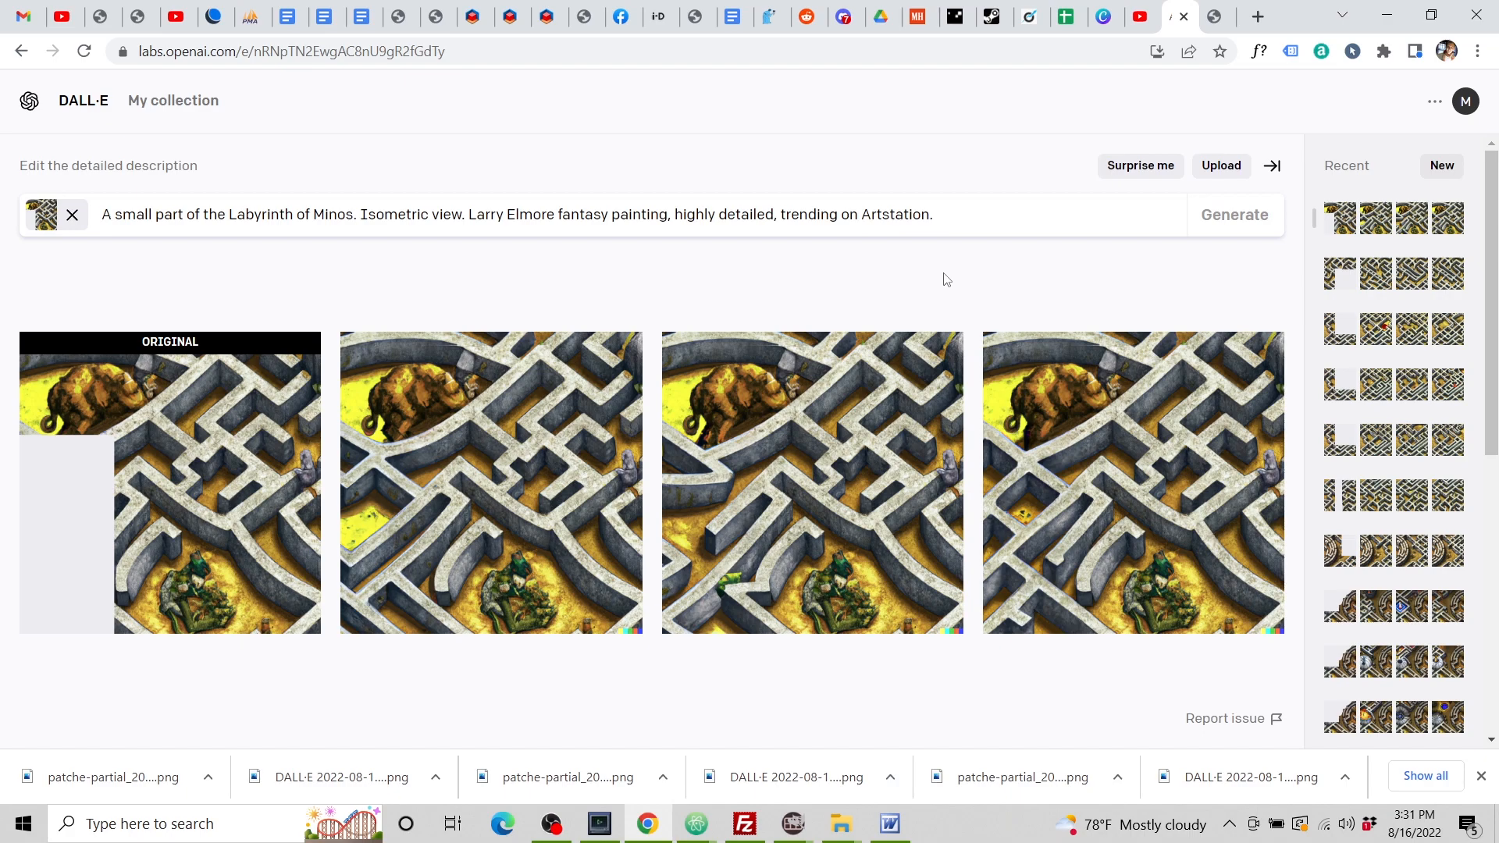
# Download the variation with a small walled square pit below the beast and upload it in PATCH-E as the lower-left corner tile's completion.
pyautogui.click(1134, 462)
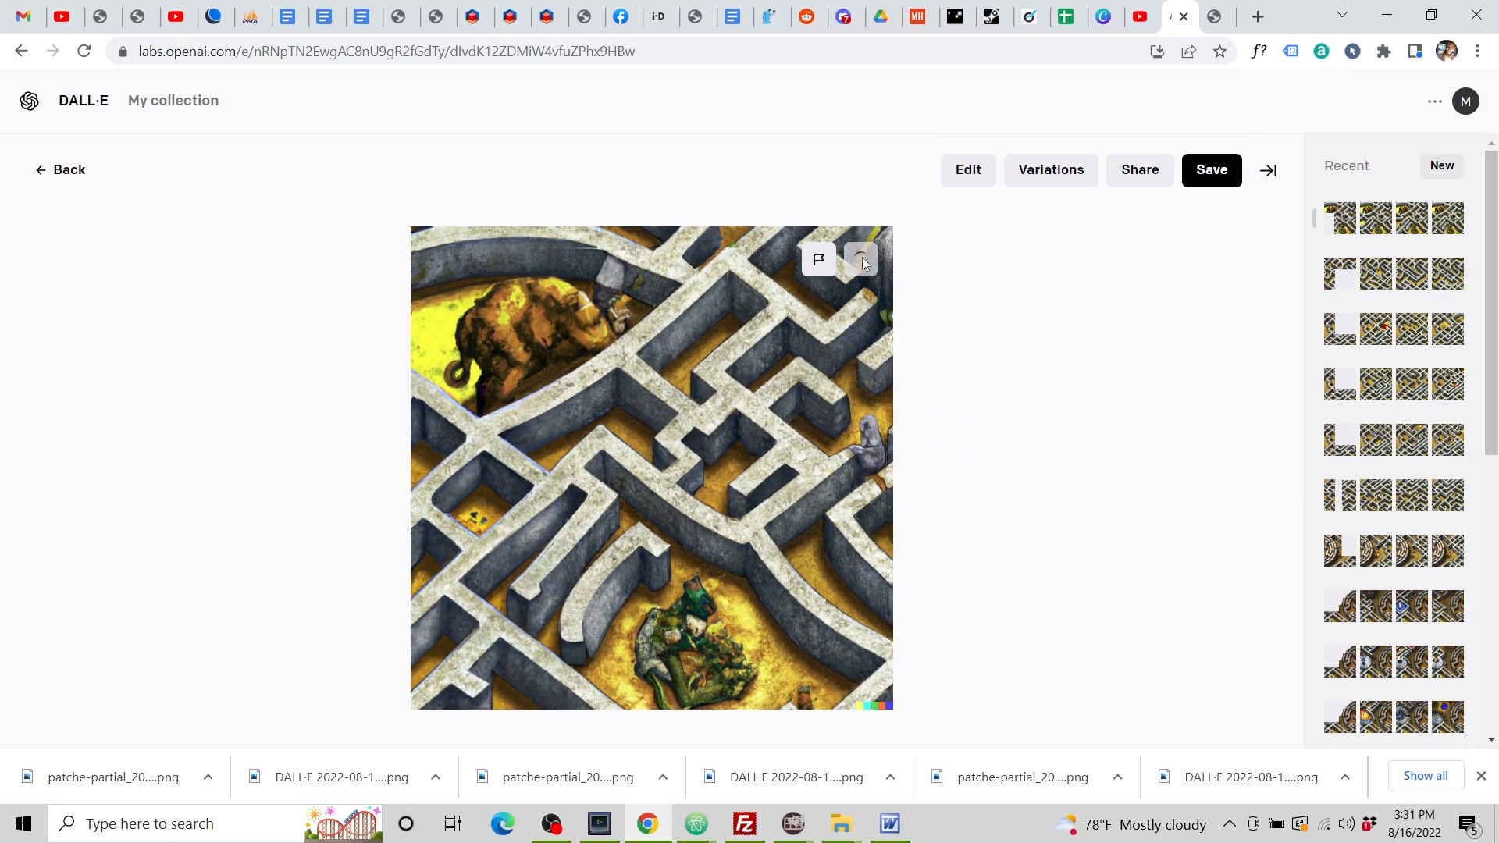
pyautogui.click(862, 260)
pyautogui.click(1216, 17)
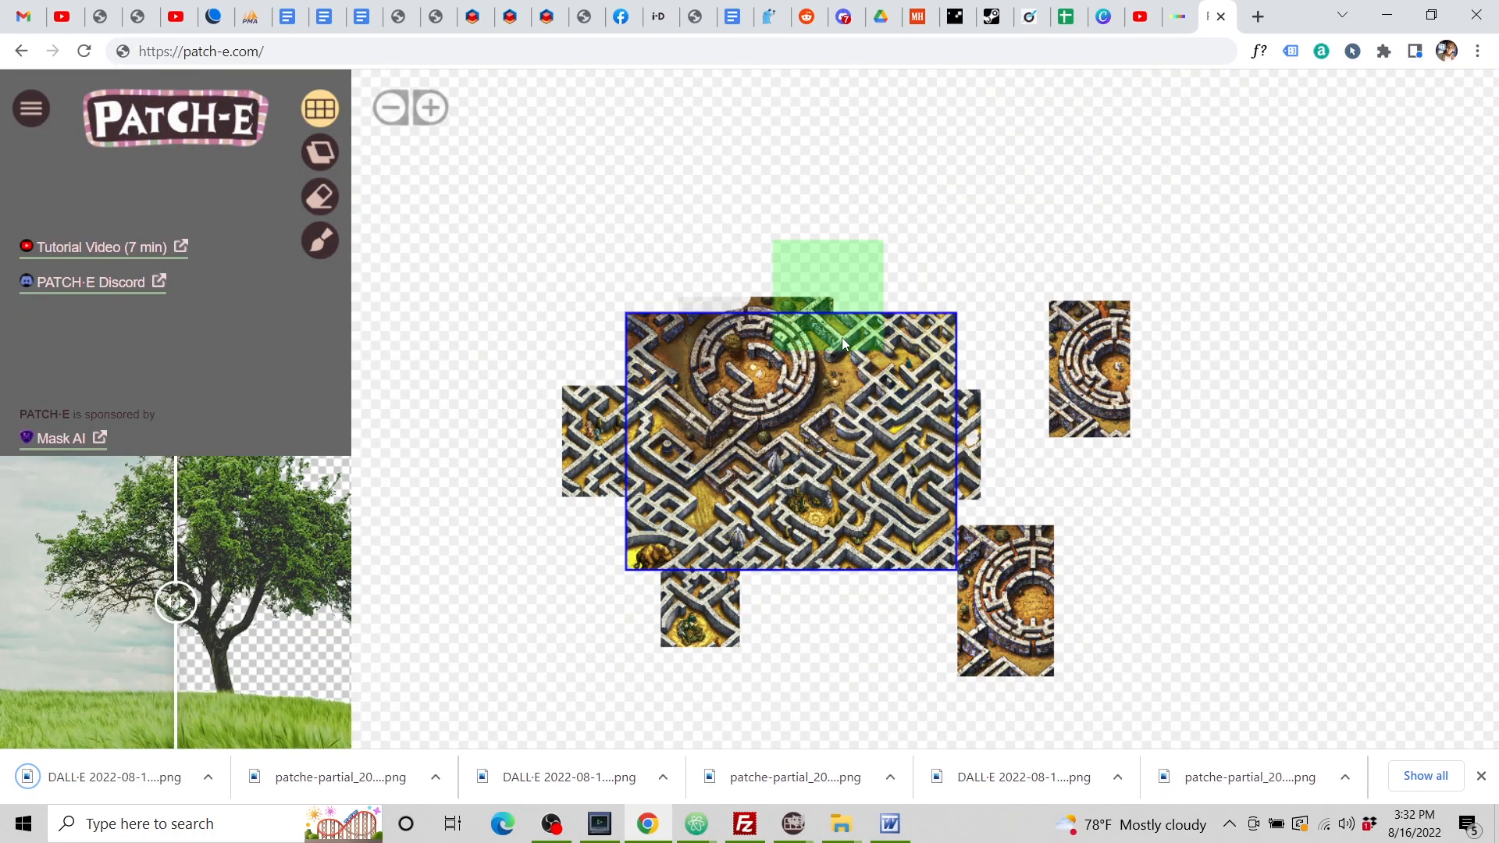
pyautogui.rightClick(675, 577)
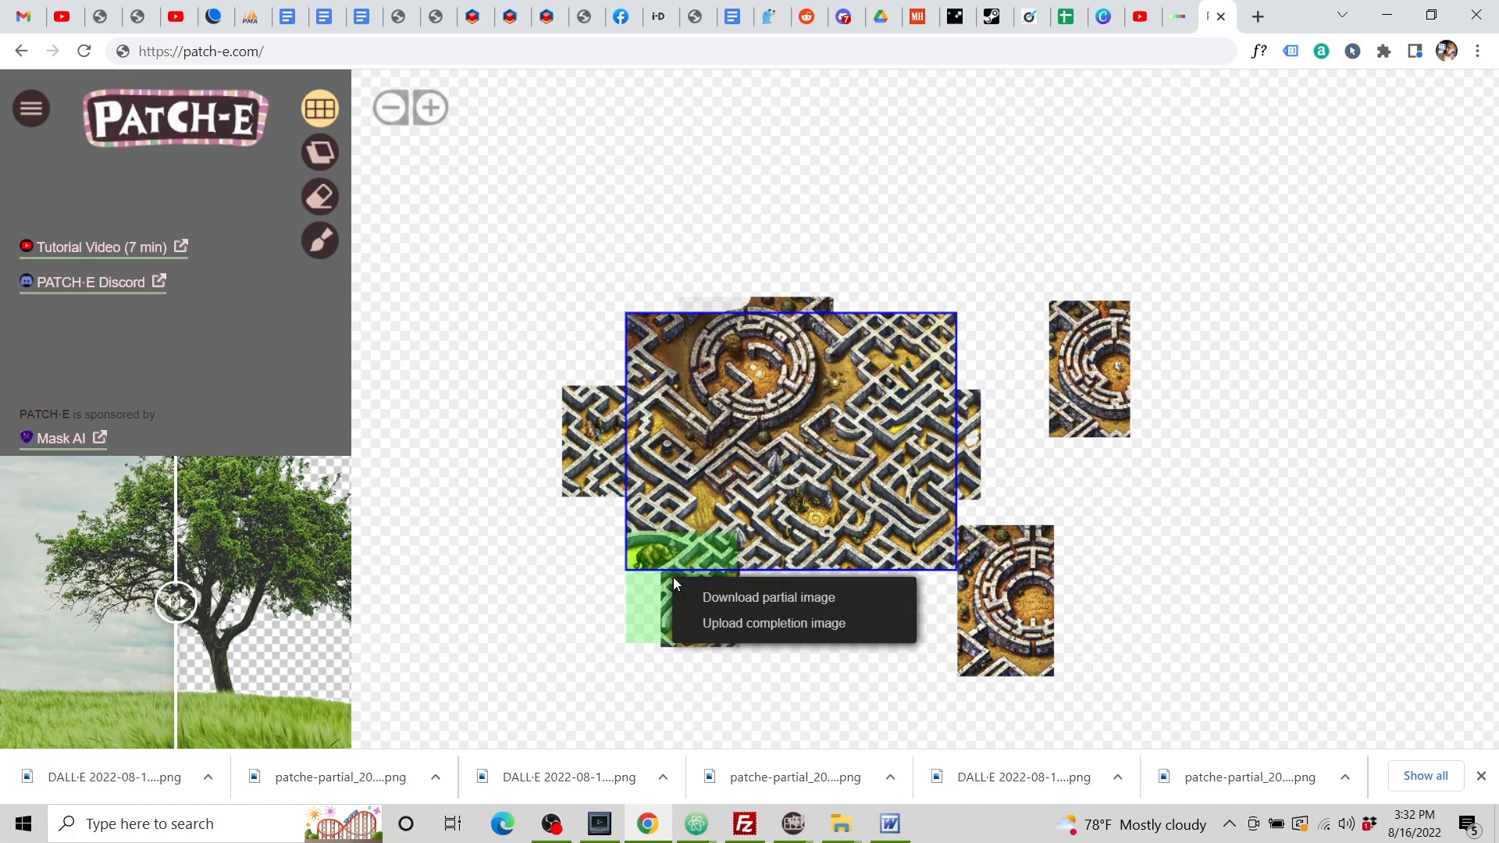
pyautogui.click(764, 621)
pyautogui.click(748, 372)
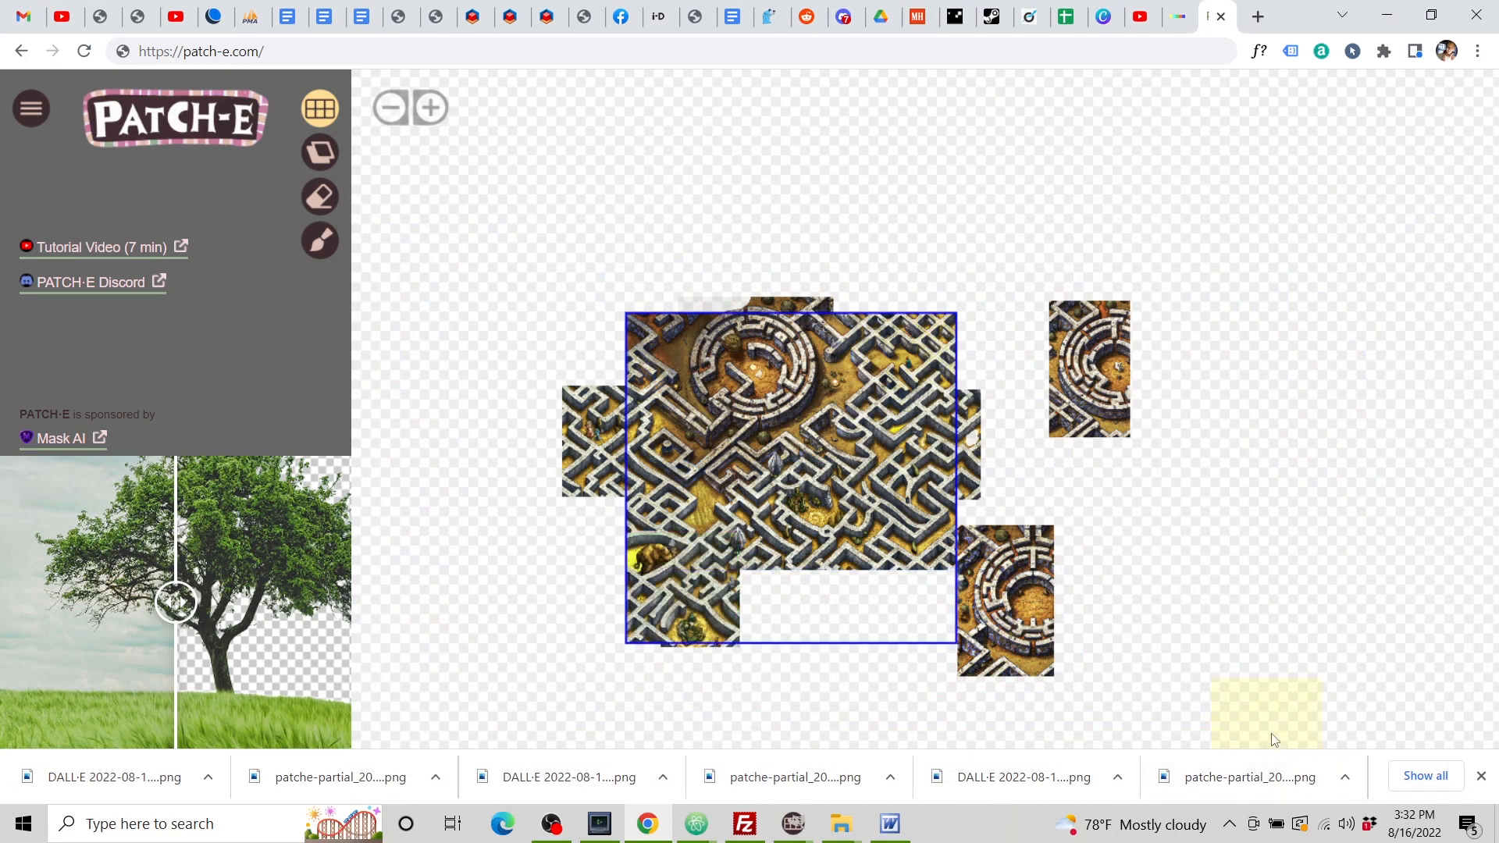
# Download the partial image over the blank bottom strip's left end and open patche-partial_2022-08-16T19_32_12.png in DALL·E for editing, uncropped.
pyautogui.rightClick(753, 612)
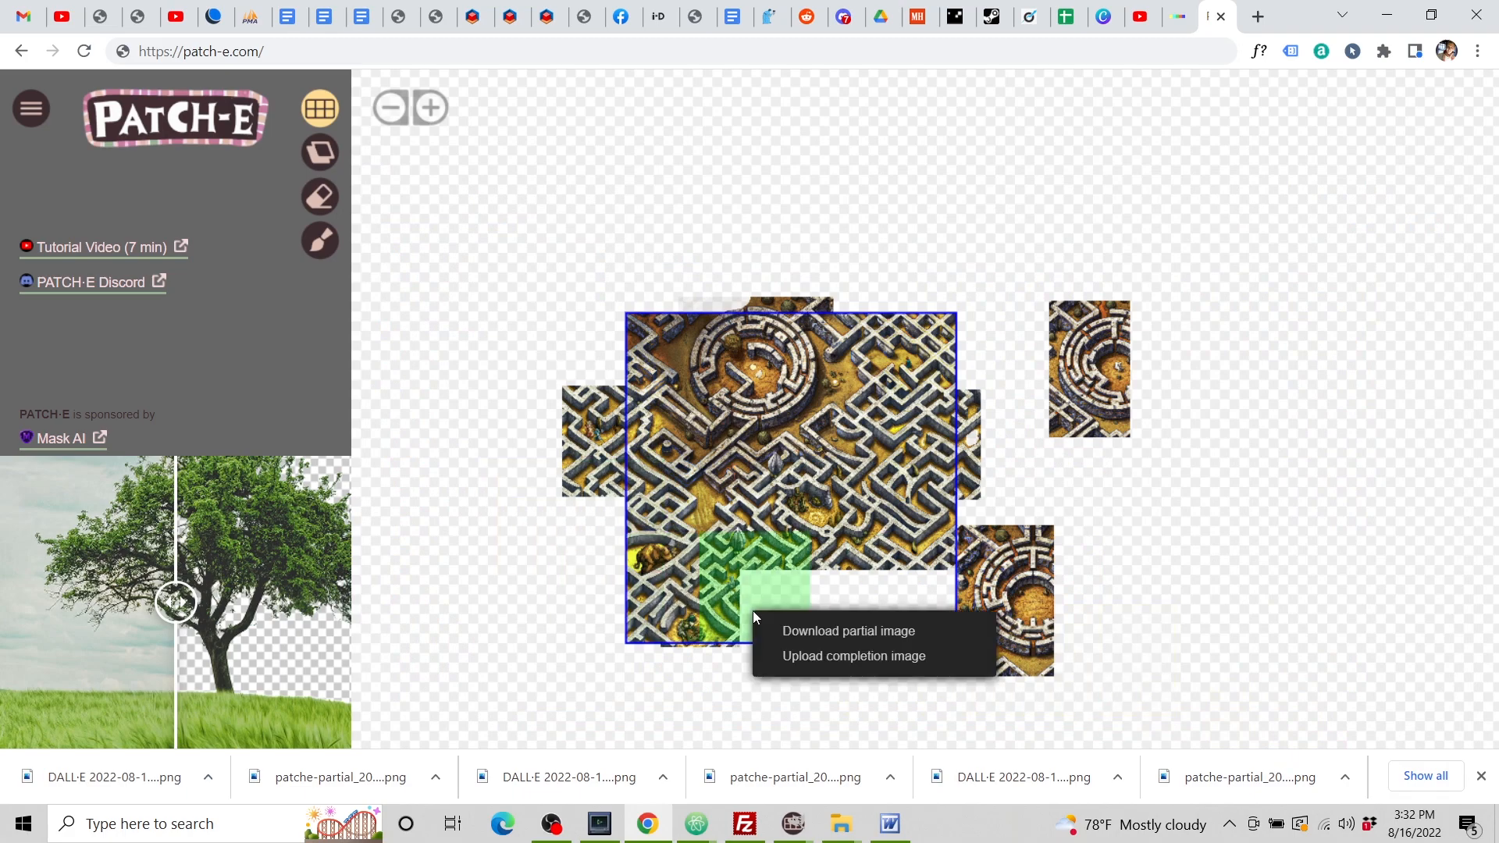
pyautogui.click(798, 629)
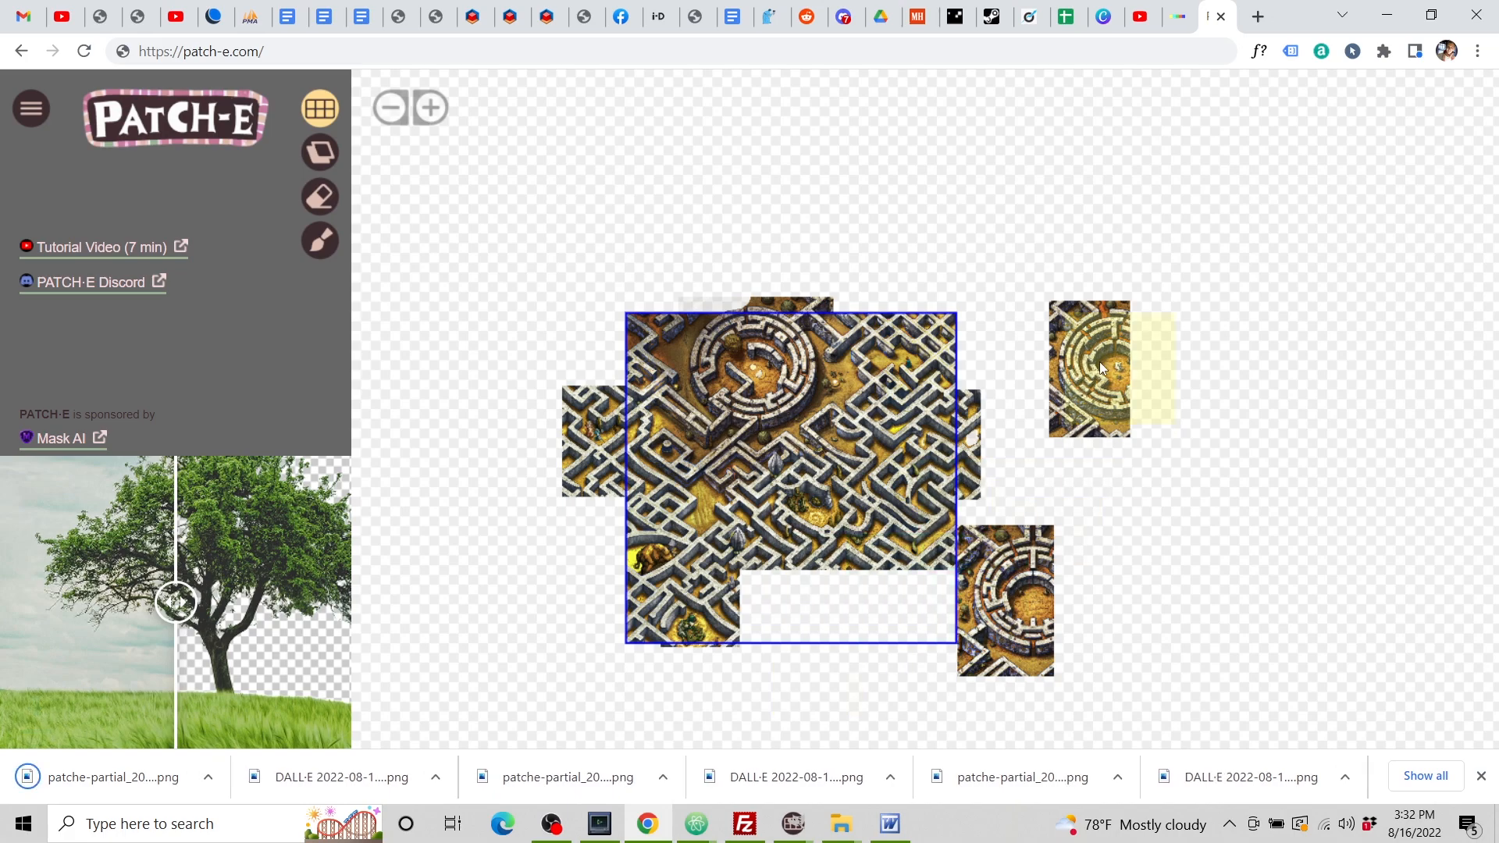
pyautogui.click(1173, 22)
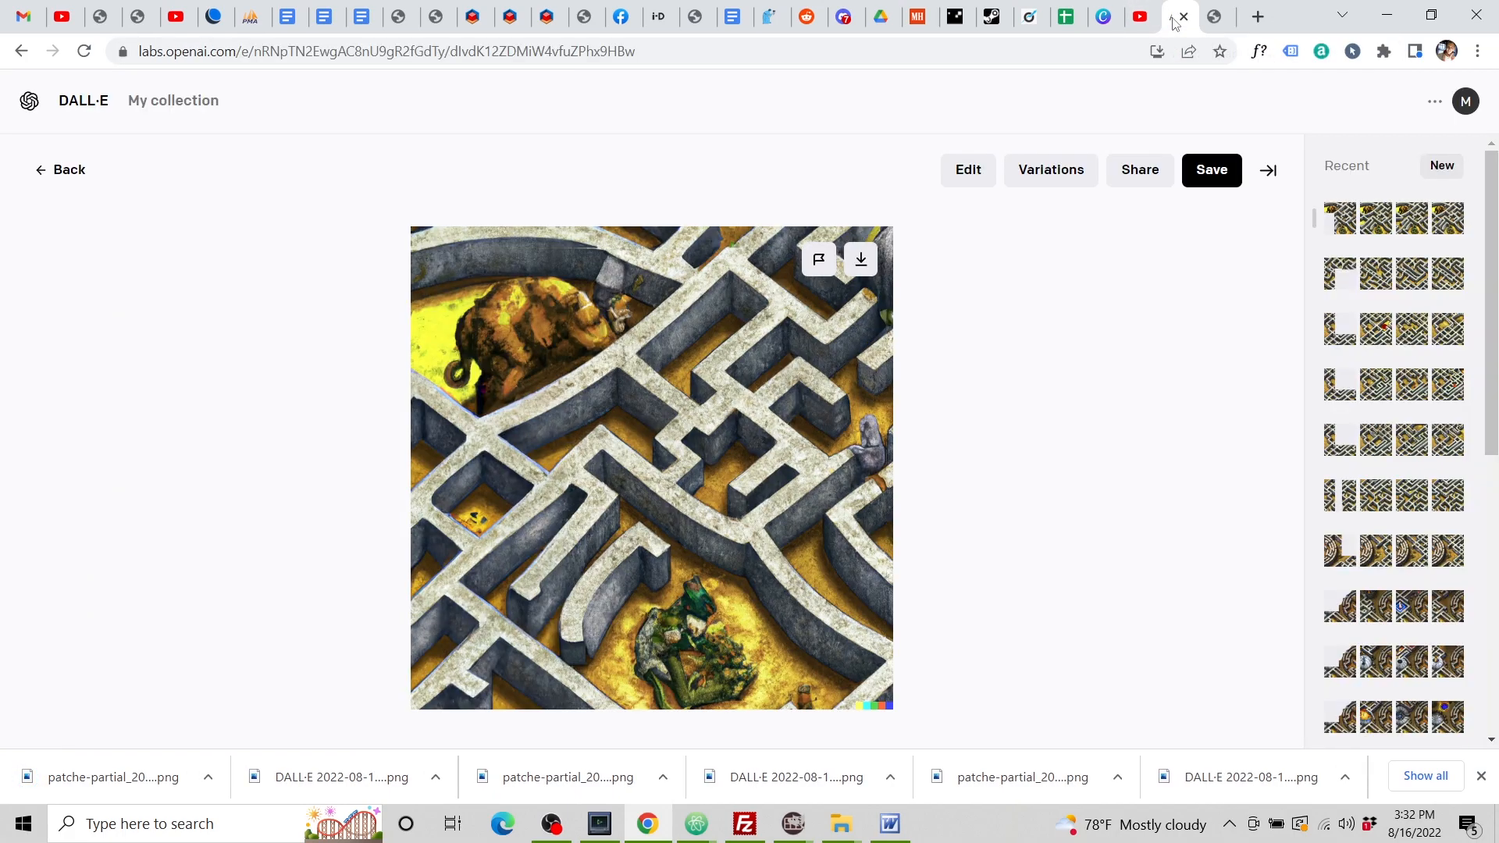
pyautogui.click(69, 170)
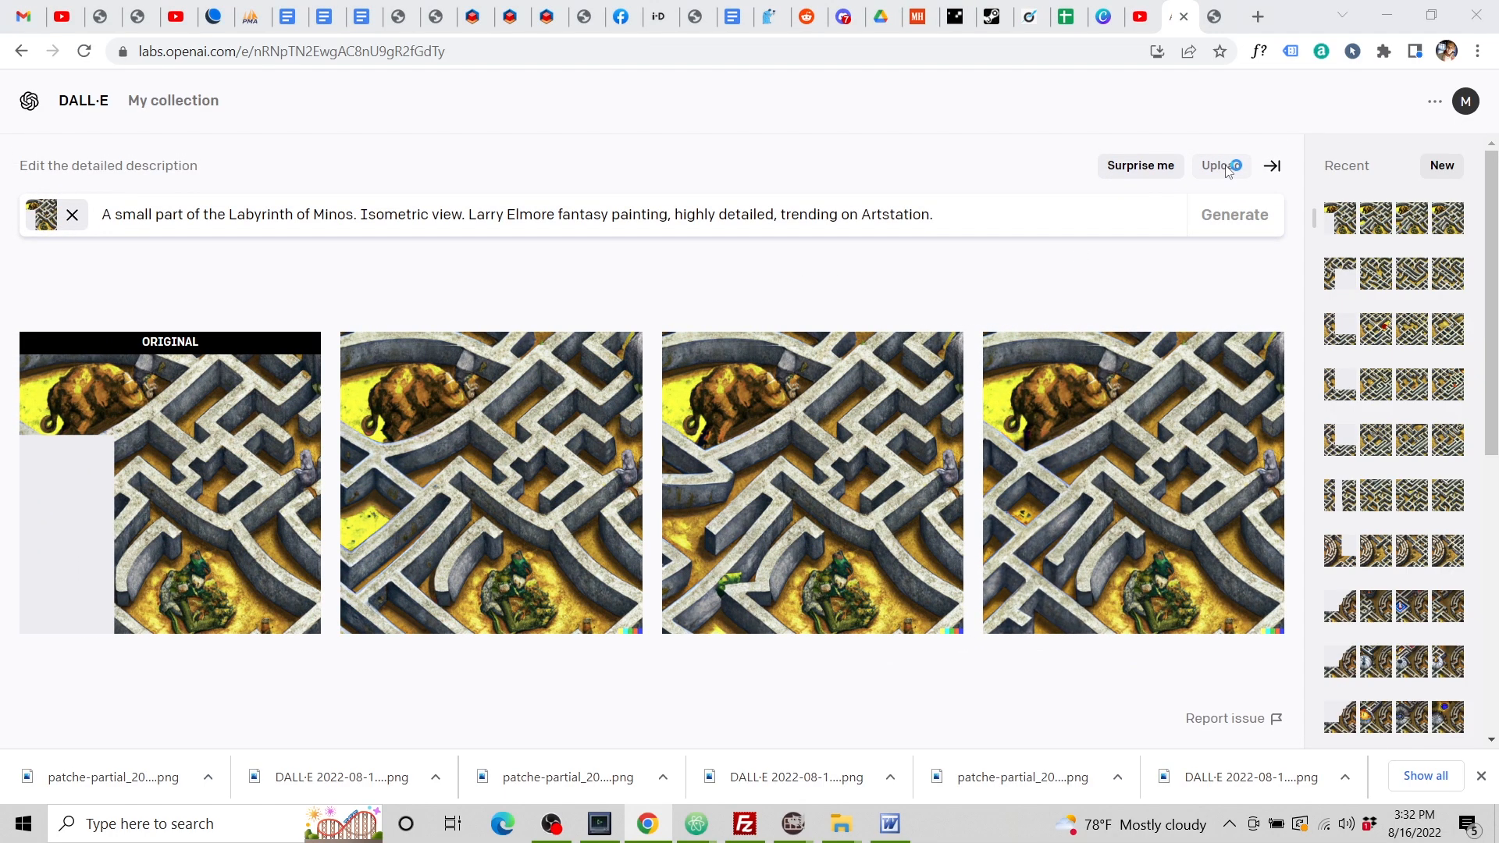
pyautogui.click(1228, 167)
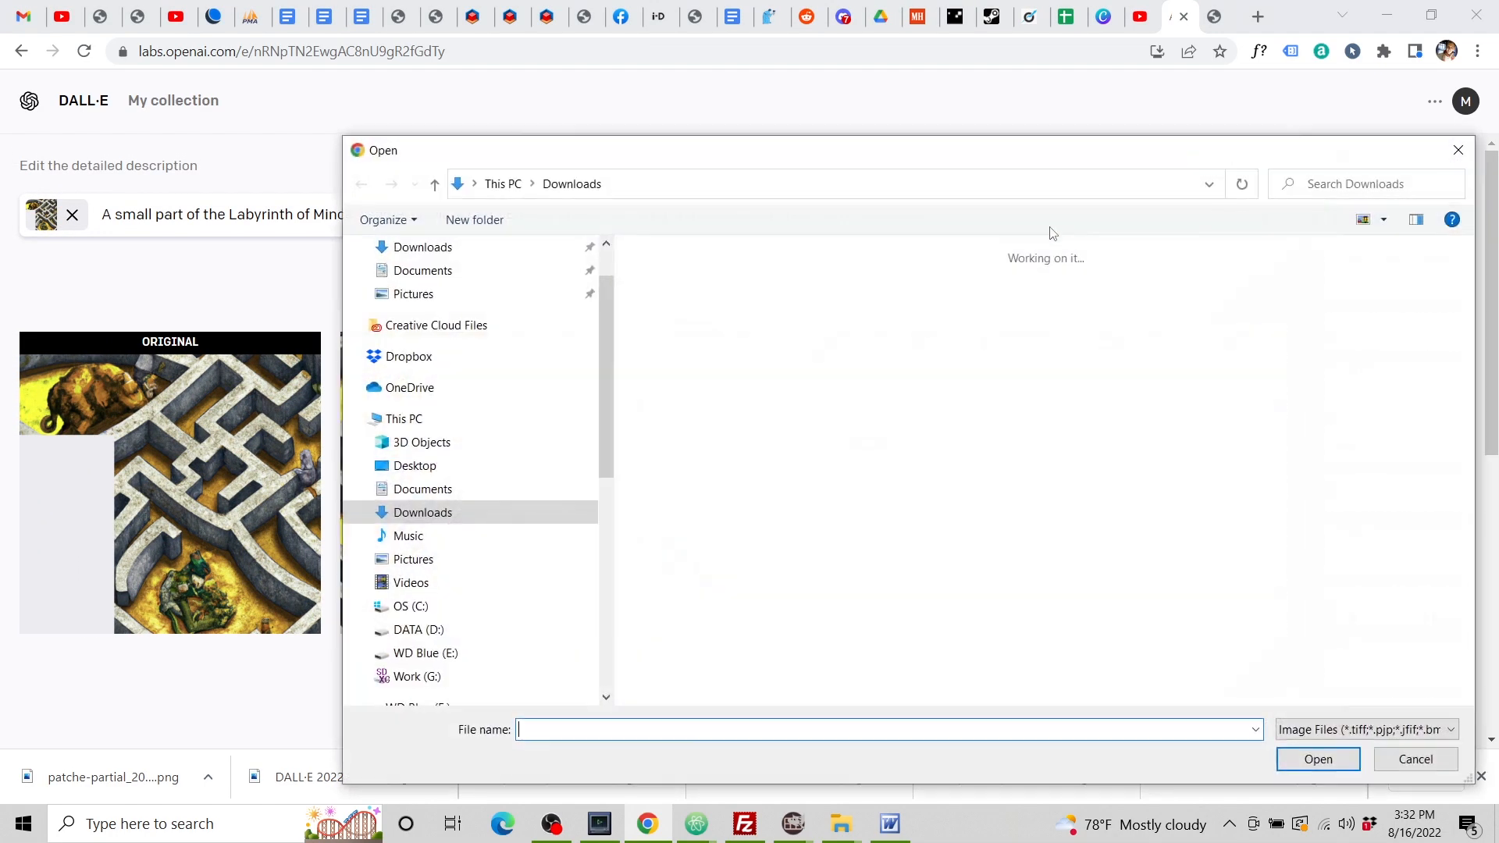
pyautogui.click(751, 332)
pyautogui.click(1318, 763)
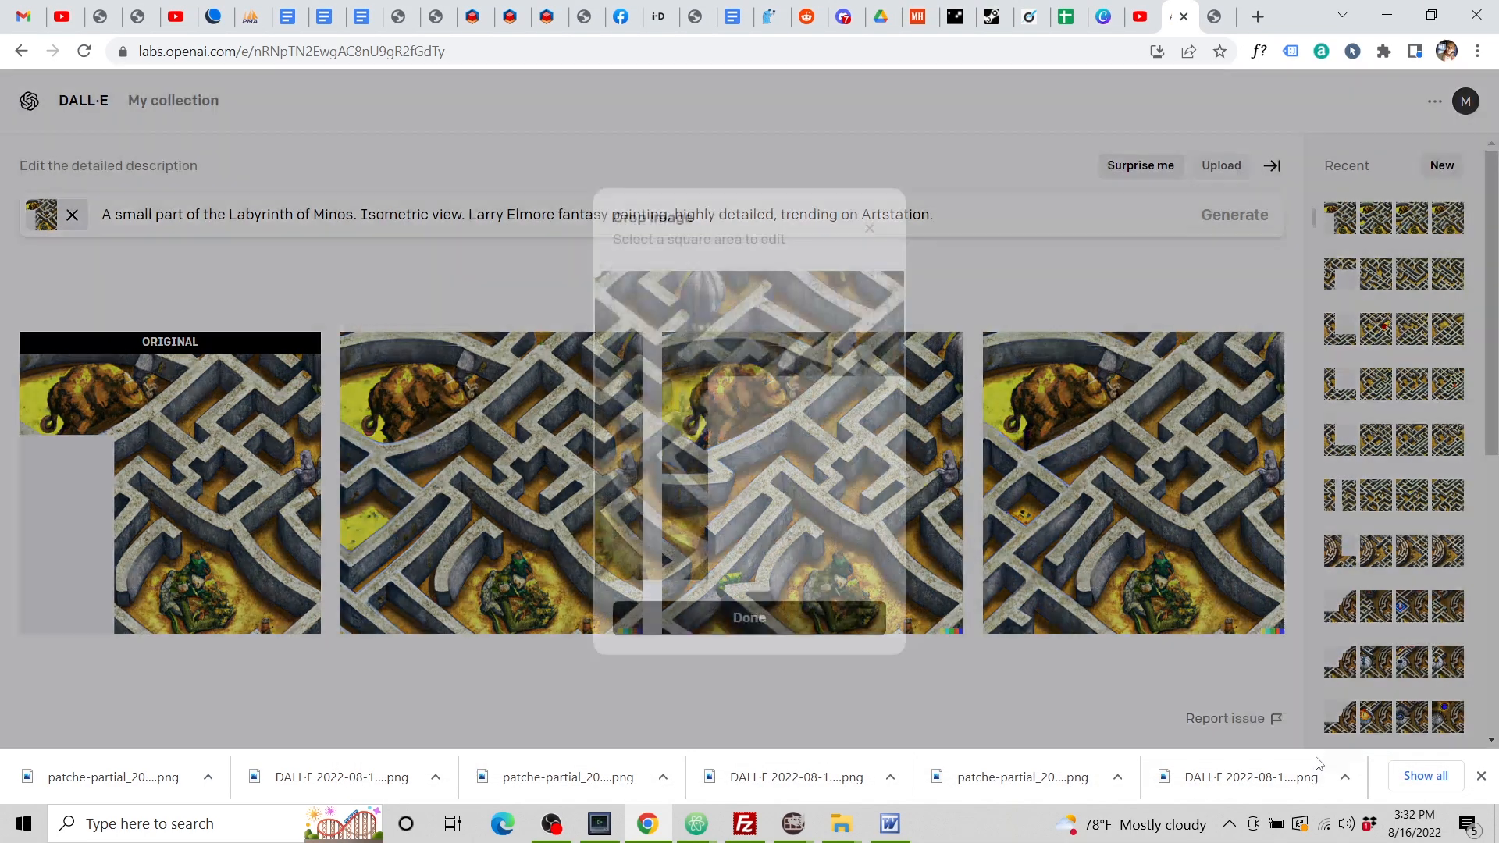
pyautogui.click(773, 607)
pyautogui.click(762, 594)
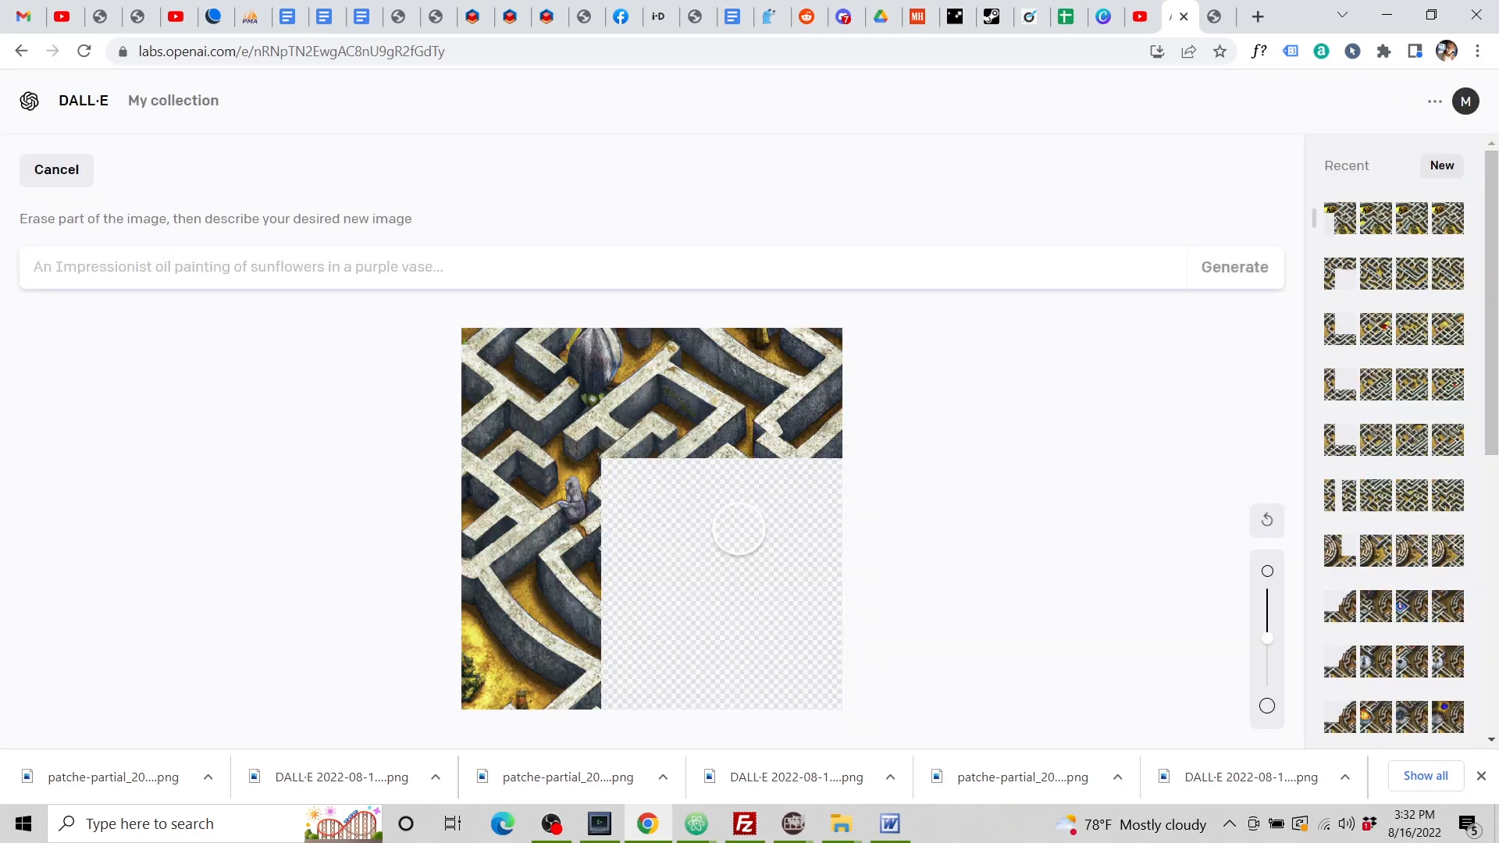
# Generate completions with the prompt "A small part of the Labyrinth of Minos. Isometric view. Larry Elmore fantasy painting, highly detailed, trending on Artstation.".
pyautogui.click(528, 268)
pyautogui.write('A small part of the Labyrinth of Minos. Isometric view. Larry Elmore fantasy painting, highly detailed, trending on Artstation.')
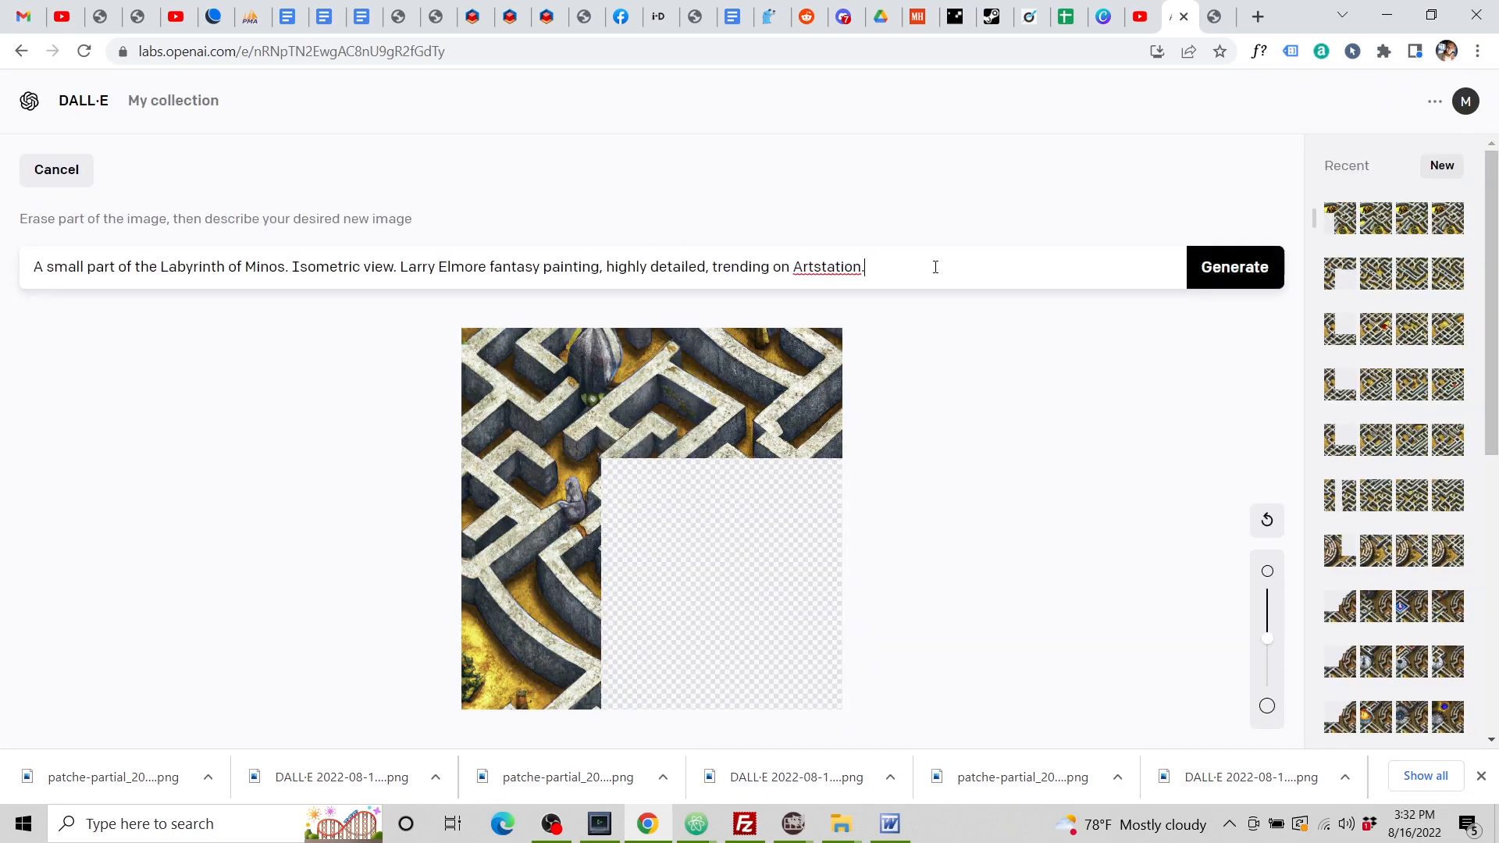
pyautogui.click(1233, 272)
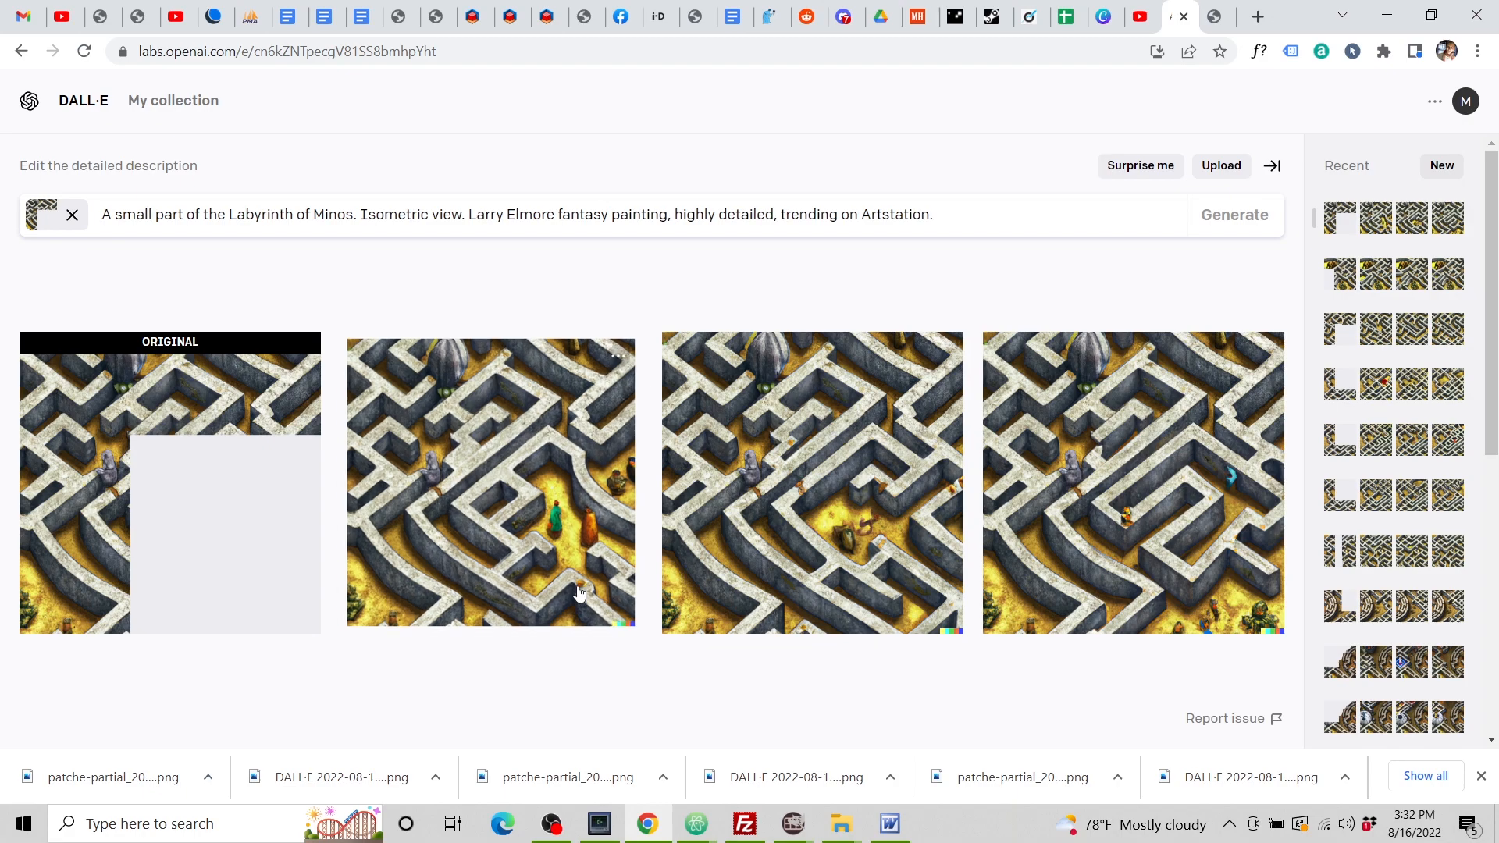
# Download the variation with the green and orange robed figures and upload it in PATCH-E as the completion at the blank bottom strip's left end.
pyautogui.click(539, 521)
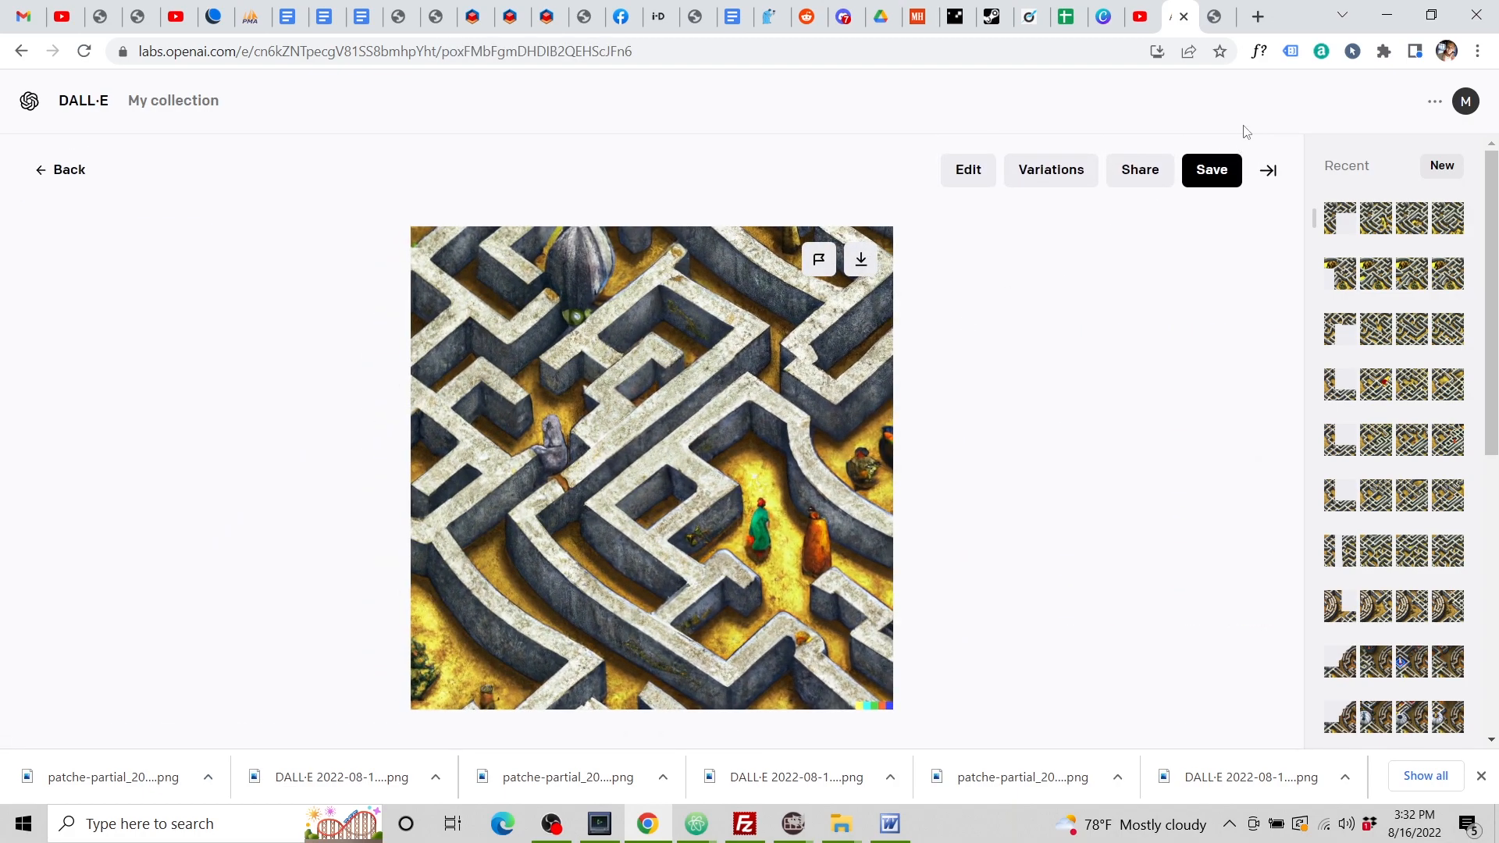
pyautogui.click(857, 265)
pyautogui.click(1214, 17)
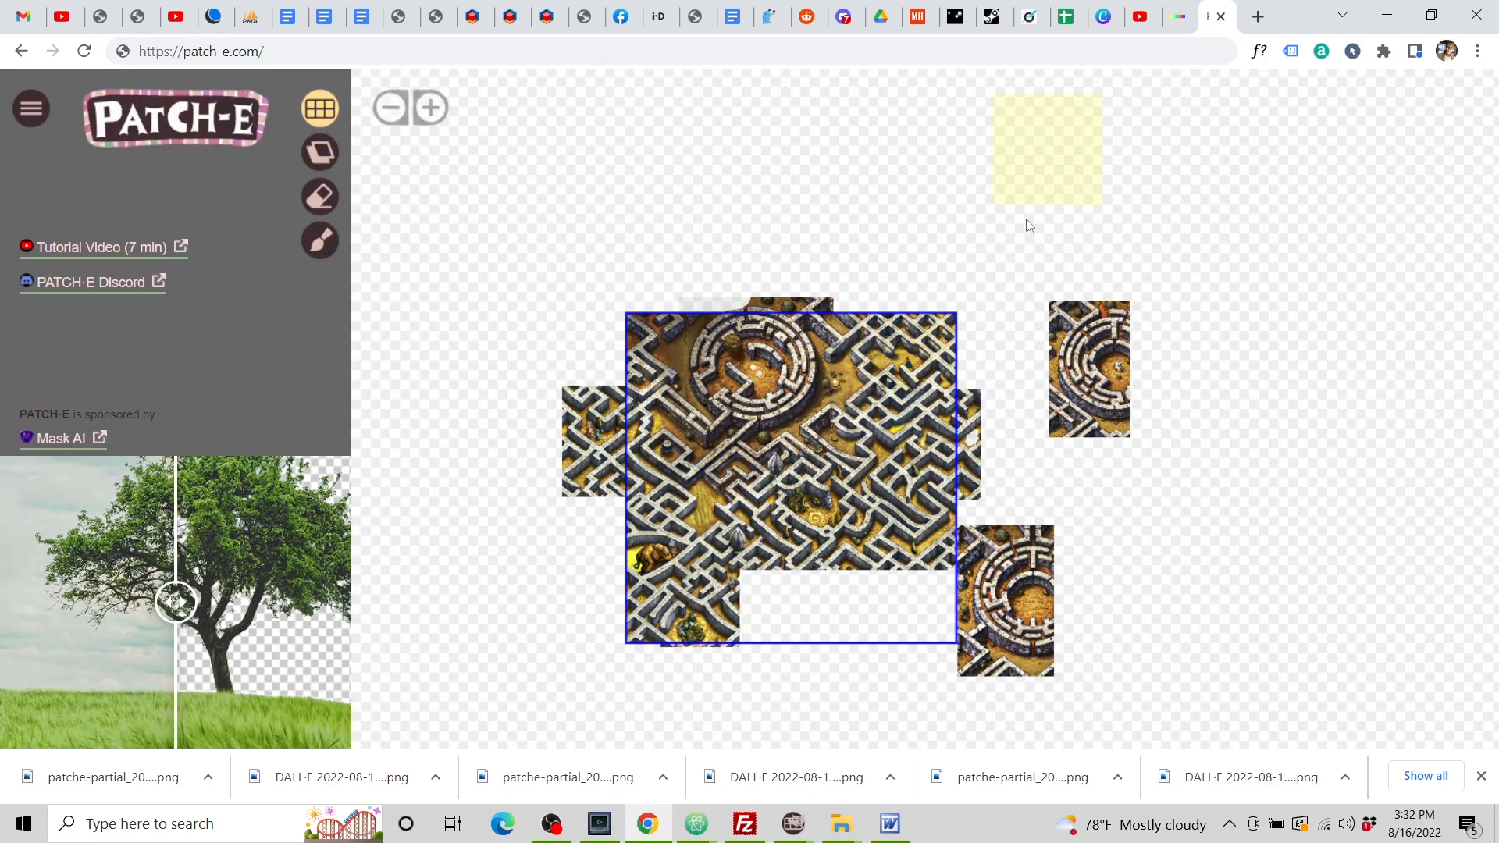
pyautogui.click(746, 592)
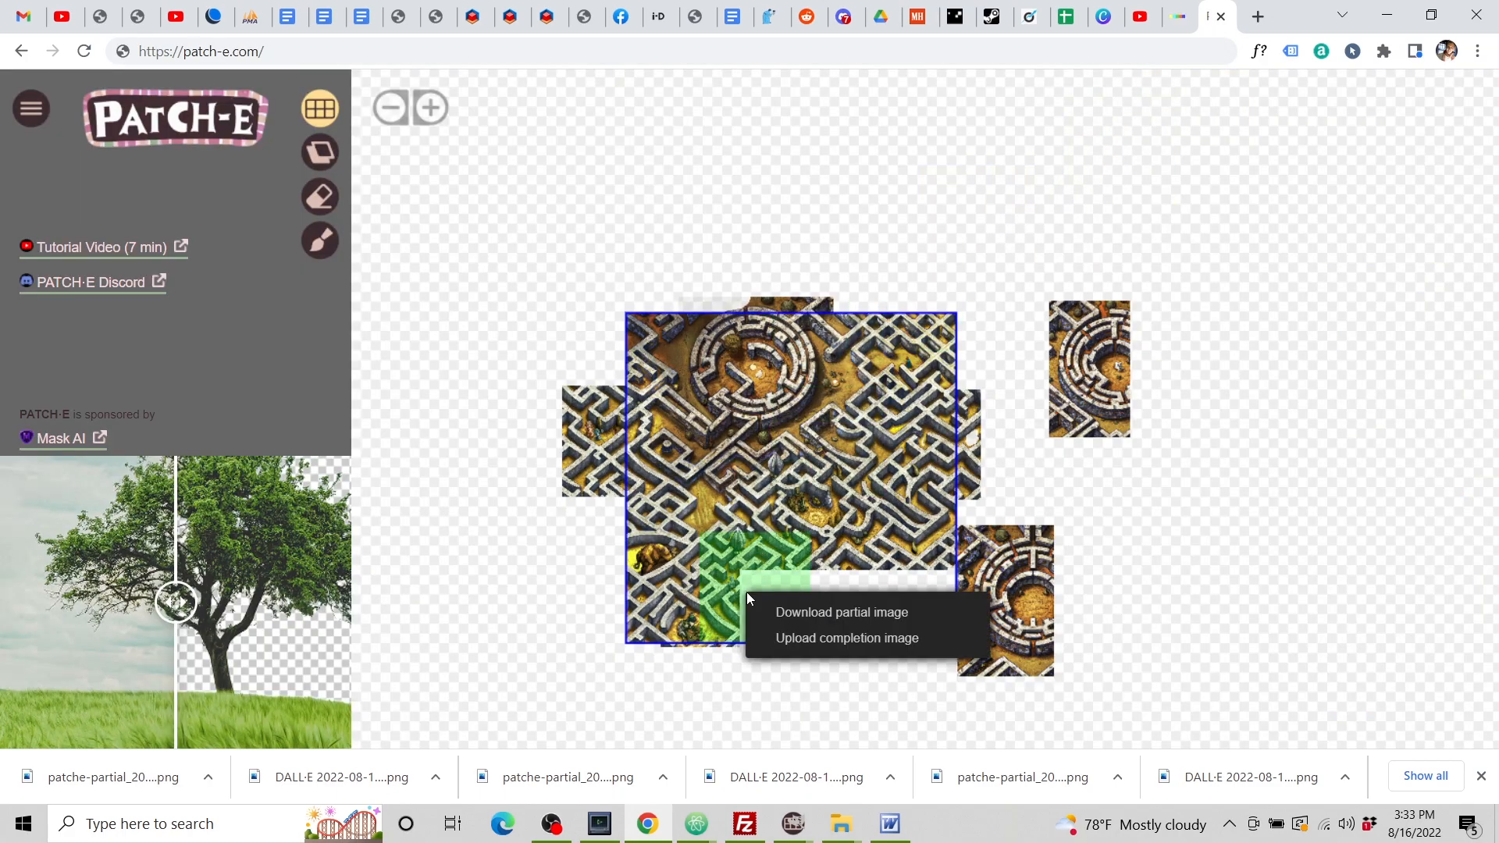
pyautogui.click(826, 637)
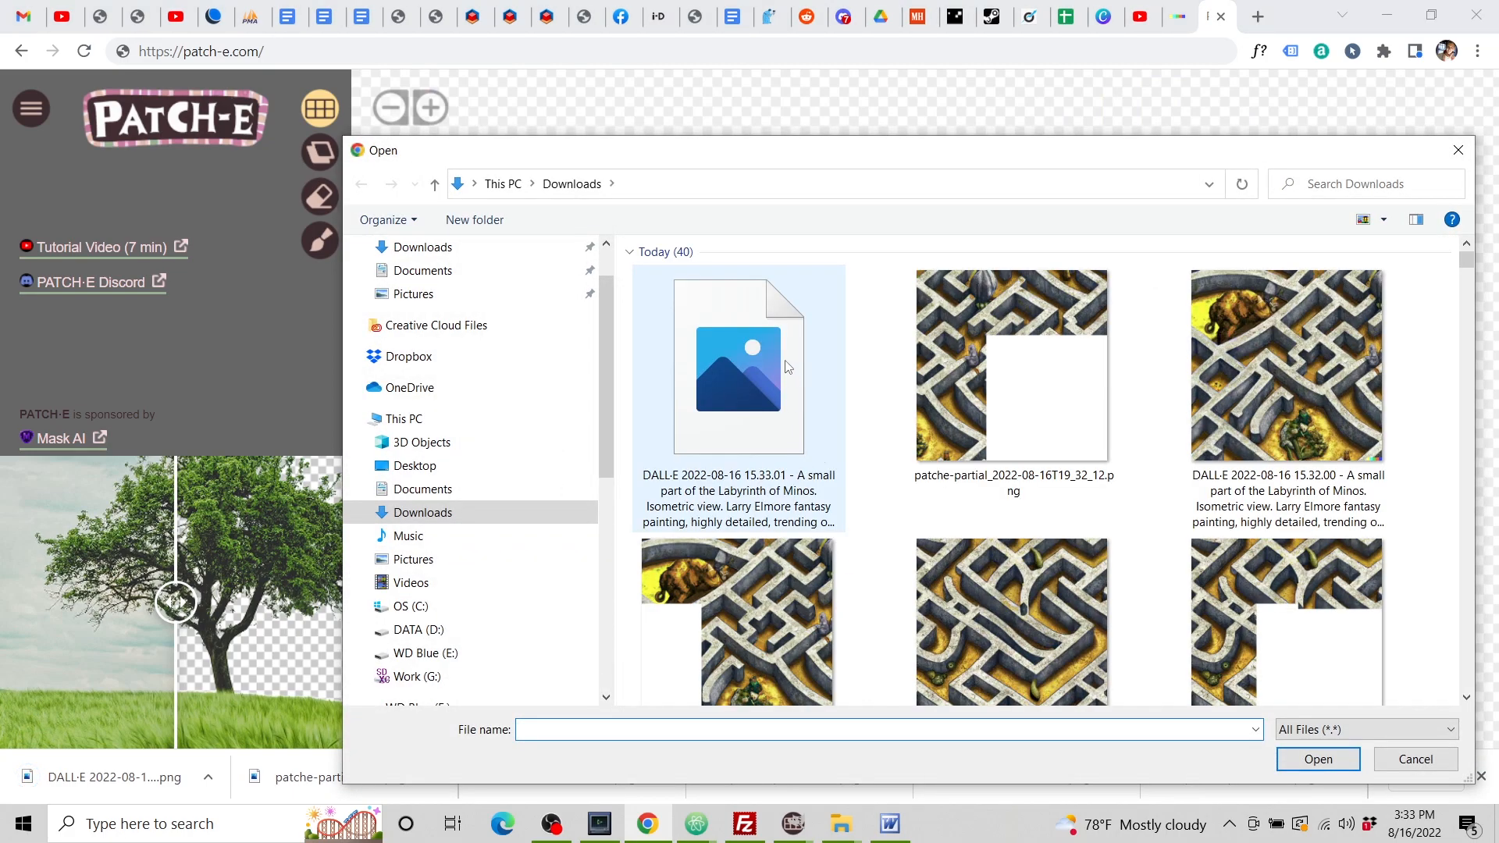
pyautogui.click(738, 375)
pyautogui.click(1310, 765)
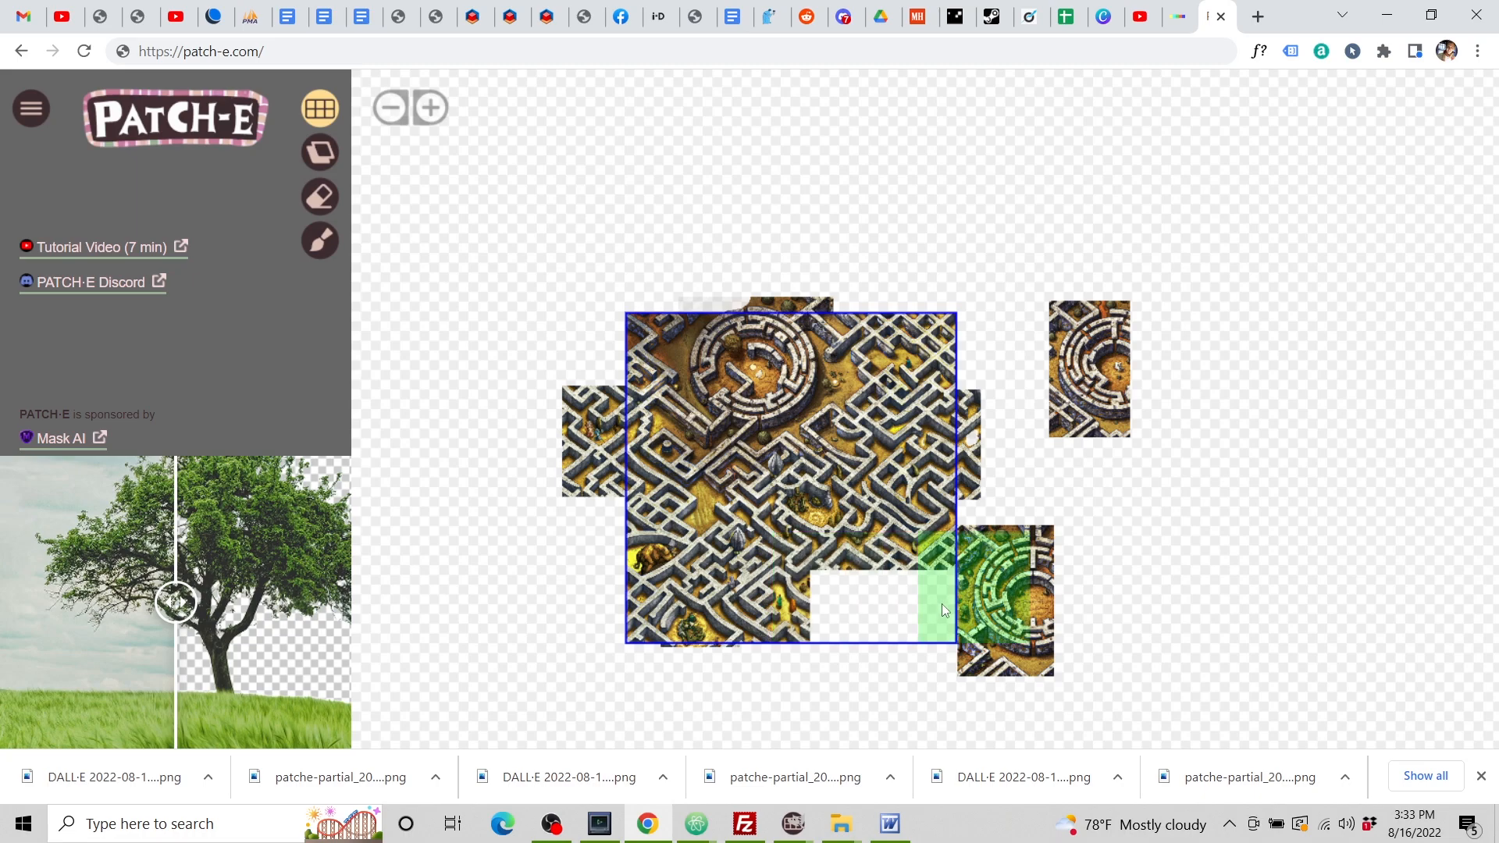
# Download the partial image of the next bottom-strip tile and open patche-partial_2022-08-16T19_33_12.png in DALL·E for editing with the full crop.
pyautogui.click(846, 612)
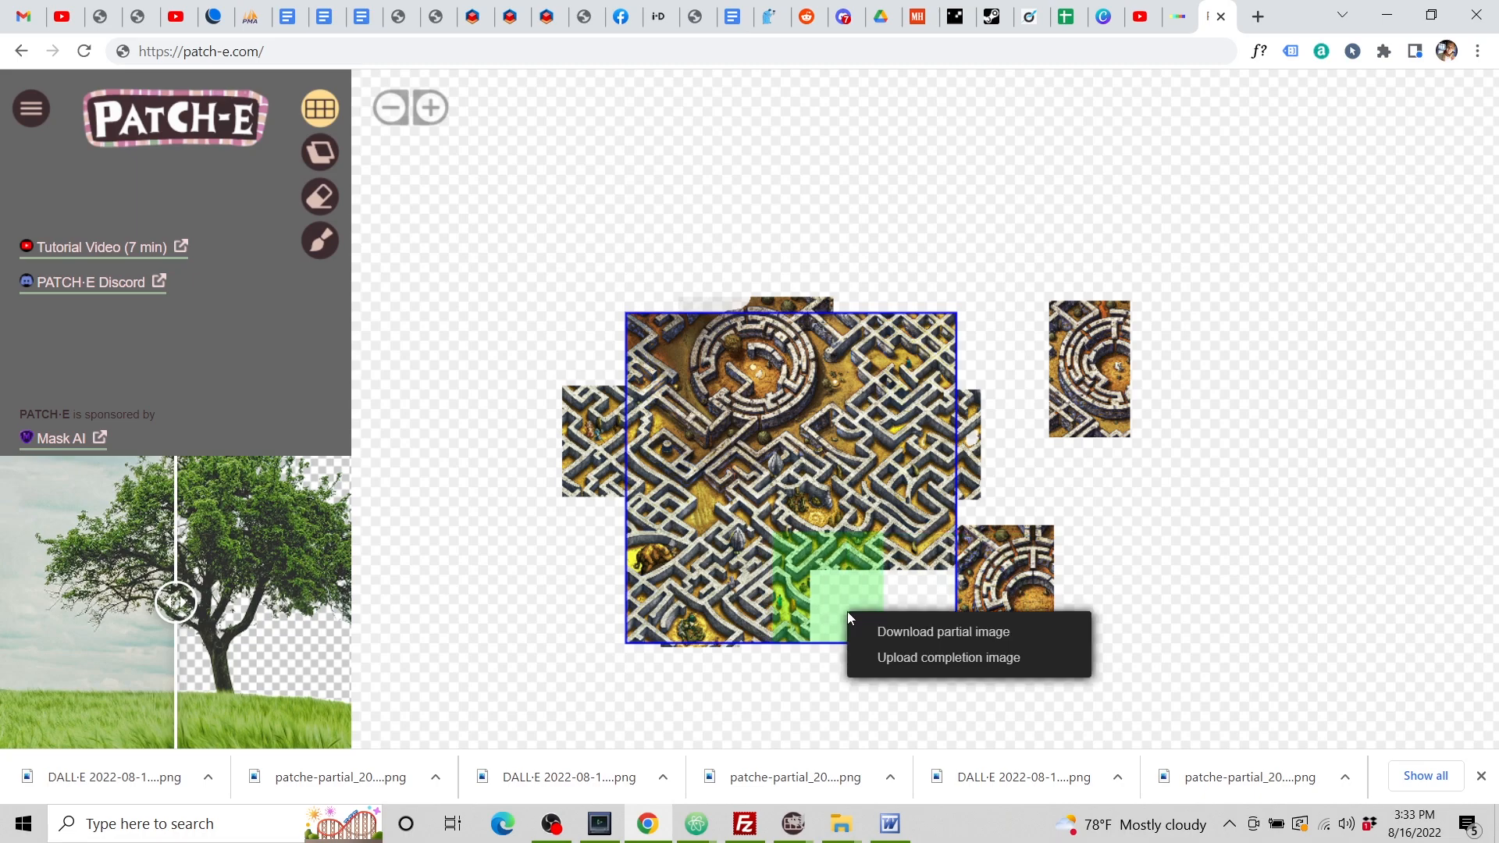
pyautogui.click(882, 629)
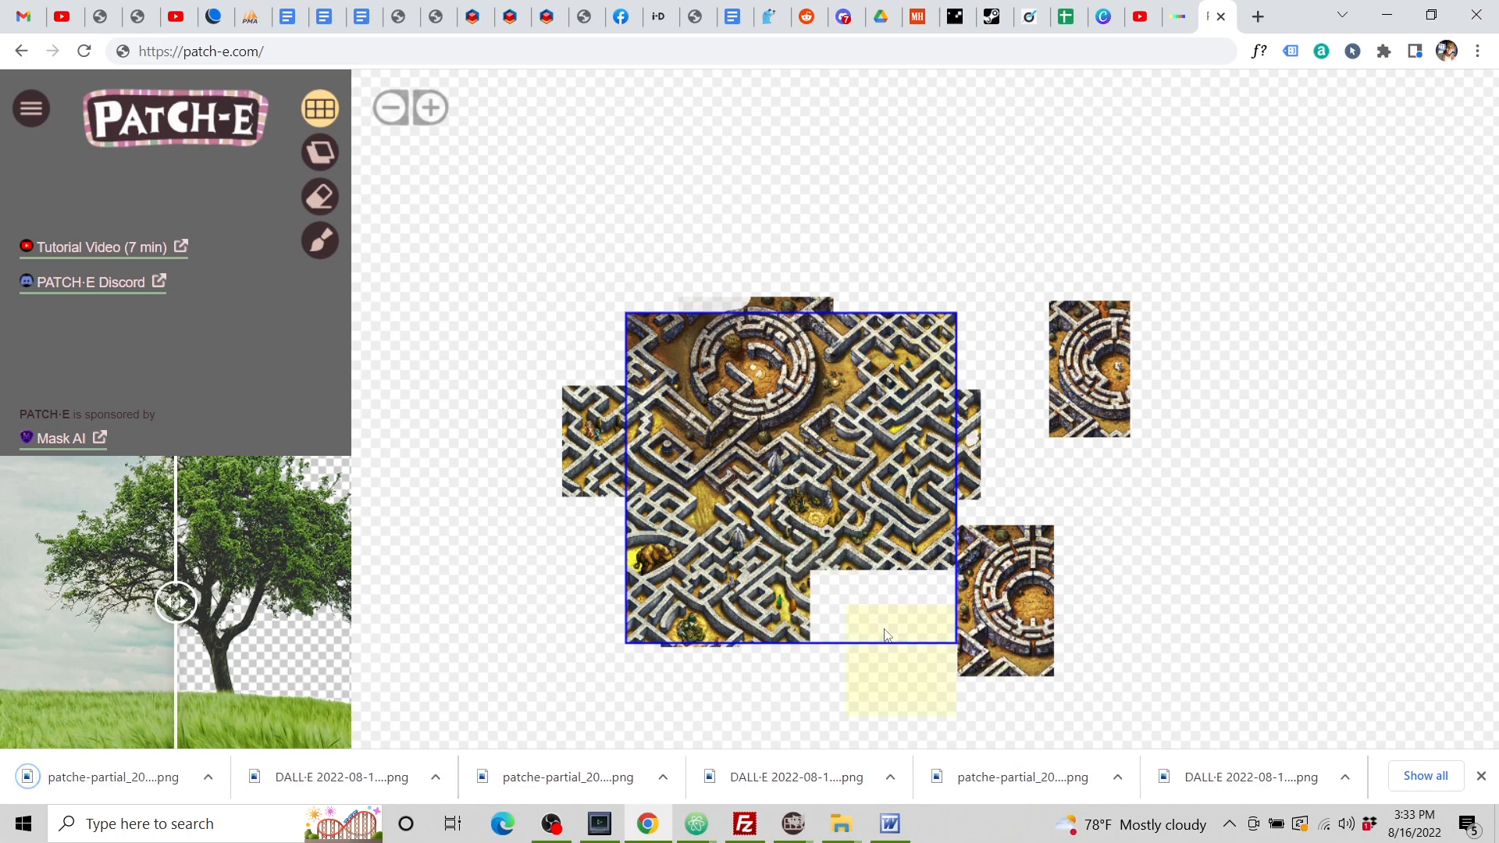
pyautogui.click(1179, 19)
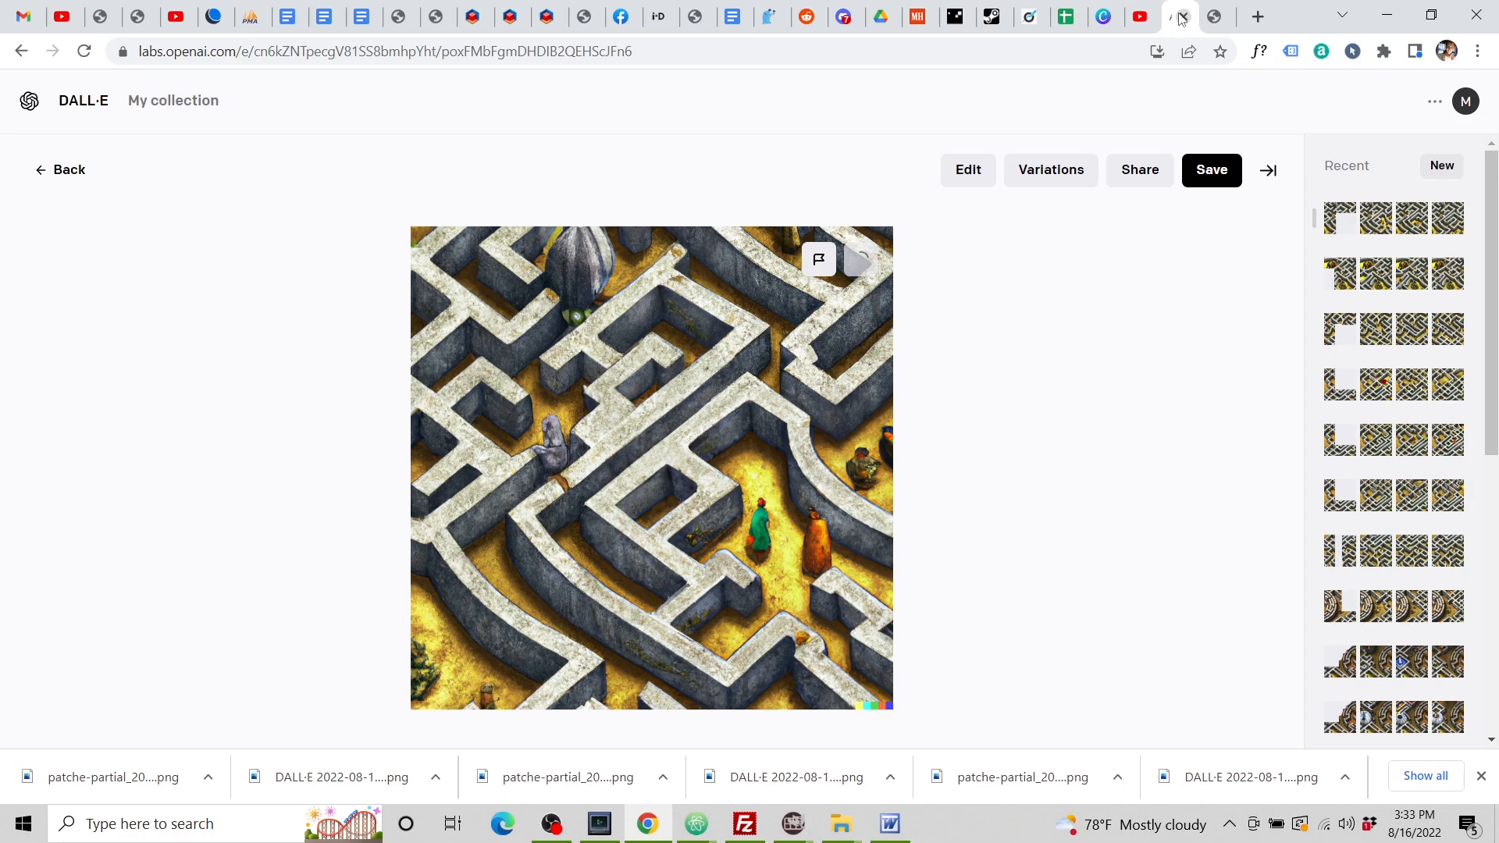
pyautogui.click(67, 172)
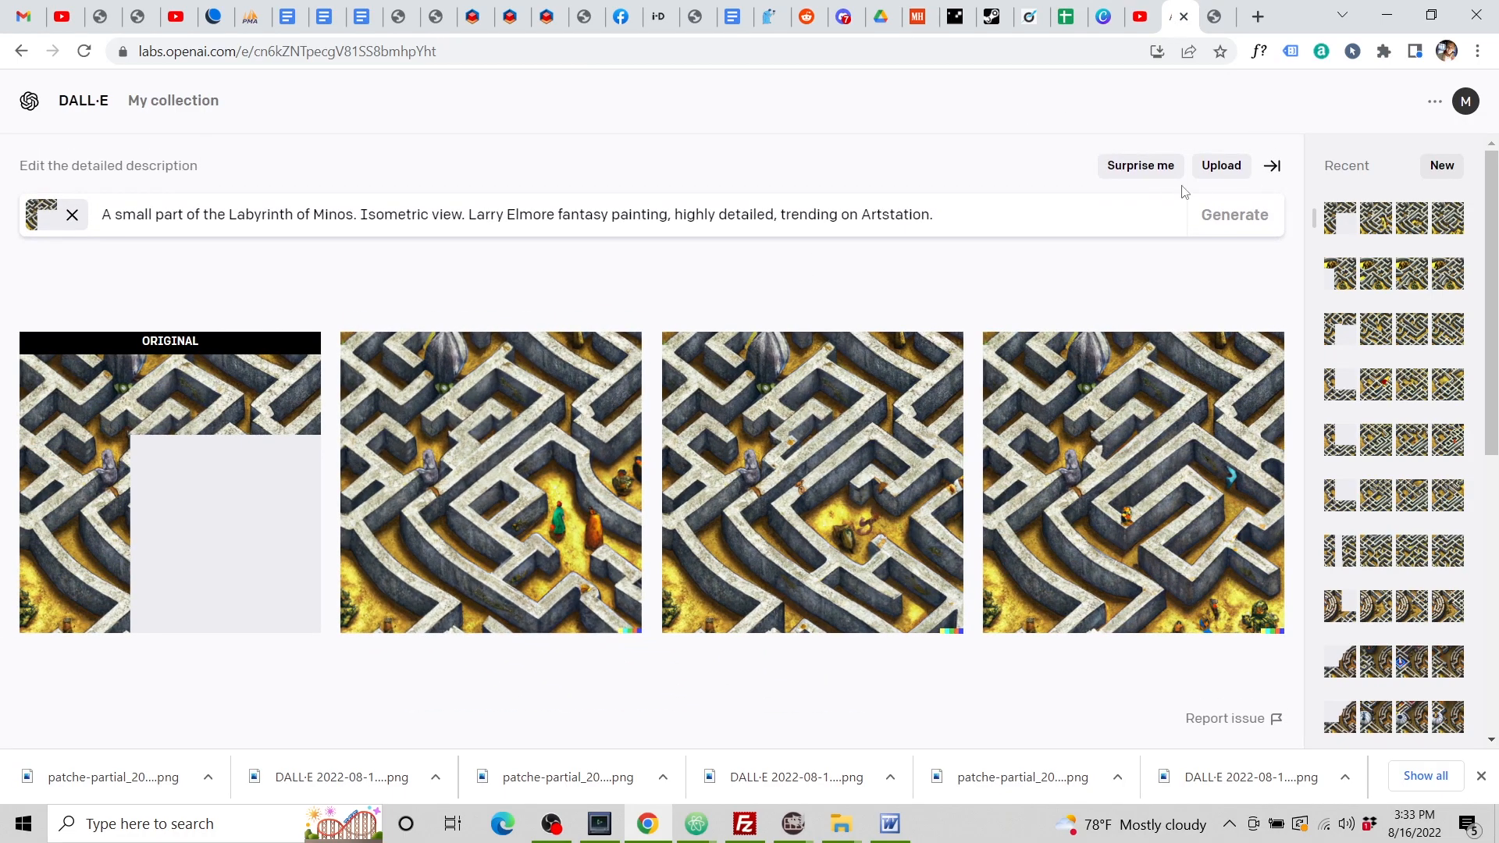
pyautogui.click(1218, 166)
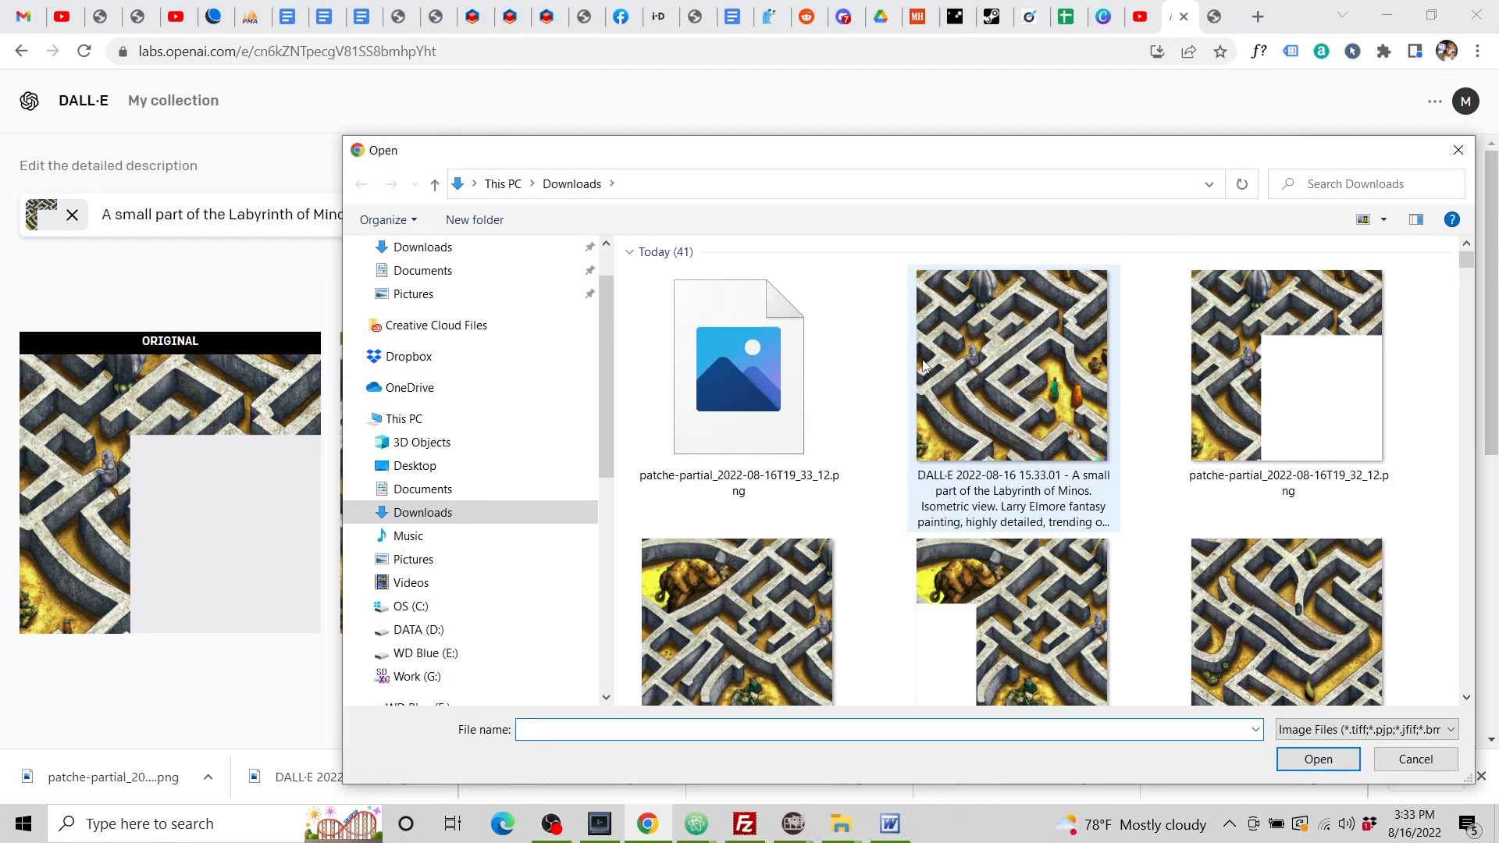
pyautogui.click(787, 383)
pyautogui.click(1317, 759)
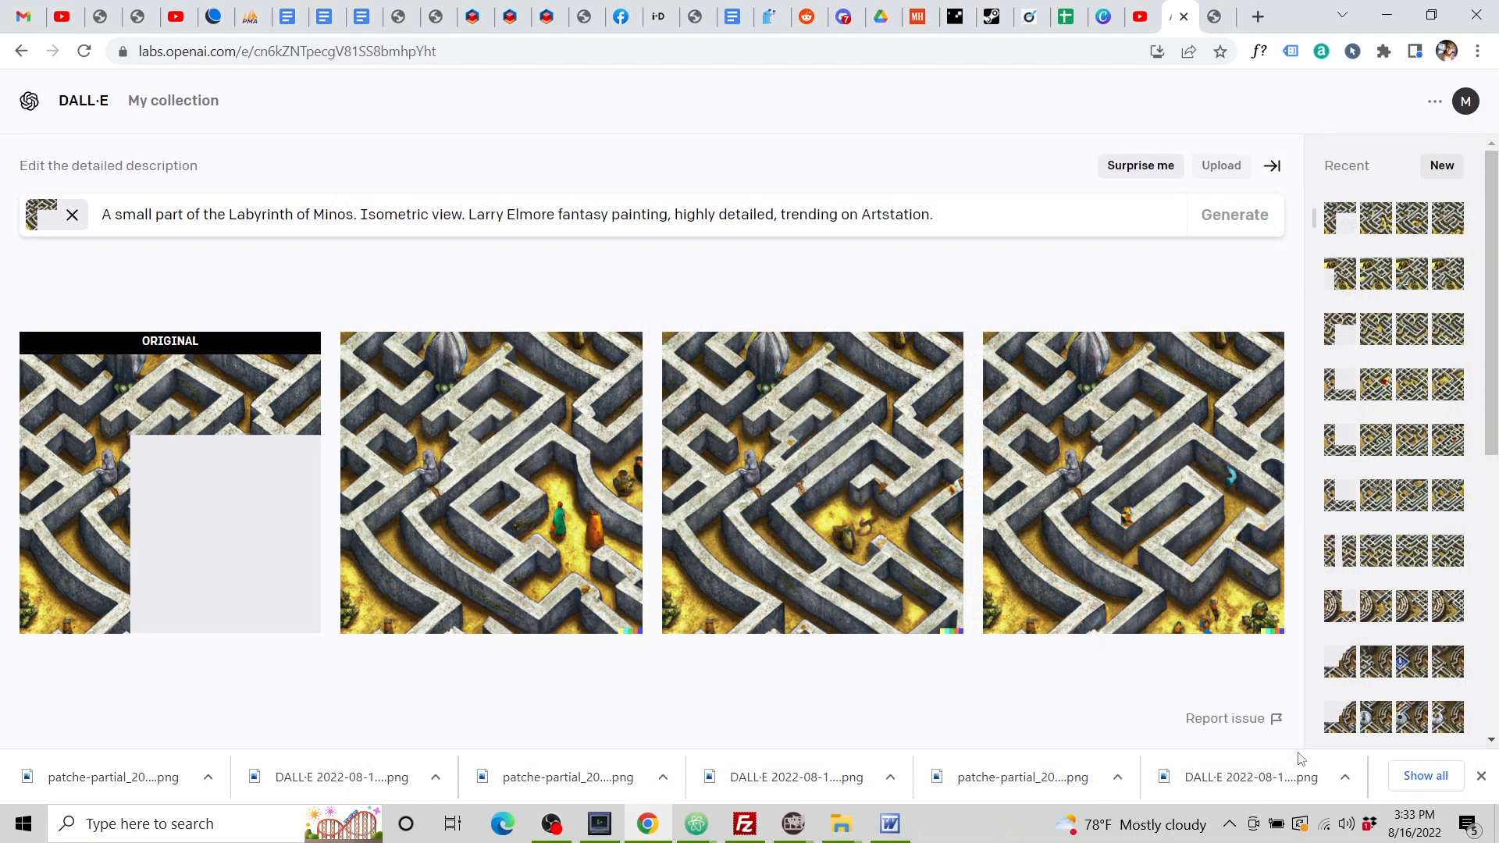
pyautogui.click(744, 615)
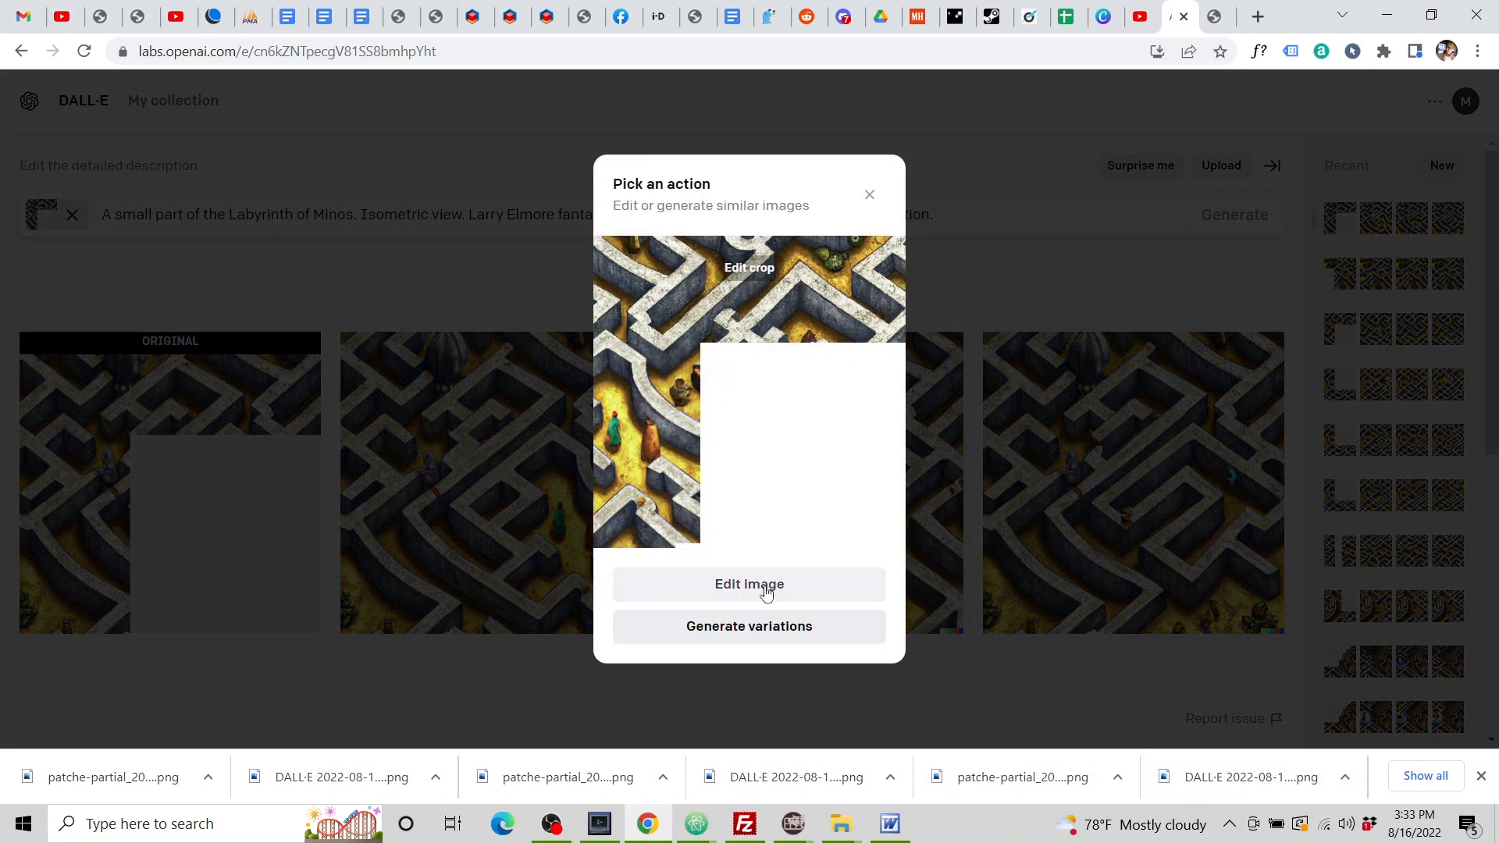
pyautogui.click(764, 587)
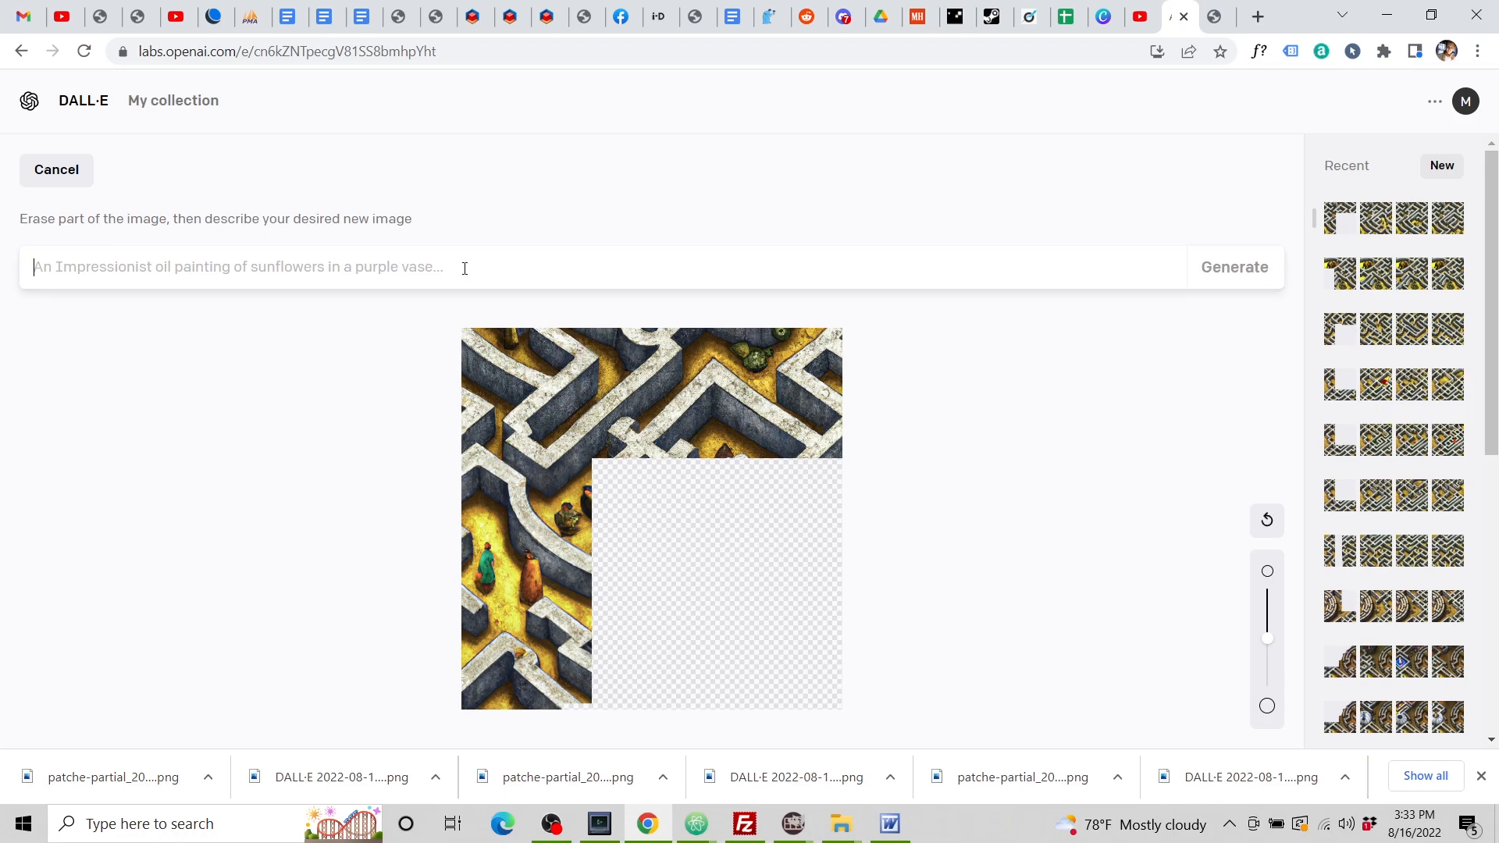
# Generate completions with the prompt "A small part of the Labyrinth of Minos. Isometric view. Larry Elmore fantasy painting, highly detailed, trending on Artstation.".
pyautogui.write('A small part of the Labyrinth of Minos. Isometric view. Larry Elmore fantasy painting, highly detailed, trending on Artstation.')
pyautogui.click(1254, 273)
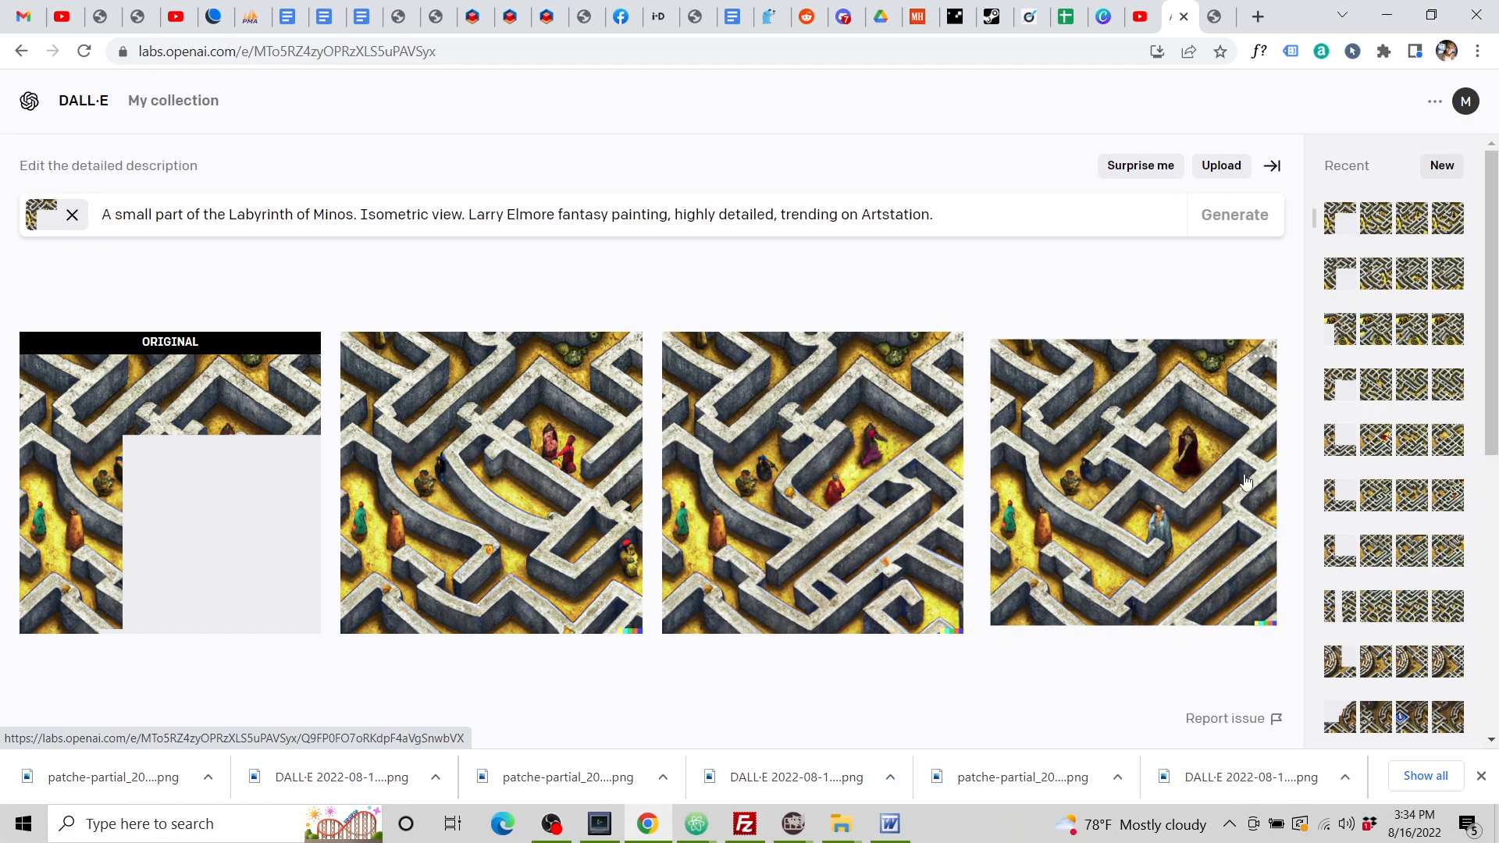
# Download the variation with the purple and red robed figures and upload it in PATCH-E as the completion of the next blank bottom-strip tile.
pyautogui.click(808, 447)
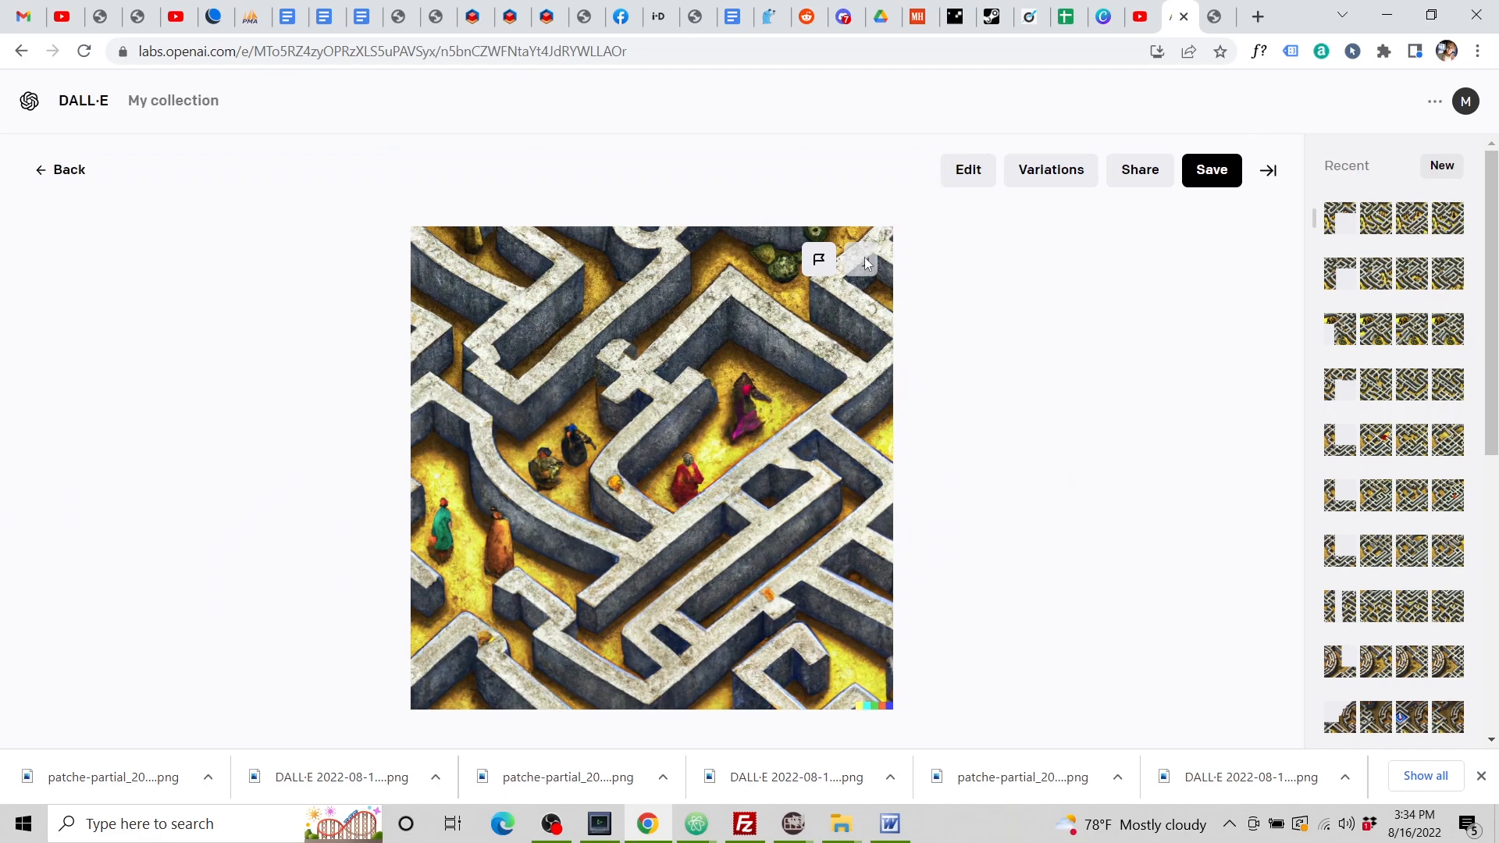
pyautogui.click(861, 261)
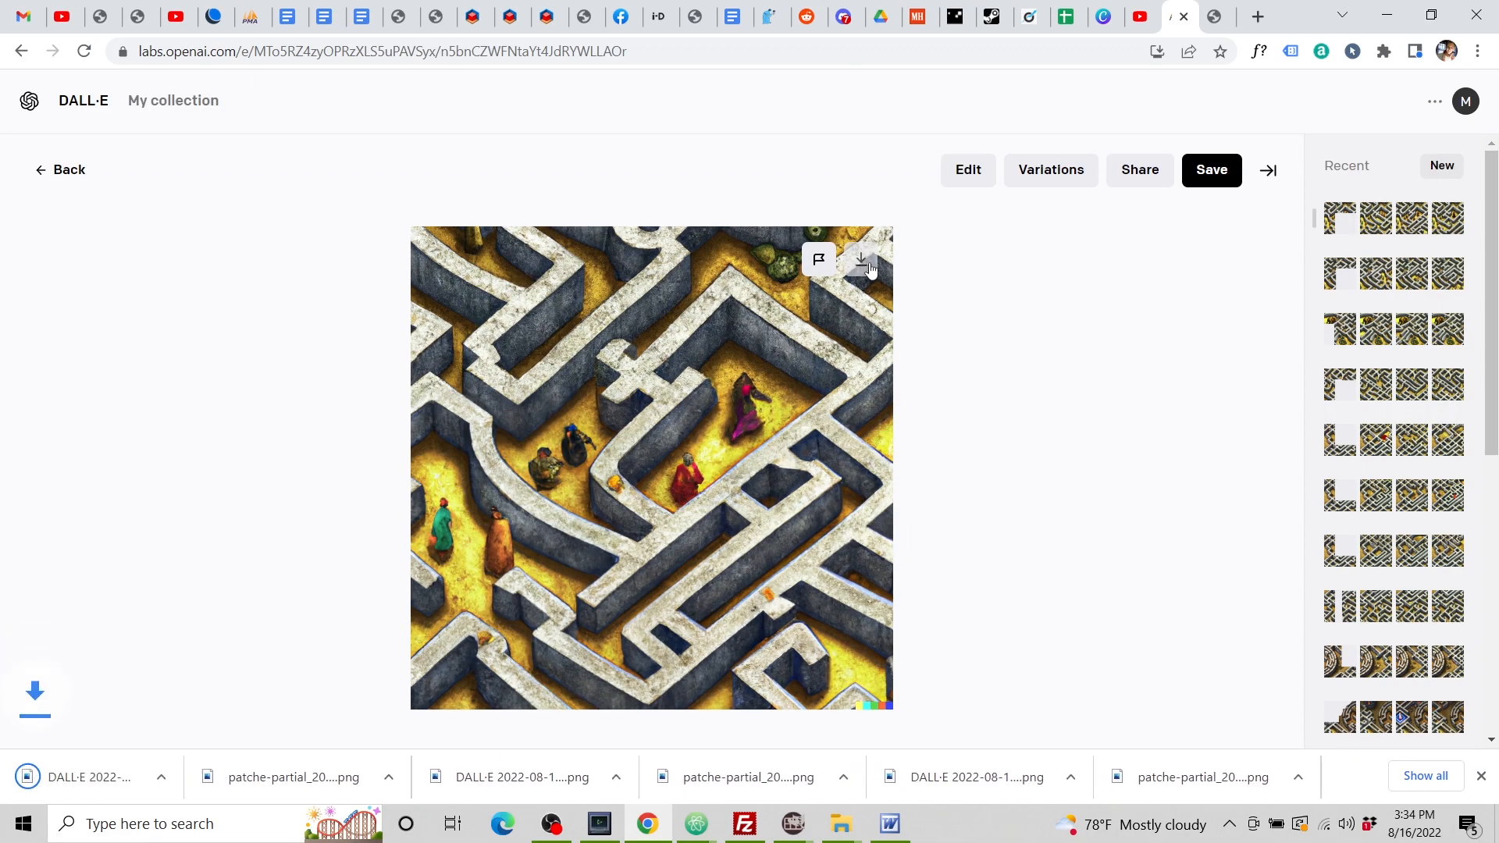
pyautogui.click(1215, 16)
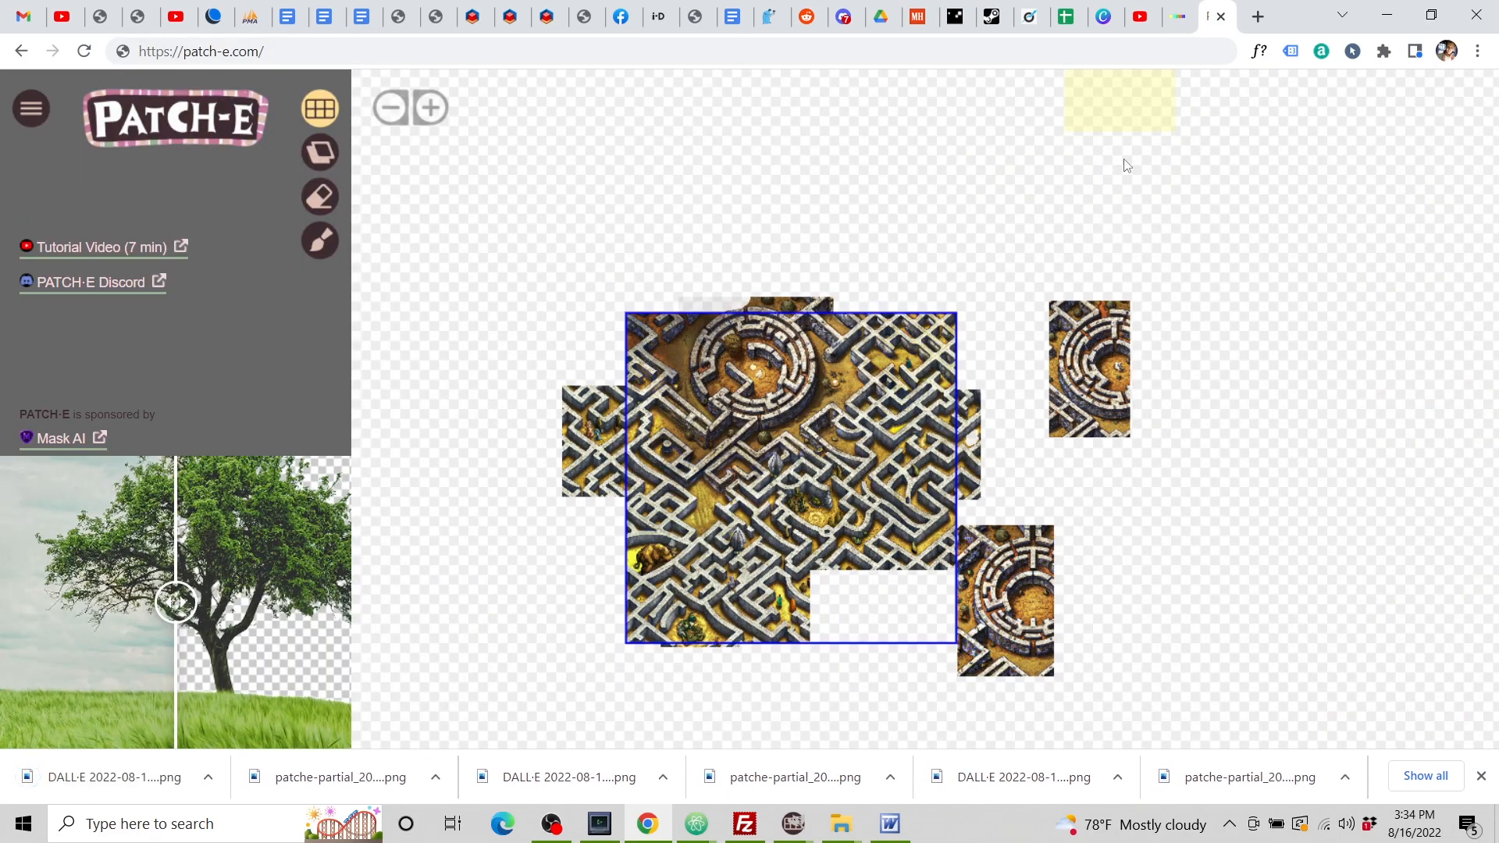
pyautogui.click(814, 604)
pyautogui.click(854, 649)
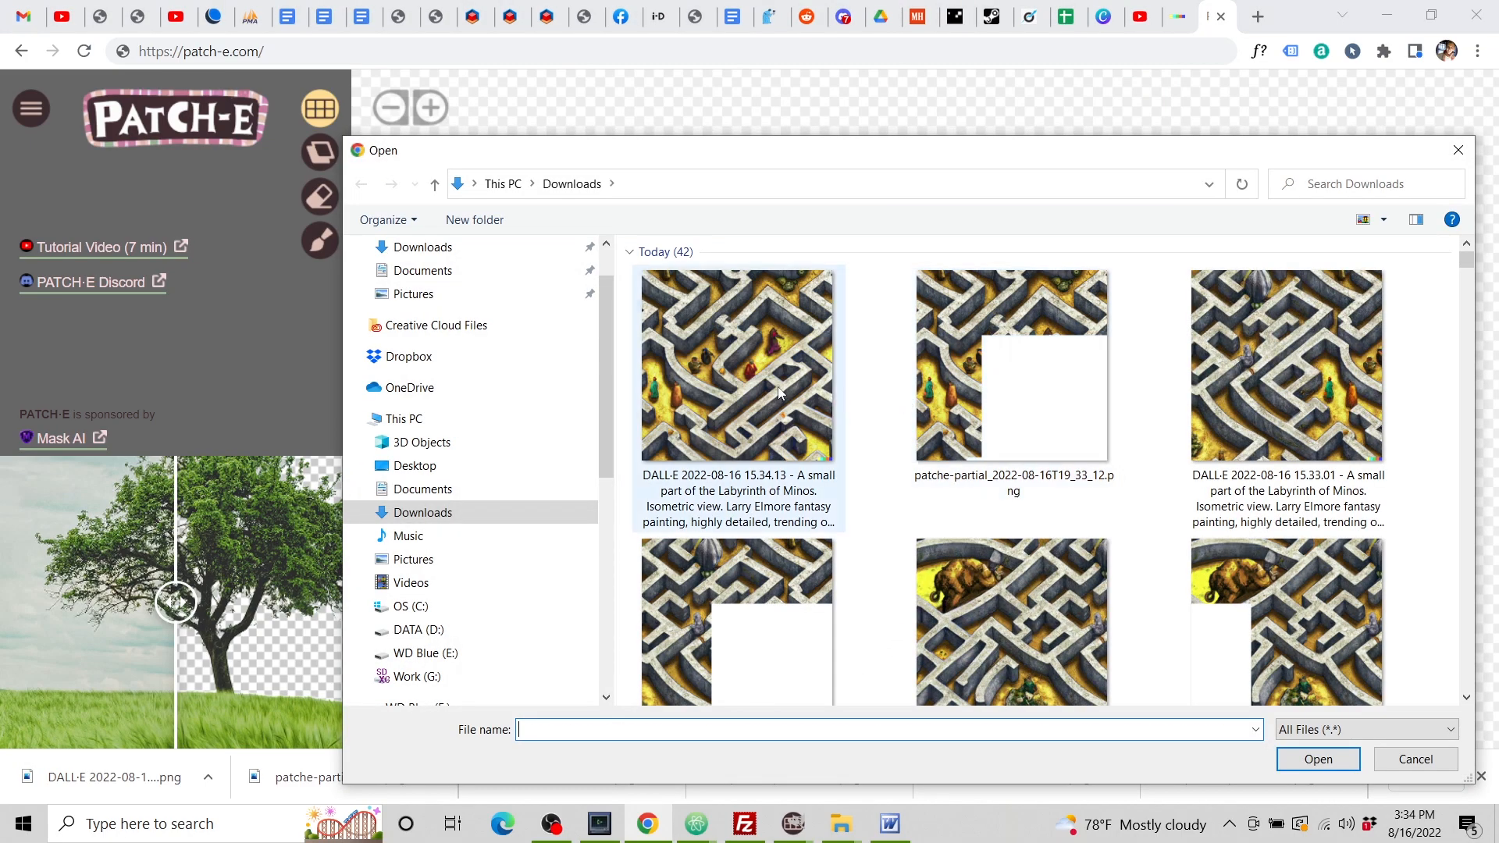
pyautogui.click(737, 367)
pyautogui.click(1313, 760)
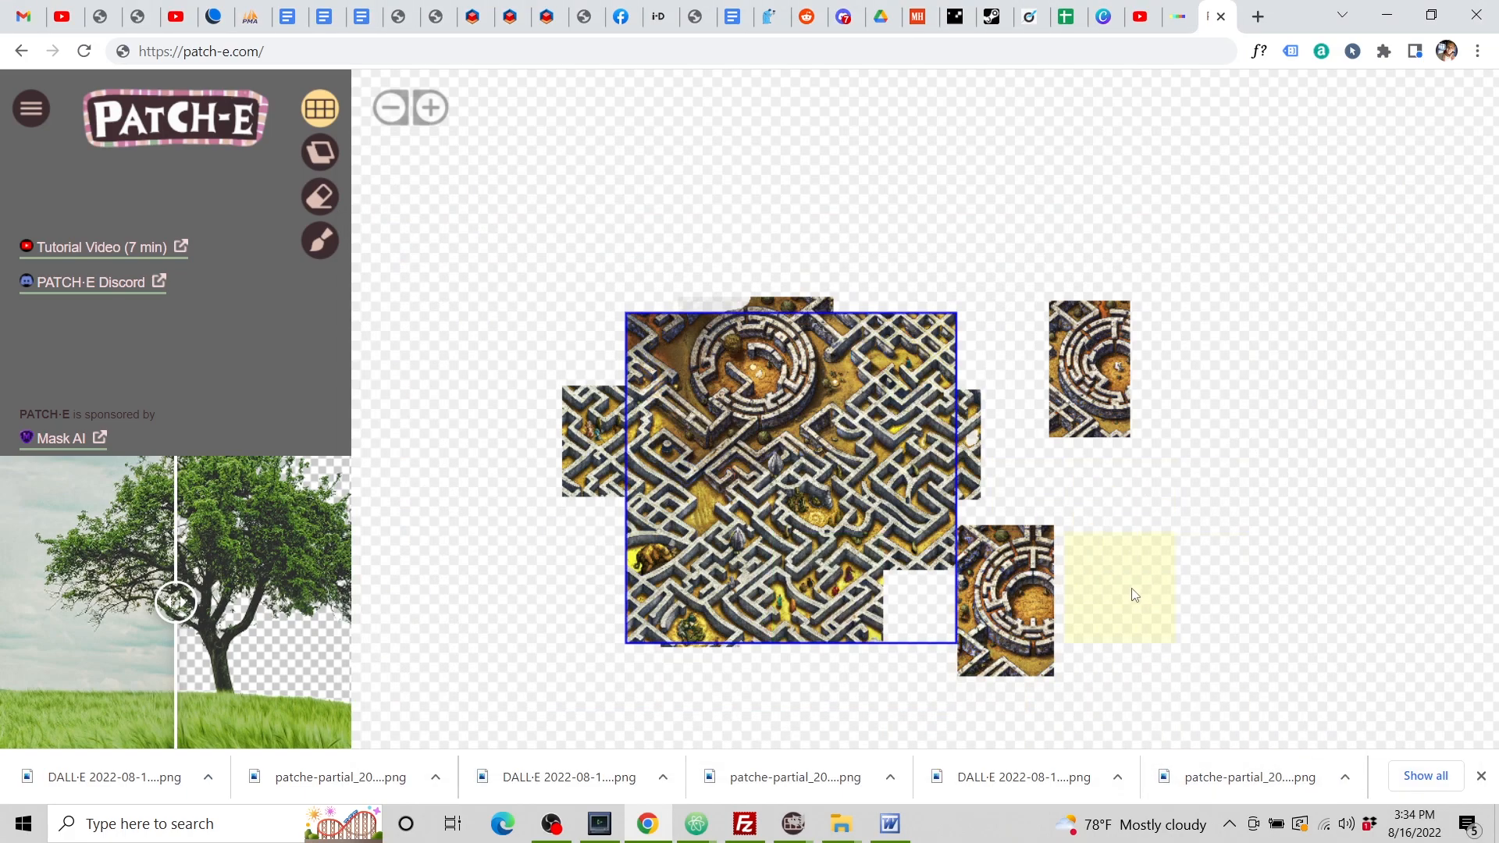
# Move the lower circular-maze background image up and to the right, clear of the blank bottom-right corner tile.
pyautogui.scroll(2, 1134, 594)
pyautogui.scroll(-1, 1124, 593)
pyautogui.moveTo(1224, 463); pyautogui.dragTo(1366, 400)
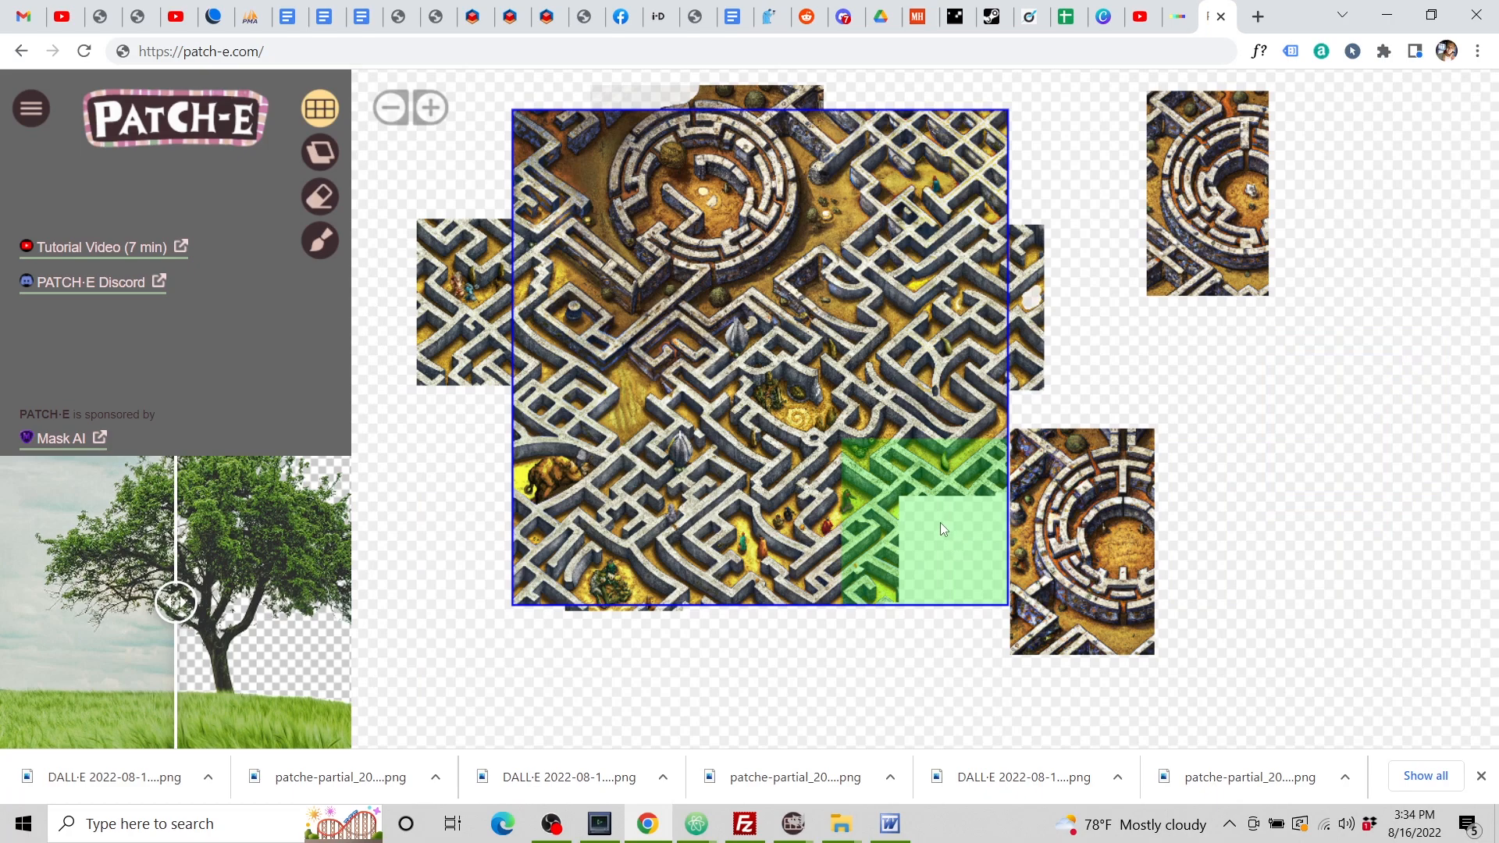
pyautogui.scroll(1, 940, 522)
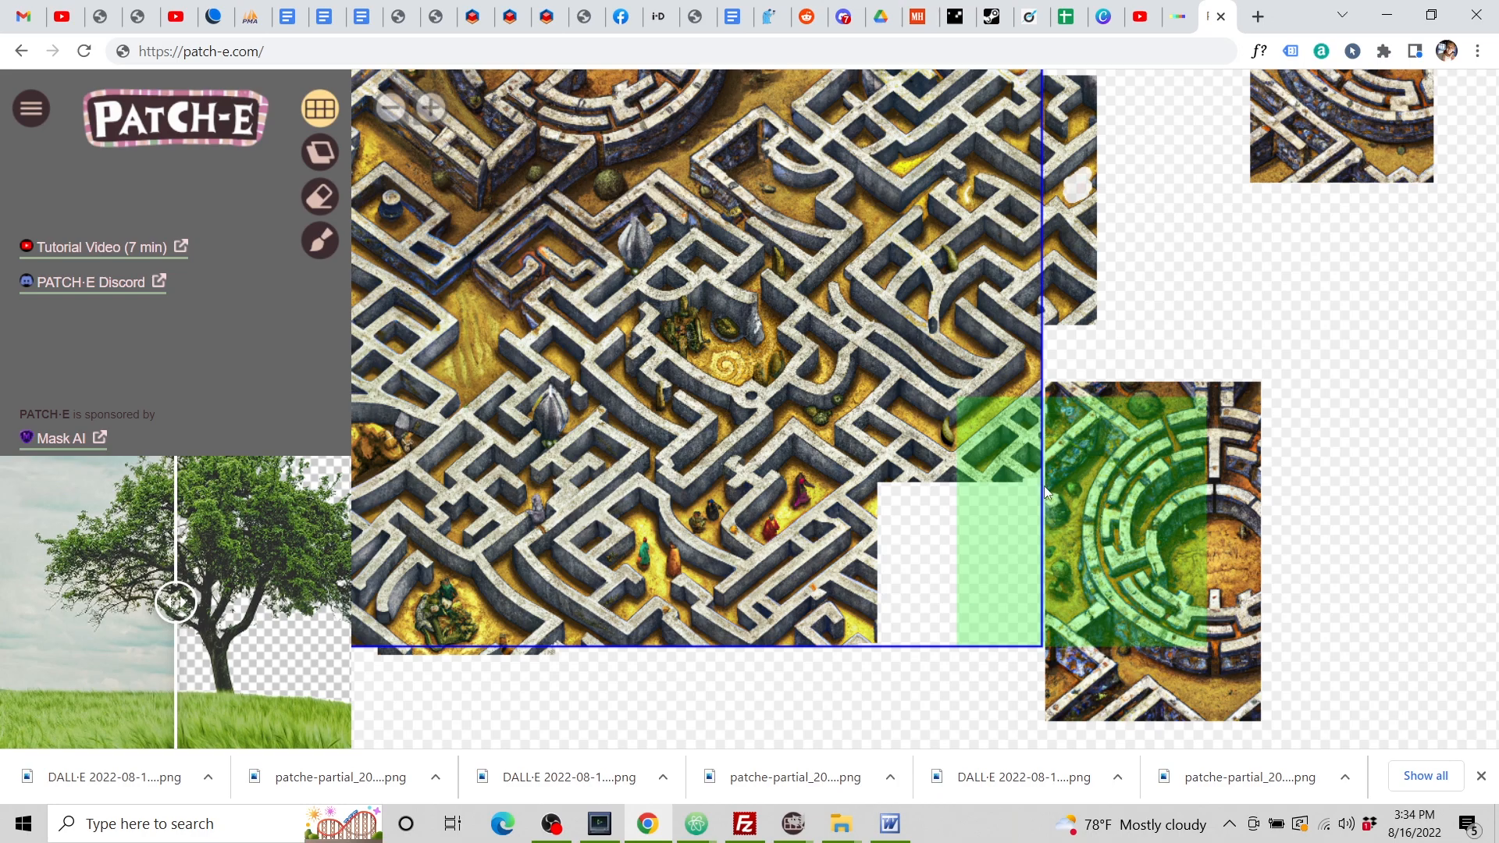
pyautogui.click(318, 157)
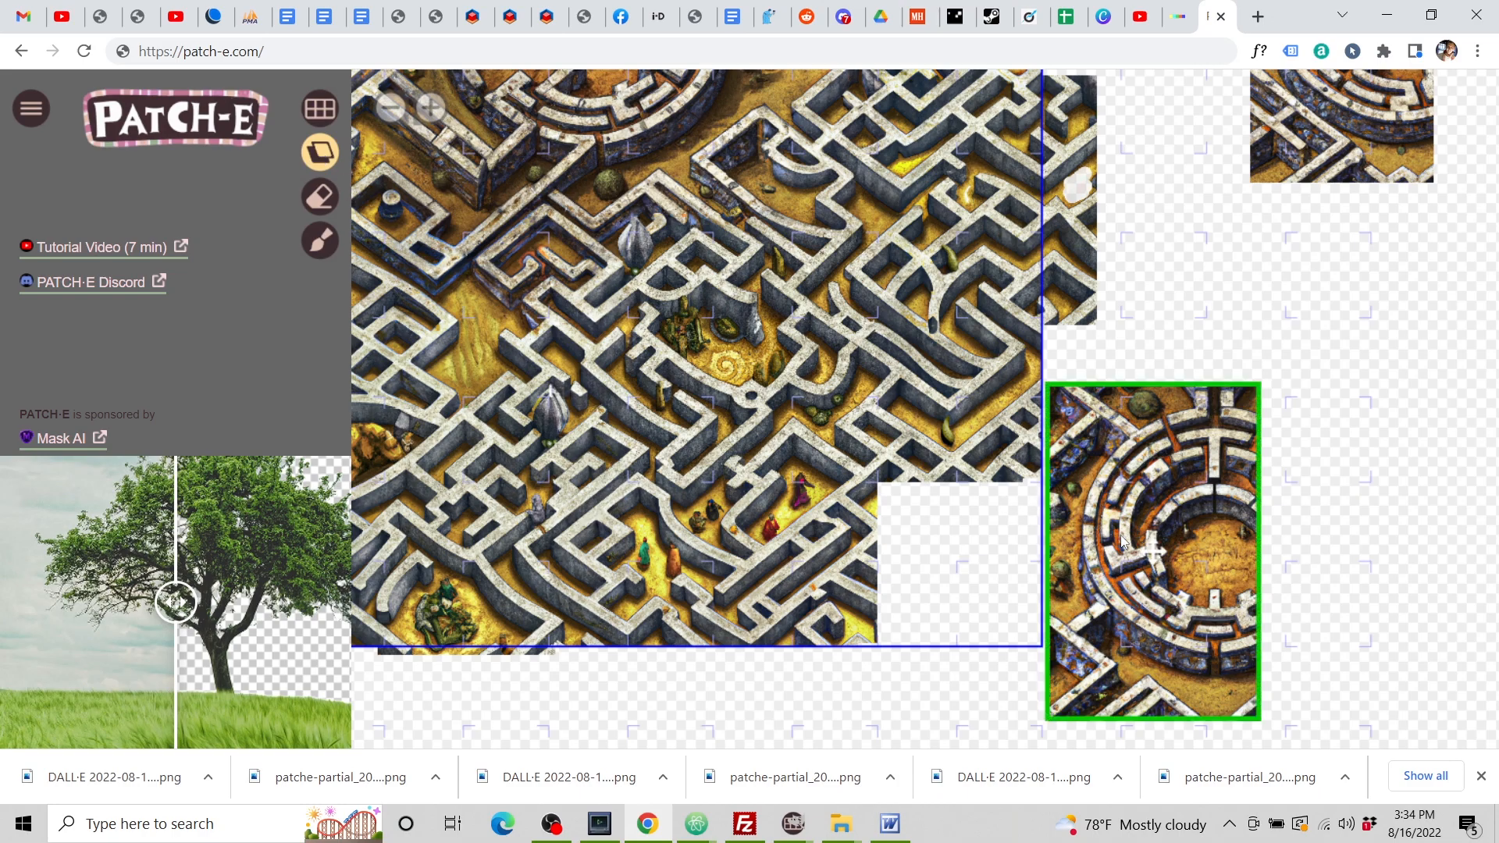
pyautogui.moveTo(1138, 538); pyautogui.dragTo(1198, 470)
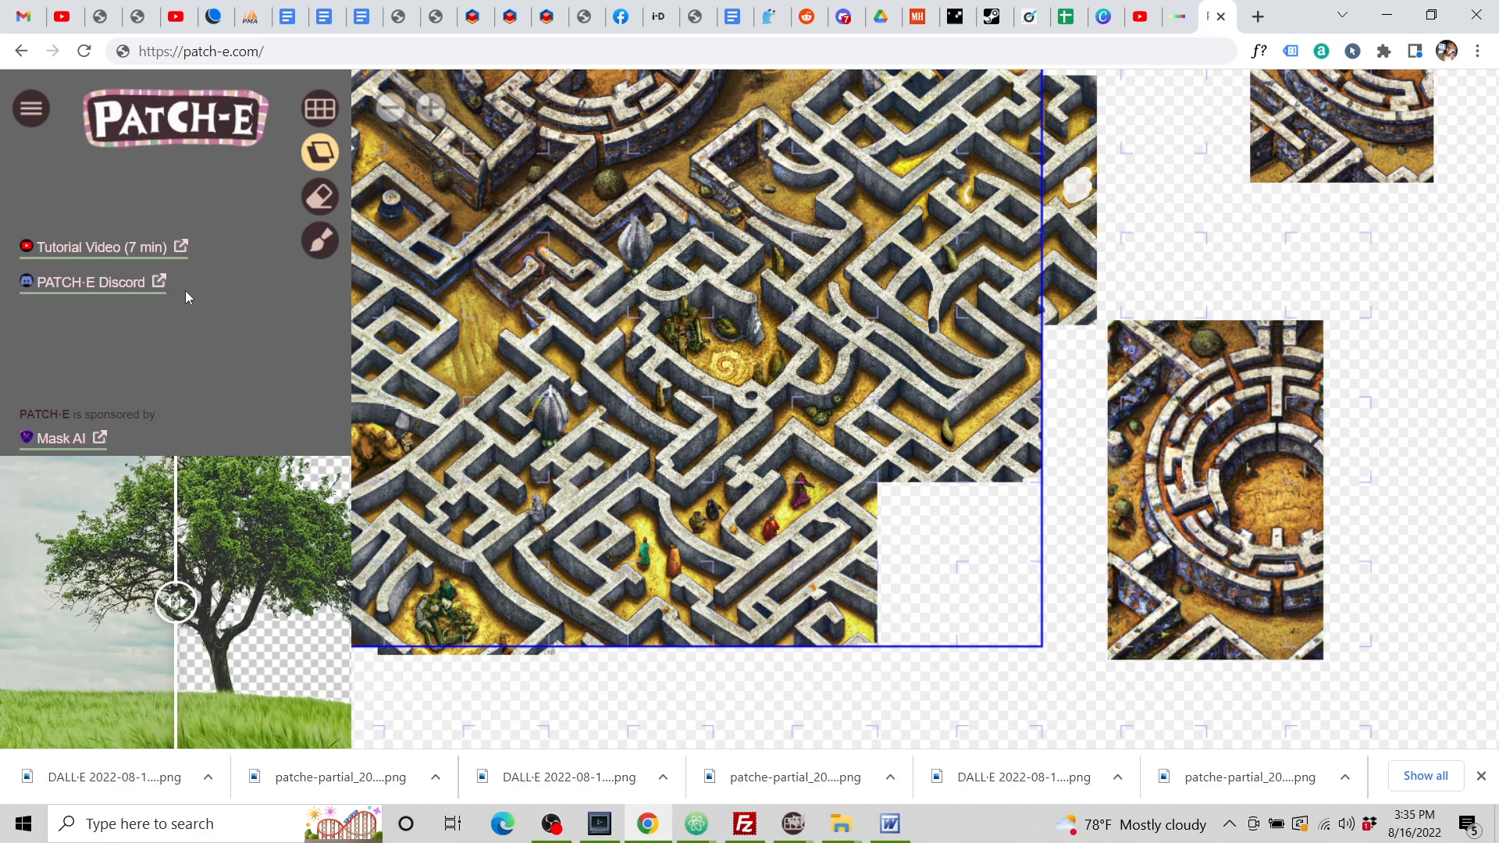
# Download the partial image of the blank bottom-right corner tile and open patche-partial_2022-08-16T19_35_08.png in DALL·E for editing with the full crop.
pyautogui.click(327, 114)
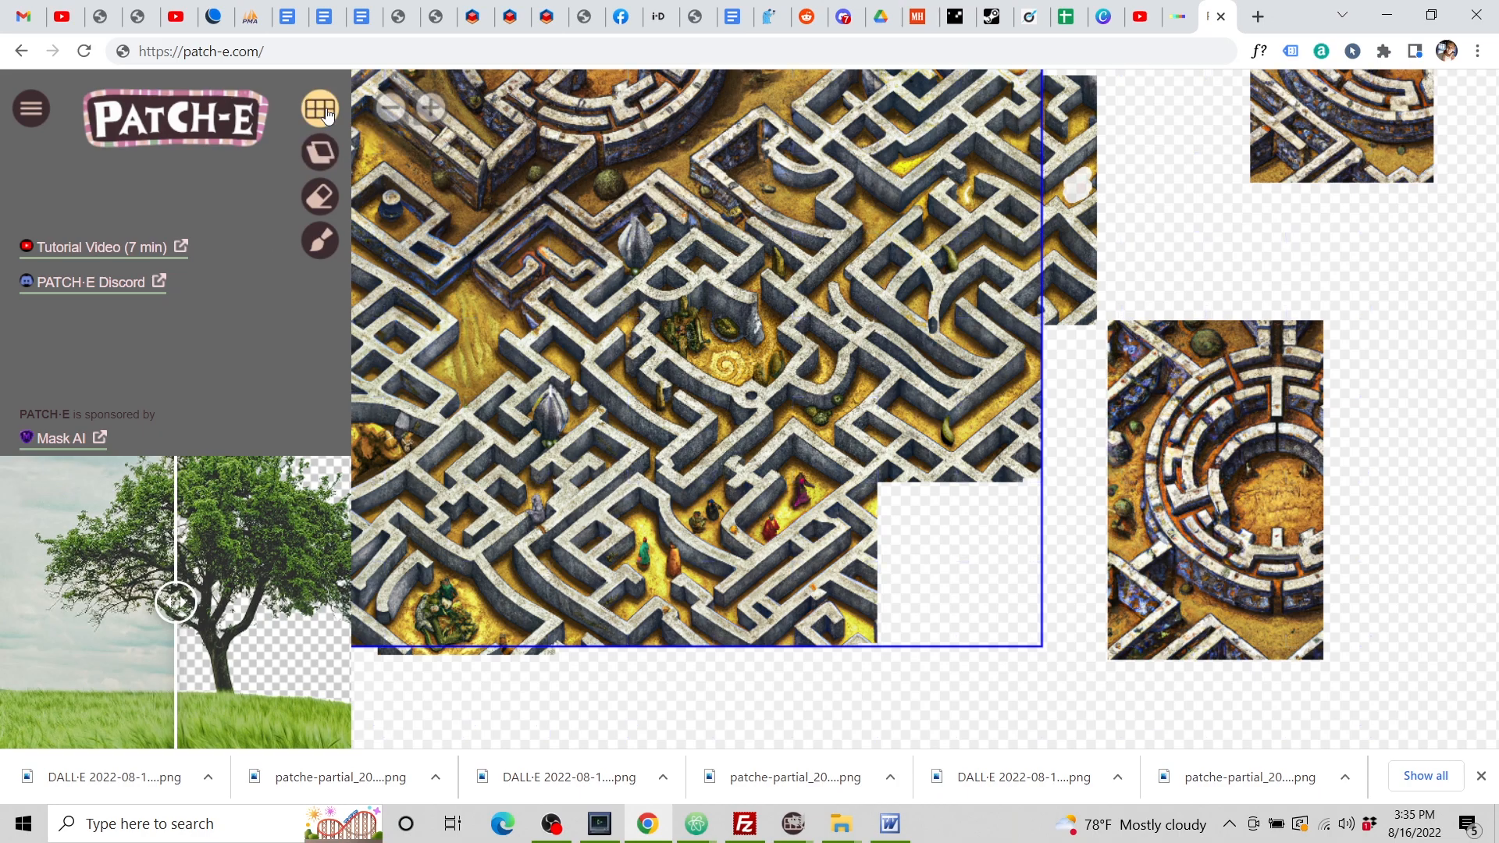
pyautogui.click(933, 570)
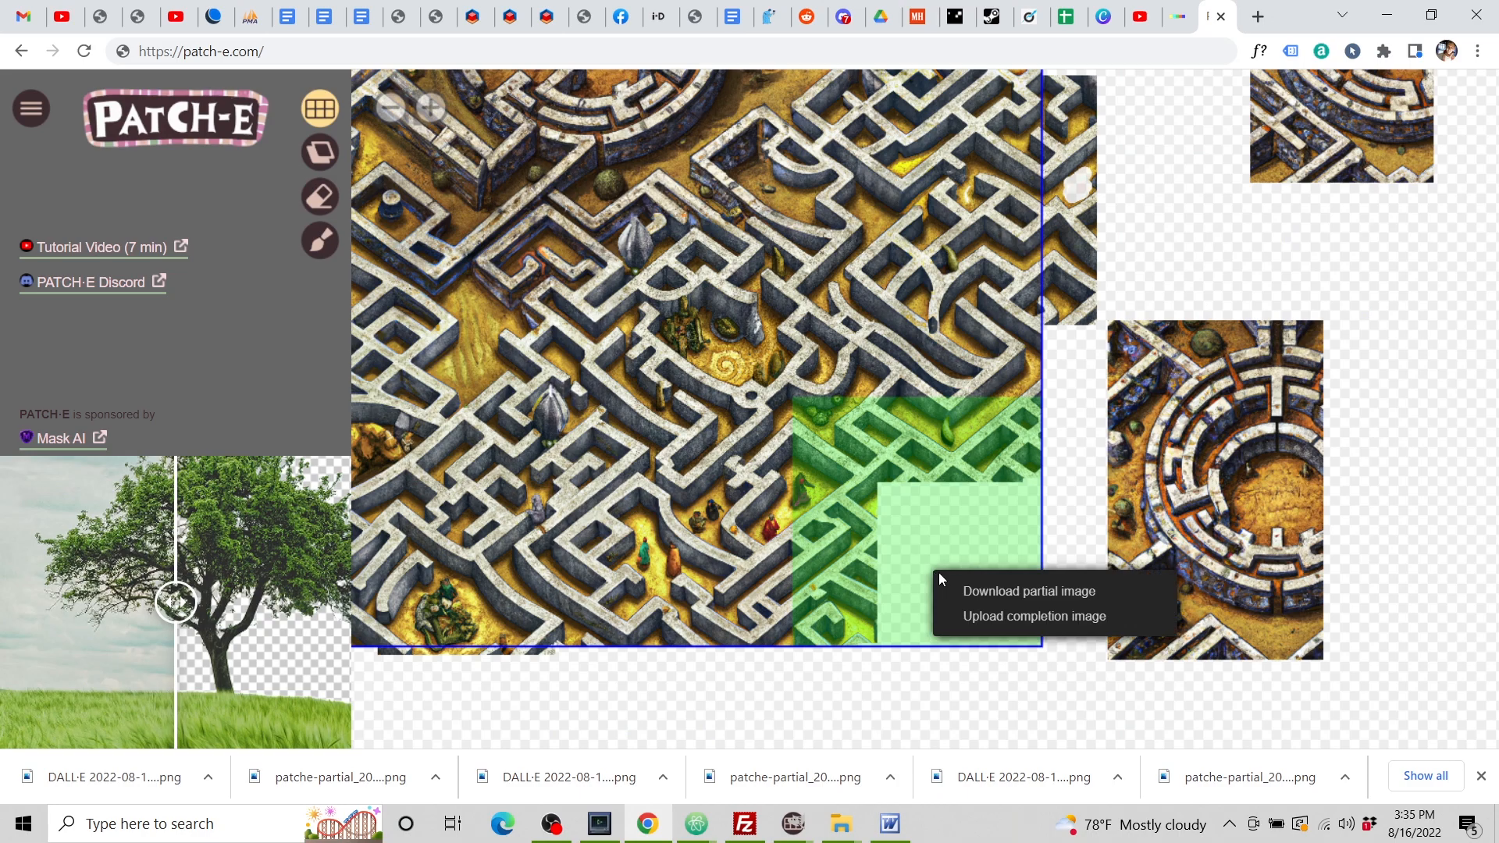
pyautogui.click(979, 592)
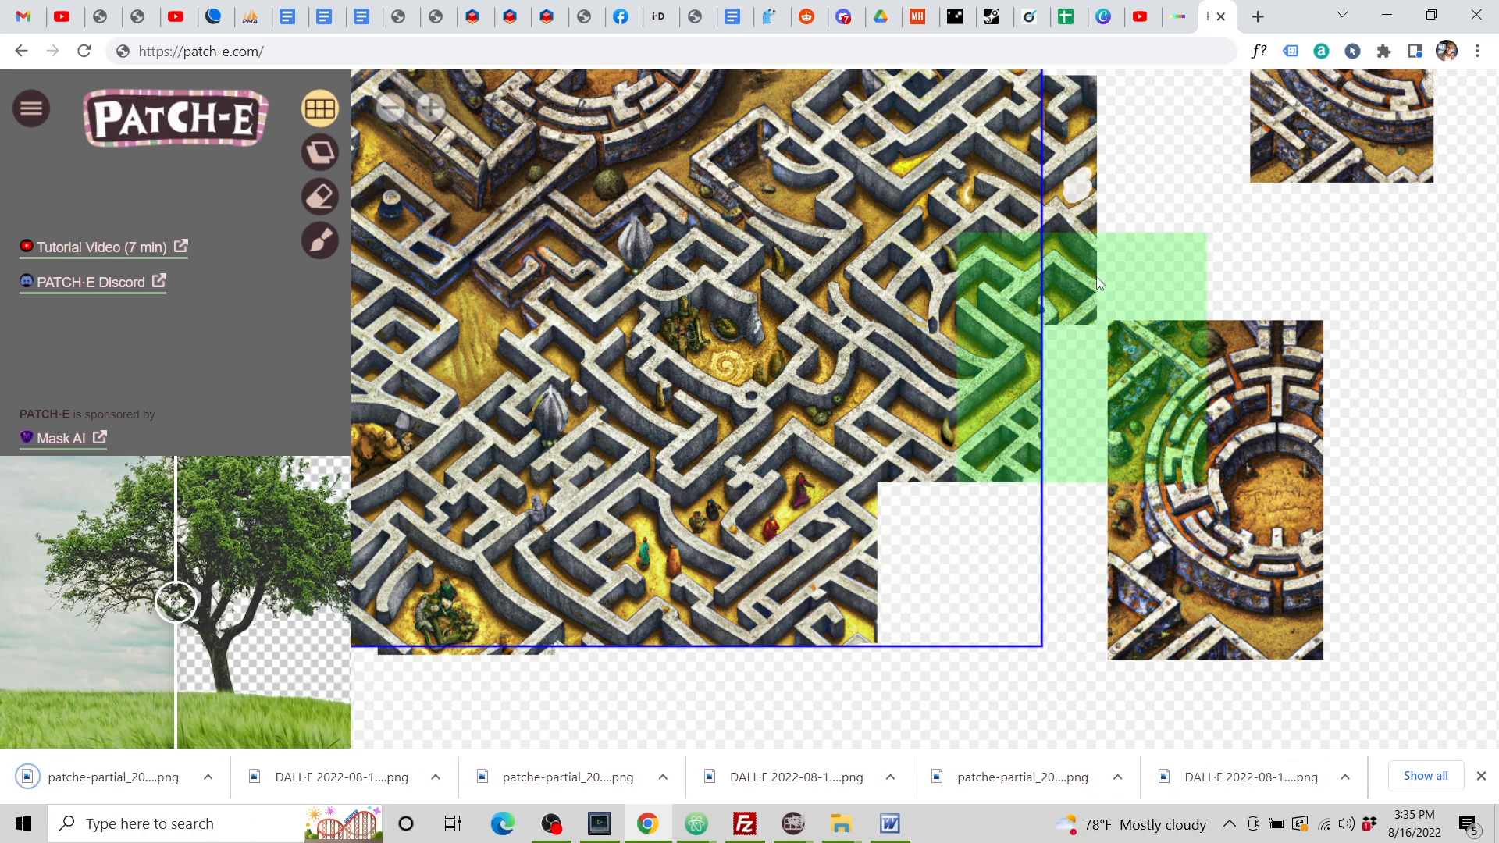
pyautogui.click(1176, 17)
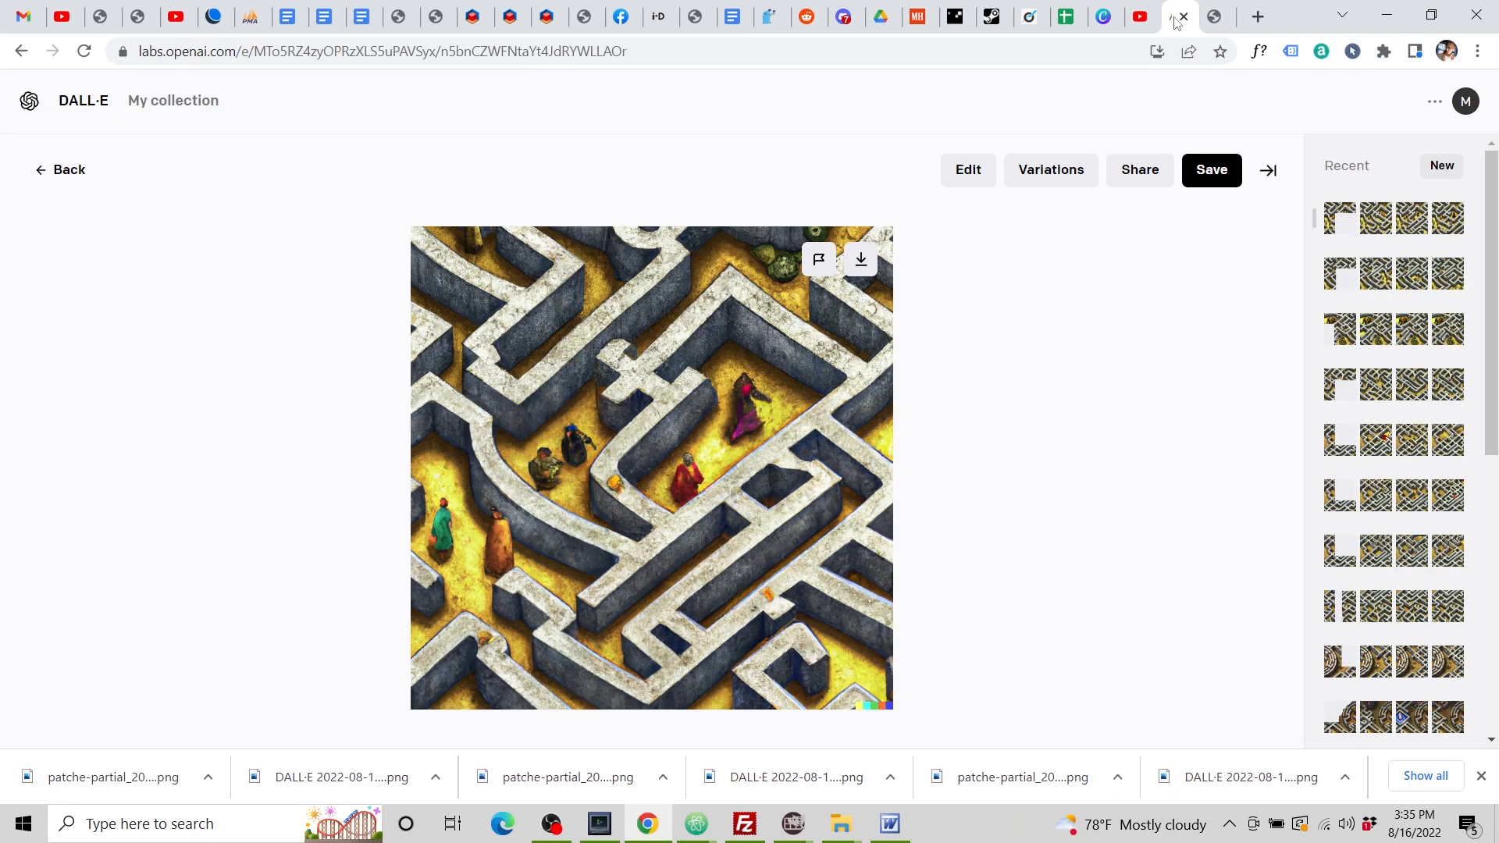
pyautogui.click(68, 171)
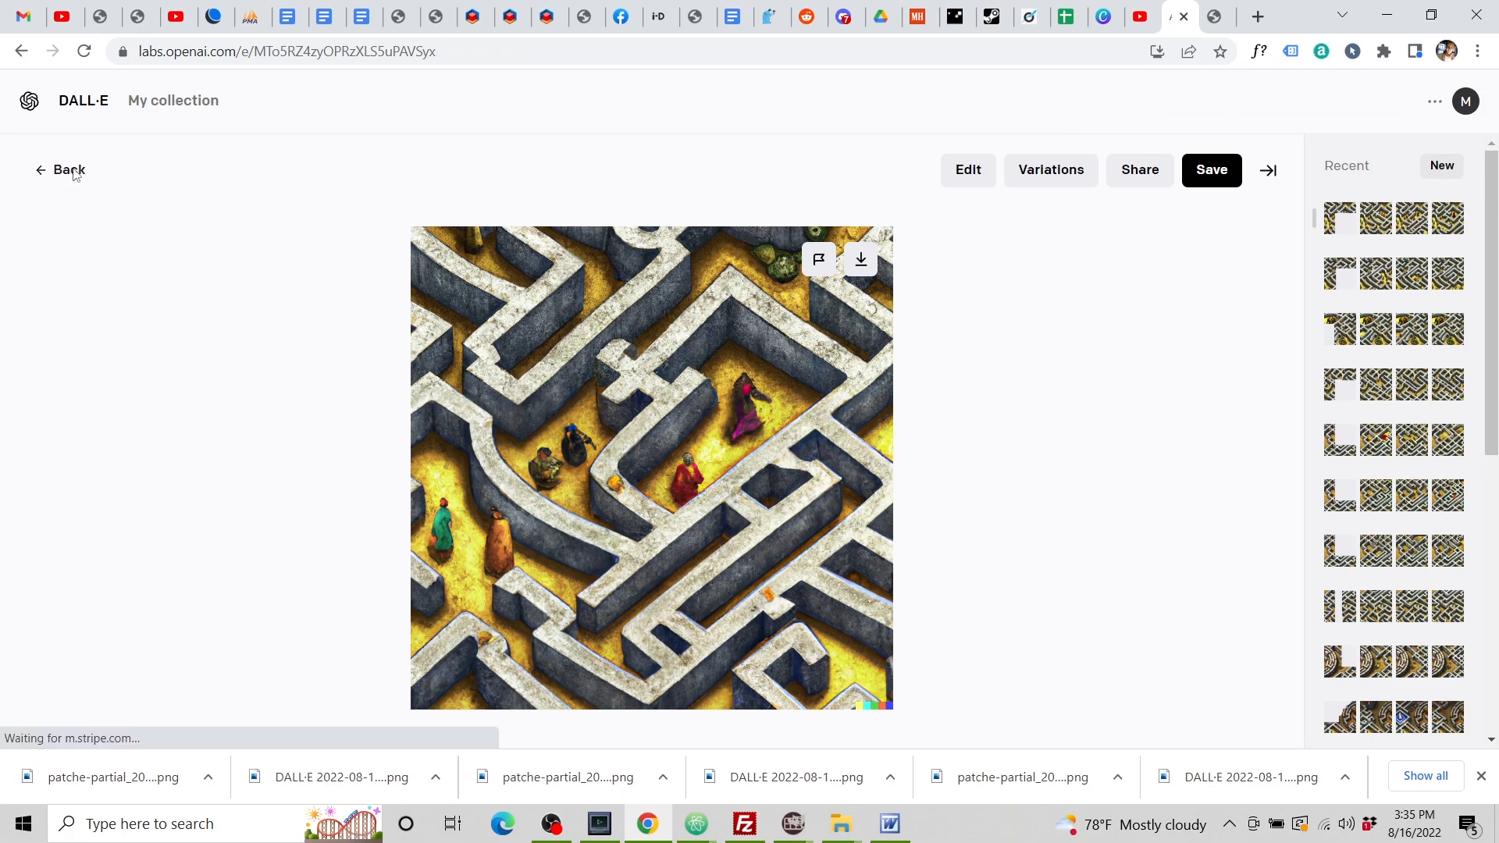
pyautogui.click(1221, 162)
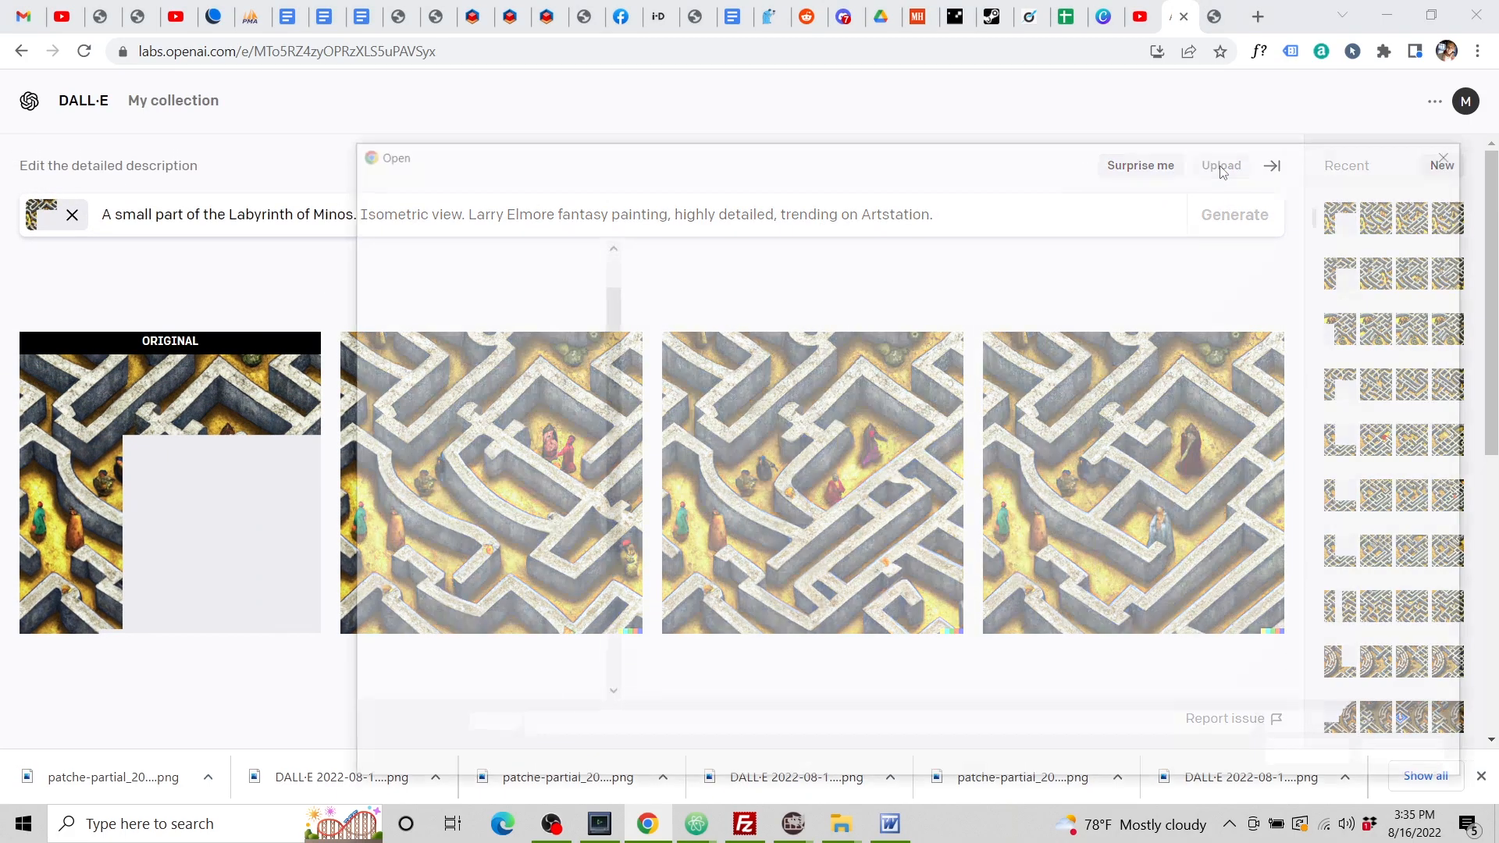
pyautogui.click(764, 381)
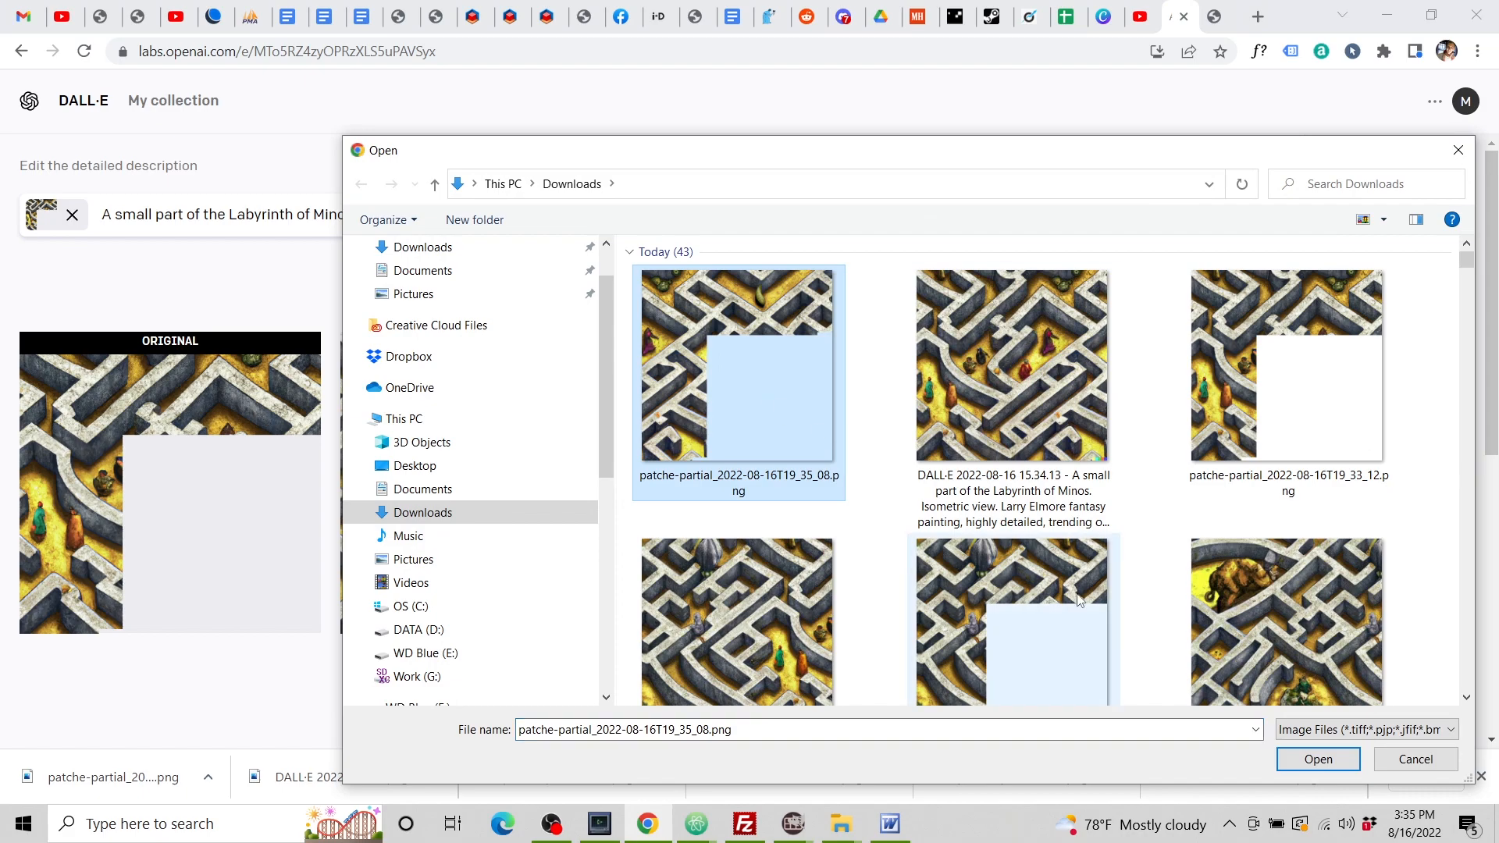
pyautogui.click(1317, 760)
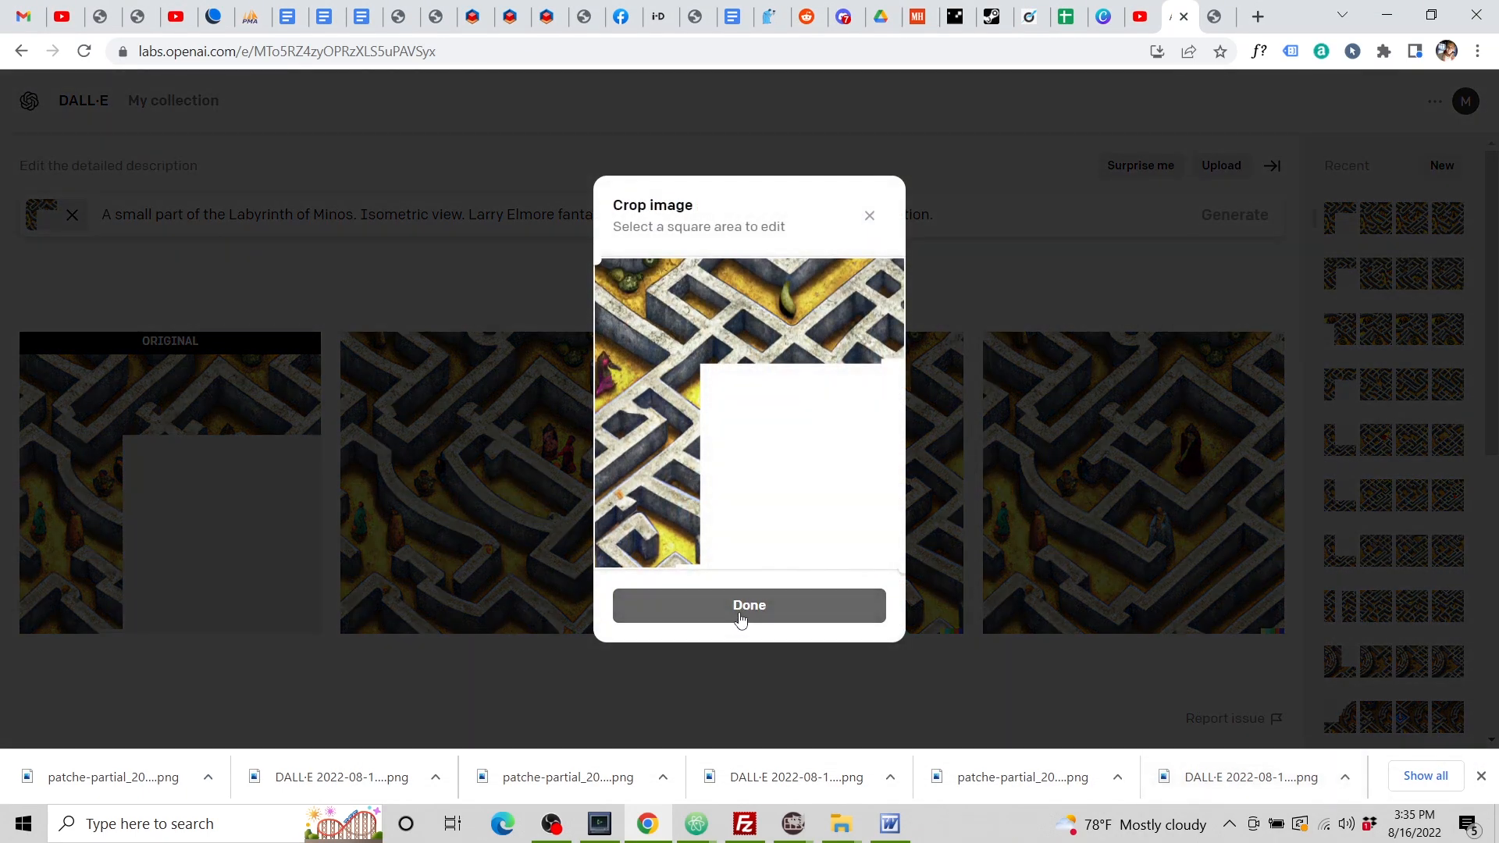
pyautogui.click(741, 611)
pyautogui.click(740, 596)
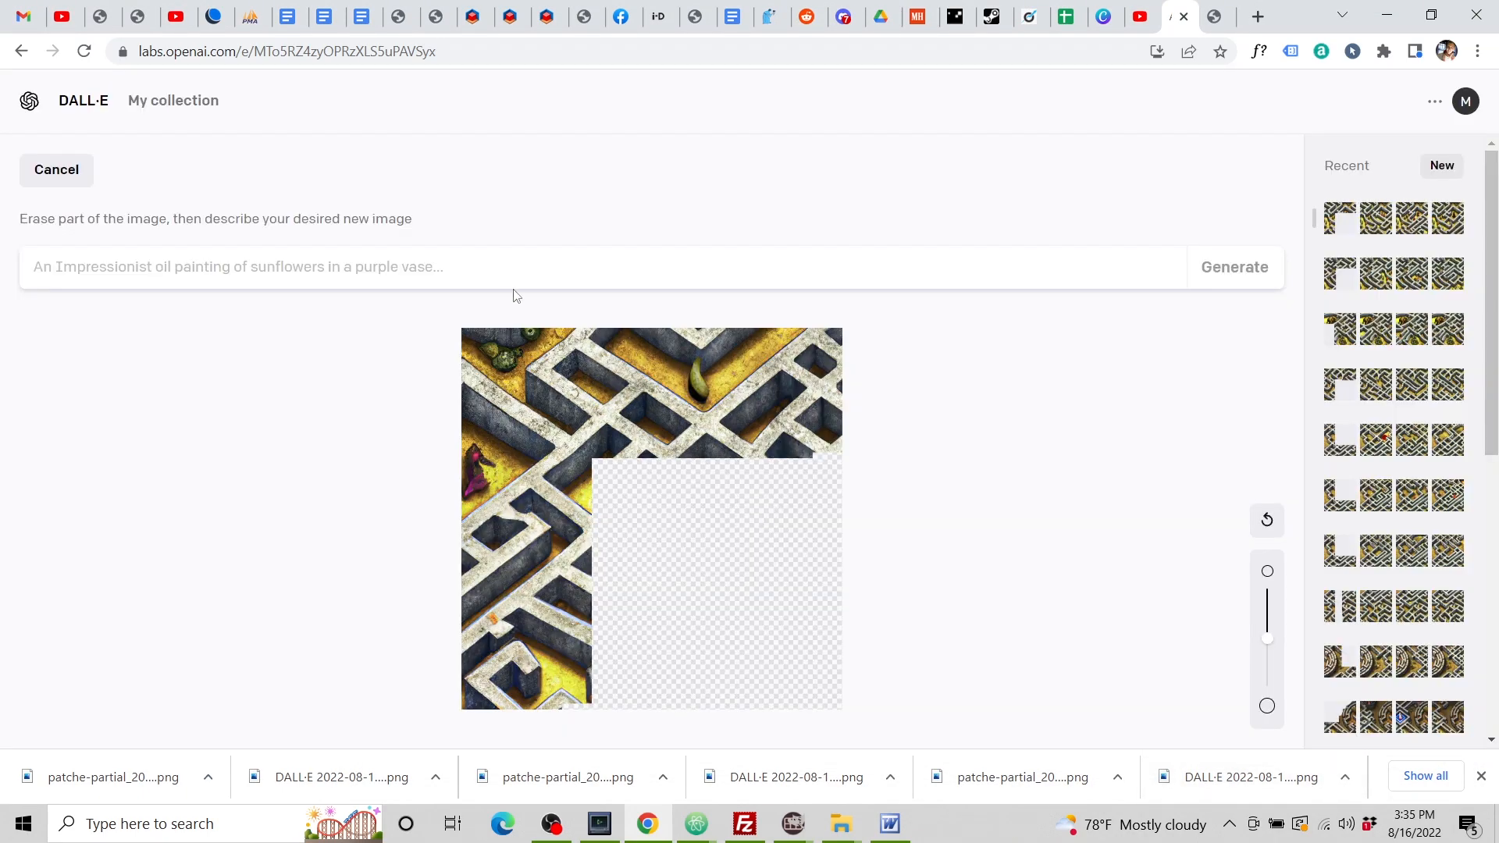
# Generate completions with the prompt "A small part of the Labyrinth of Minos. Isometric view. Larry Elmore fantasy painting, highly detailed, trending on Artstation.".
pyautogui.click(490, 273)
pyautogui.write('A small part of the Labyrinth of Minos. Isometric view. Larry Elmore fantasy painting, highly detailed, trending on Artstation.')
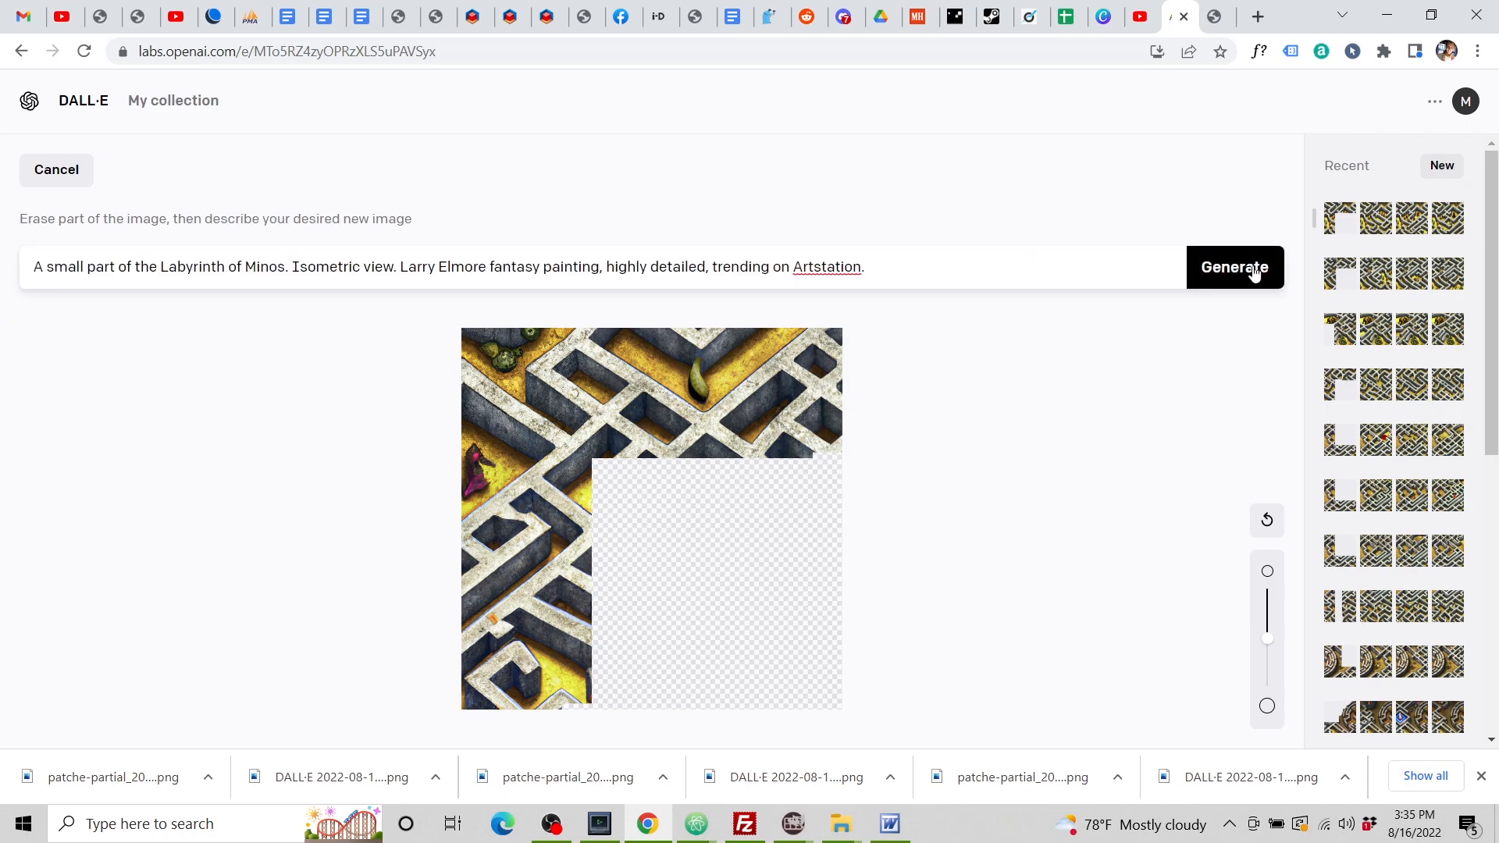
pyautogui.click(1249, 267)
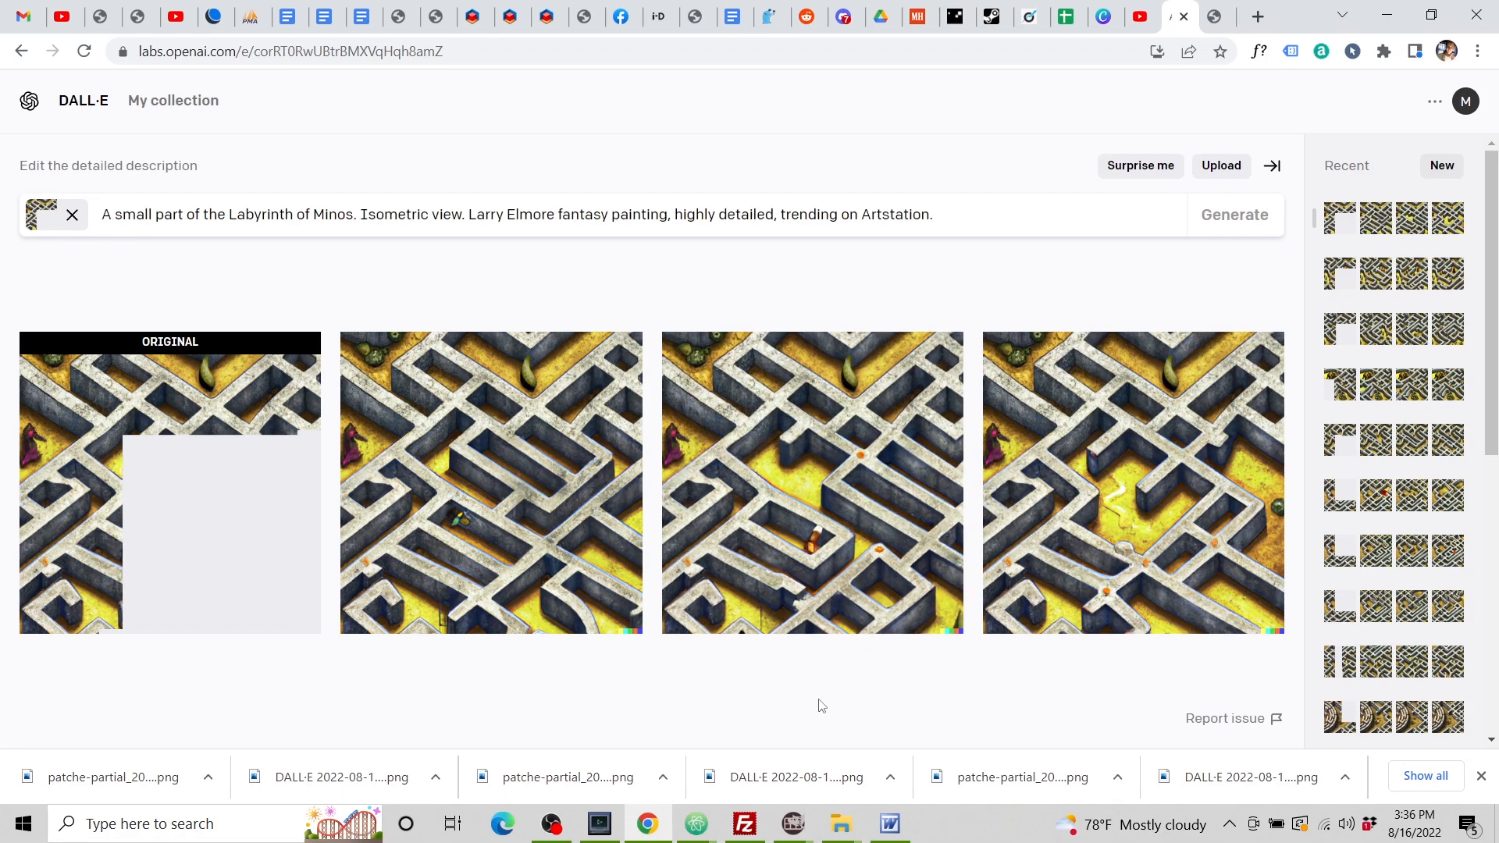
# Download the variation with the white squiggle on the open yellow floor and upload it in PATCH-E as the bottom-right corner tile's completion.
pyautogui.click(1172, 474)
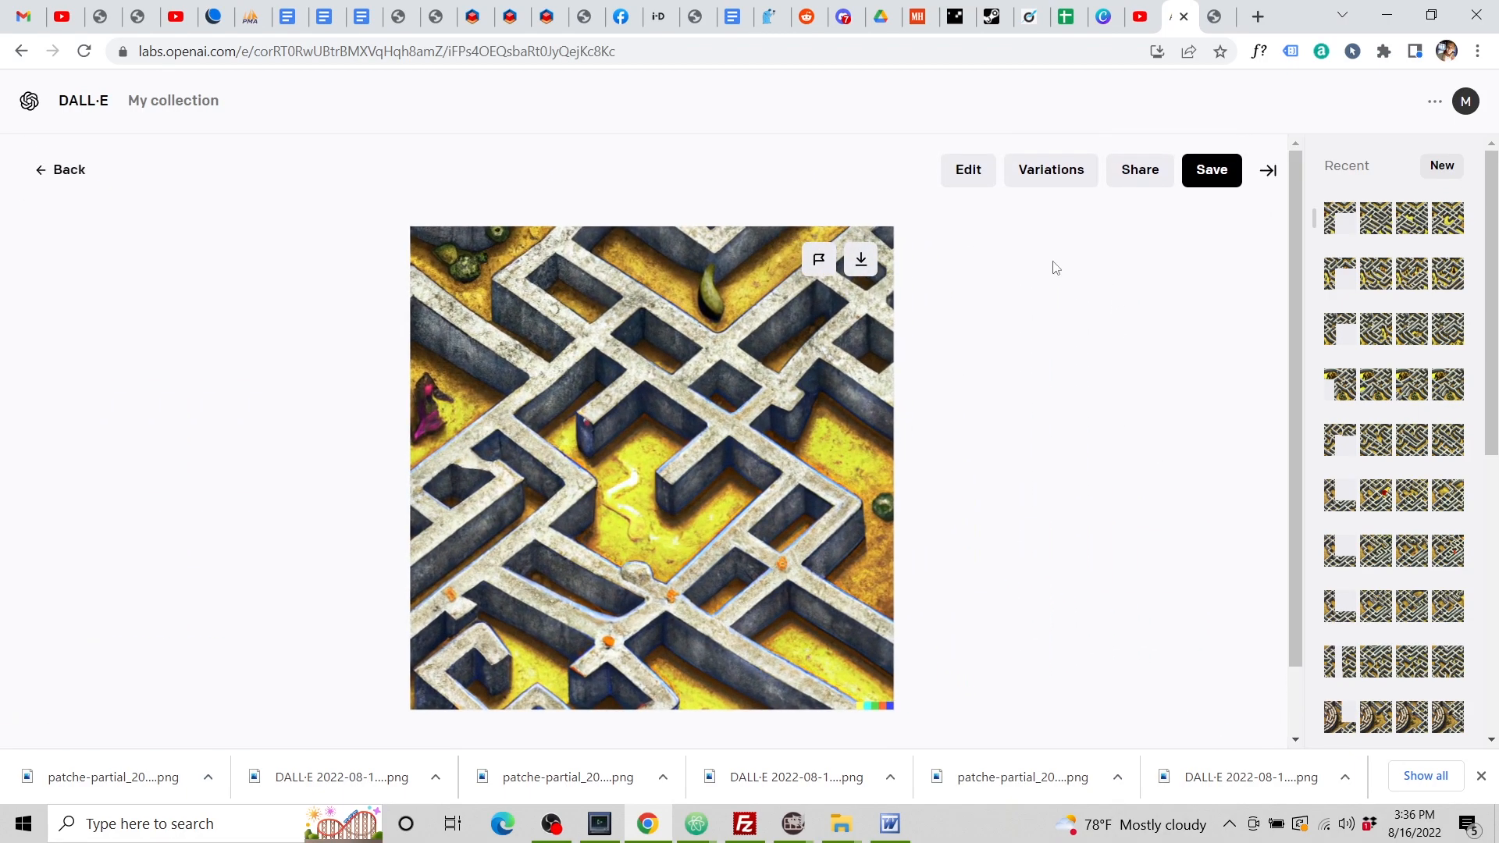
pyautogui.click(857, 264)
pyautogui.click(1153, 164)
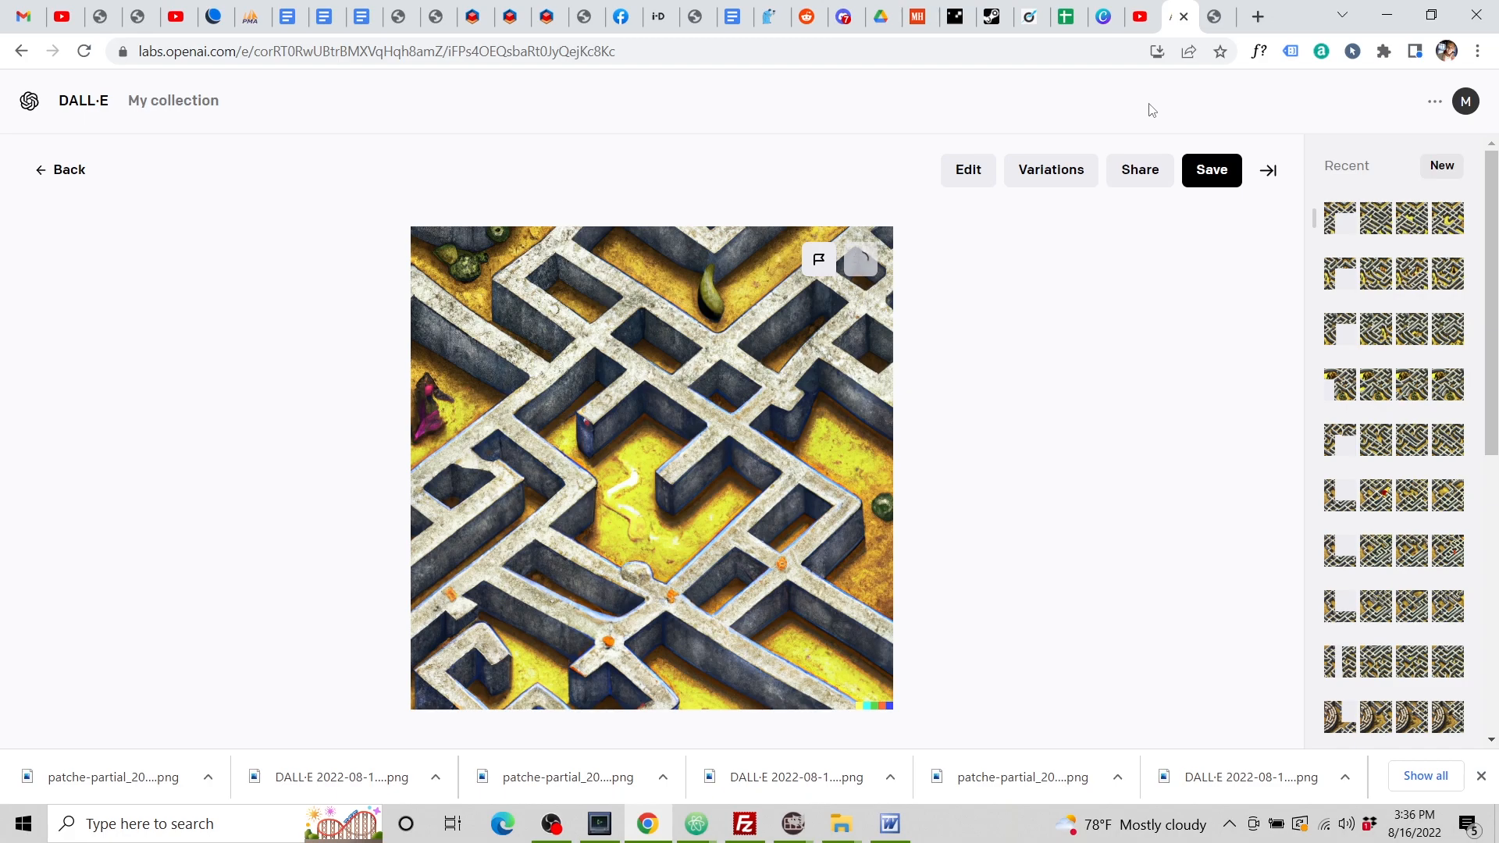
pyautogui.click(1214, 16)
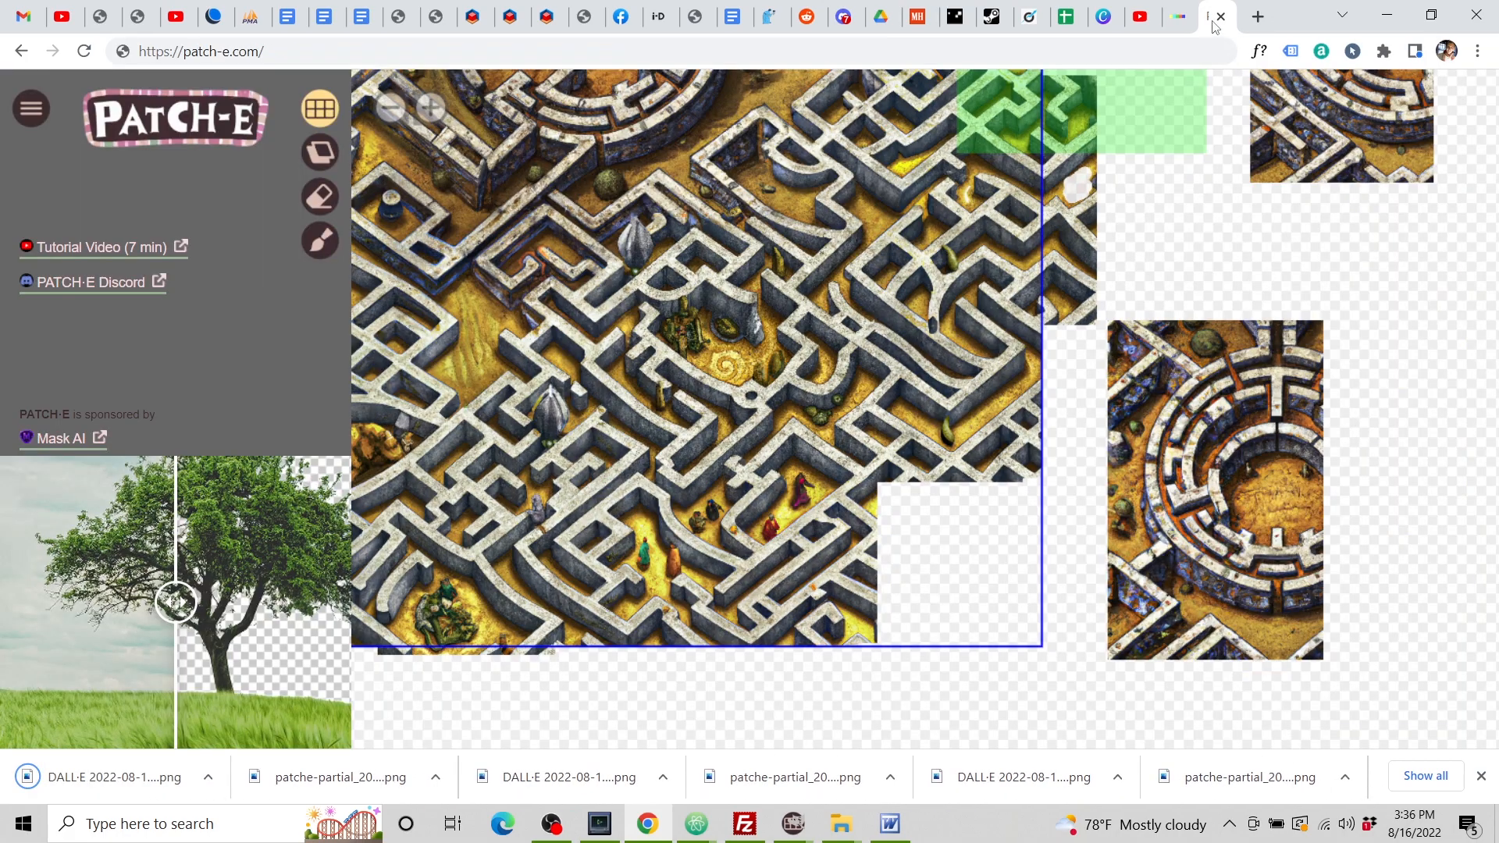
pyautogui.click(940, 547)
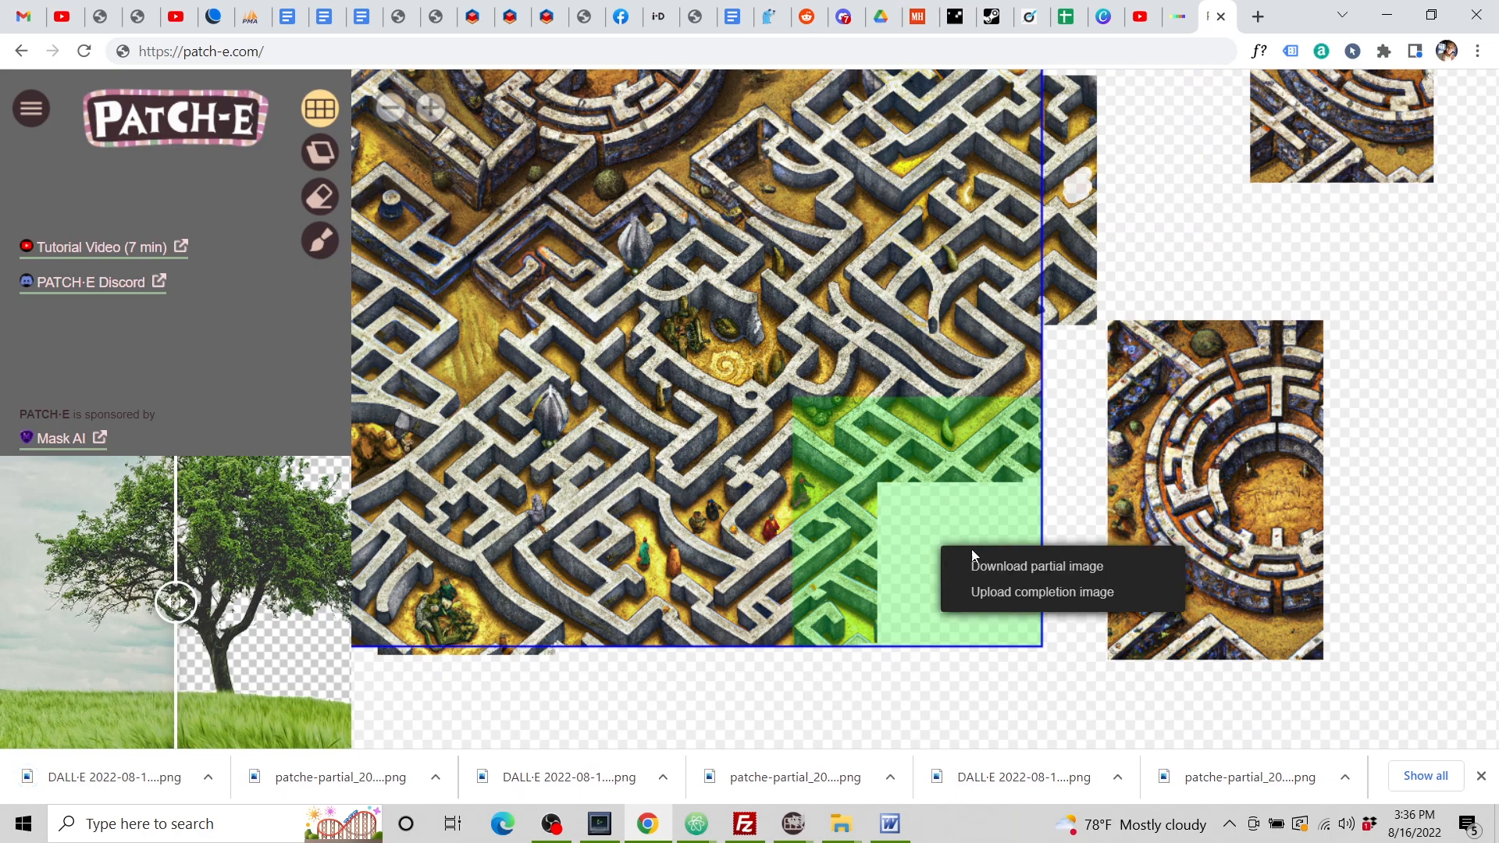
pyautogui.click(1029, 591)
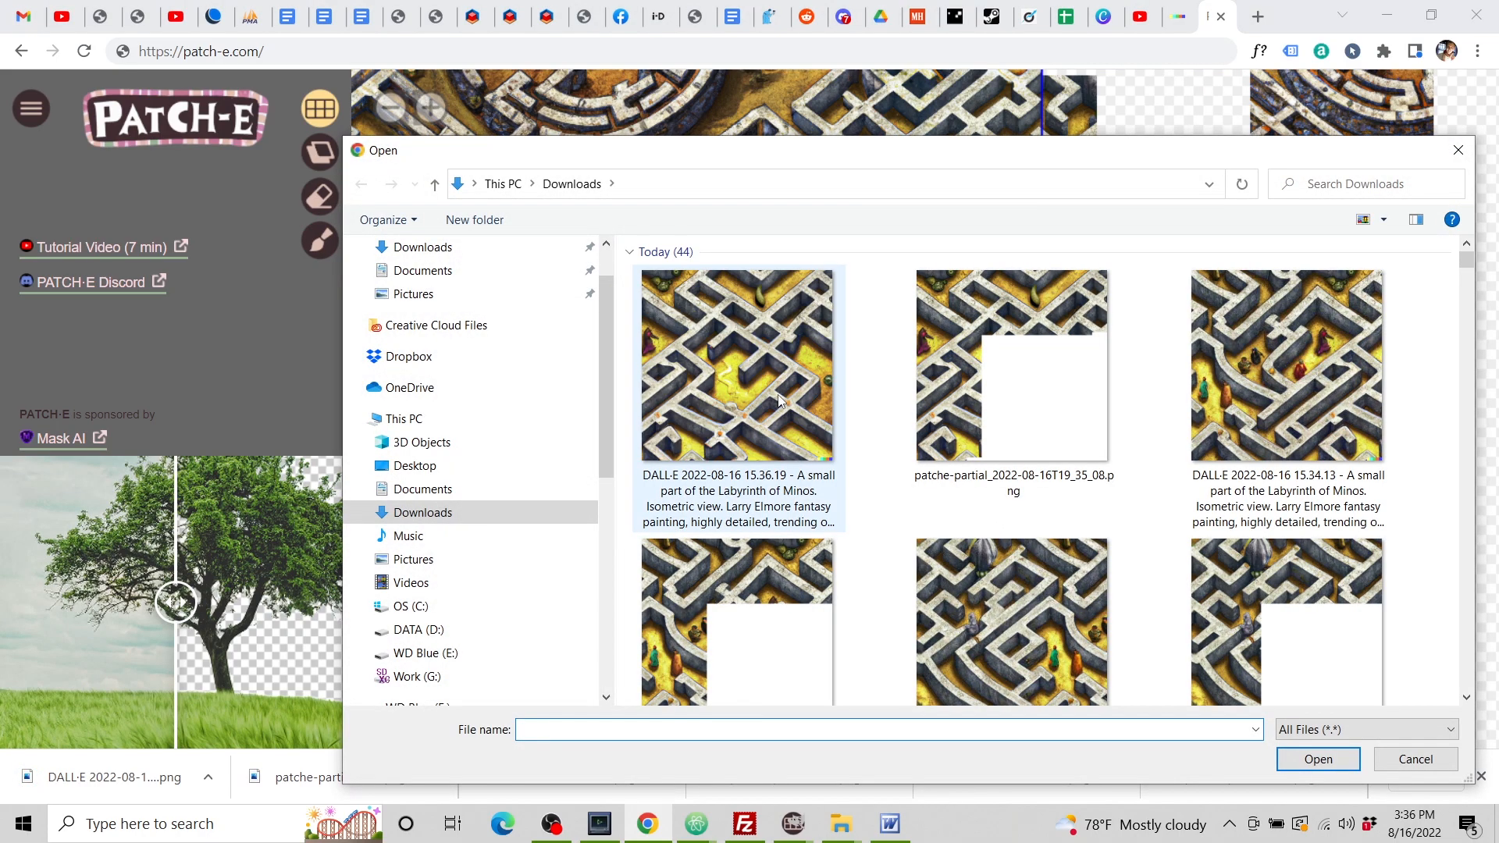
pyautogui.click(1318, 759)
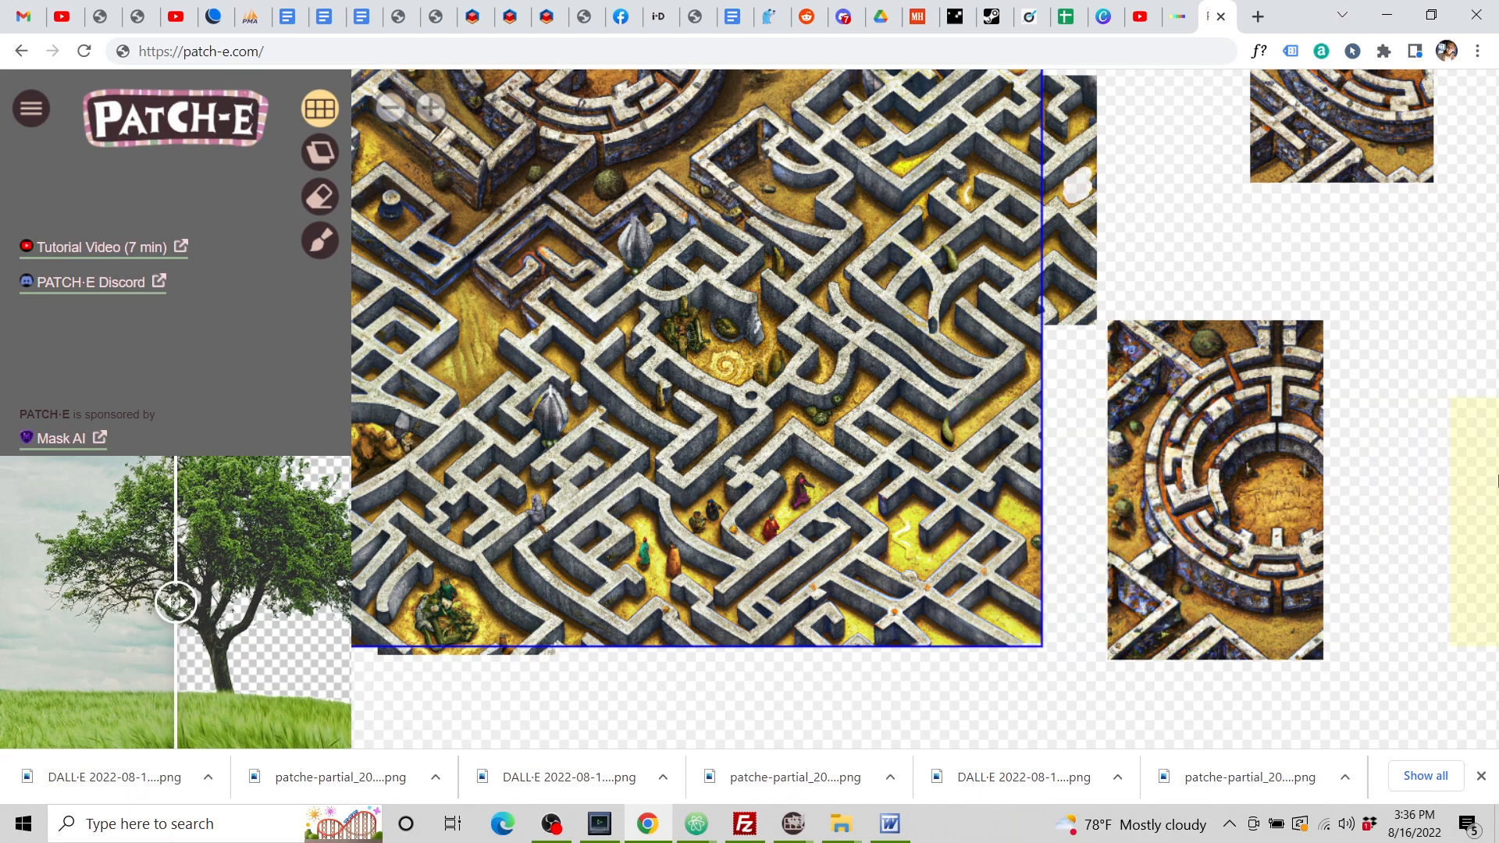
# Enlarge the lower circular-maze background image slightly from its upper-right corner.
pyautogui.moveTo(1417, 368); pyautogui.dragTo(1203, 387)
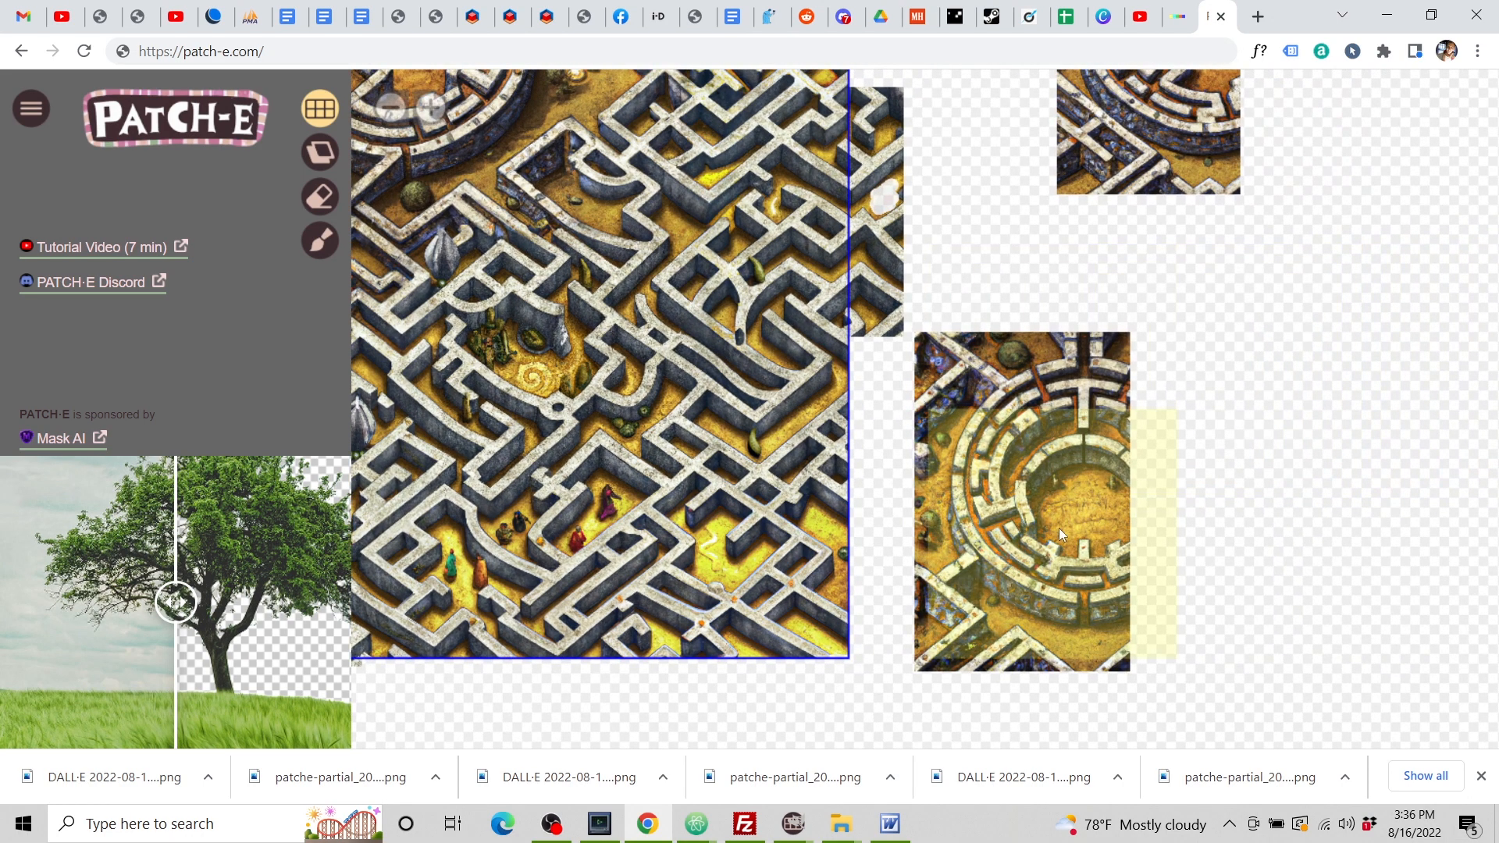
pyautogui.moveTo(1284, 354); pyautogui.dragTo(1296, 473)
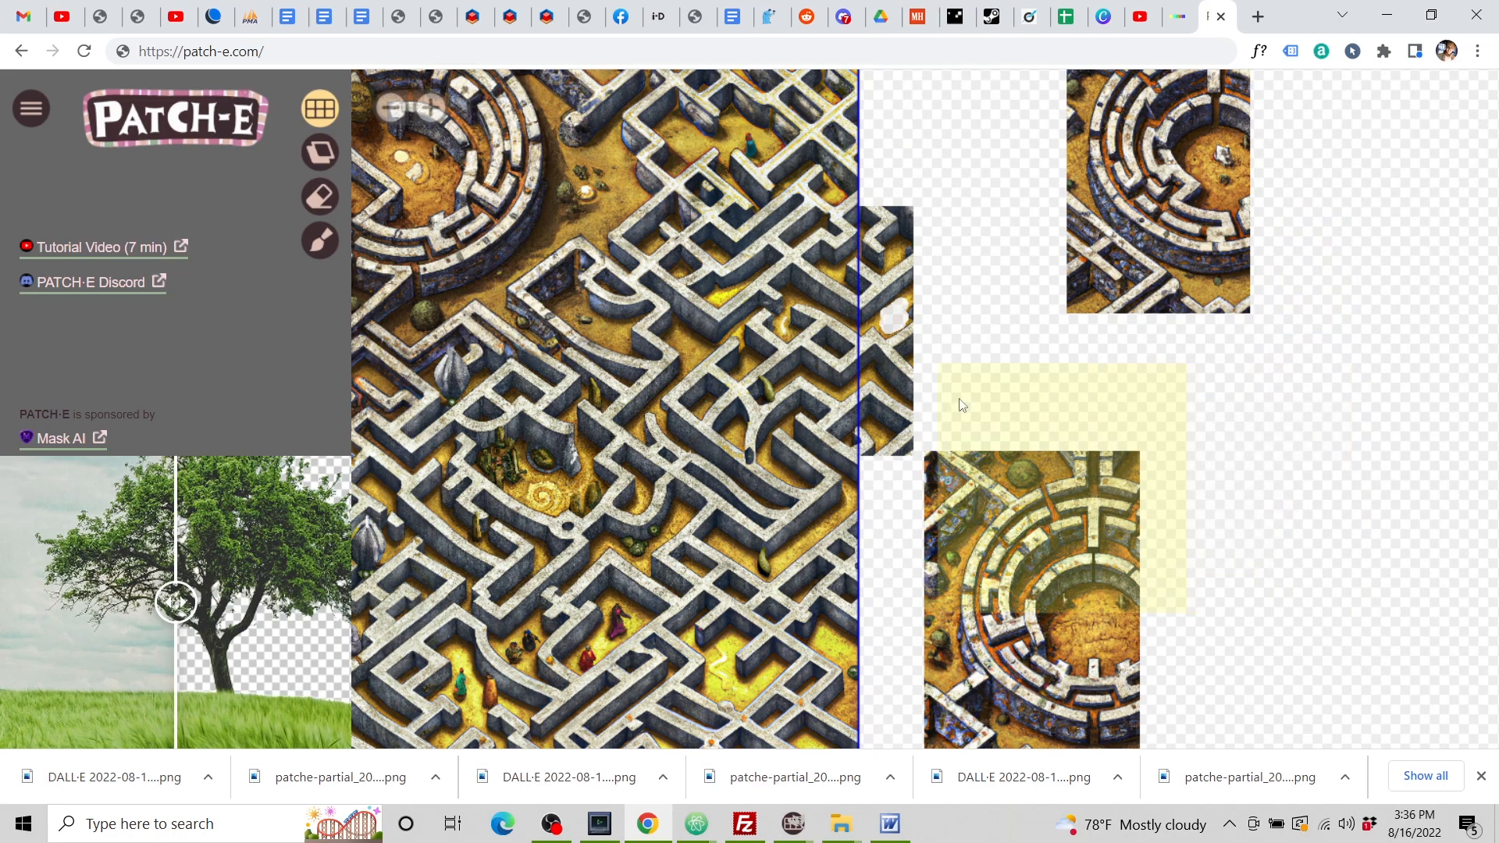
pyautogui.click(320, 152)
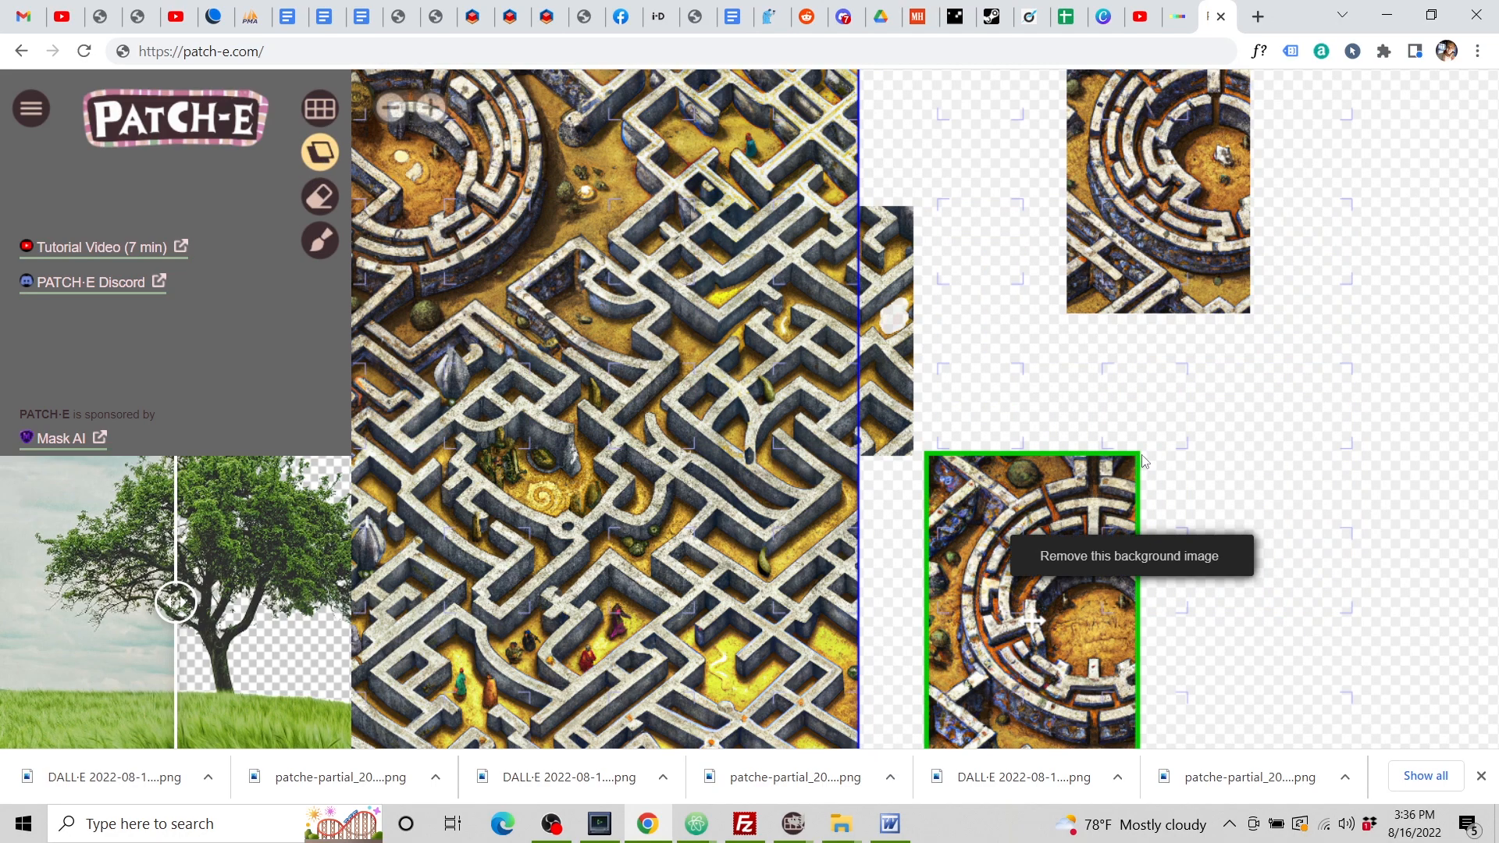
pyautogui.moveTo(1140, 460)
pyautogui.mouseDown()
pyautogui.moveTo(1146, 443)
pyautogui.moveTo(1142, 457)
pyautogui.moveTo(1164, 452)
pyautogui.mouseUp()
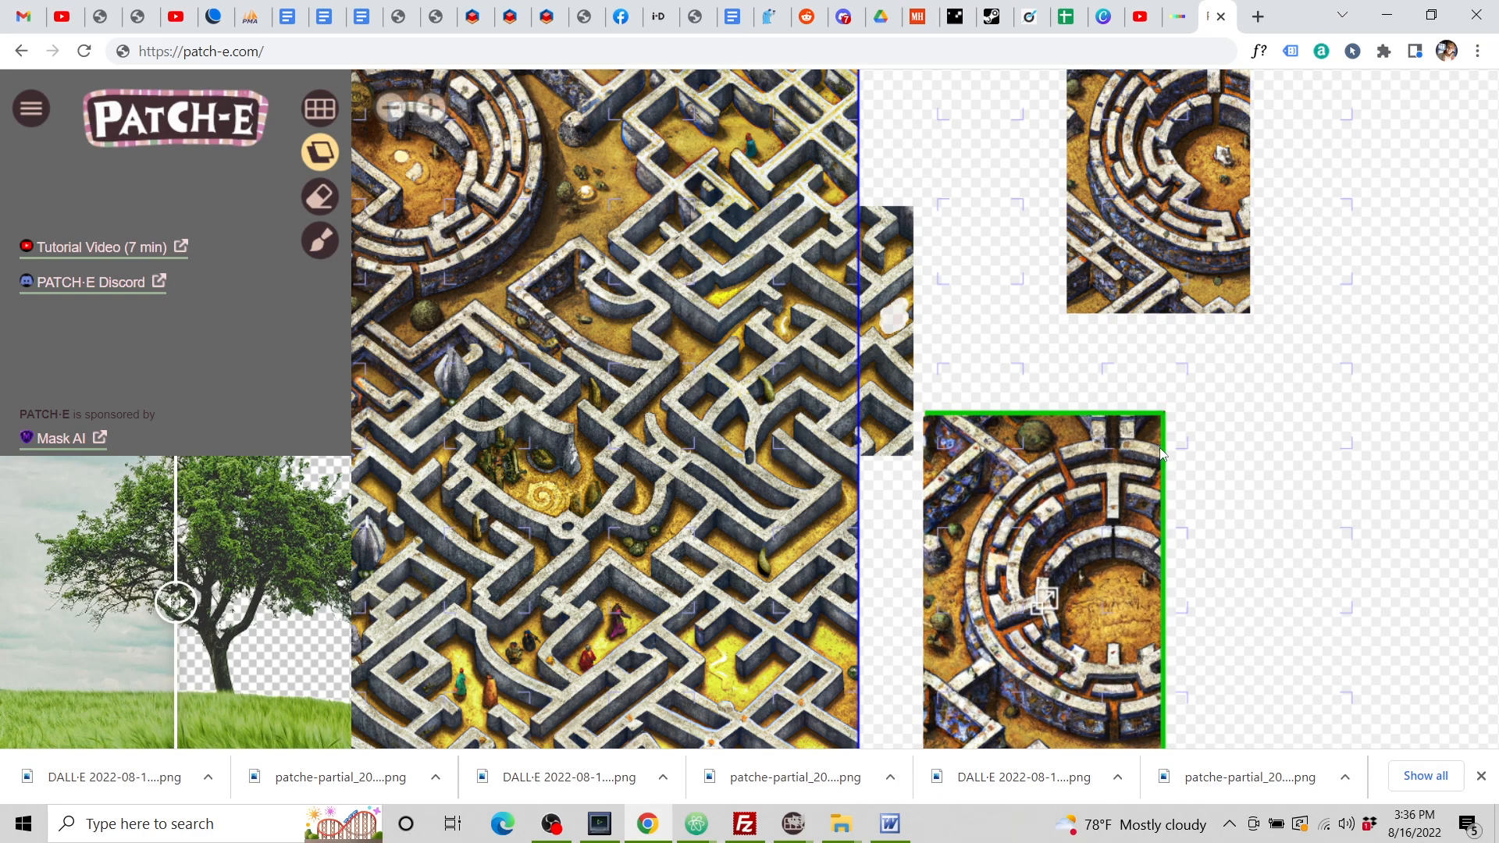
# Move the upper circular-maze background image closer to the labyrinth's right edge, aligned above the lower circular maze.
pyautogui.scroll(-2, 1288, 391)
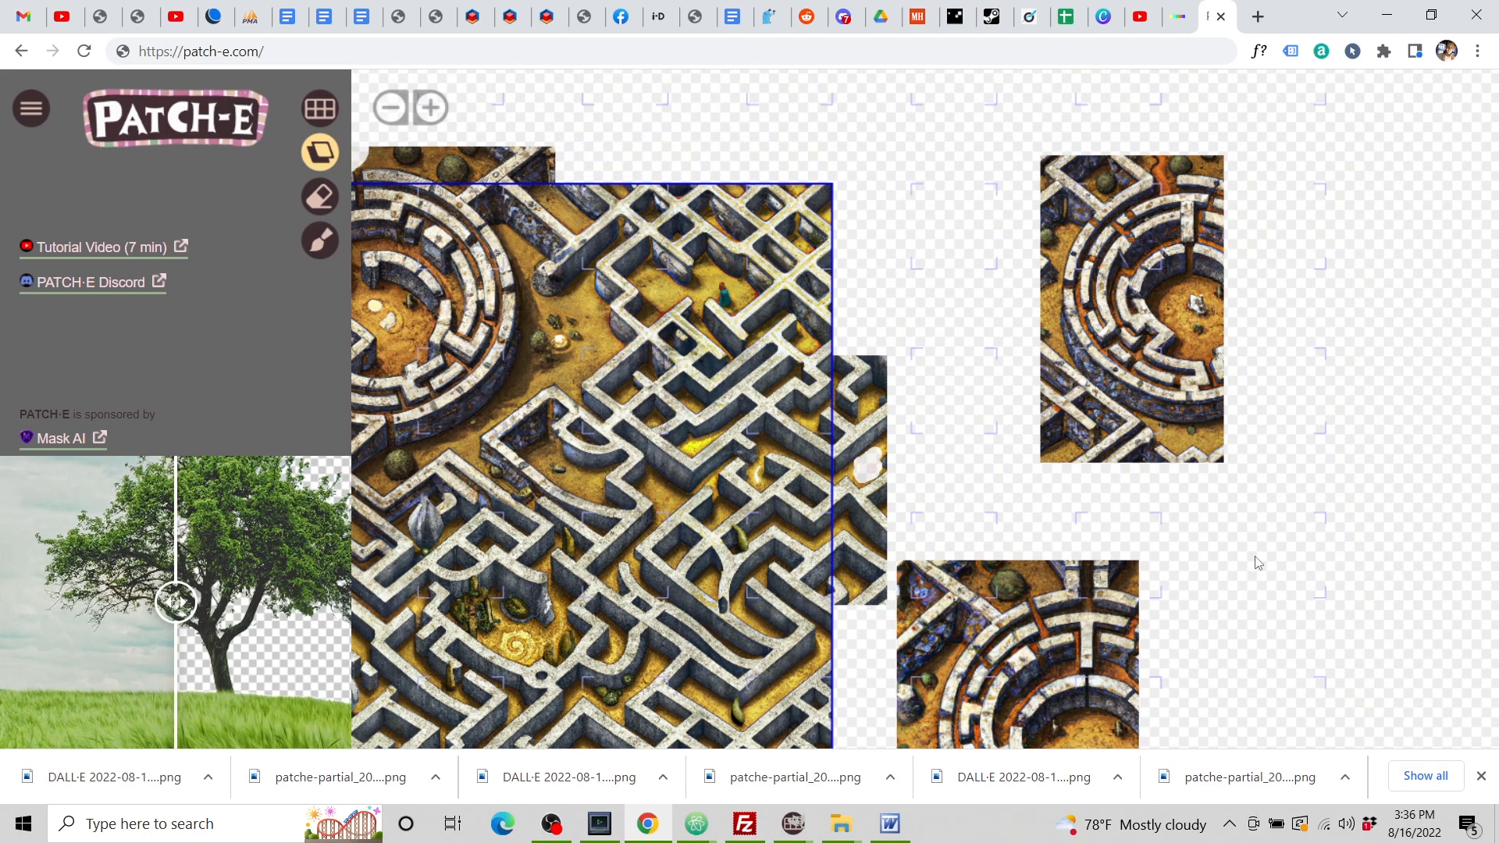
pyautogui.moveTo(1291, 495); pyautogui.dragTo(1488, 344)
pyautogui.scroll(-3, 997, 477)
pyautogui.moveTo(1056, 270); pyautogui.dragTo(1066, 233)
pyautogui.scroll(2, 990, 389)
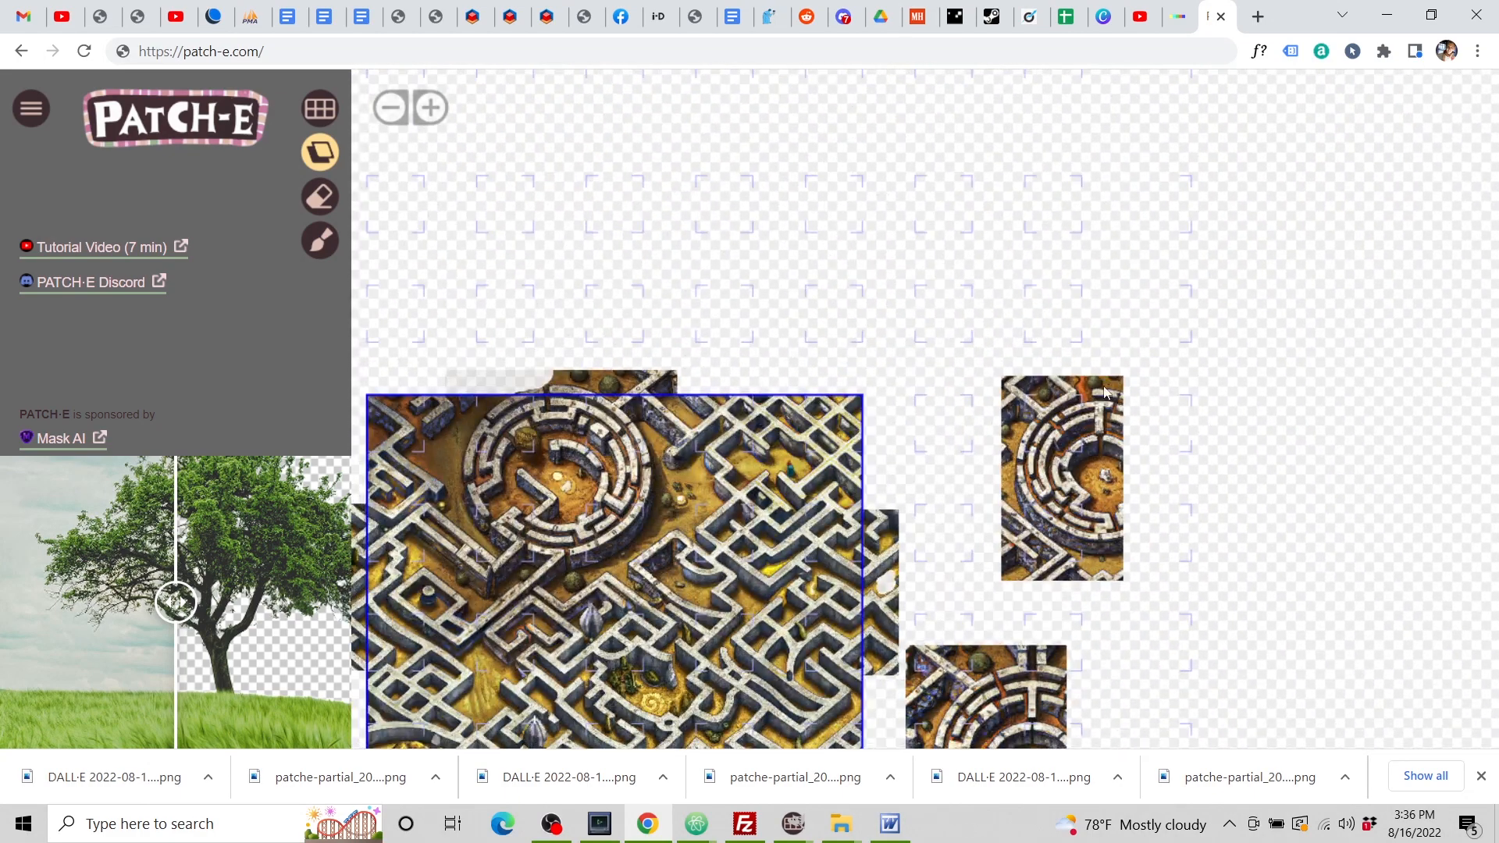
pyautogui.moveTo(1071, 466); pyautogui.dragTo(978, 401)
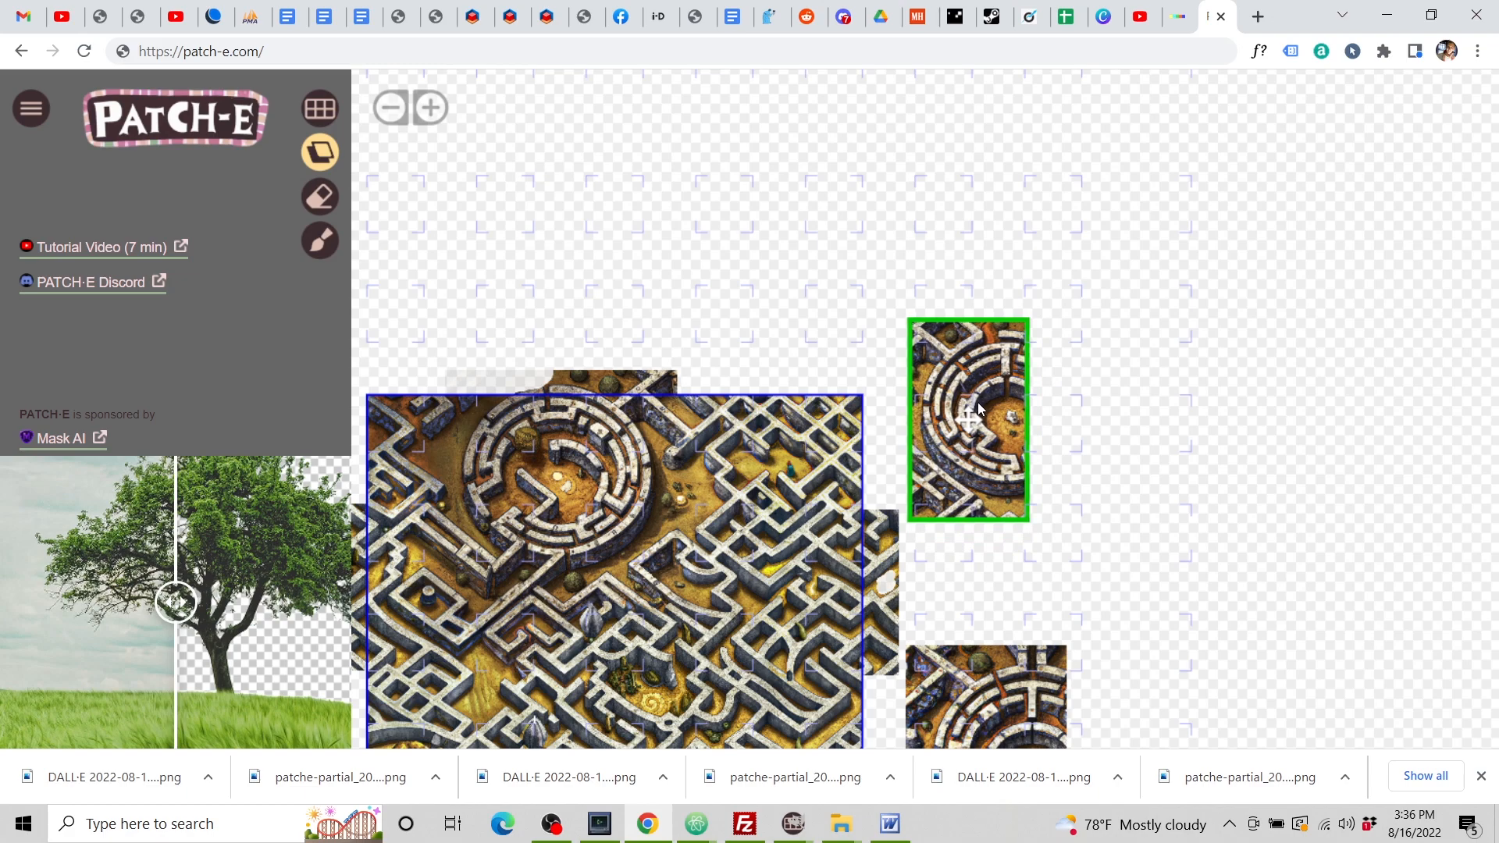
# Download the partial image of the tile bridging the labyrinth's bottom-right corner and the lower circular maze.
pyautogui.moveTo(1356, 517); pyautogui.dragTo(1426, 287)
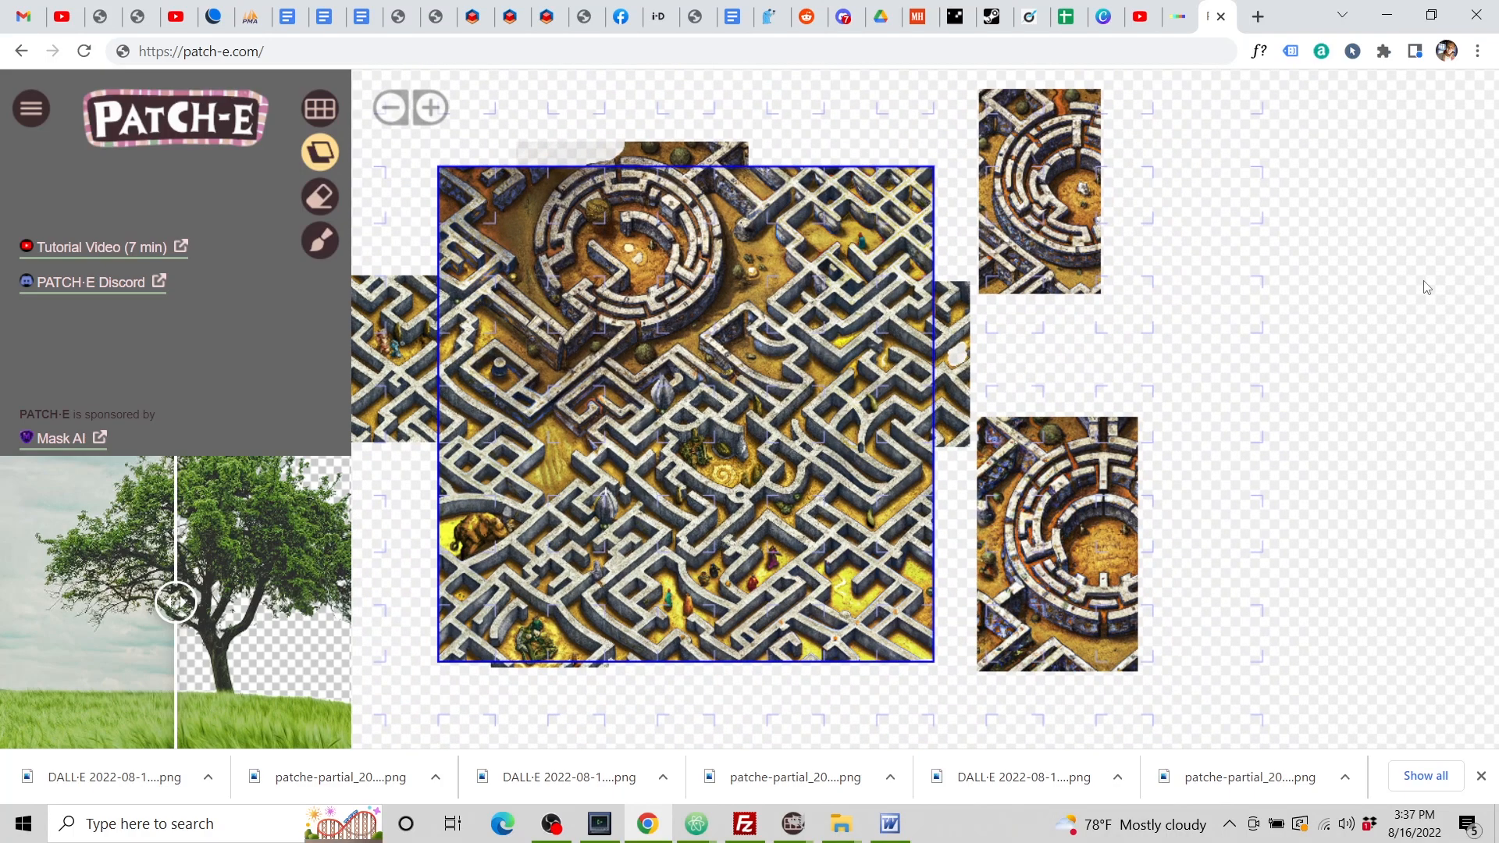
pyautogui.moveTo(1311, 265); pyautogui.dragTo(1363, 300)
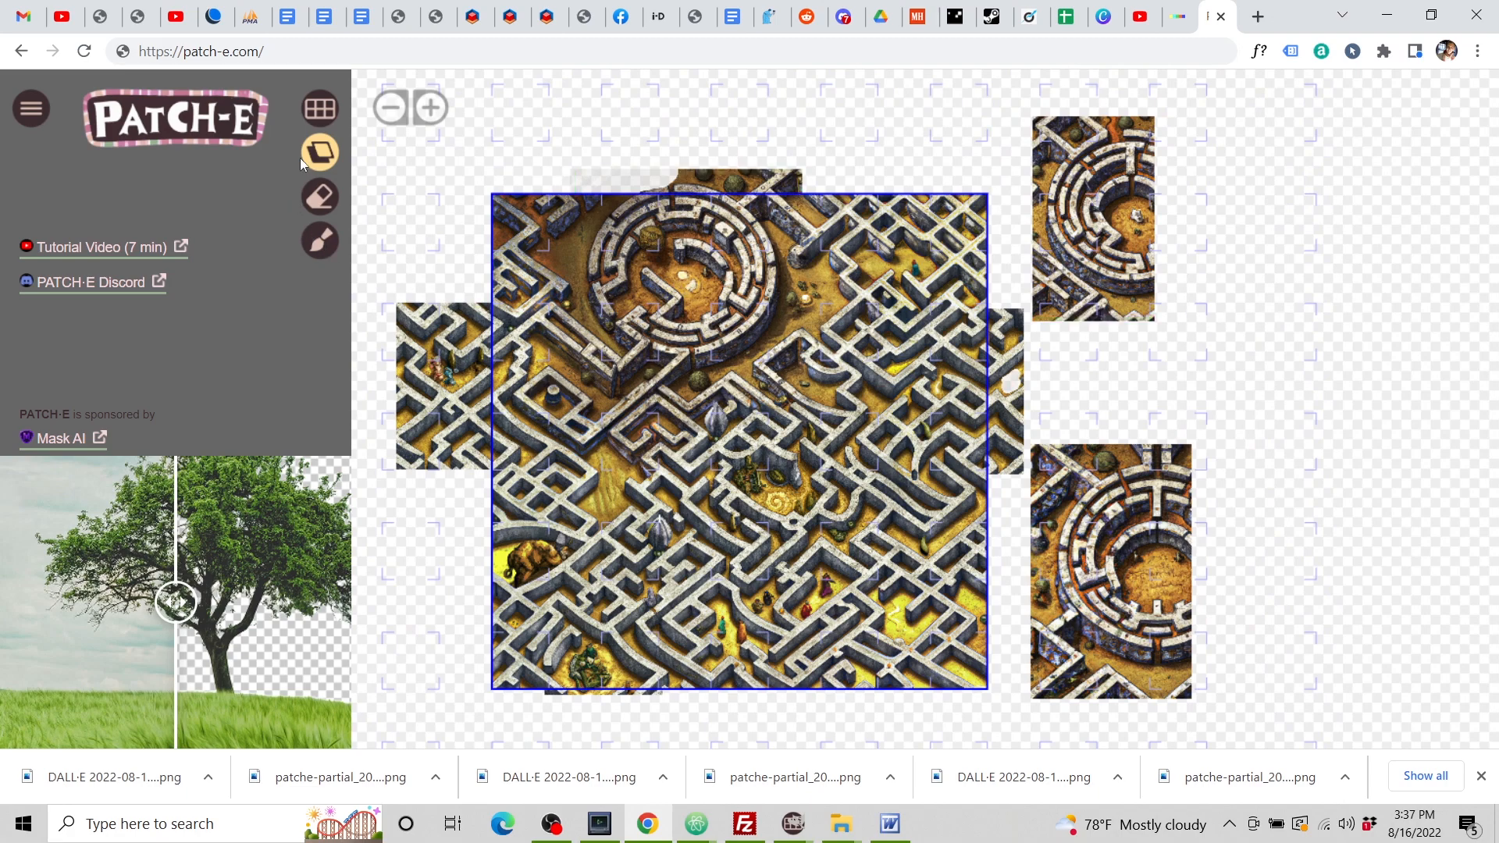
pyautogui.click(312, 117)
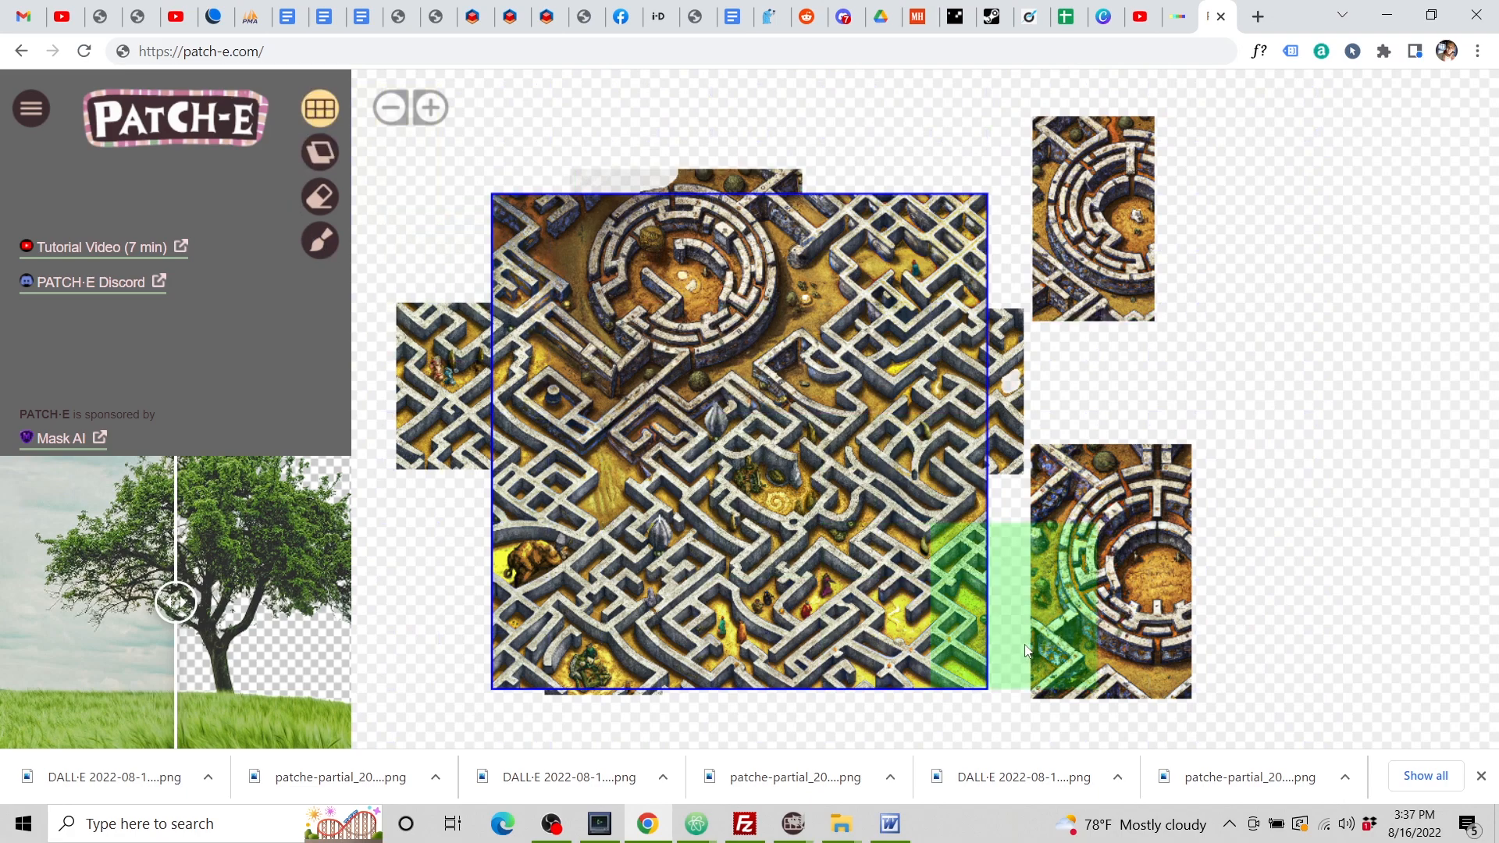
pyautogui.click(1025, 651)
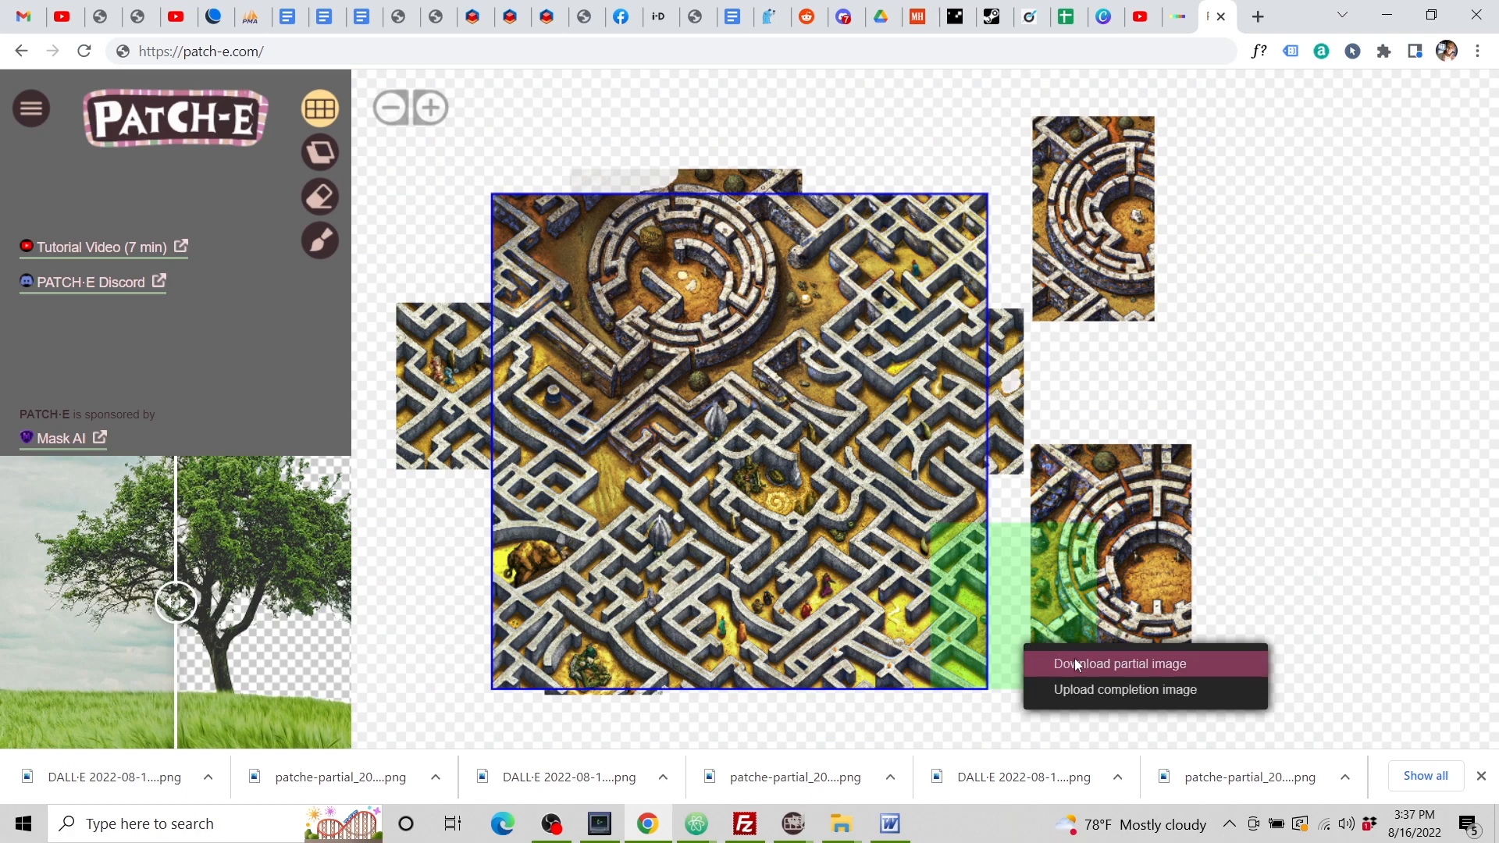
pyautogui.click(1075, 664)
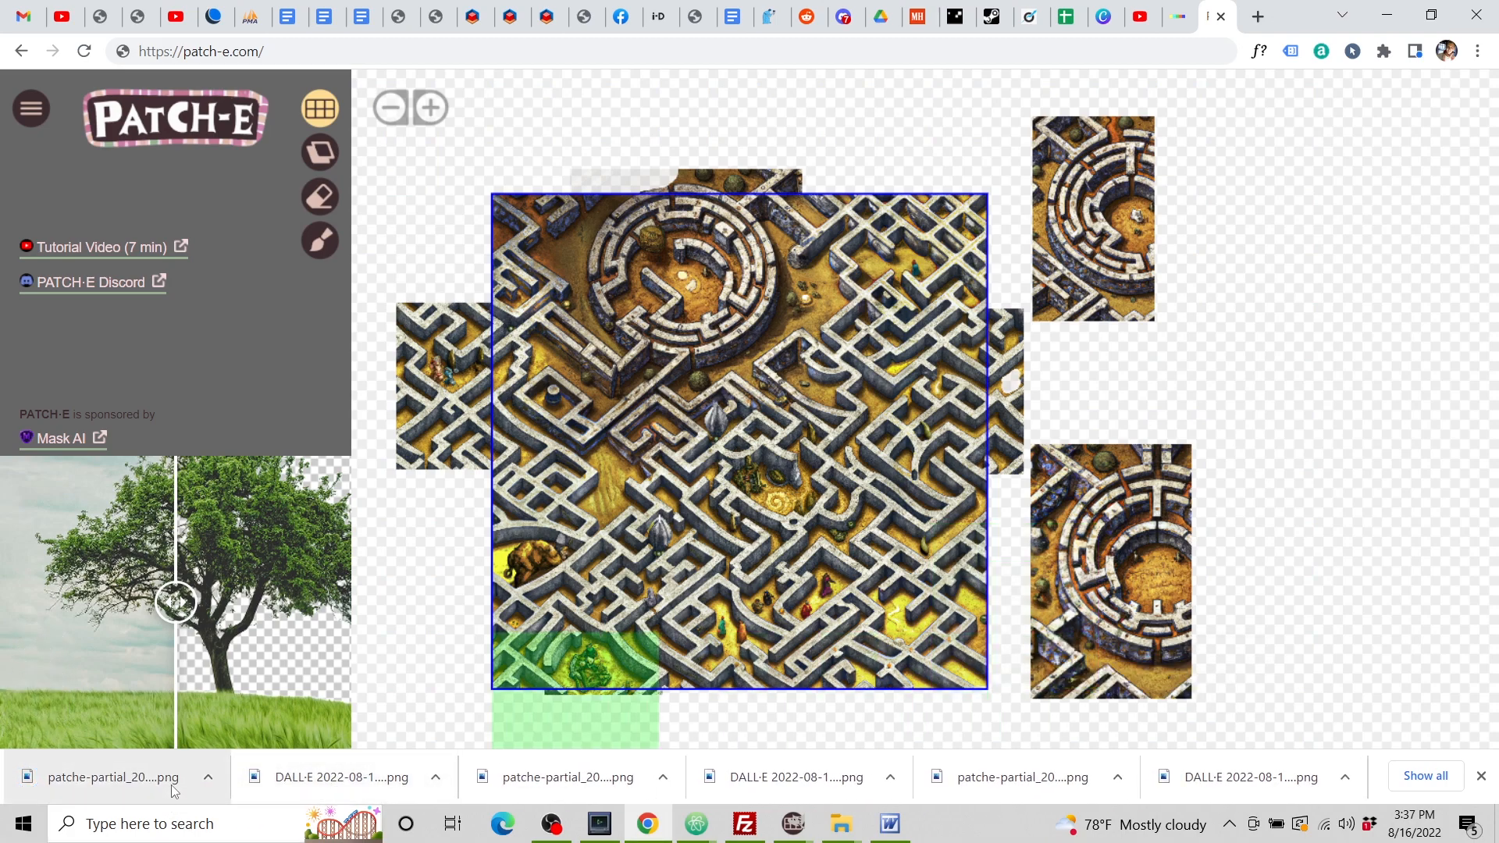
# Switch to DALL·E, return to the prompt page and upload the newest partial image from Downloads.
pyautogui.click(1178, 16)
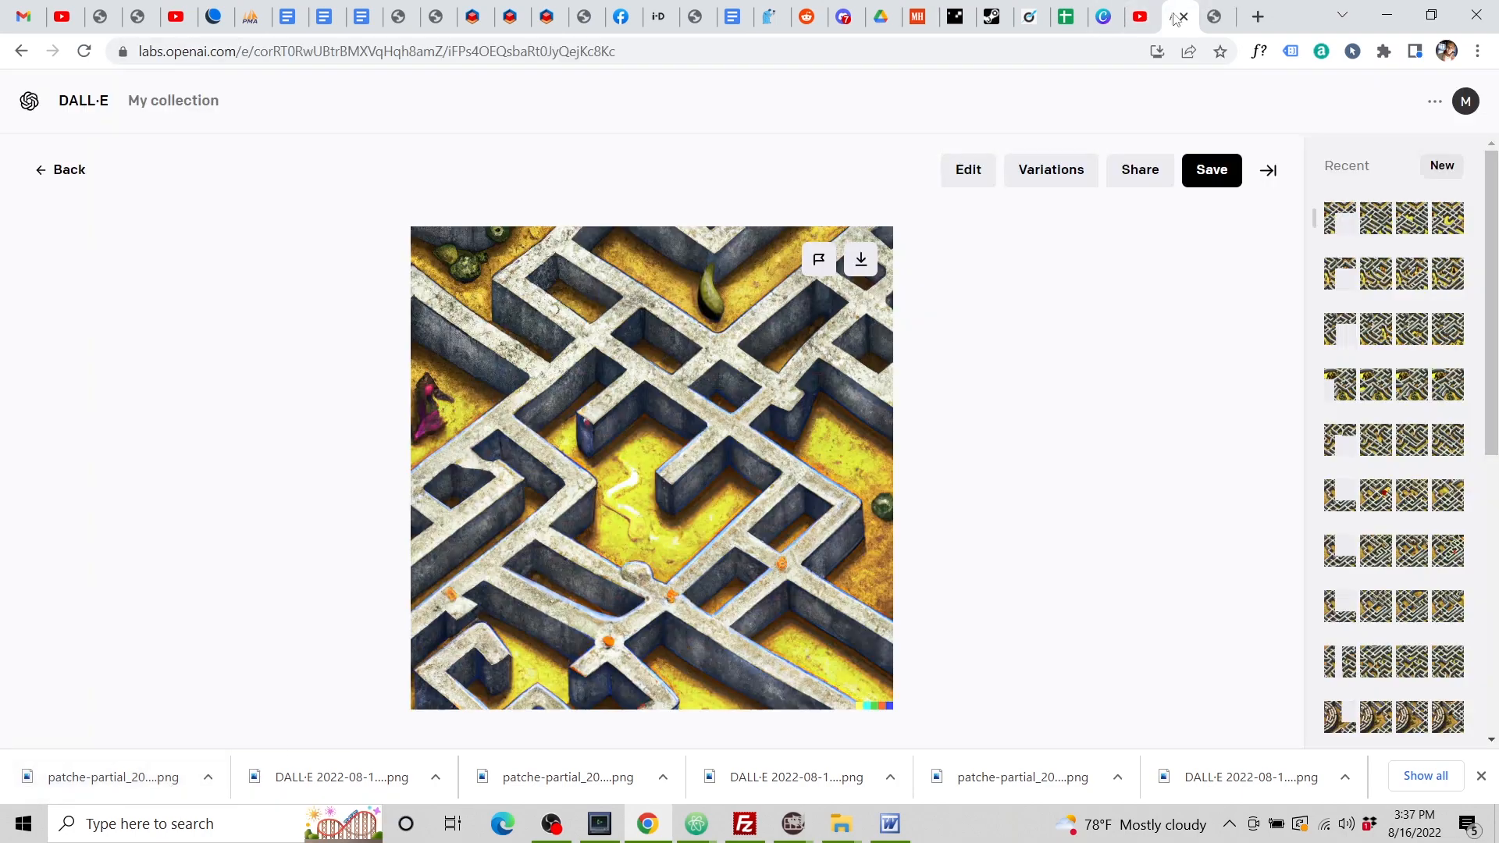
pyautogui.click(59, 170)
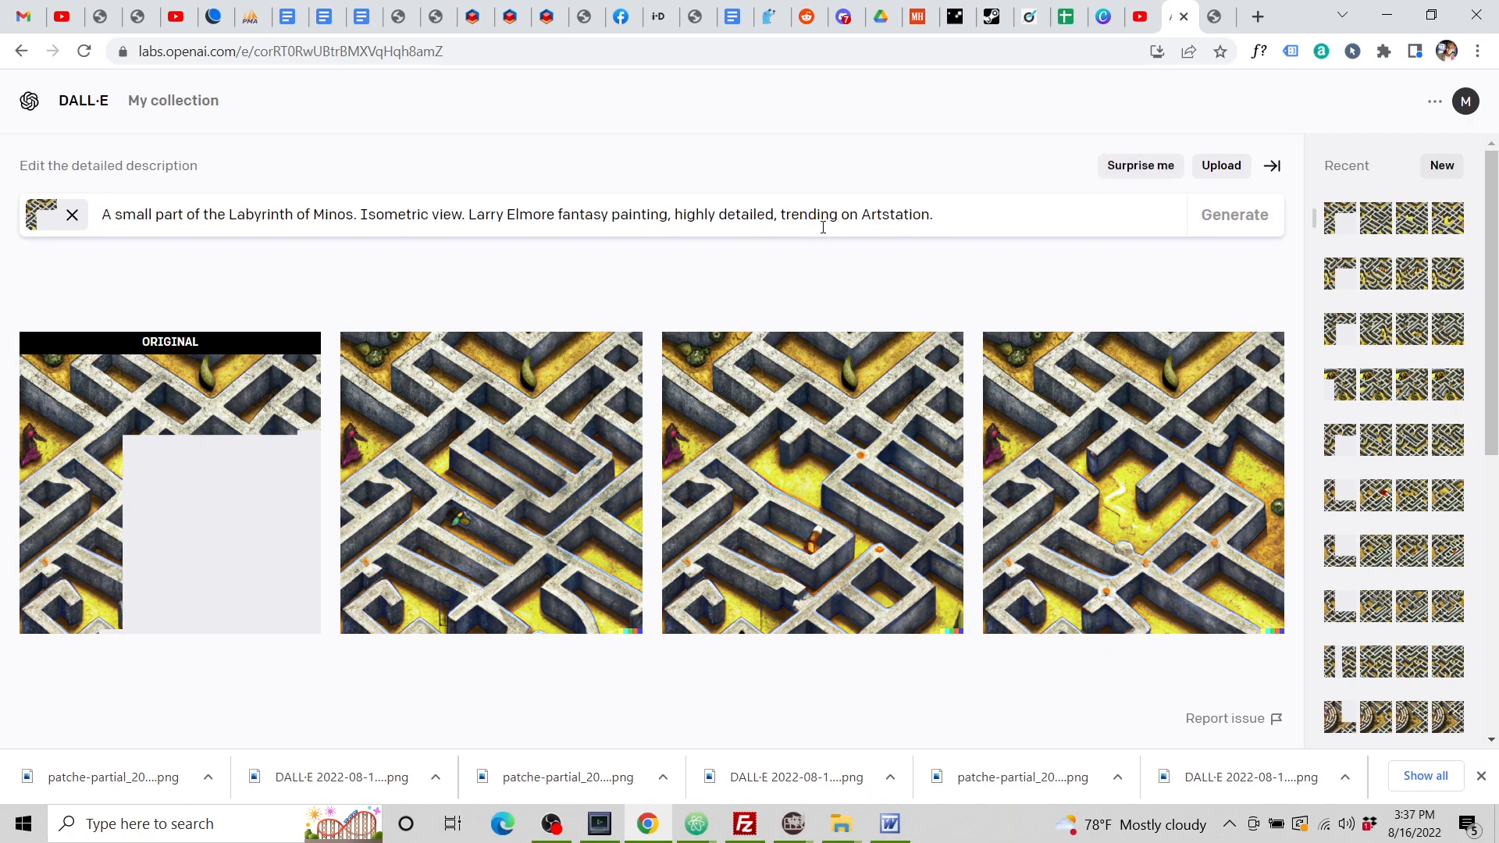
pyautogui.click(1225, 165)
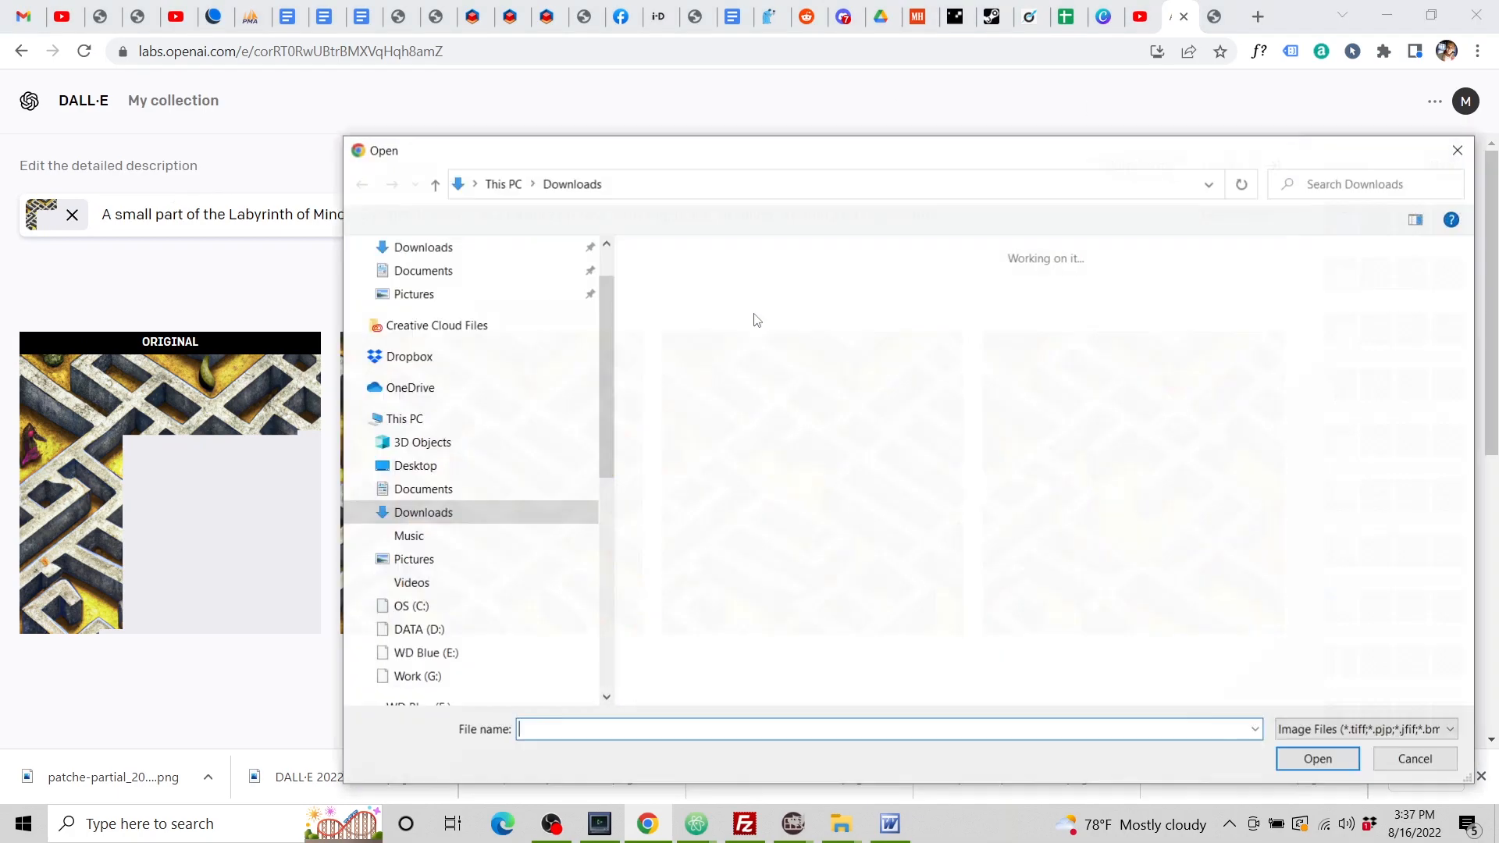
pyautogui.click(735, 373)
pyautogui.click(1317, 758)
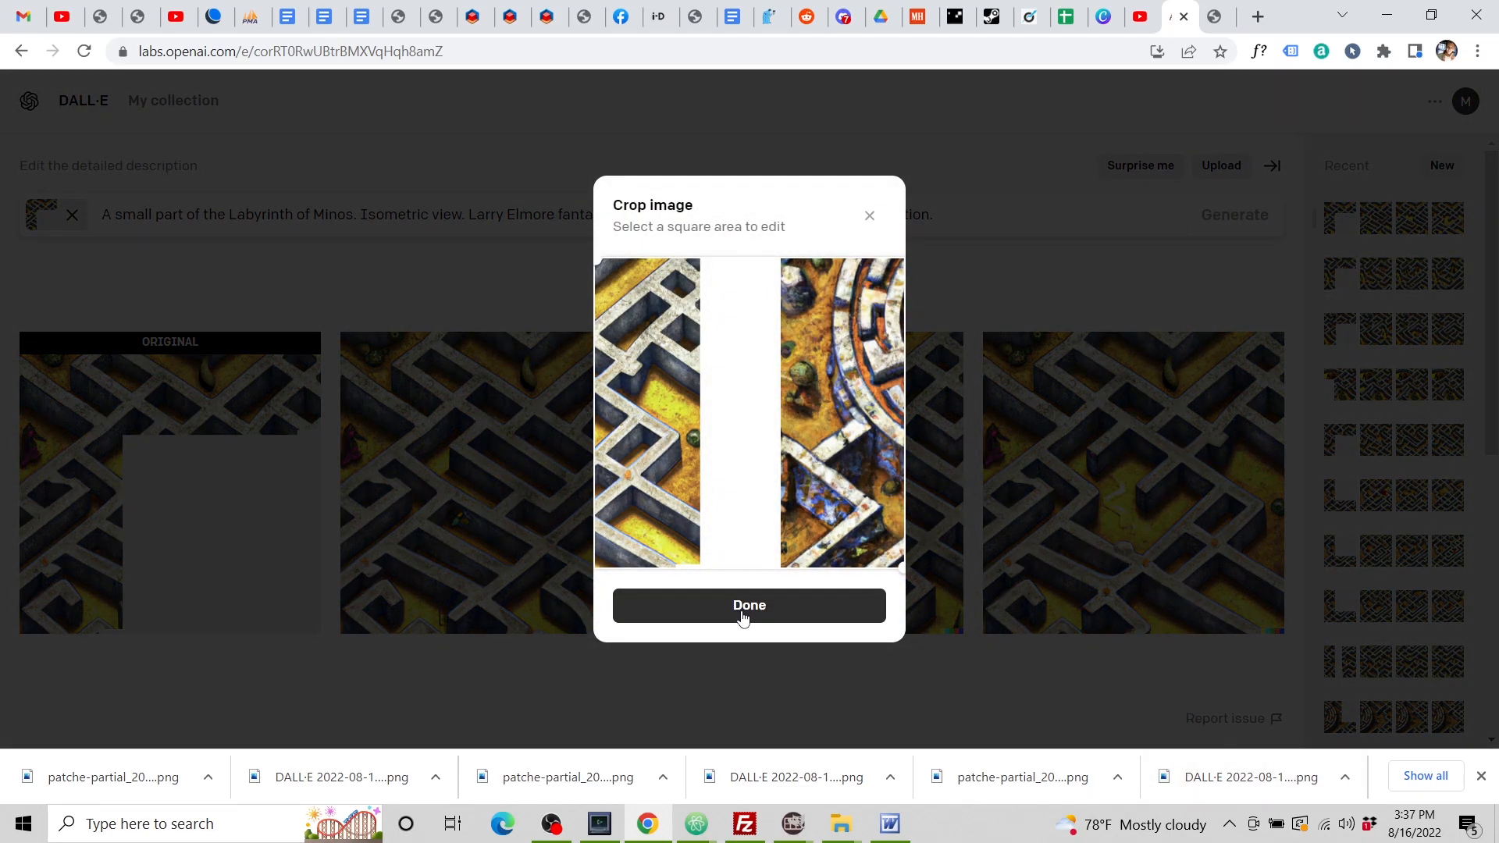
# Generate completions of the image with the prompt "A small part of the Labyrinth of Minos. Isometric view. Larry Elmore fantasy painting, highly detailed, trending on Artstation.".
pyautogui.click(744, 617)
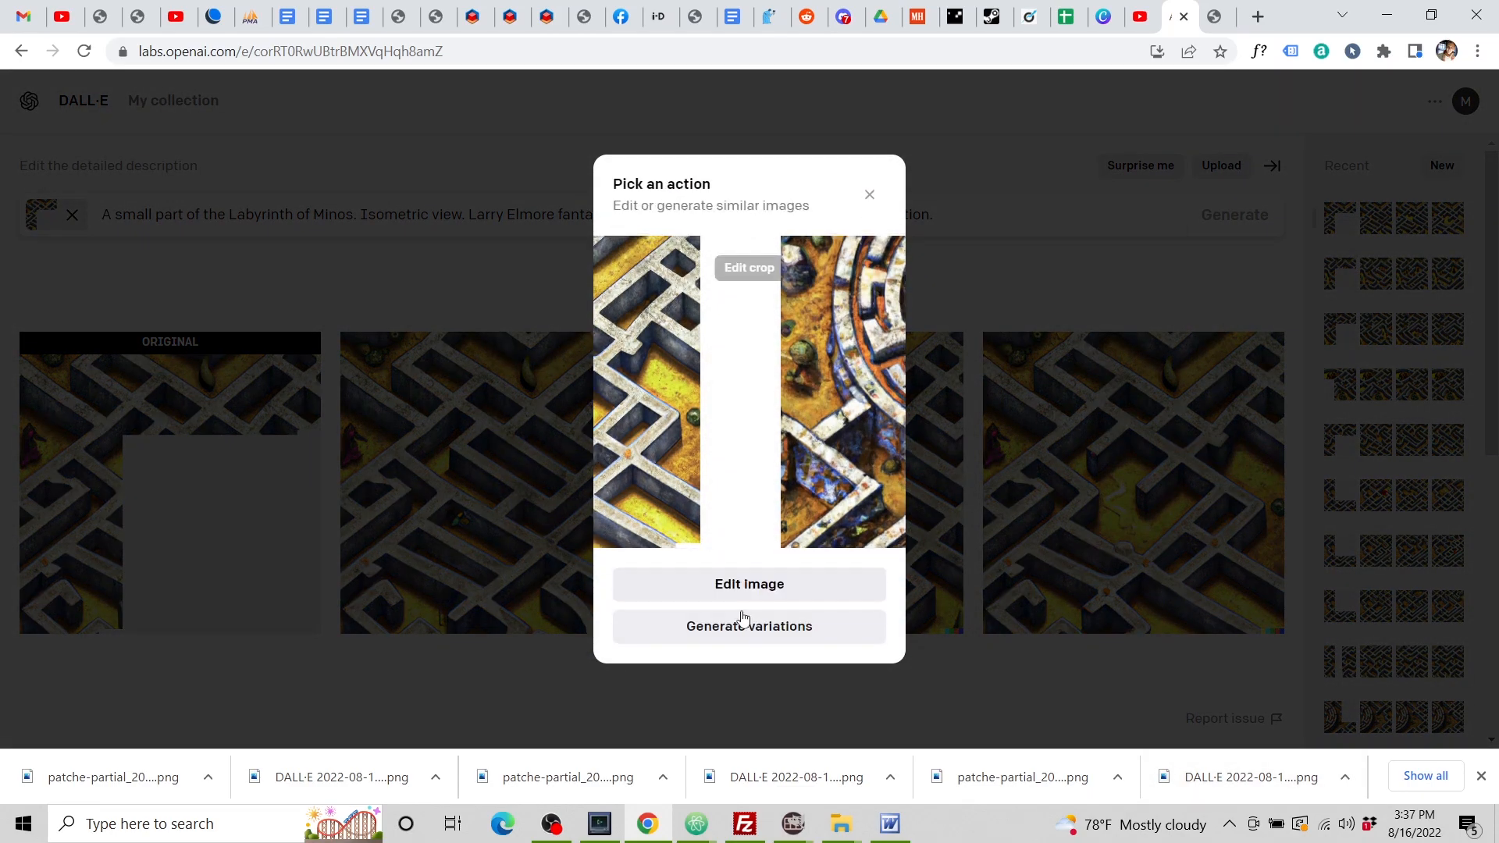
pyautogui.click(768, 599)
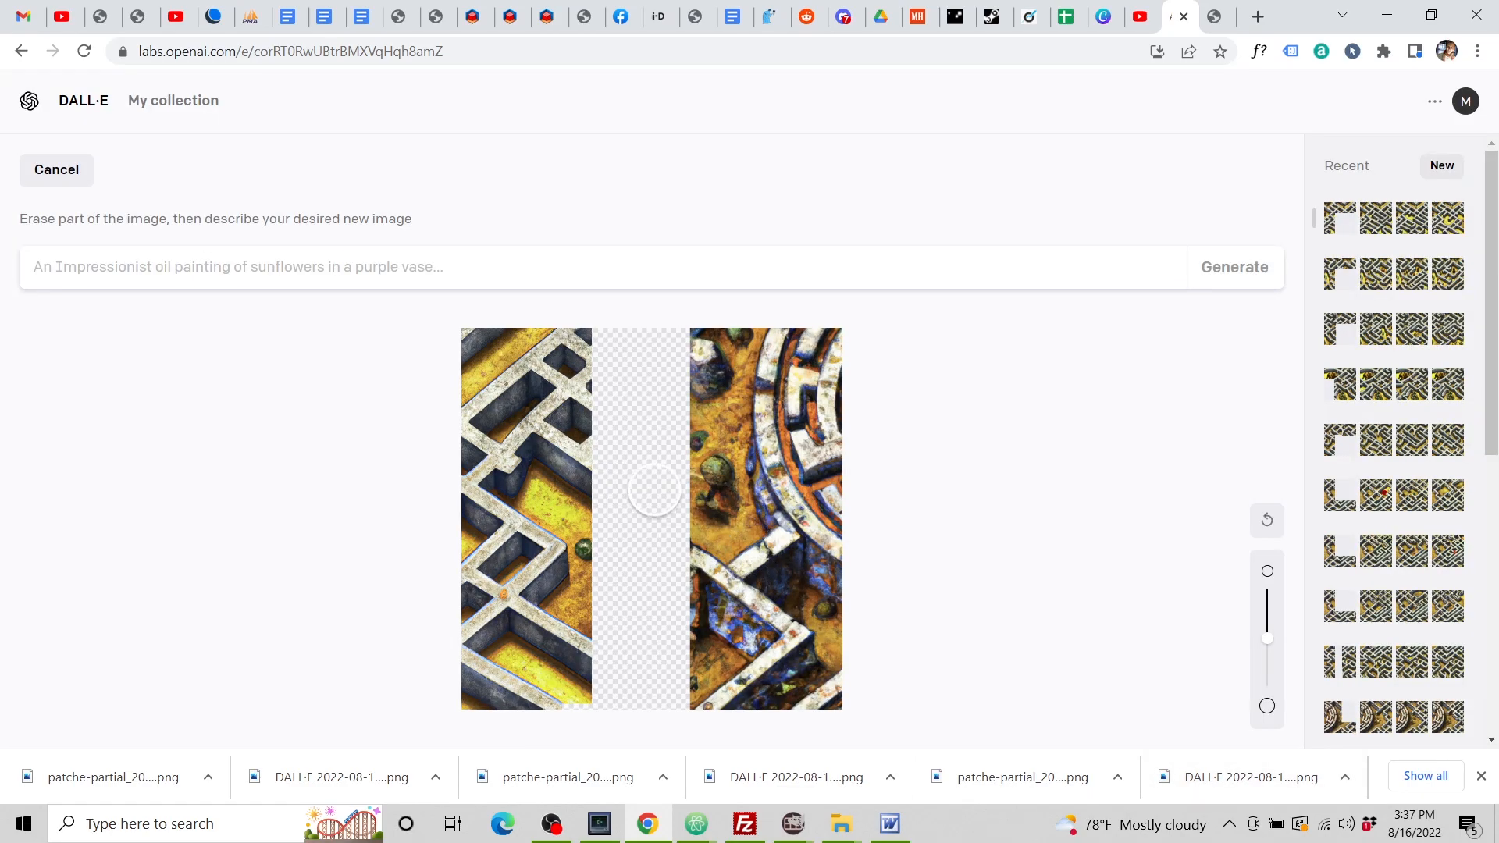
pyautogui.write('A small part of the Labyrinth of Minos. Isometric view. Larry Elmore fantasy painting, highly detailed, trending on Artstation.')
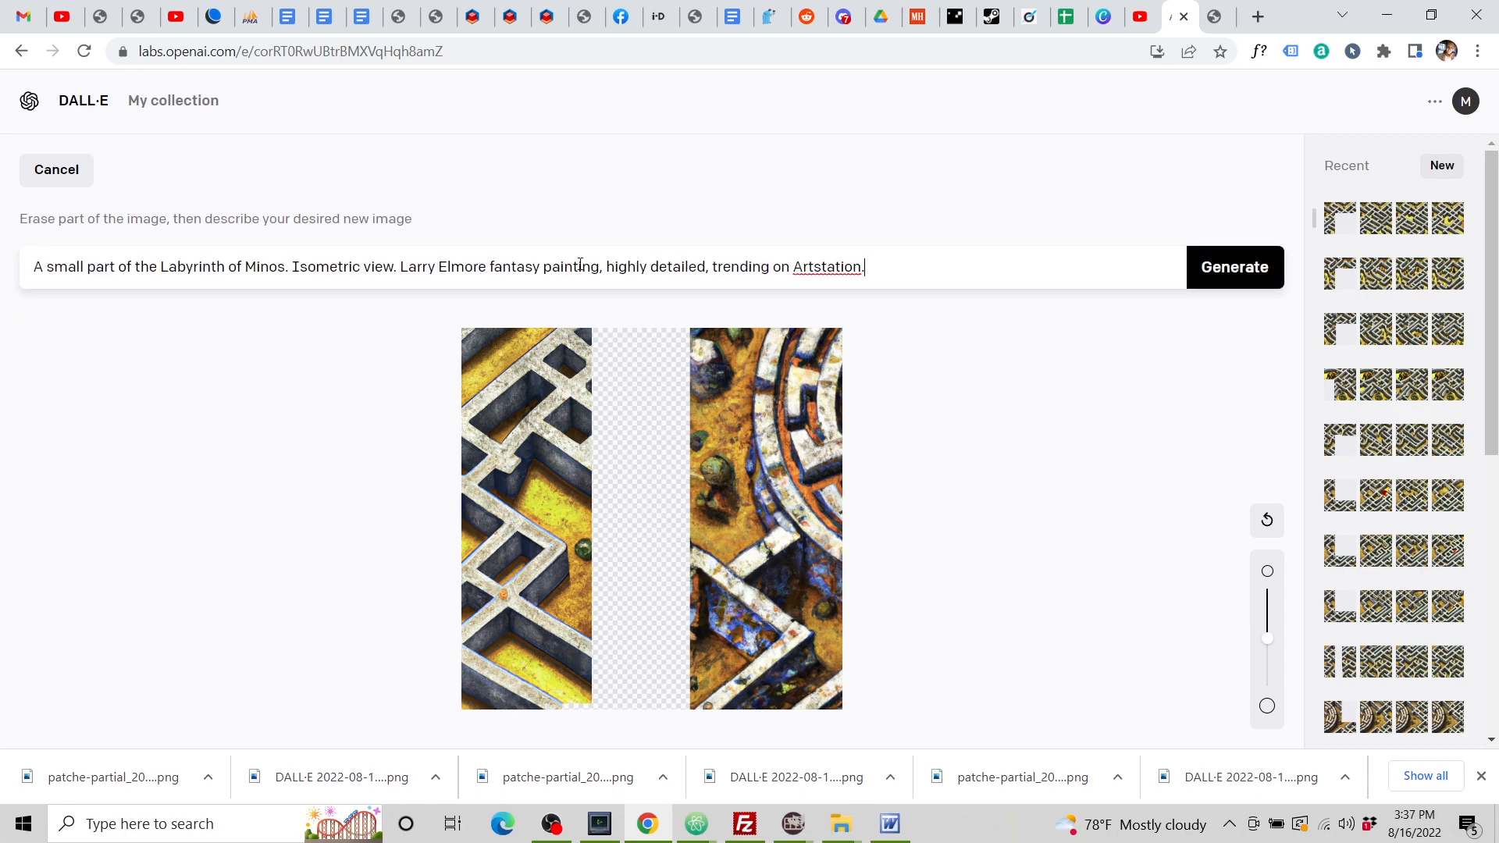
pyautogui.click(1235, 272)
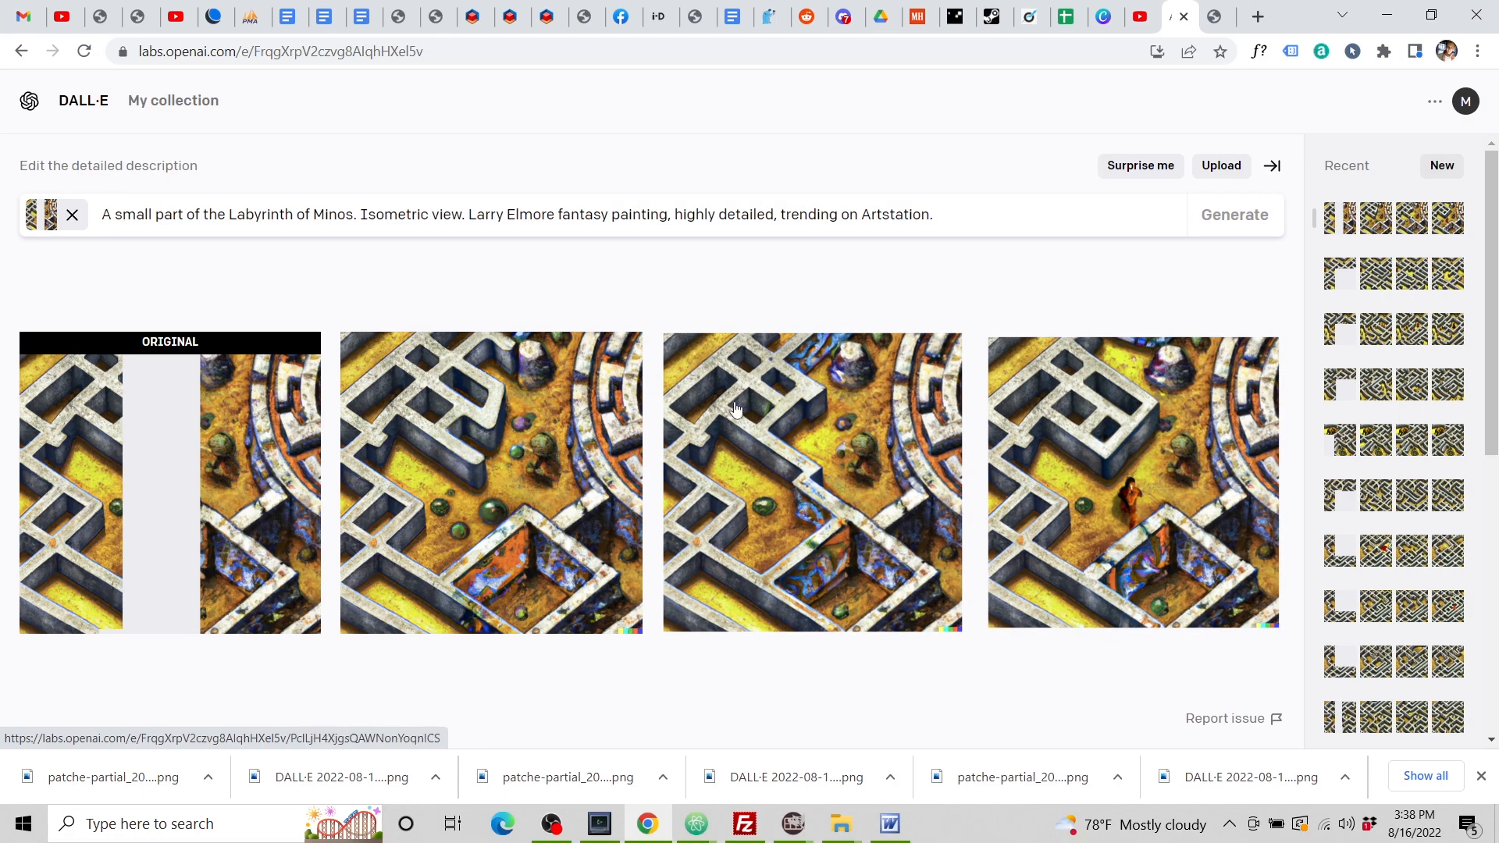
# Download the first variation, with several round green bushes above the orange pit, and upload it in PATCH-E as the bridging tile's completion.
pyautogui.click(518, 432)
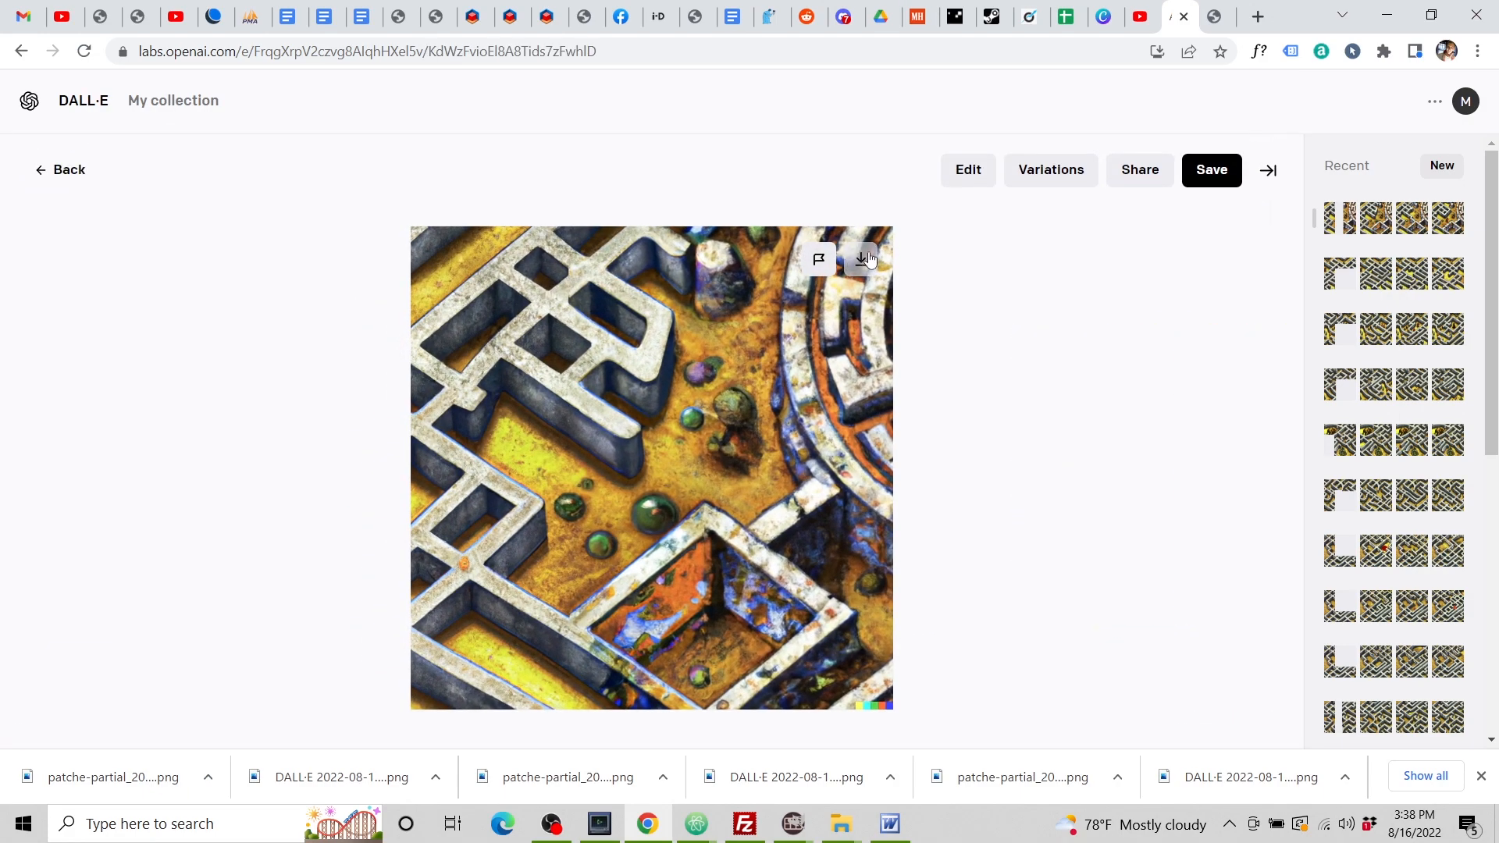
pyautogui.click(1214, 17)
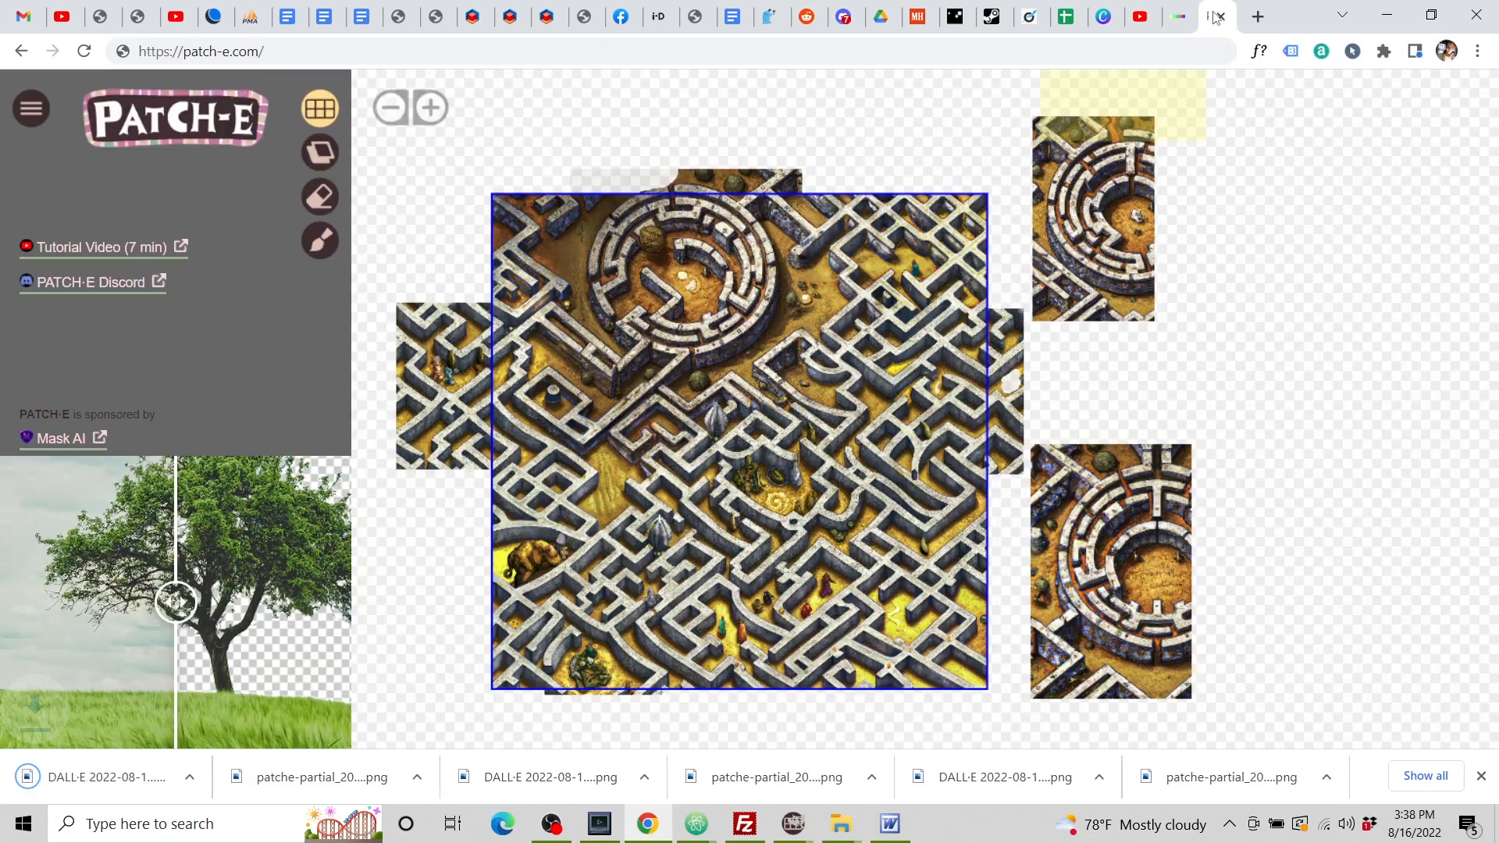
pyautogui.click(1014, 625)
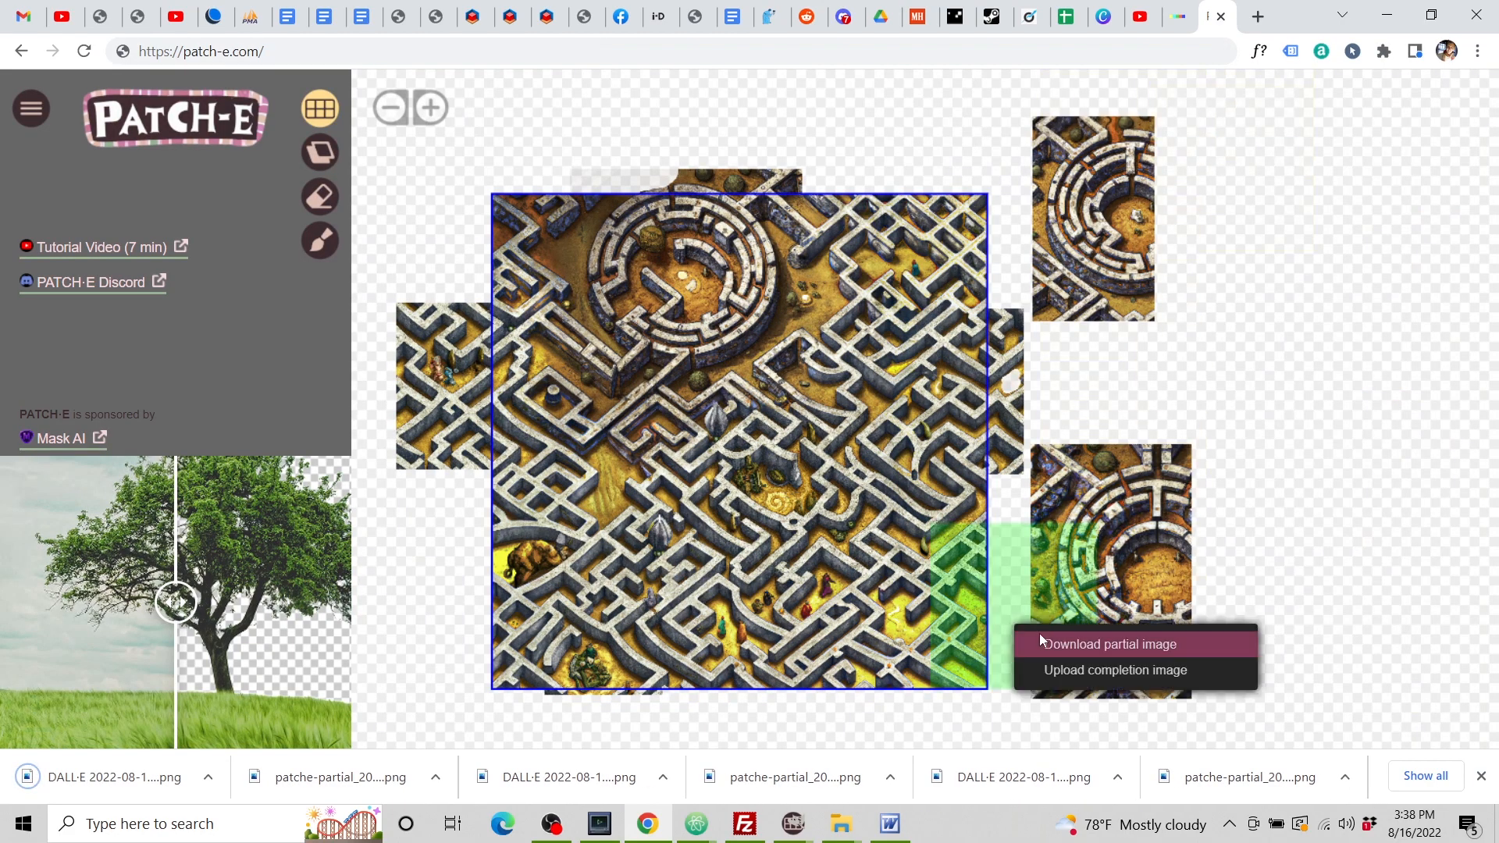
pyautogui.click(1085, 668)
pyautogui.click(803, 390)
pyautogui.click(1330, 768)
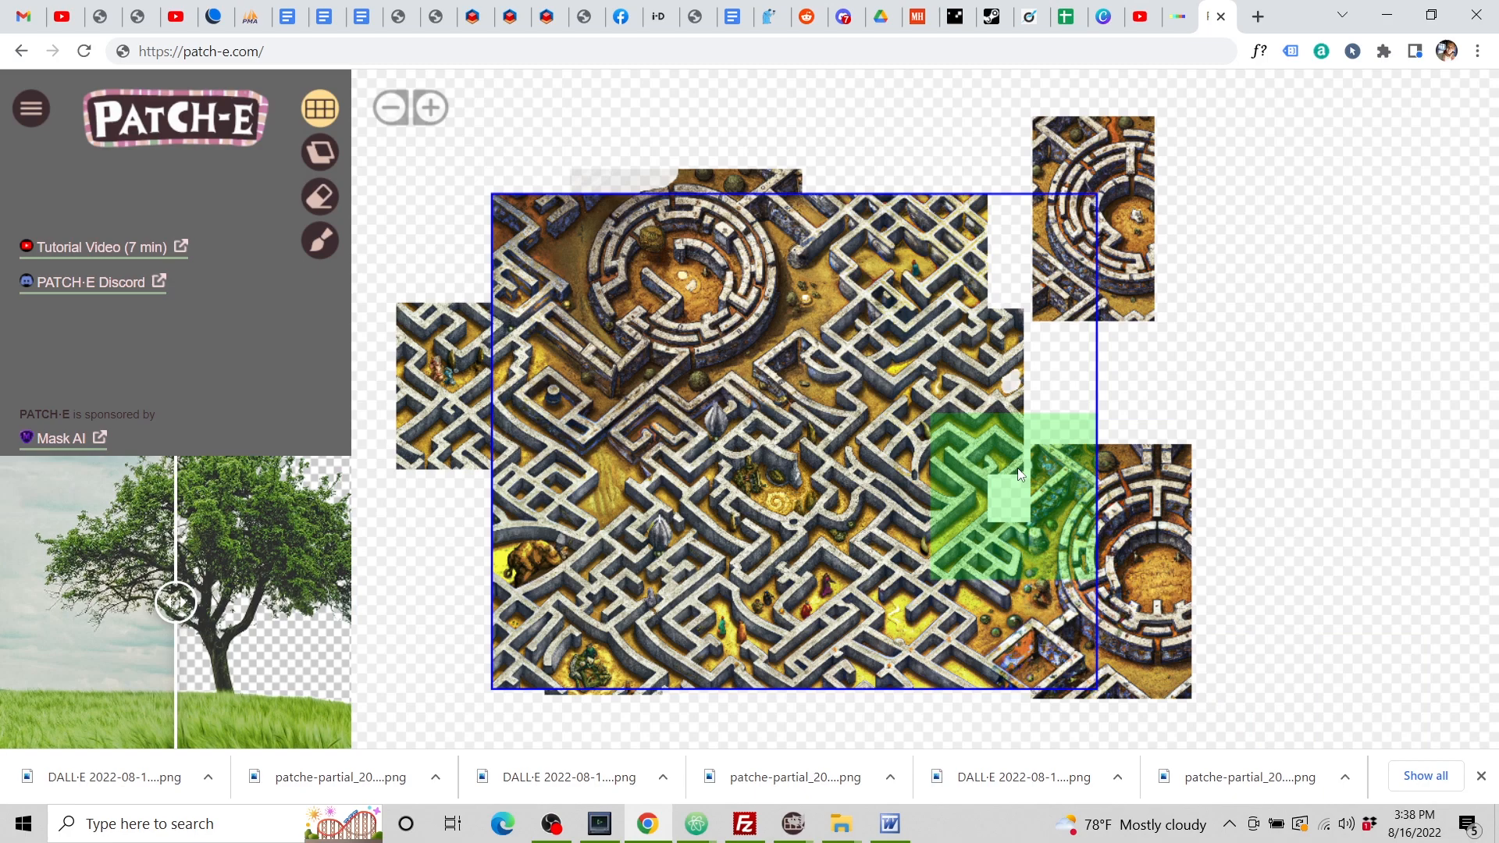
# Download the partial image of the tile directly above and upload it in DALL·E for editing with the full crop.
pyautogui.click(1019, 473)
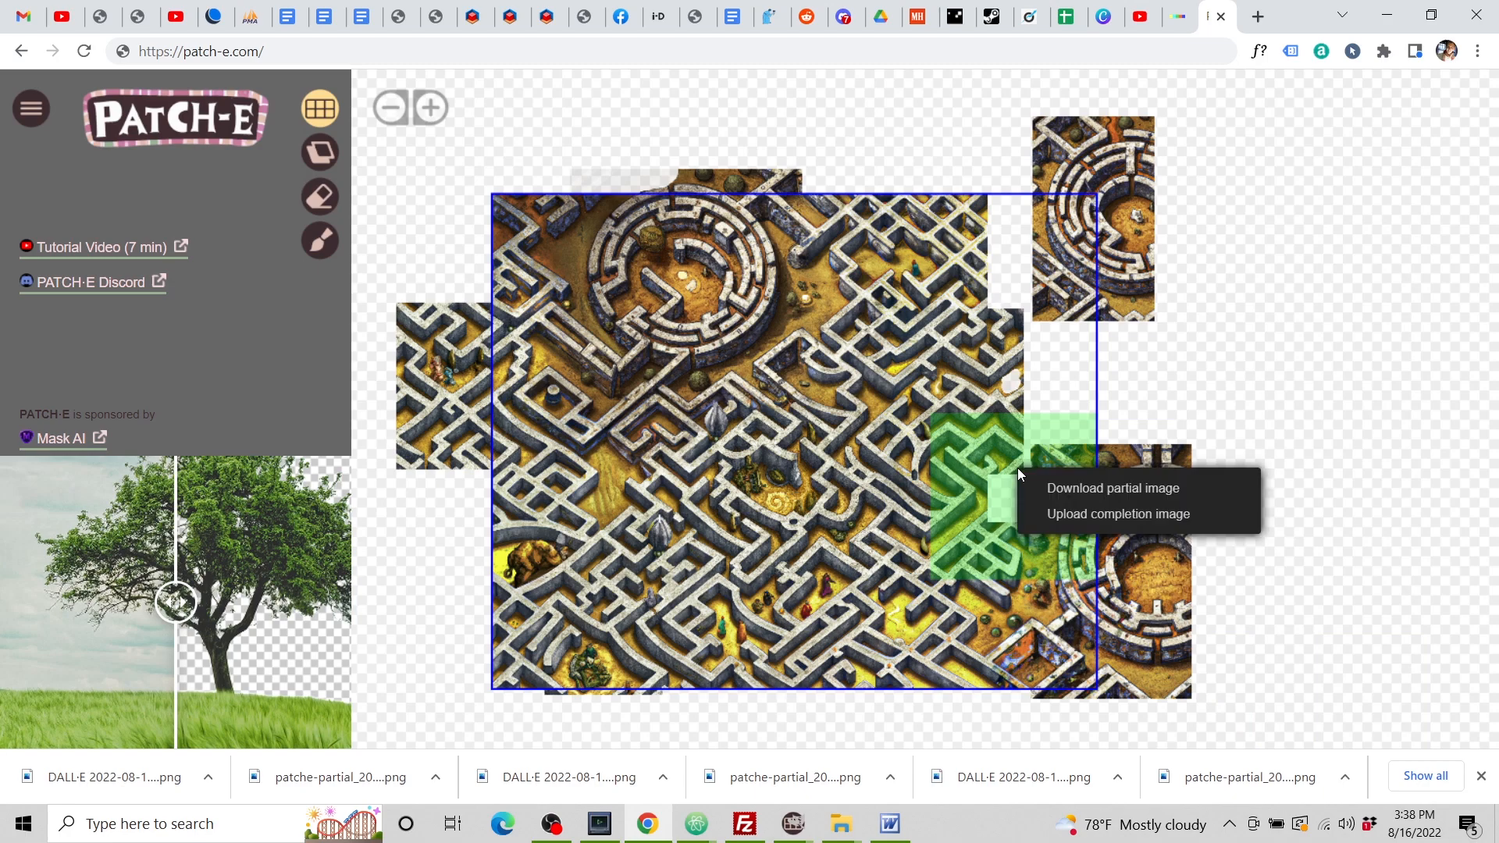
pyautogui.click(1051, 492)
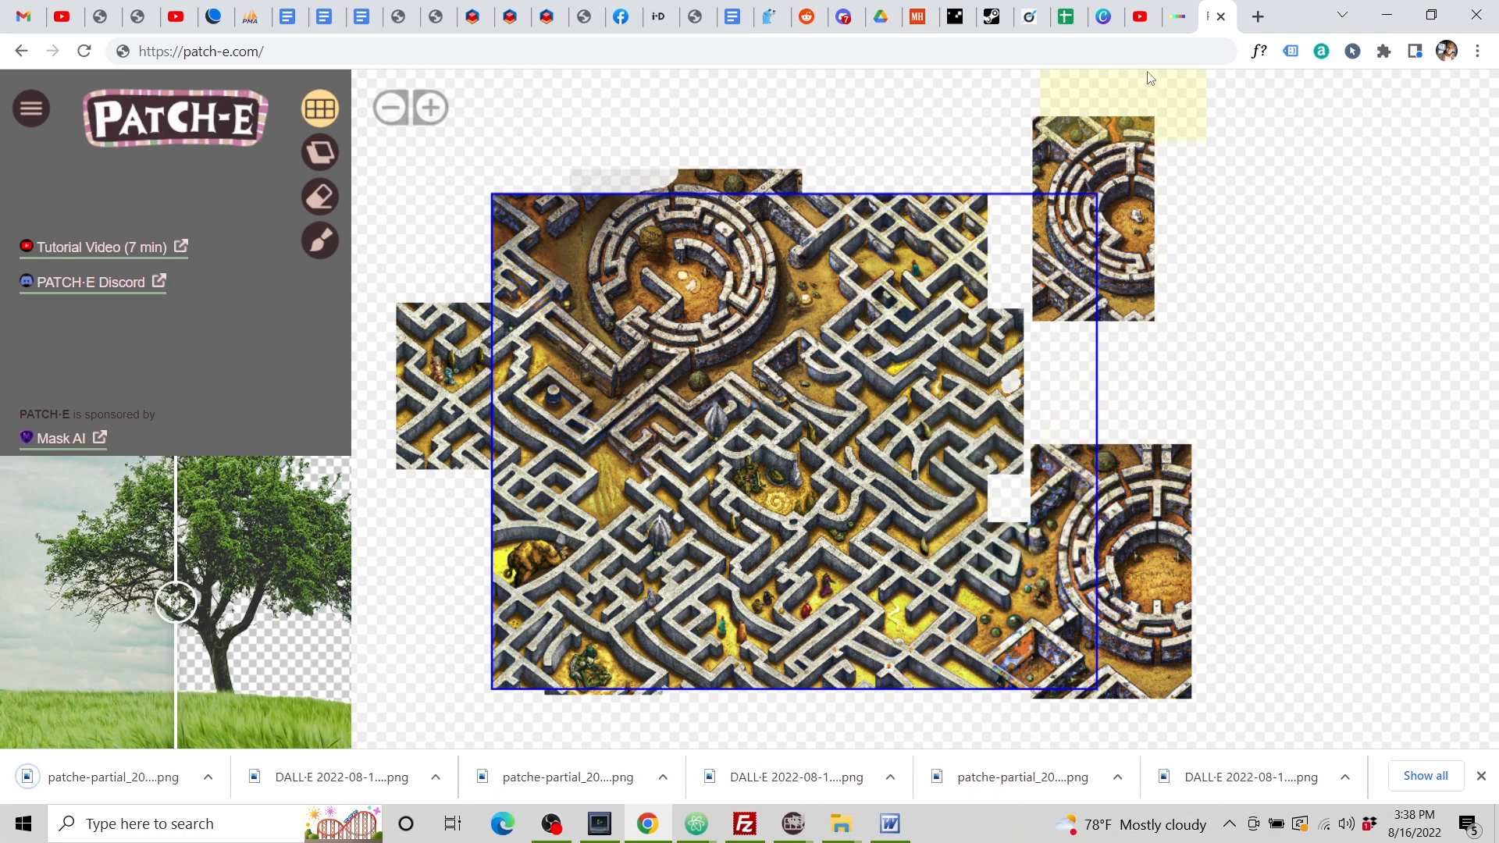
pyautogui.click(1184, 18)
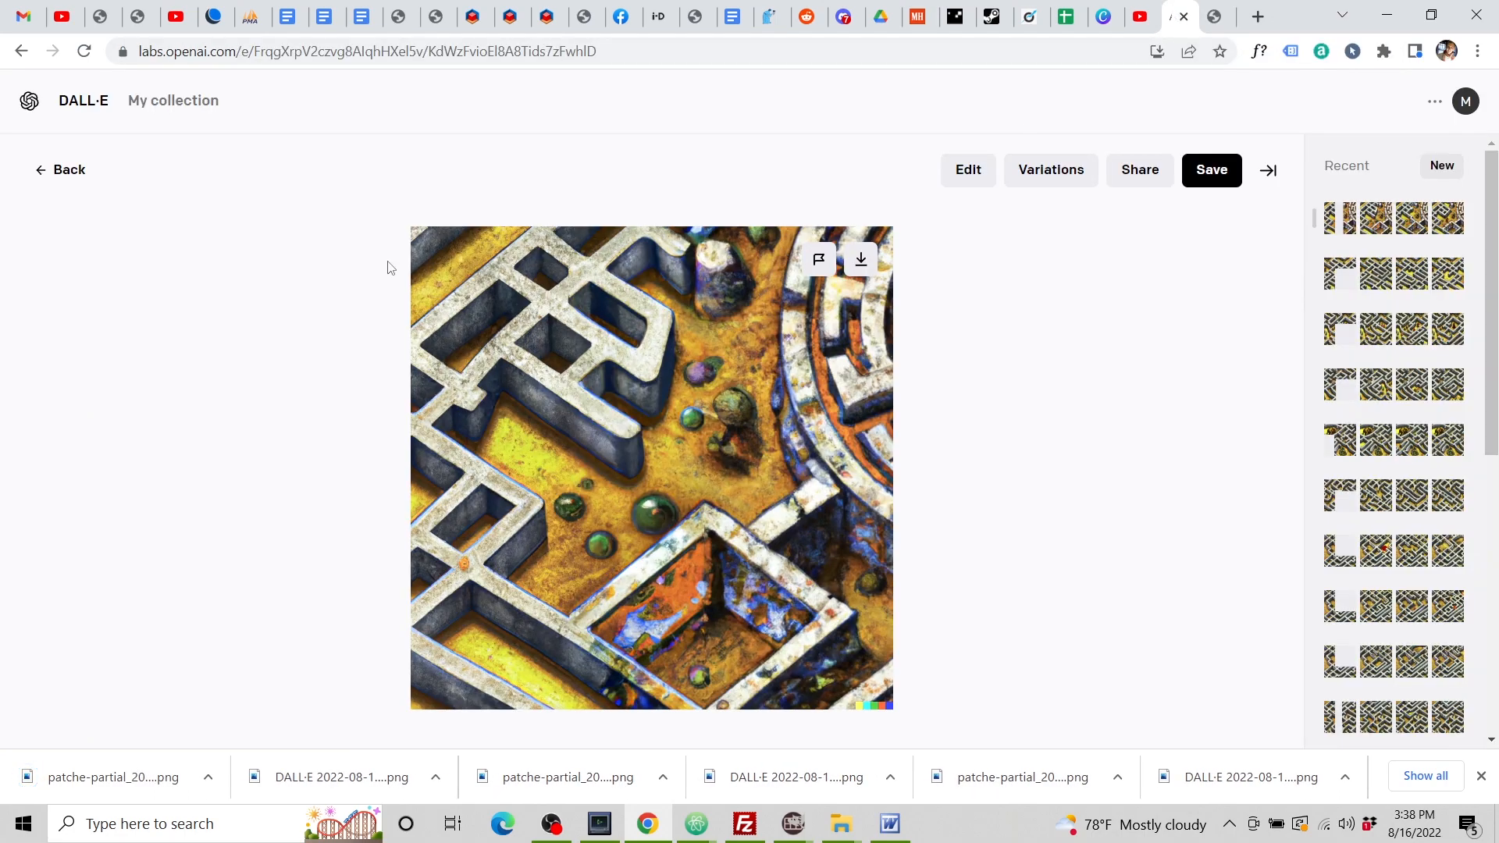
pyautogui.click(70, 171)
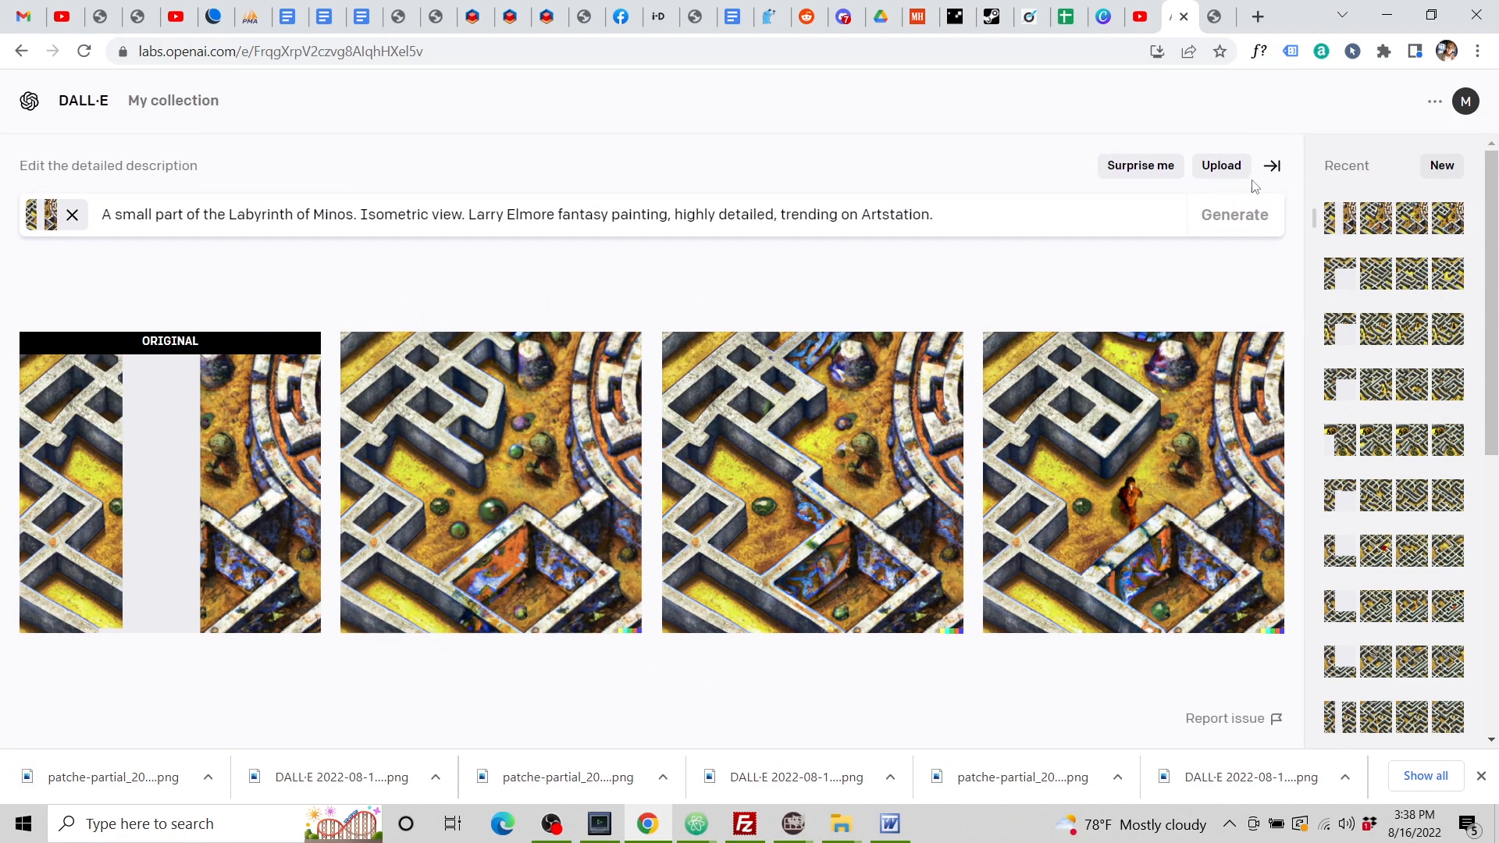
pyautogui.click(1204, 173)
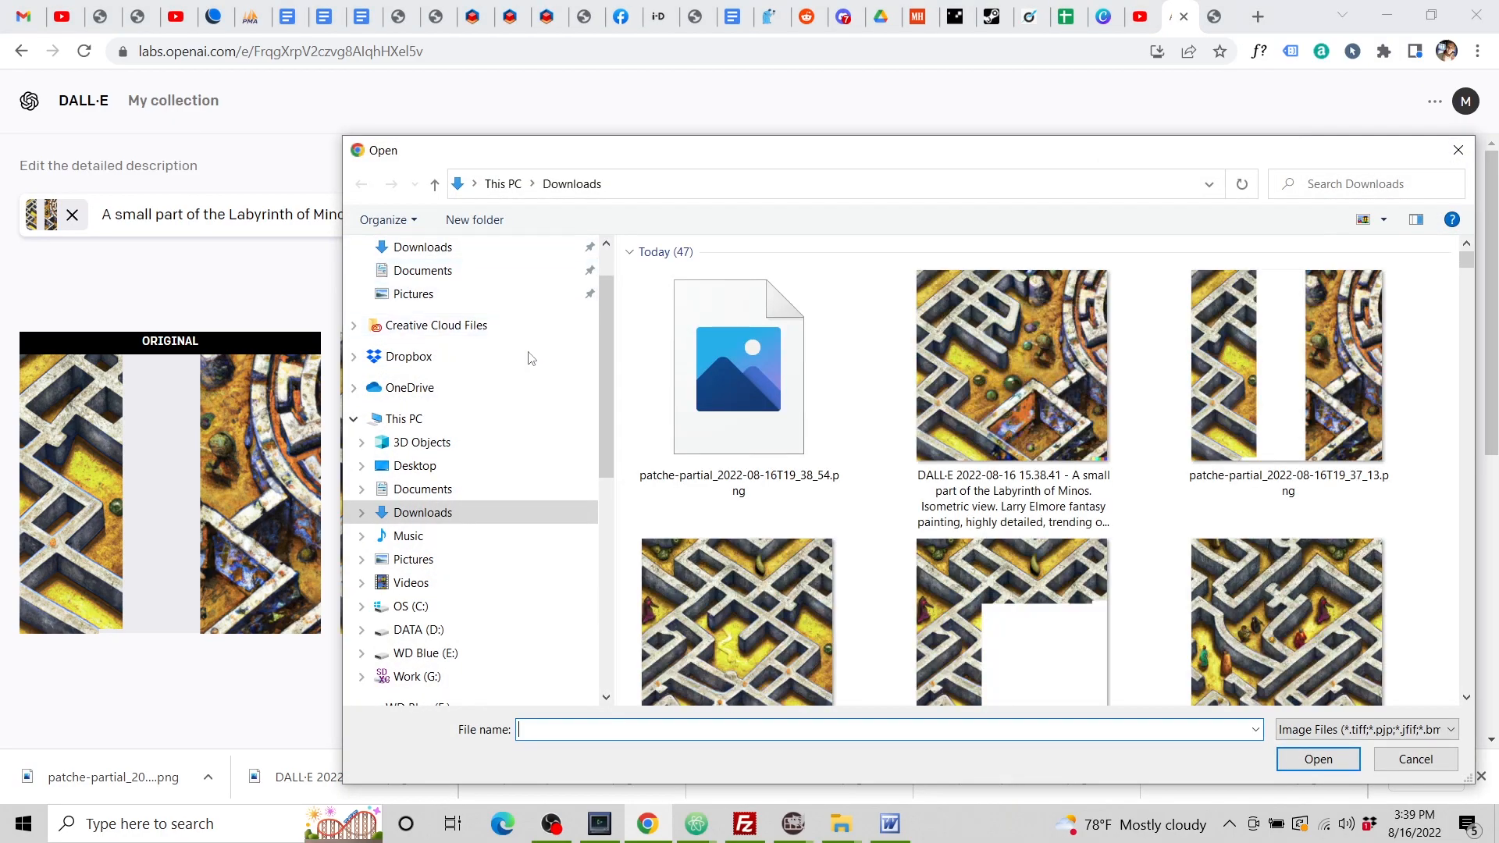
pyautogui.click(738, 367)
pyautogui.click(1292, 758)
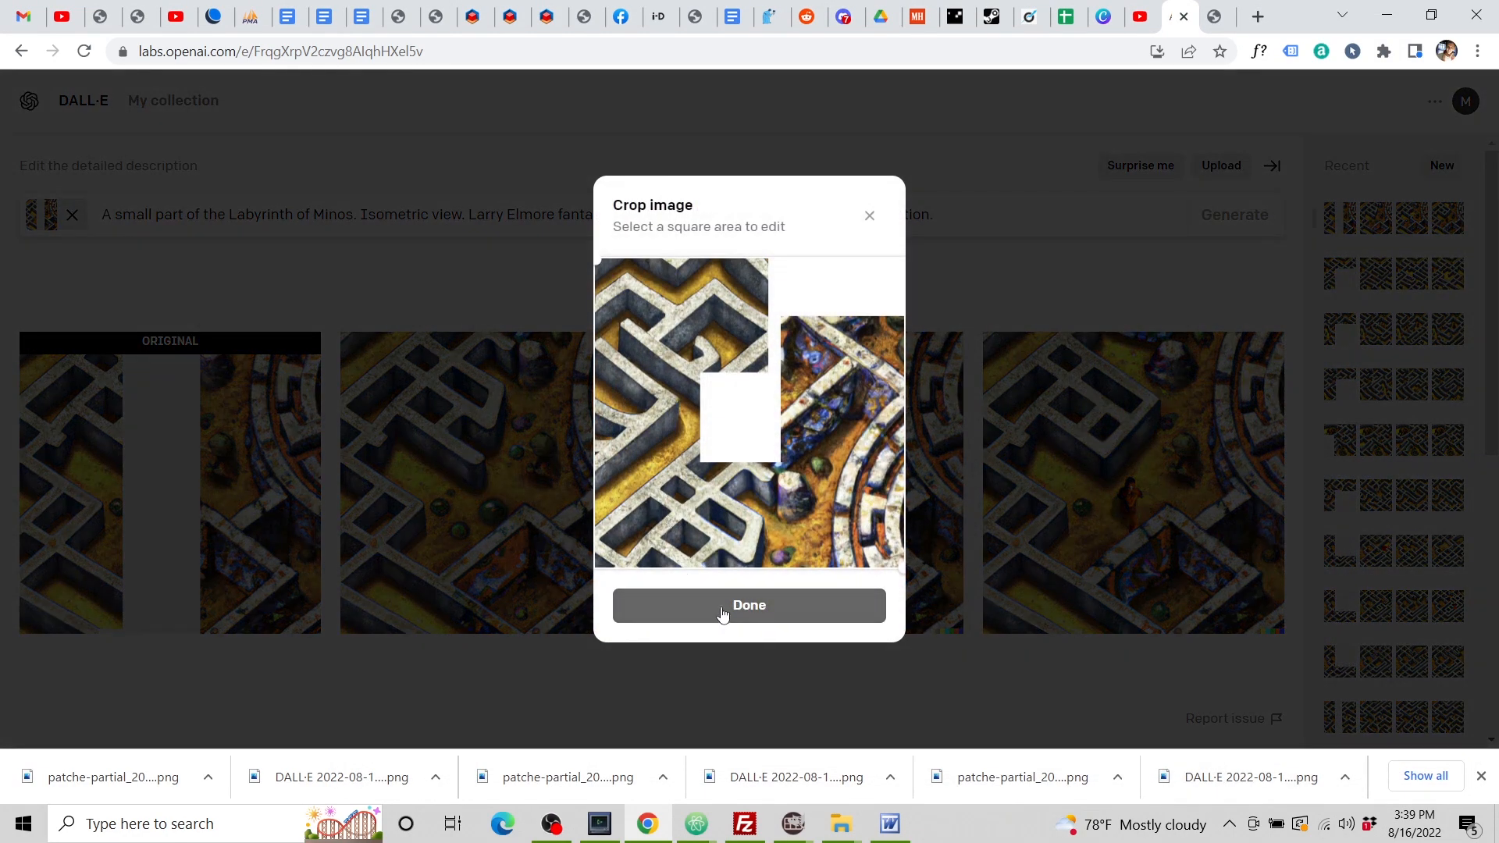
pyautogui.click(722, 615)
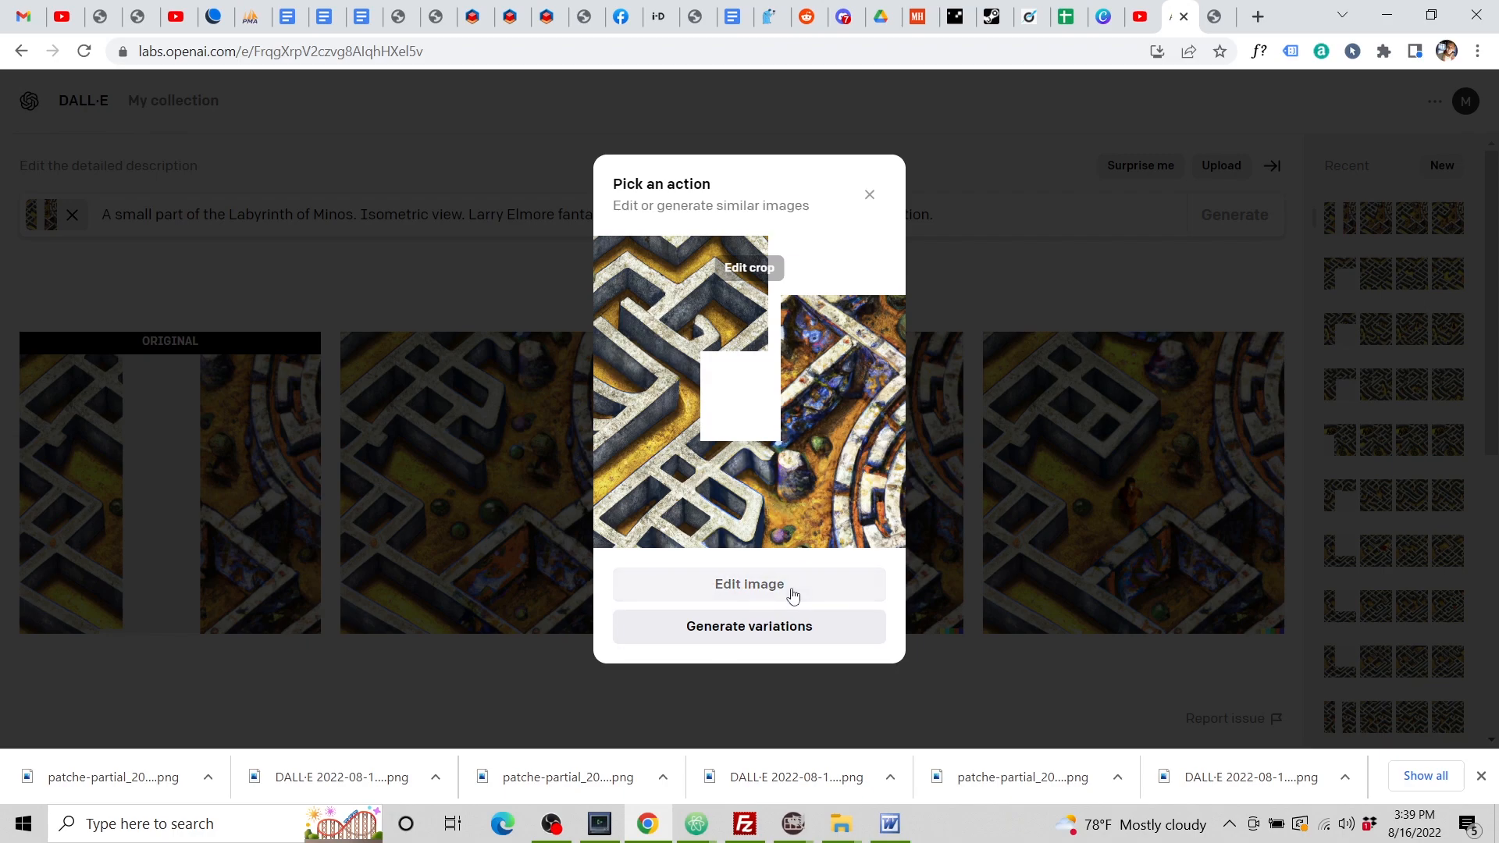
pyautogui.click(787, 584)
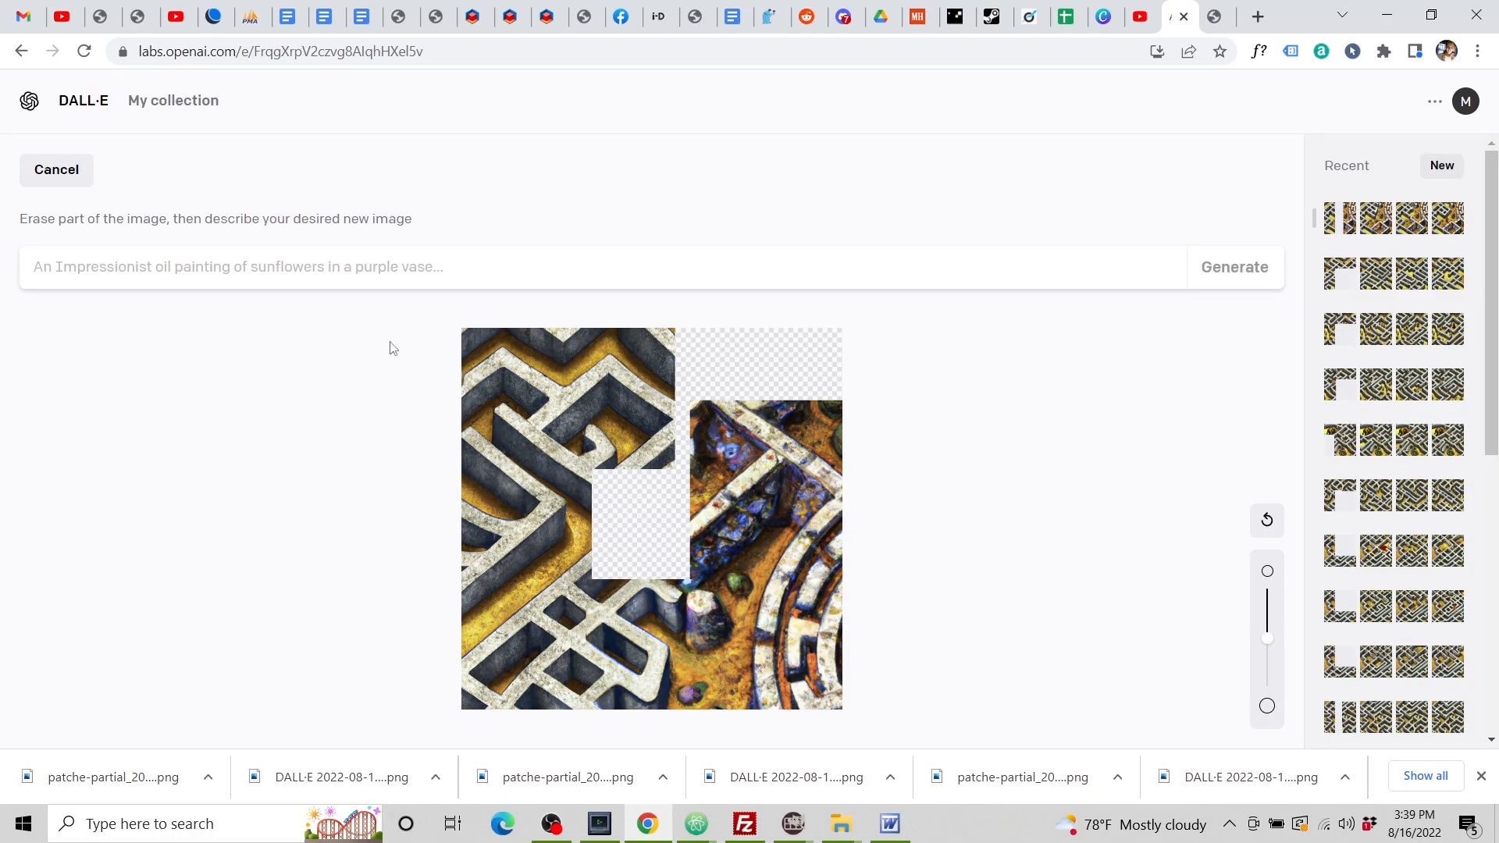
# Erase the blue-tinted wall faces left of the circular maze and the dark patches along its upper edge with a smaller brush.
pyautogui.moveTo(1270, 625); pyautogui.dragTo(1271, 601)
pyautogui.moveTo(705, 562)
pyautogui.mouseDown()
pyautogui.moveTo(746, 537)
pyautogui.moveTo(756, 520)
pyautogui.moveTo(729, 541)
pyautogui.moveTo(783, 486)
pyautogui.moveTo(732, 447)
pyautogui.mouseUp()
pyautogui.moveTo(810, 487); pyautogui.dragTo(802, 496)
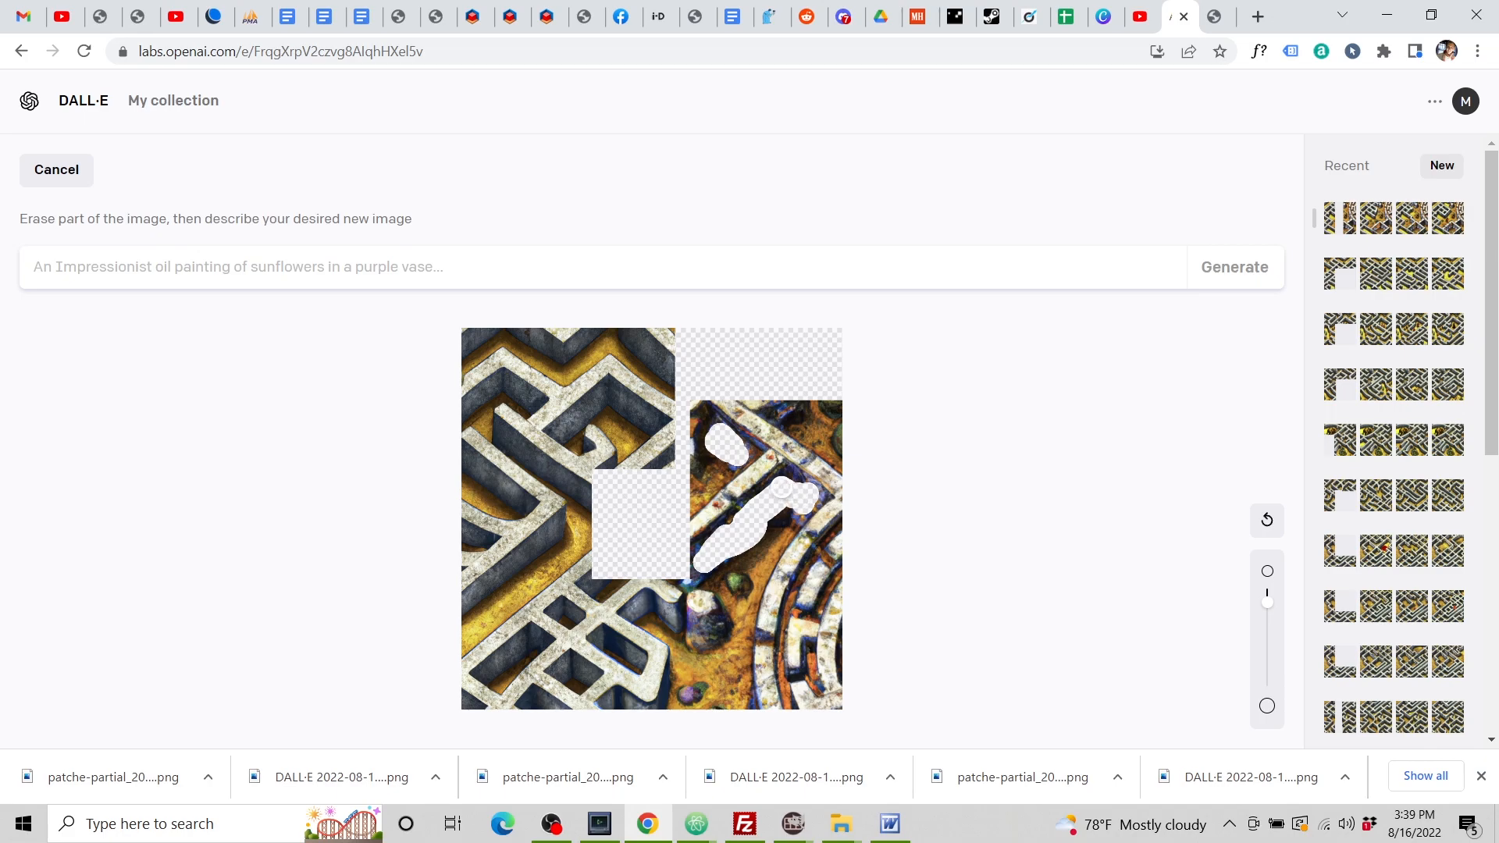
pyautogui.click(787, 414)
pyautogui.moveTo(787, 392); pyautogui.dragTo(818, 391)
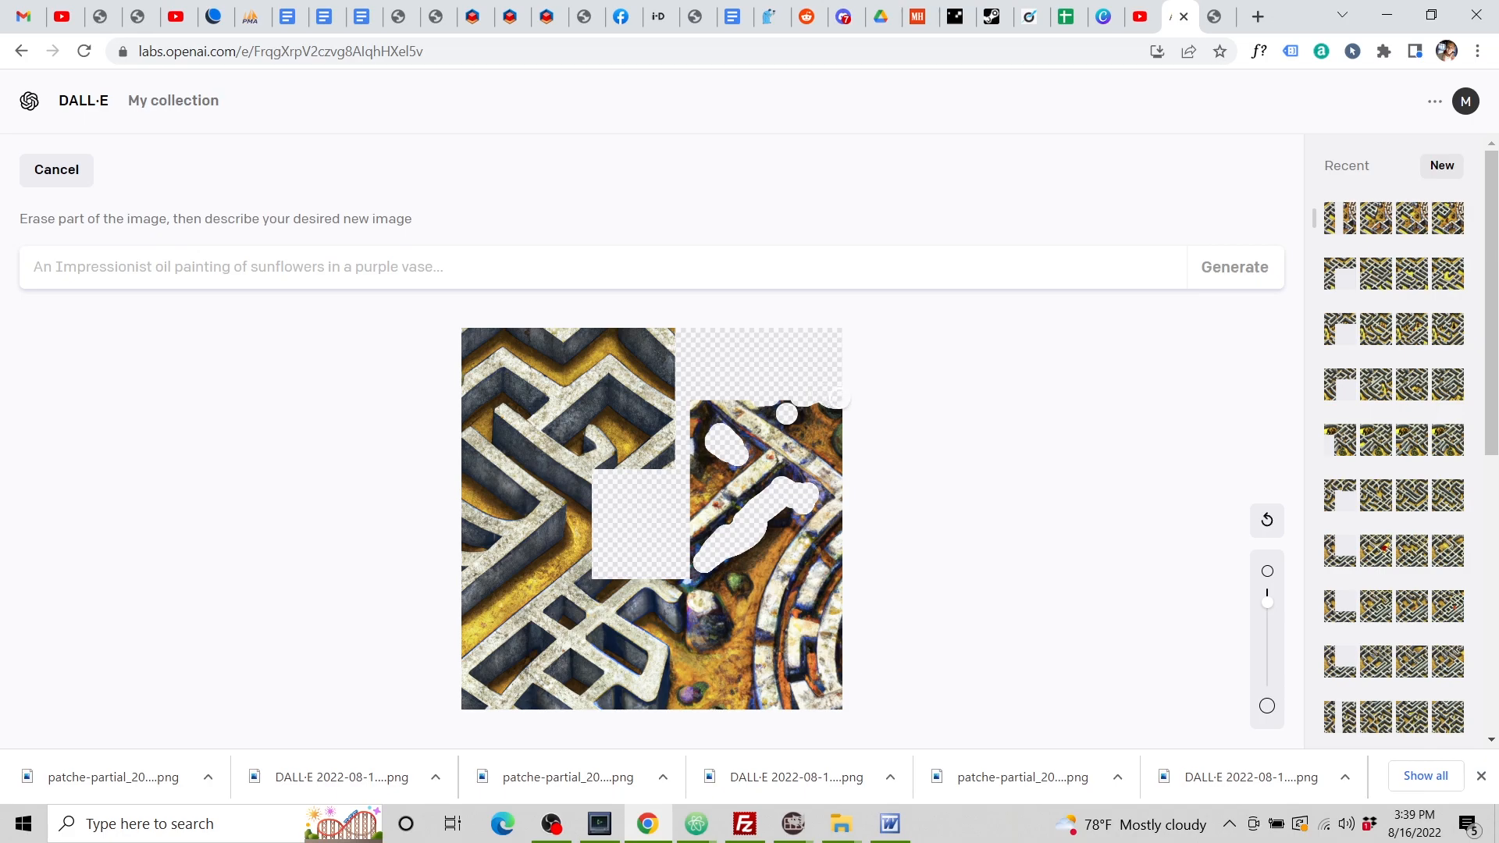
# Generate completions for the erased areas with "A small part of the Labyrinth of Minos. Isometric view. Larry Elmore fantasy painting, highly detailed, trending on Artstation.".
pyautogui.click(474, 260)
pyautogui.write('A small part of the Labyrinth of Minos. Isometric view. Larry Elmore fantasy painting, highly detailed, trending on Artstation.')
pyautogui.click(1202, 279)
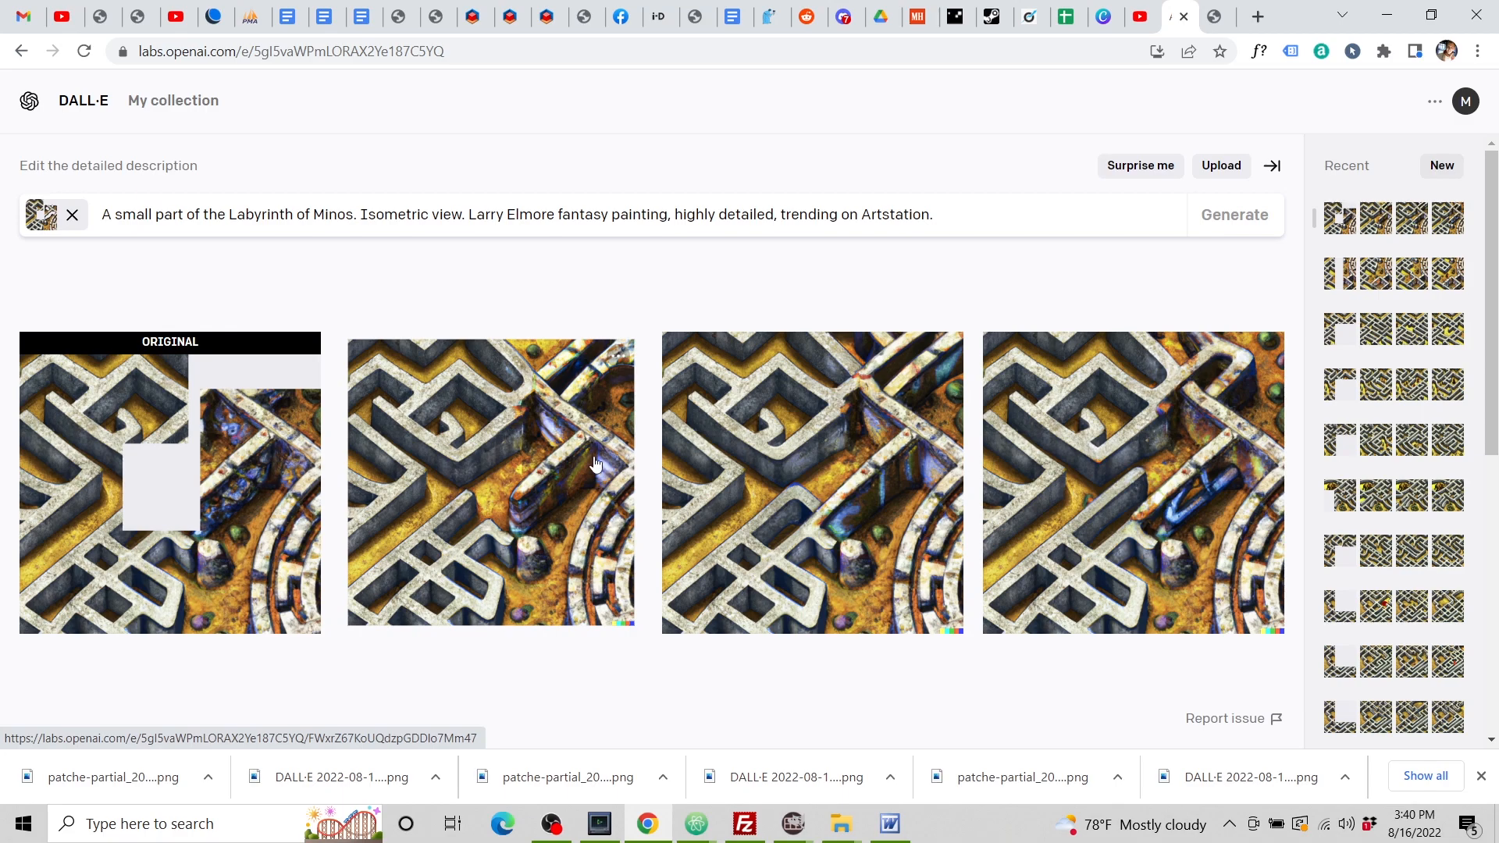
# Erase the walls in the first variation's upper-right corner plus small flaws on the wall ends, and regenerate it with the same prompt.
pyautogui.click(470, 476)
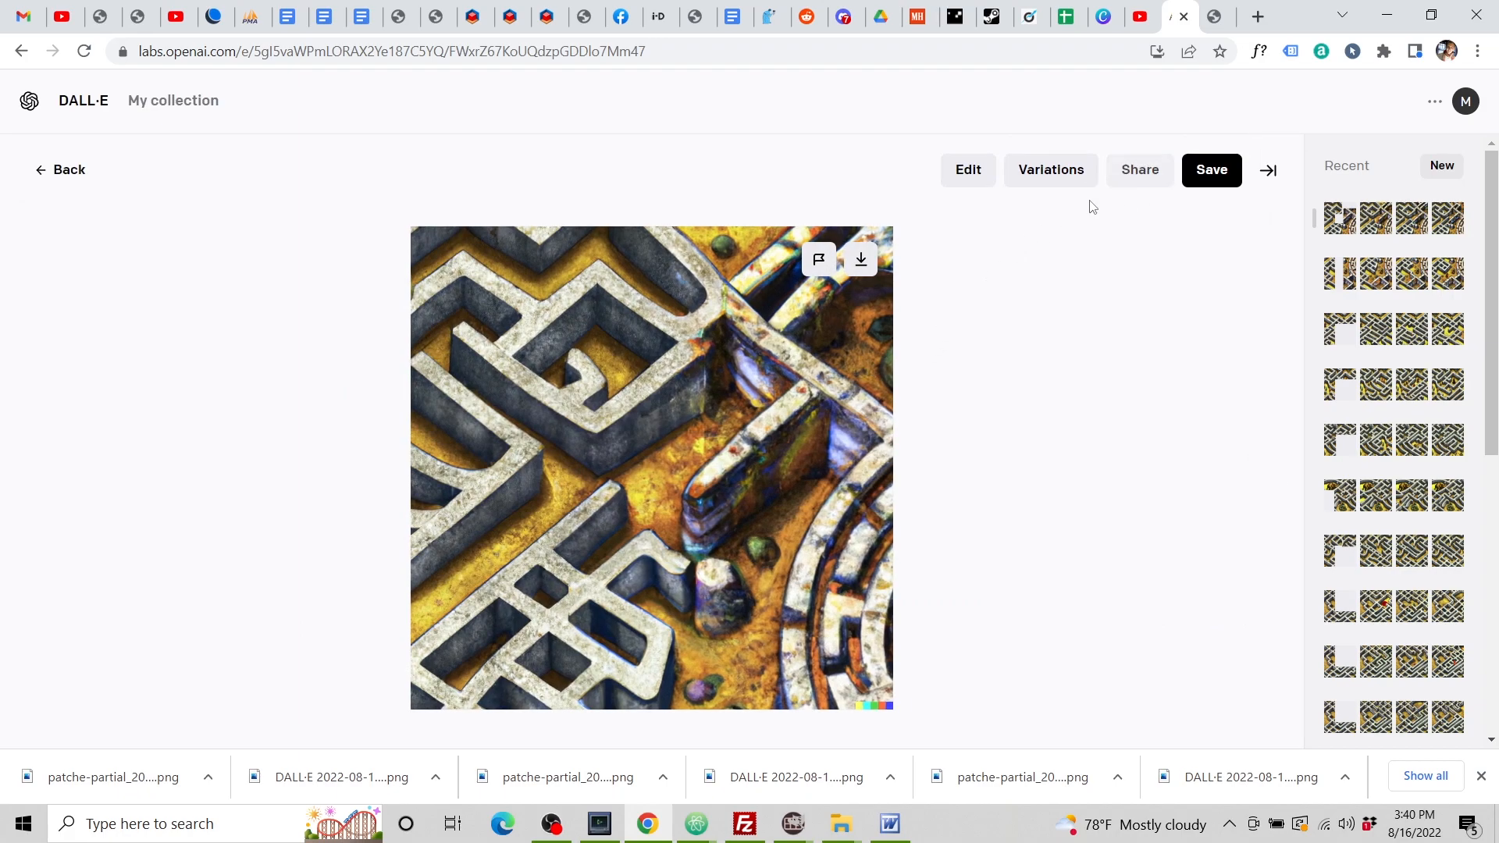
pyautogui.click(968, 172)
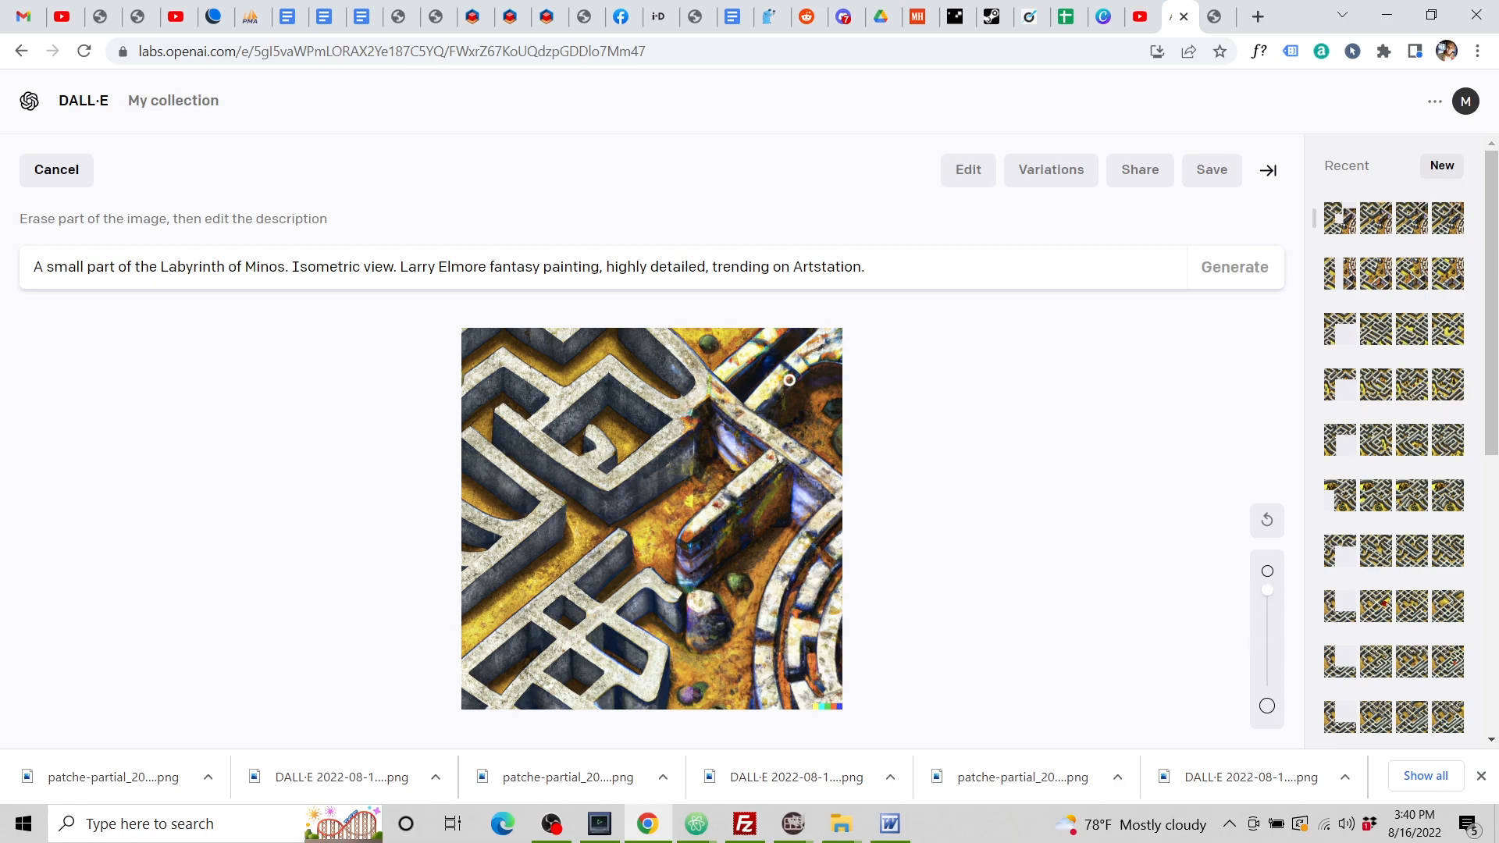
pyautogui.moveTo(774, 391)
pyautogui.mouseDown()
pyautogui.moveTo(829, 345)
pyautogui.moveTo(817, 368)
pyautogui.moveTo(835, 359)
pyautogui.moveTo(818, 361)
pyautogui.moveTo(838, 334)
pyautogui.moveTo(810, 355)
pyautogui.moveTo(828, 332)
pyautogui.moveTo(773, 334)
pyautogui.mouseUp()
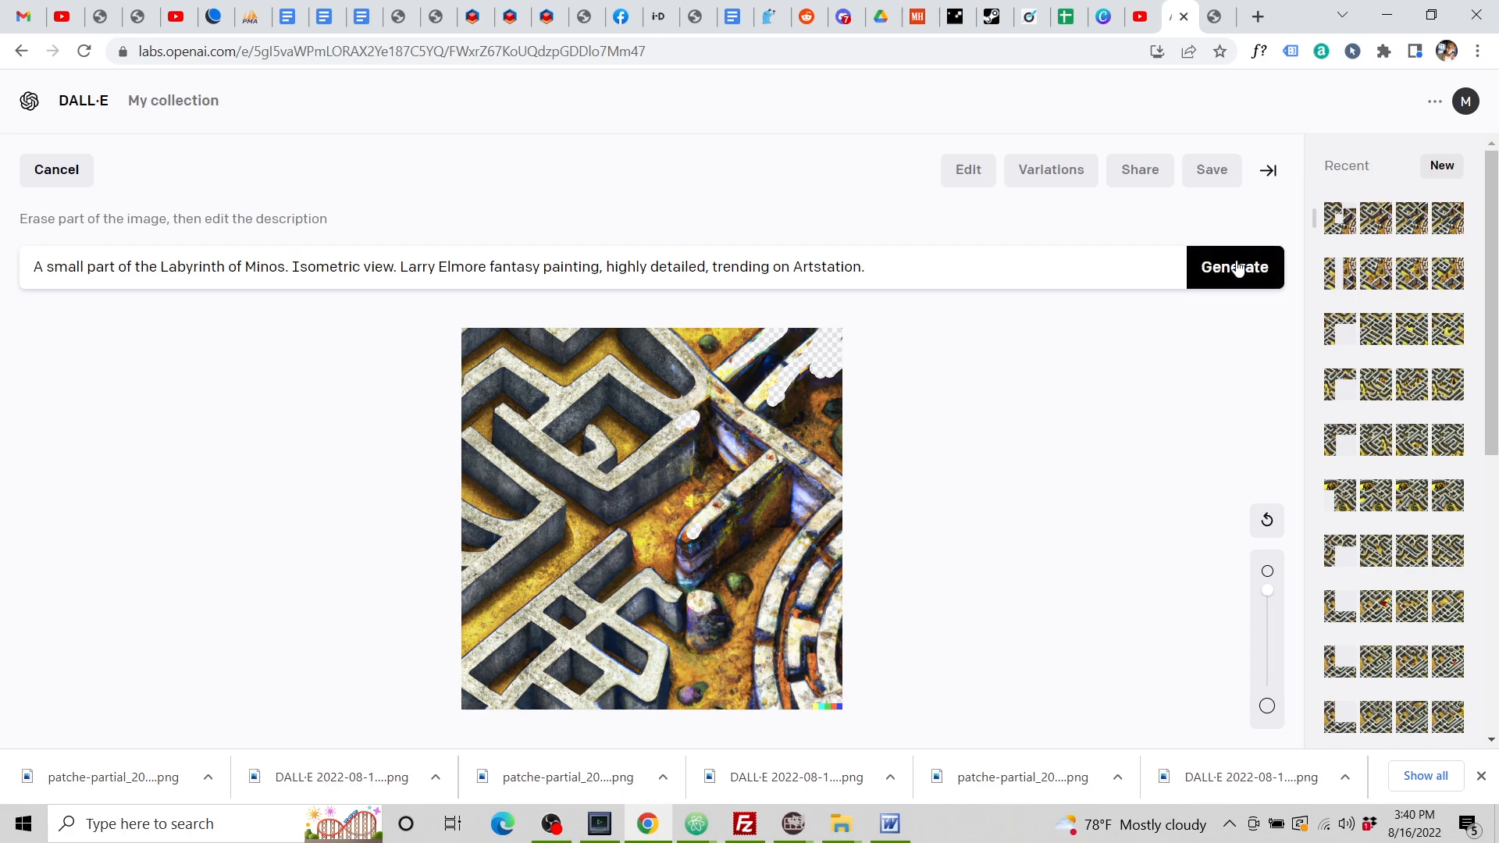
pyautogui.click(1237, 267)
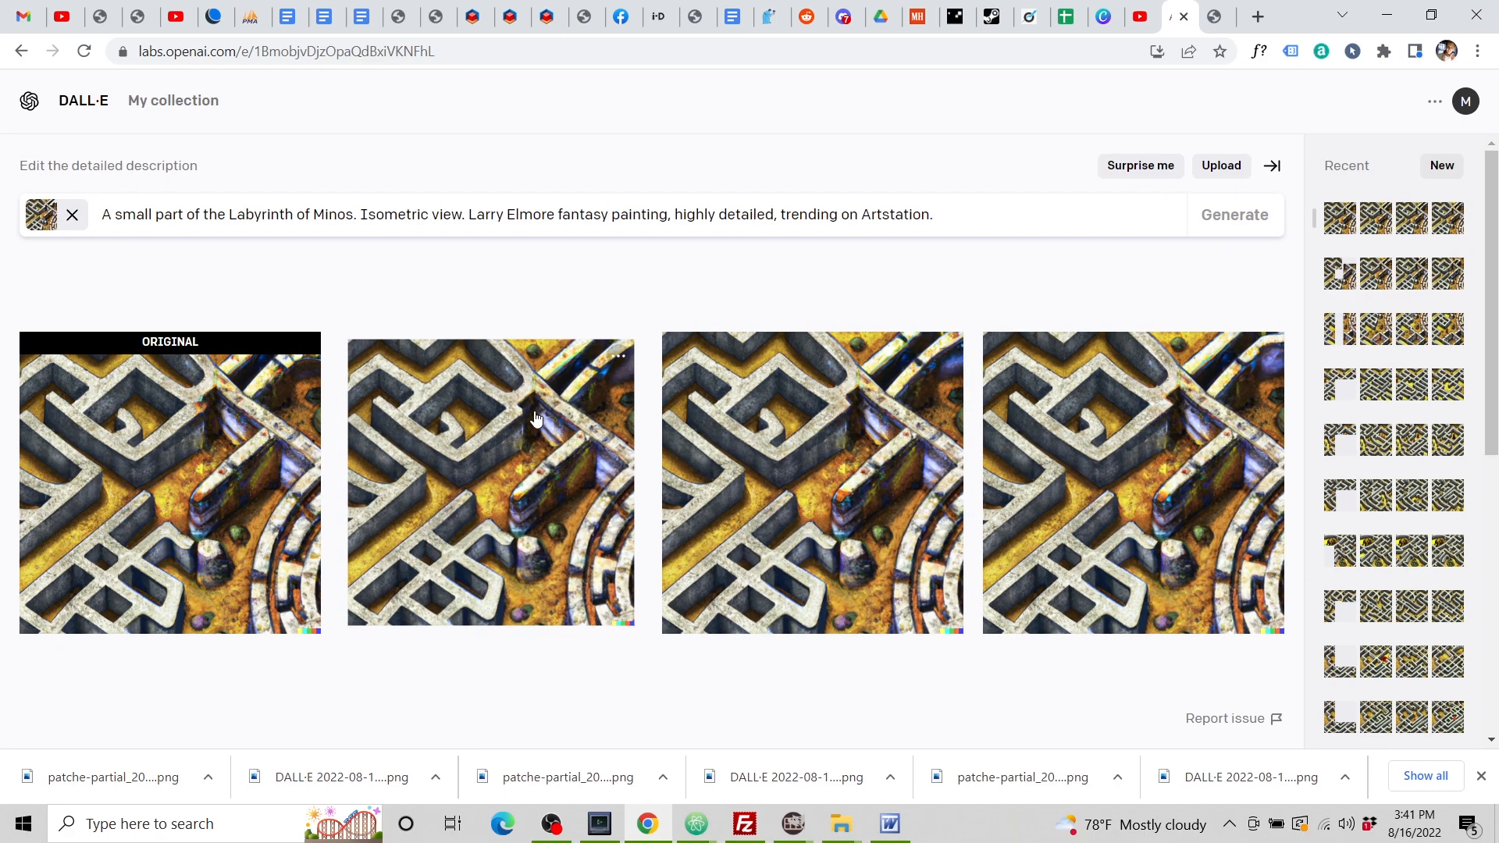
# Download the first variation and upload it in PATCH-E as the completion for the tile overlapping the lower-right circular maze's left side.
pyautogui.click(536, 420)
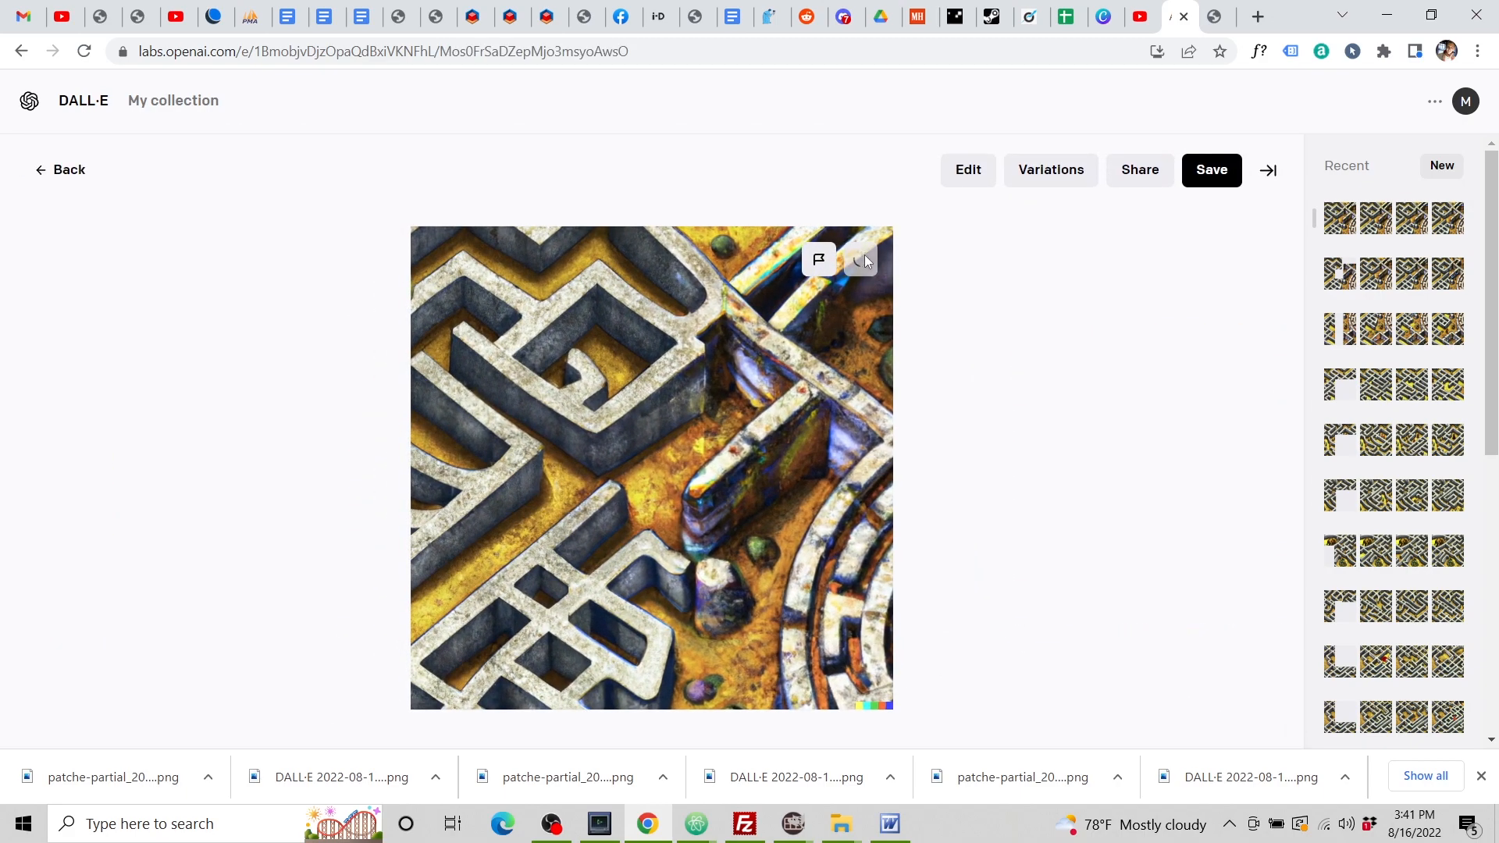
pyautogui.click(861, 260)
pyautogui.click(1214, 16)
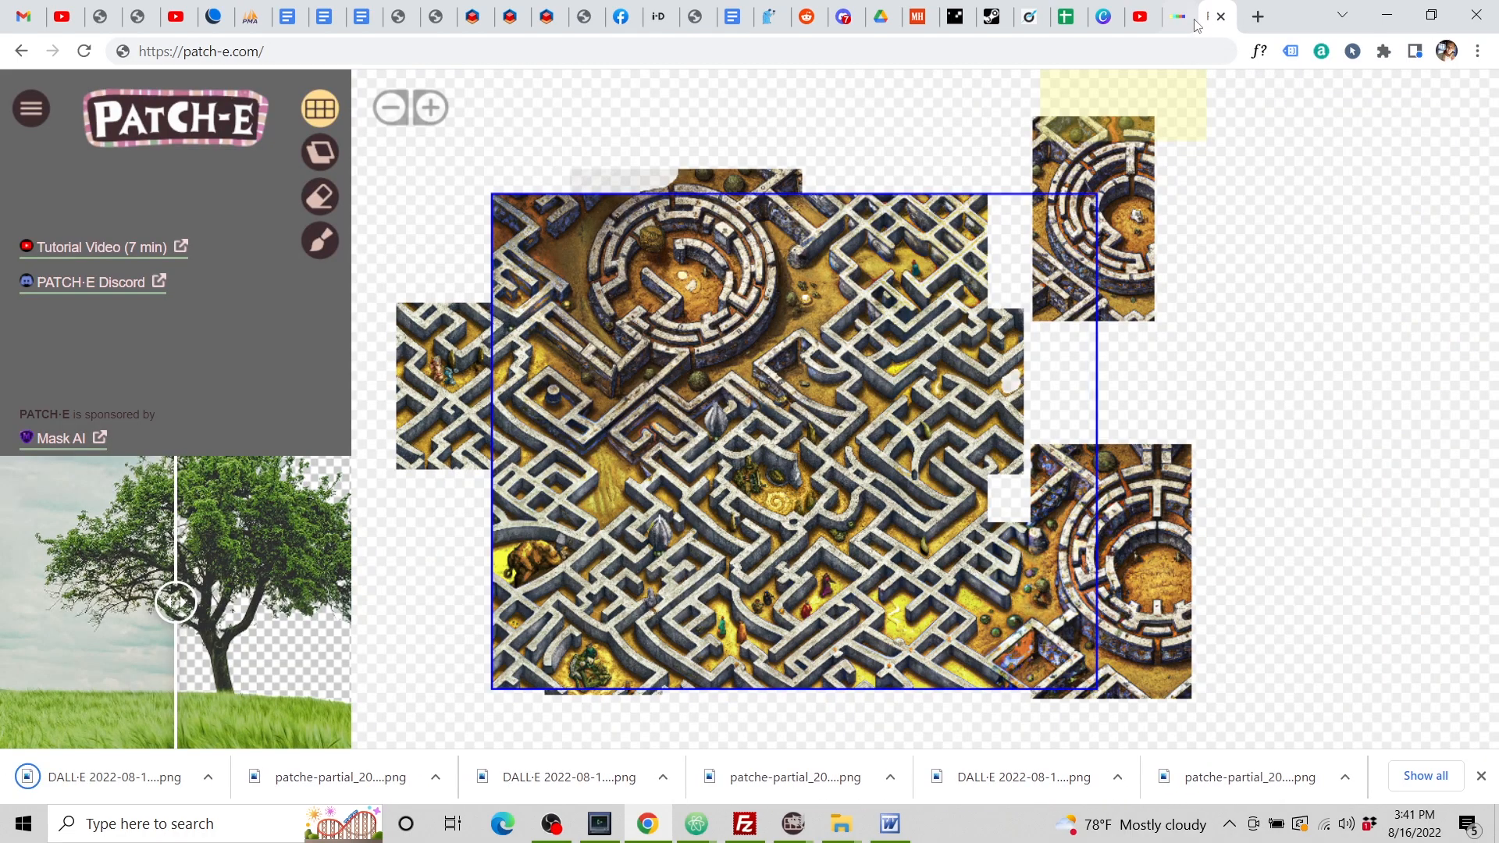
pyautogui.click(1023, 477)
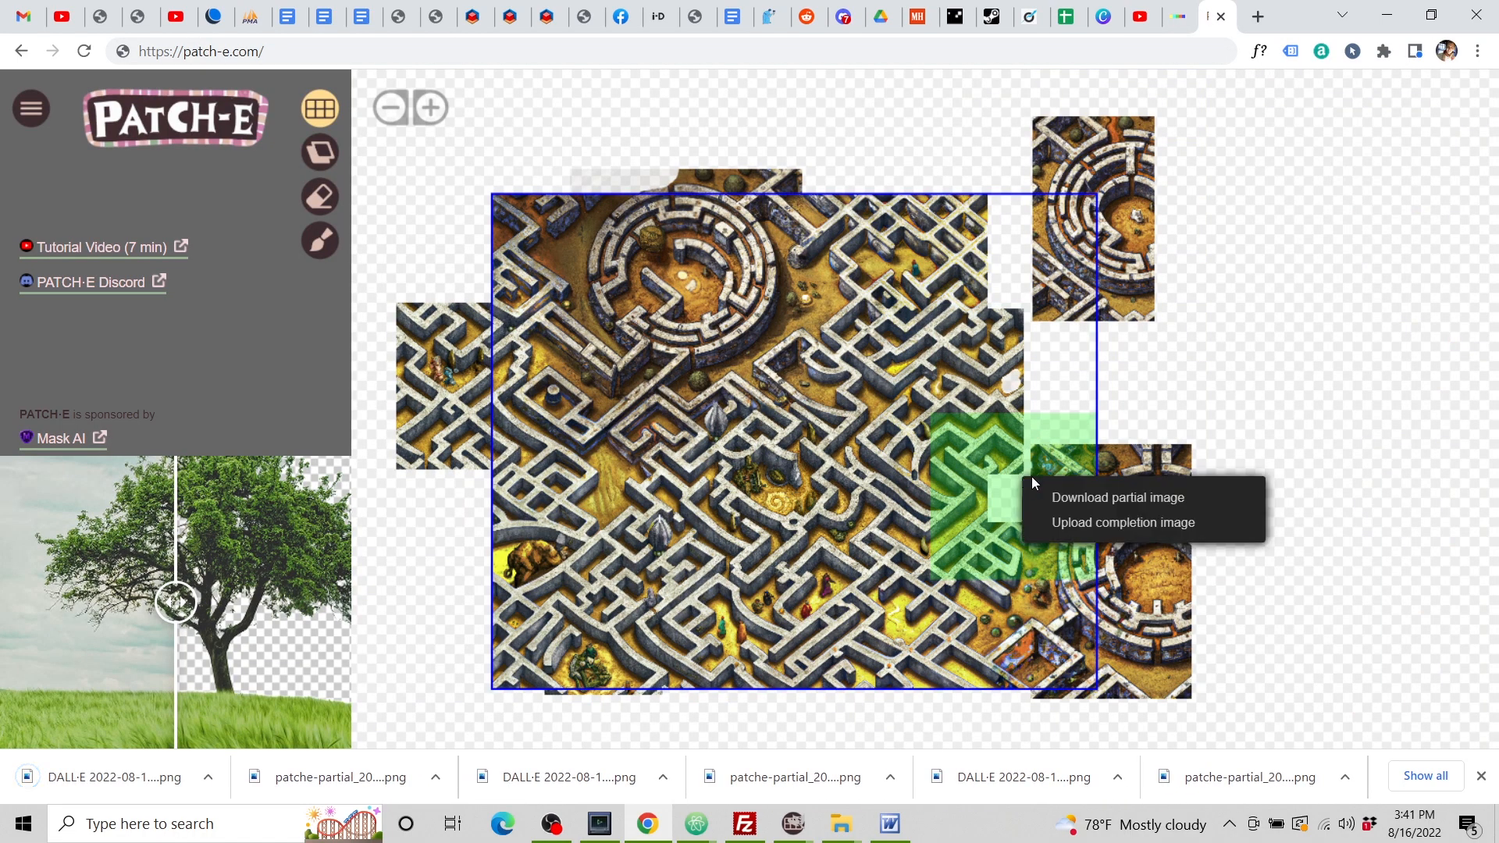
pyautogui.click(1090, 521)
pyautogui.click(836, 411)
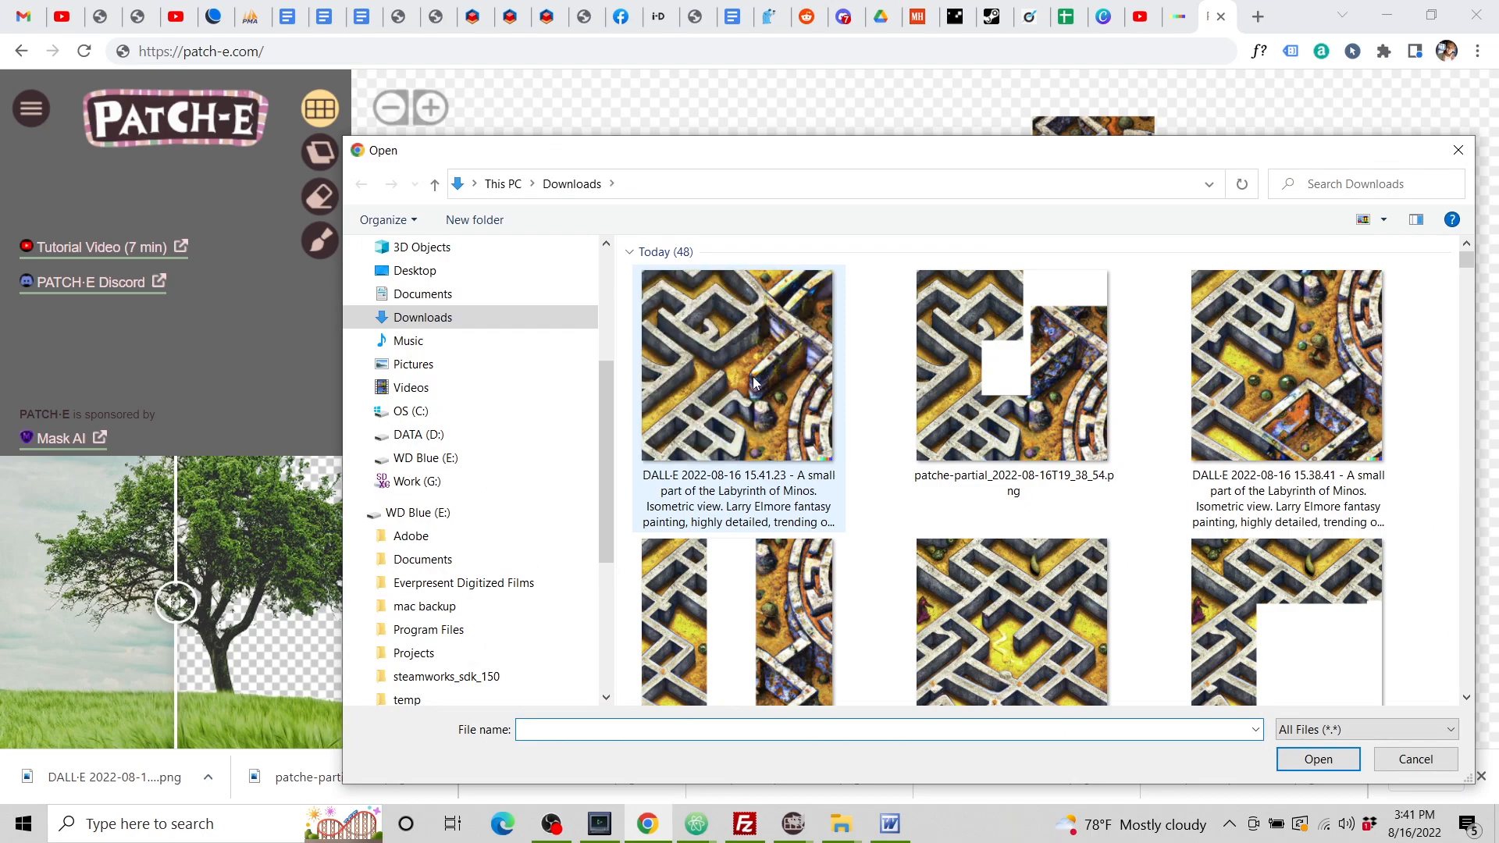
pyautogui.click(1317, 758)
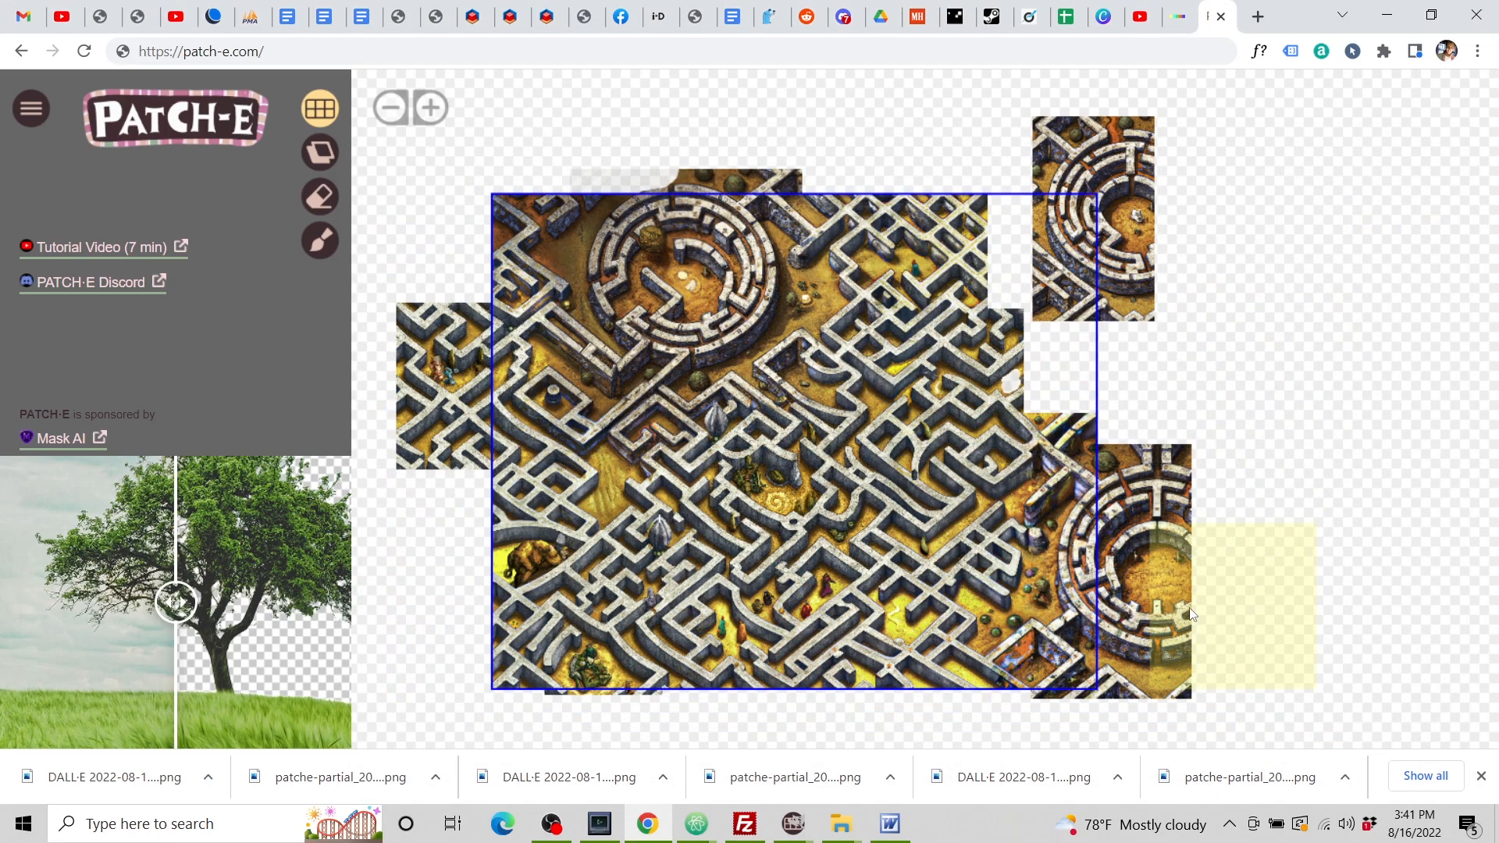
# Download the partial image of the tile directly above and upload it in DALL·E for editing with the full crop.
pyautogui.click(1057, 345)
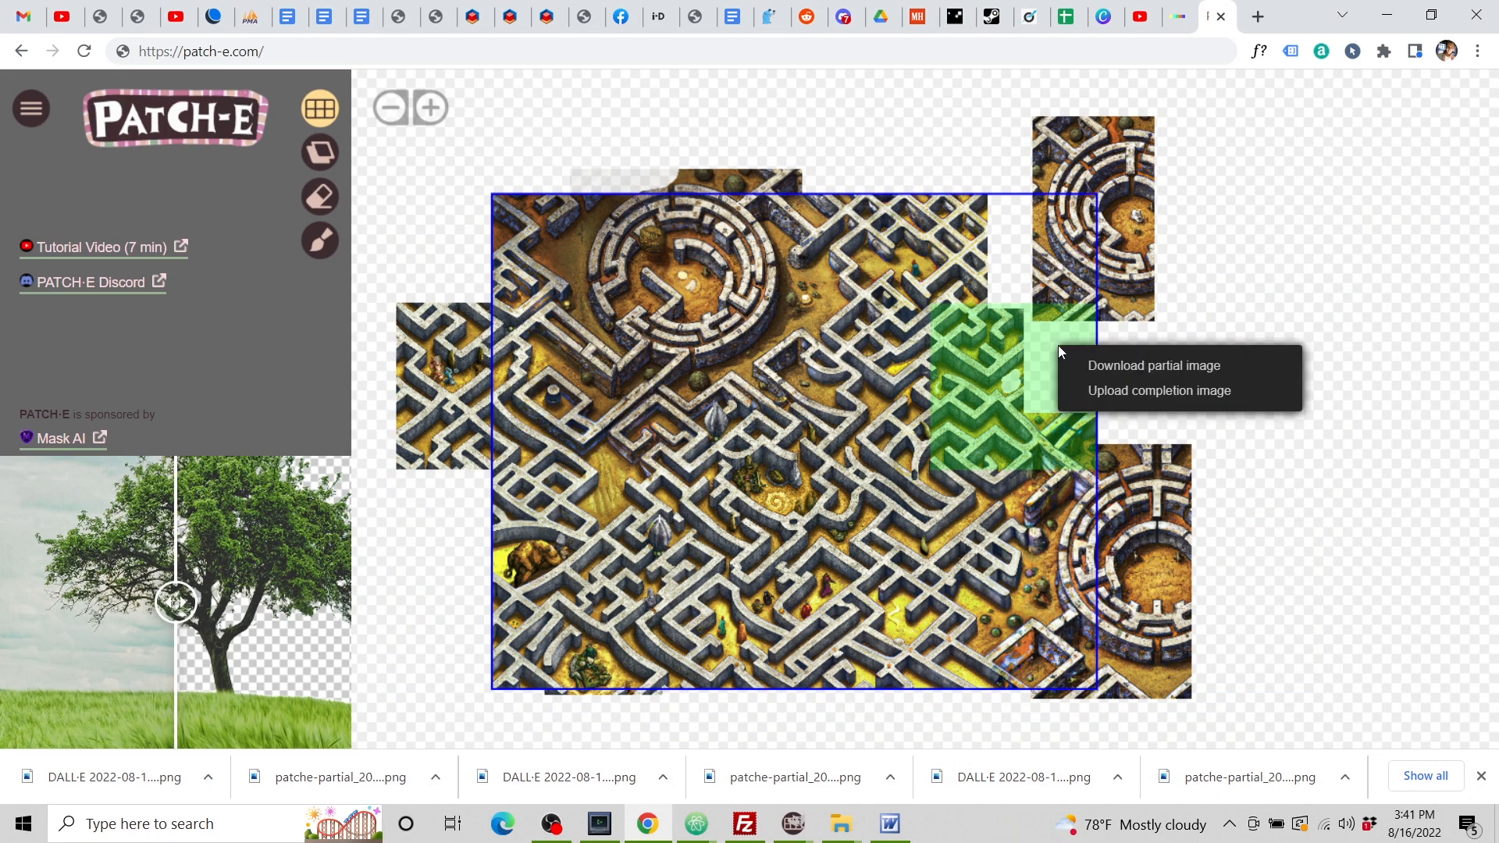
pyautogui.click(1131, 363)
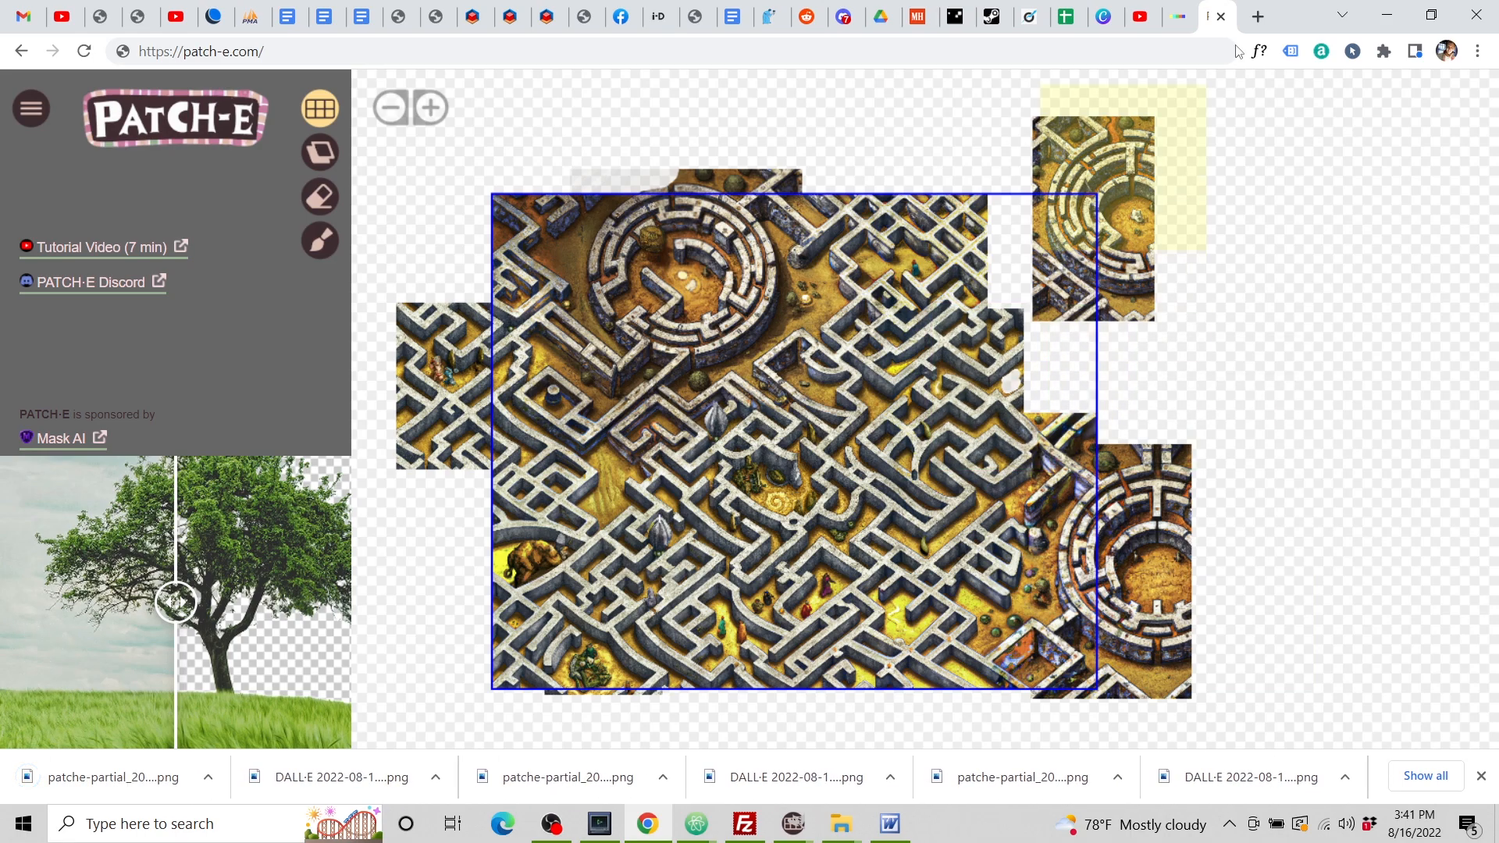
pyautogui.click(1187, 26)
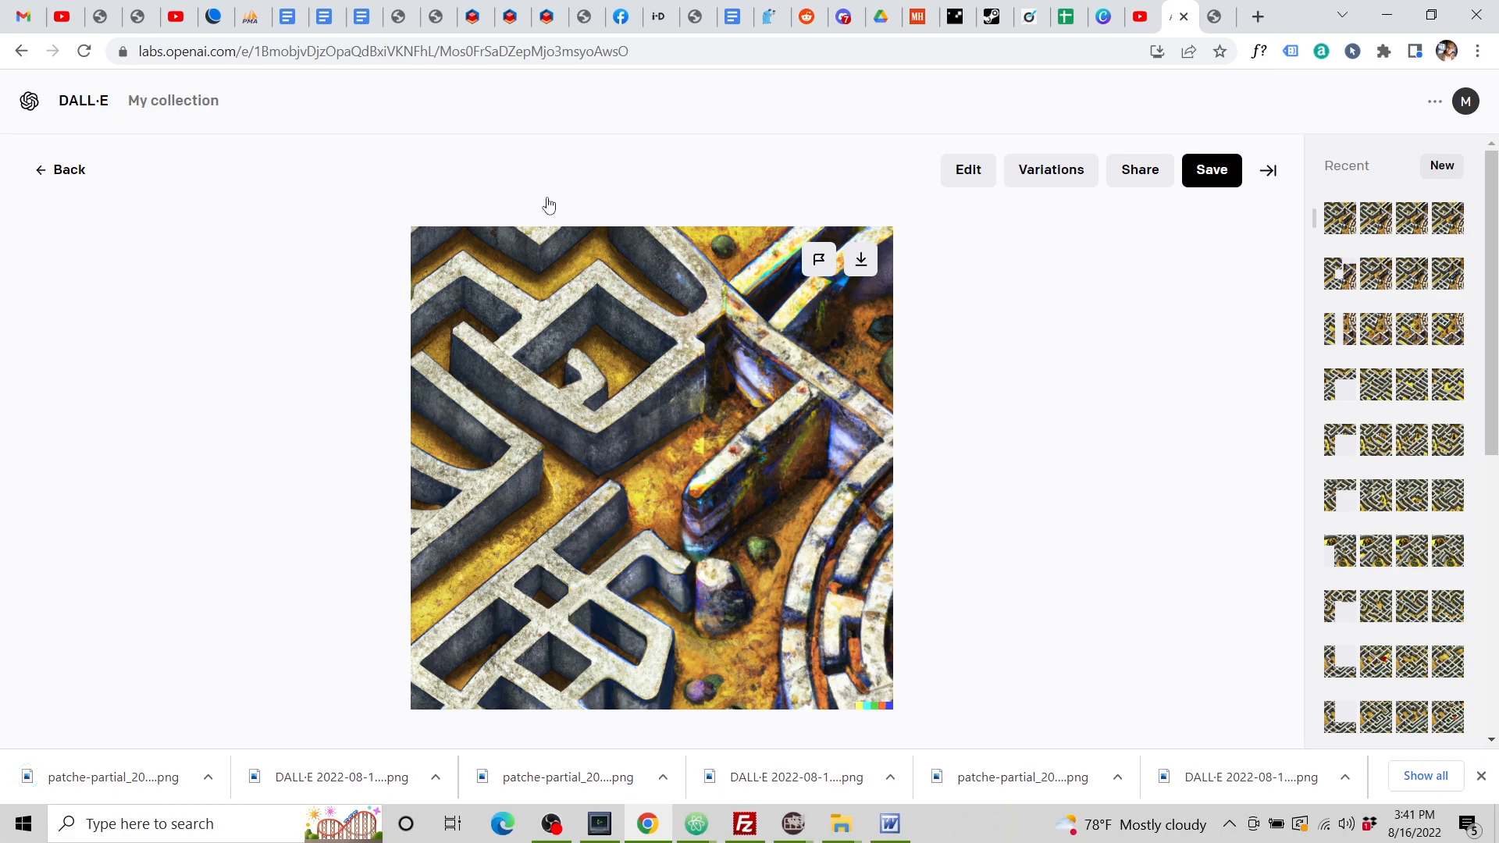
pyautogui.click(1000, 260)
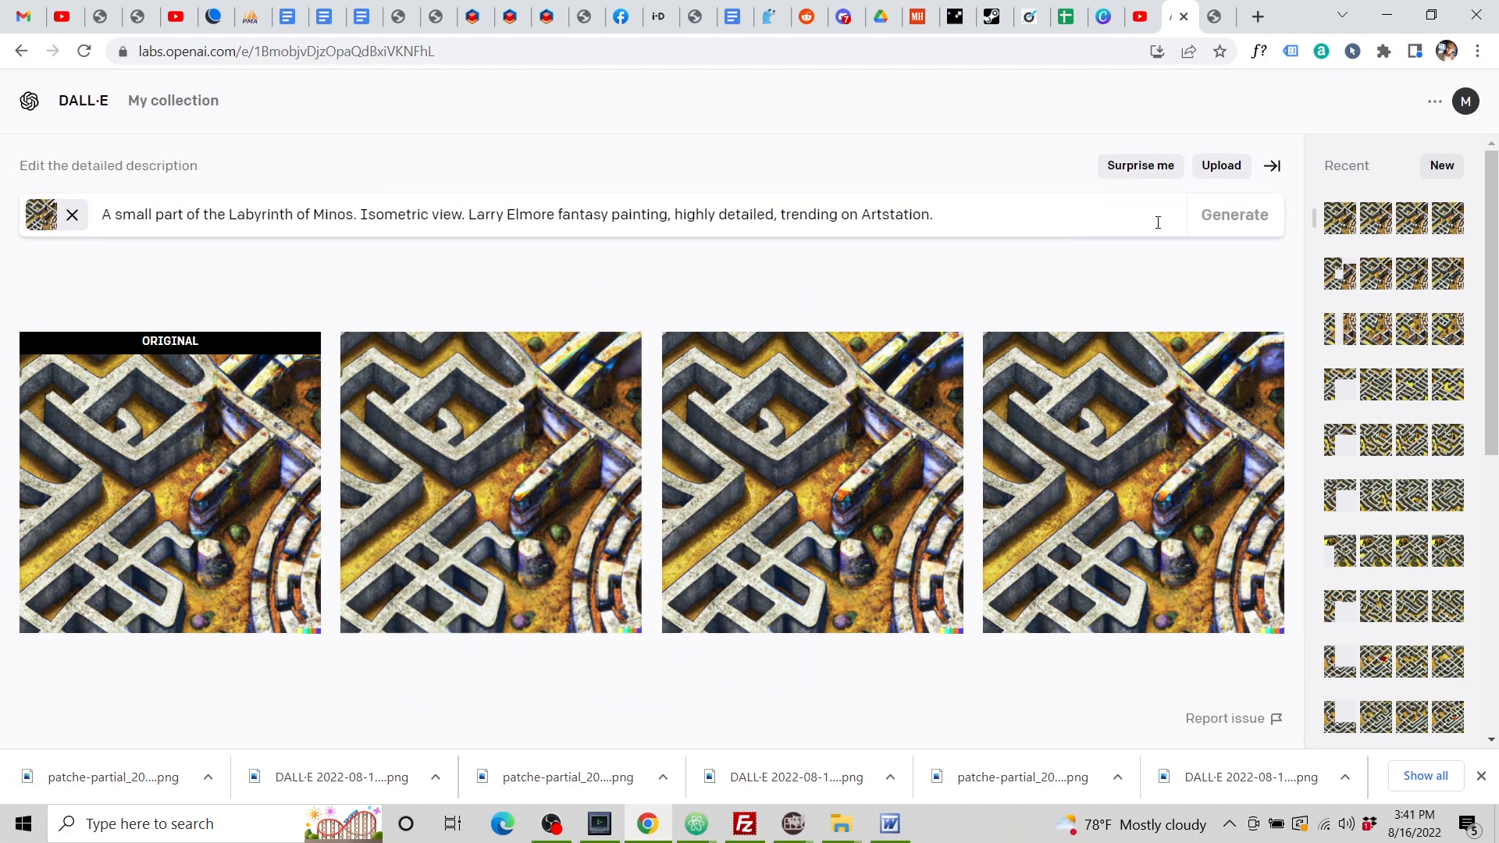
pyautogui.click(1222, 173)
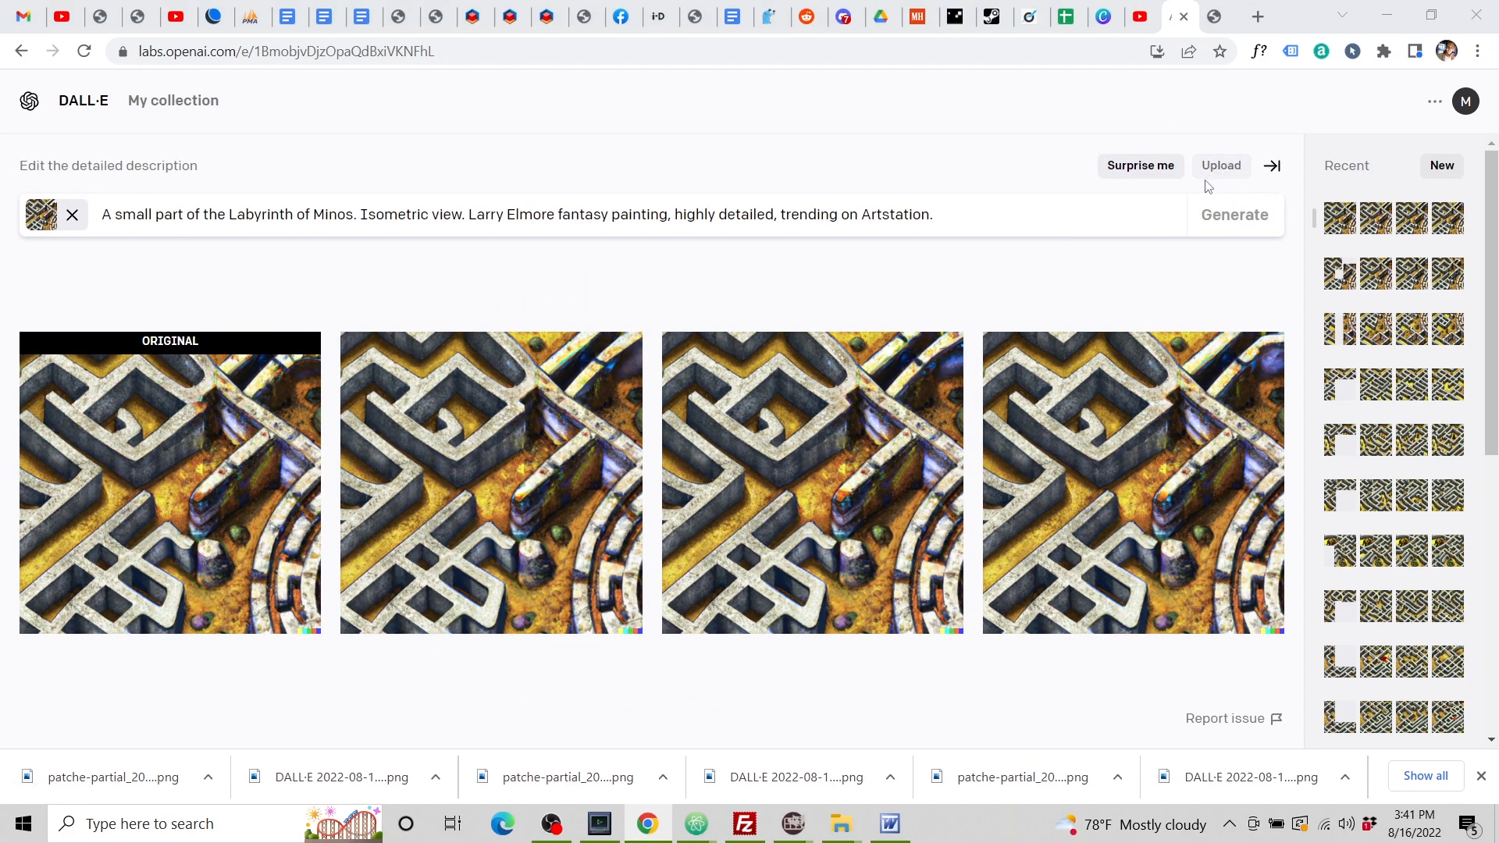
pyautogui.click(732, 369)
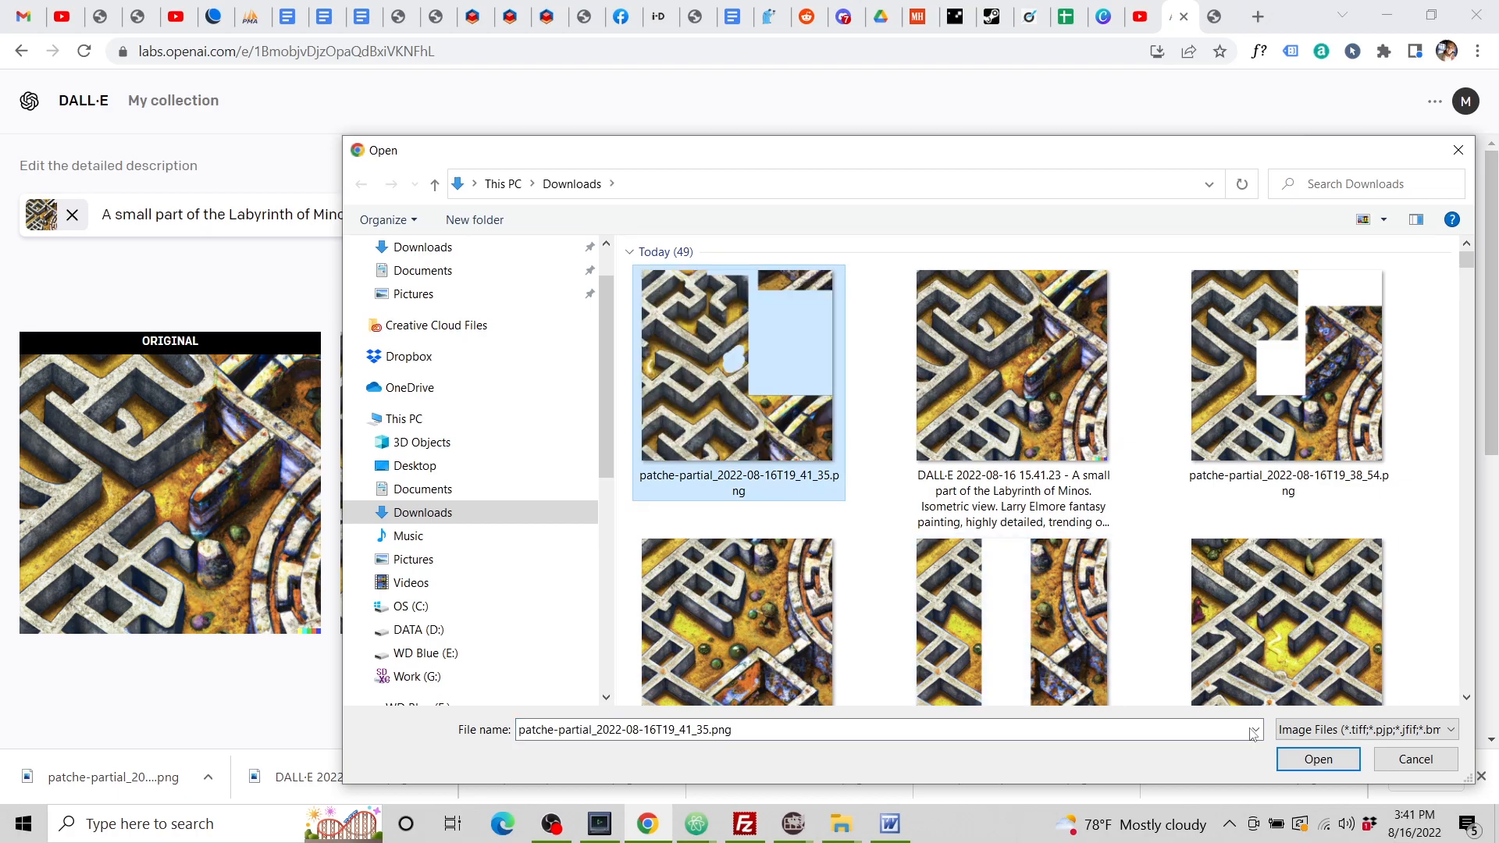
pyautogui.click(1317, 759)
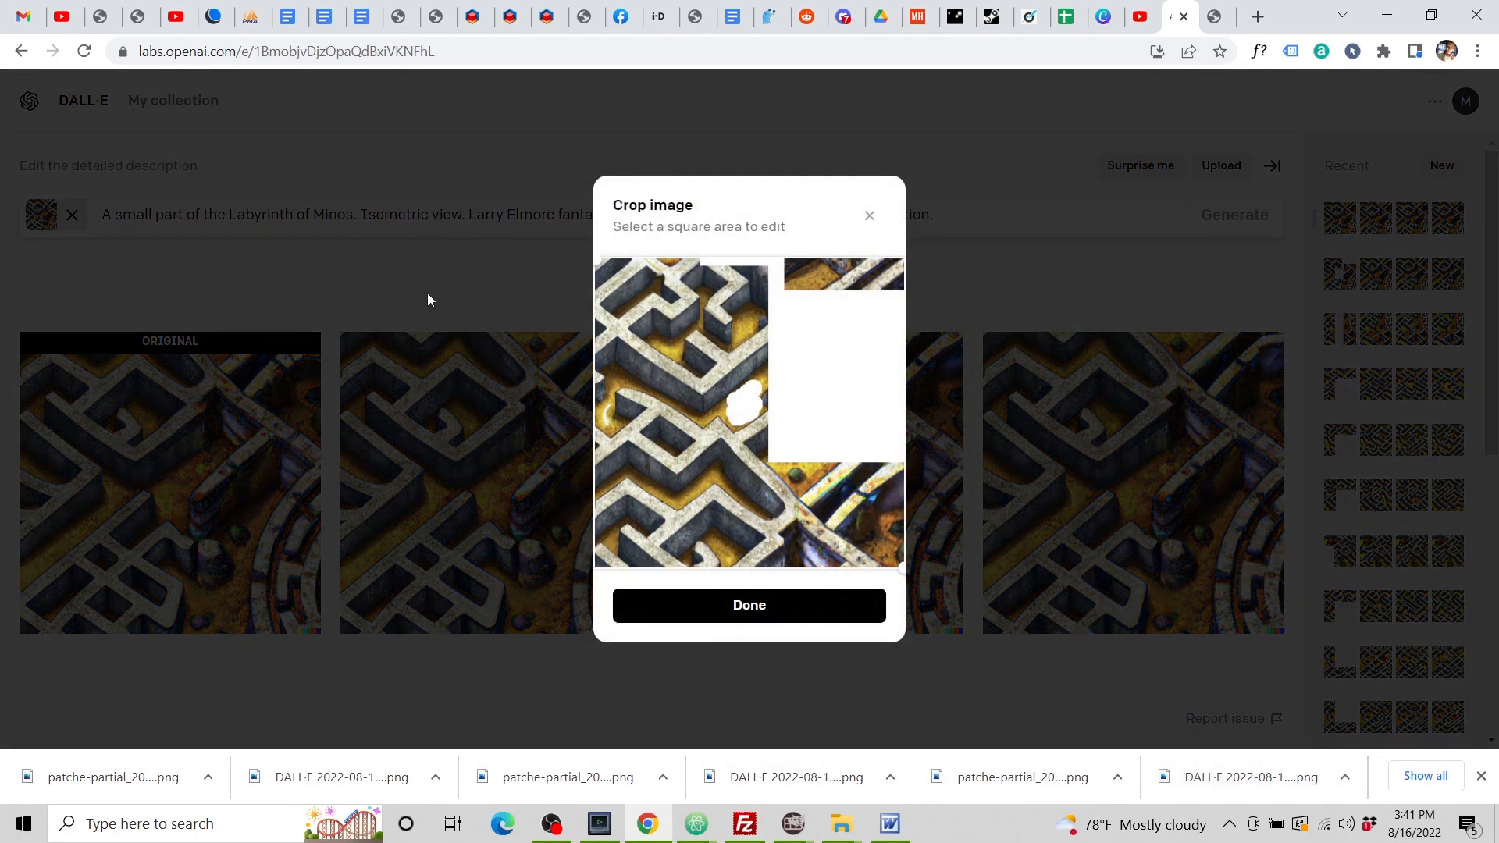
pyautogui.click(733, 608)
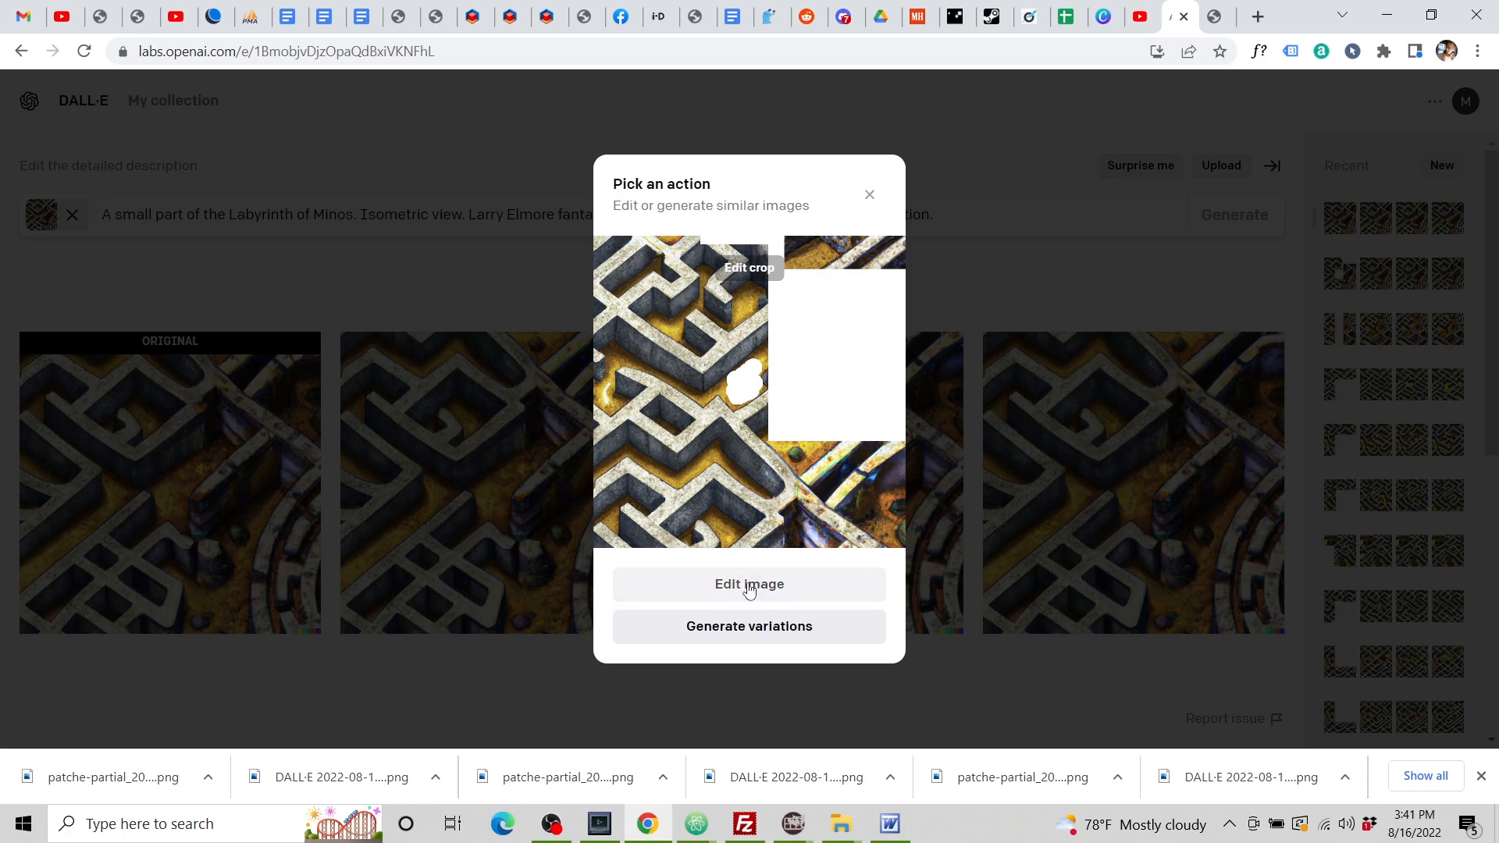
pyautogui.click(748, 586)
# Set the edit prompt to "A small part of the Labyrinth of Minos. Isometric view. Larry Elmore fantasy painting, highly detailed, trending on Artstation.".
pyautogui.click(762, 453)
pyautogui.click(487, 273)
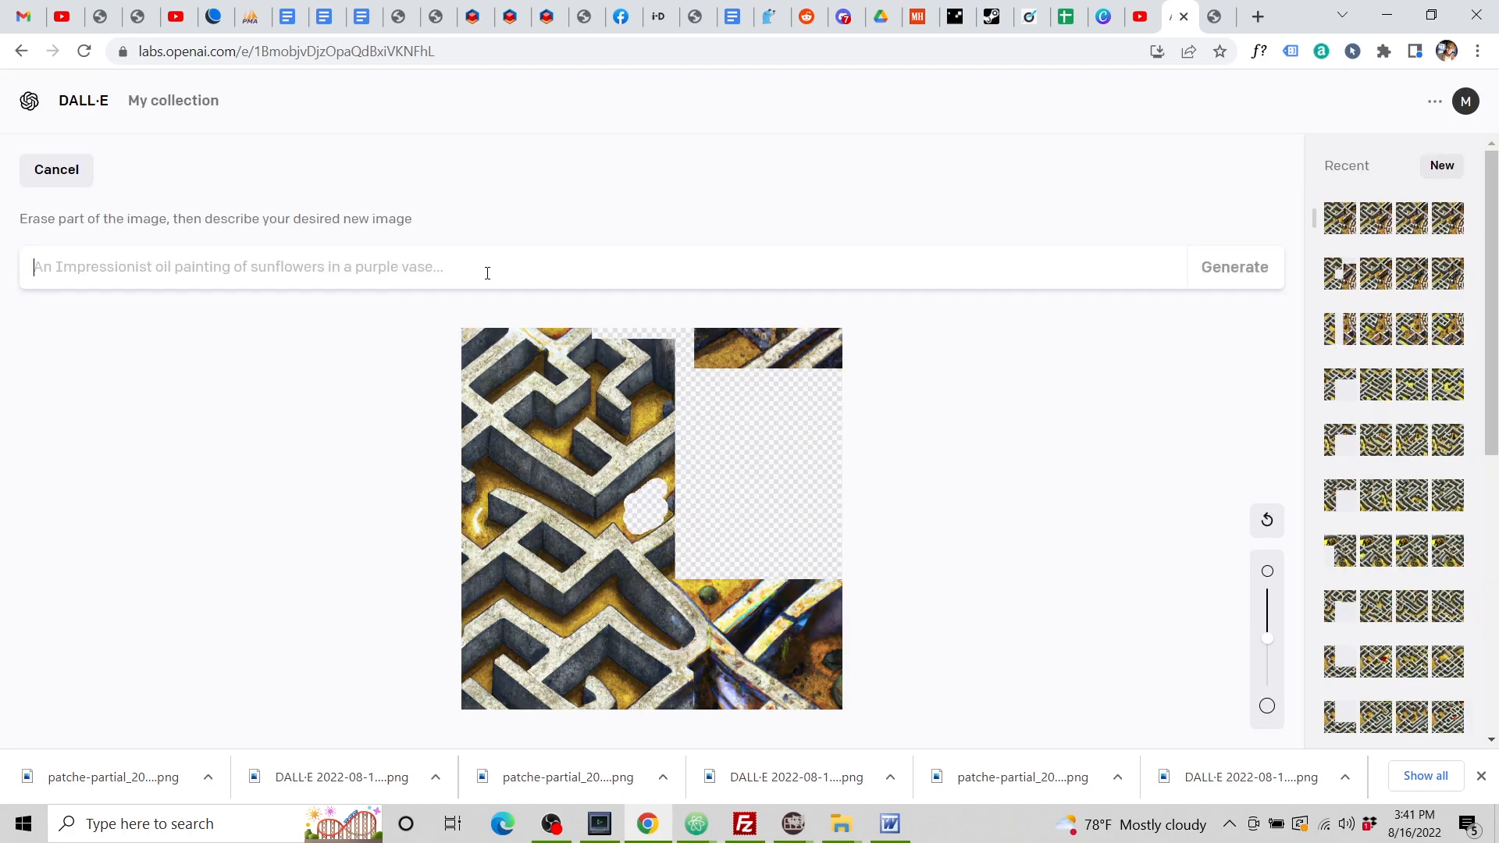
pyautogui.write('A small part of the Labyrinth of Minos. Isometric view. Larry Elmore fantasy painting, highly detailed, trending on Artstation.')
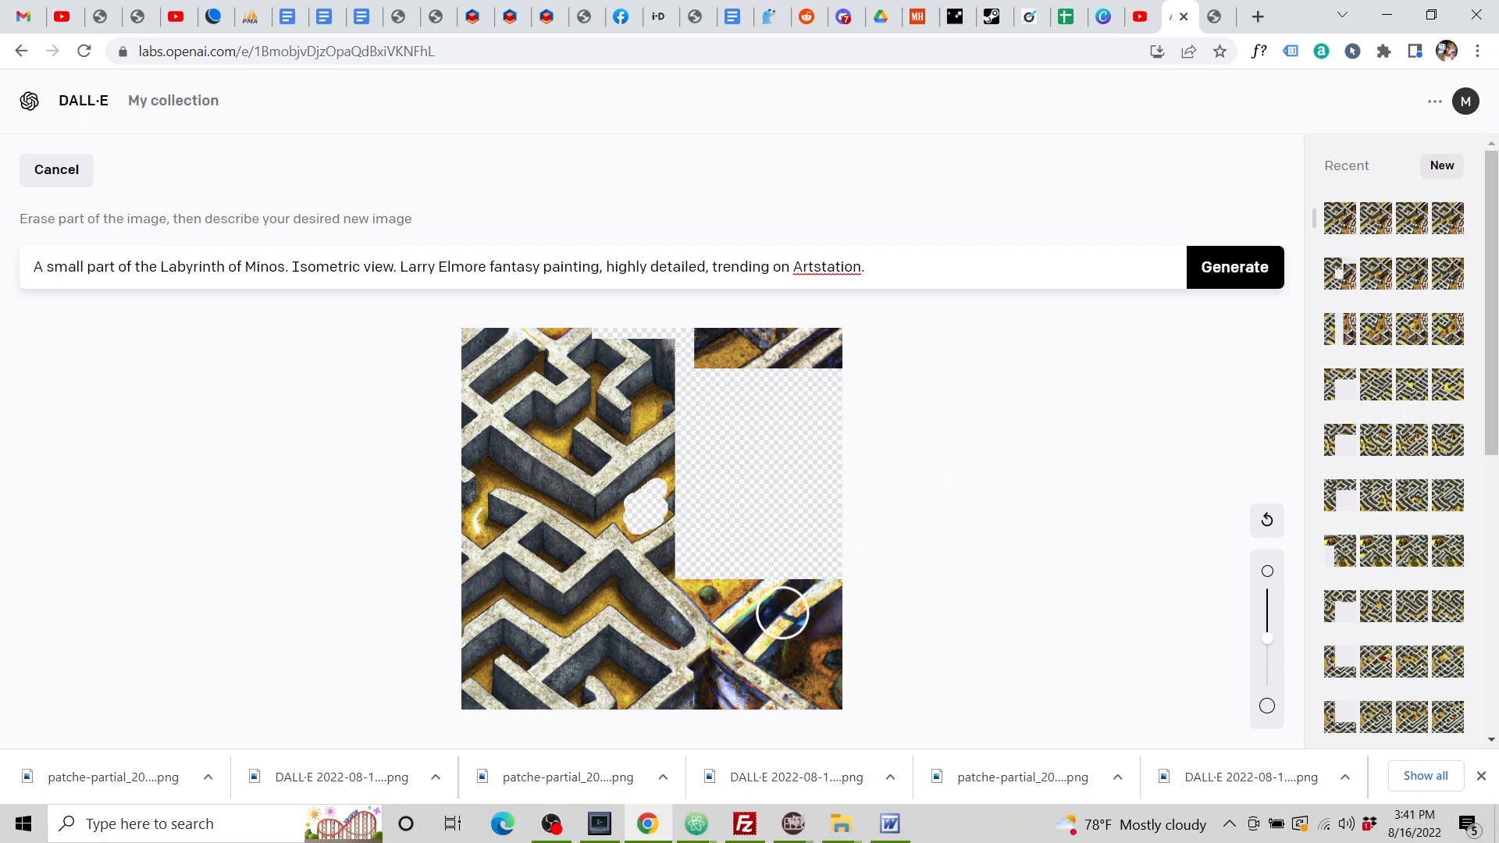
# Erase the dark patches between the walls in the image's lower-right corner with a smaller brush and generate completions.
pyautogui.moveTo(1267, 640); pyautogui.dragTo(1276, 607)
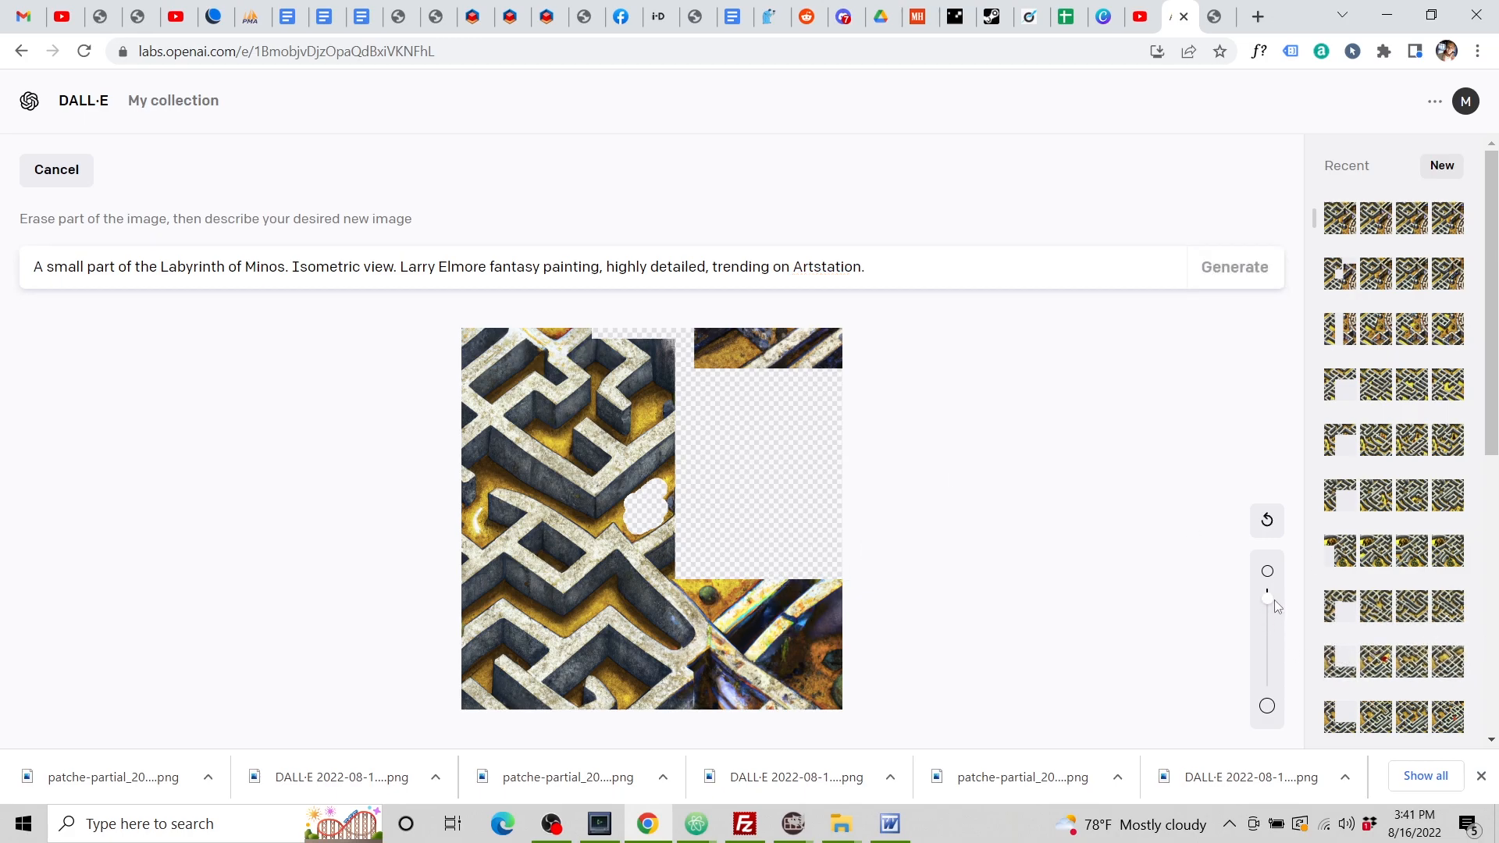
pyautogui.click(801, 624)
pyautogui.click(758, 617)
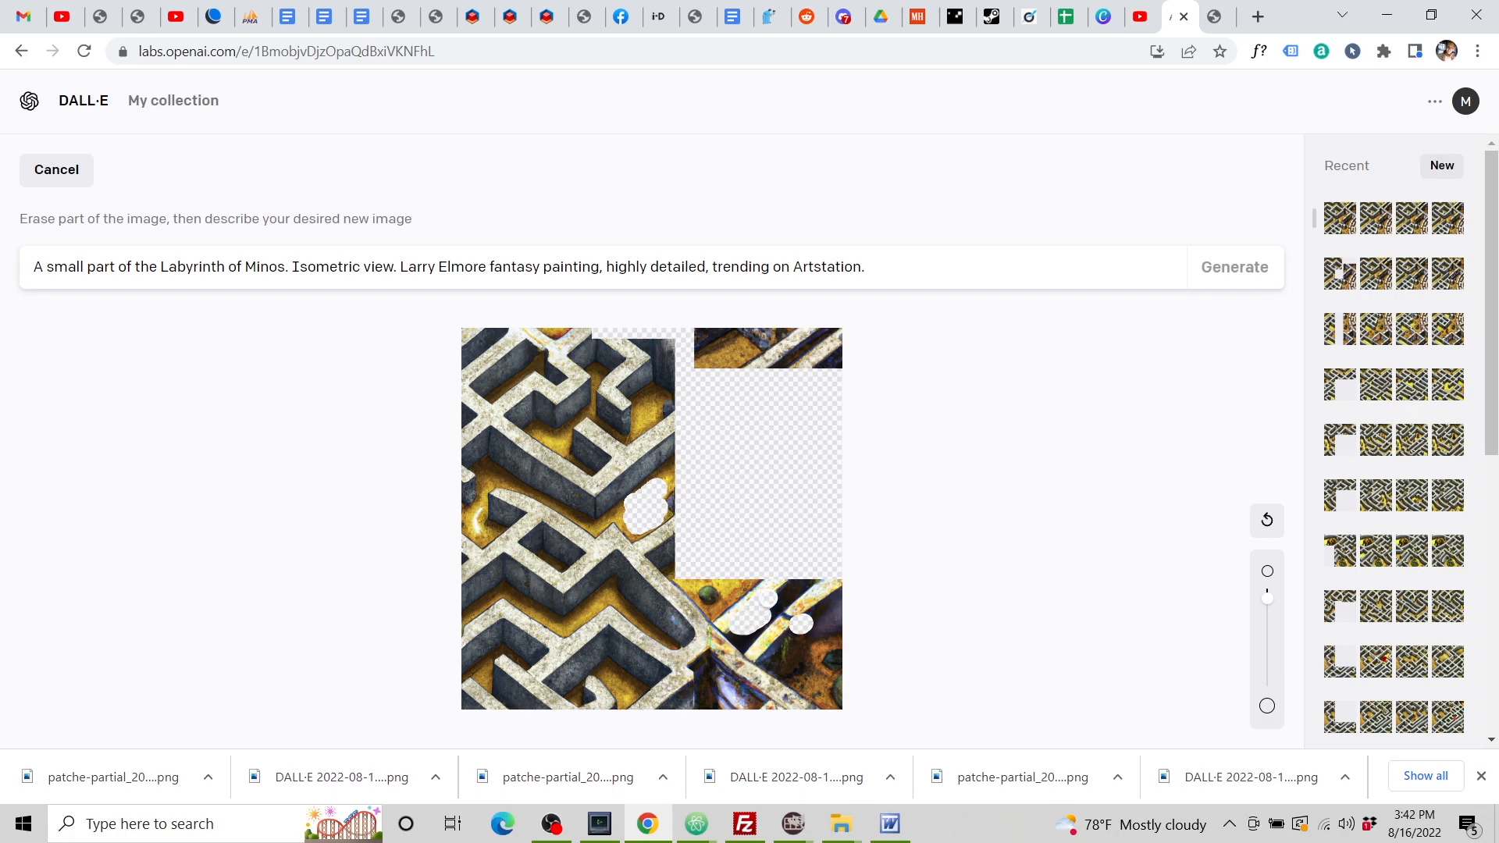
pyautogui.moveTo(753, 700); pyautogui.dragTo(737, 686)
pyautogui.click(1235, 276)
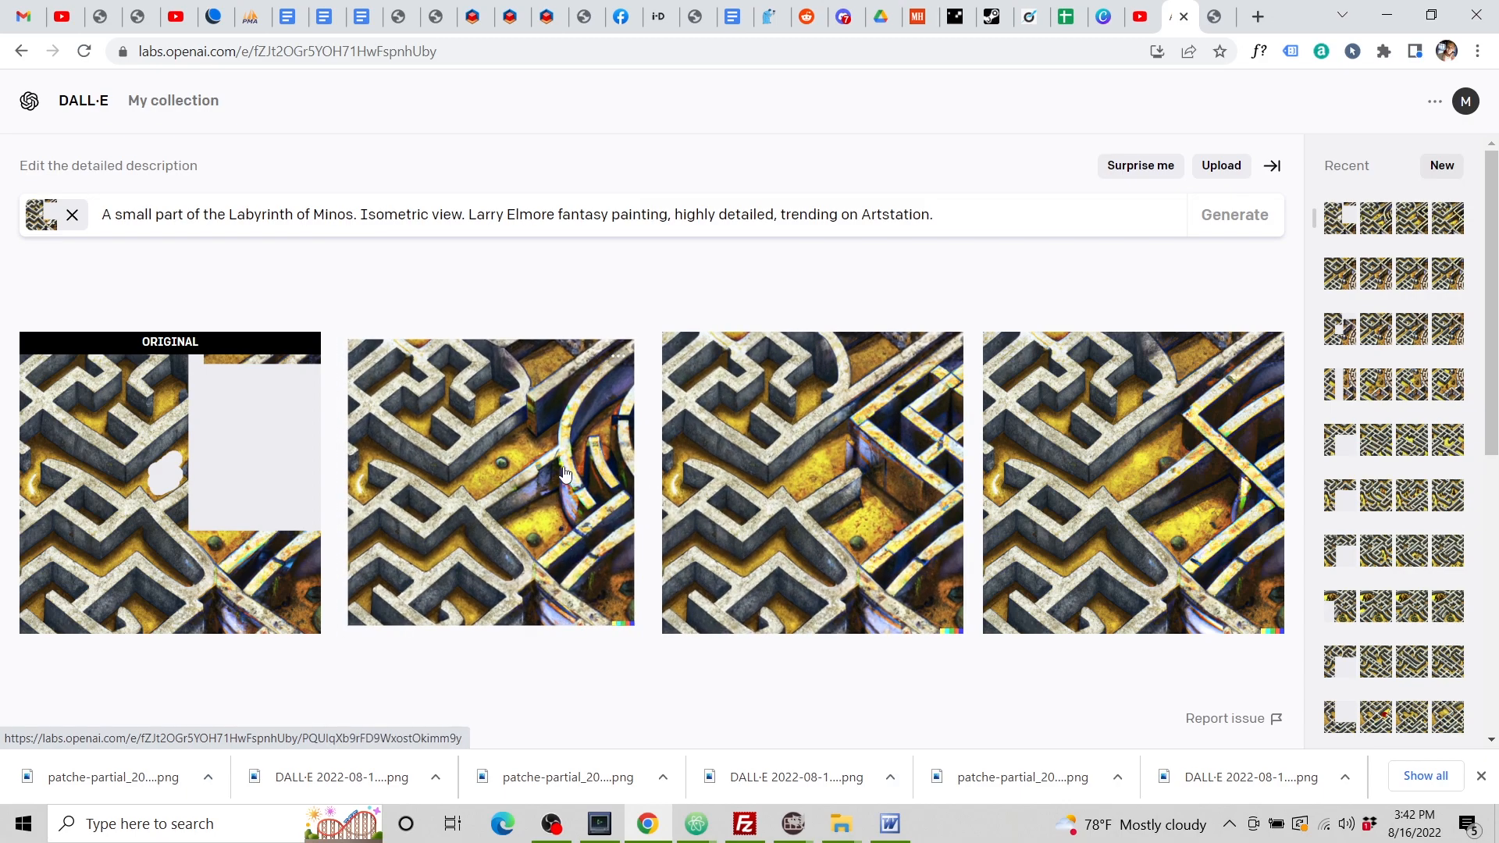
# Download the first variation with the curved walls and upload it in PATCH-E as the completion for the tile between the two right-hand circular mazes.
pyautogui.click(565, 473)
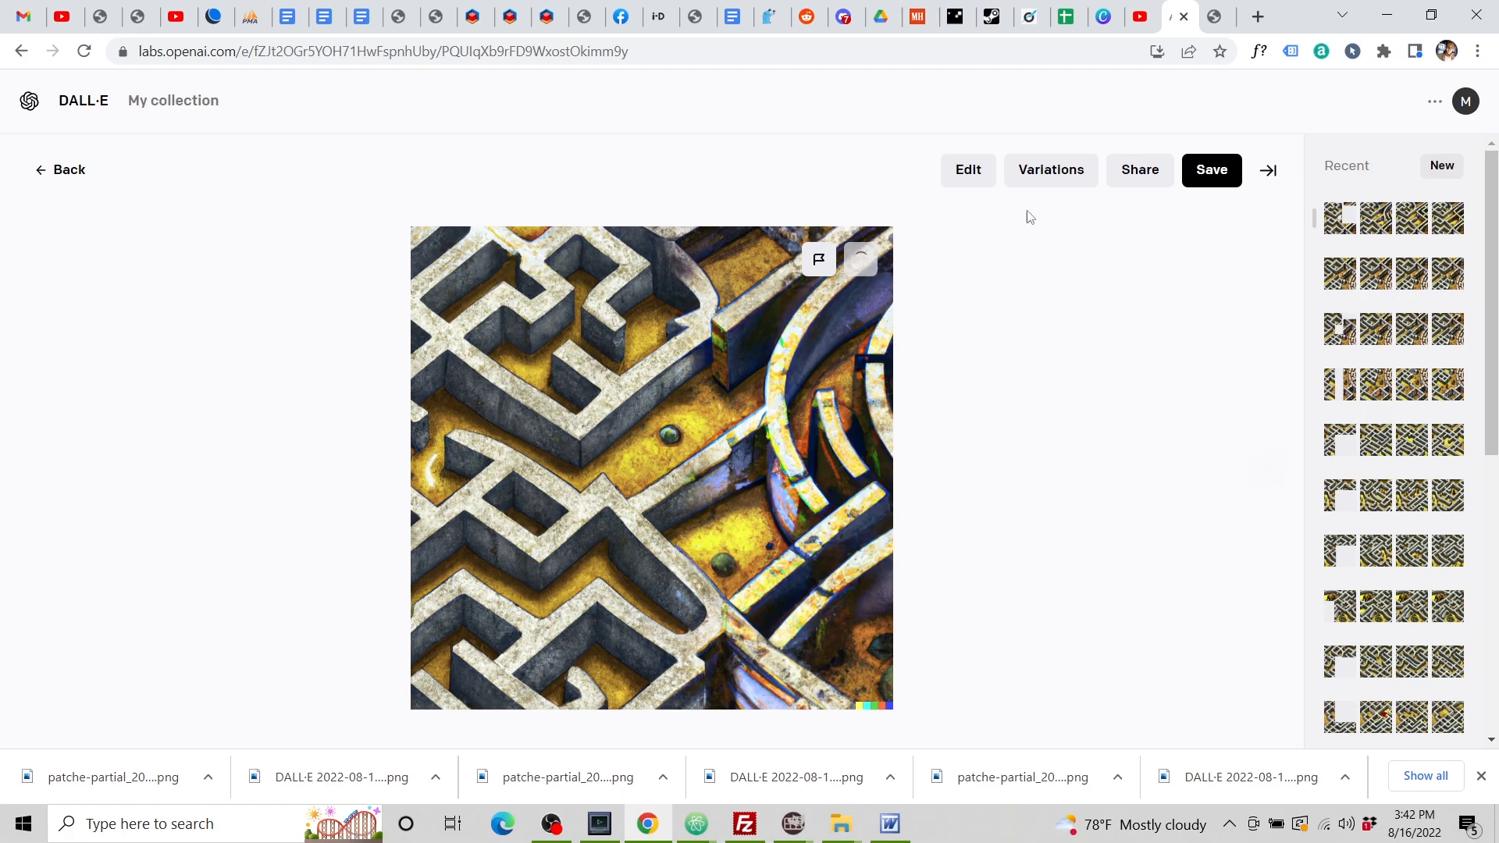
pyautogui.click(1212, 17)
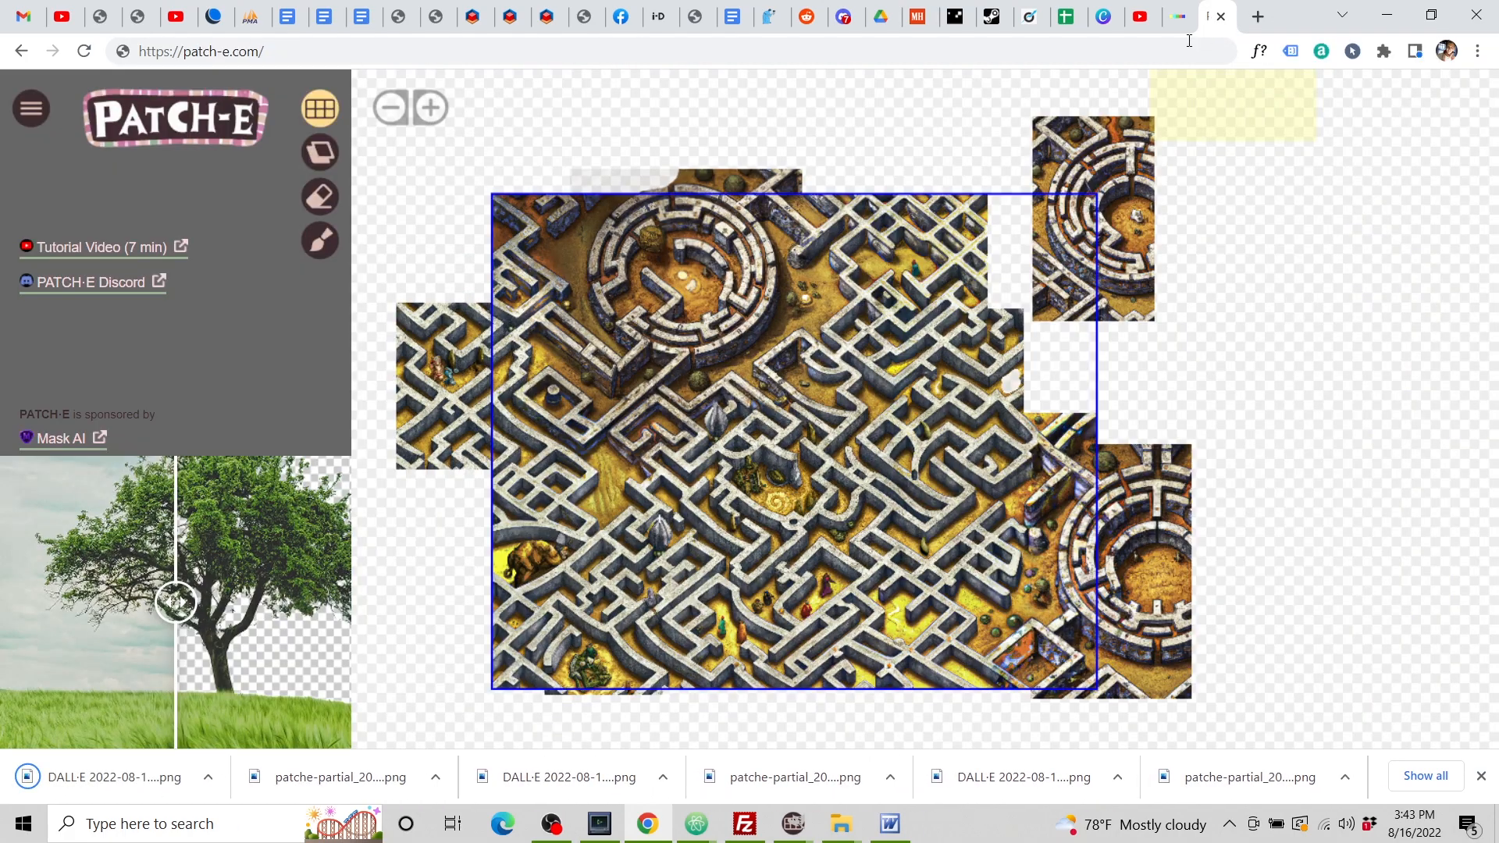
pyautogui.click(1045, 420)
pyautogui.click(1096, 457)
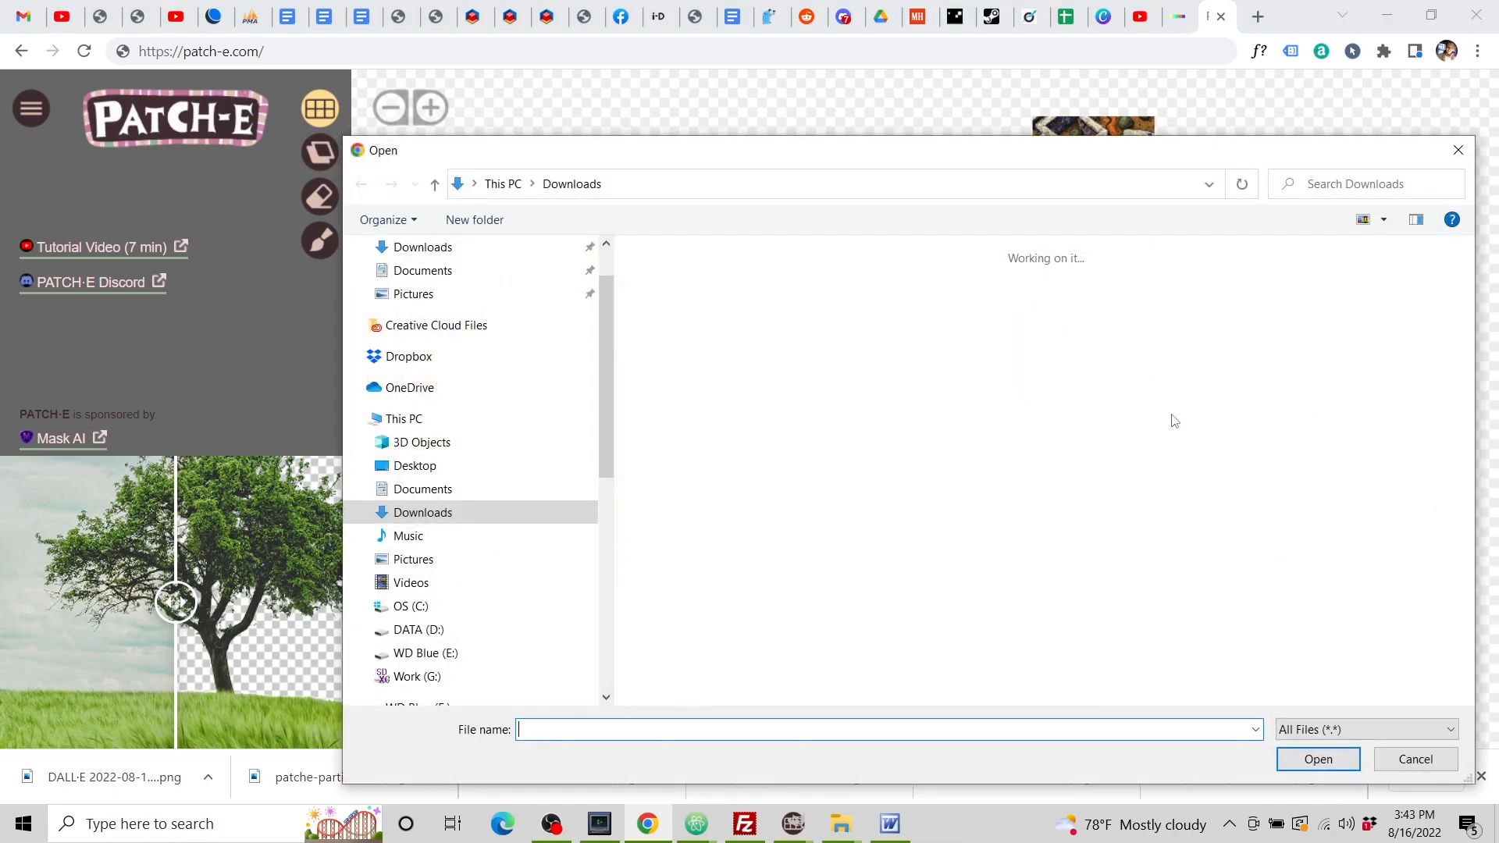
pyautogui.click(737, 368)
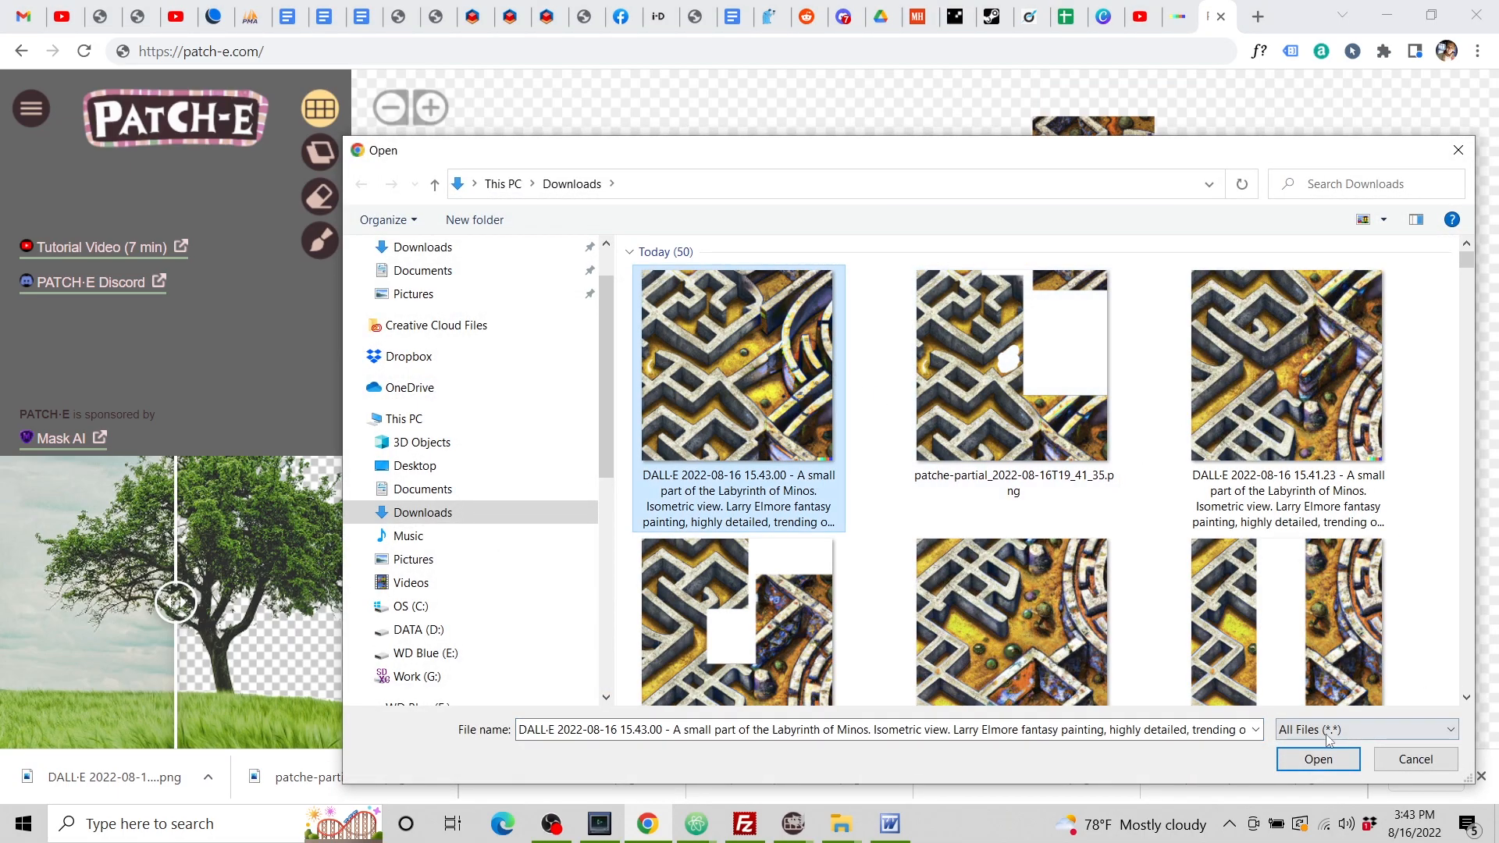
pyautogui.click(1318, 759)
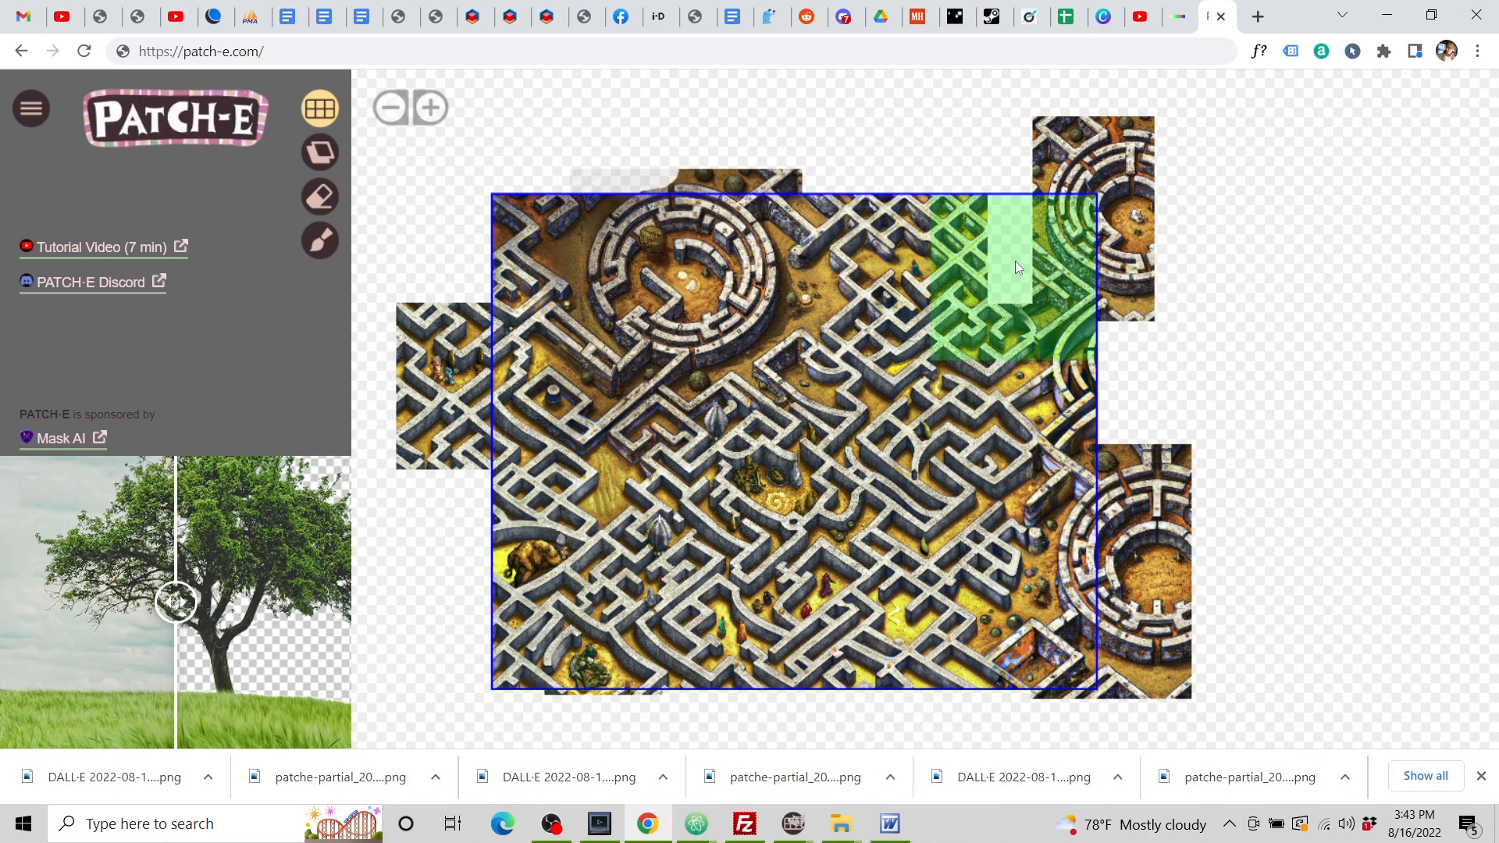
# Download the partial image of the tile covering the gap left of the upper-right circular maze and upload it in DALL·E for full-crop editing.
pyautogui.rightClick(1017, 266)
pyautogui.click(1065, 284)
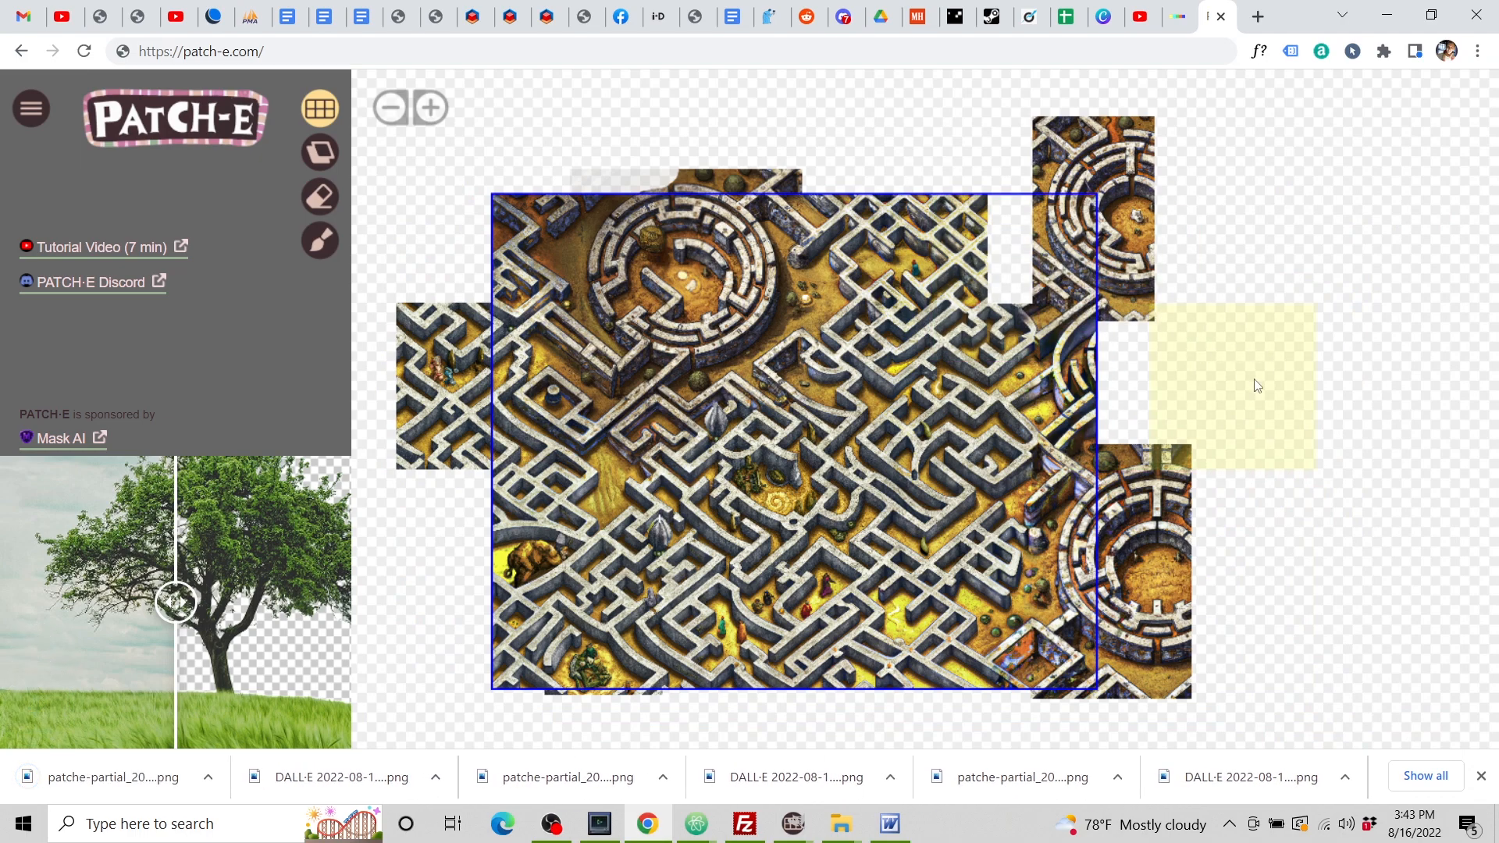
pyautogui.click(1176, 17)
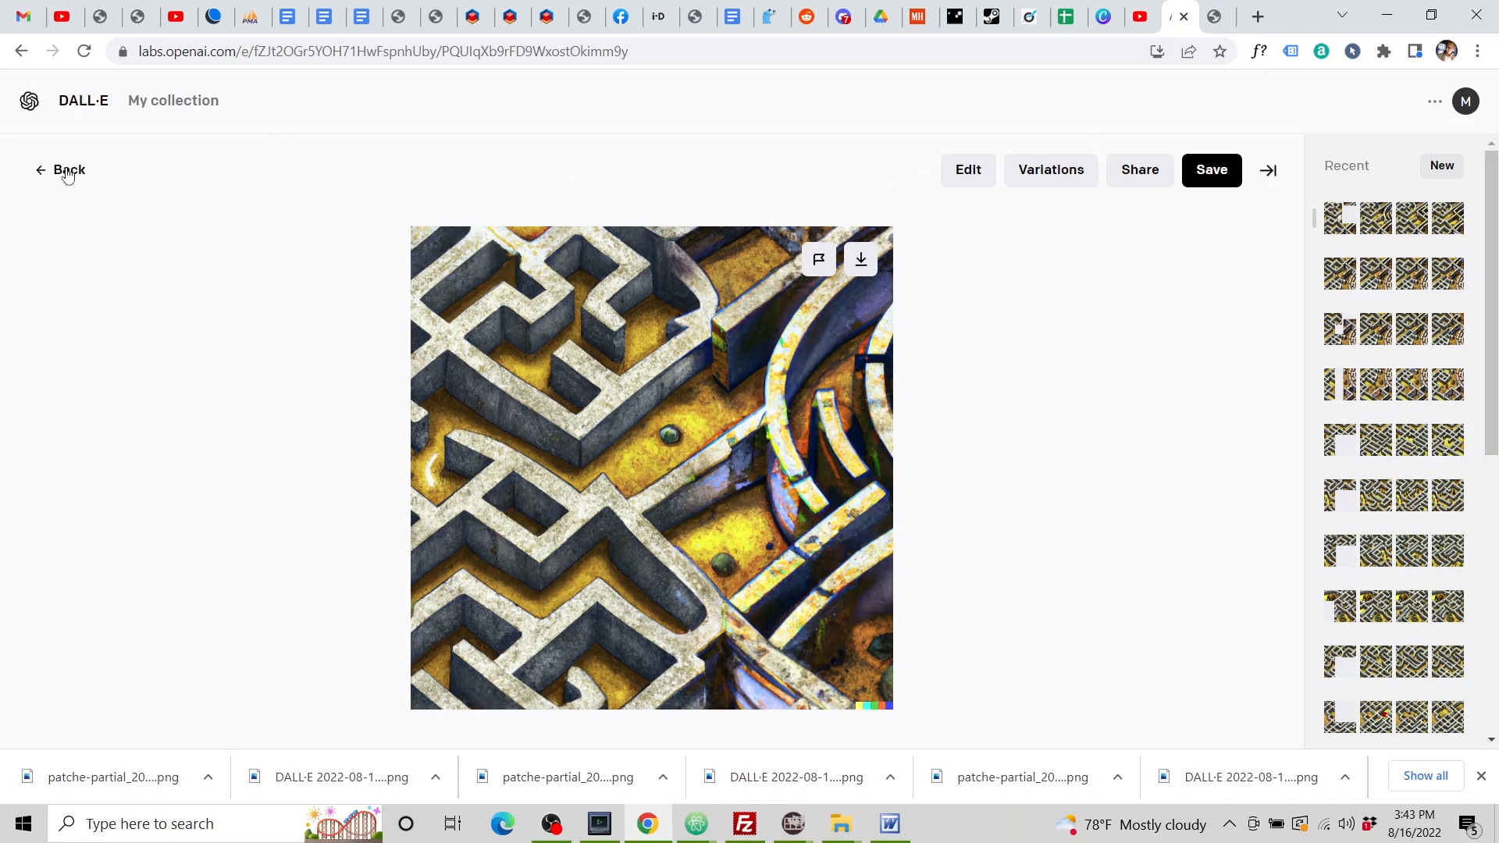
pyautogui.click(67, 175)
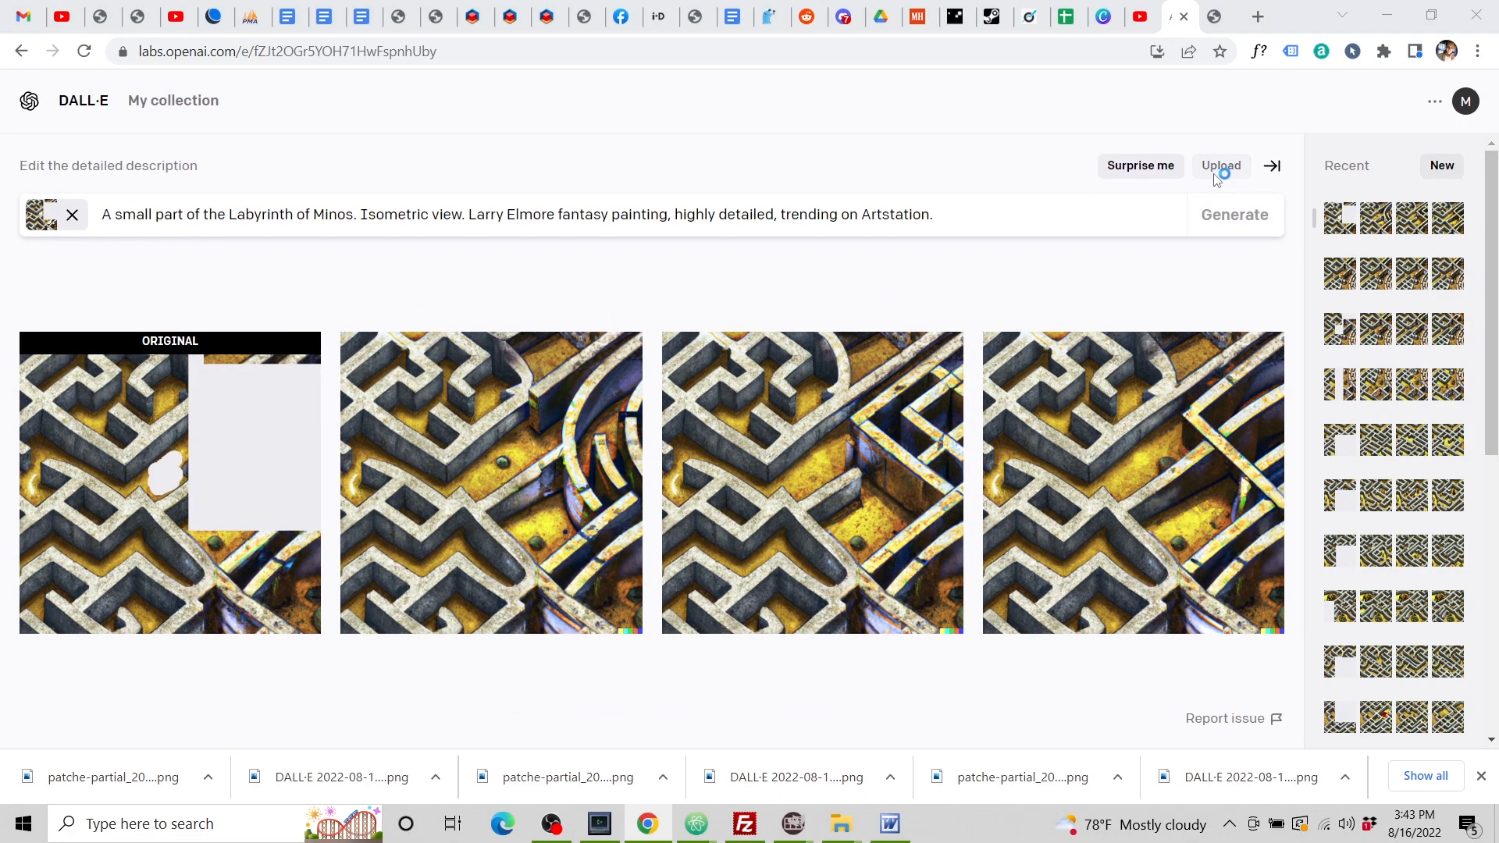
pyautogui.click(1219, 167)
pyautogui.click(736, 367)
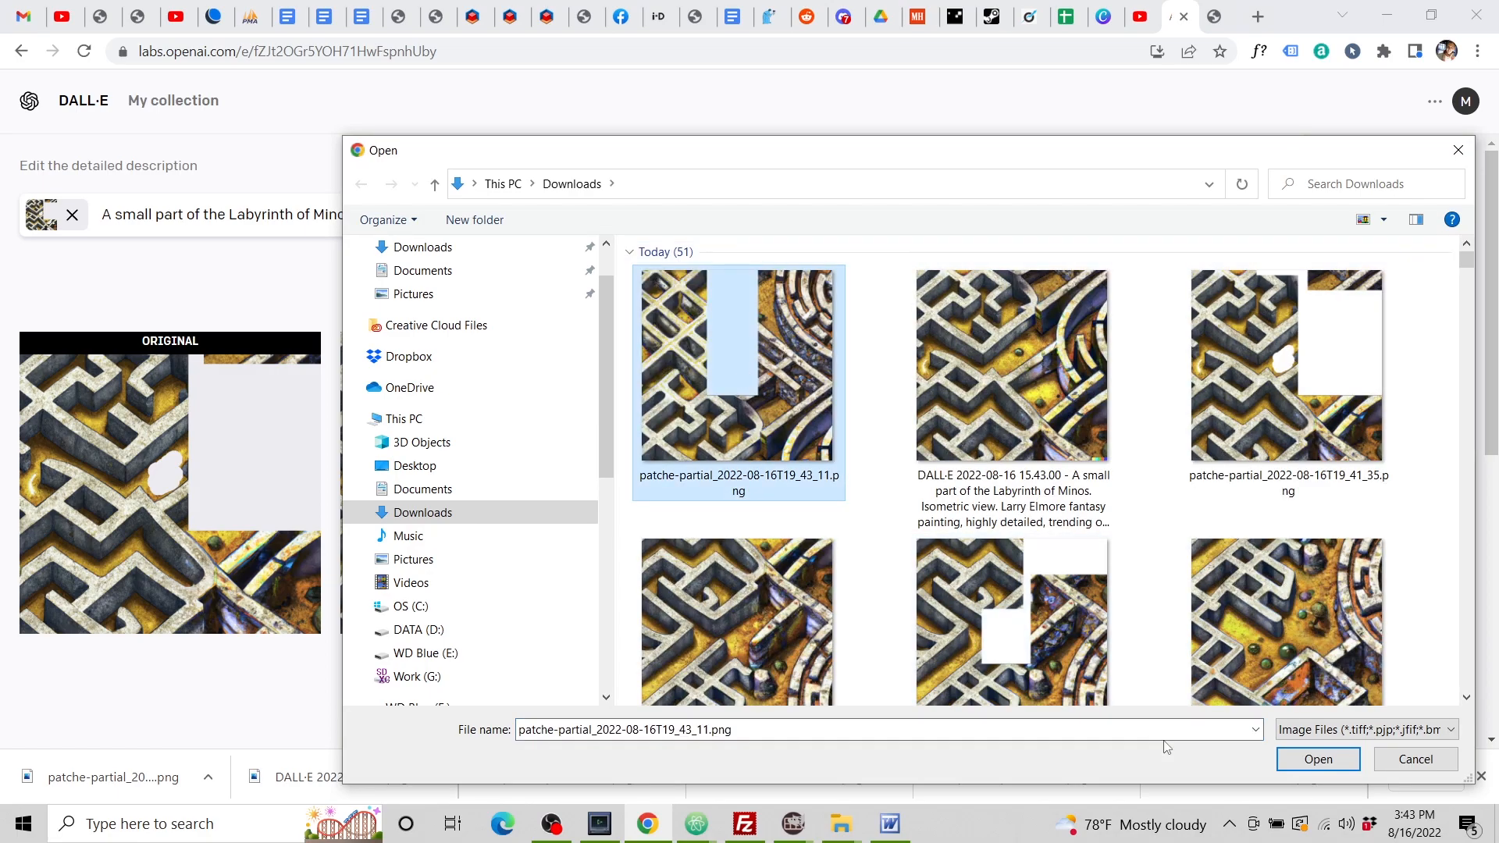
pyautogui.click(1318, 759)
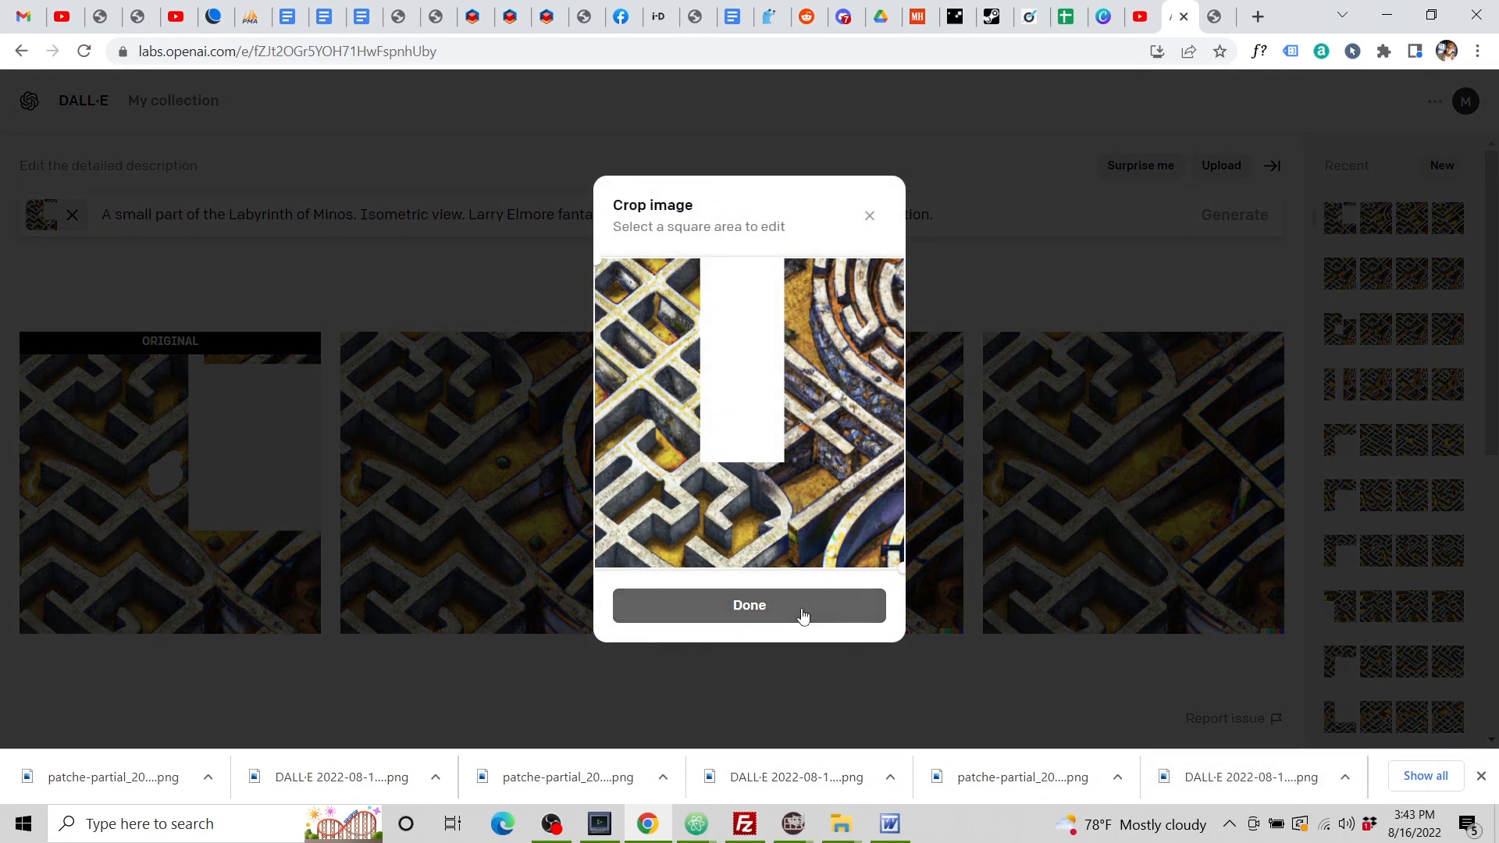
pyautogui.click(803, 617)
pyautogui.click(777, 581)
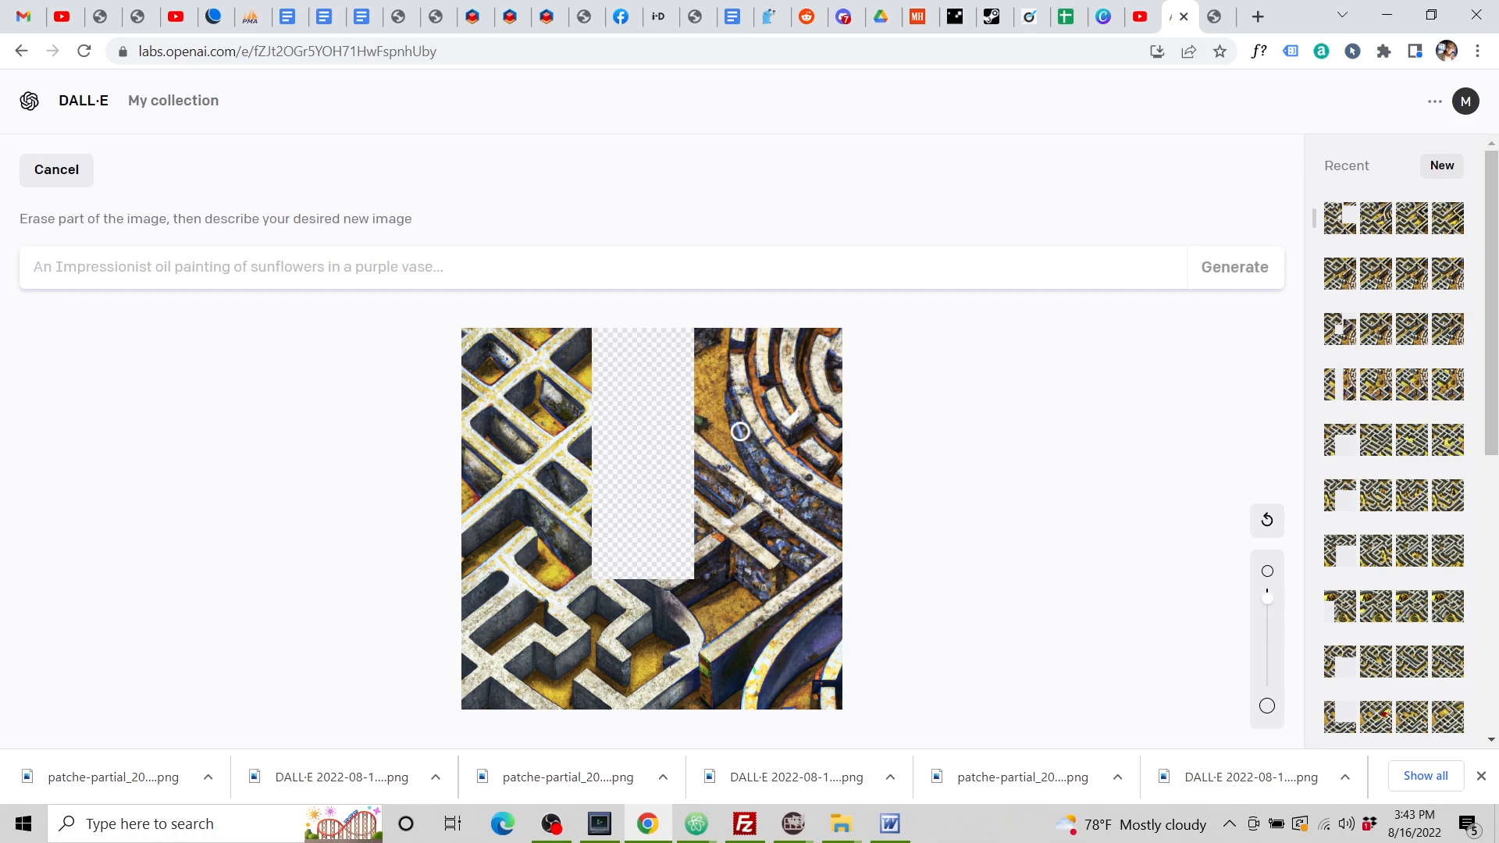
# Erase the dark wall faces below the circular maze, the patches between the straight walls, and spots along the lower-right curved wall.
pyautogui.moveTo(733, 420)
pyautogui.mouseDown()
pyautogui.moveTo(754, 463)
pyautogui.moveTo(815, 511)
pyautogui.moveTo(772, 537)
pyautogui.moveTo(799, 555)
pyautogui.mouseUp()
pyautogui.click(744, 571)
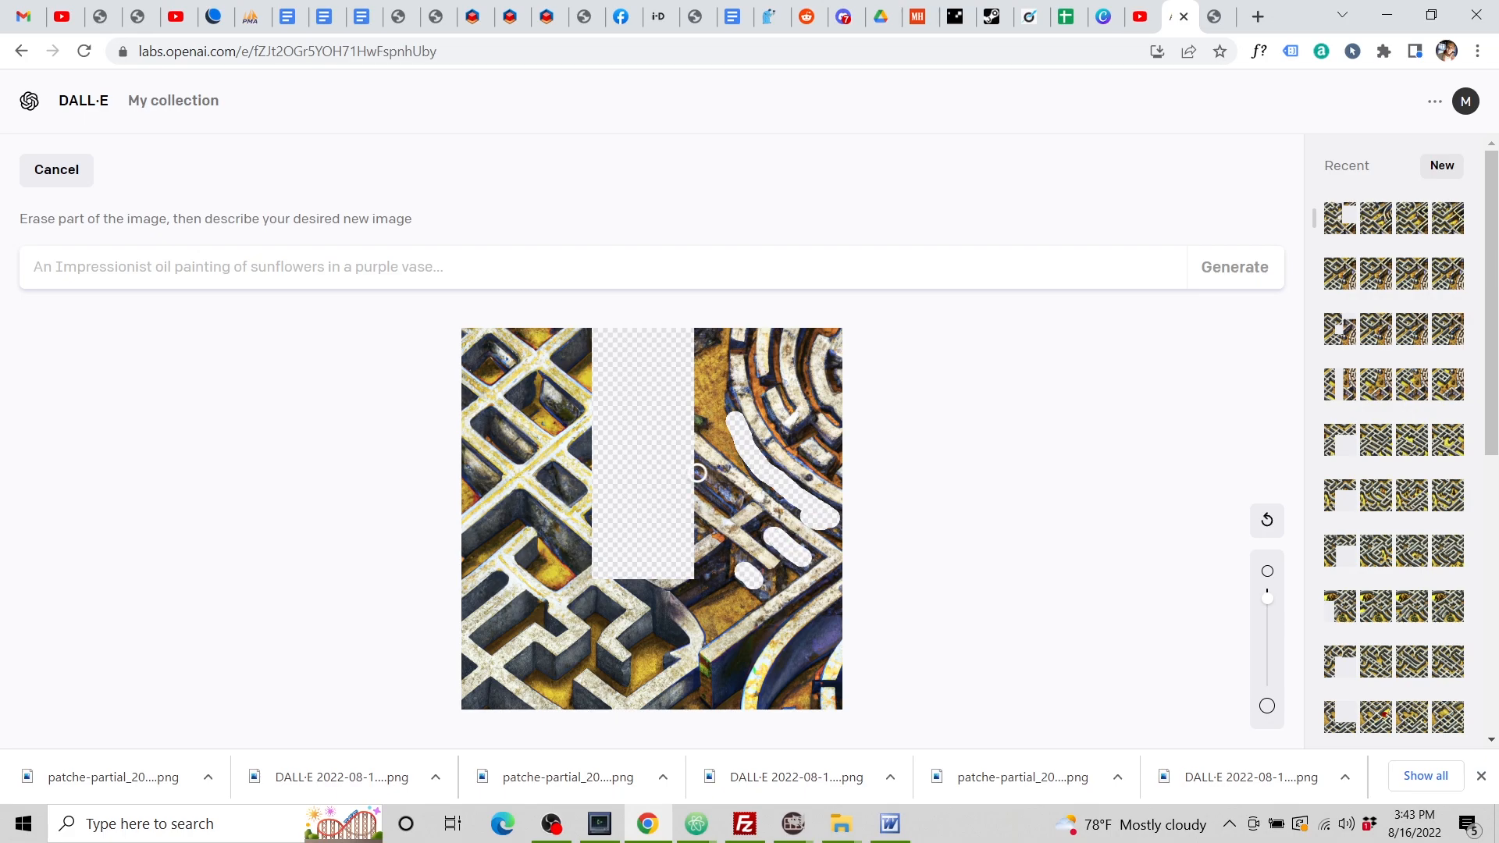
pyautogui.moveTo(697, 484); pyautogui.dragTo(719, 496)
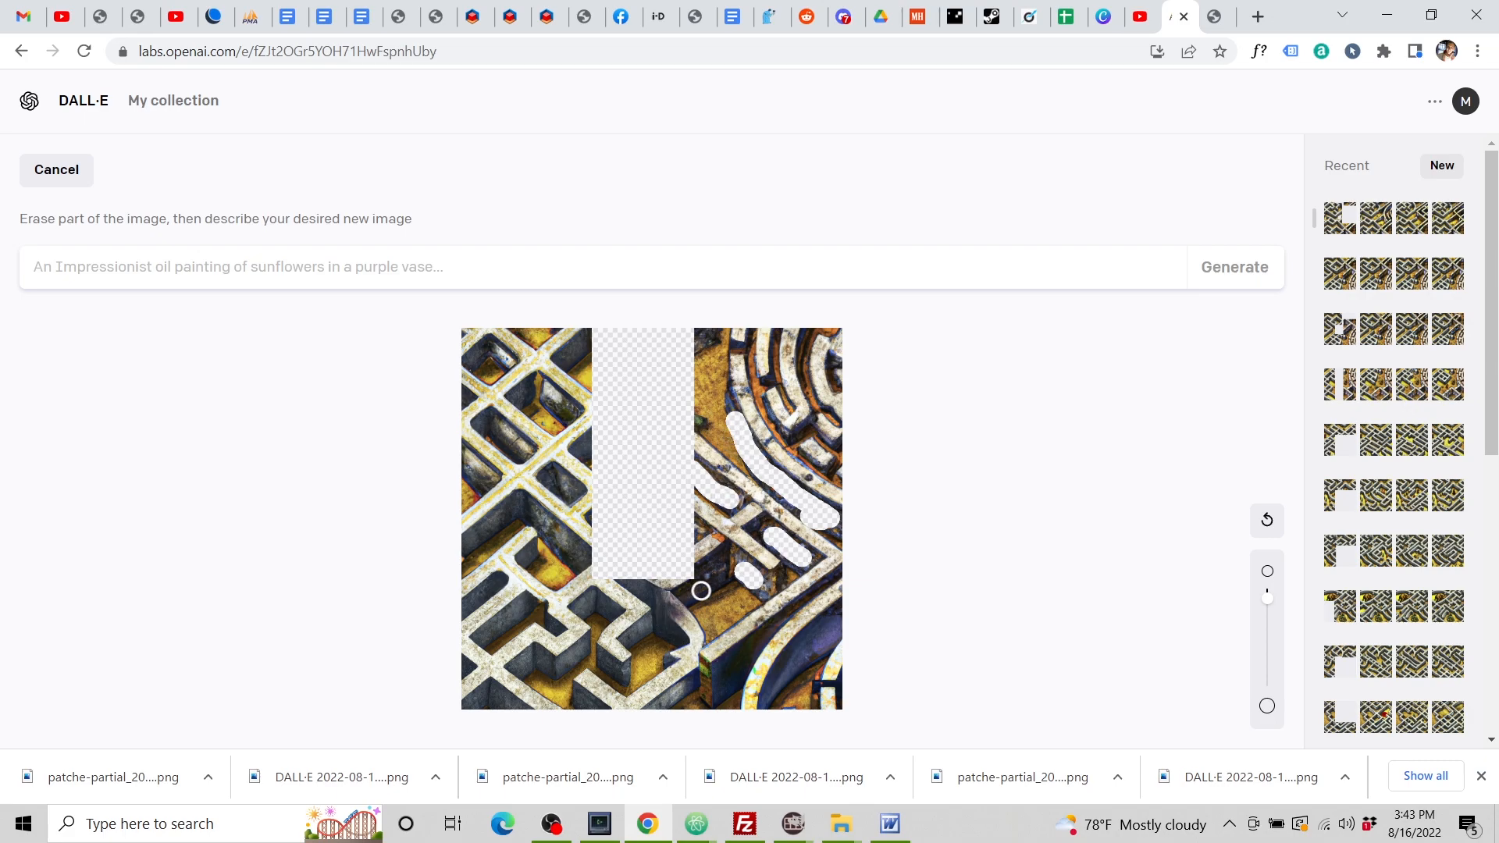
pyautogui.click(702, 670)
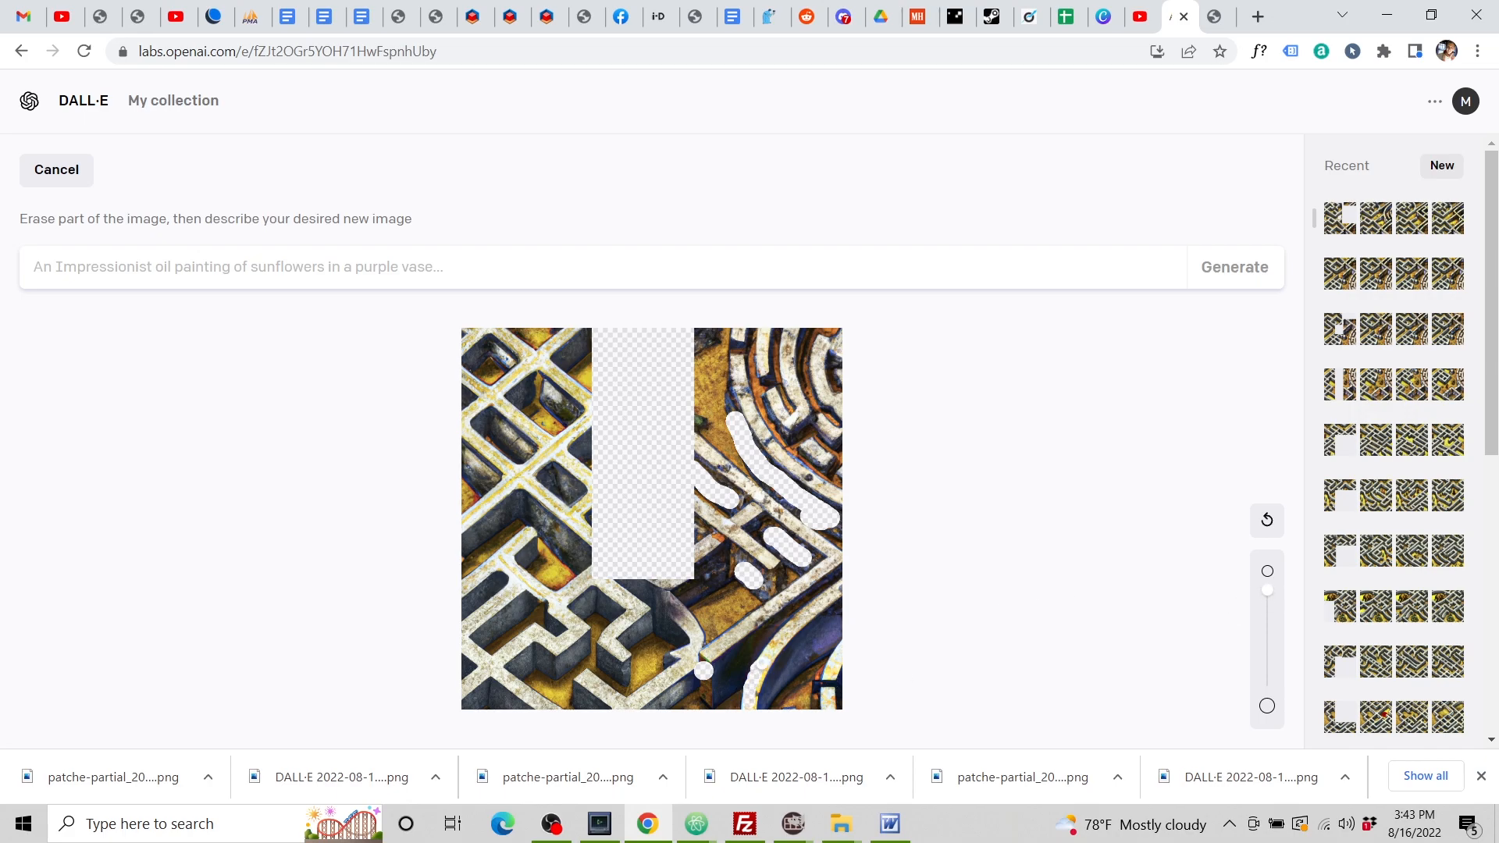
pyautogui.moveTo(775, 643); pyautogui.dragTo(788, 631)
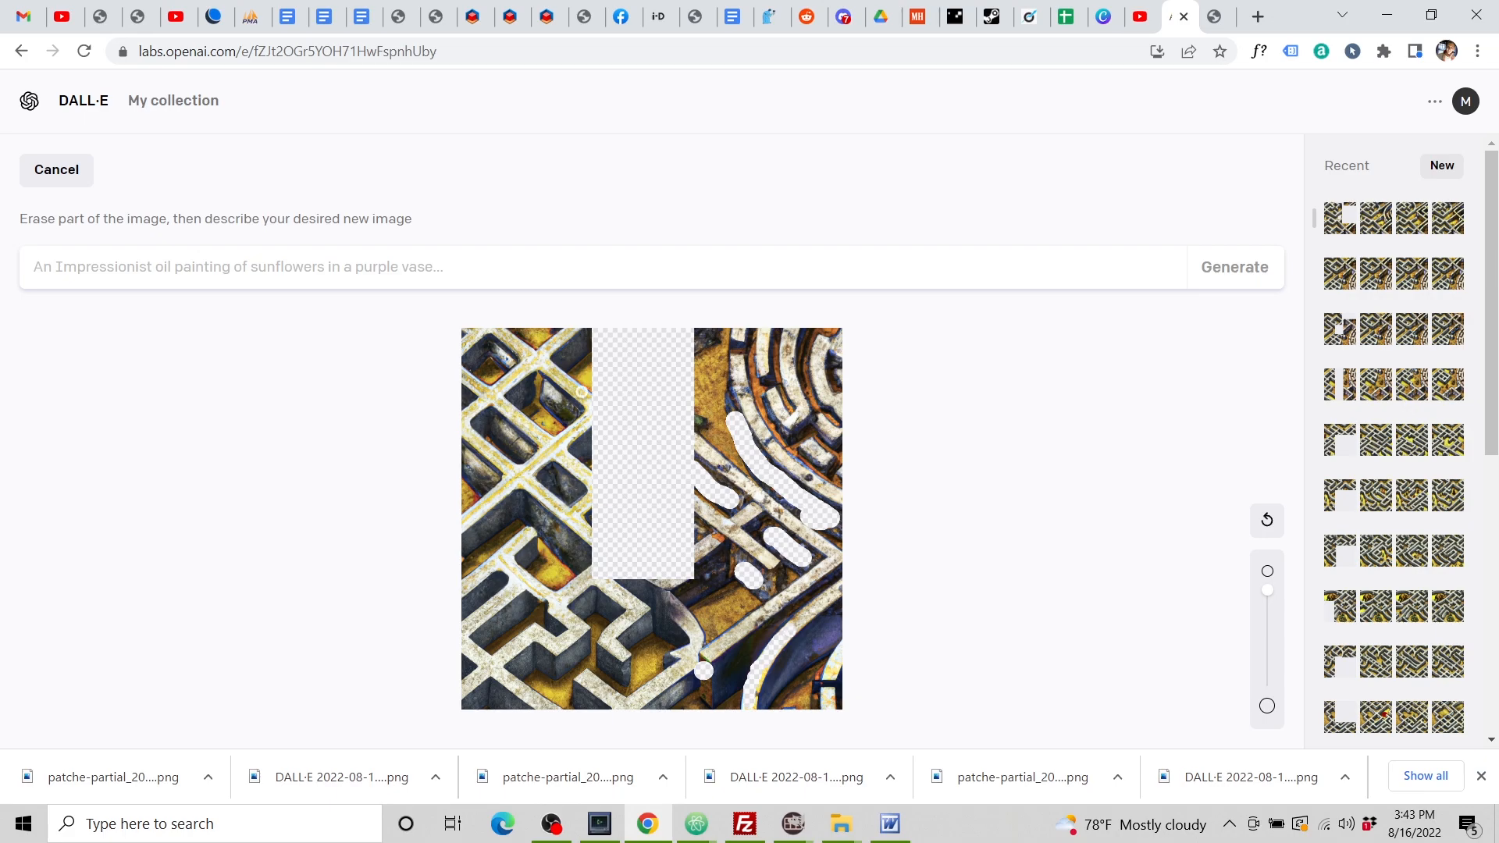
# Generate completions with "A small part of the Labyrinth of Minos. Isometric view. Larry Elmore fantasy painting, highly detailed, trending on Artstation.".
pyautogui.write('A small part of the Labyrinth of Minos. Isometric view. Larry Elmore fantasy painting, highly detailed, trending on Artstation.')
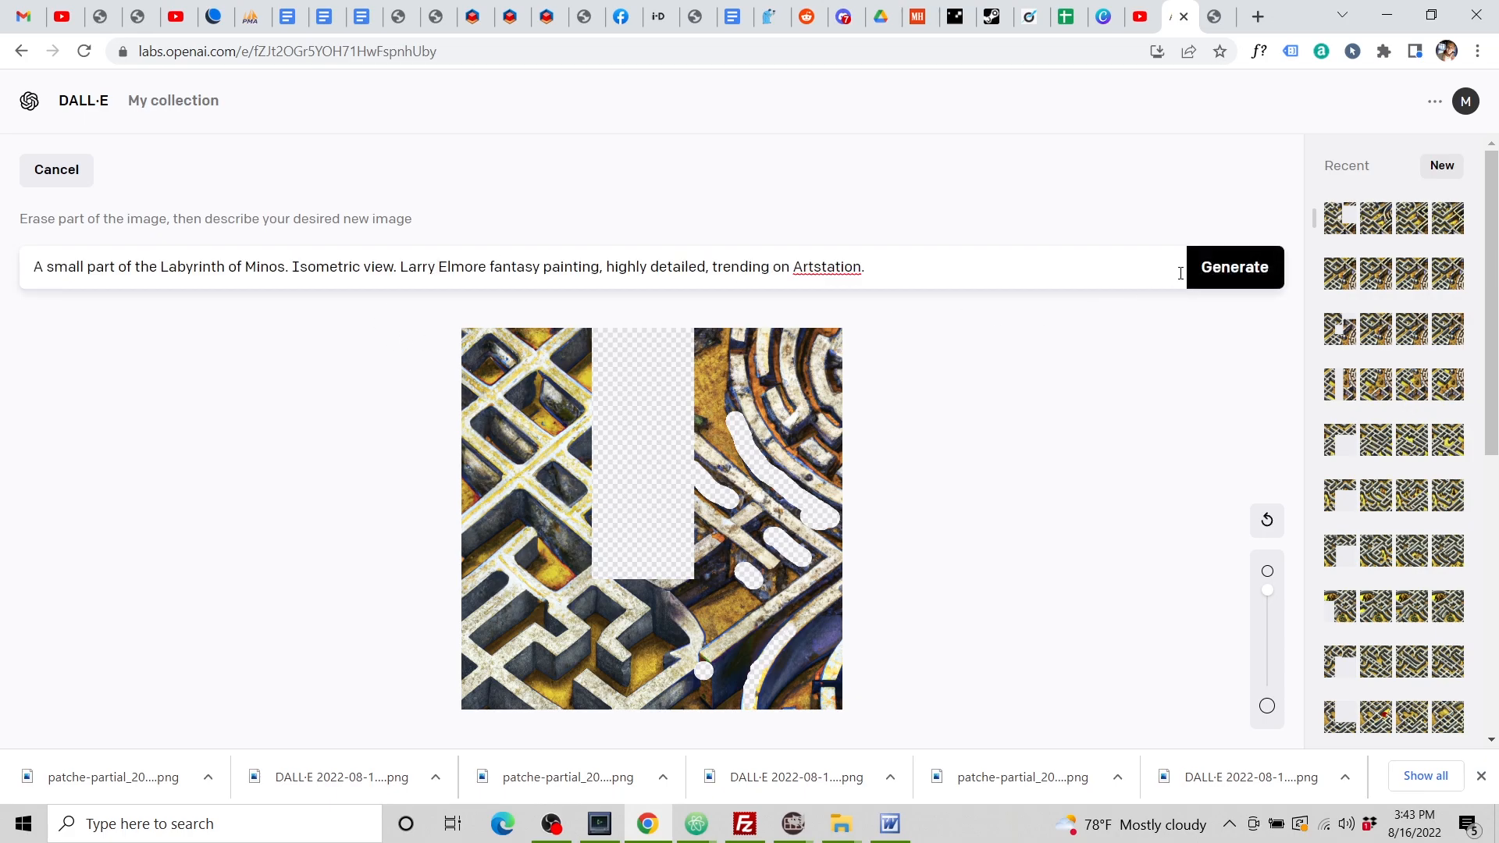
pyautogui.click(1215, 272)
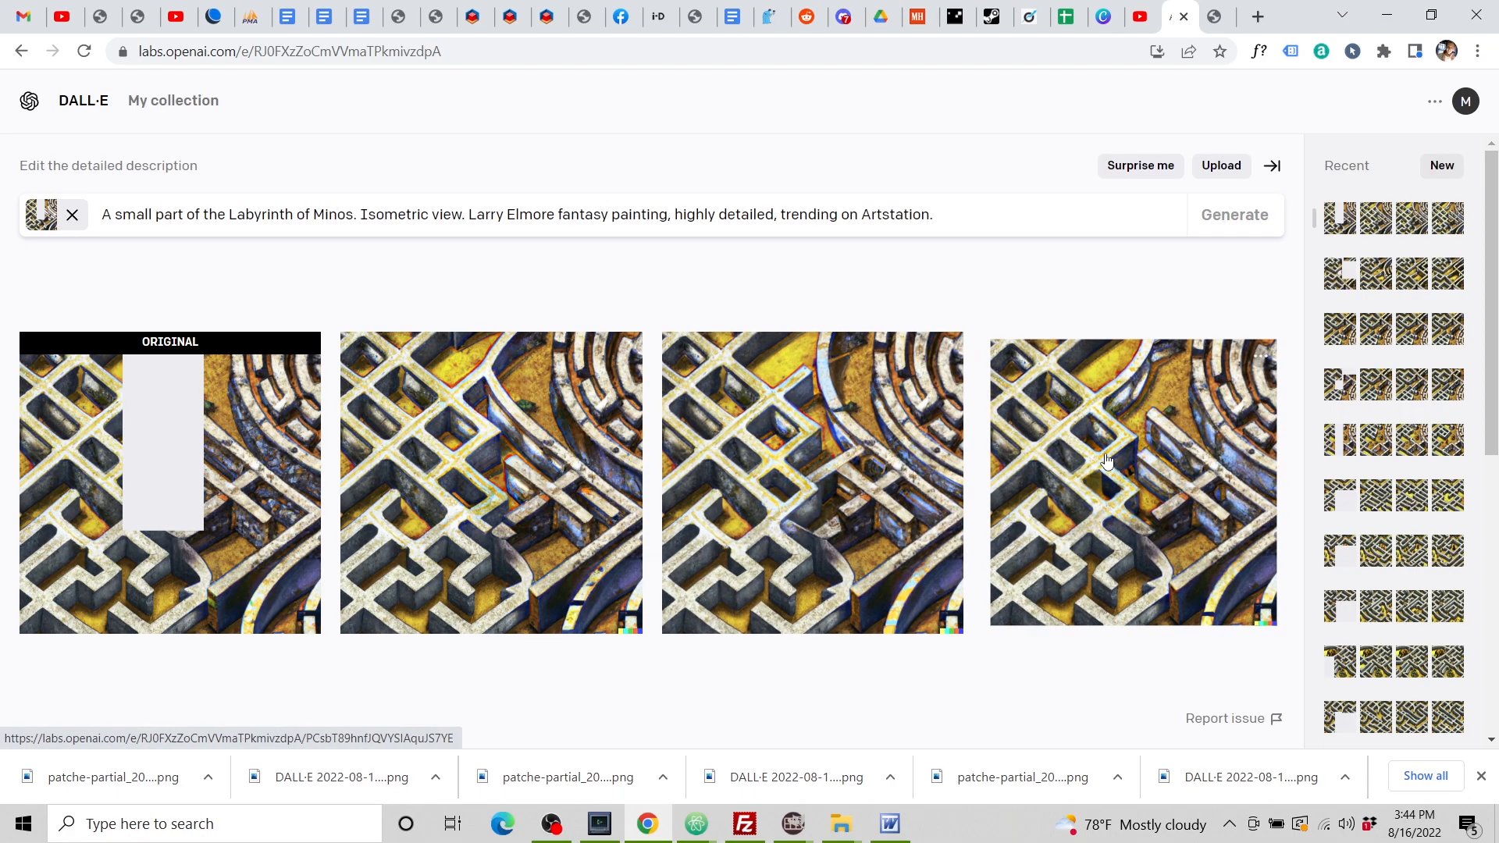
# Download the third variation and upload it in PATCH-E as the completion for the gap tile beside the upper-right circular maze.
pyautogui.click(1021, 540)
pyautogui.click(862, 260)
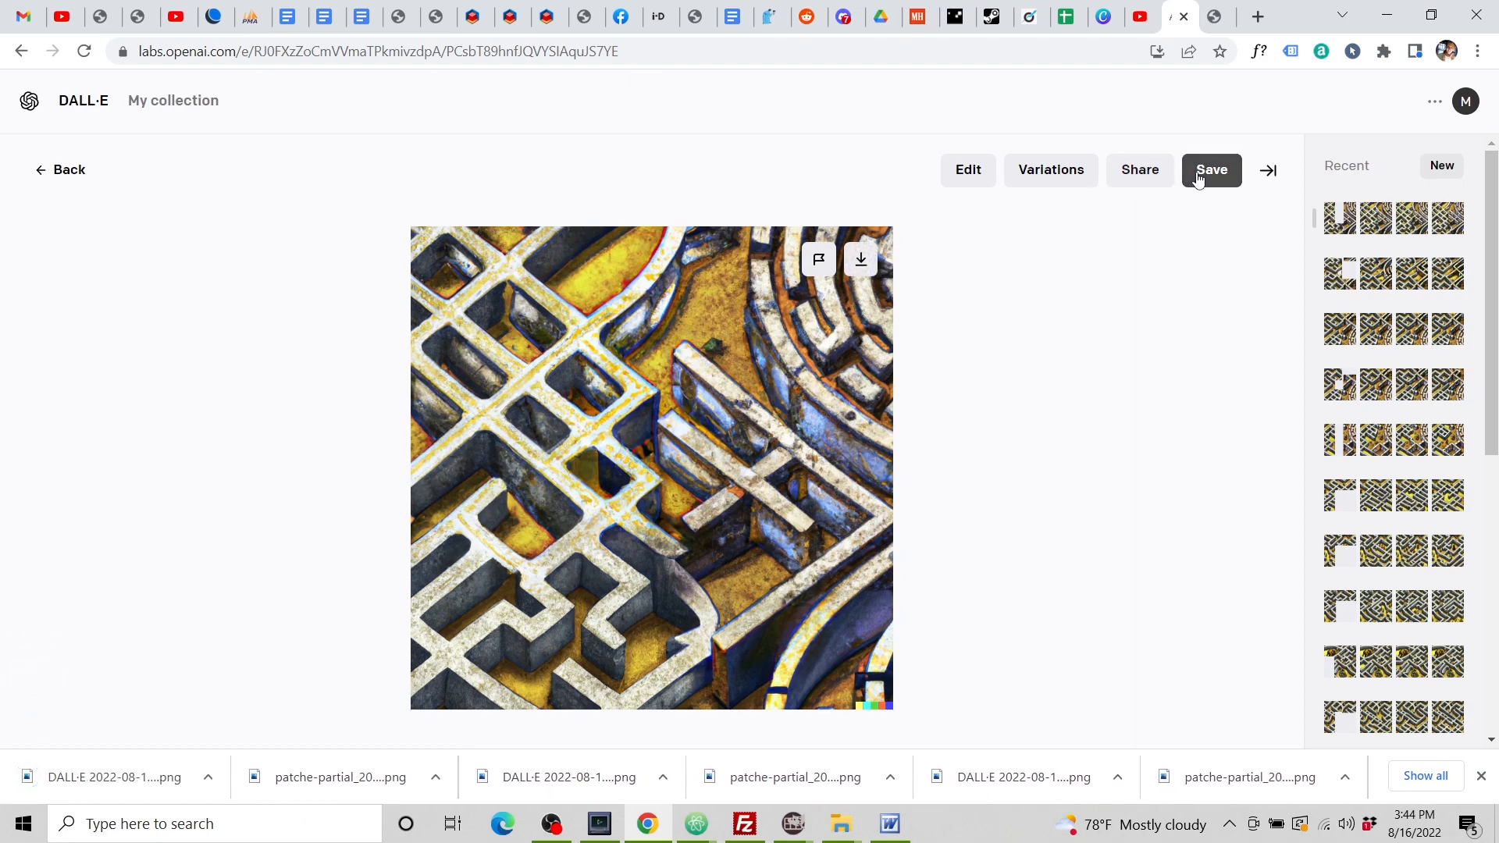
pyautogui.click(1214, 14)
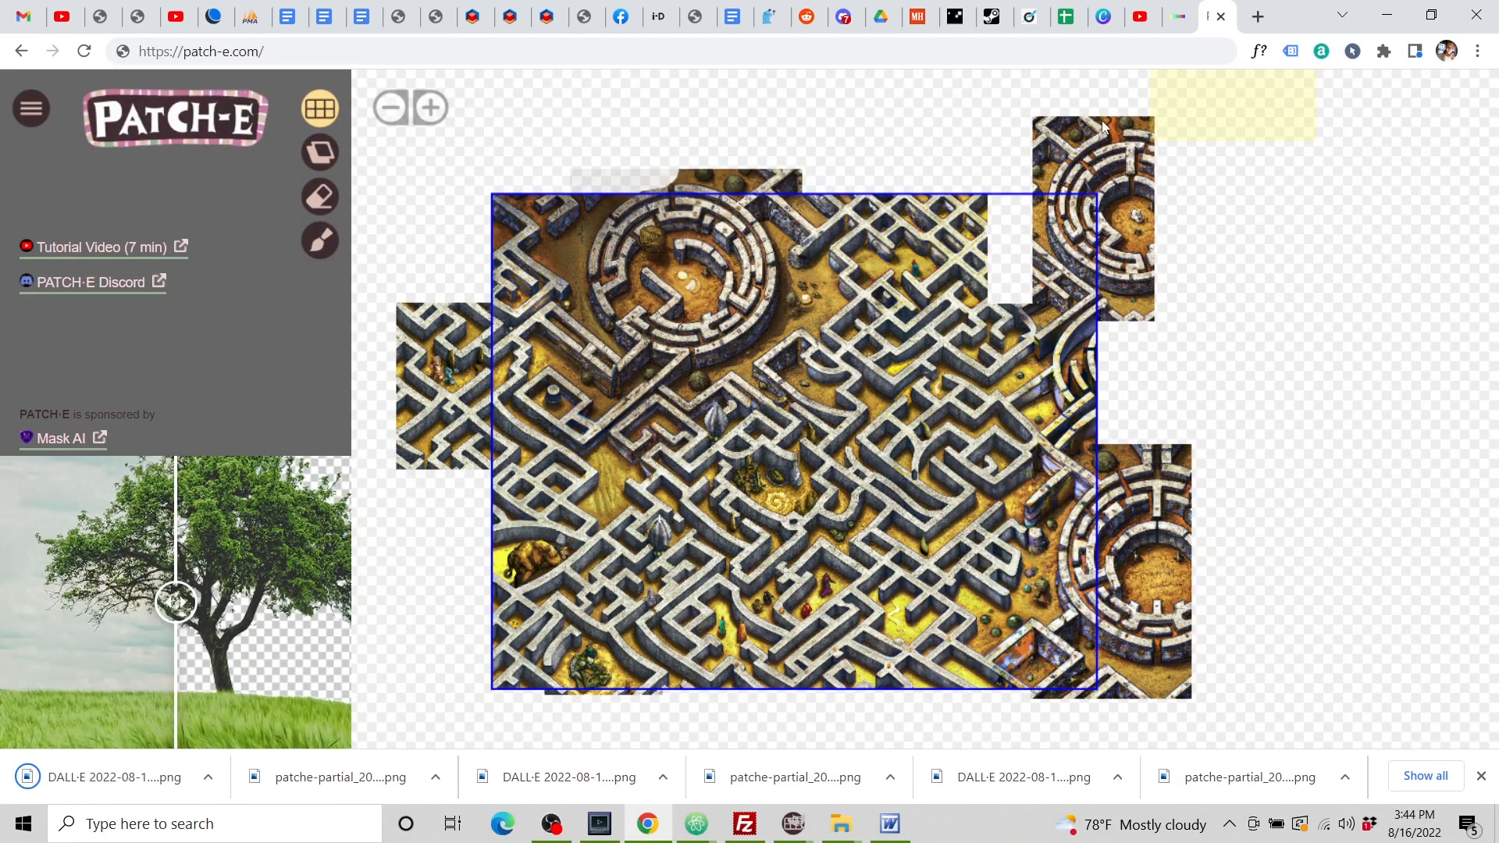
pyautogui.click(1041, 265)
pyautogui.click(1157, 311)
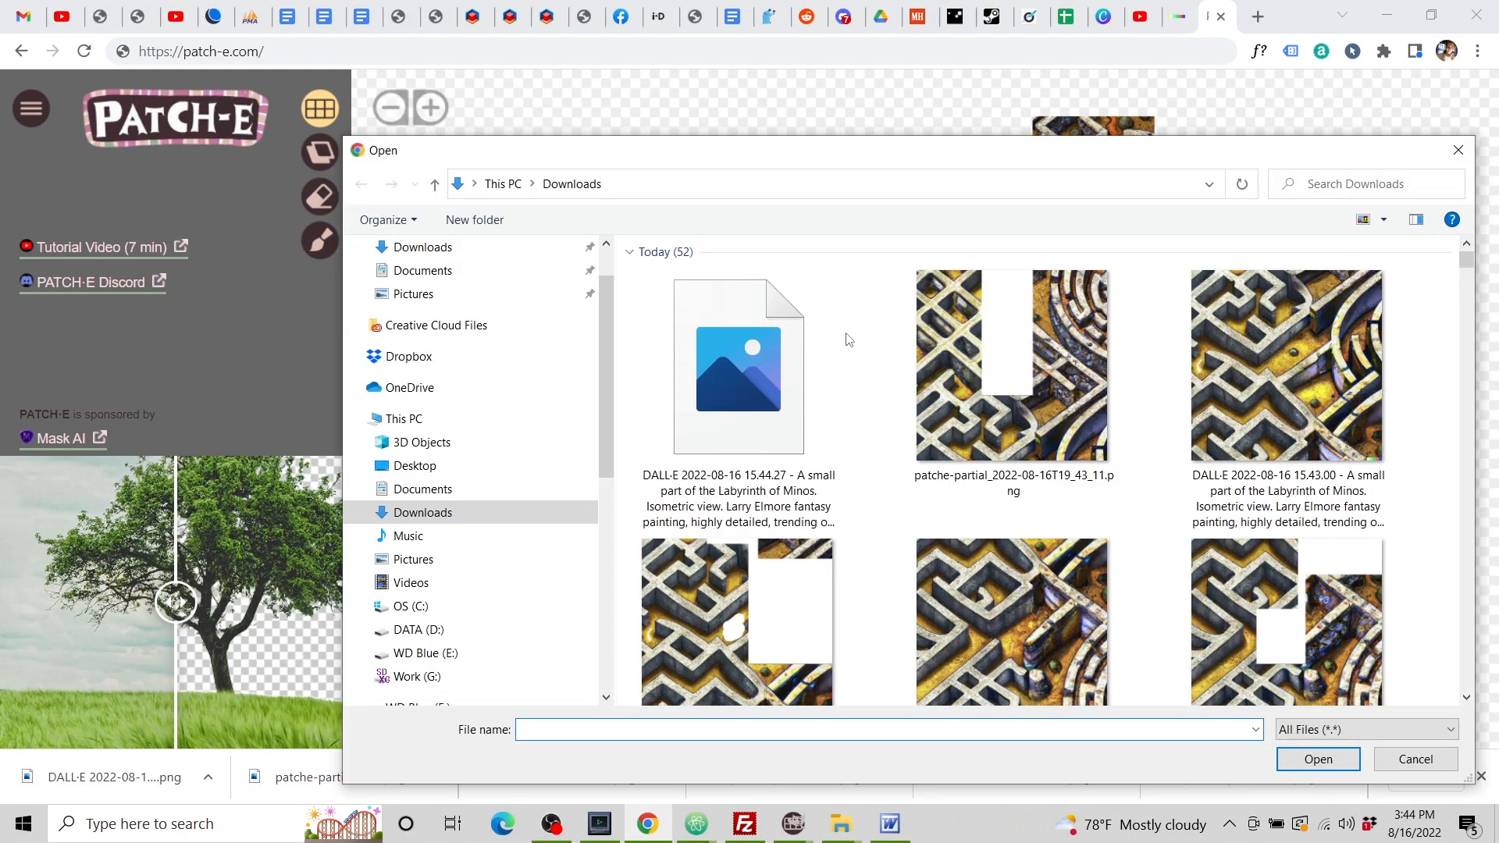
pyautogui.click(742, 410)
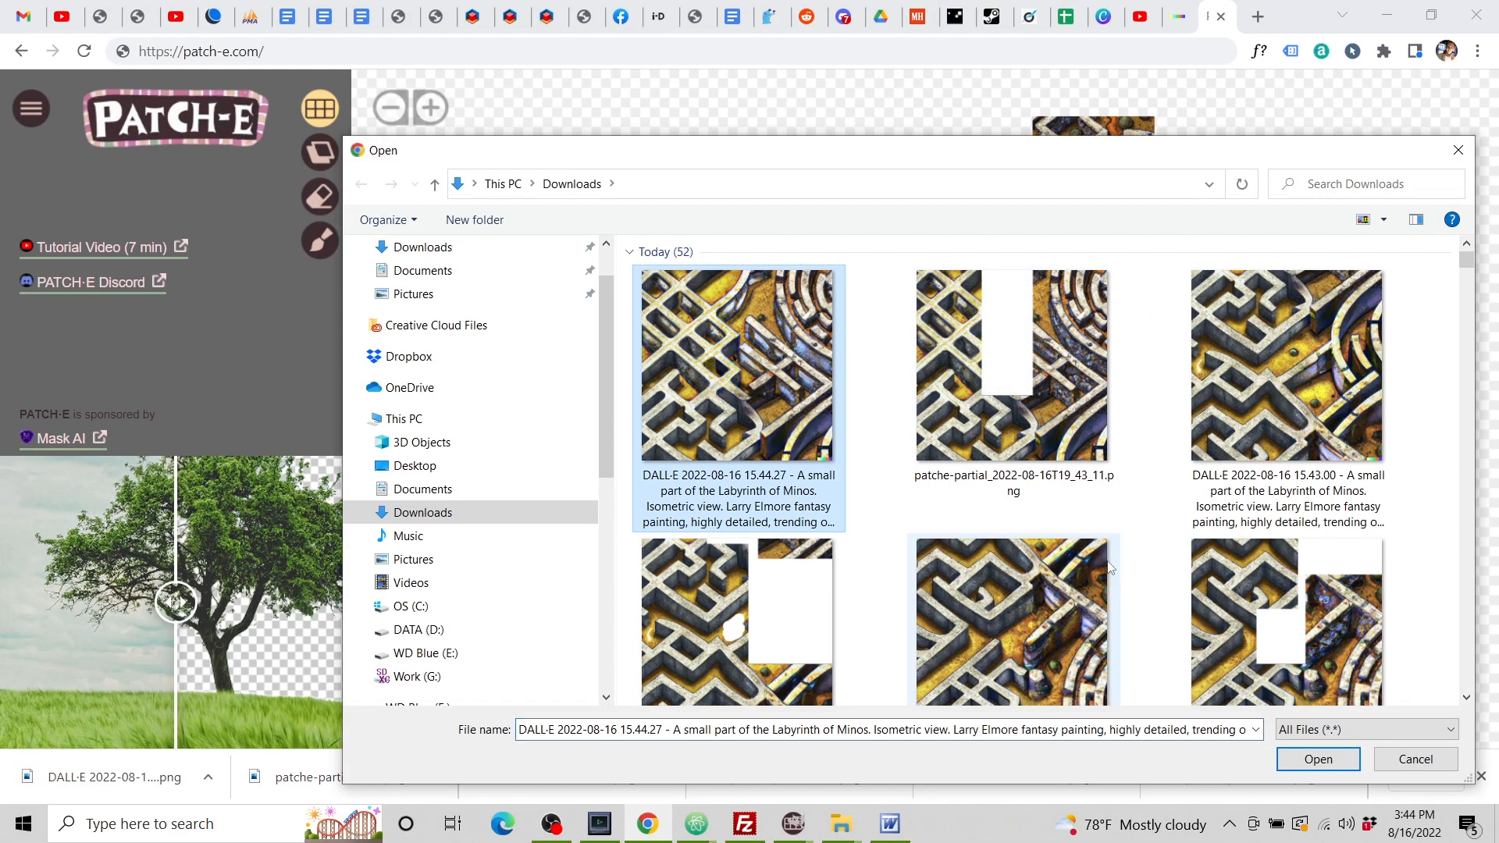
pyautogui.click(1308, 759)
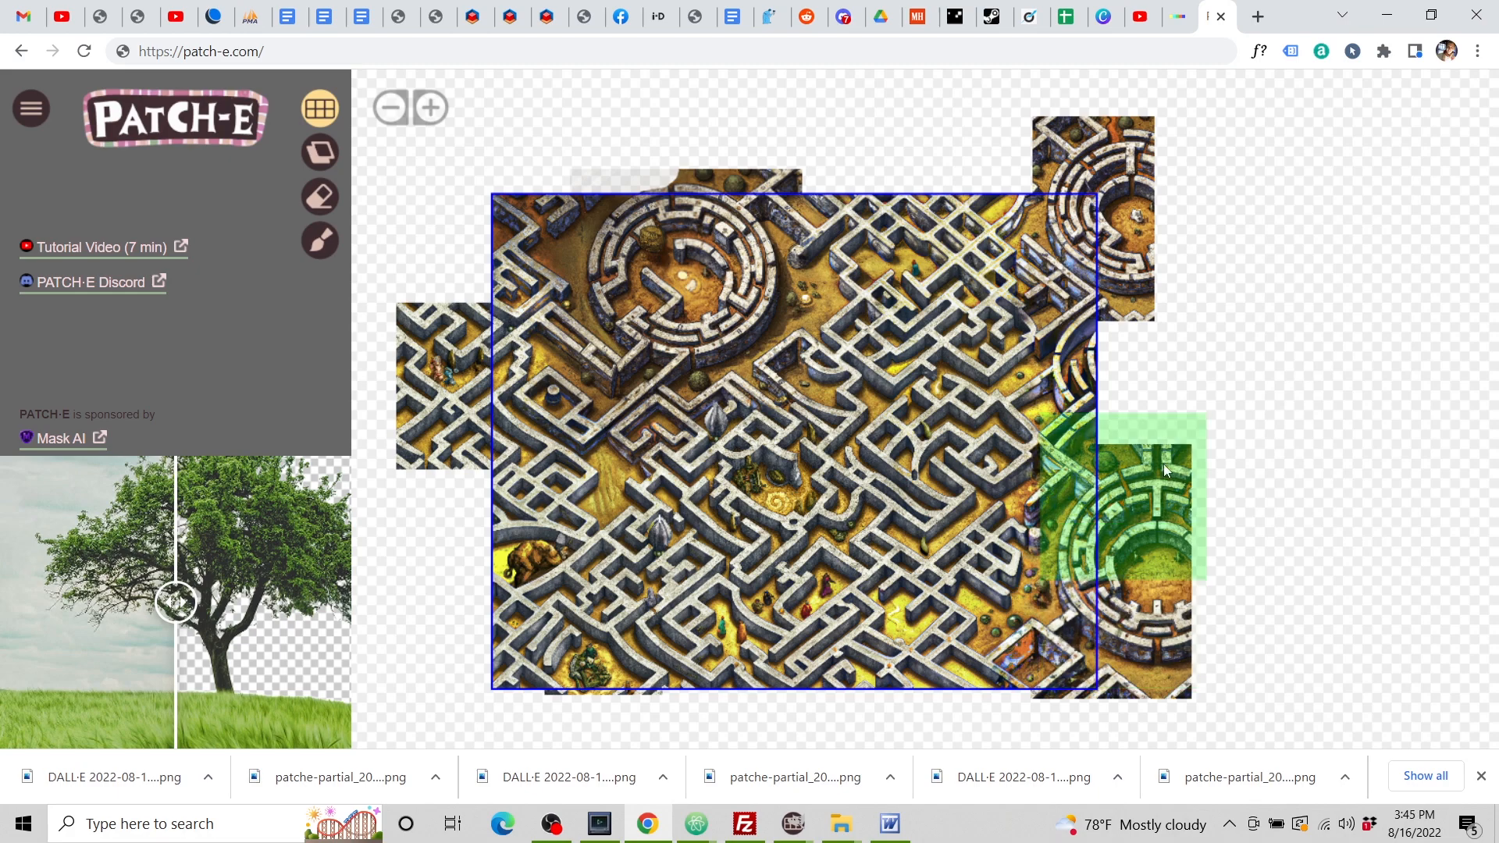
# Download the partial image of the tile over the lower-right part of the upper-right circular maze and upload it in DALL·E for full-crop editing.
pyautogui.rightClick(1162, 273)
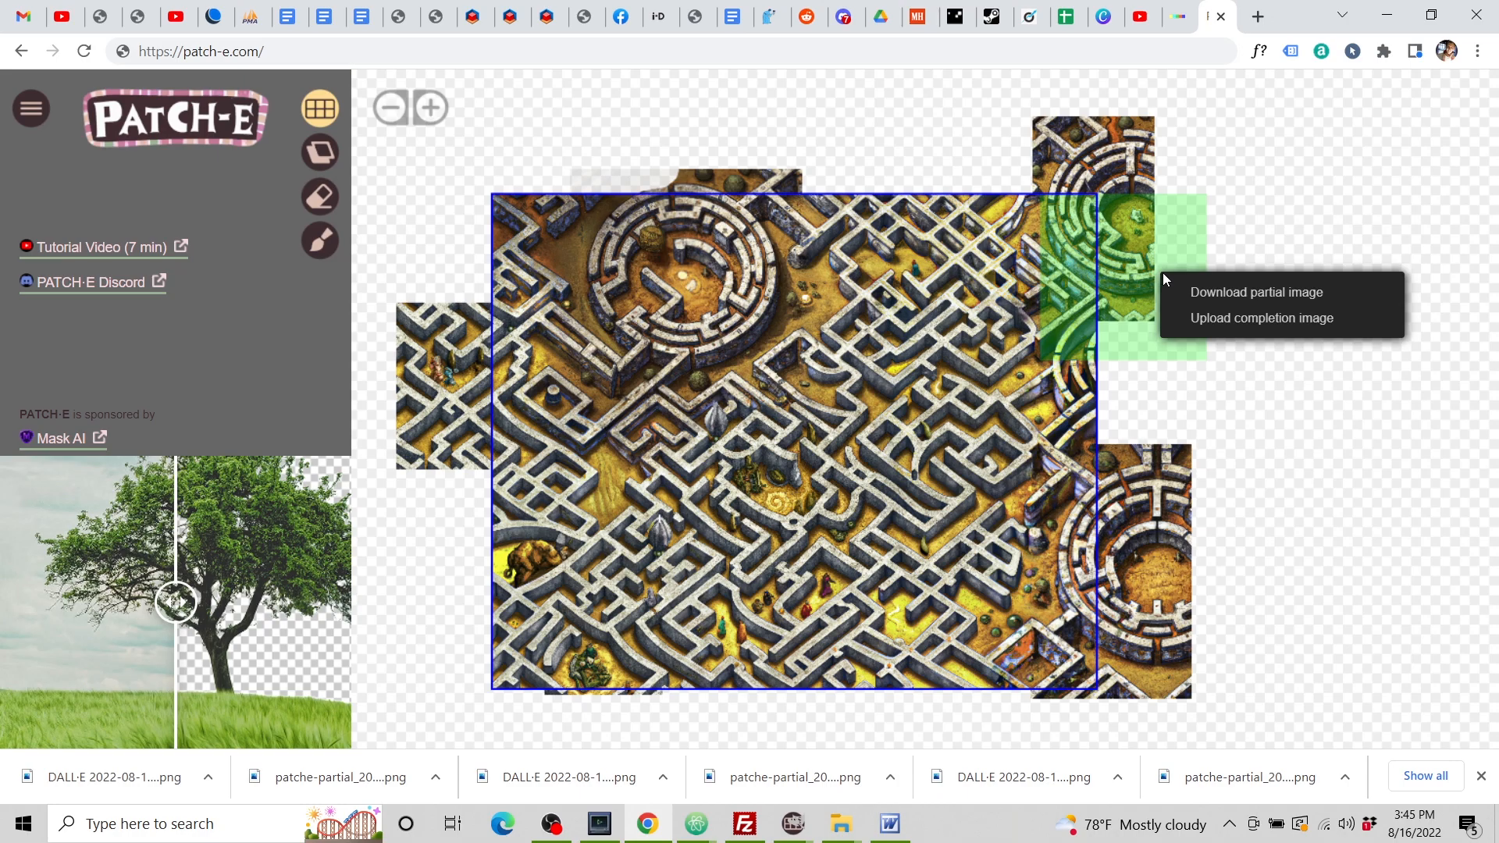
pyautogui.click(1246, 293)
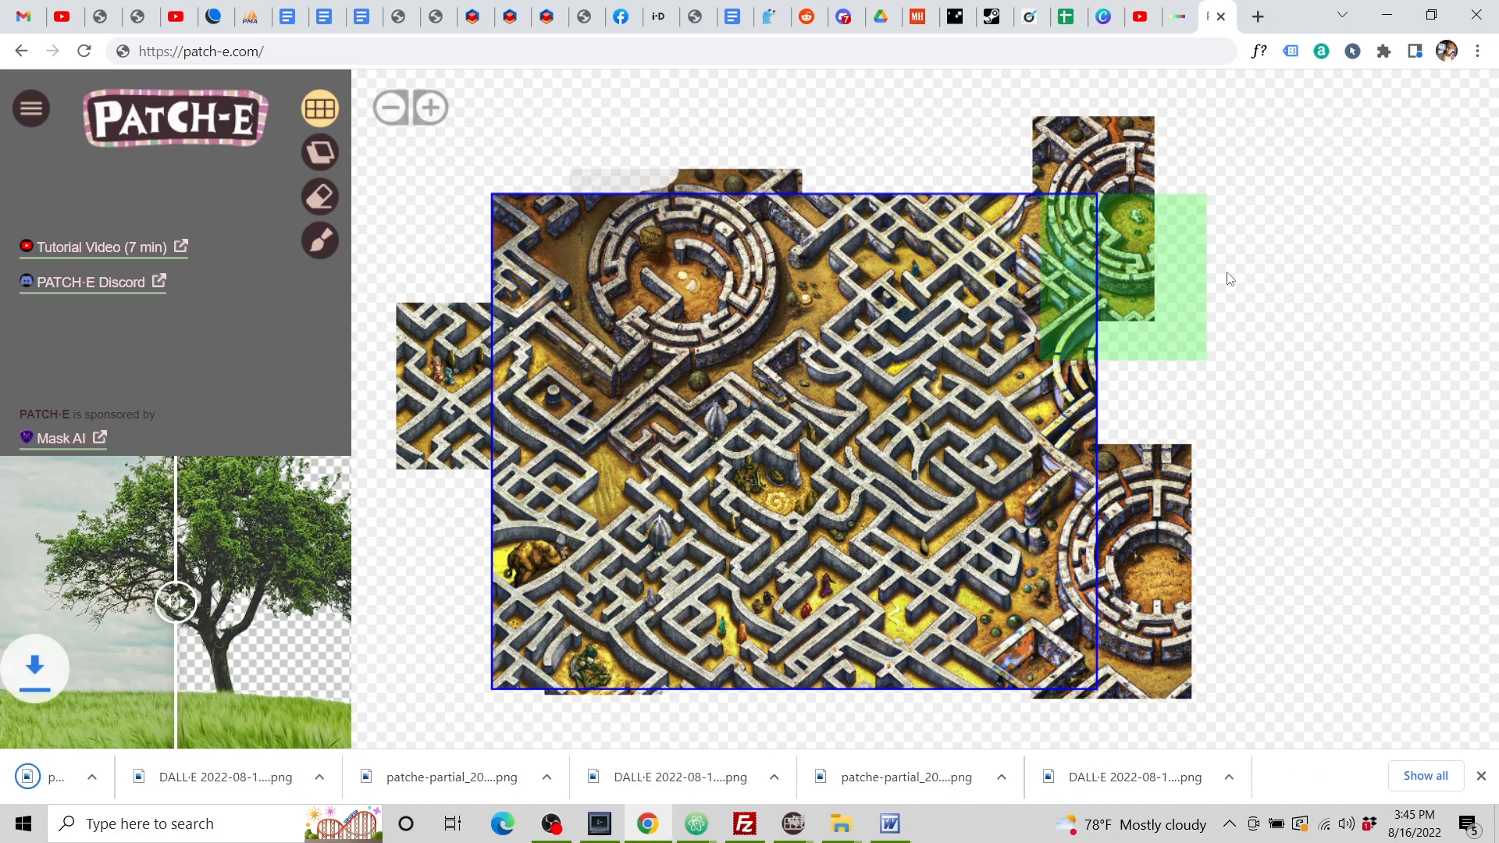
pyautogui.click(1179, 18)
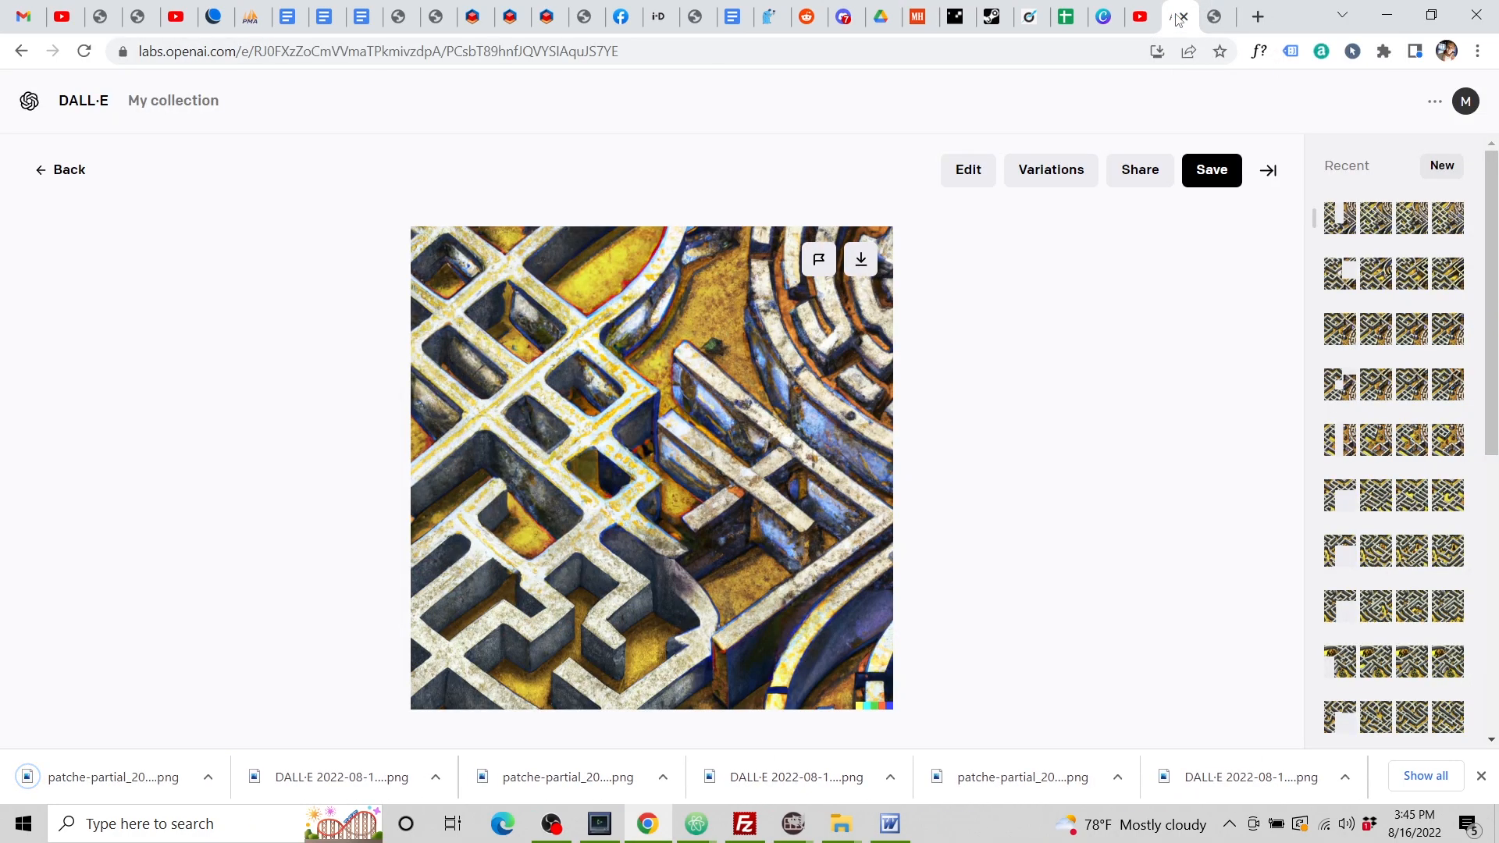
pyautogui.click(69, 172)
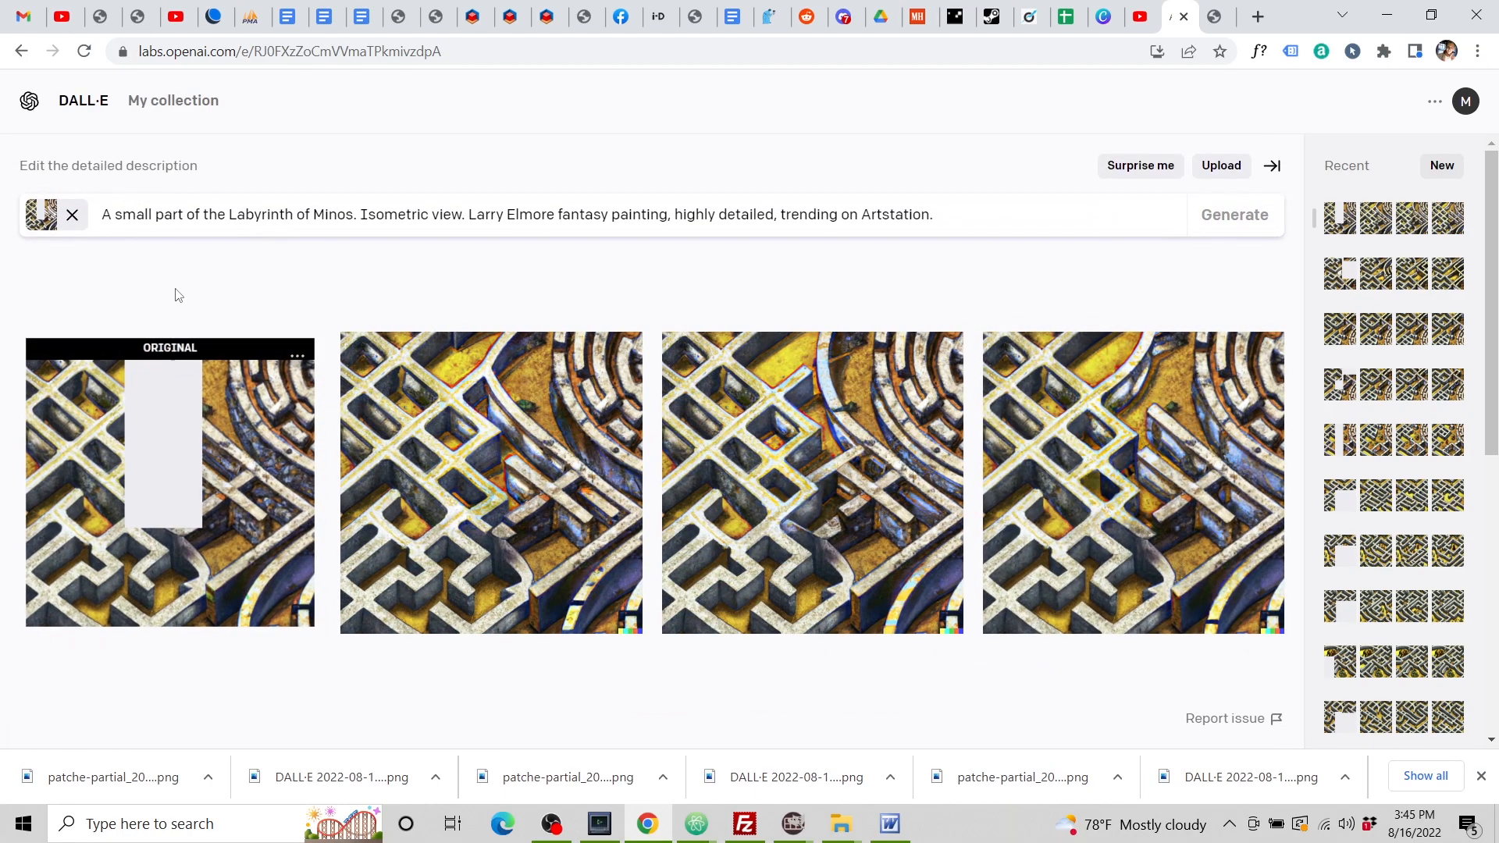
pyautogui.click(1221, 166)
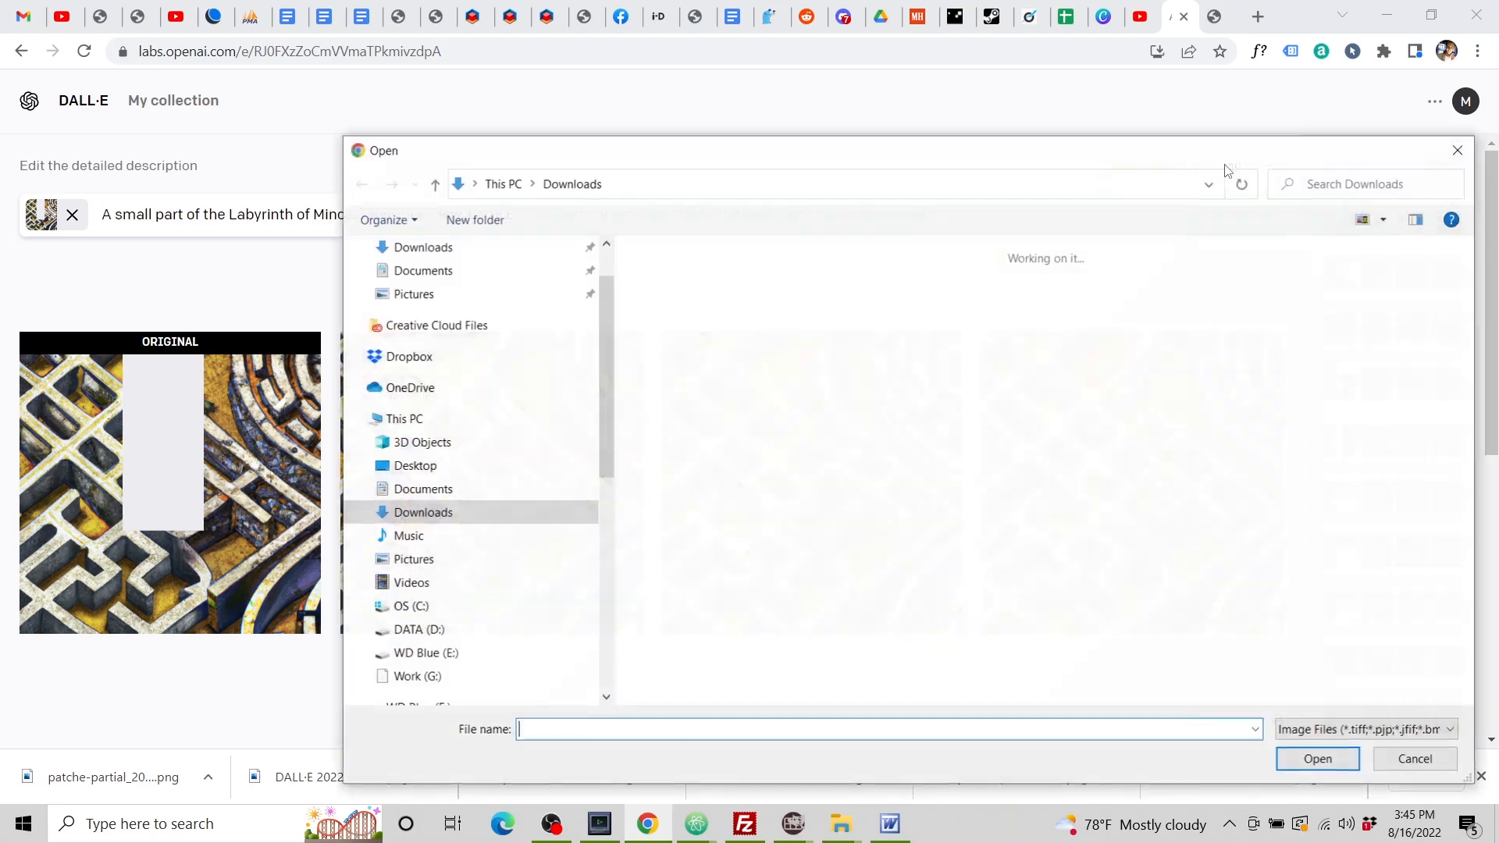
pyautogui.click(742, 381)
pyautogui.click(1318, 759)
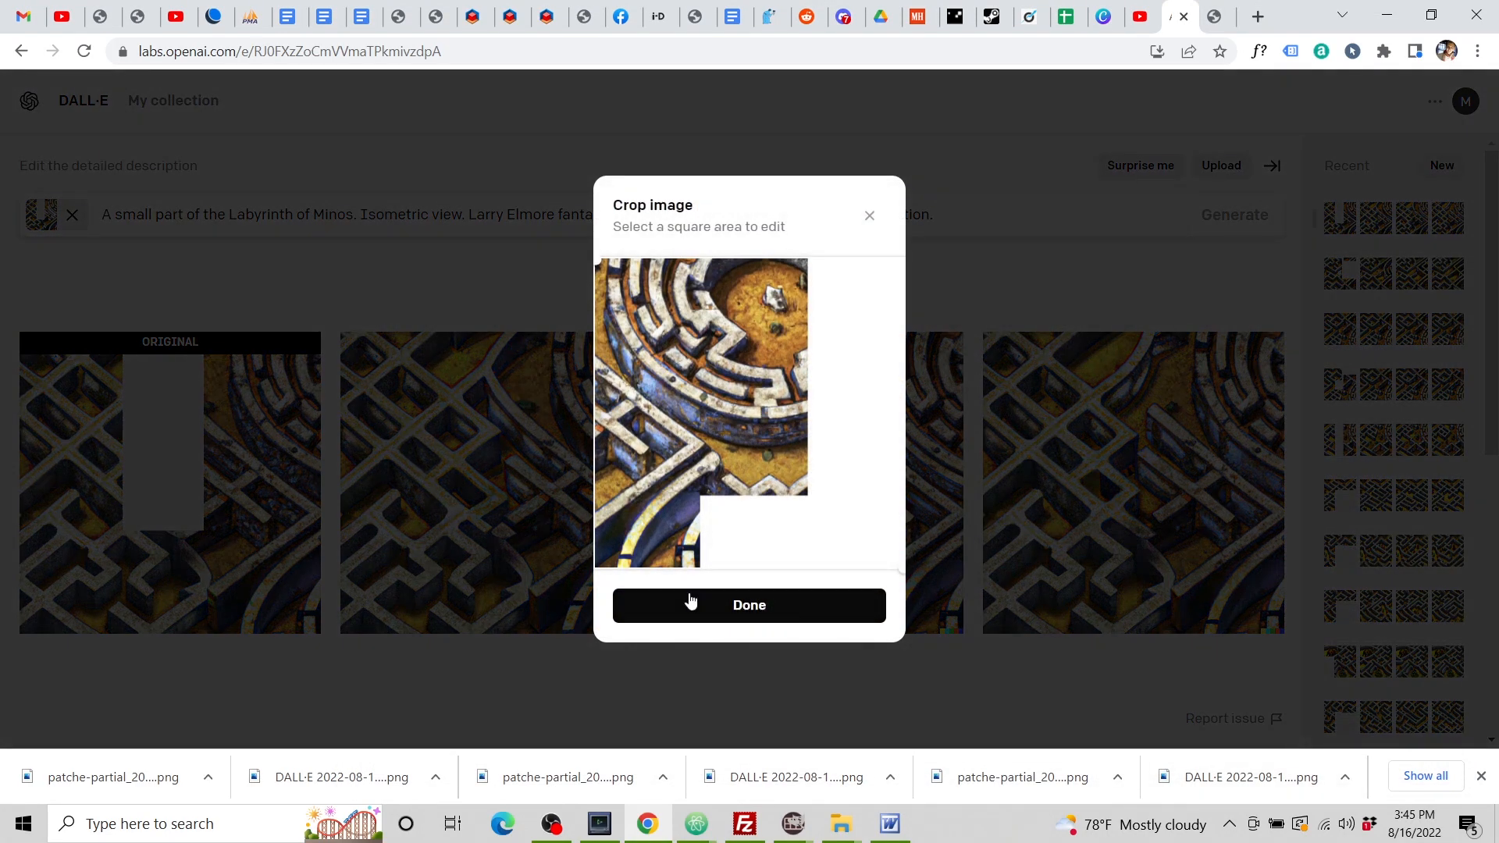
pyautogui.click(687, 608)
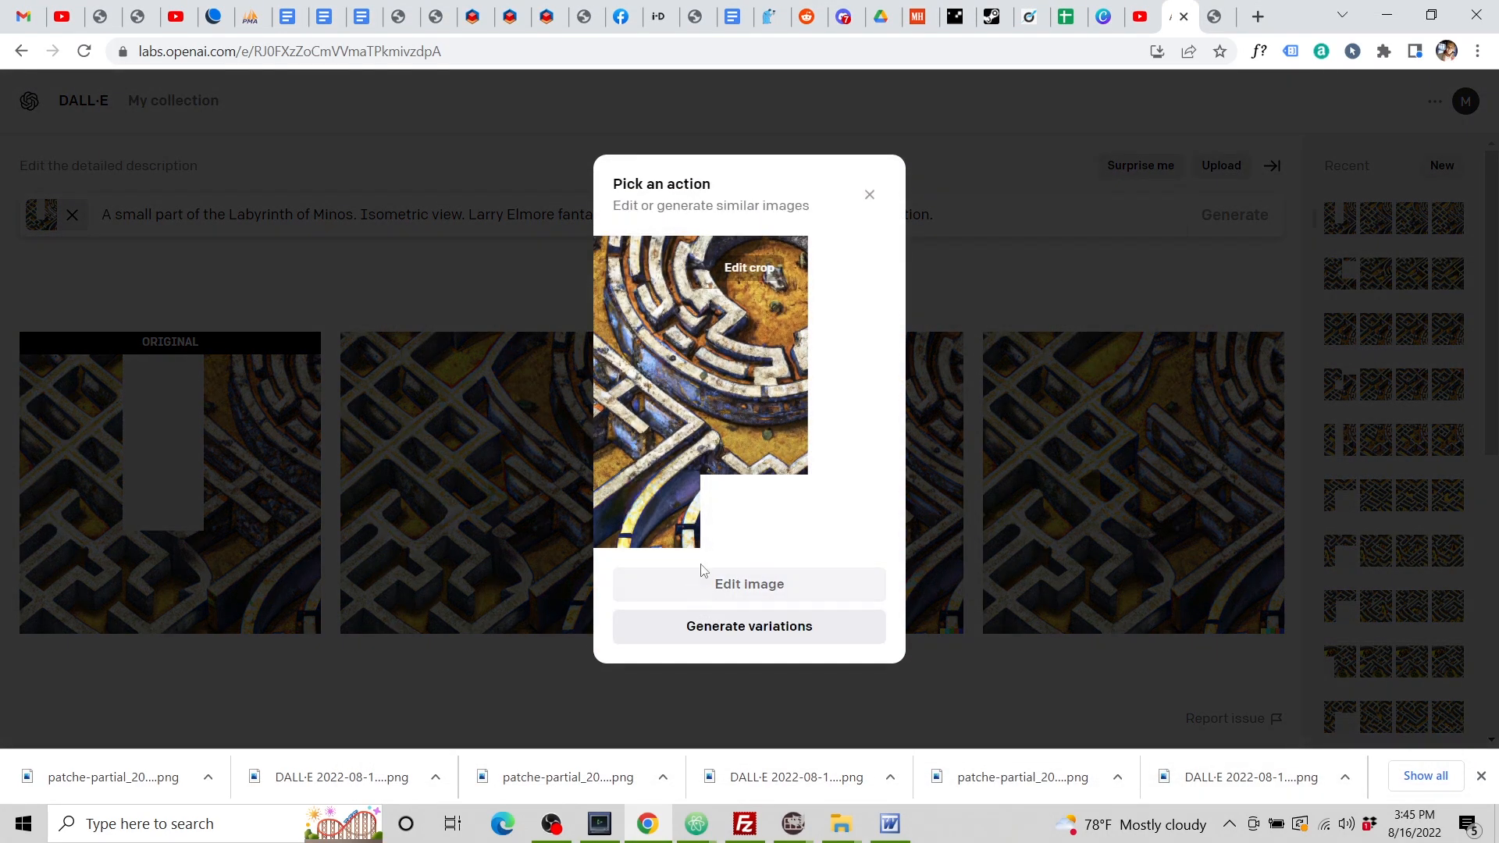
pyautogui.click(729, 587)
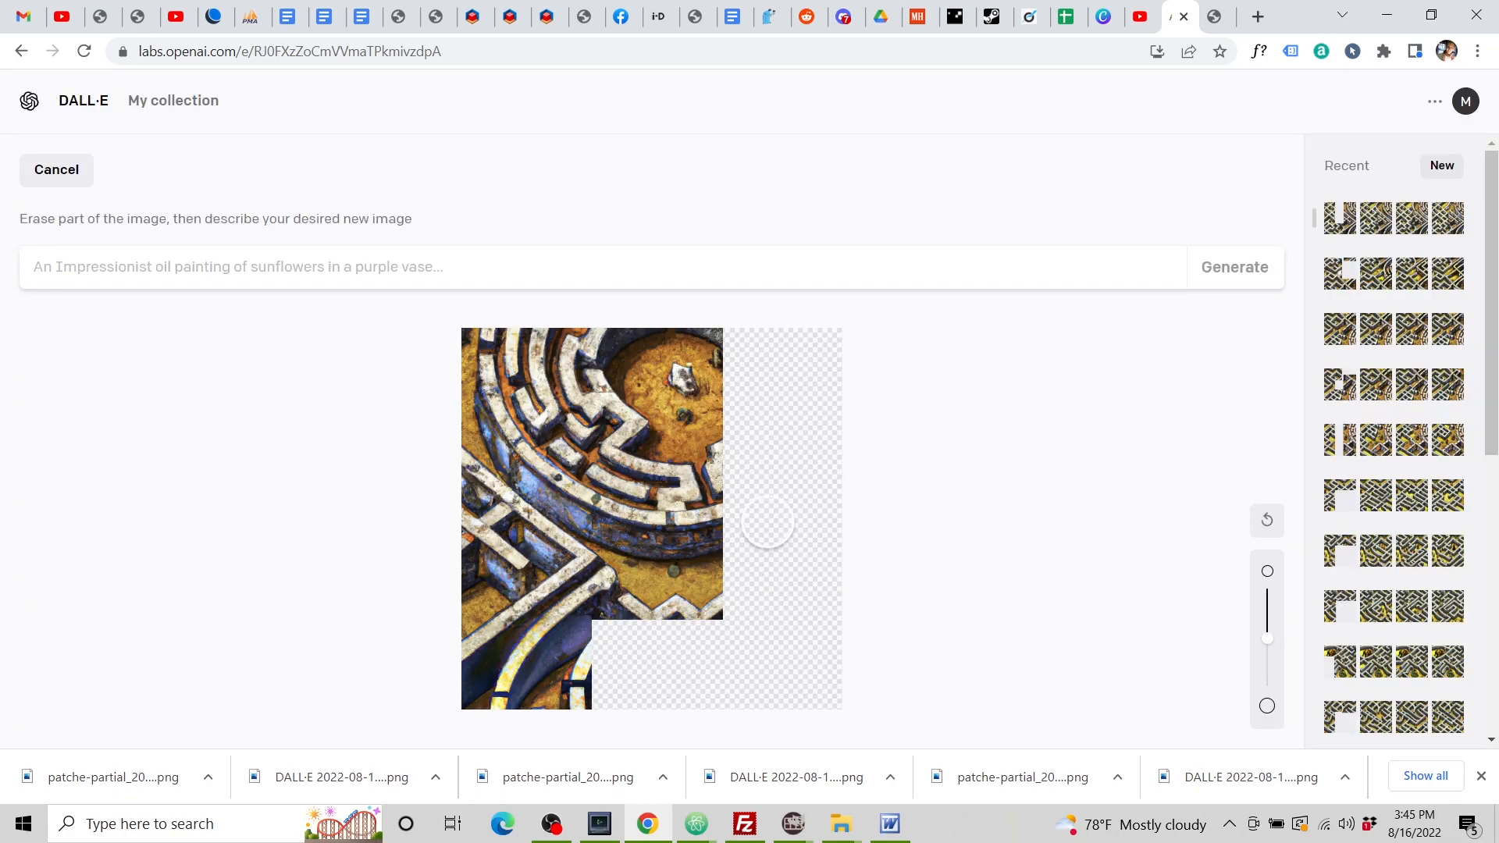
# Generate completions with "A small part of the Labyrinth of Minos. Isometric view. Larry Elmore fantasy painting, highly detailed, trending on Artstation.".
pyautogui.click(777, 410)
pyautogui.click(729, 261)
pyautogui.write('A small part of the Labyrinth of Minos. Isometric view. Larry Elmore fantasy painting, highly detailed, trending on Artstation.')
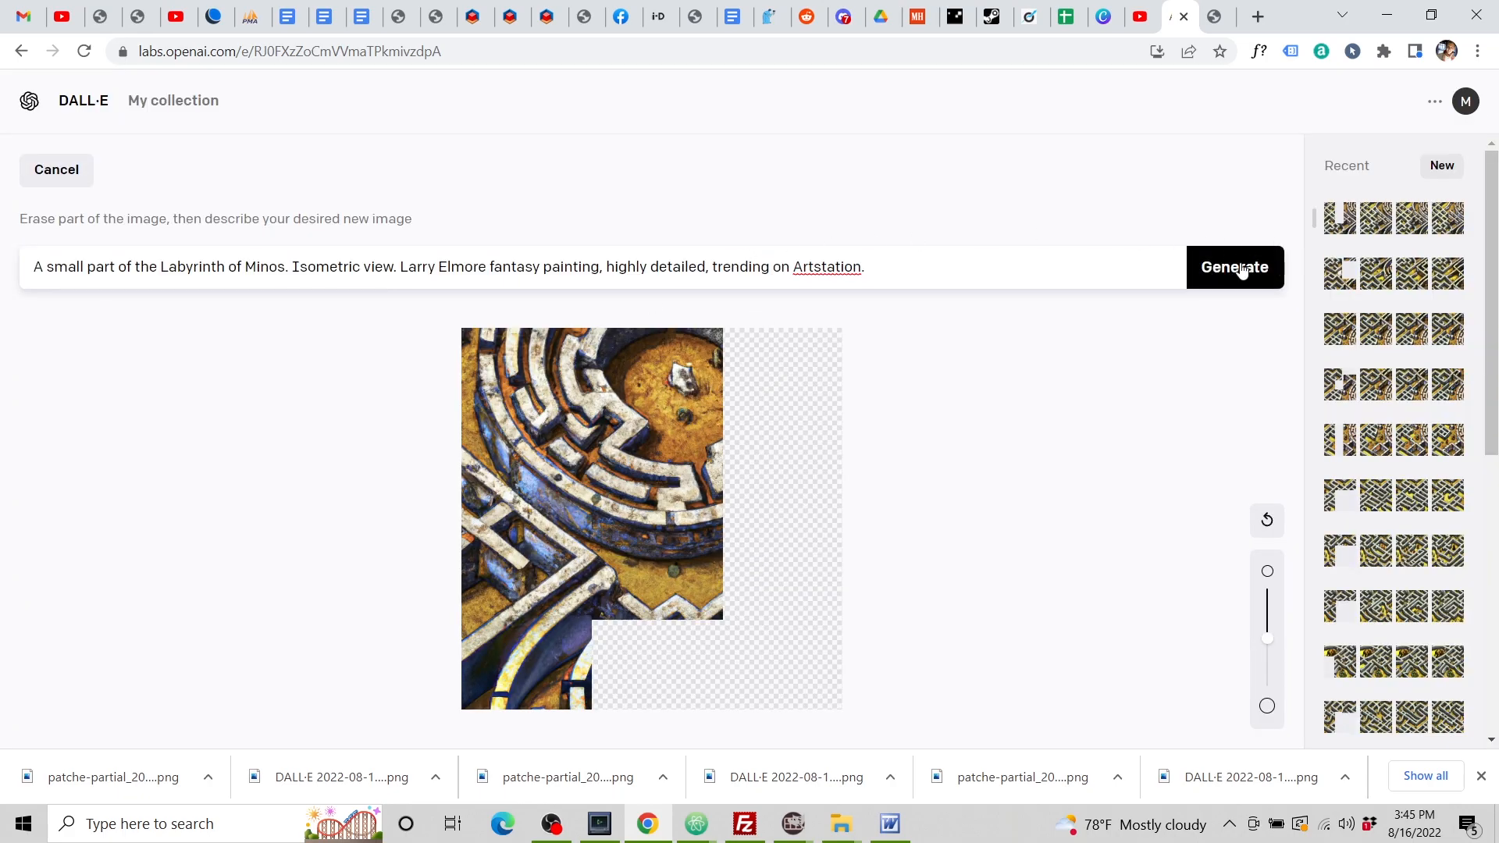
pyautogui.click(1241, 269)
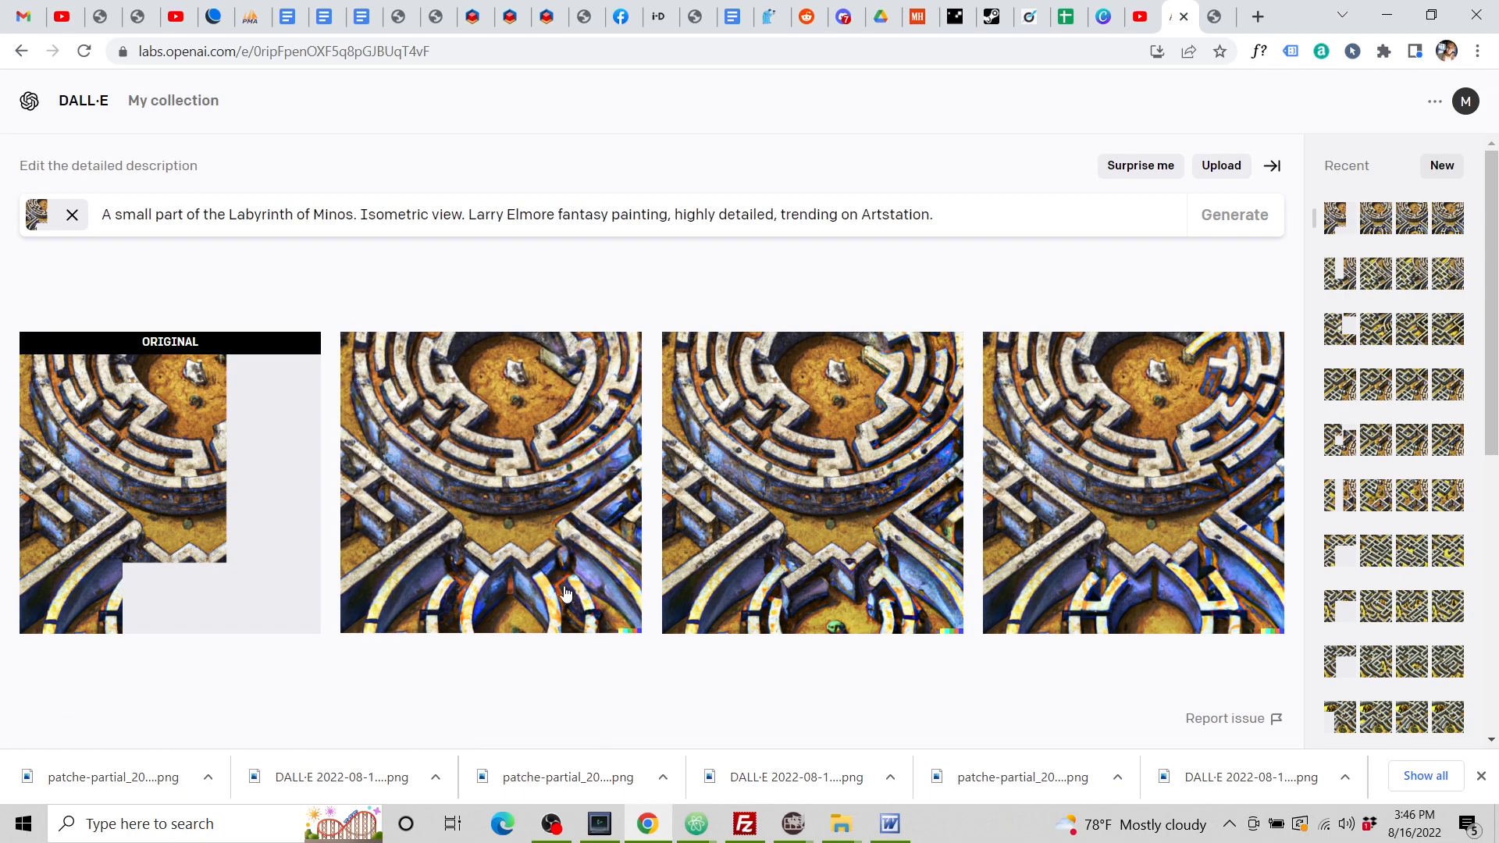
# Download the first variation and upload it in PATCH-E as the completion for the tile over the upper-right circular maze's lower-right part.
pyautogui.click(519, 490)
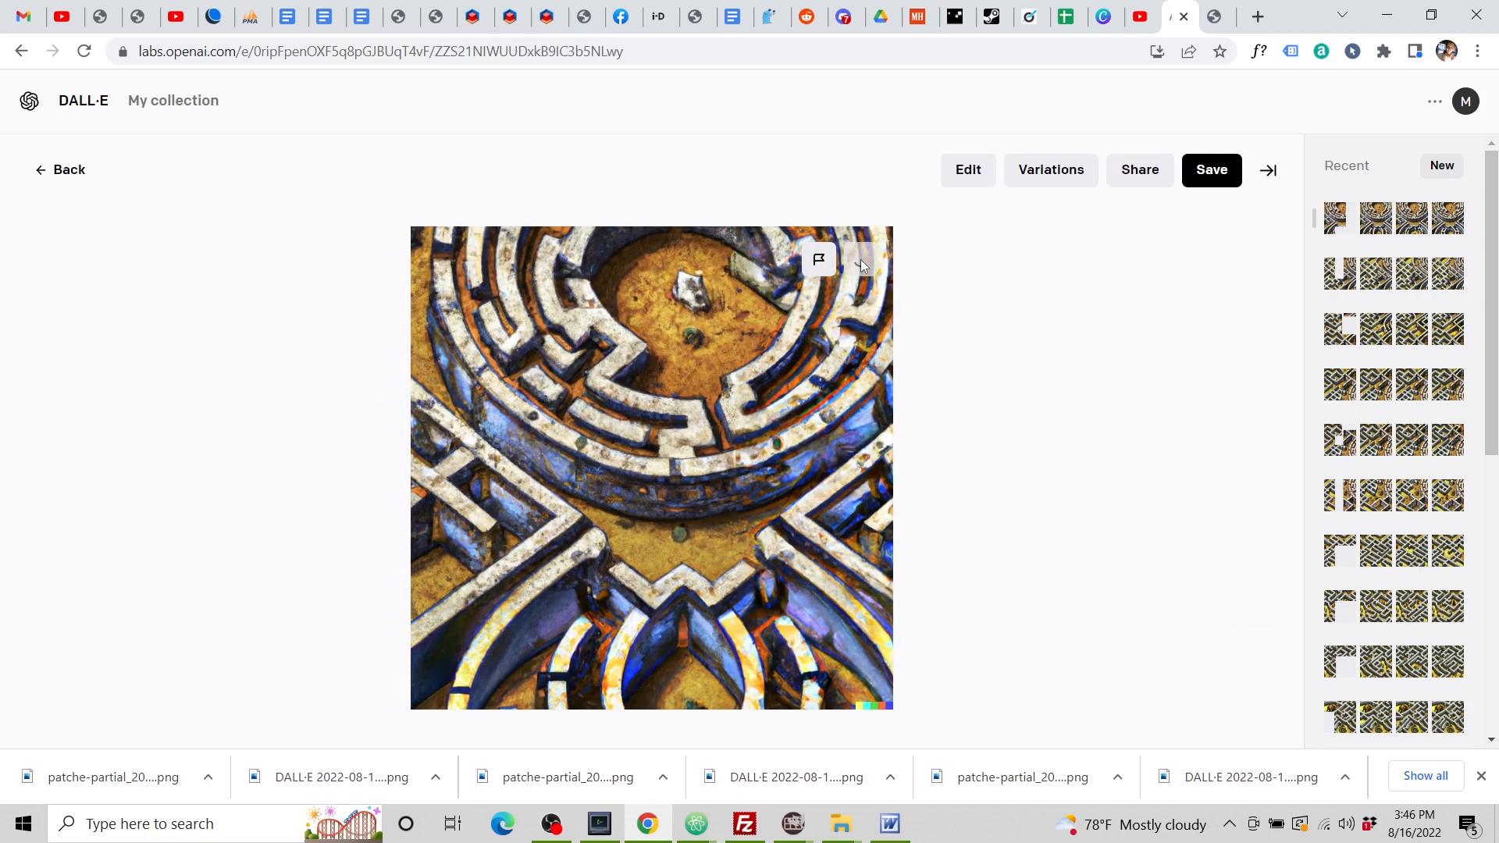
pyautogui.click(1213, 17)
pyautogui.click(1107, 293)
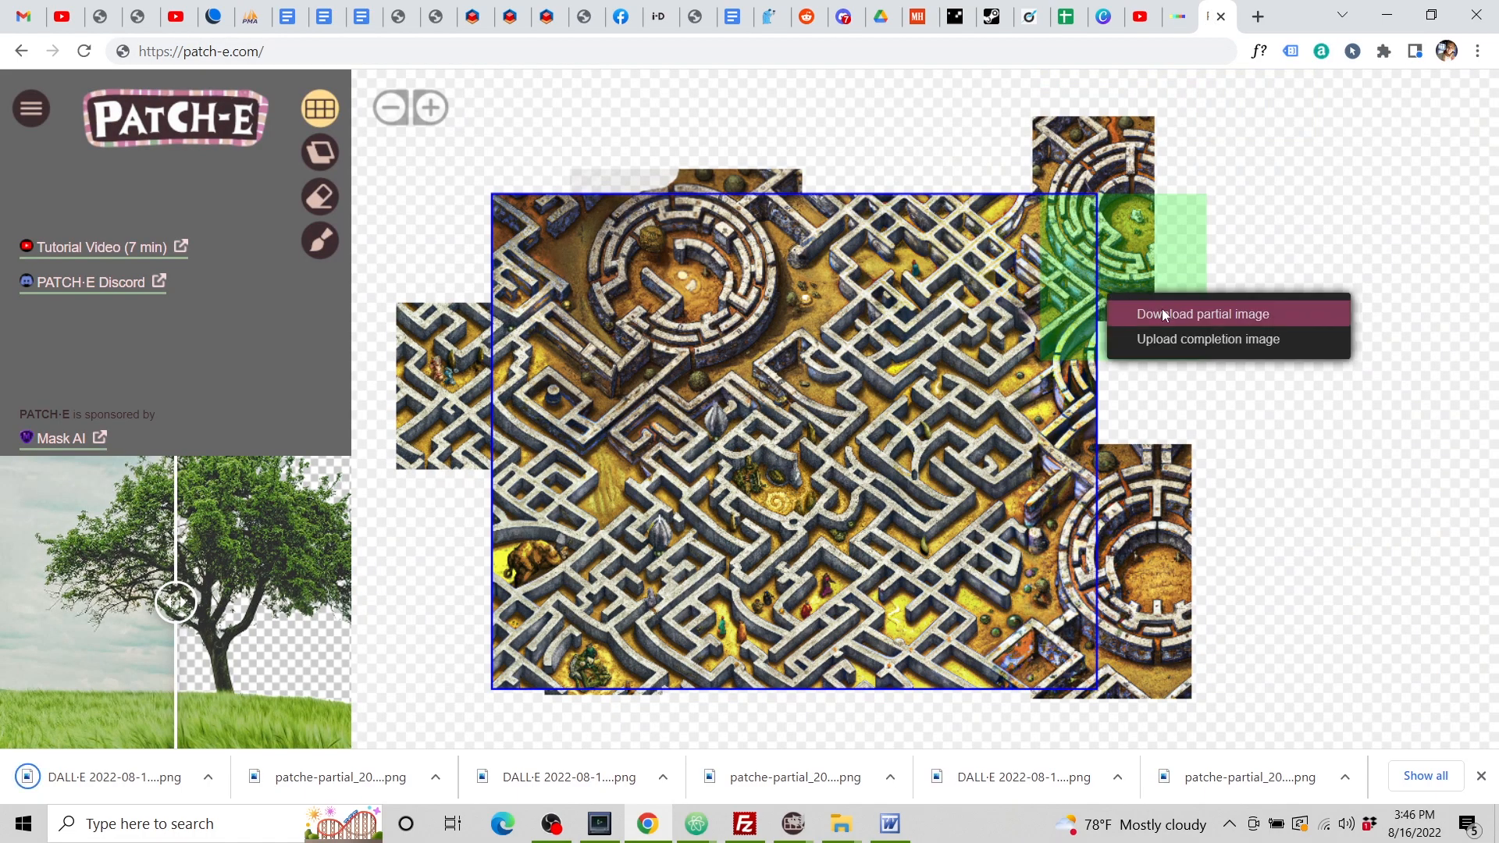
pyautogui.click(1202, 343)
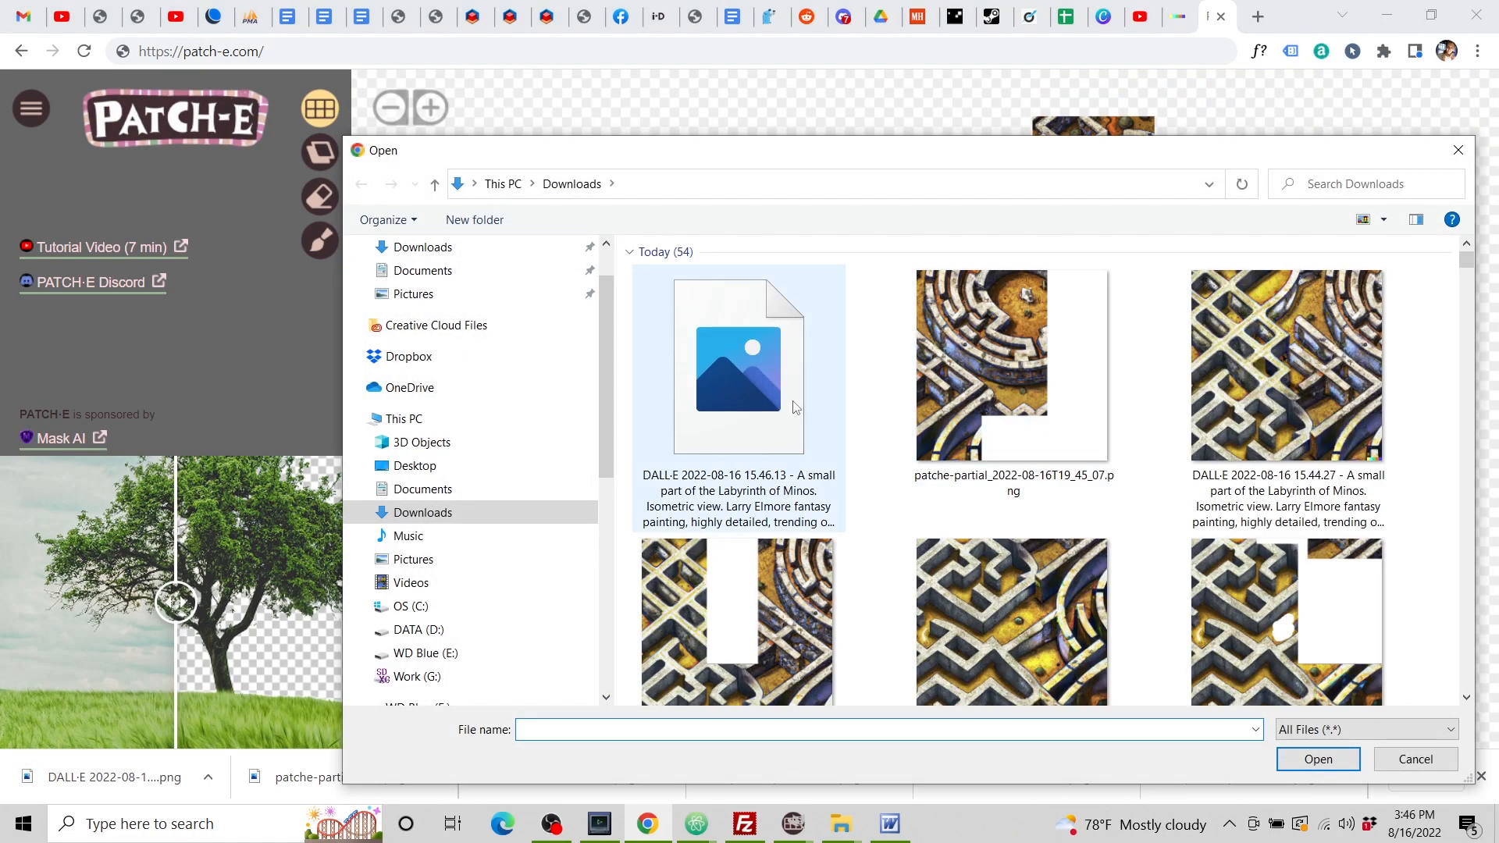
pyautogui.click(712, 420)
pyautogui.click(1311, 761)
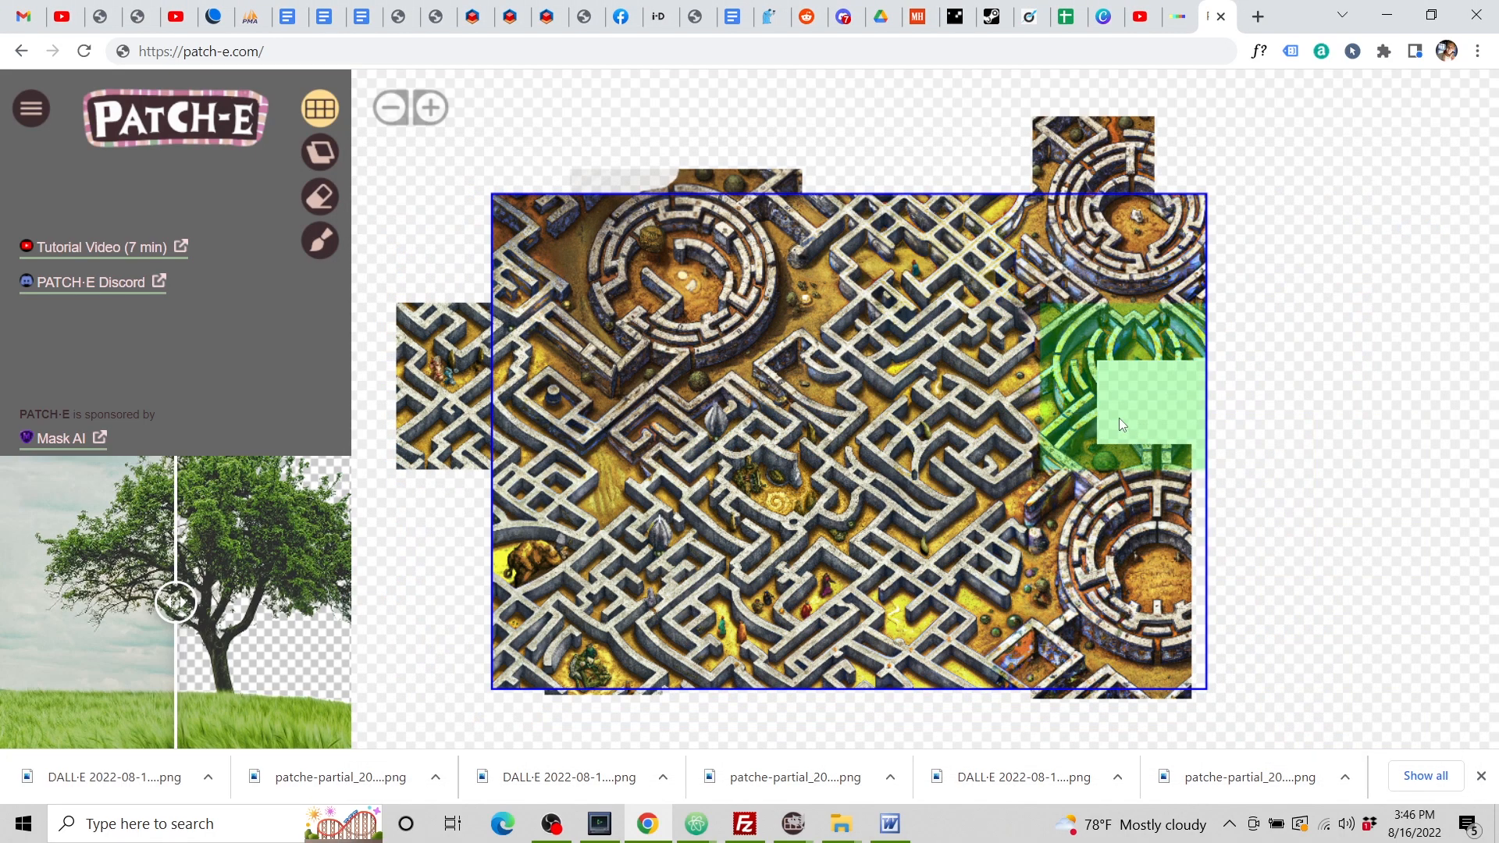
# Download the partial image of the tile covering the gap between the two right-hand circular mazes and upload it in DALL·E for full-crop editing.
pyautogui.click(1118, 419)
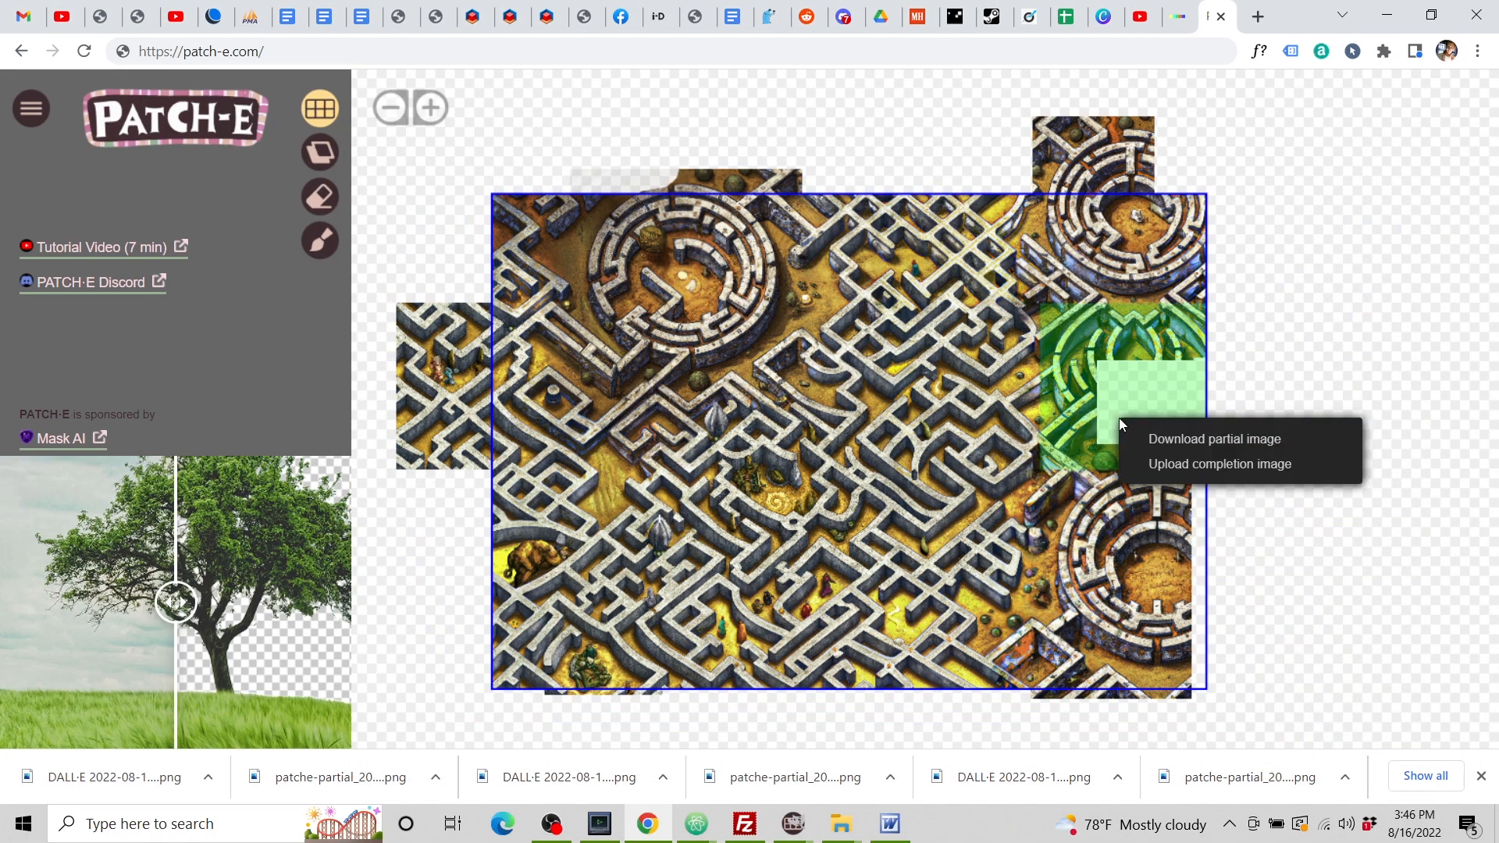
pyautogui.click(1191, 438)
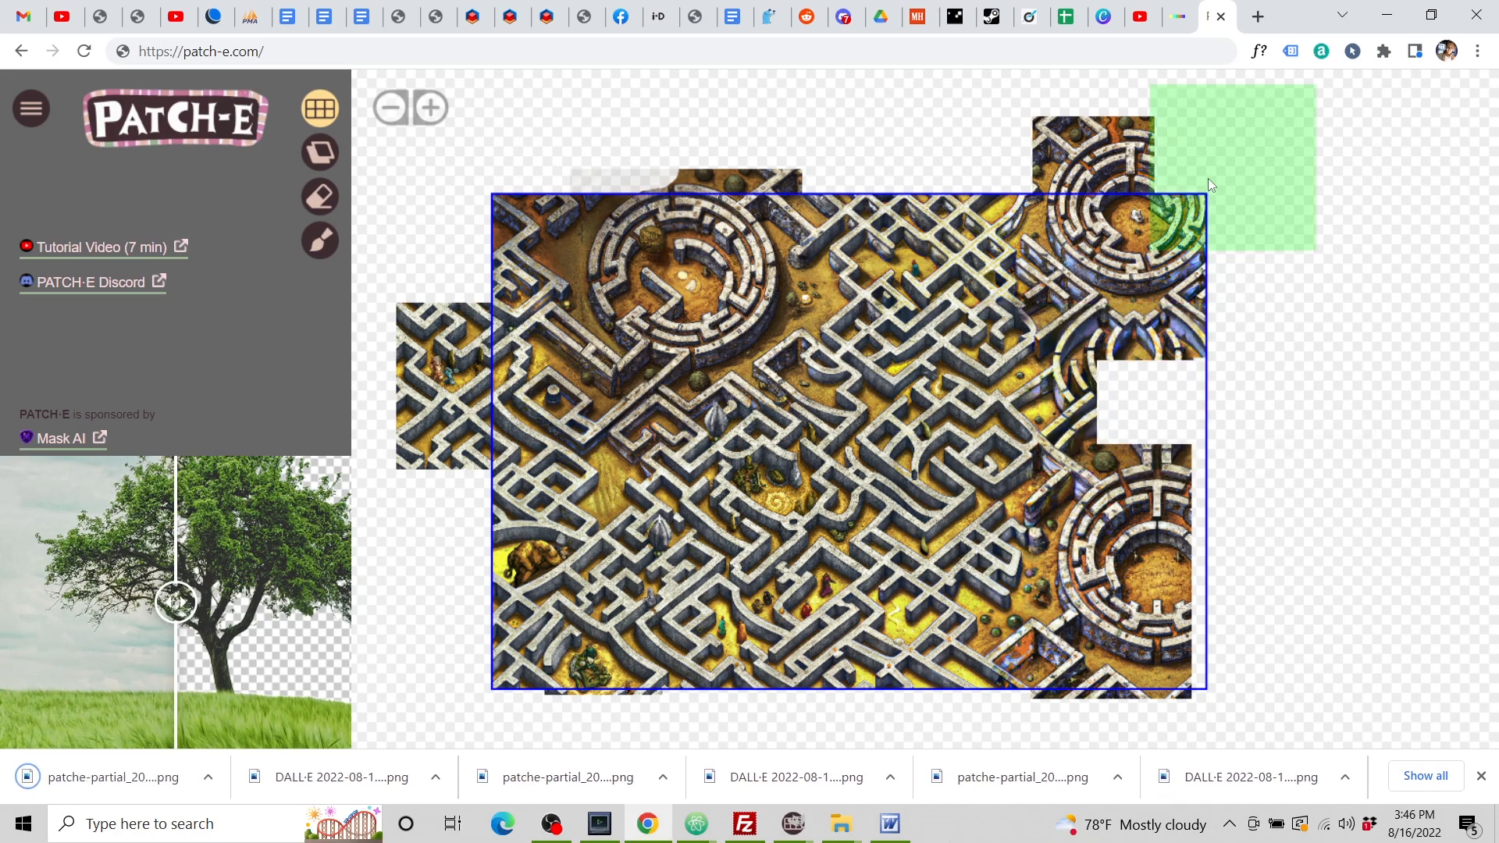
pyautogui.click(1177, 17)
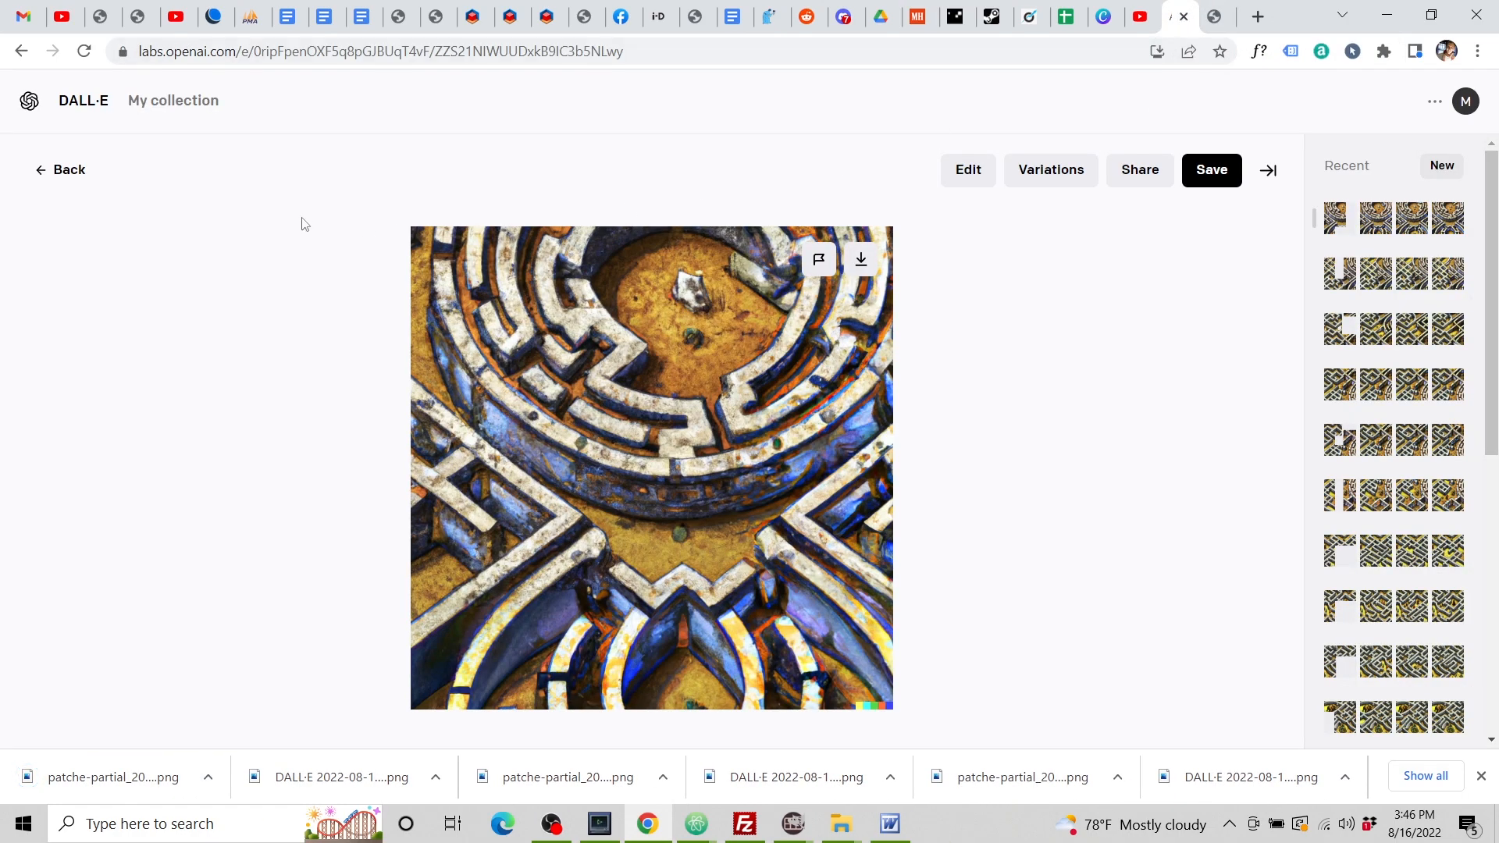
pyautogui.click(70, 171)
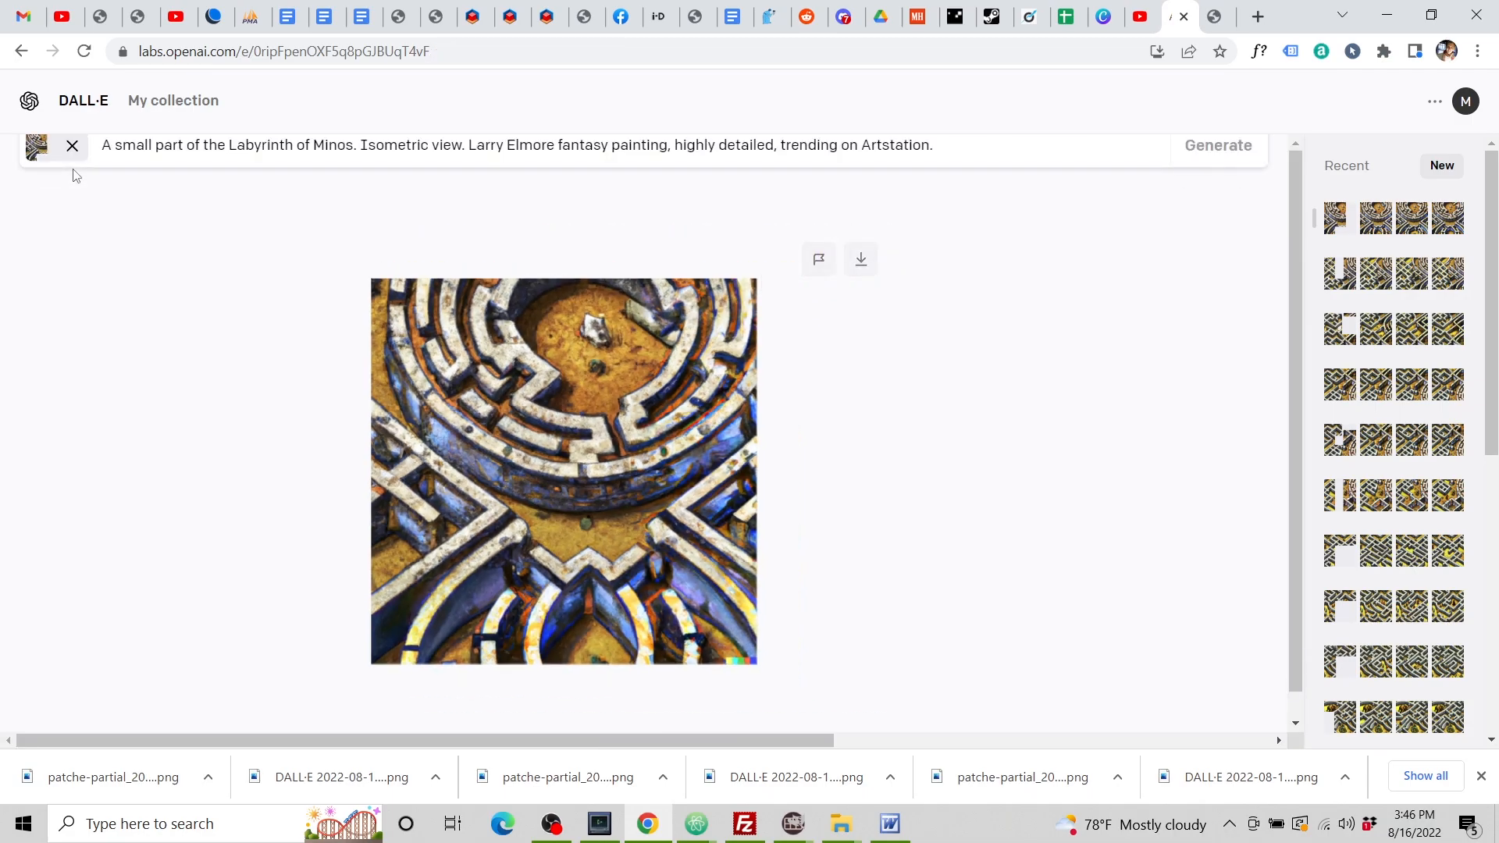
pyautogui.click(1220, 166)
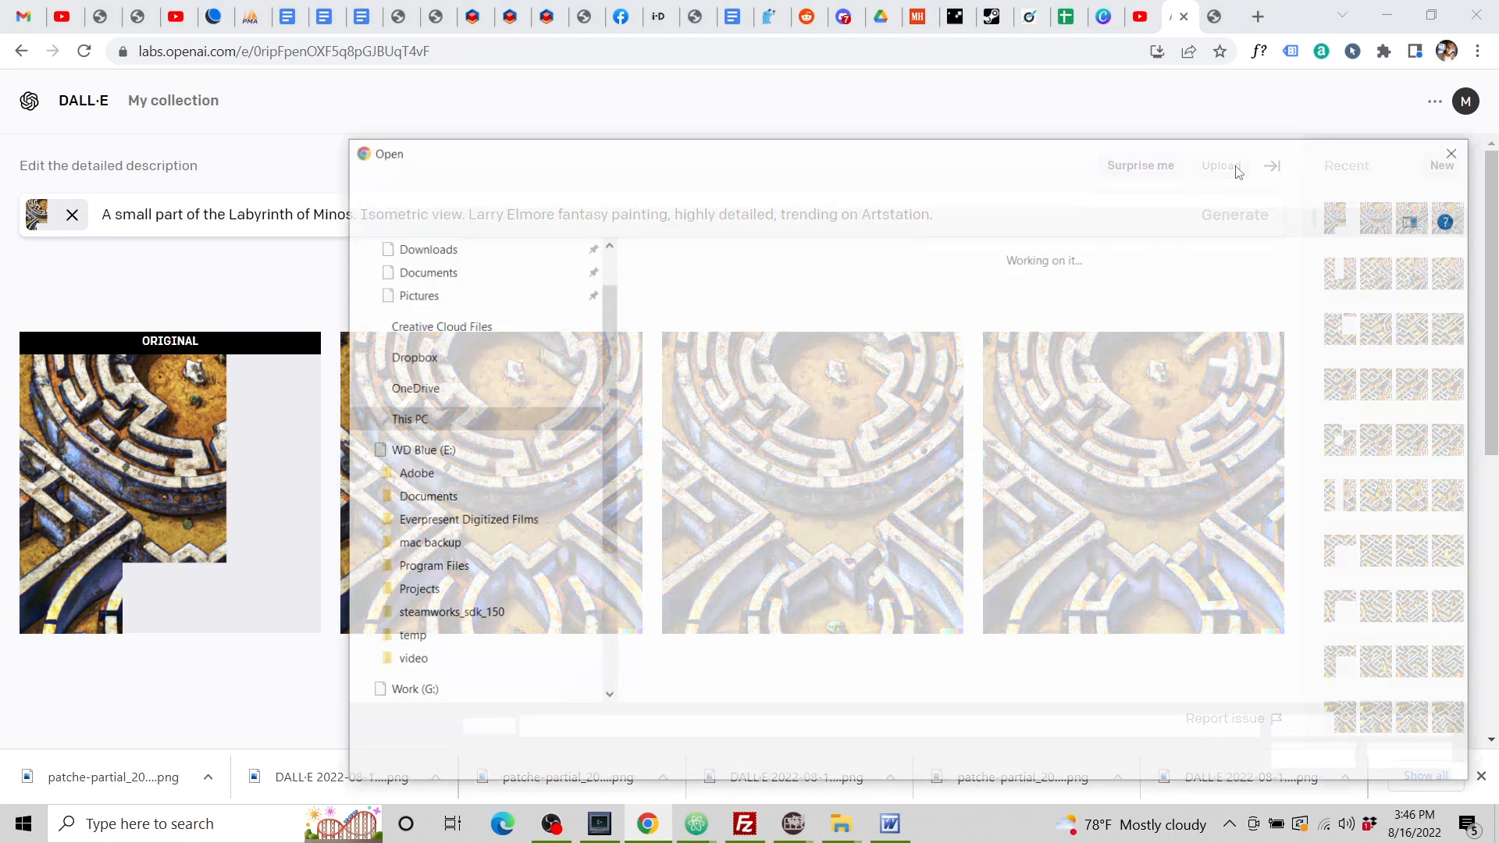
pyautogui.click(766, 398)
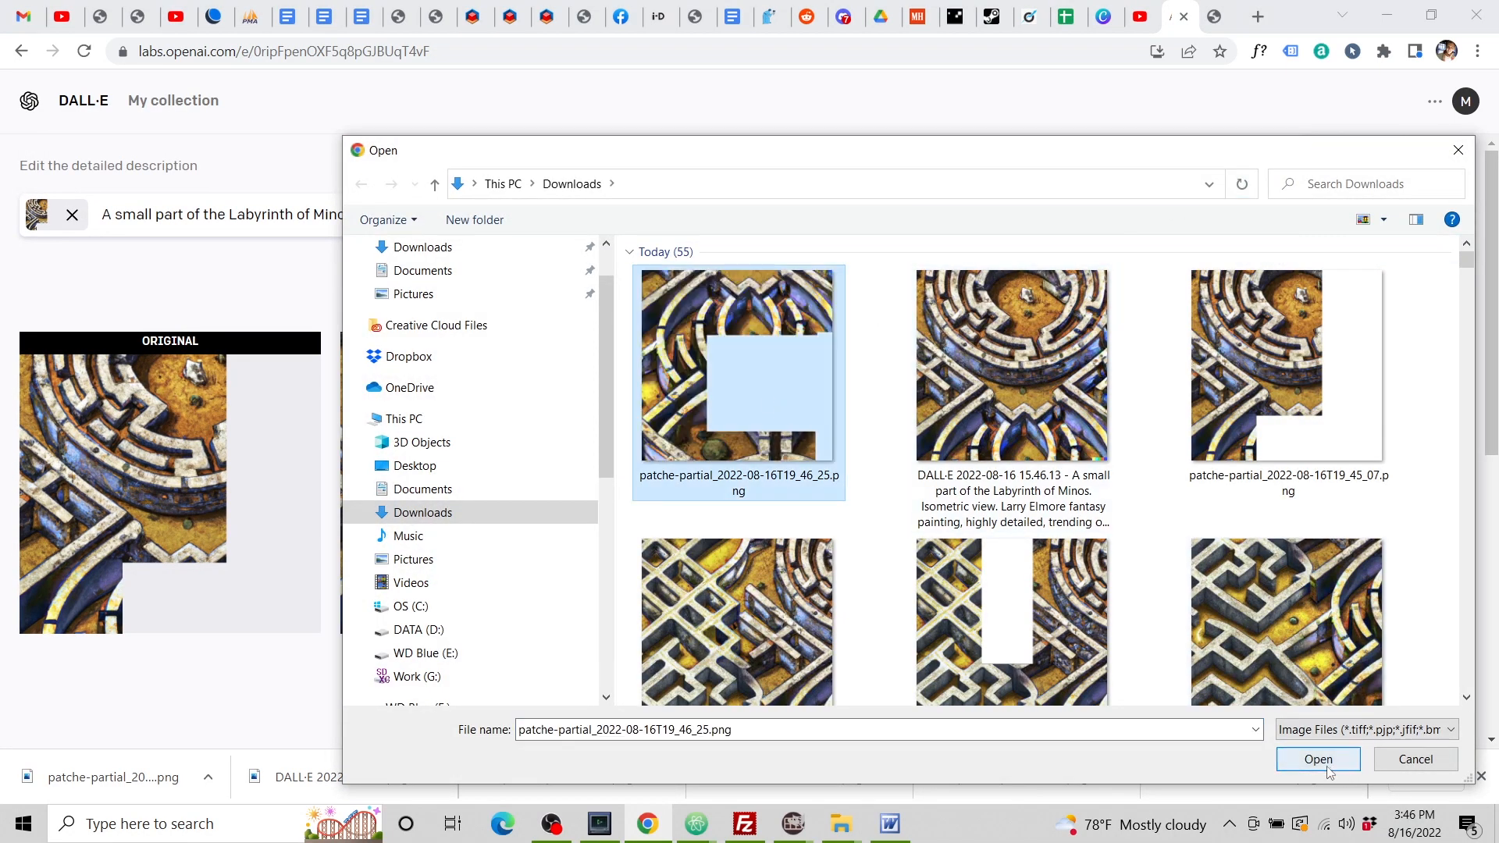
pyautogui.click(1337, 761)
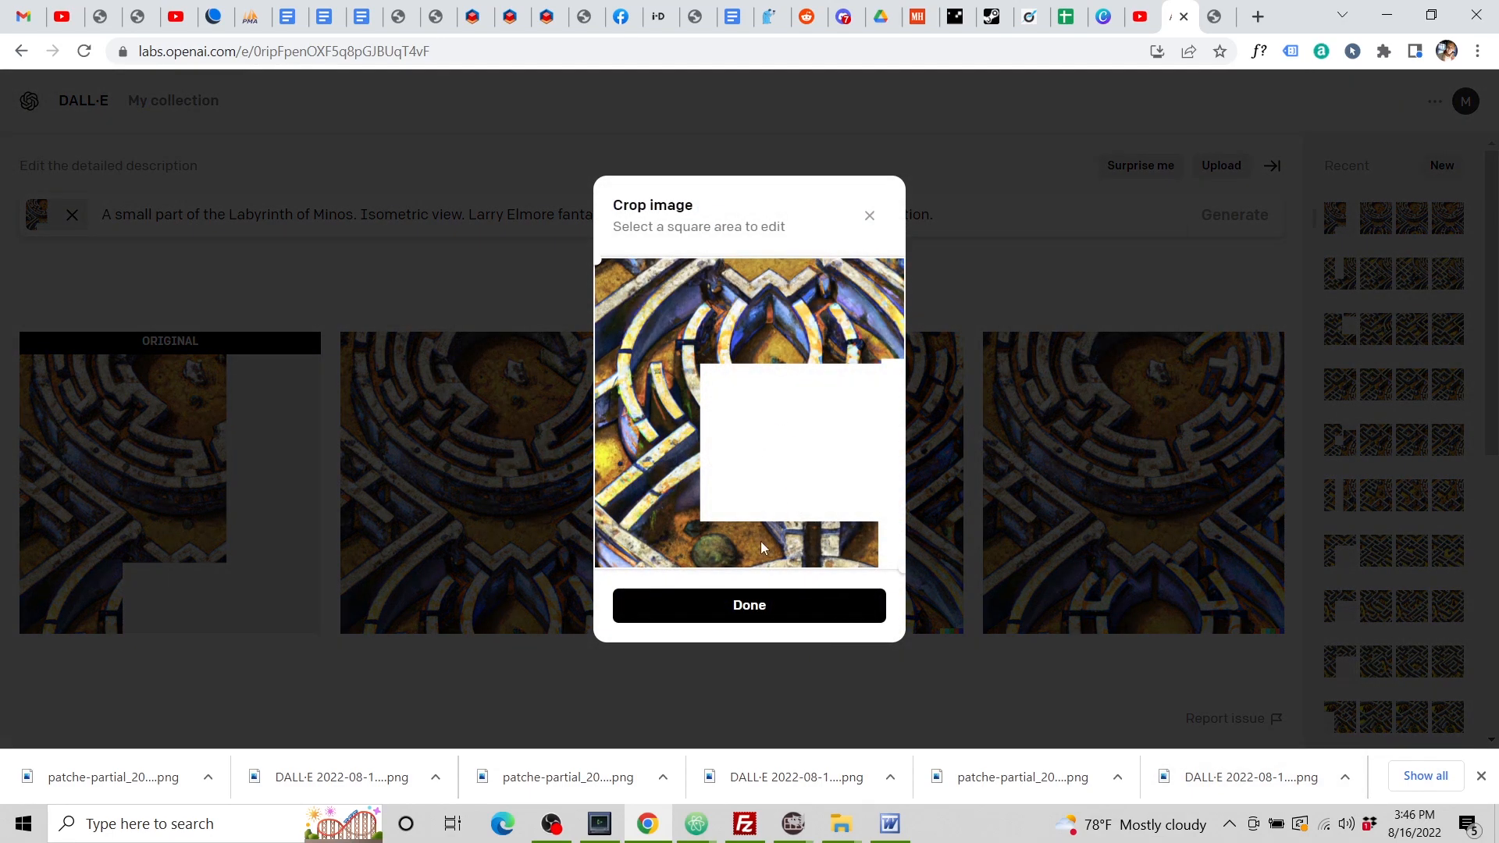
pyautogui.click(751, 606)
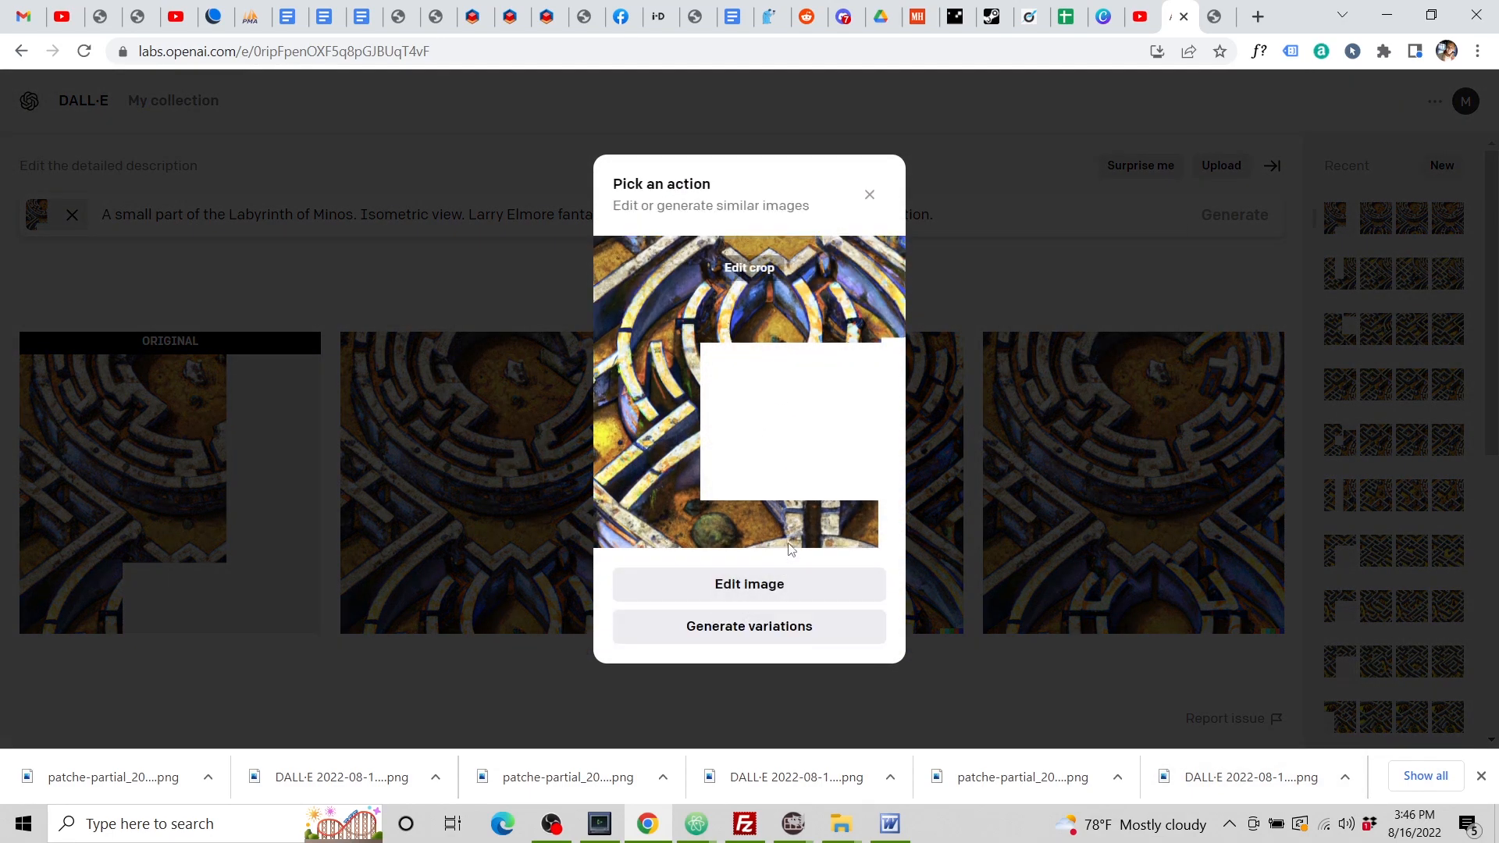
pyautogui.click(777, 581)
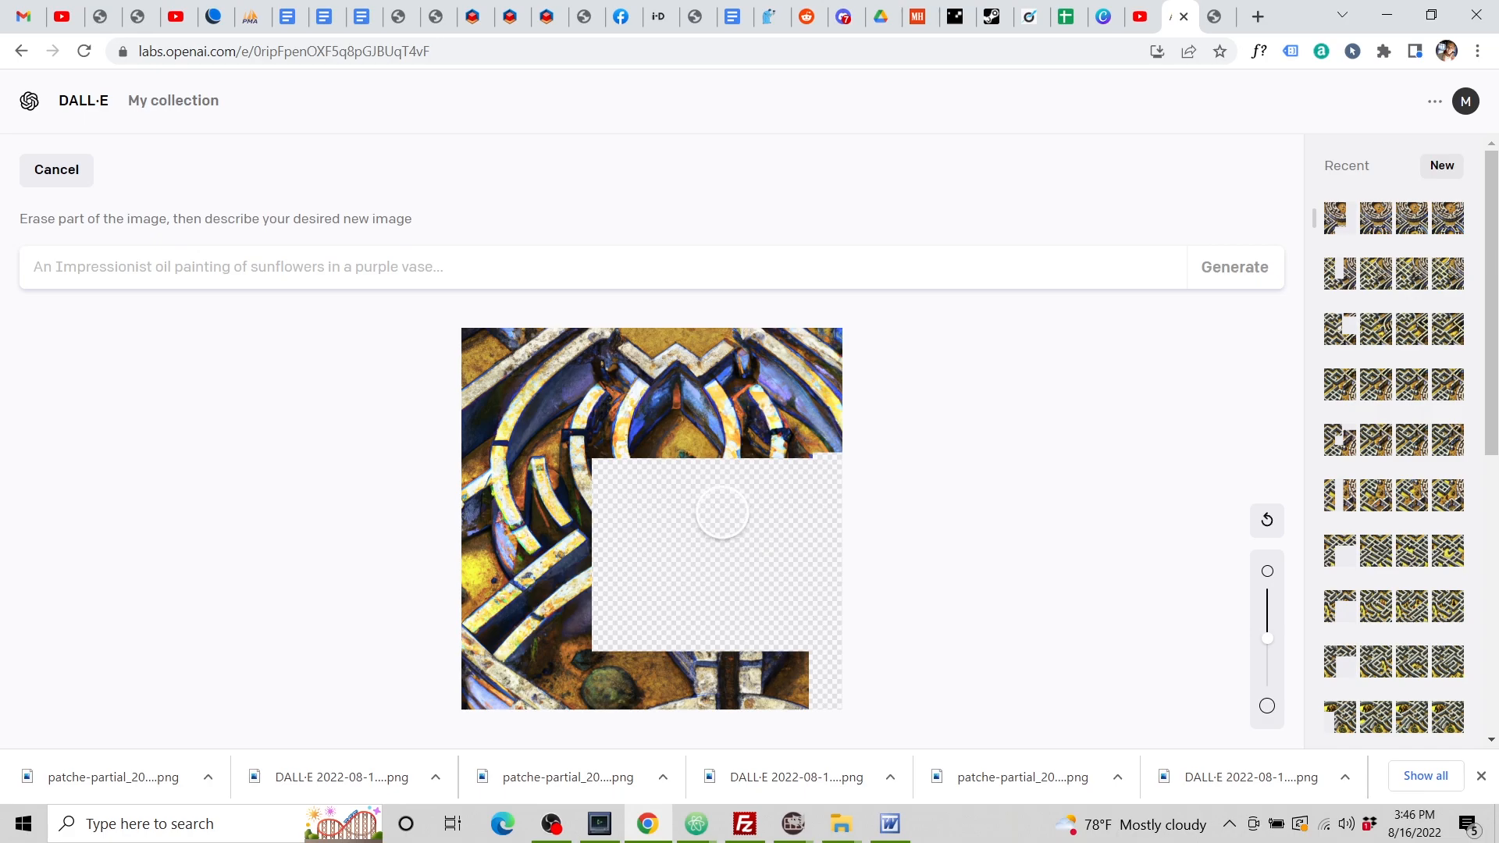
# Erase the tops of the two innermost curved walls above the gap with a smaller eraser.
pyautogui.moveTo(1271, 642); pyautogui.dragTo(1270, 610)
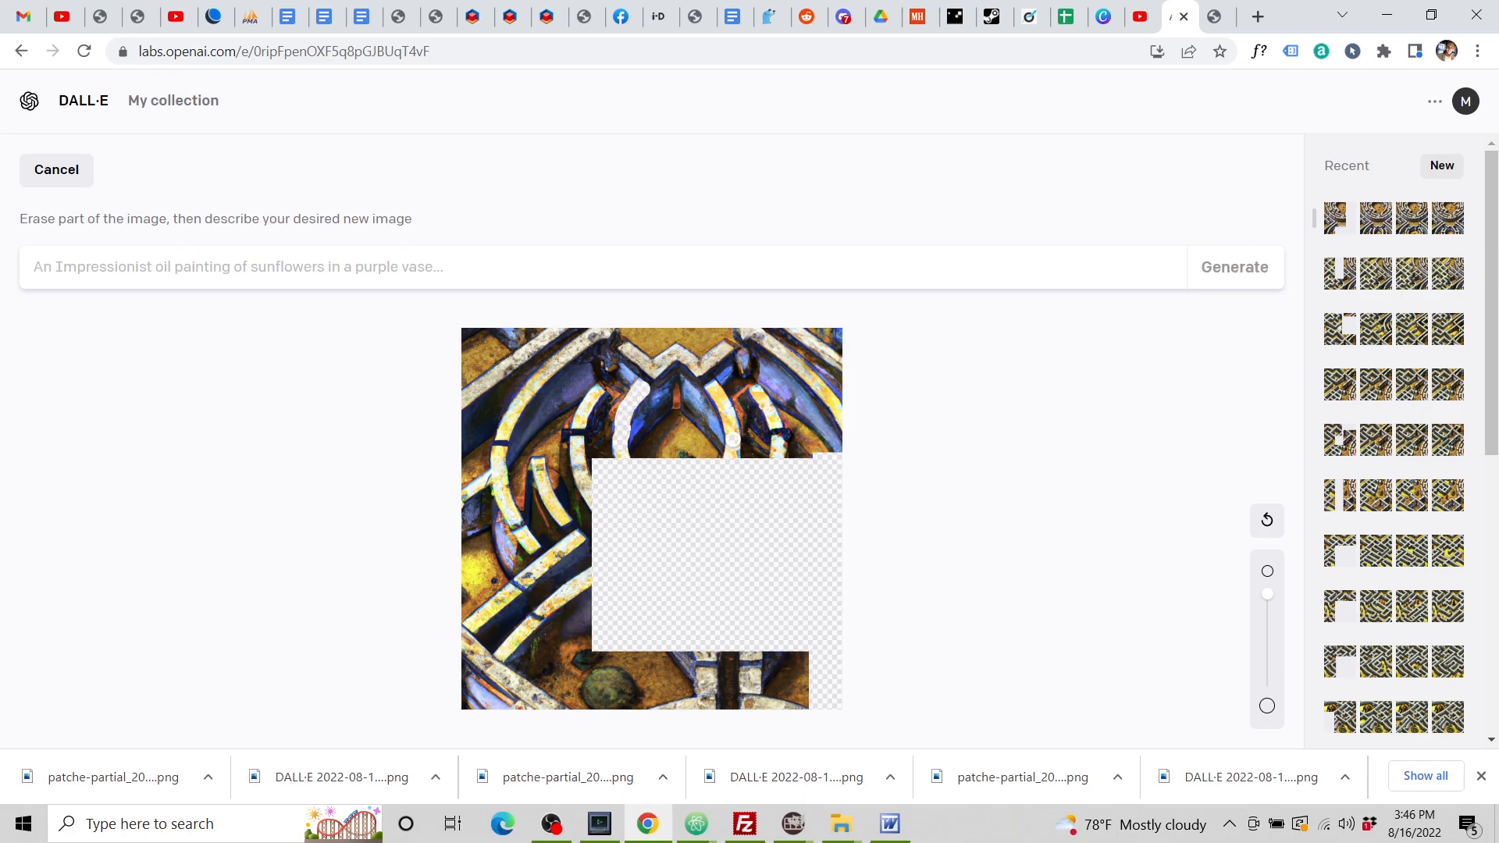
pyautogui.click(712, 385)
# Generate completions for the erased areas with "A small part of the Labyrinth of Minos. Isometric view. Larry Elmore fantasy painting, highly detailed, trending on Artstation.".
pyautogui.click(1000, 266)
pyautogui.write('A small part of the Labyrinth of Minos. Isometric view. Larry Elmore fantasy painting, highly detailed, trending on Artstation.')
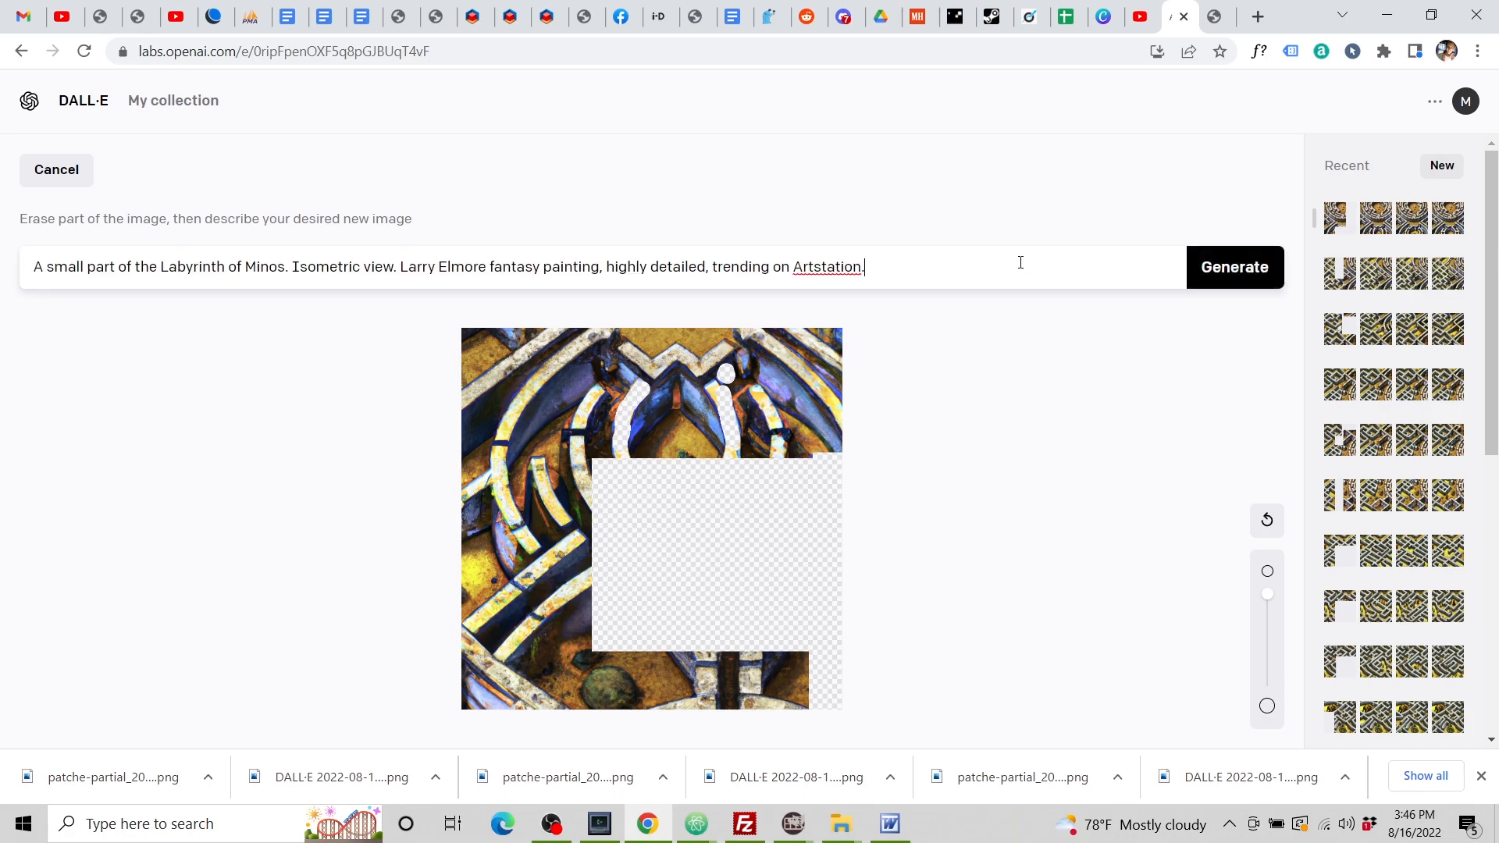
pyautogui.click(1235, 267)
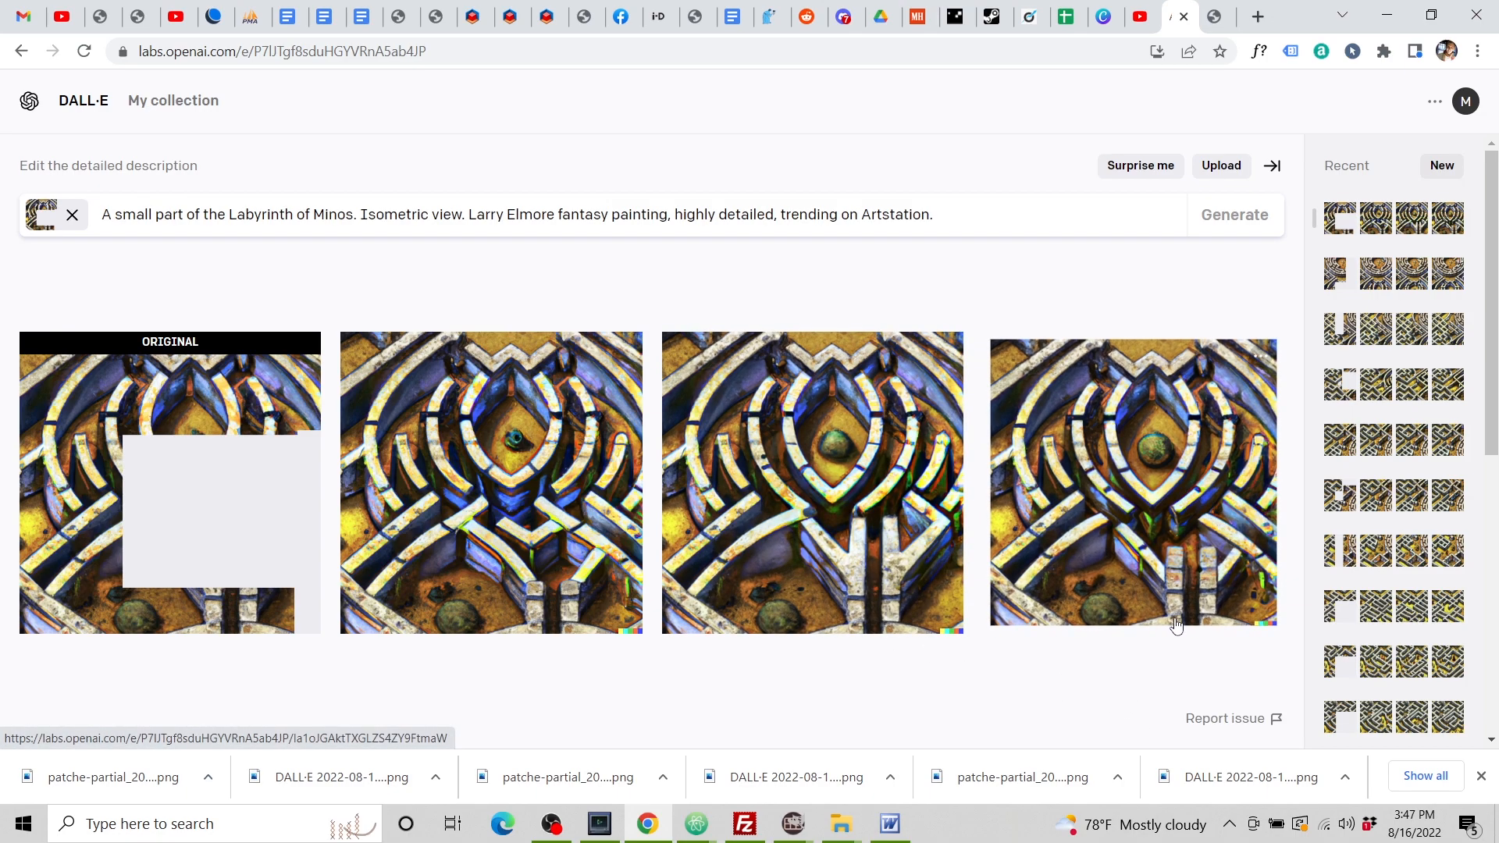
# Download the third variation with the round bush and upload it in PATCH-E as the completion for the tile between the right-hand circular mazes.
pyautogui.click(1195, 563)
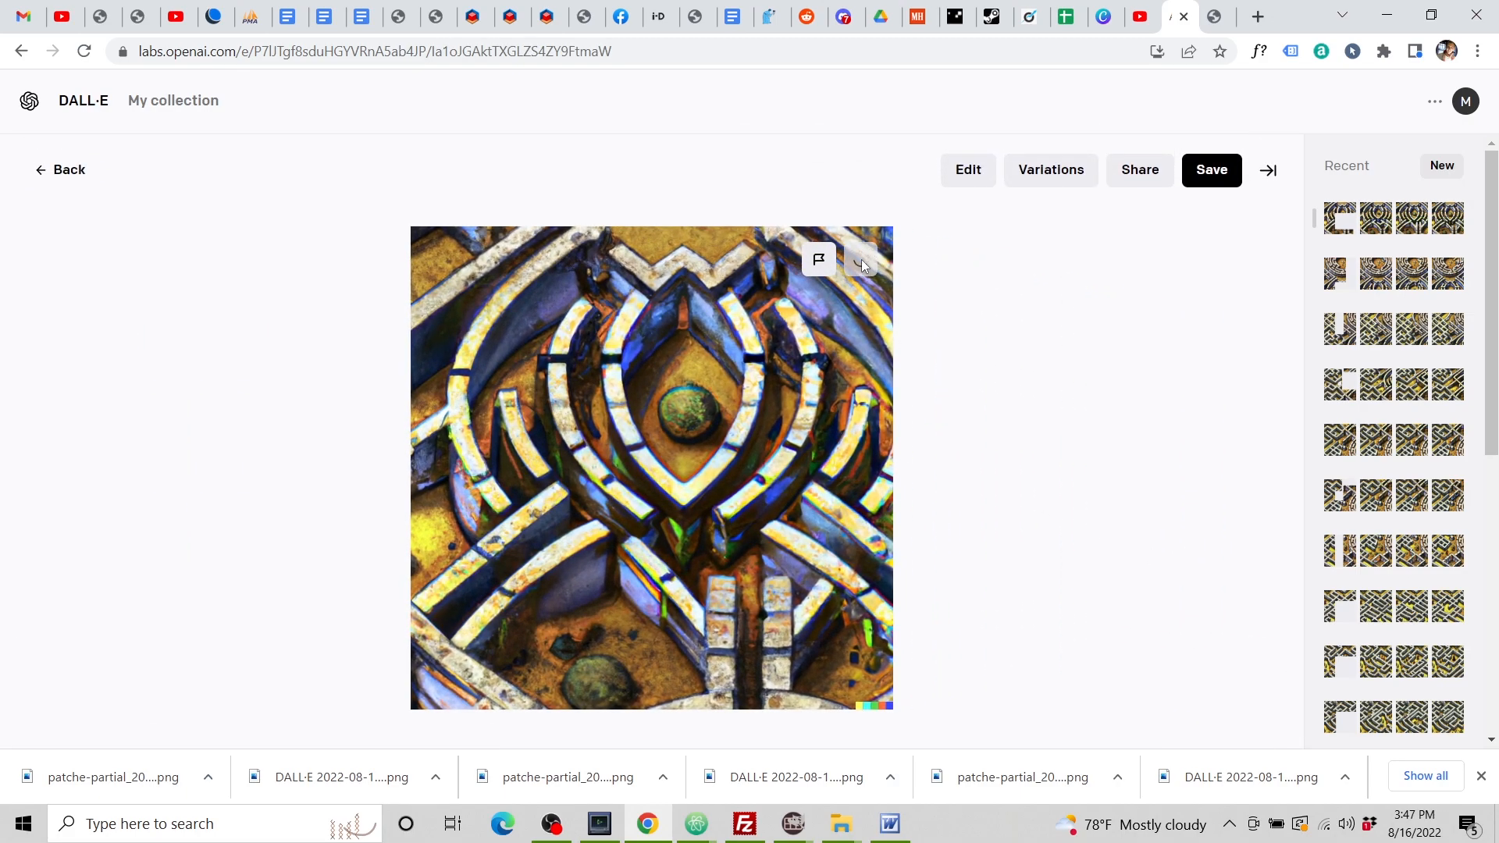
pyautogui.click(1213, 22)
pyautogui.click(1145, 415)
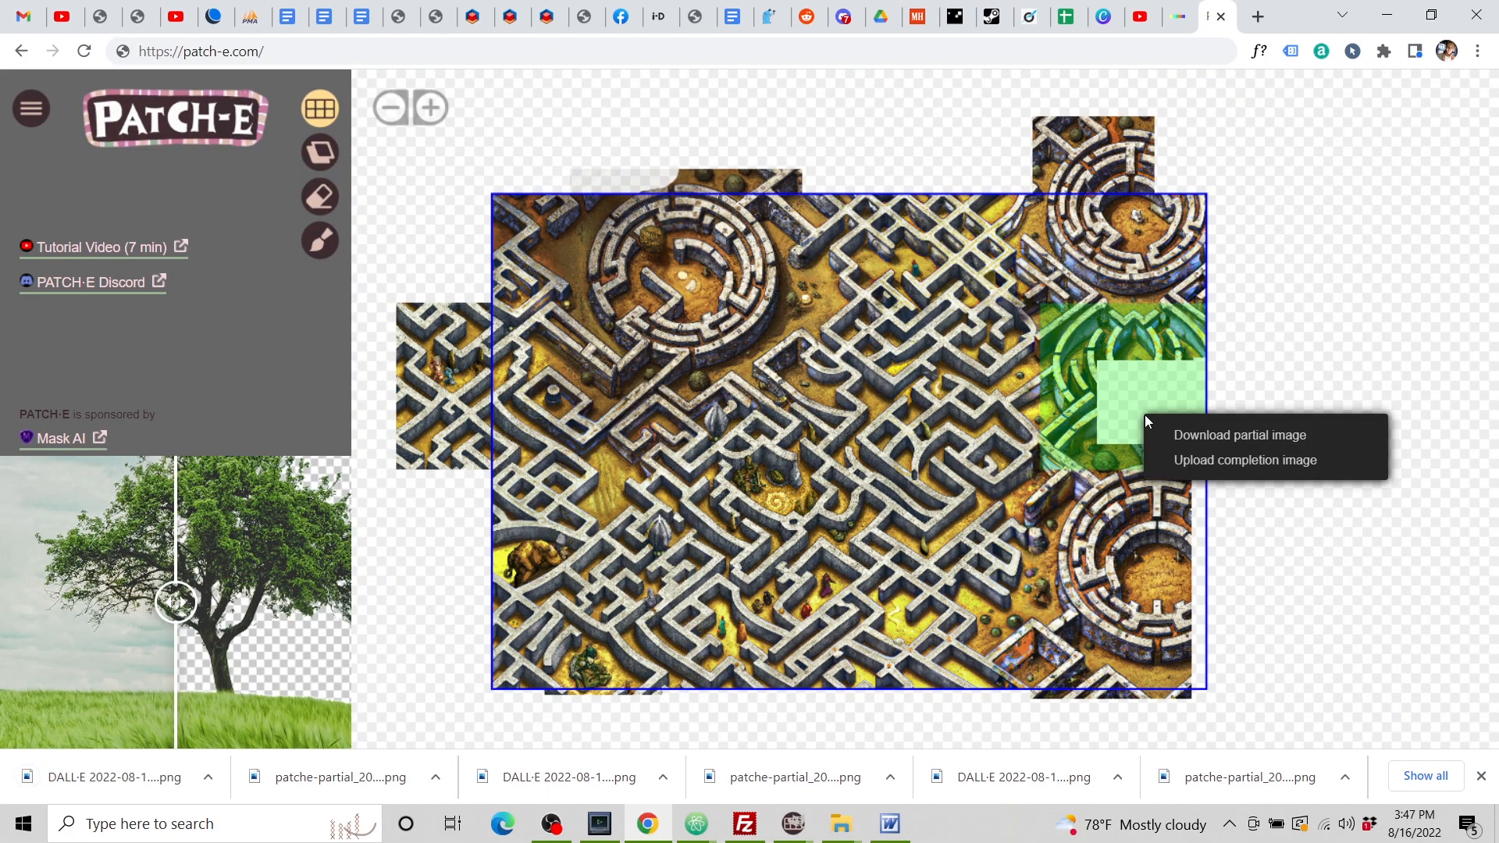
pyautogui.click(1229, 461)
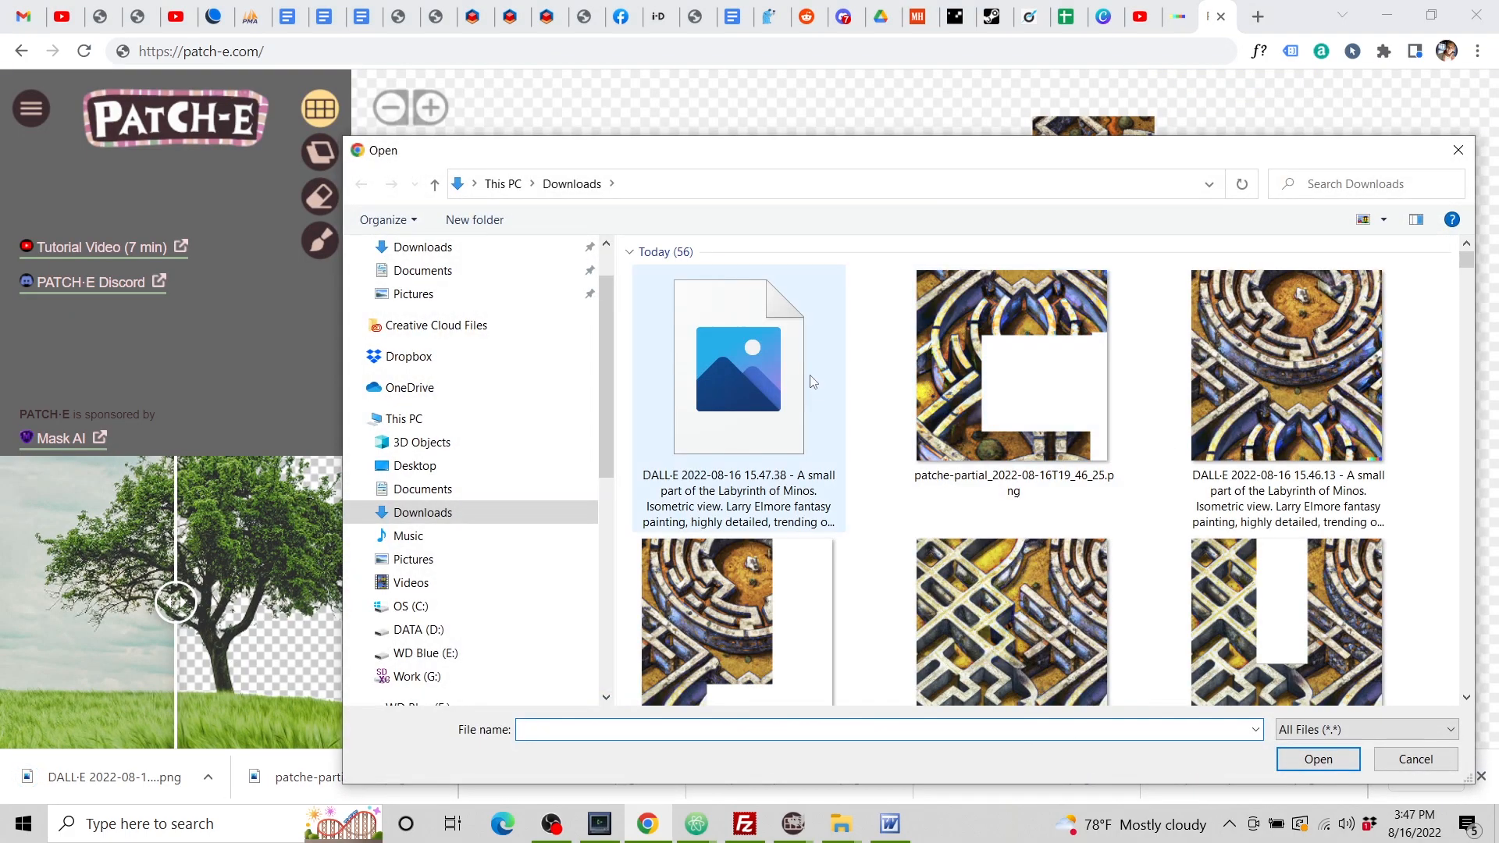
pyautogui.click(761, 392)
pyautogui.click(1318, 759)
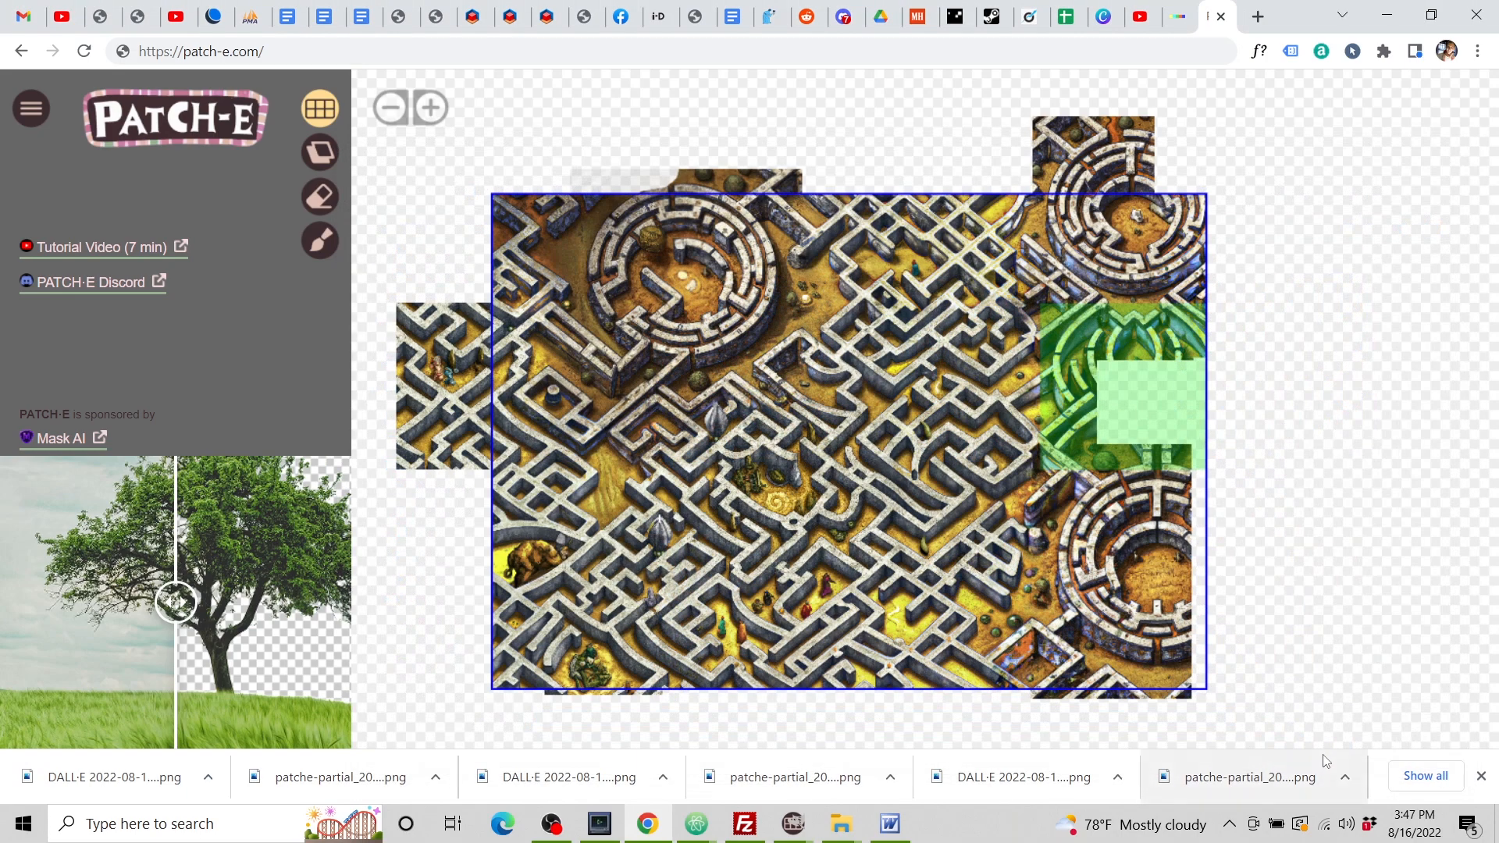
# Download the partial image of the tile over the lower circular maze's upper half and upload it in DALL·E for full-crop editing.
pyautogui.rightClick(1153, 528)
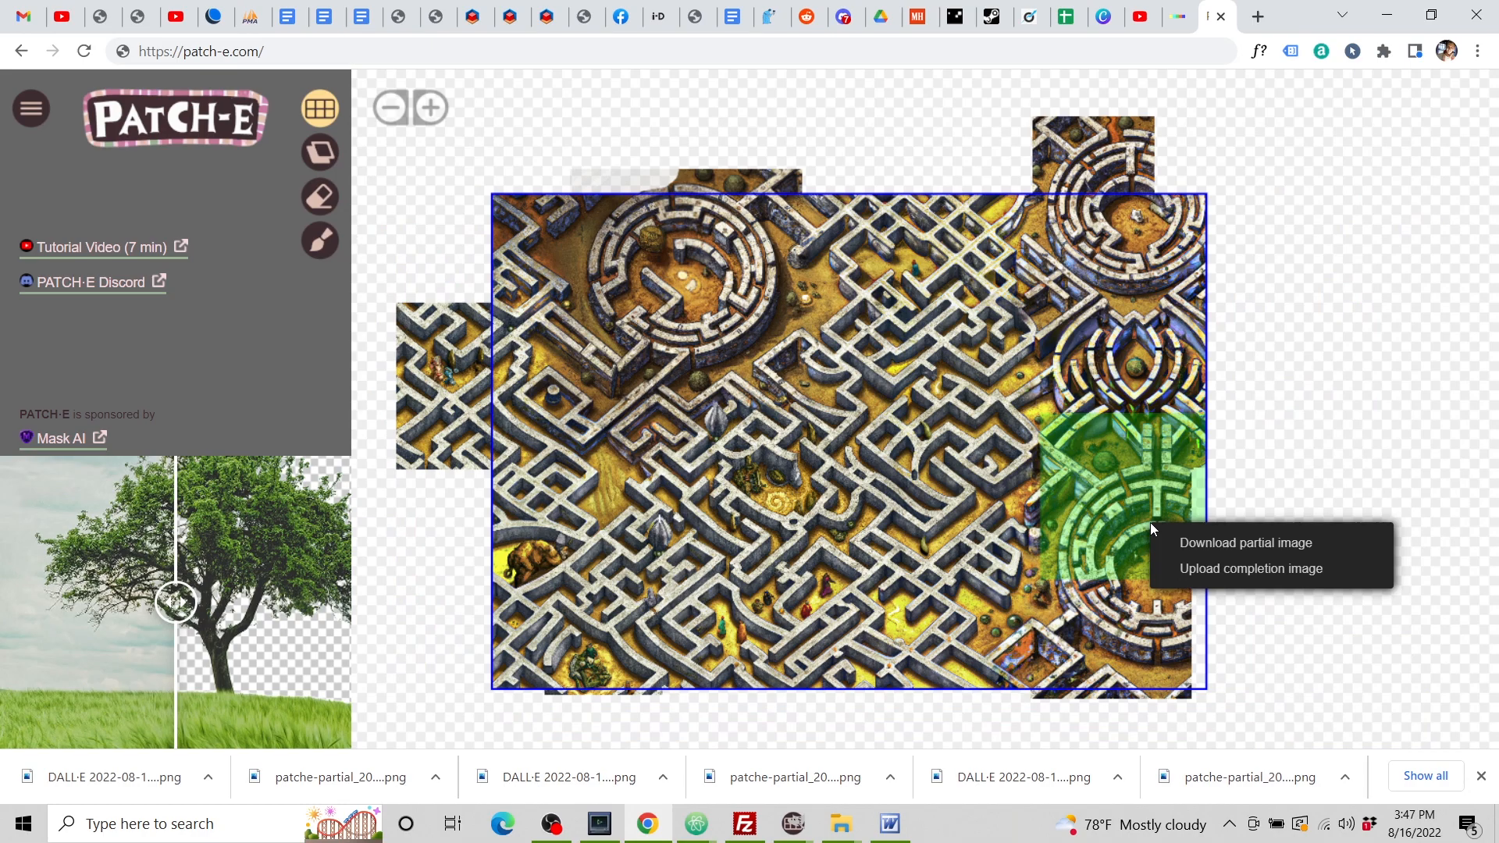
pyautogui.click(1254, 540)
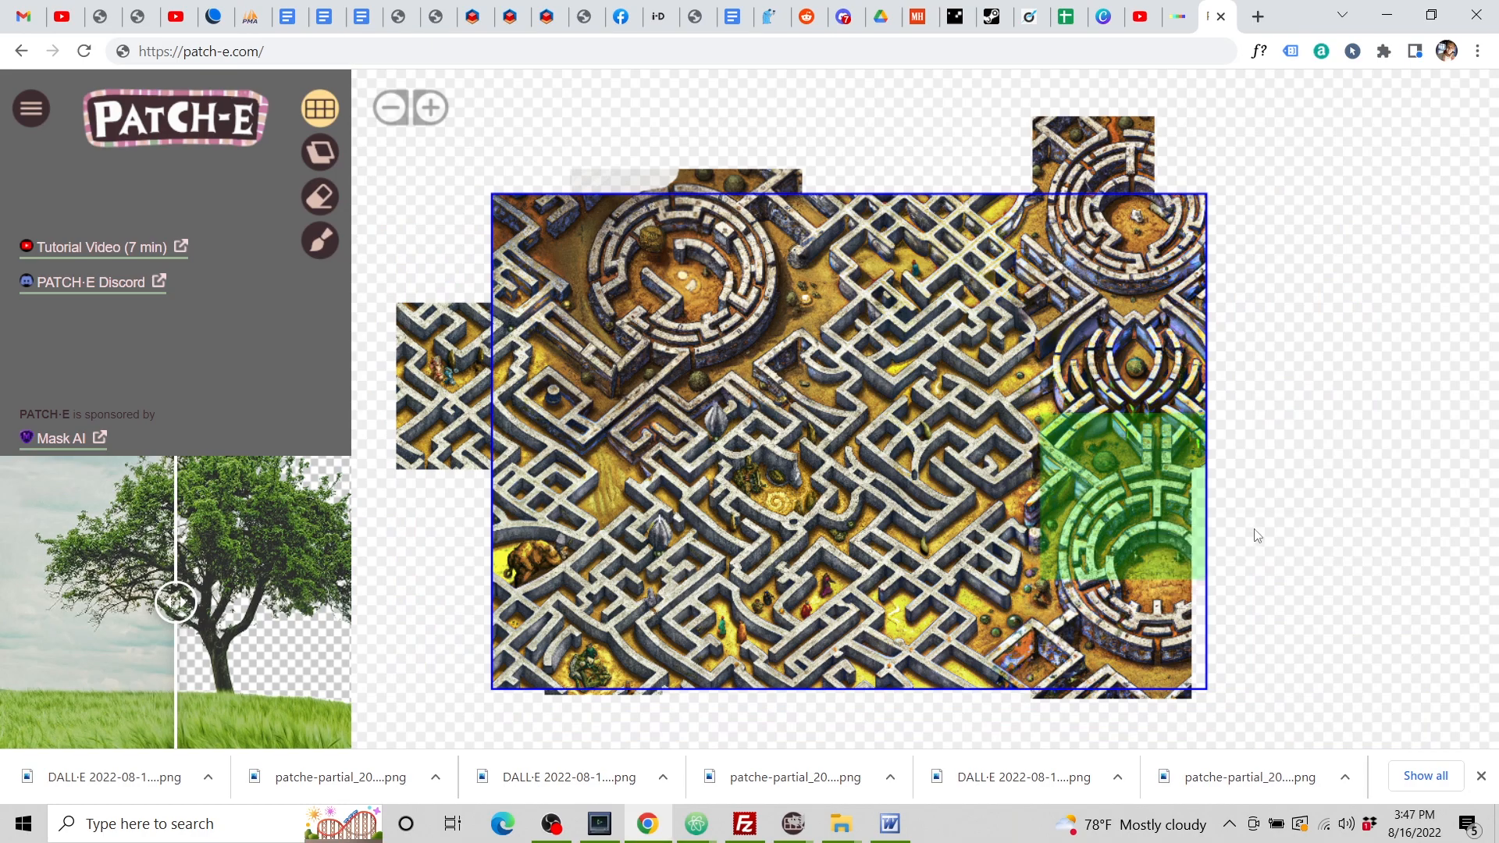
pyautogui.click(1182, 17)
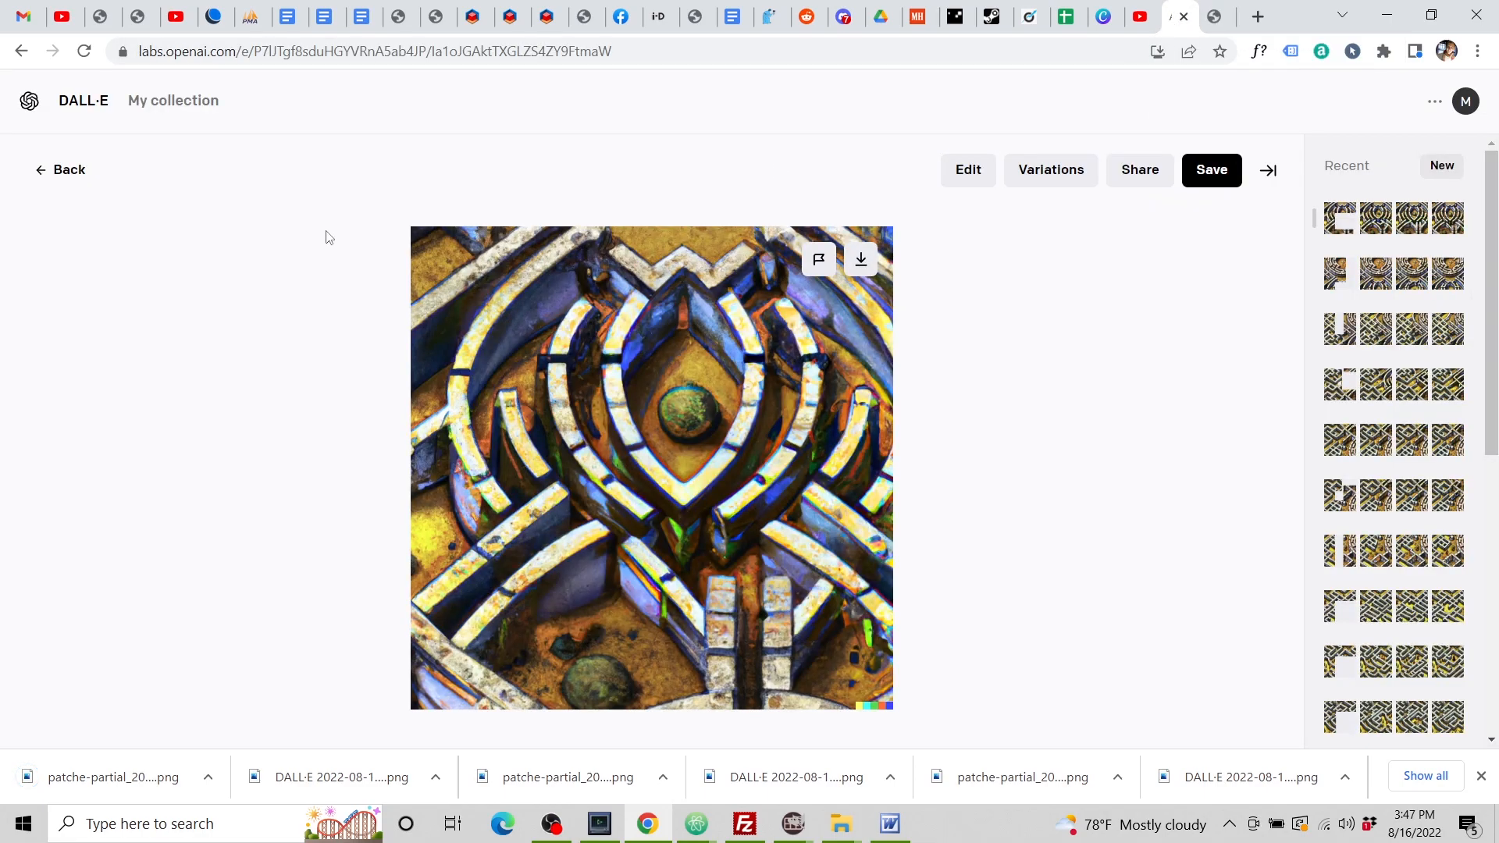
pyautogui.click(66, 172)
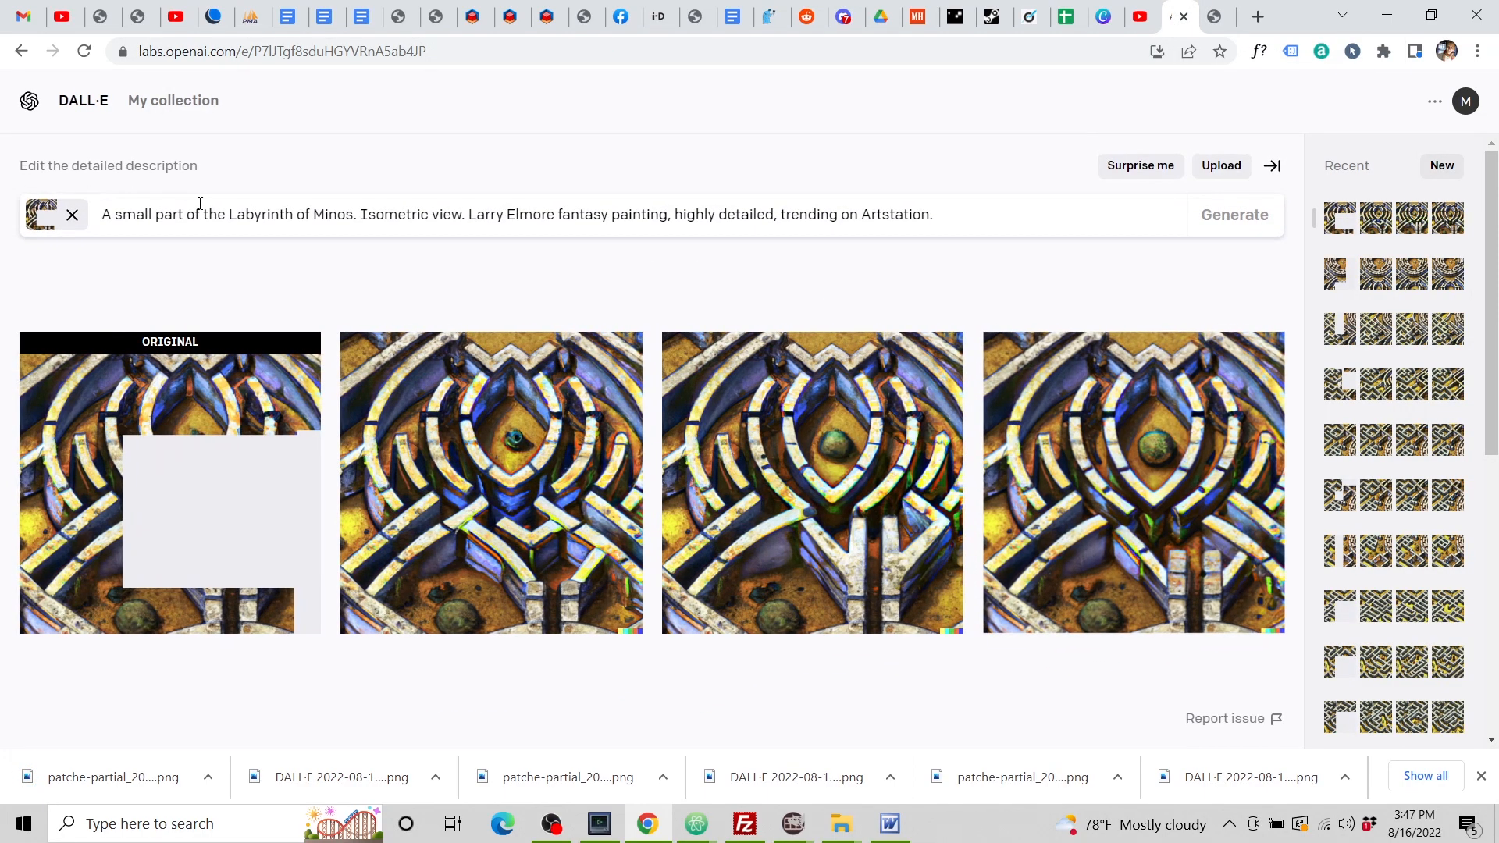
pyautogui.click(1222, 171)
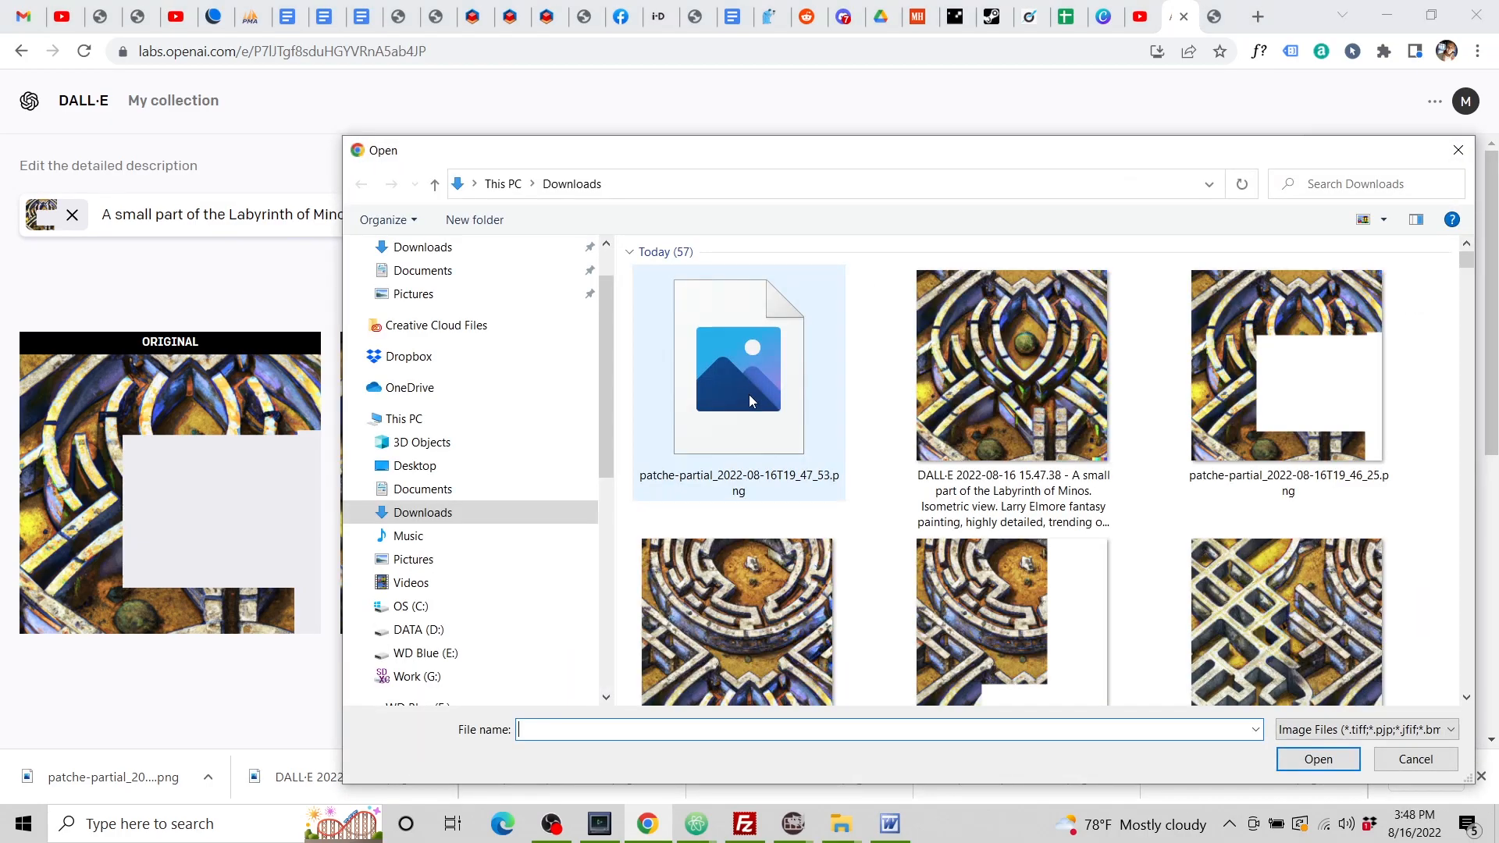
pyautogui.click(770, 429)
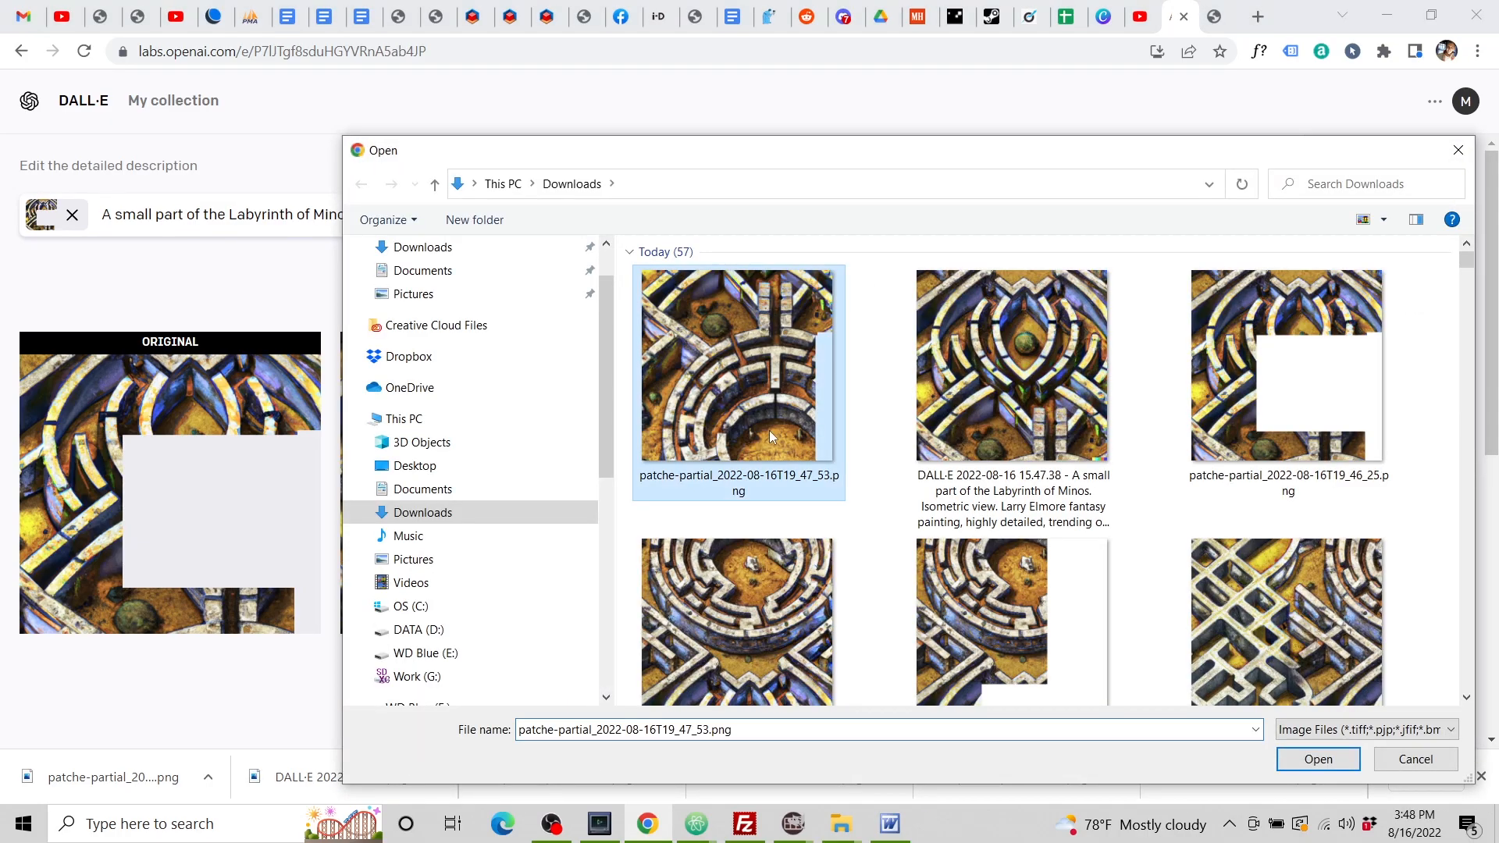
pyautogui.click(1302, 759)
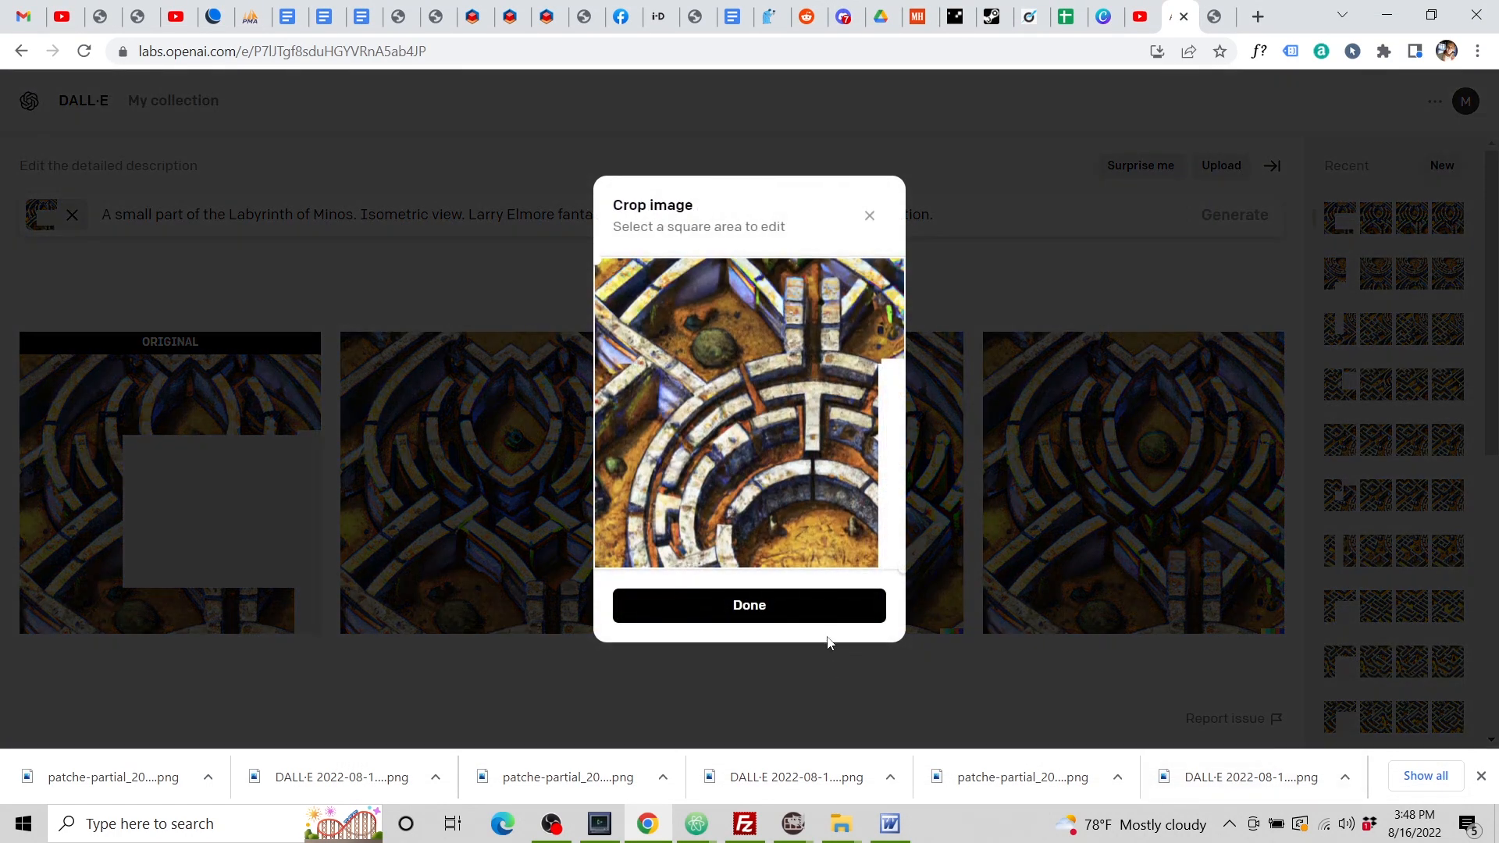
pyautogui.click(815, 615)
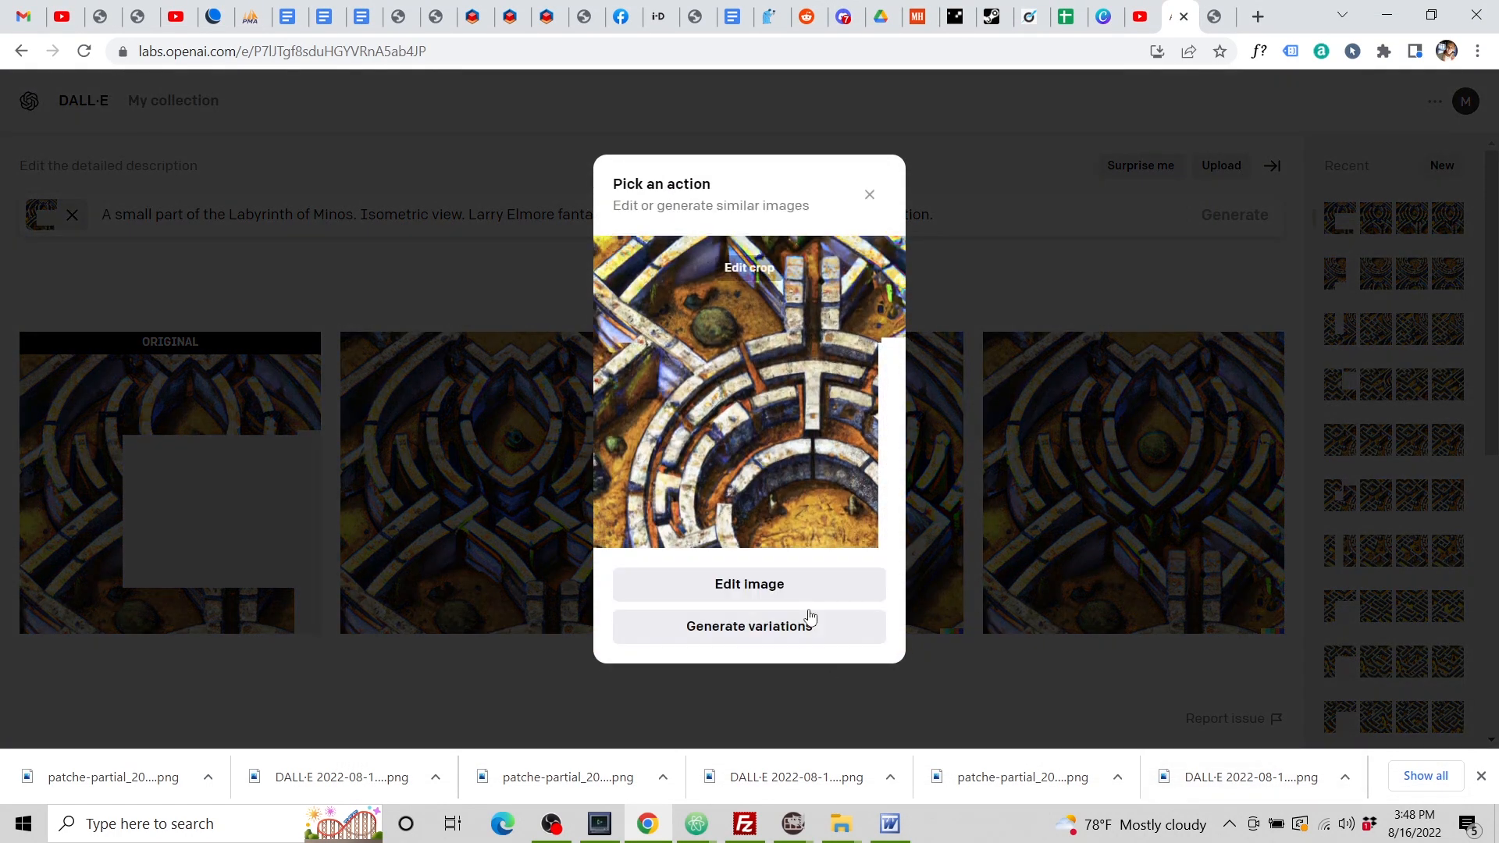
pyautogui.click(789, 587)
# Generate completions for the narrow gap with "A small part of the Labyrinth of Minos. Isometric view. Larry Elmore fantasy painting, highly detailed, trending on Artstation.".
pyautogui.click(697, 522)
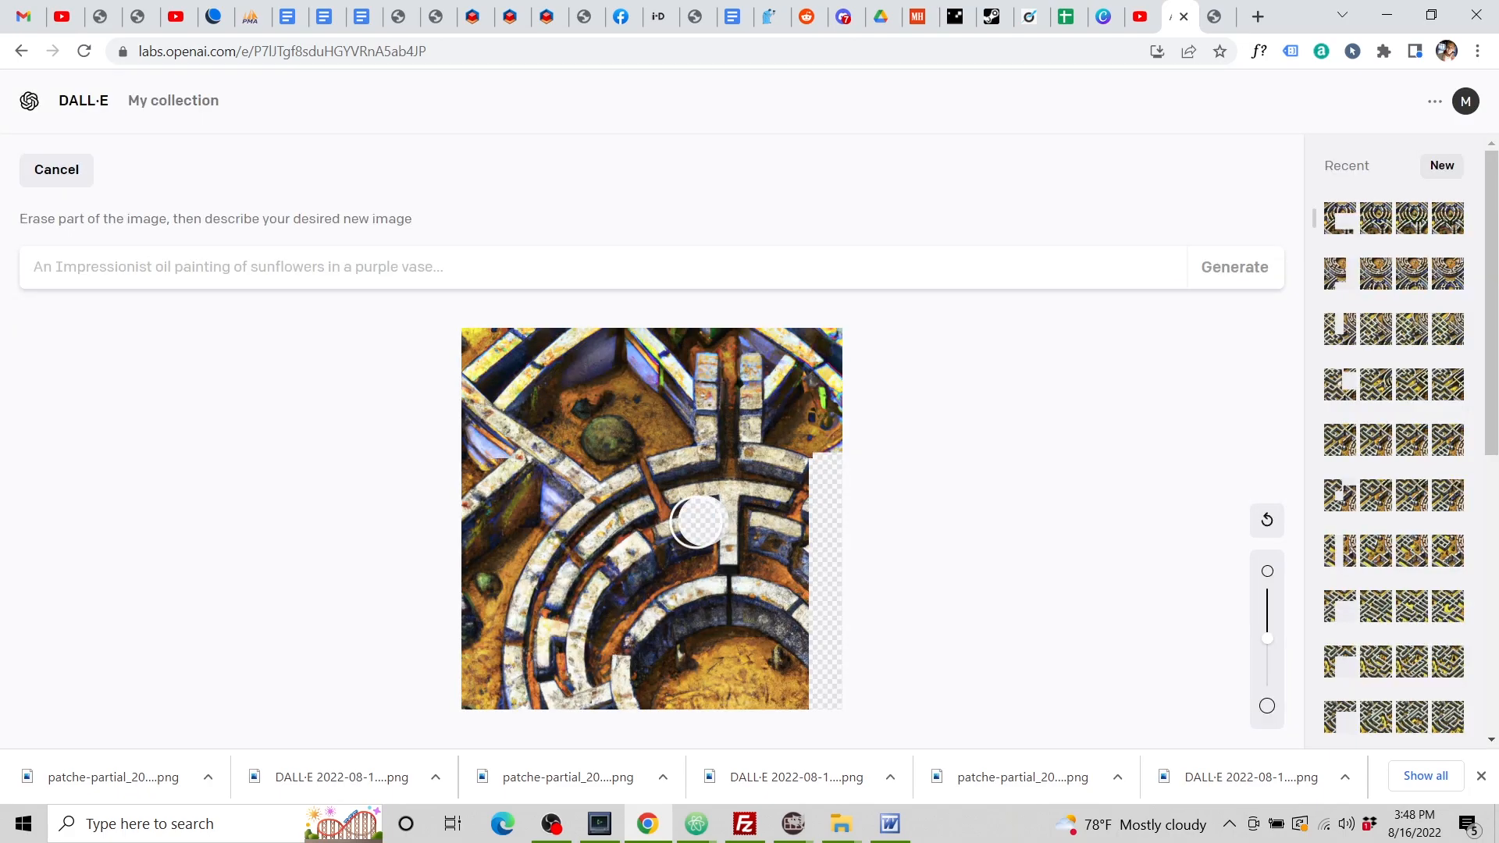
pyautogui.hotkey('ctrl', 'z')
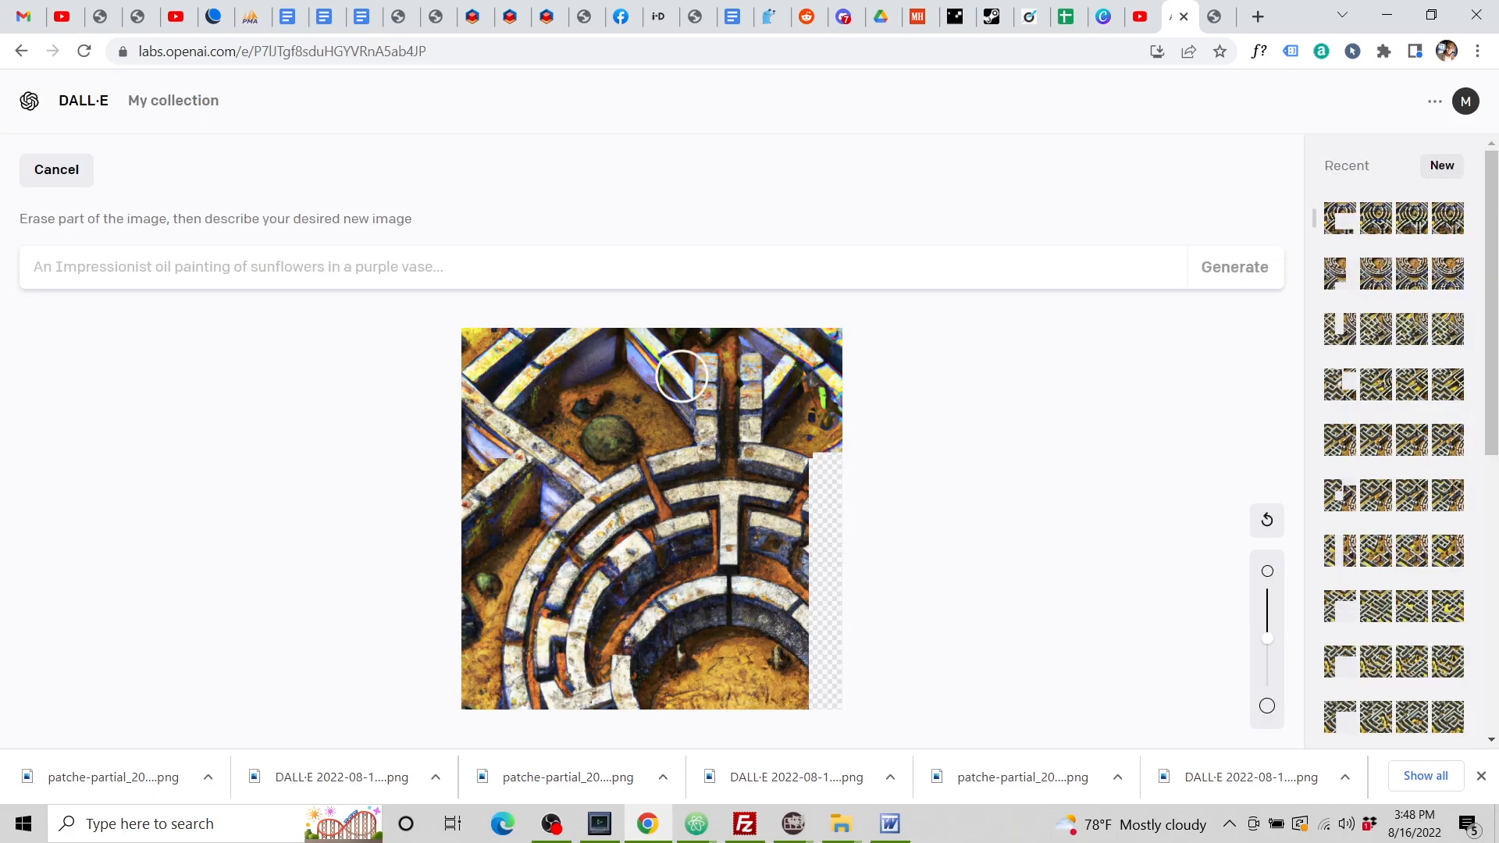
pyautogui.click(478, 273)
pyautogui.write('A small part of the Labyrinth of Minos. Isometric view. Larry Elmore fantasy painting, highly detailed, trending on Artstation.')
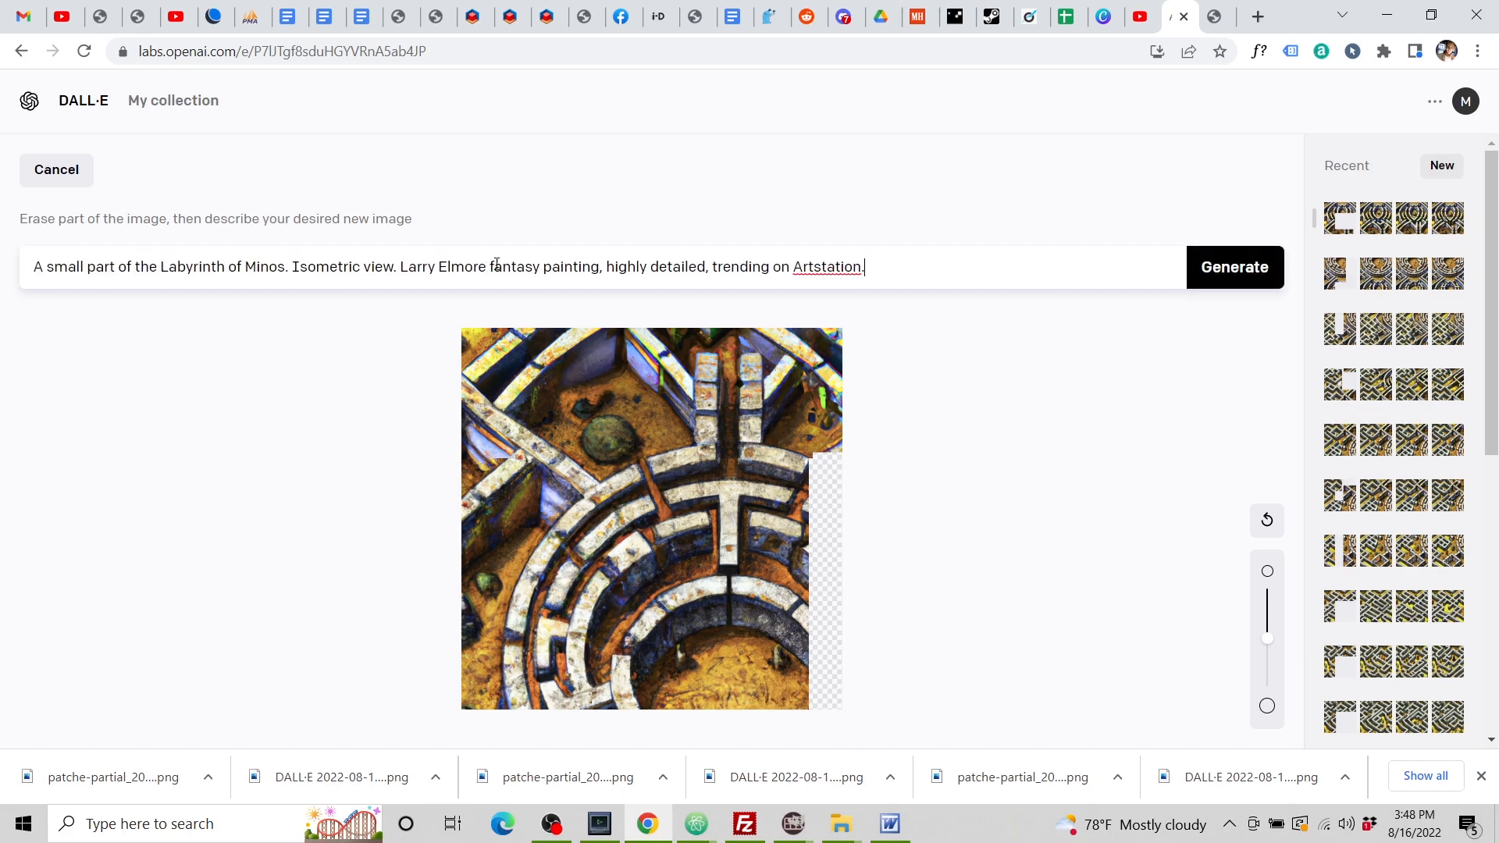
pyautogui.click(1220, 277)
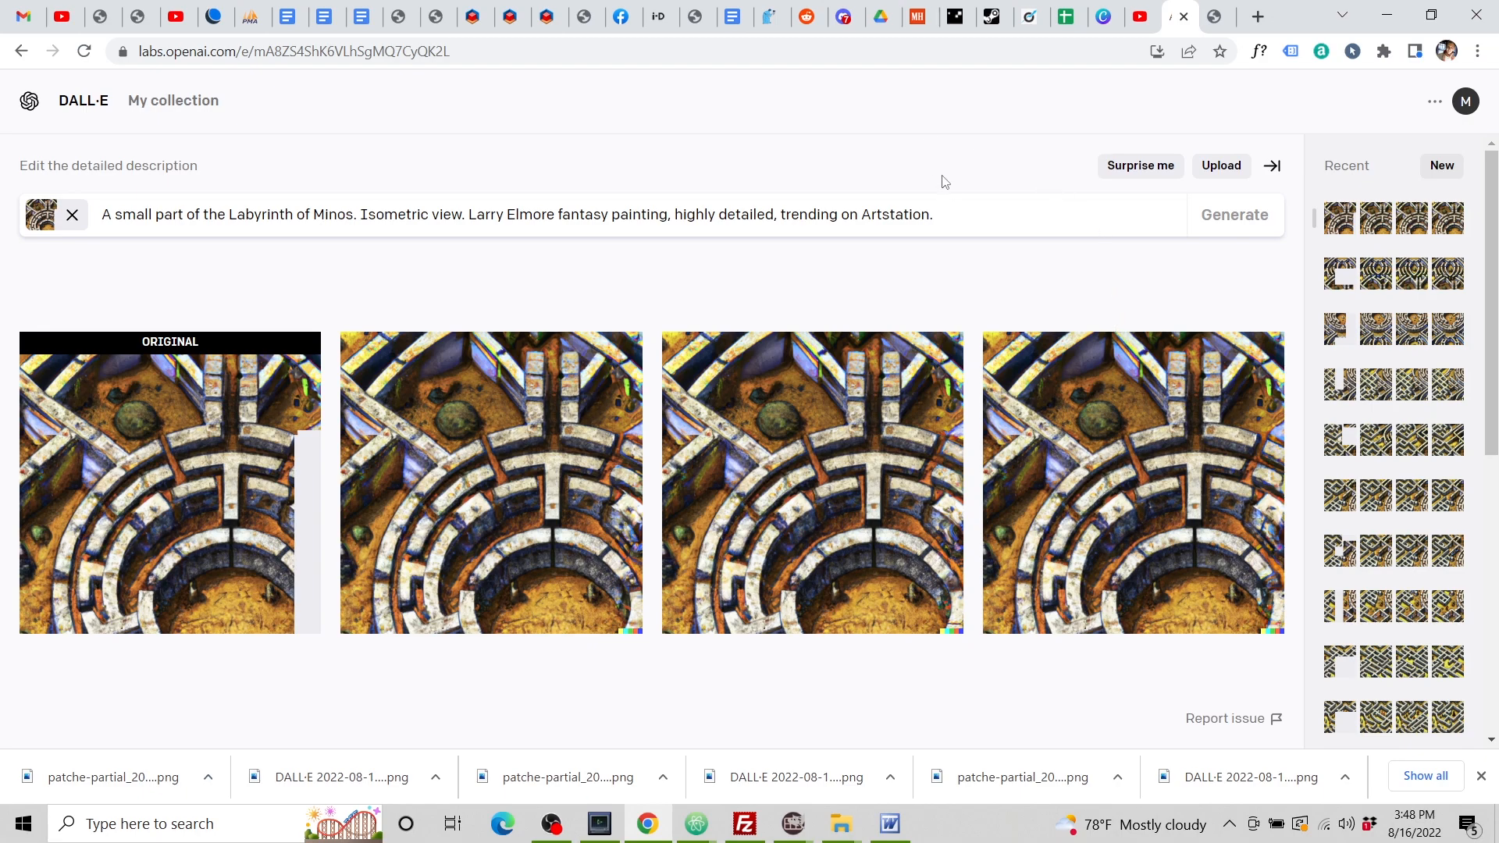
# Download the third variation and upload it in PATCH-E as the completion for the tile over the lower circular maze's upper half.
pyautogui.click(1188, 499)
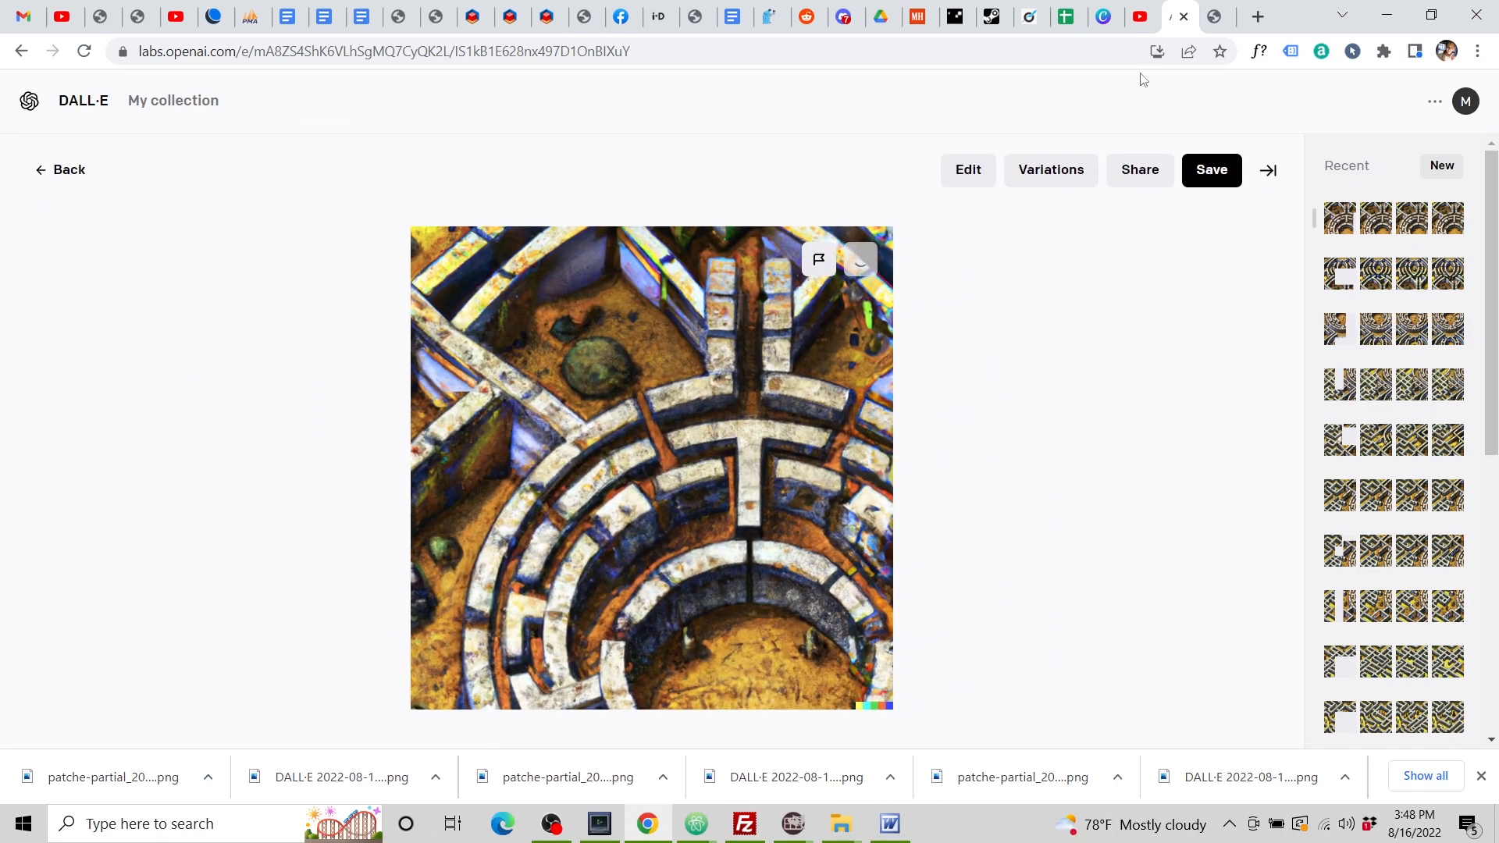
pyautogui.click(1210, 16)
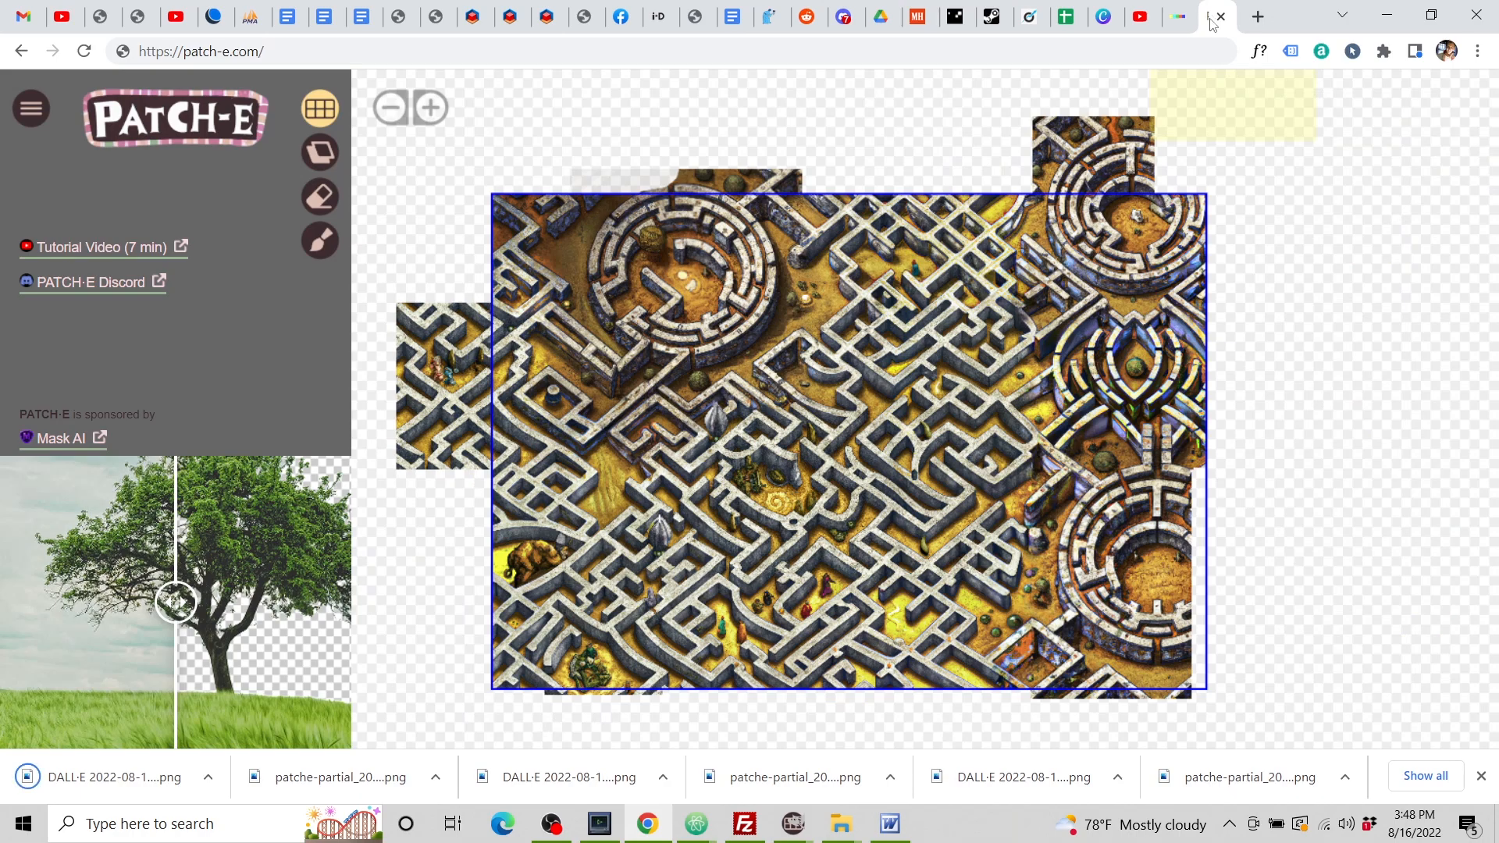
pyautogui.rightClick(1172, 514)
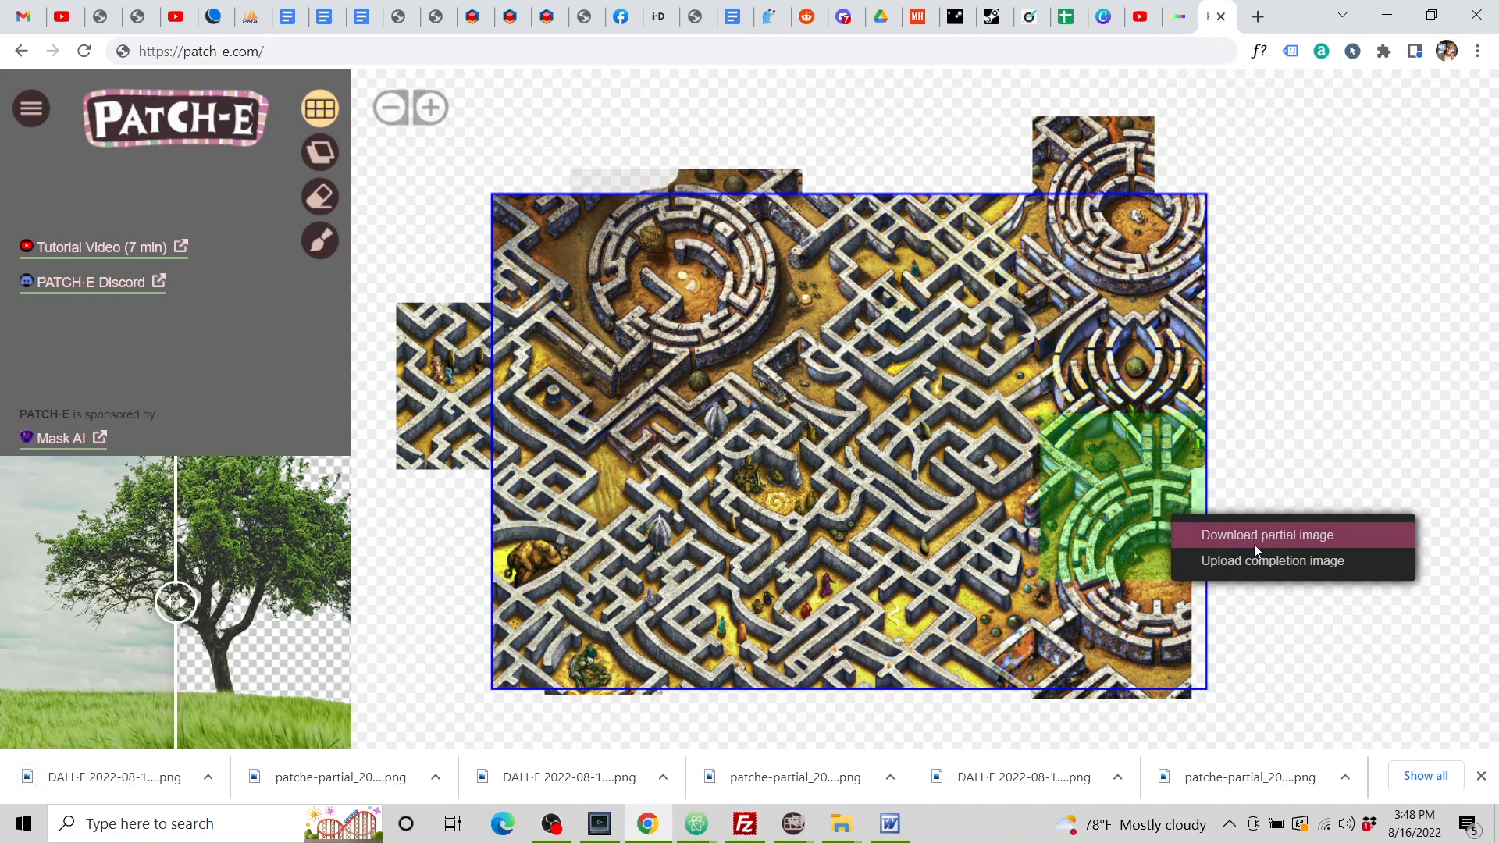
pyautogui.click(1272, 561)
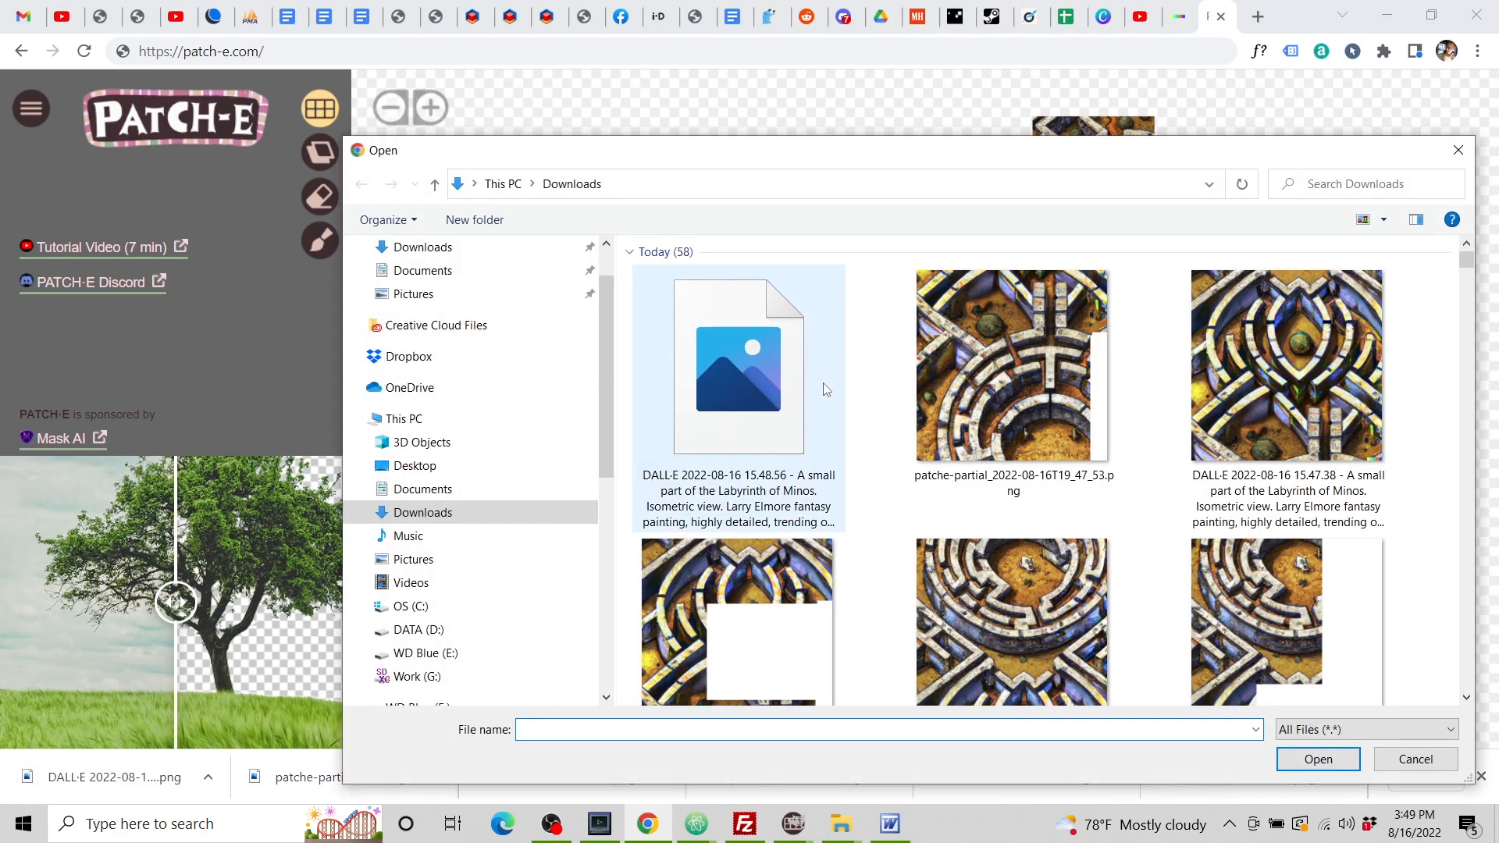
pyautogui.click(778, 374)
pyautogui.click(1316, 754)
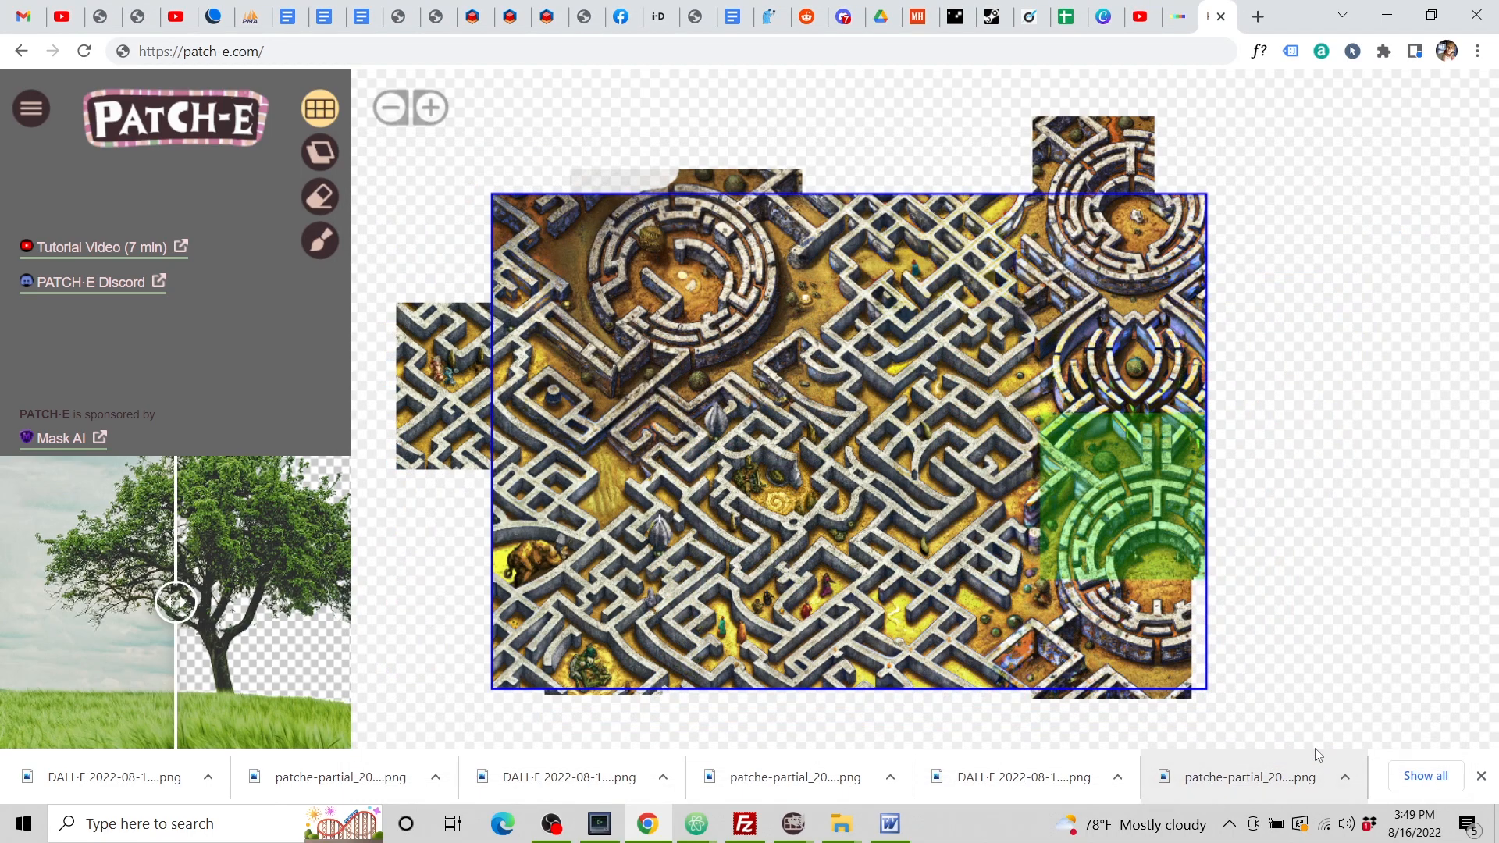
# Download the partial image of the tile over the lower circular maze's bottom half and upload it in DALL·E for full-crop editing.
pyautogui.rightClick(1151, 629)
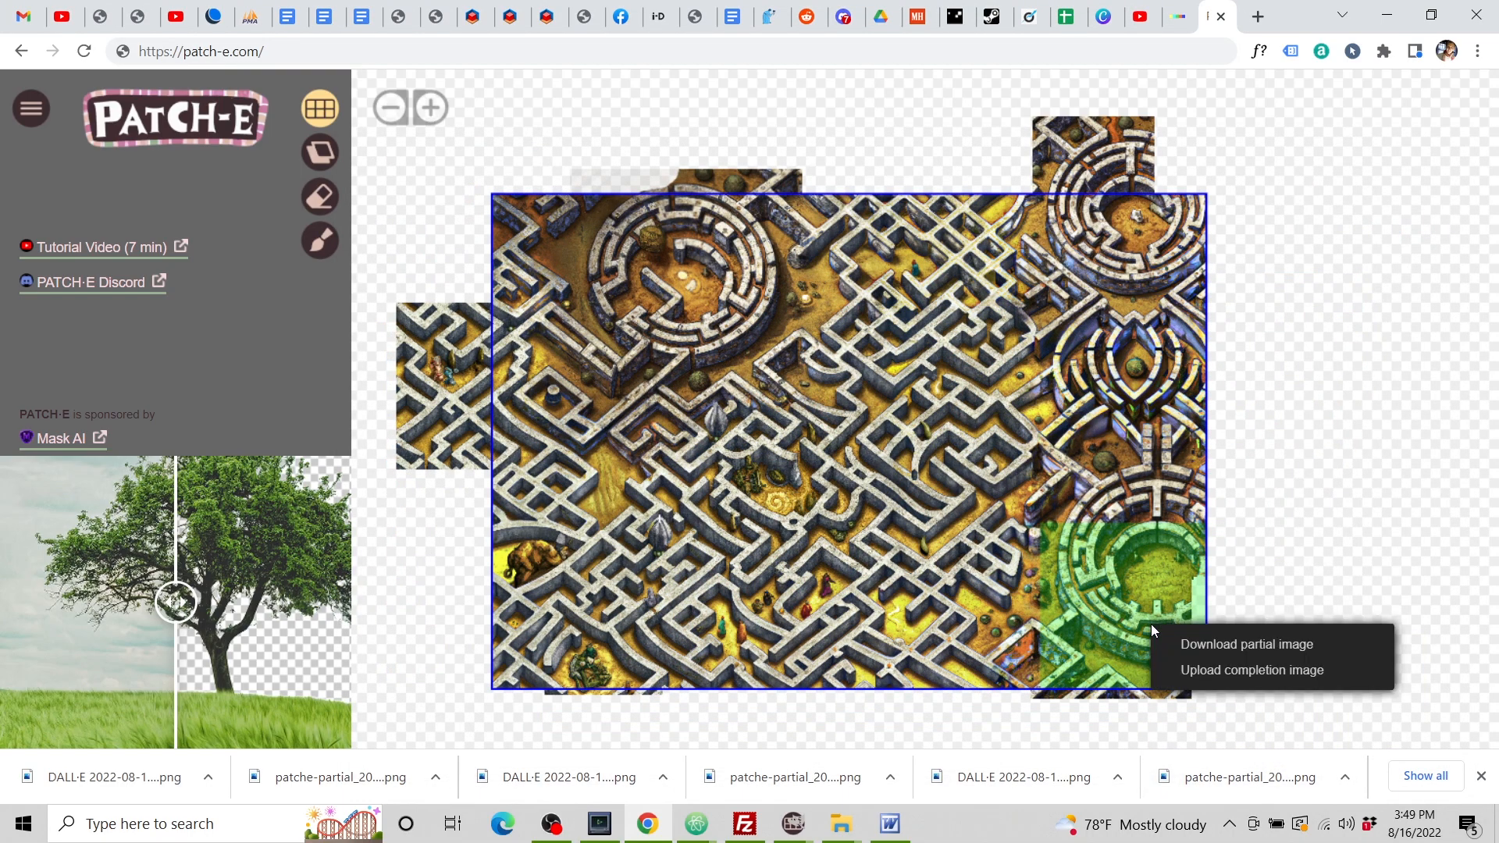
pyautogui.click(1224, 644)
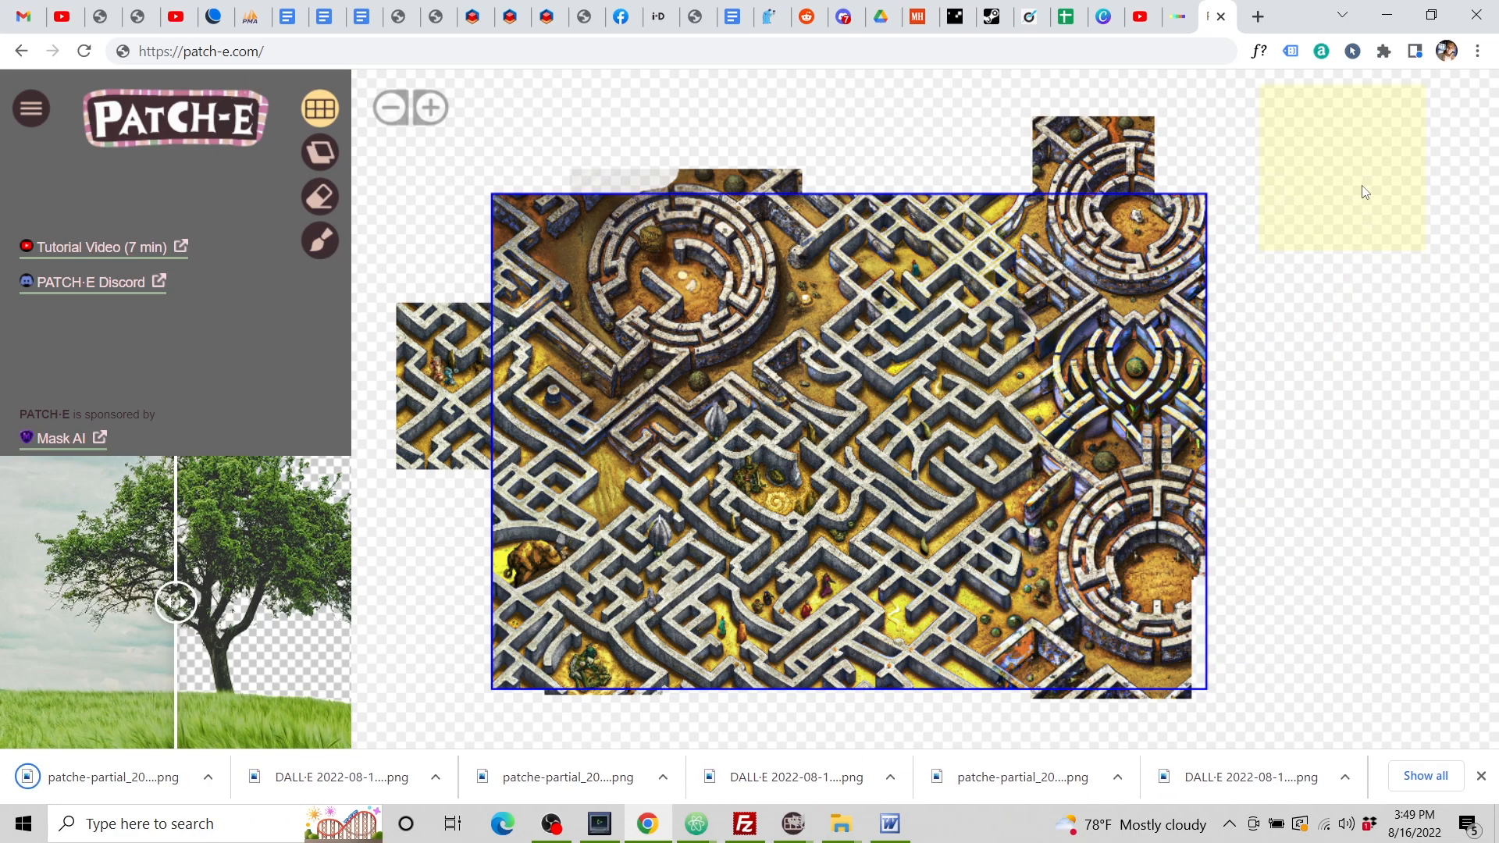
pyautogui.click(1178, 19)
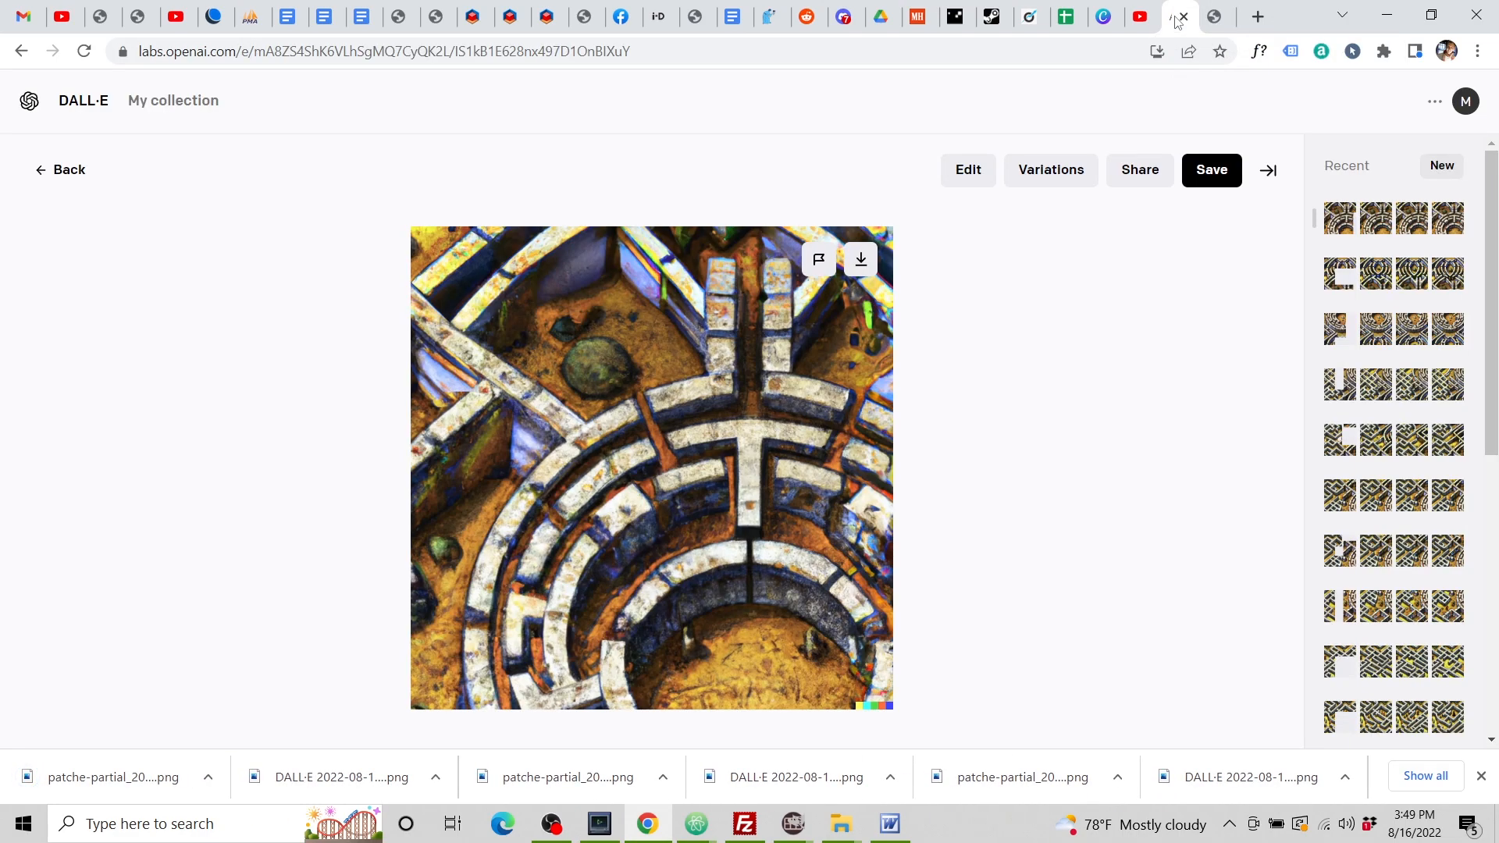
pyautogui.click(42, 176)
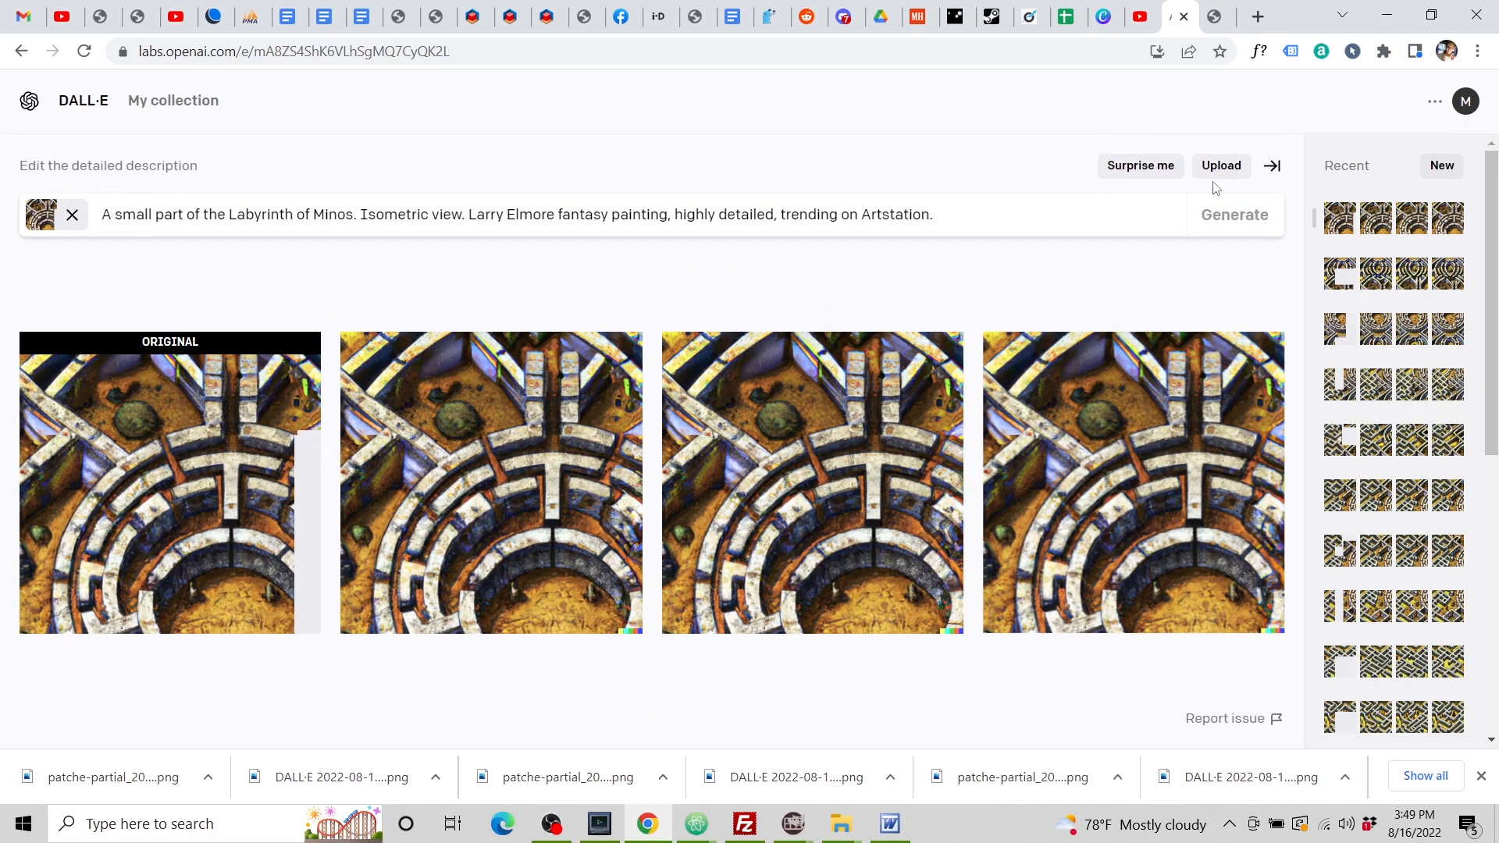
pyautogui.click(1221, 167)
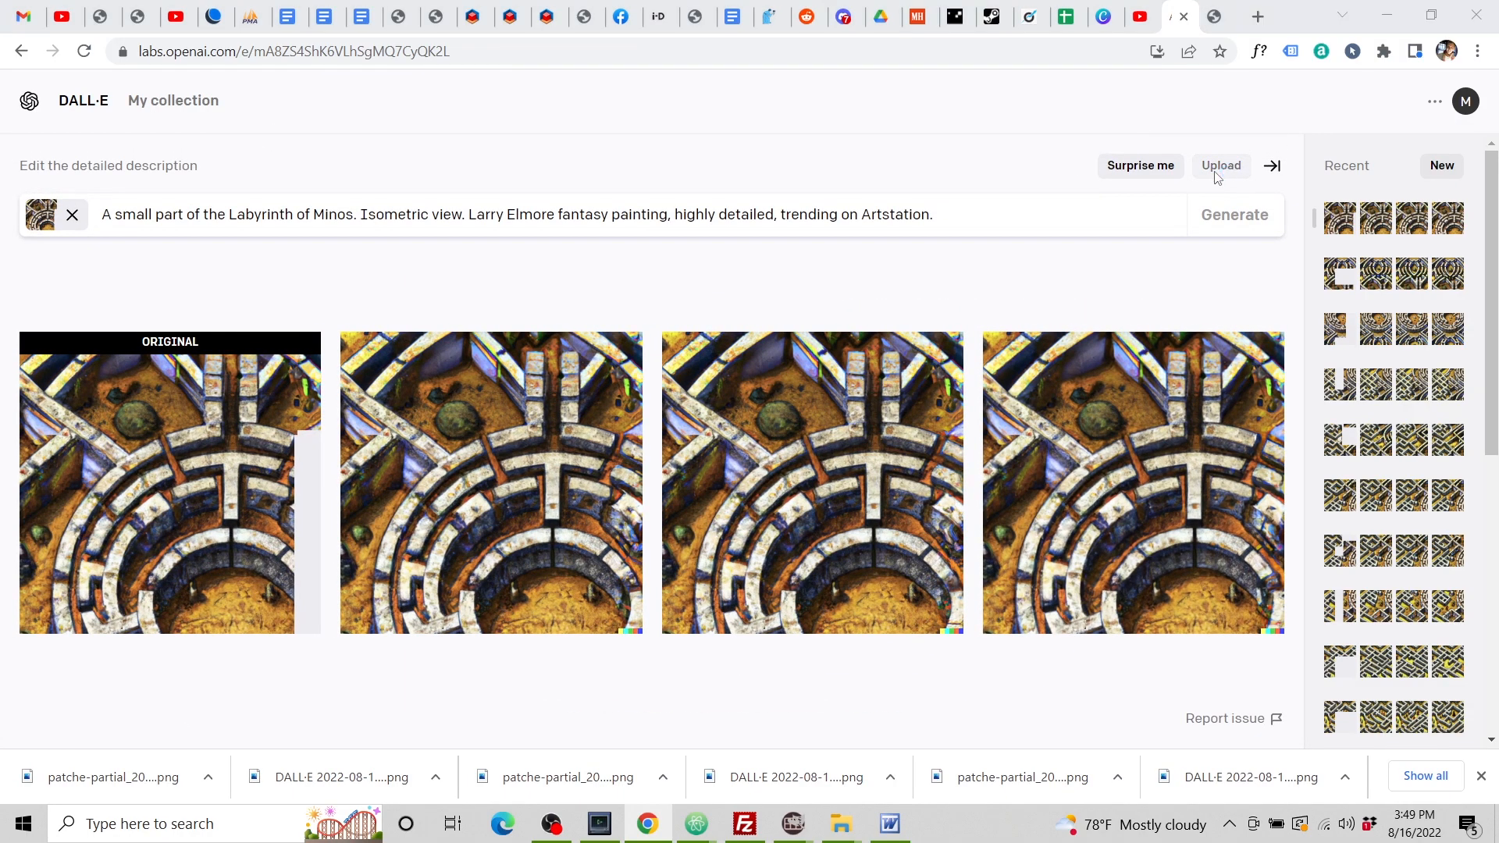
pyautogui.click(746, 366)
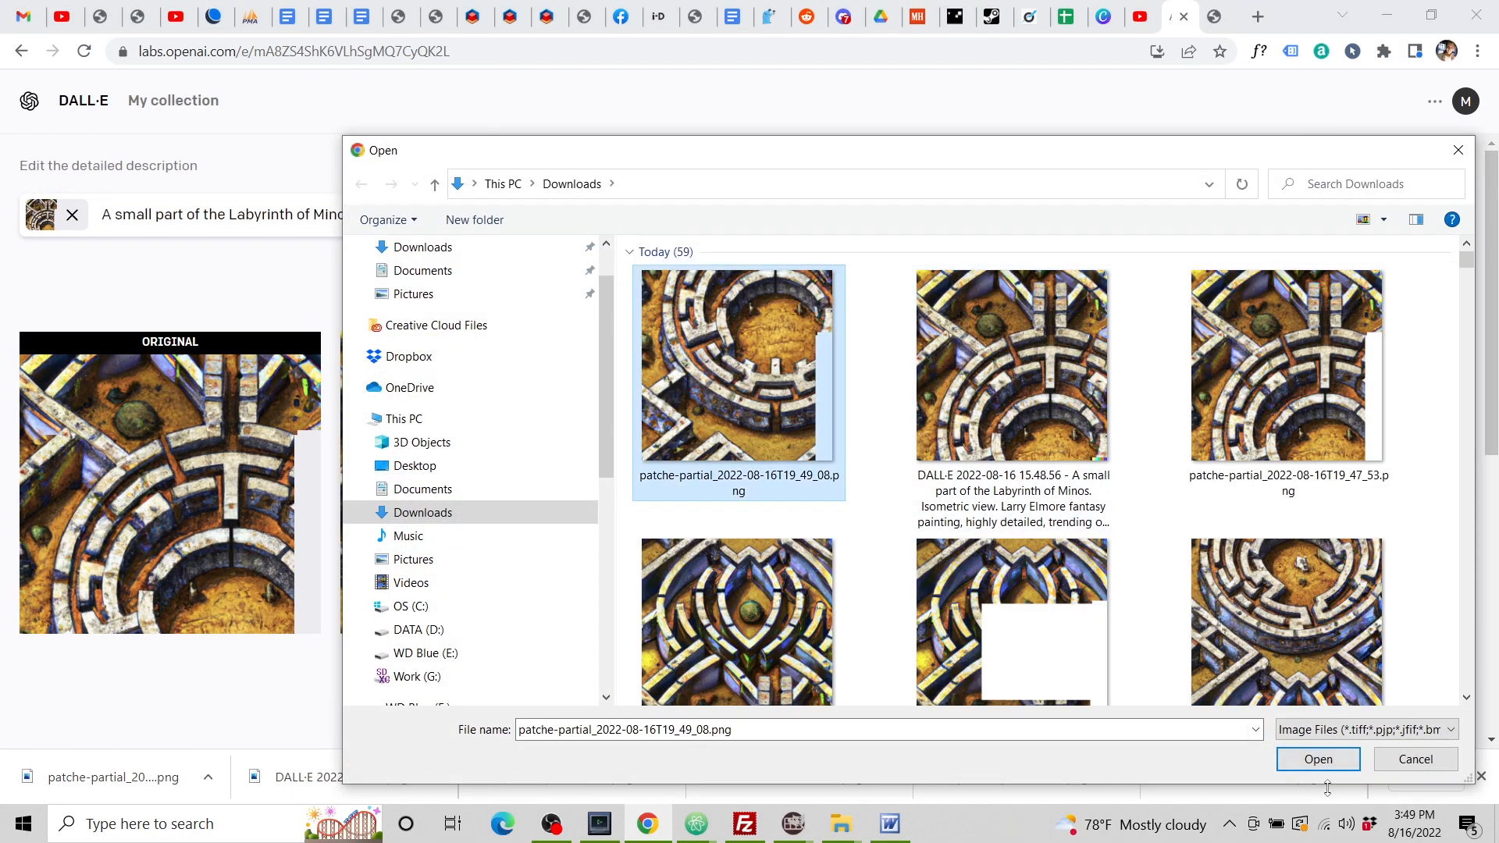
pyautogui.click(1318, 759)
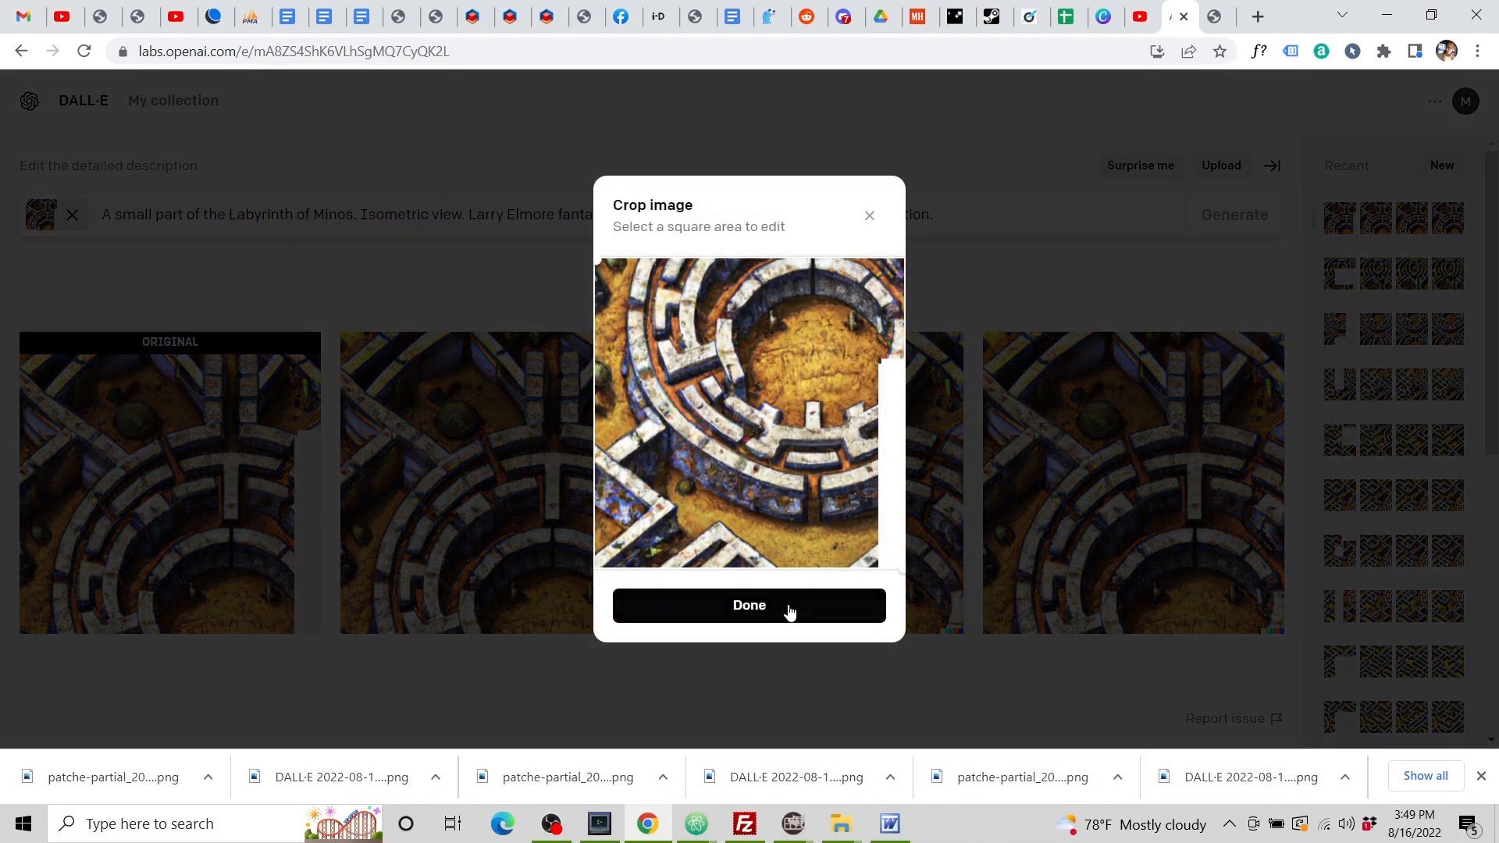
pyautogui.click(794, 608)
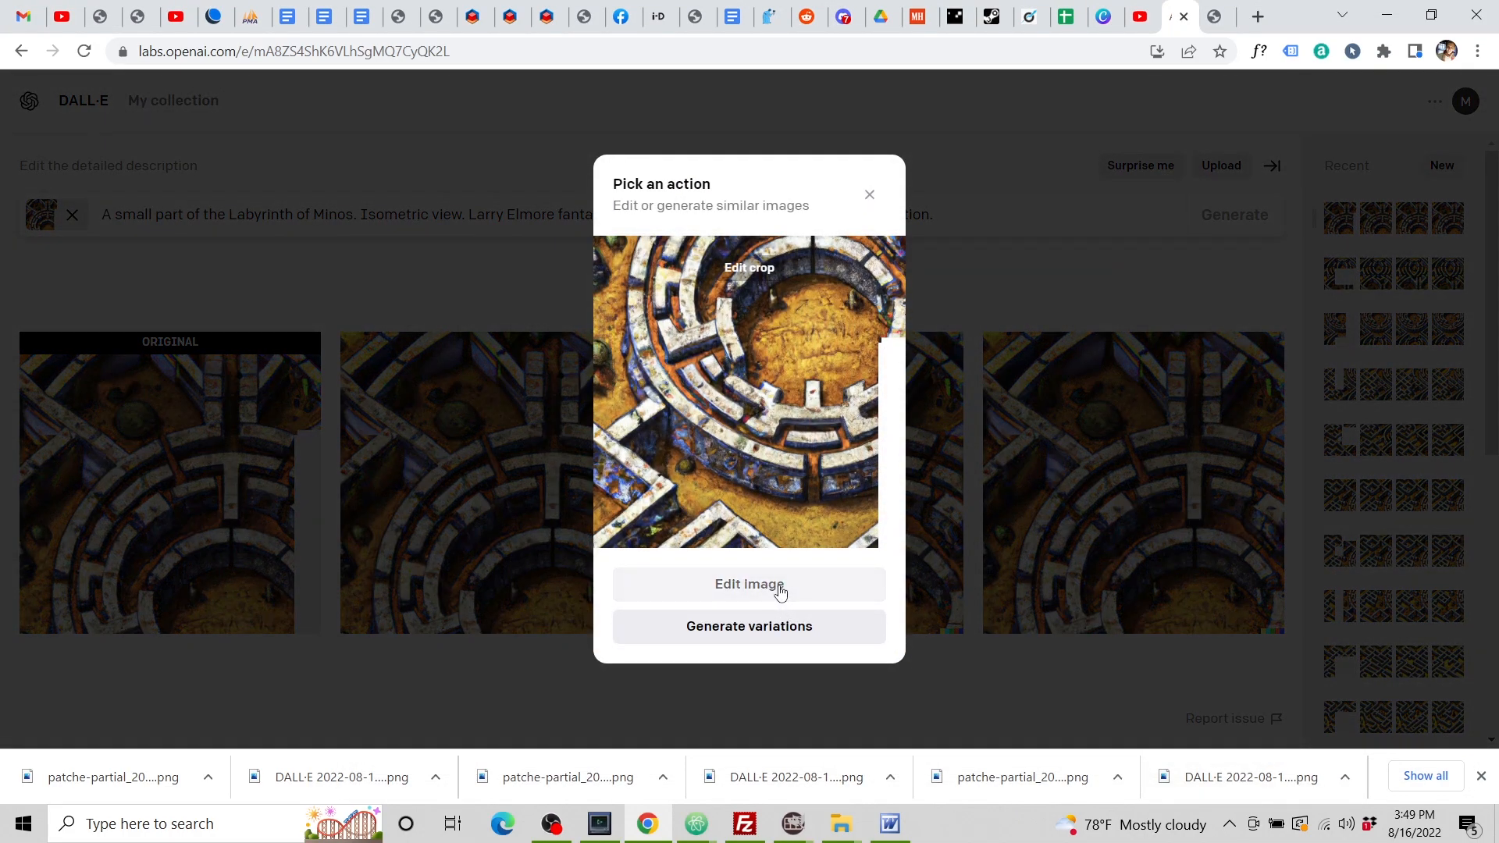
pyautogui.click(780, 591)
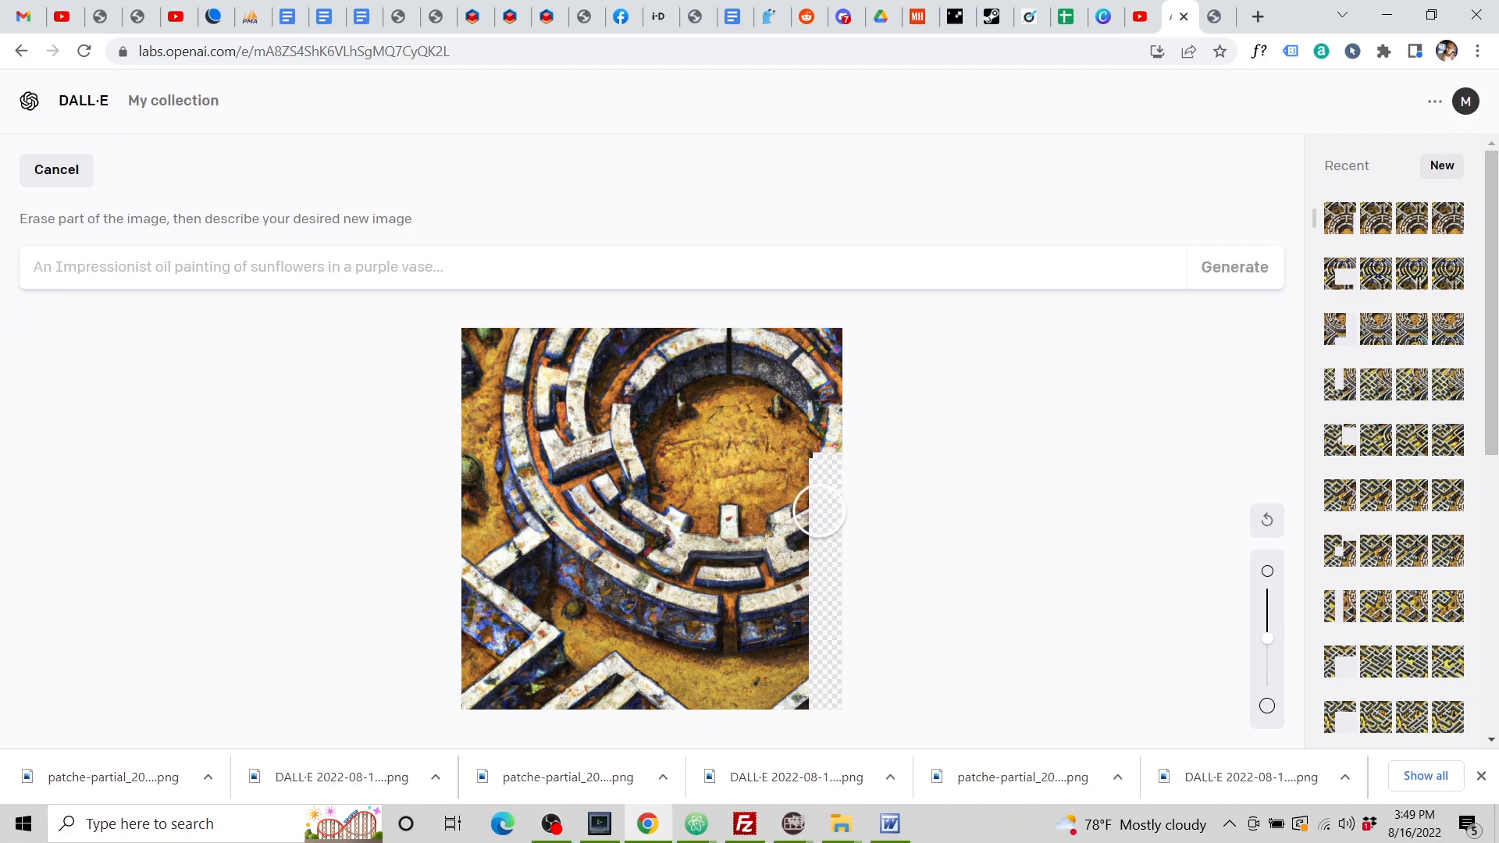
# Erase walls beside the gap and generate with "A small part of the Labyrinth of Minos. Isometric view. Larry Elmore fantasy painting, highly detailed, trending on Artstation.".
pyautogui.moveTo(825, 522)
pyautogui.mouseDown()
pyautogui.moveTo(789, 528)
pyautogui.moveTo(749, 606)
pyautogui.moveTo(756, 626)
pyautogui.moveTo(801, 573)
pyautogui.moveTo(813, 646)
pyautogui.moveTo(784, 706)
pyautogui.mouseUp()
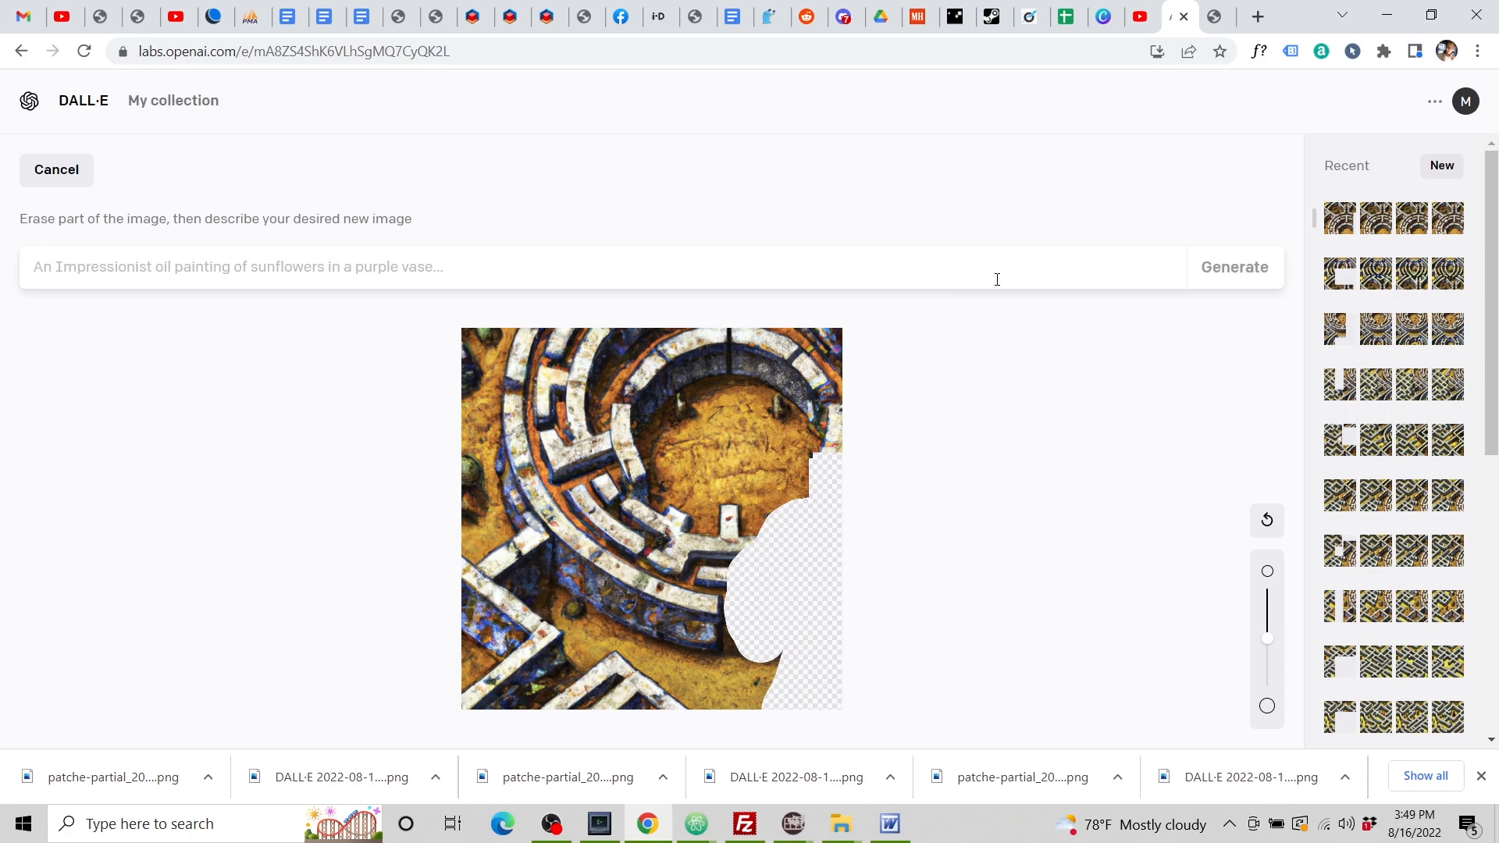
pyautogui.write('A small part of the Labyrinth of Minos. Isometric view. Larry Elmore fantasy painting, highly detailed, trending on Artstation.')
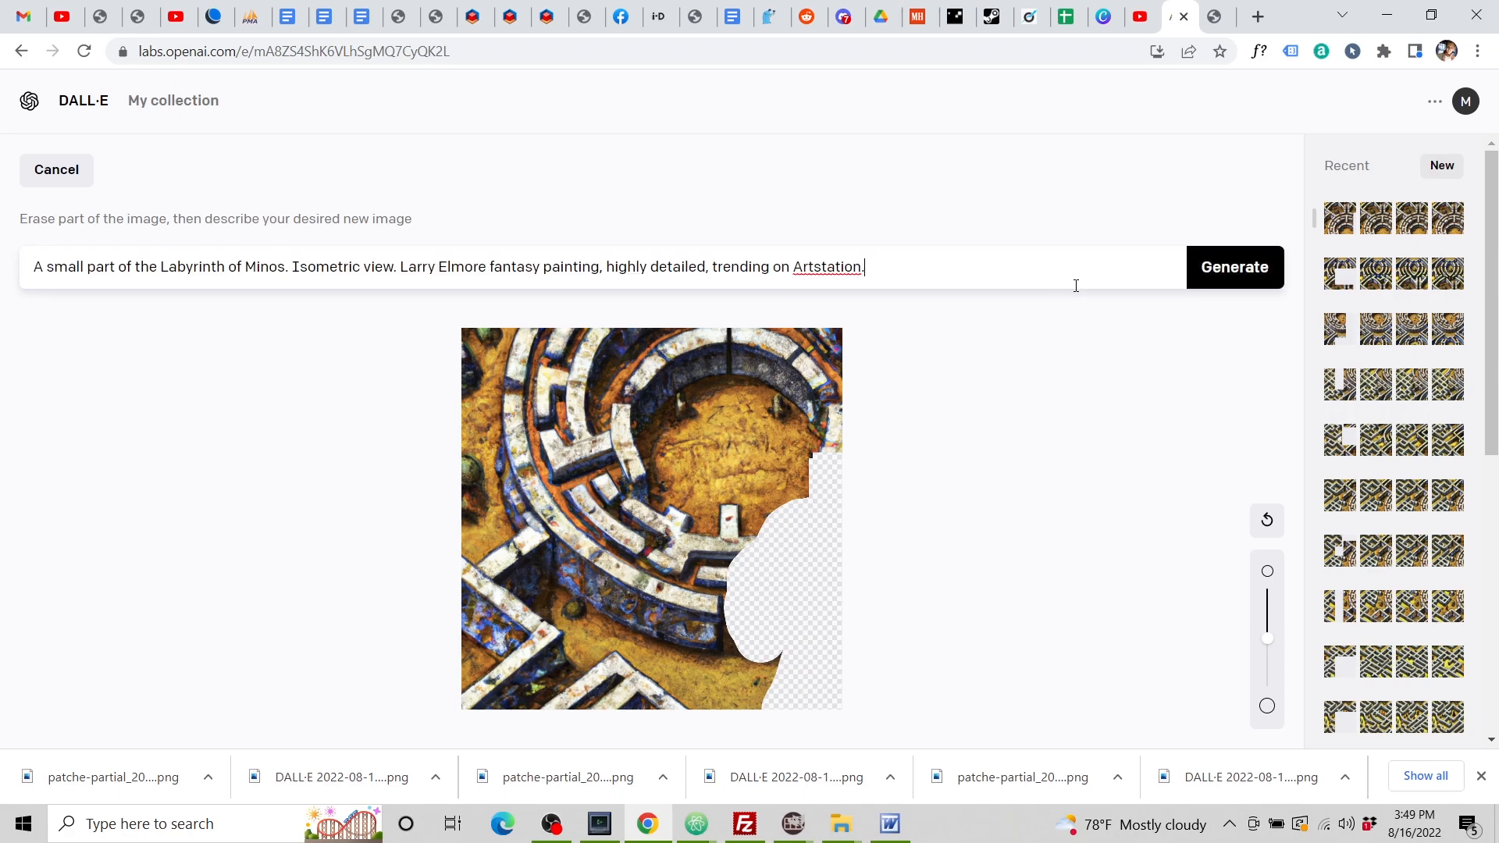
pyautogui.click(1205, 269)
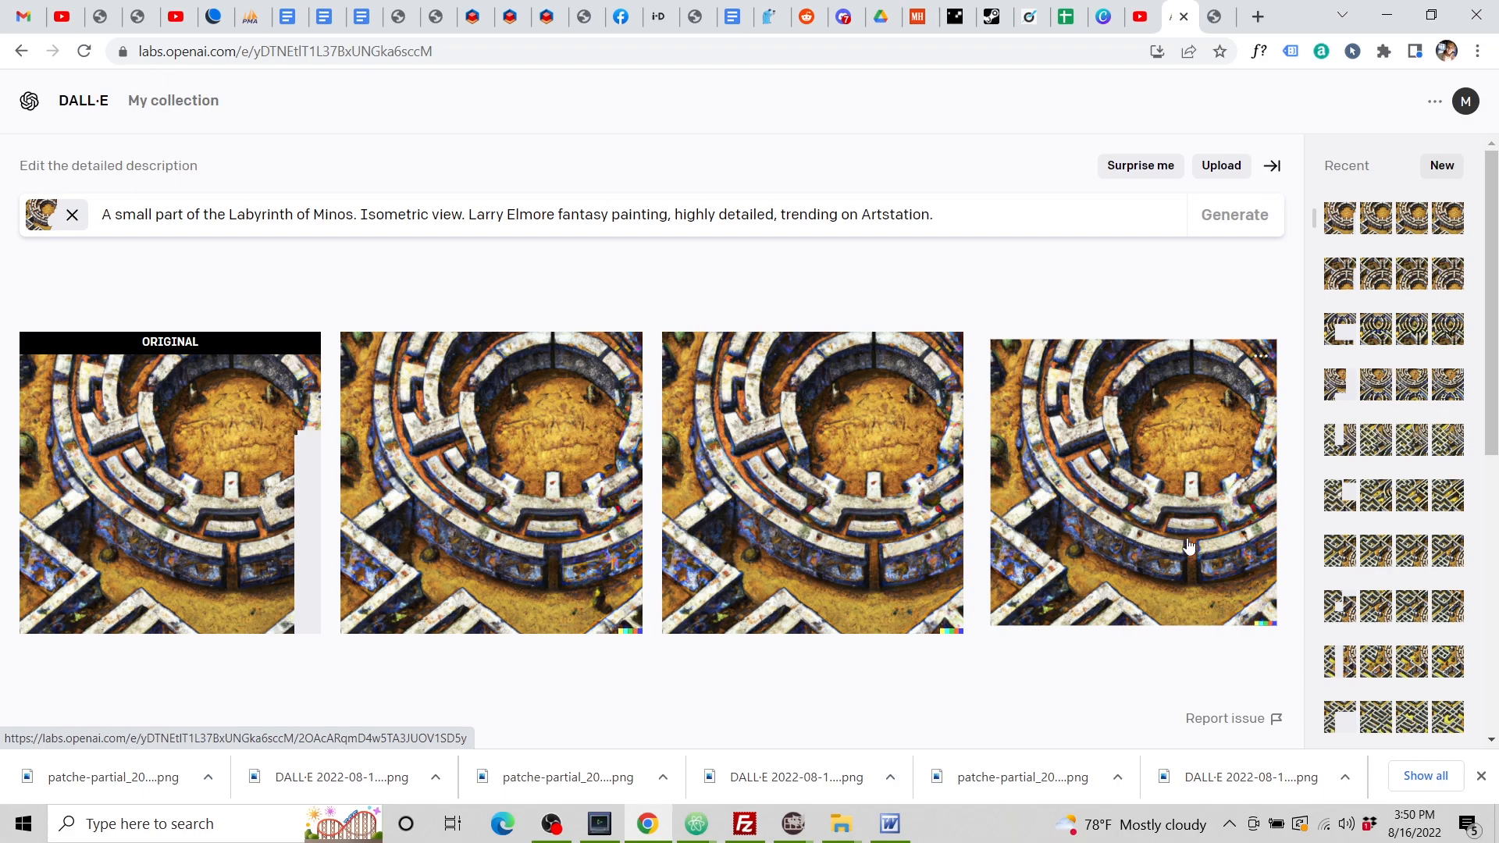
# Download the third variation and upload it in PATCH-E as the completion for the tile over the lower circular maze's bottom half.
pyautogui.click(1182, 503)
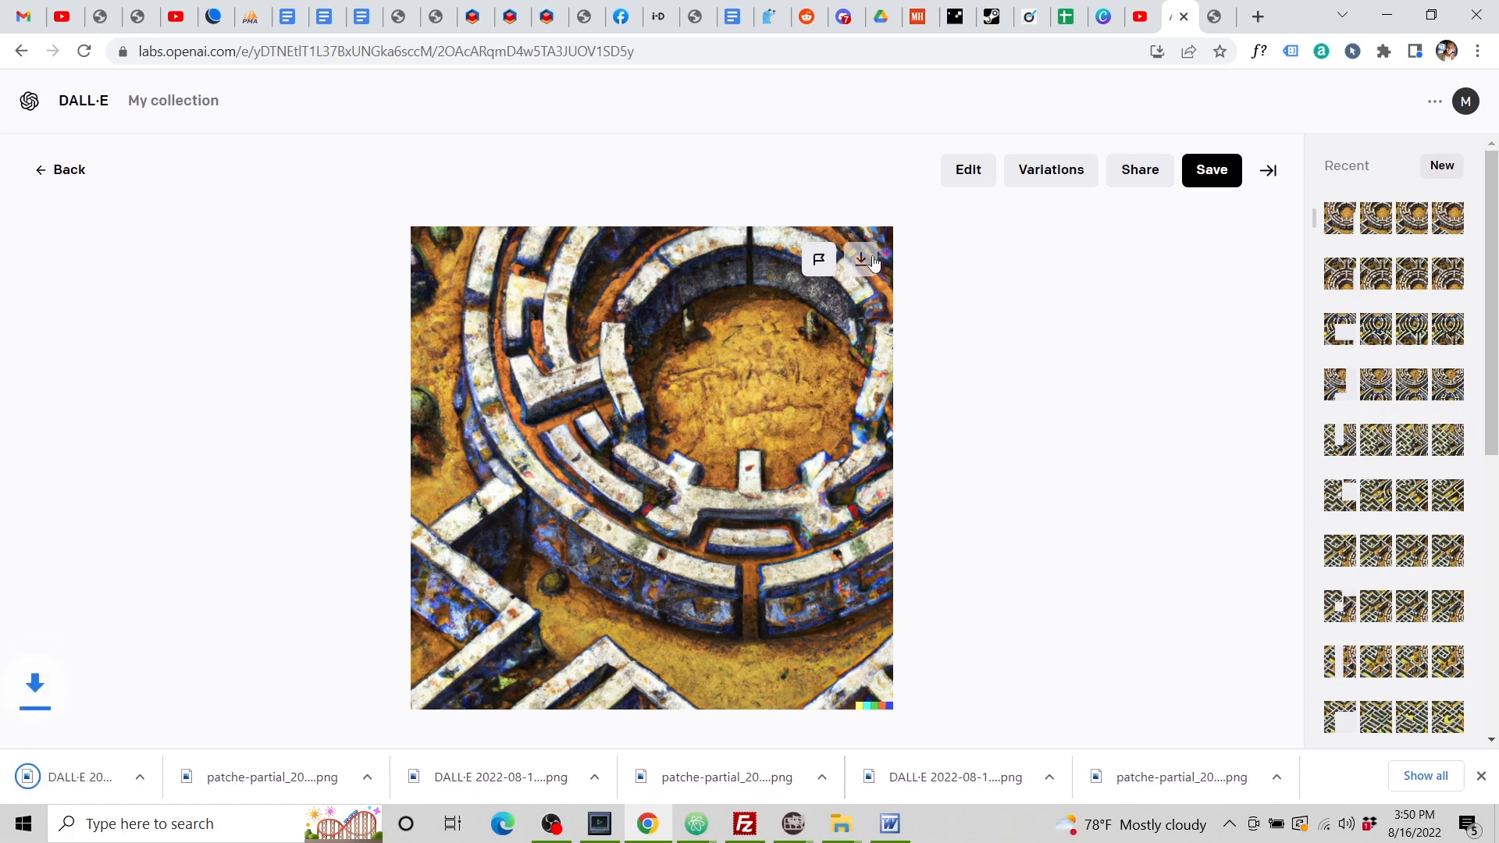
pyautogui.click(1214, 14)
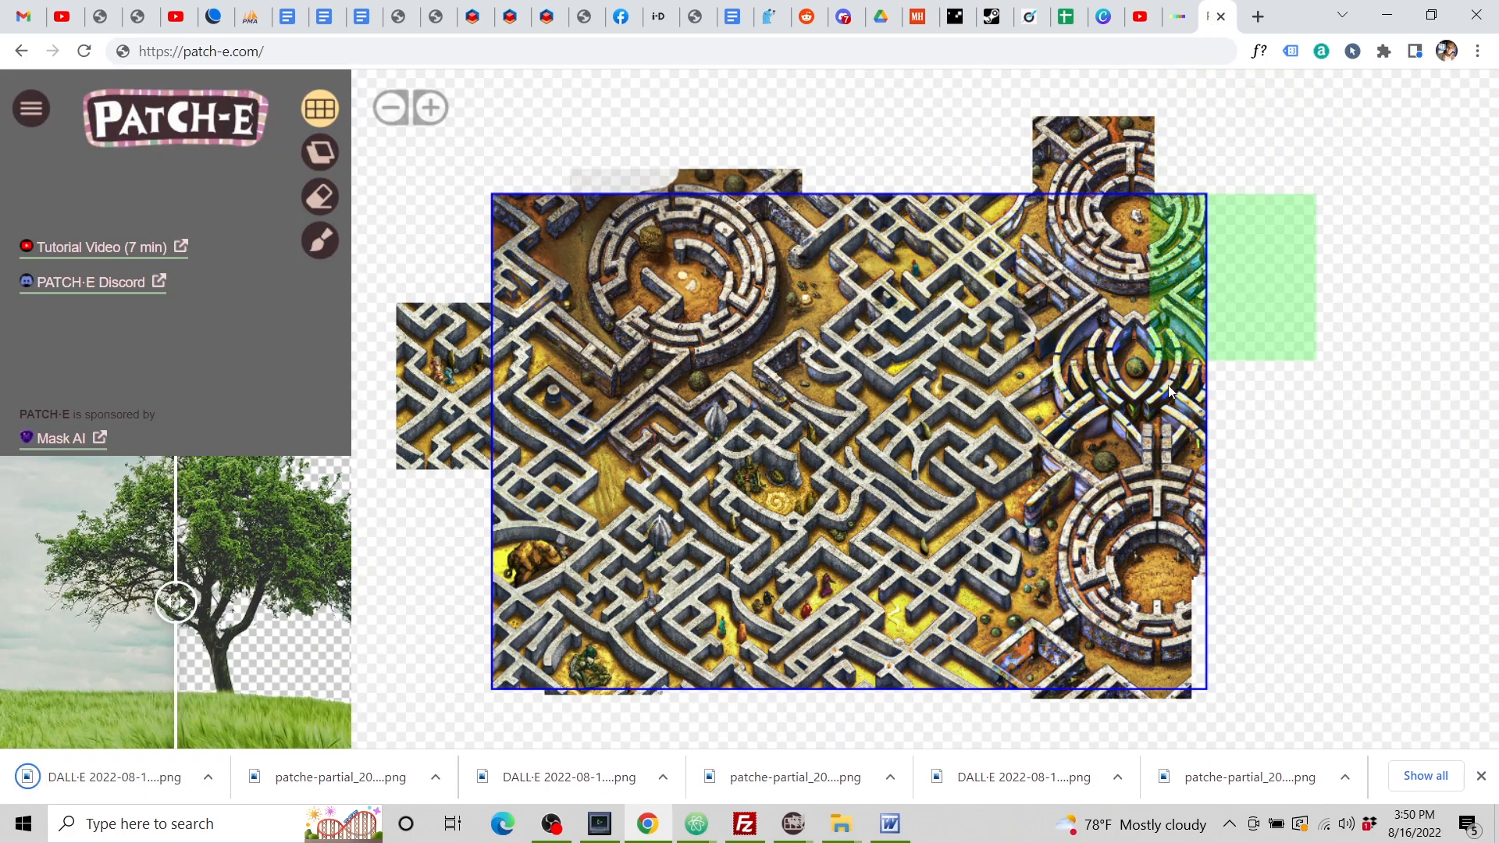
pyautogui.click(1175, 617)
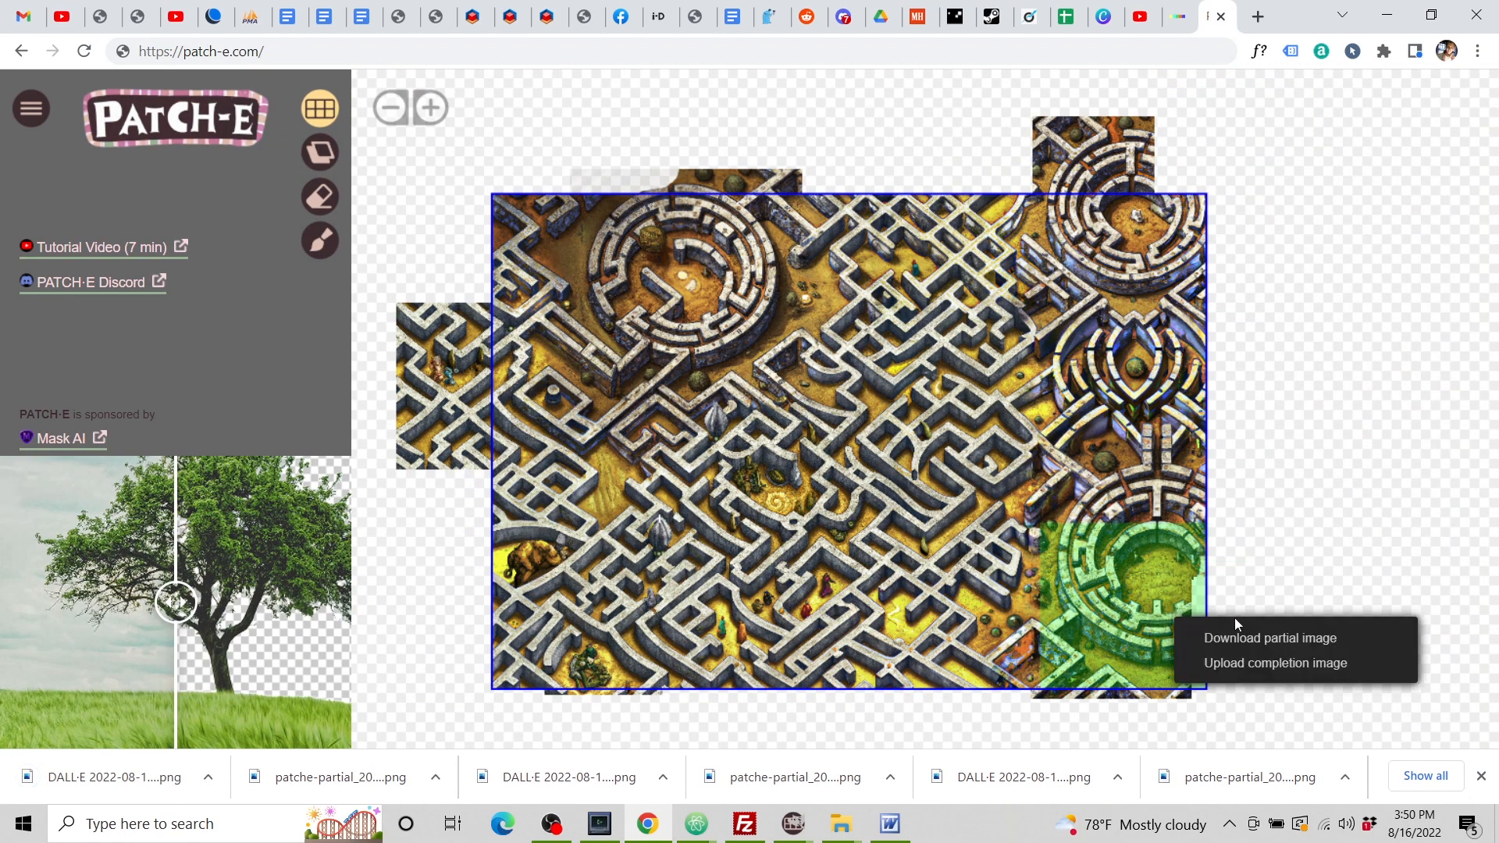
pyautogui.click(1271, 665)
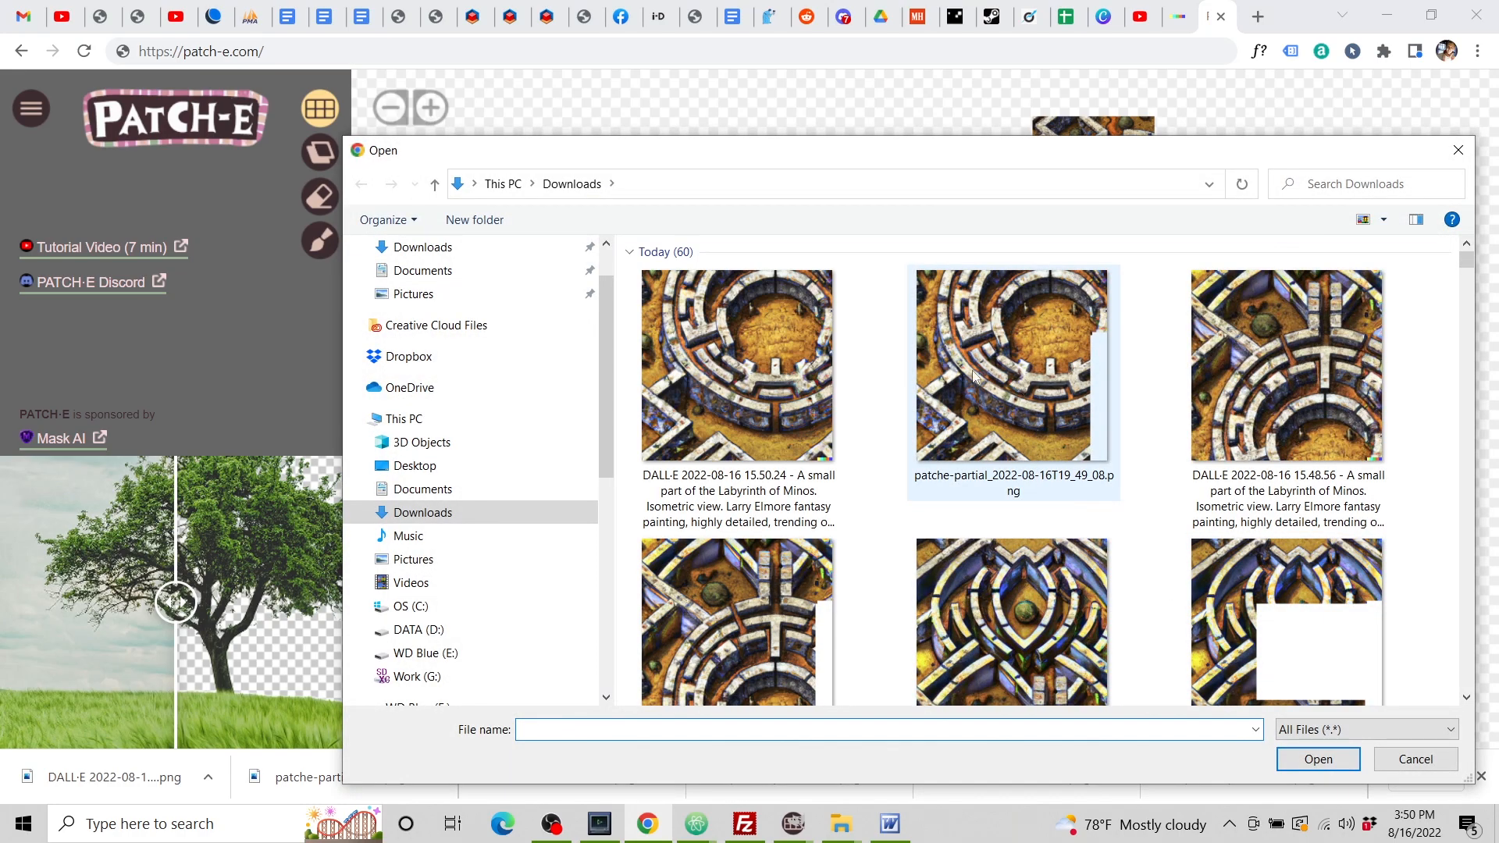
pyautogui.click(810, 385)
pyautogui.click(1318, 757)
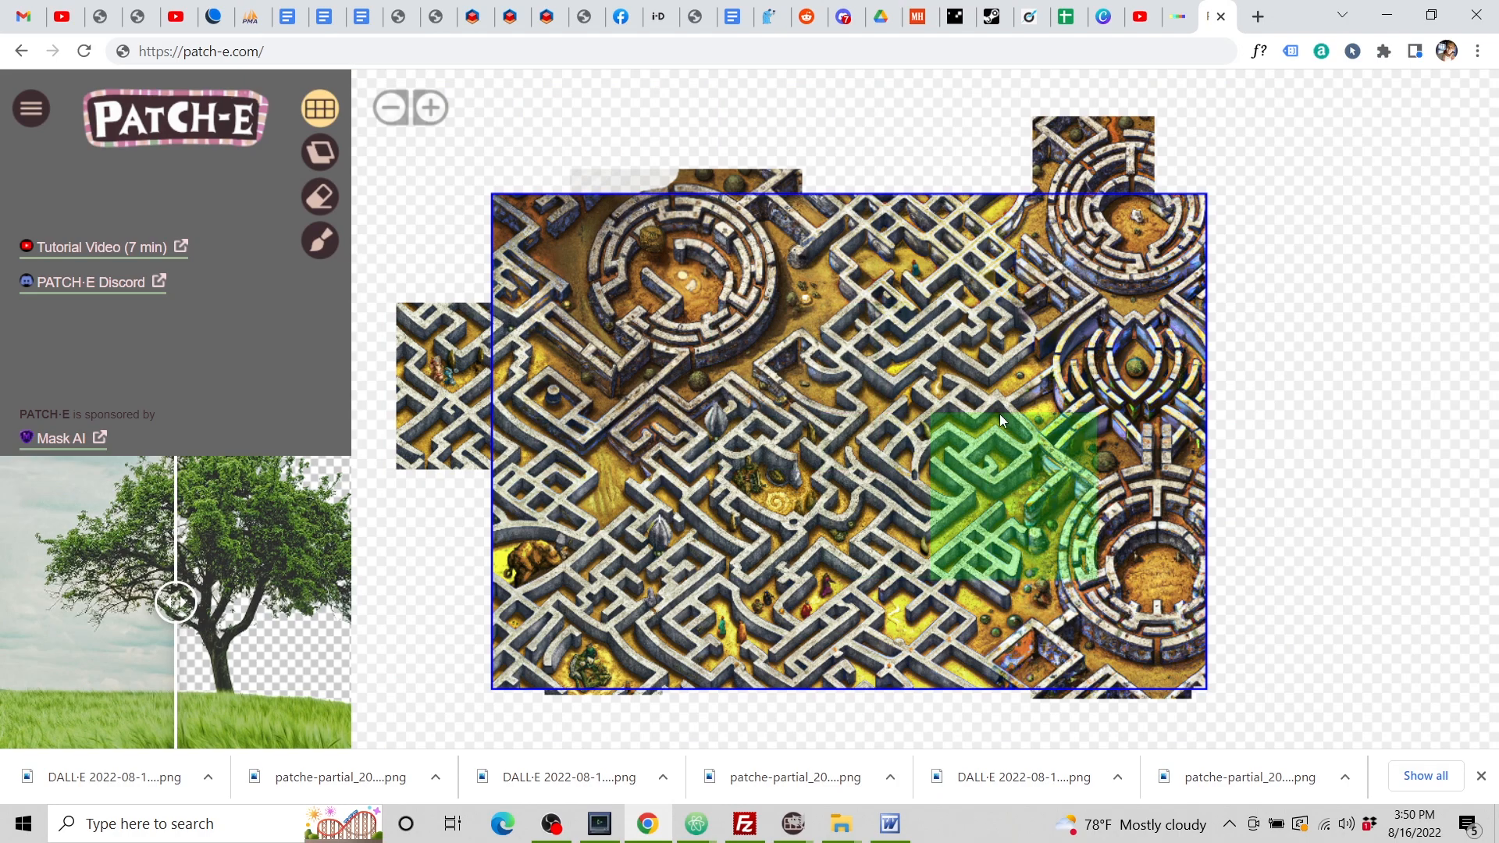
# Download the whole labyrinth mosaic from PATCH-E and open the downloaded PNG in the image viewer.
pyautogui.click(319, 109)
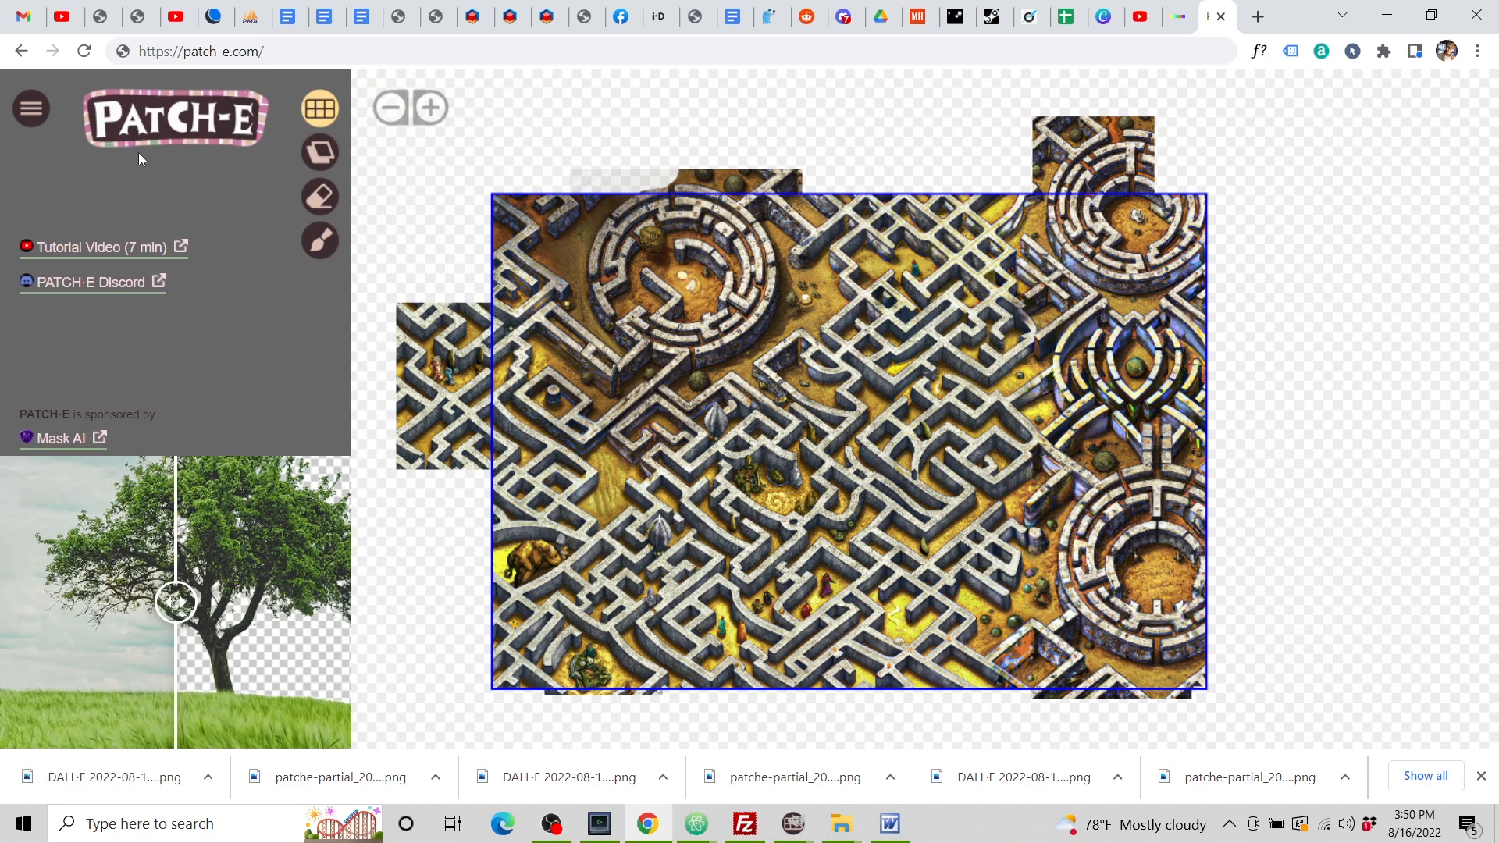
pyautogui.click(32, 110)
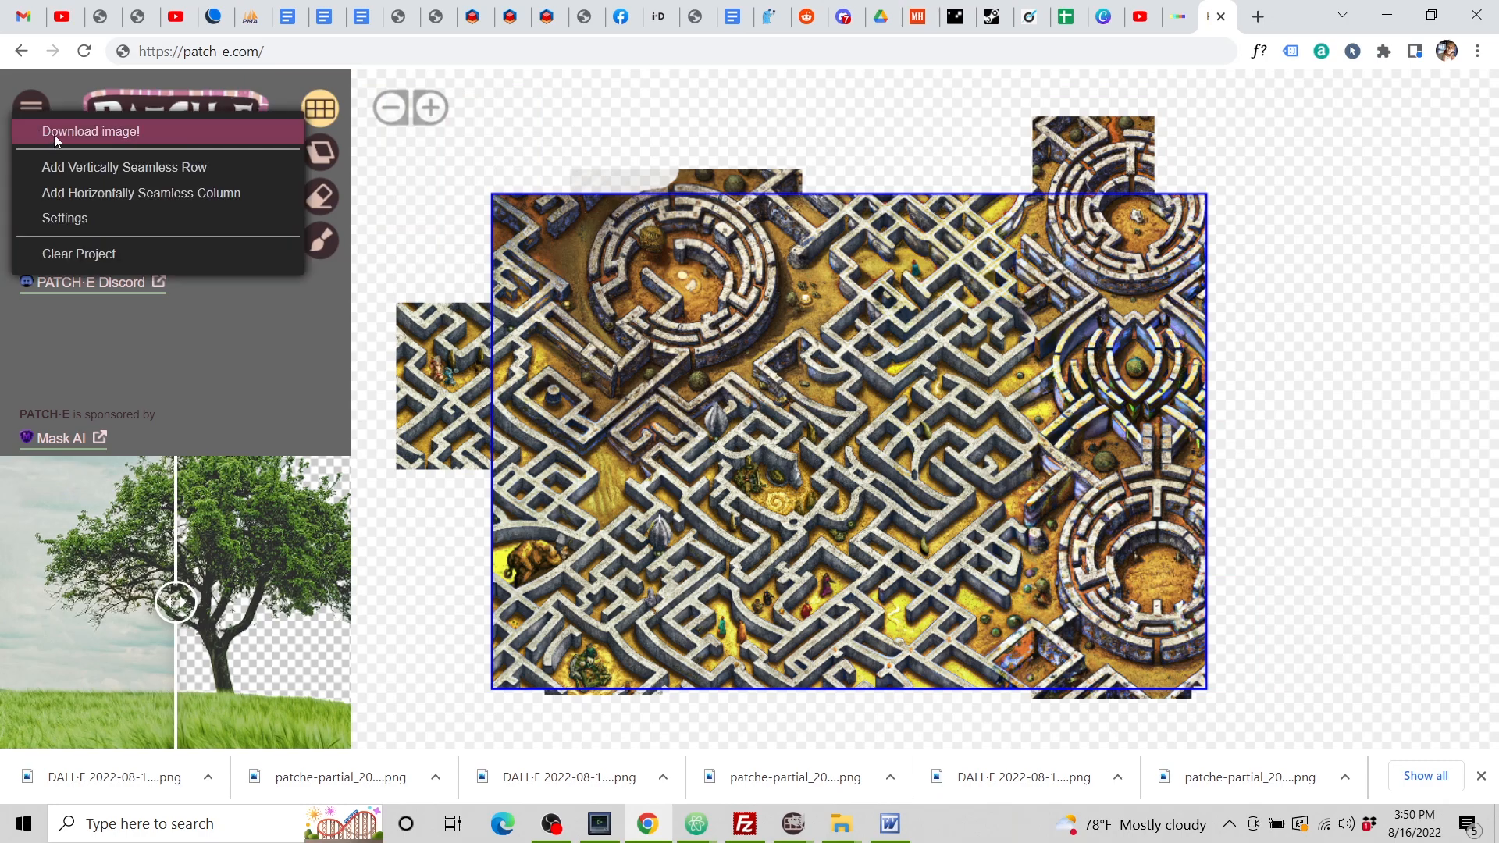
pyautogui.click(54, 135)
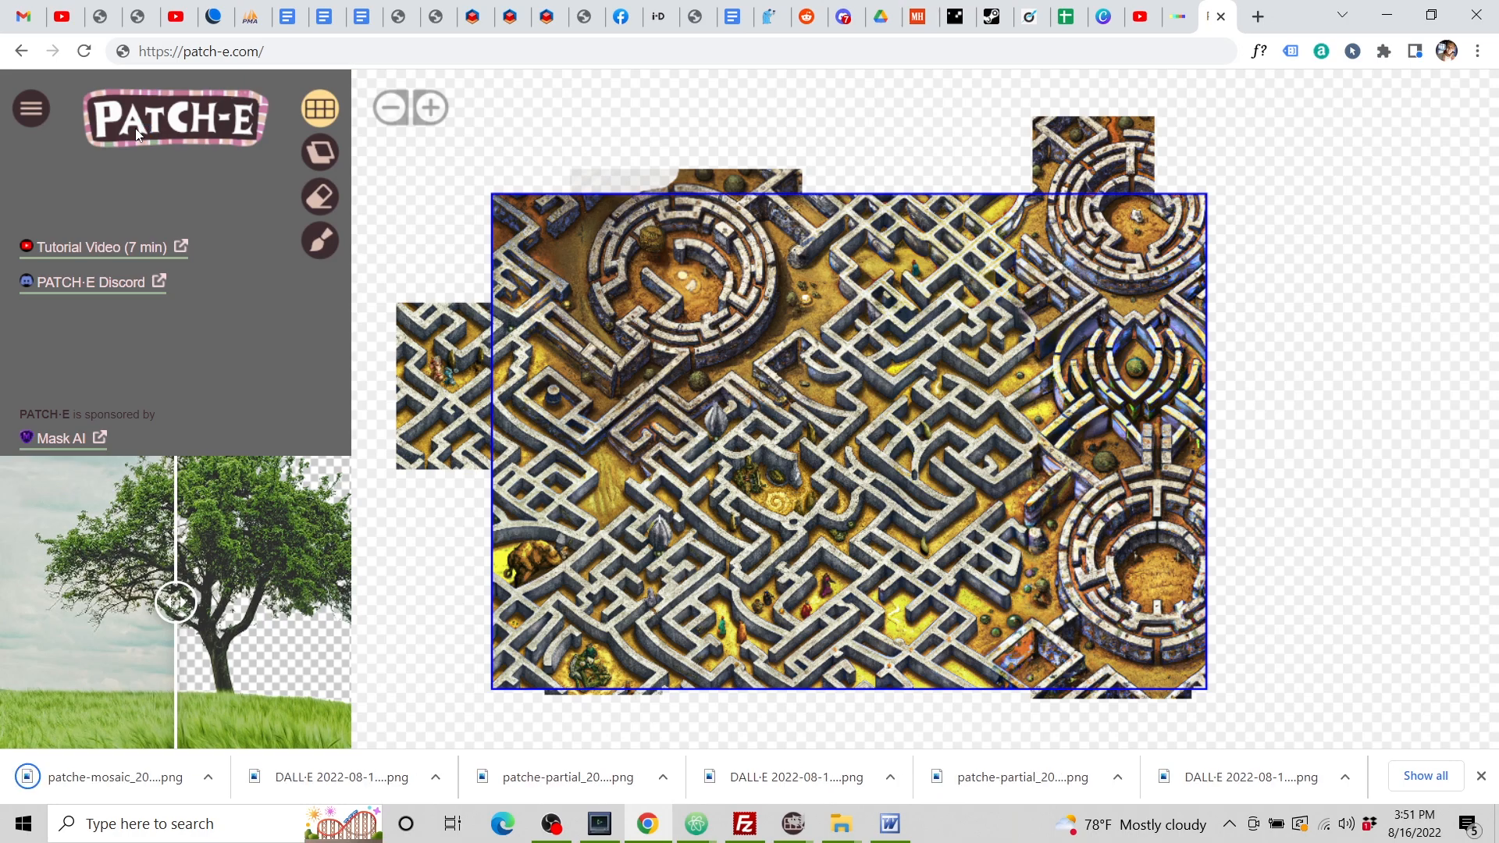
pyautogui.click(132, 774)
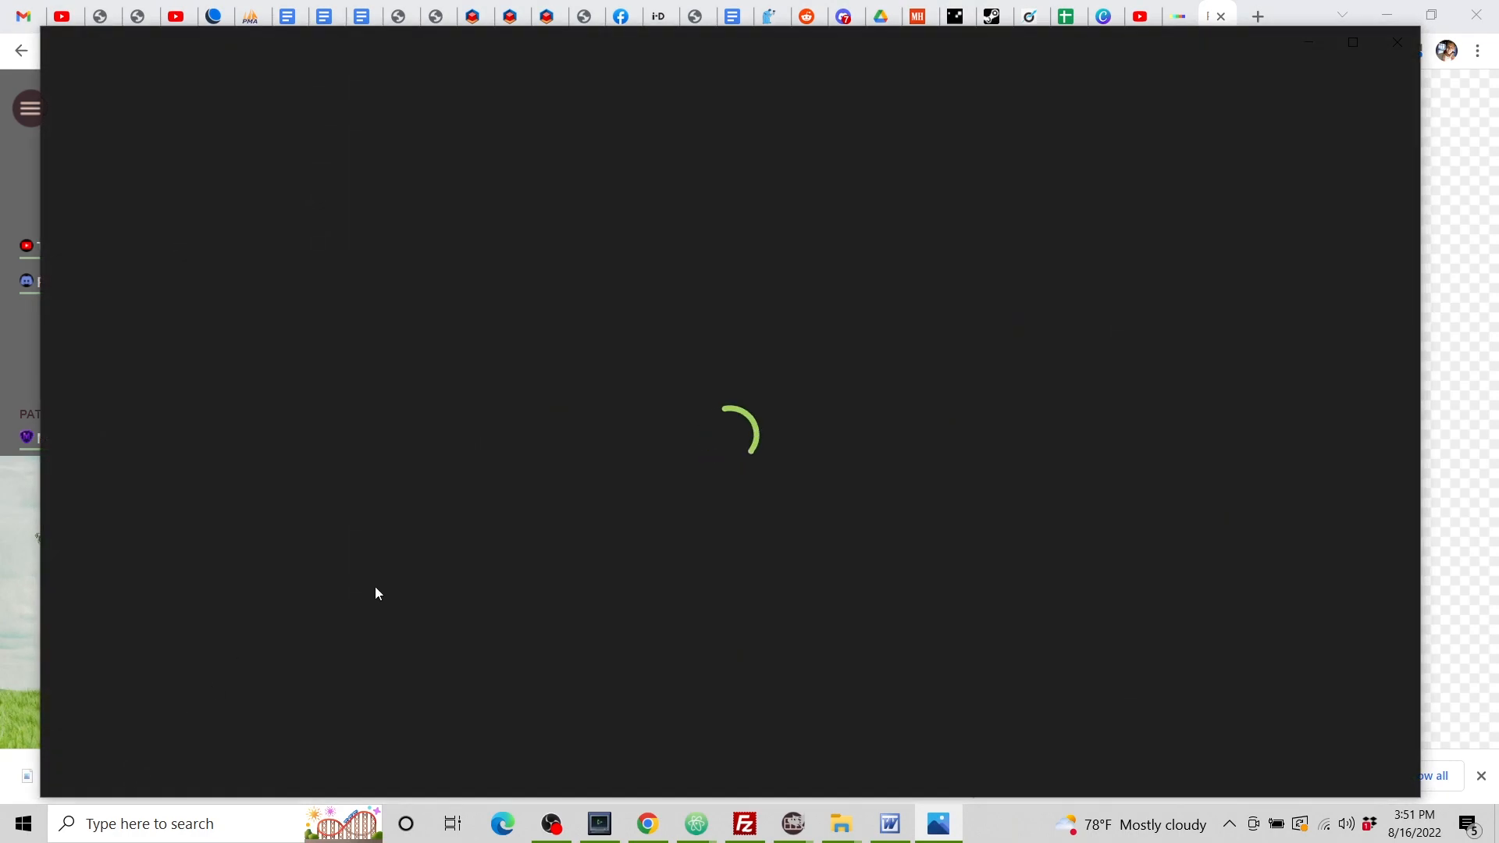